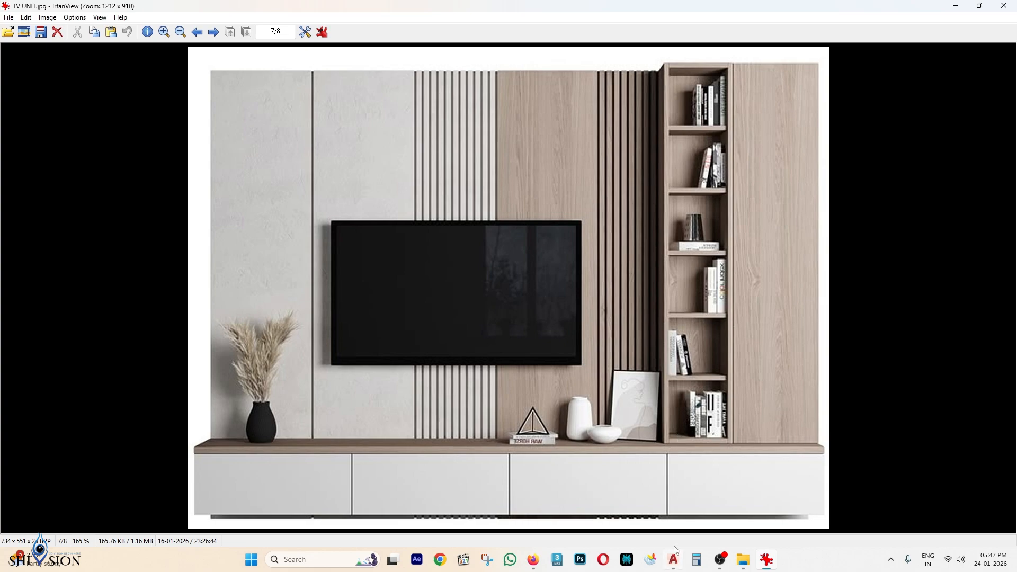
Switch from the TV UNIT.jpg image in IrfanView to the AutoCAD Architecture start page.
left_click(673, 560)
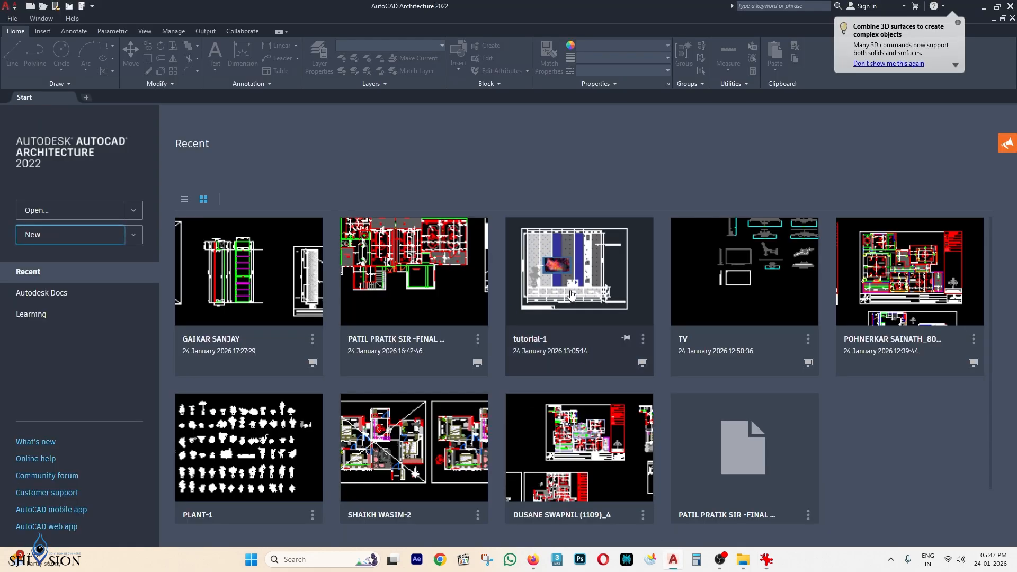
Start a new blank drawing with millimetre units, precision 0, and a 1:1 unit scale.
left_click(73, 237)
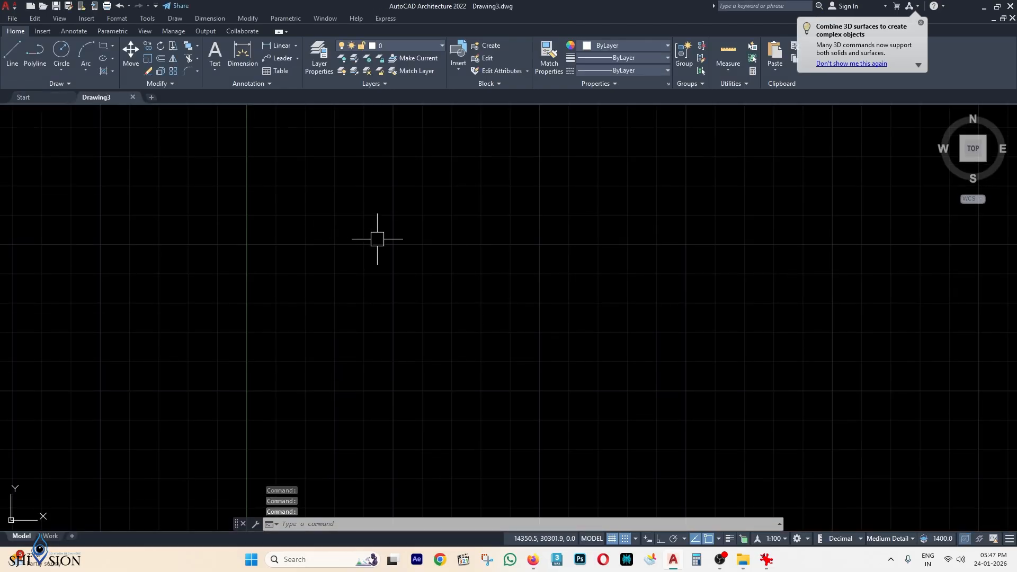
middle_click_drag(438, 245, 451, 246)
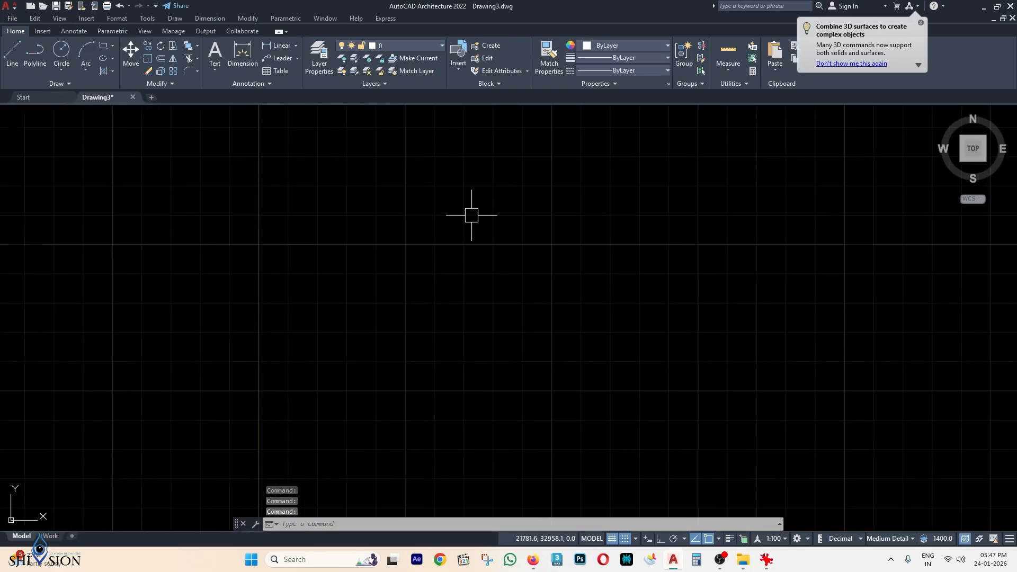
type("UN")
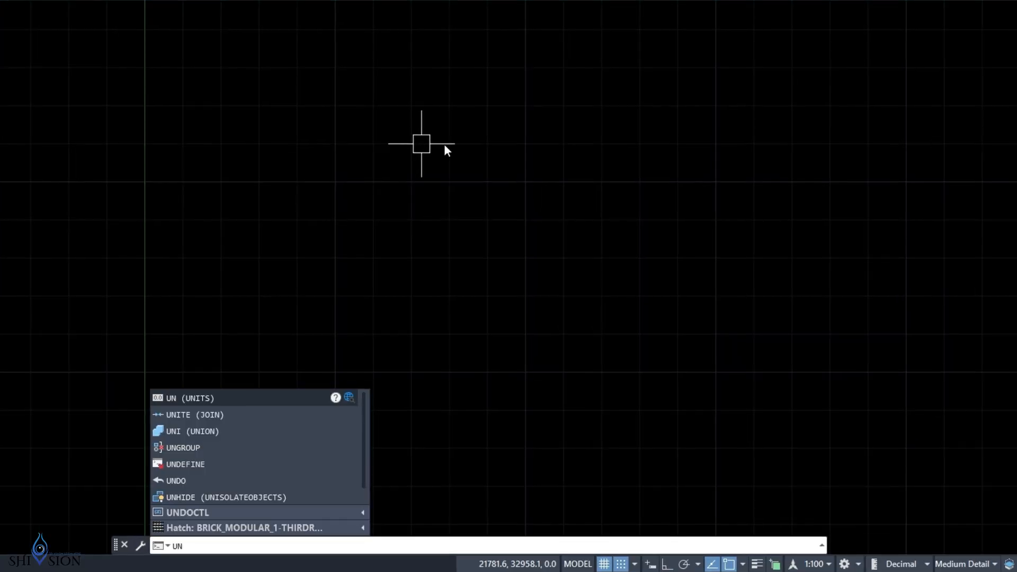
left_click(209, 398)
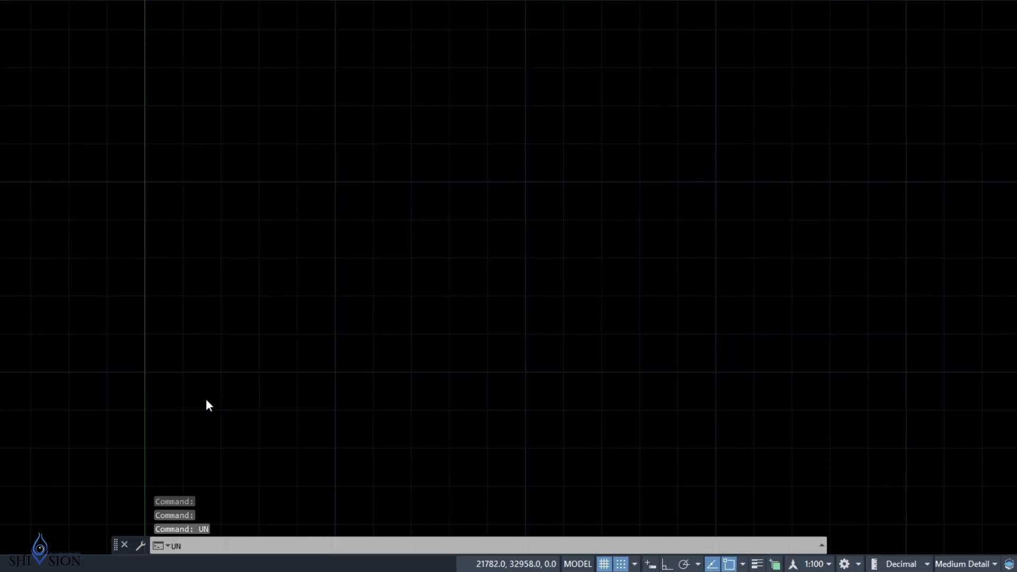
left_click(363, 96)
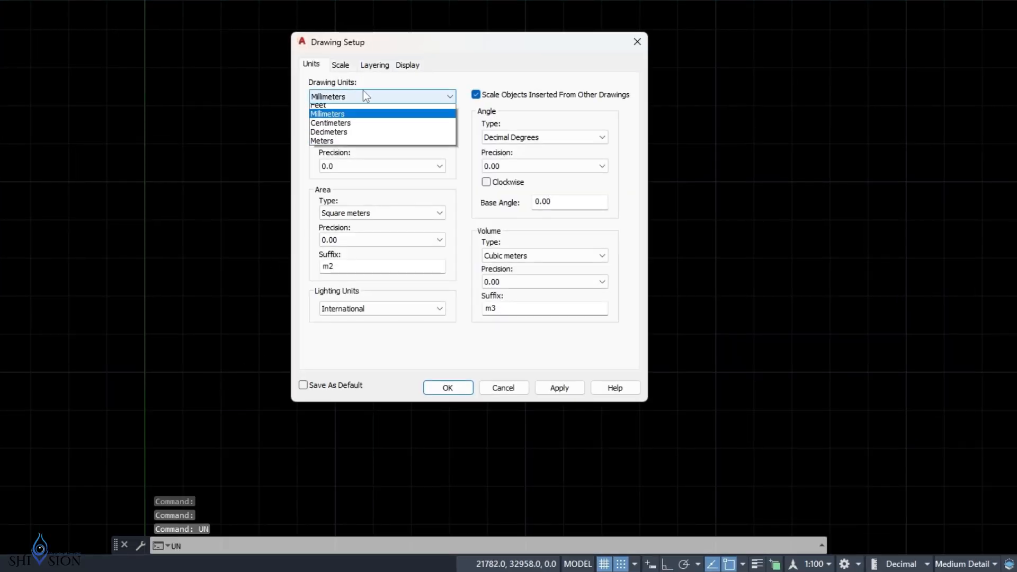
left_click(360, 96)
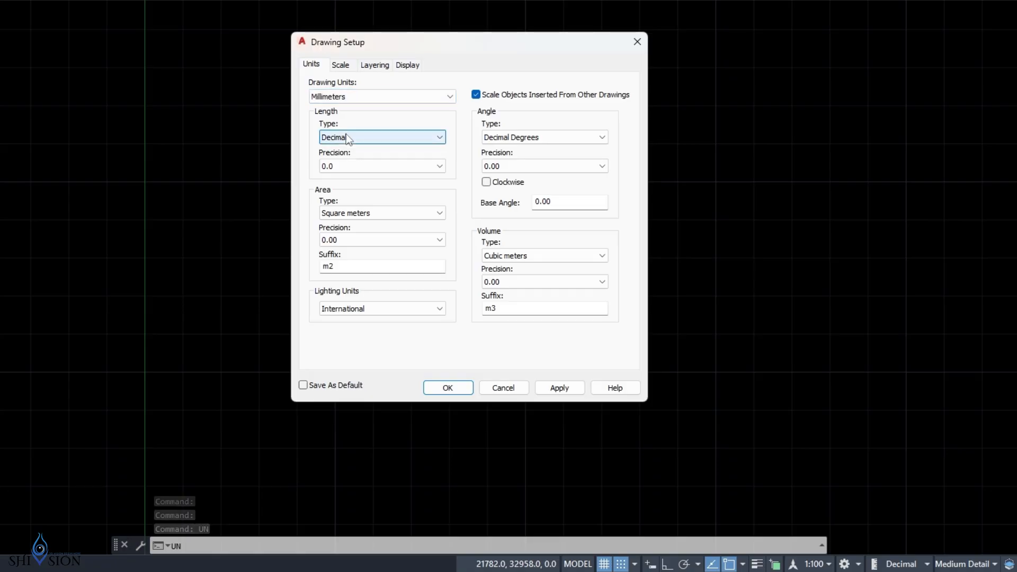
left_click(329, 165)
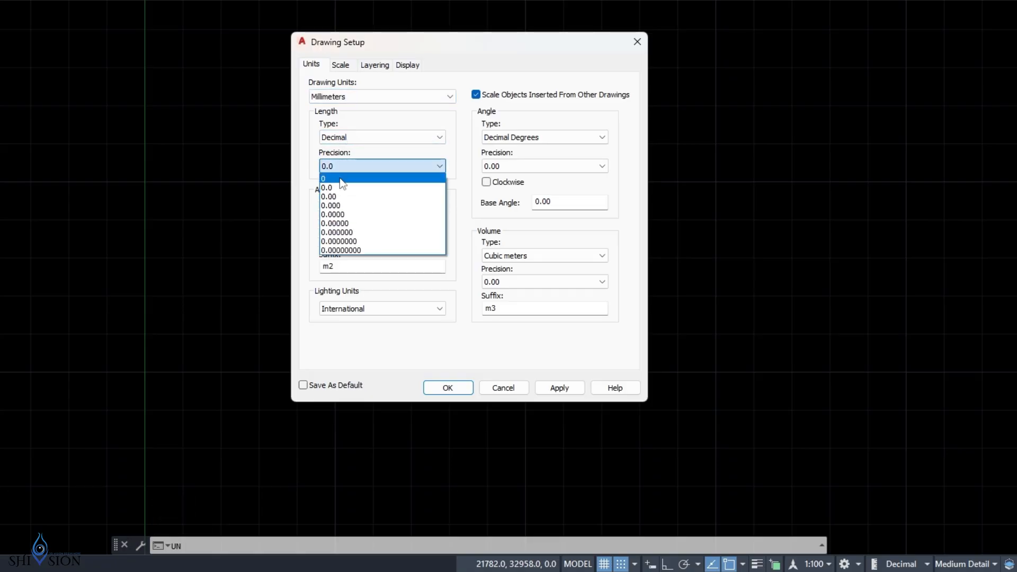
left_click(340, 178)
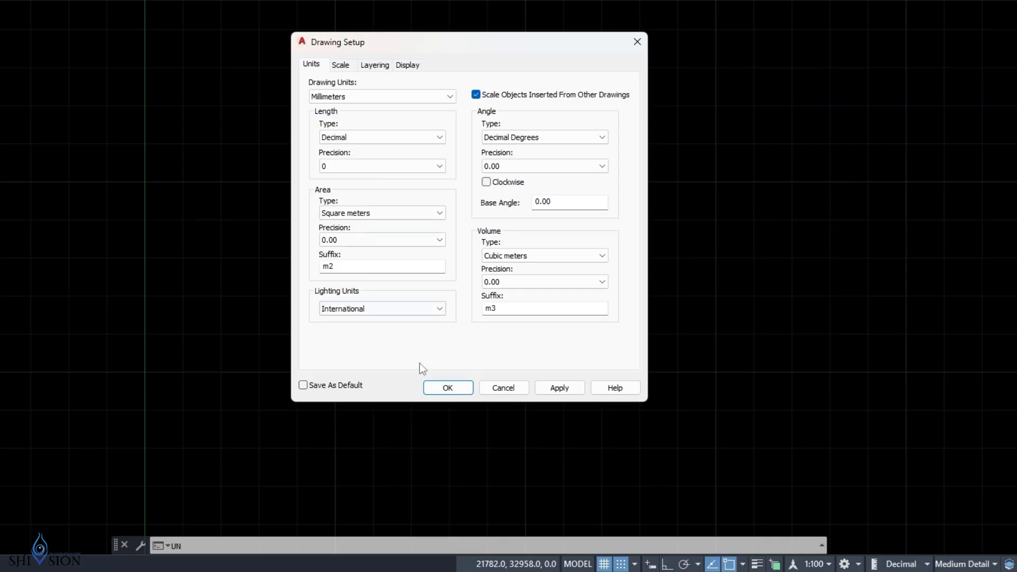
left_click(341, 66)
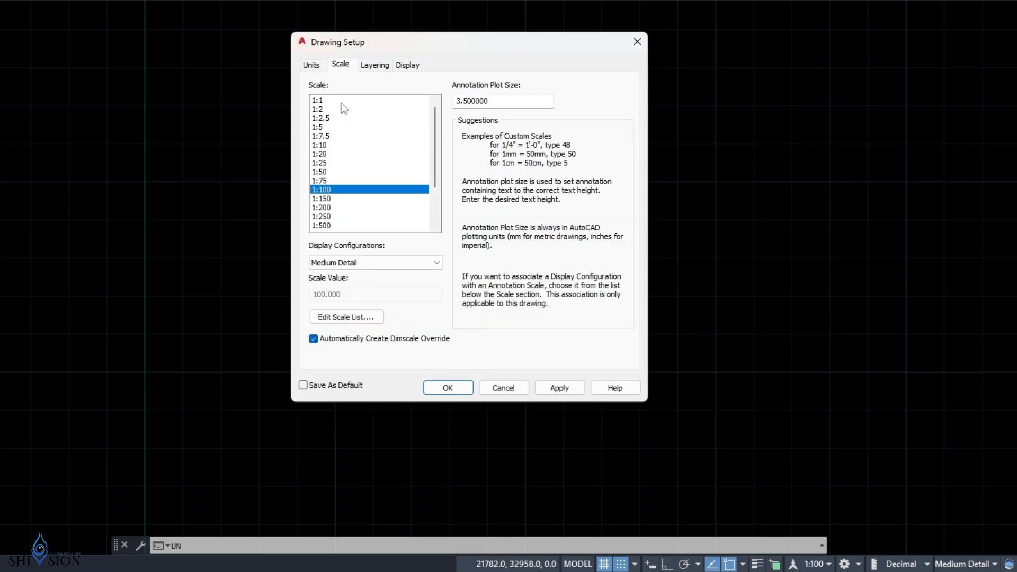
left_click(319, 101)
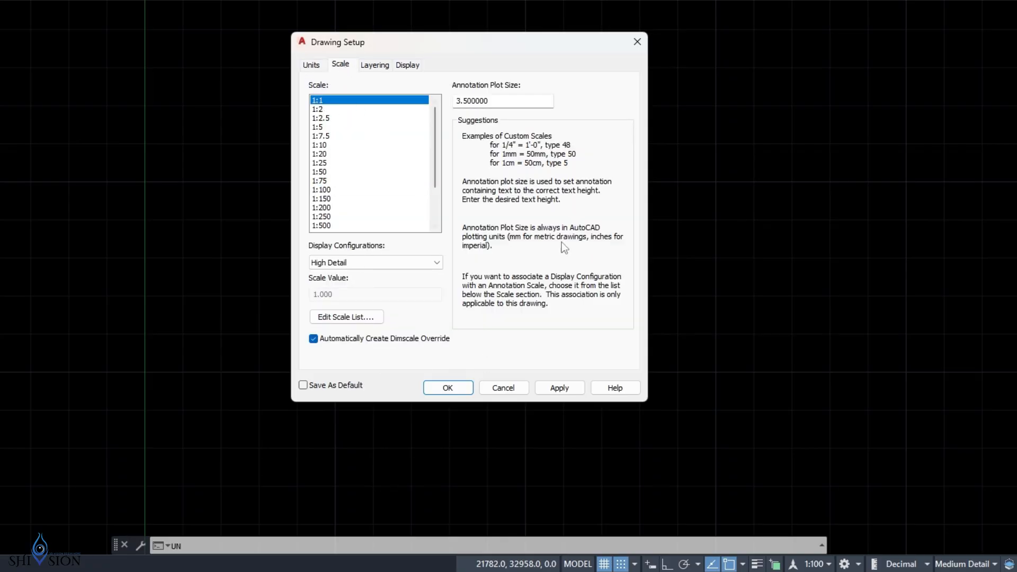
left_click(575, 384)
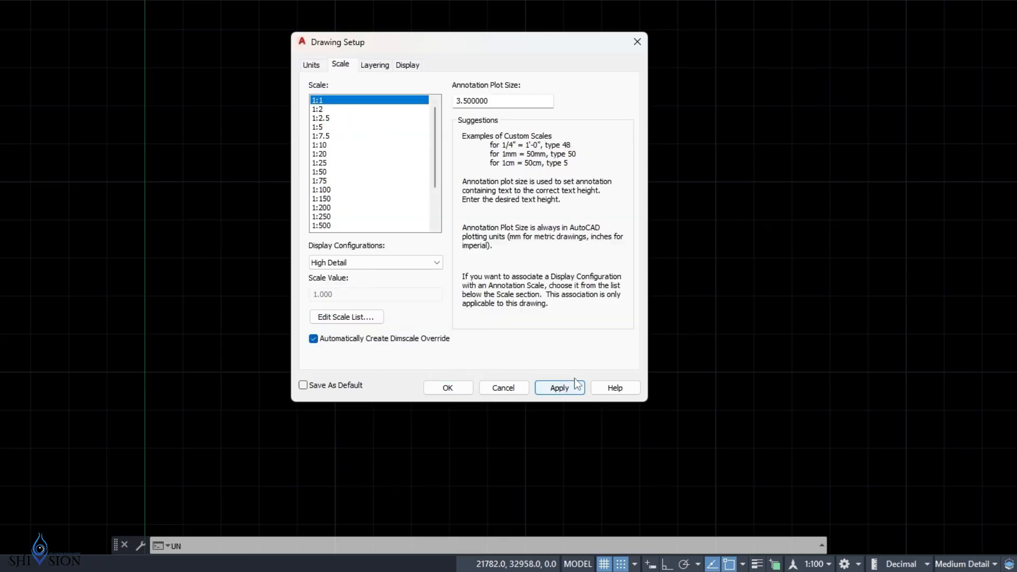
left_click(458, 394)
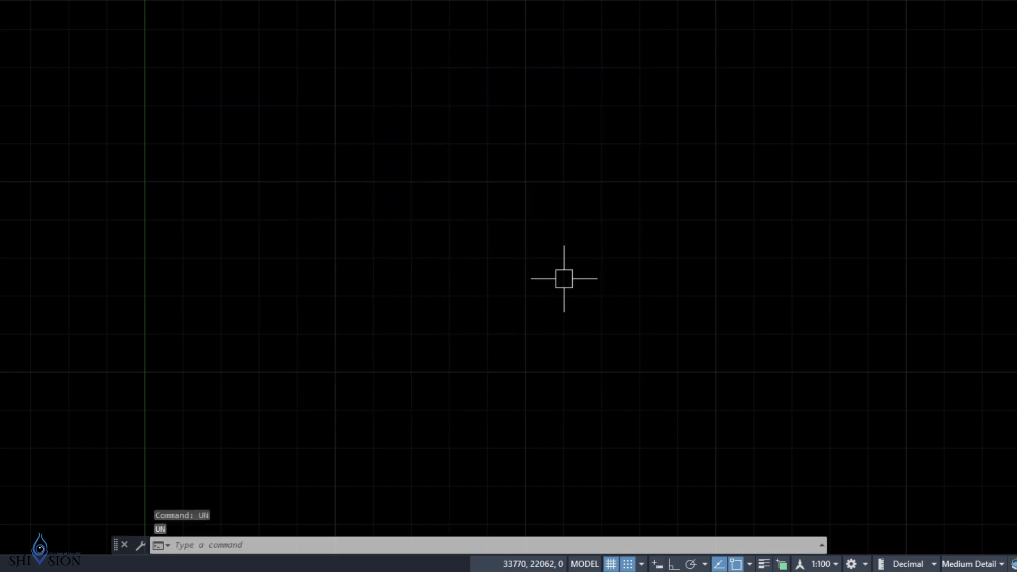
Set the annotation scale to 1:1.
left_click(824, 565)
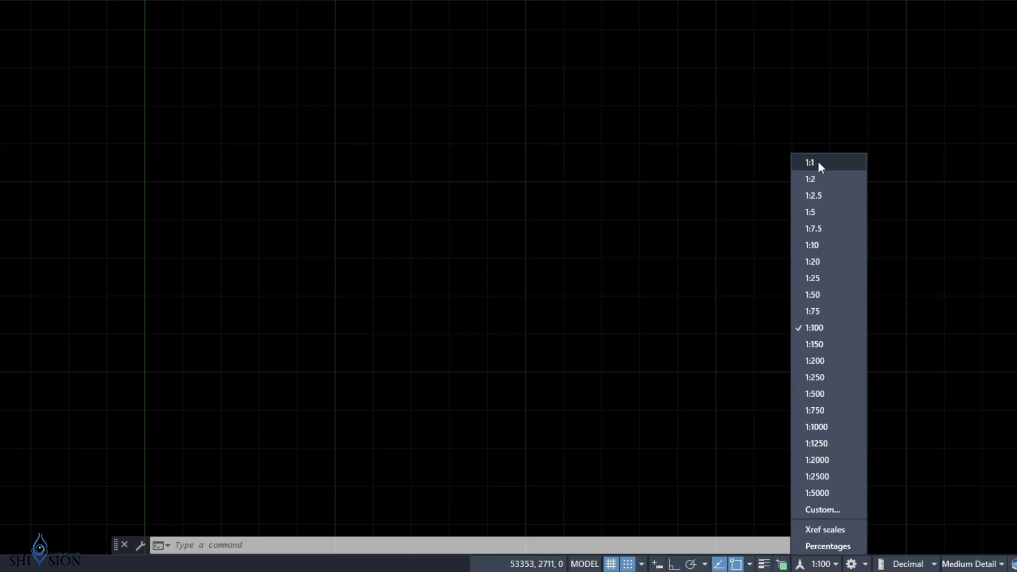
left_click(818, 162)
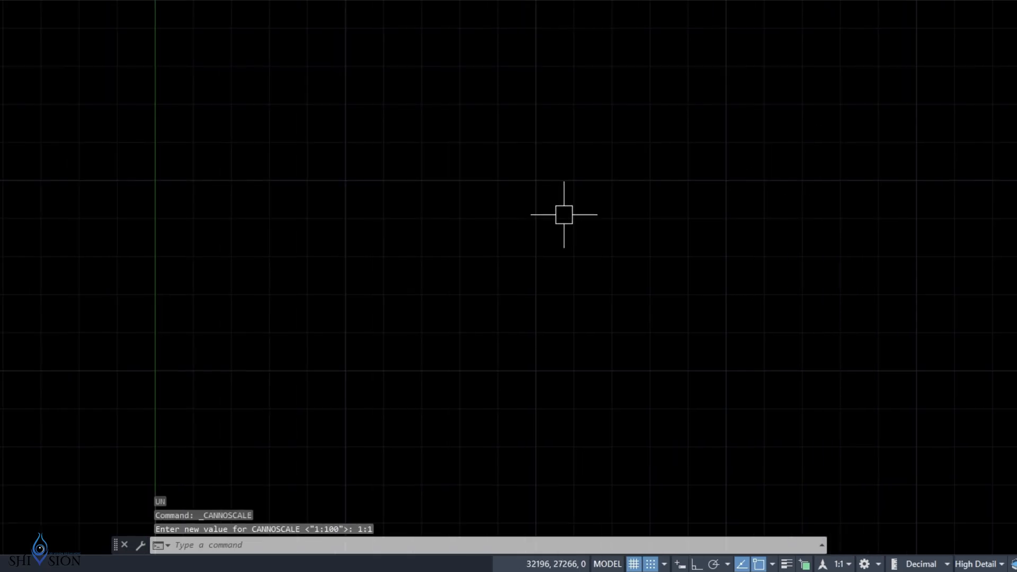
type("D")
Edit the Annotative-UK dimension style, keeping the period as the decimal separator.
key("Return")
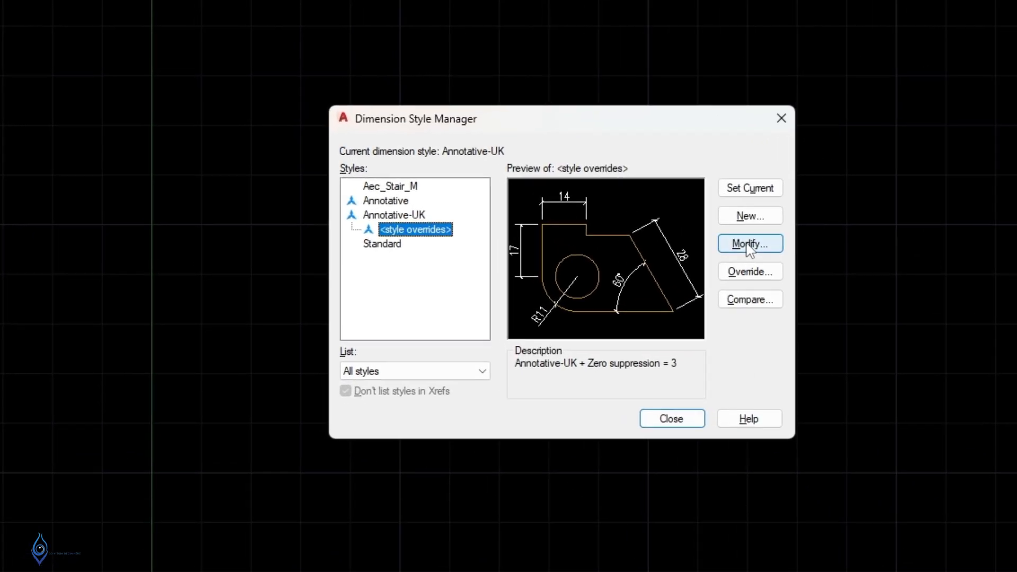
left_click(748, 246)
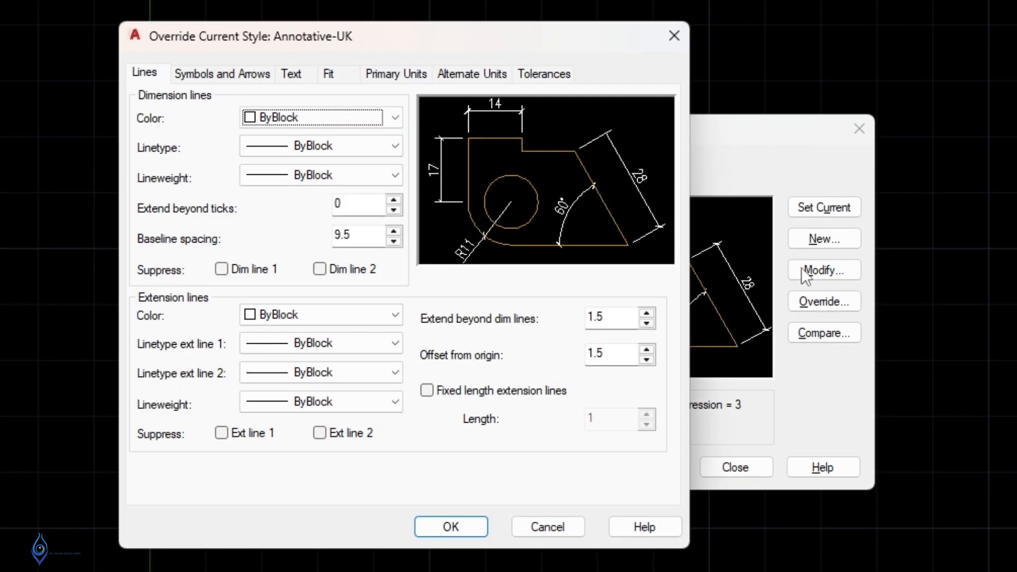
left_click(402, 74)
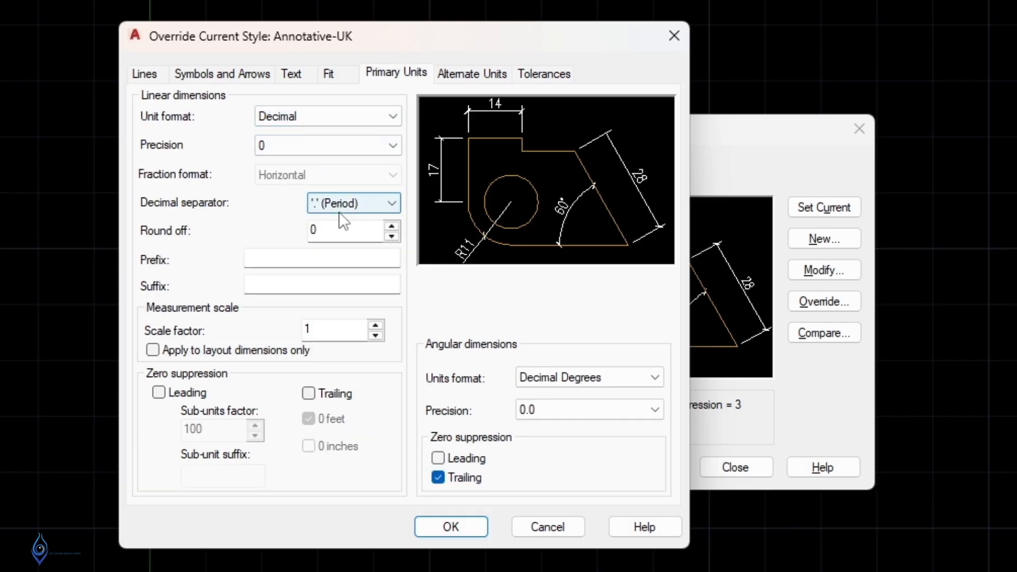
left_click(362, 206)
left_click(362, 205)
left_click(332, 71)
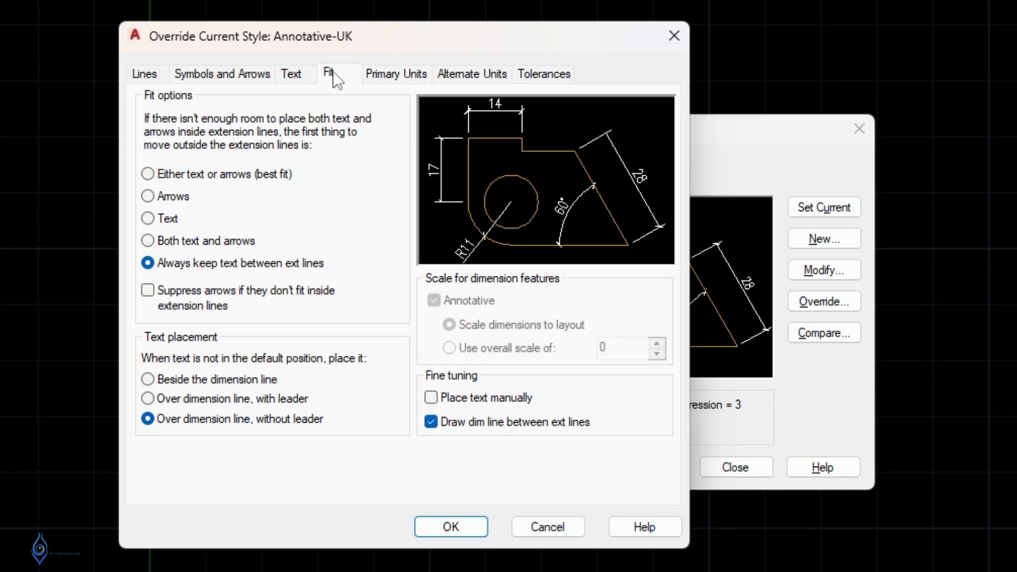
left_click(292, 74)
Use the Standard text style for dimension text and change its font to Verdana.
left_click(321, 129)
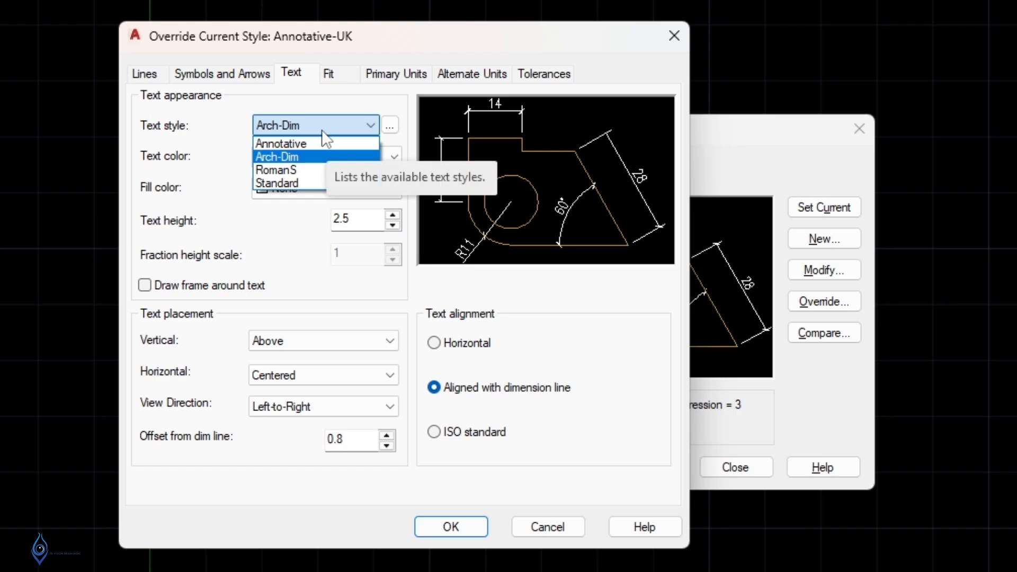
left_click(287, 182)
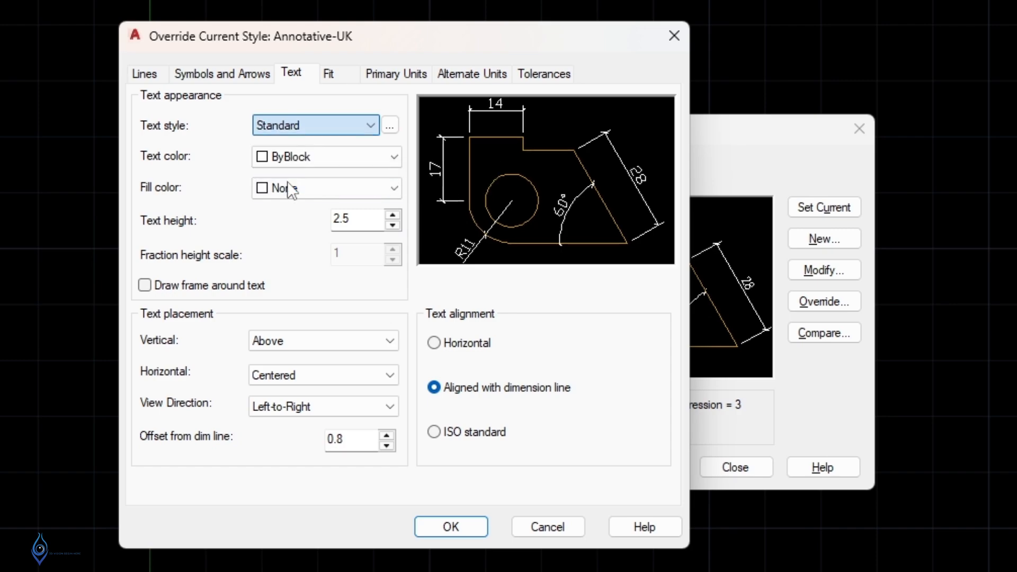
left_click(390, 127)
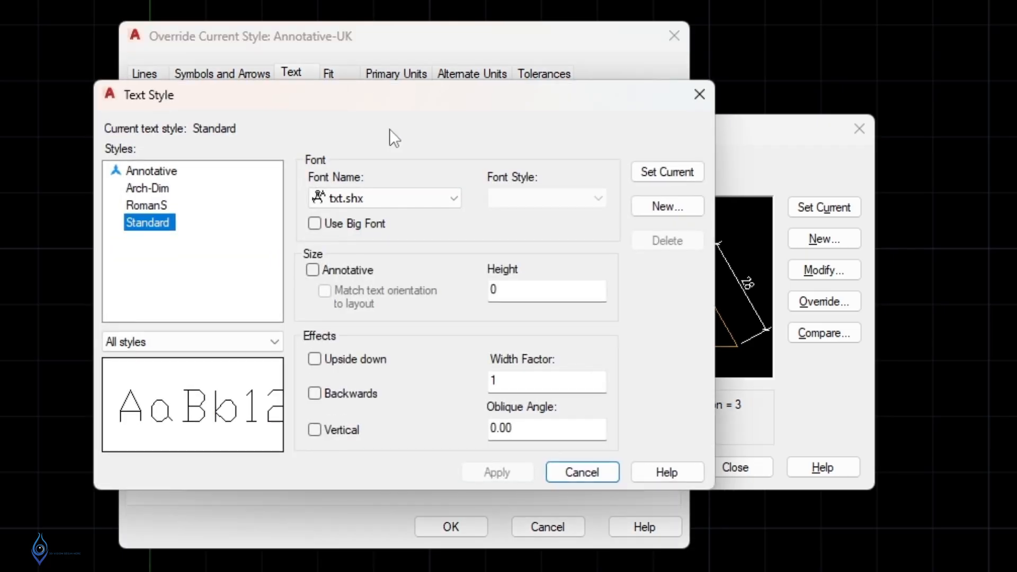
left_click(373, 201)
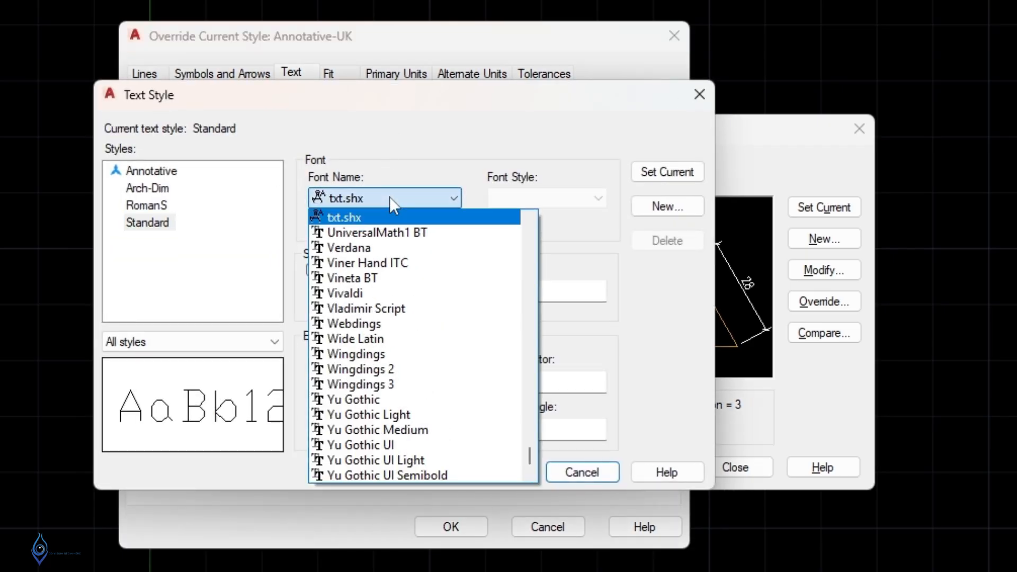
left_click(358, 246)
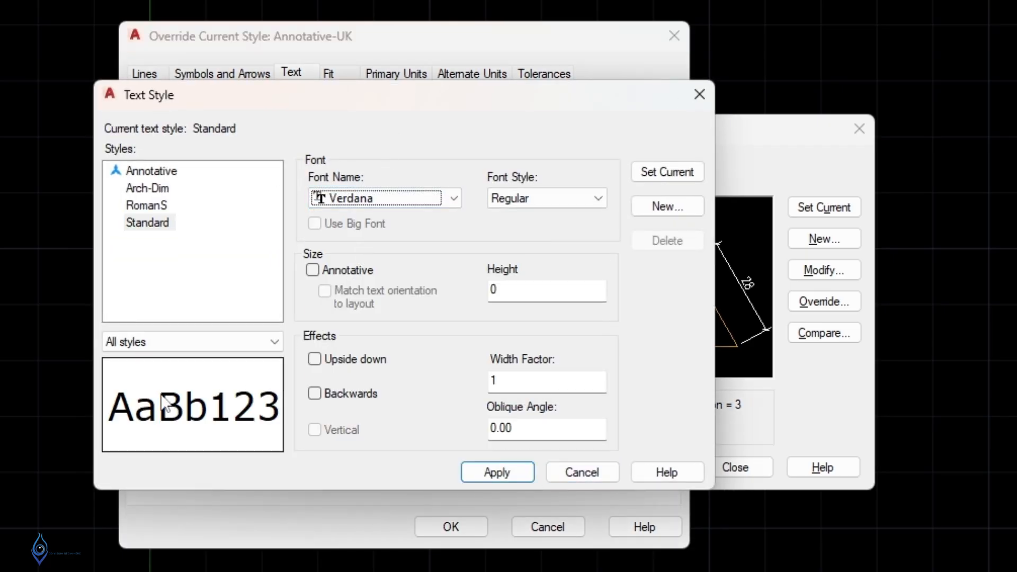
left_click(501, 473)
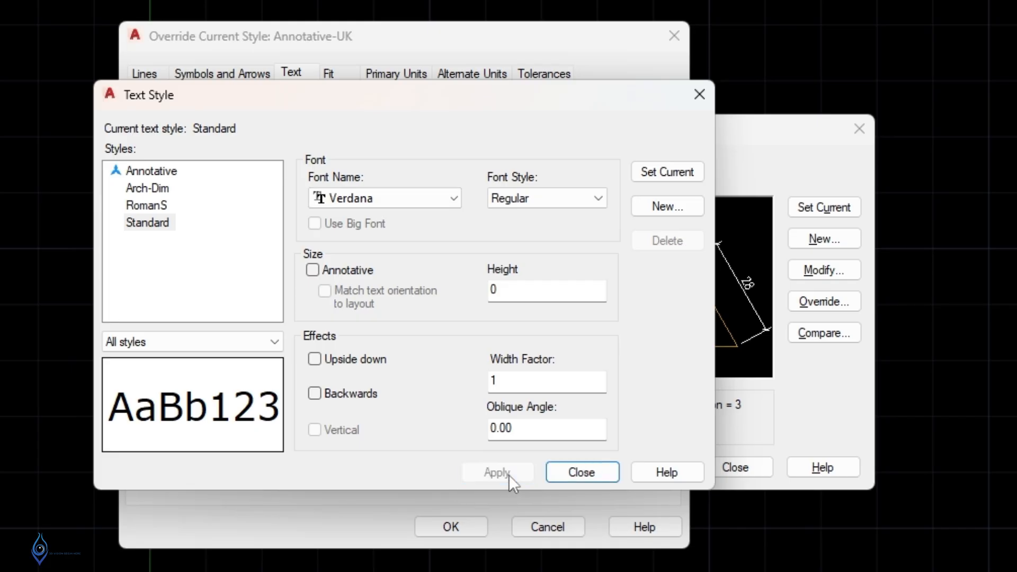
left_click(581, 472)
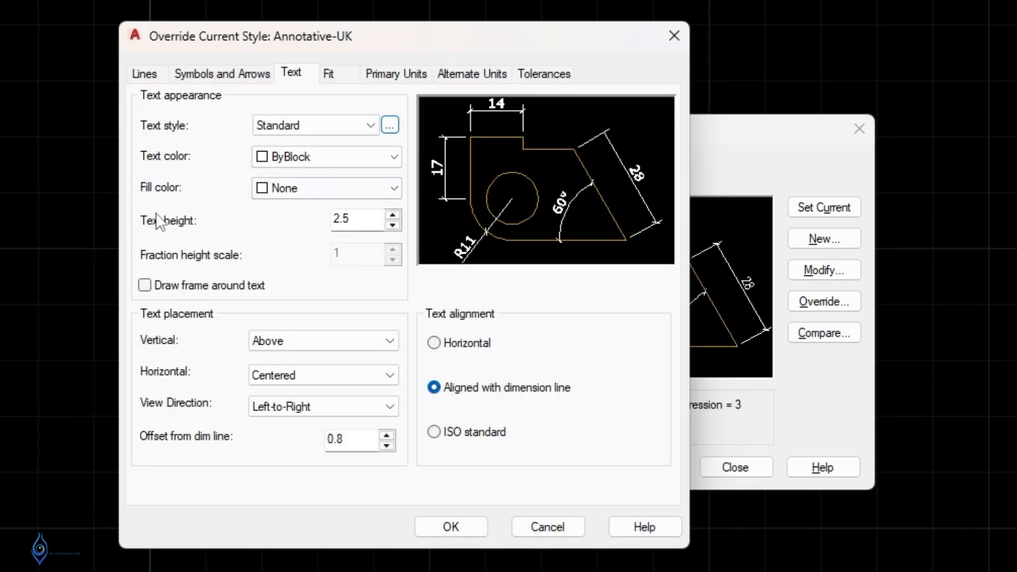
Set dimension text height 40, vertical placement Centered, and offset from dimension line 20.
double_click(350, 219)
type("40")
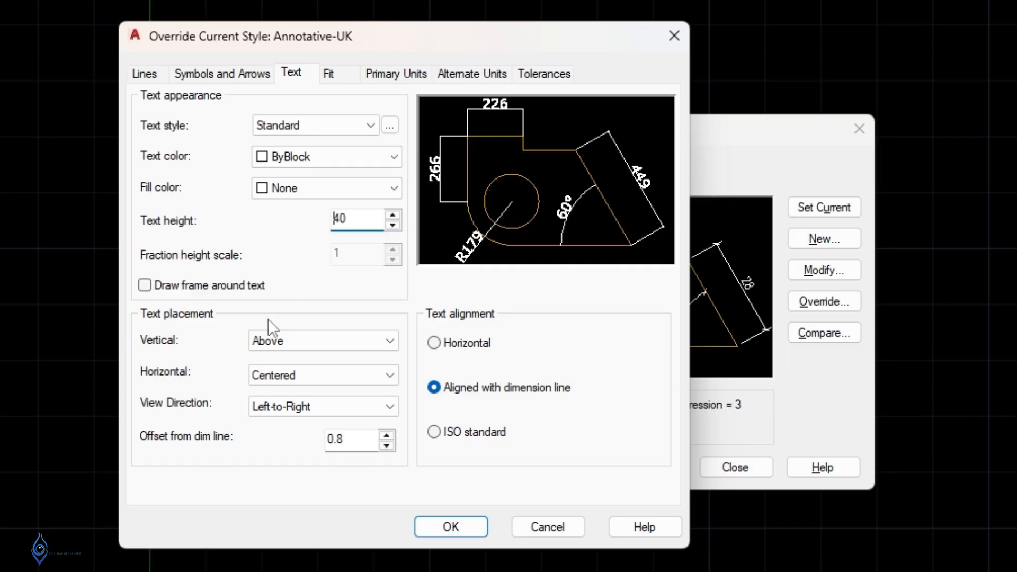
left_click(270, 340)
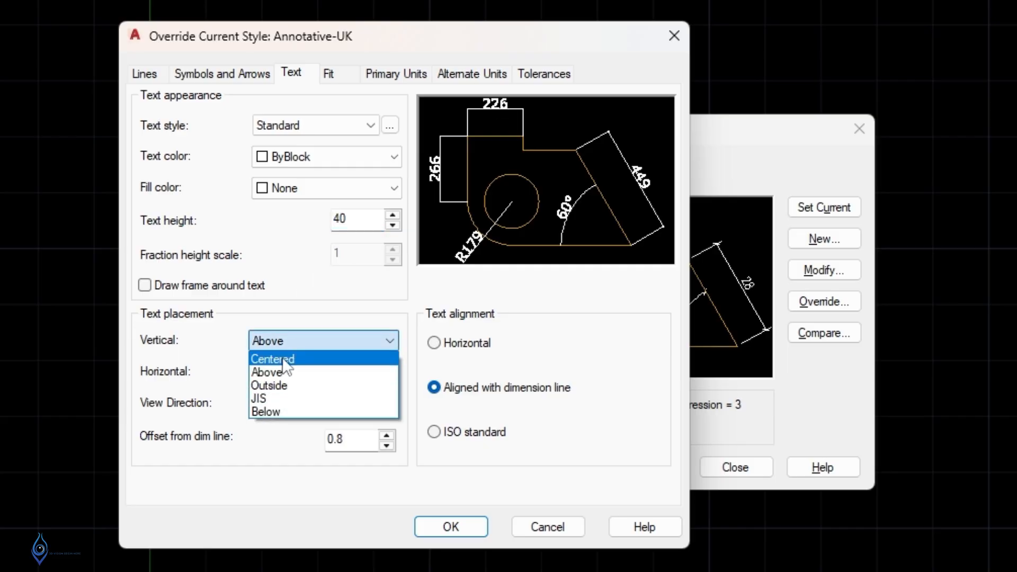
left_click(284, 360)
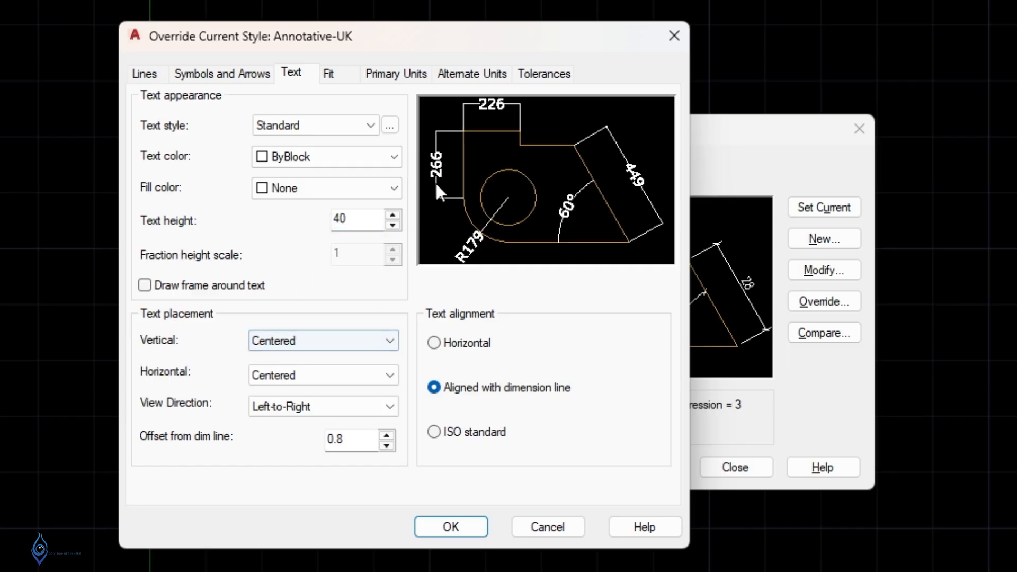
double_click(350, 439)
type("40")
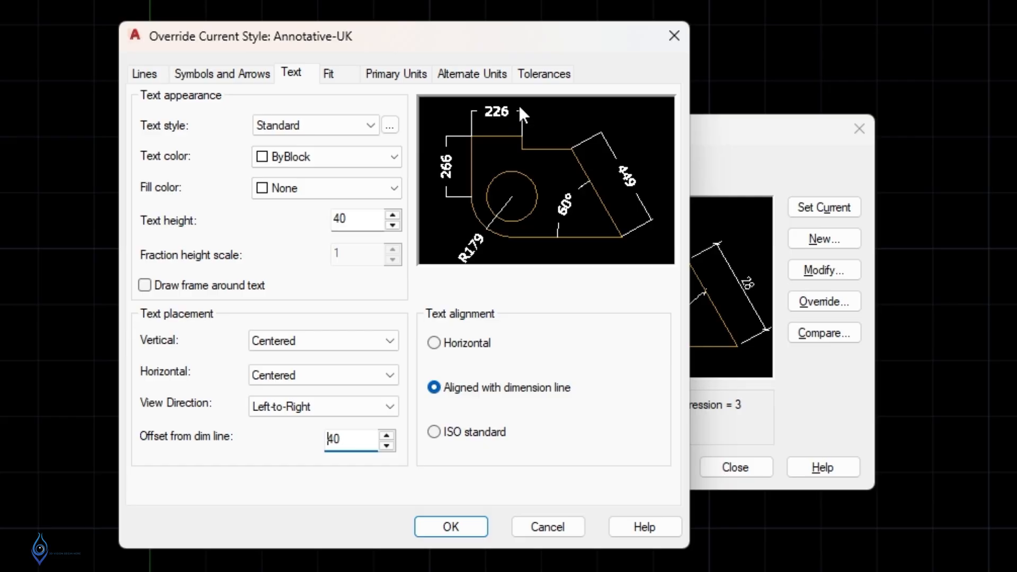
double_click(354, 438)
type("20")
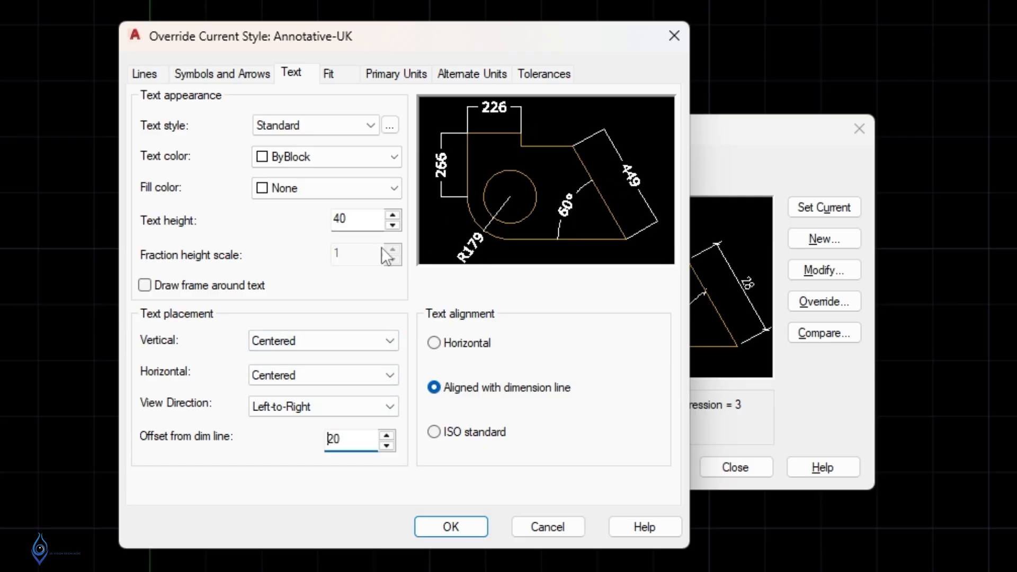
left_click(224, 76)
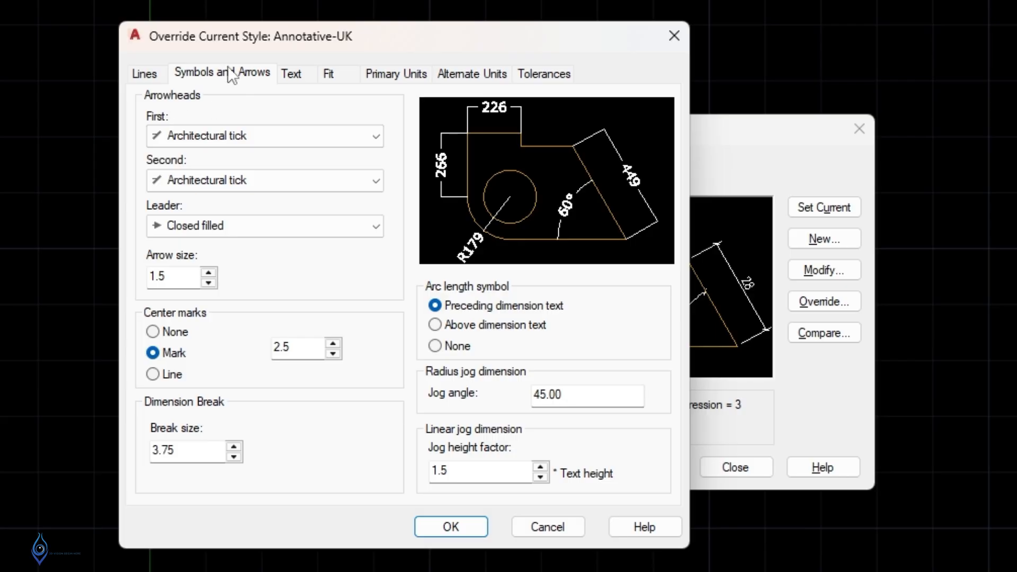
Make the dimension arrowheads Closed filled with an arrow size of 40.
left_click(231, 137)
left_click(211, 157)
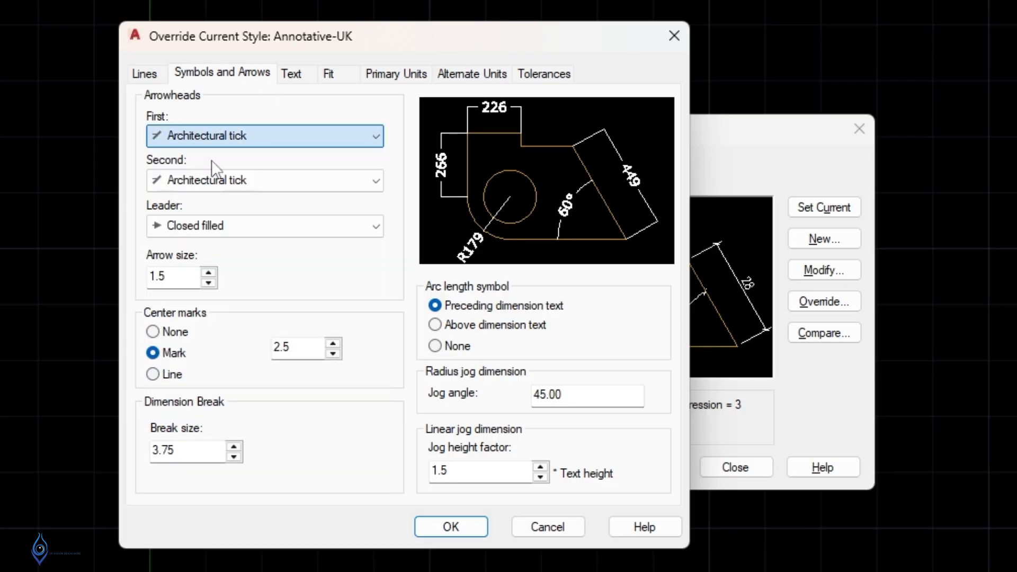
double_click(169, 276)
type("40")
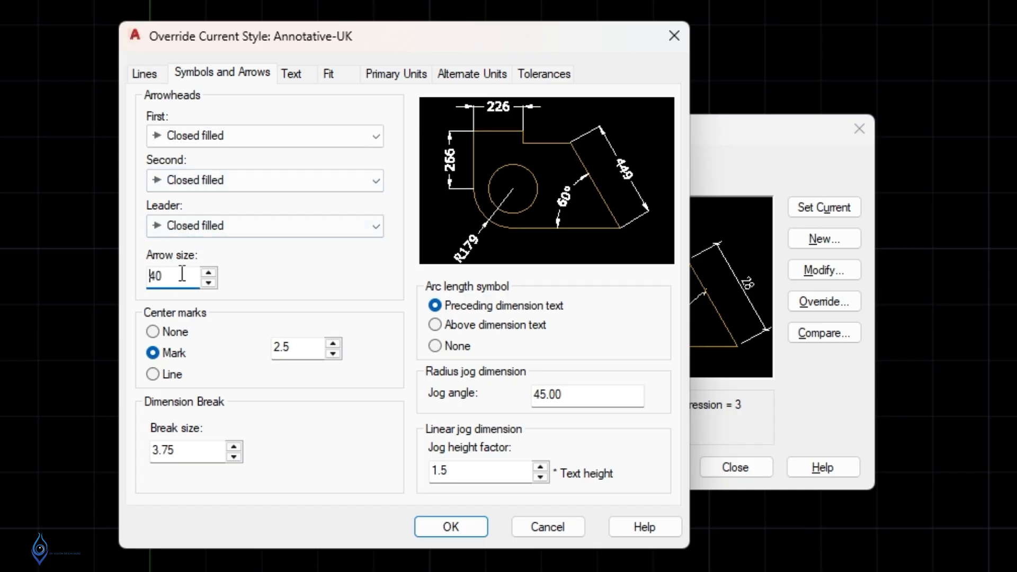
left_click_drag(182, 274, 75, 272)
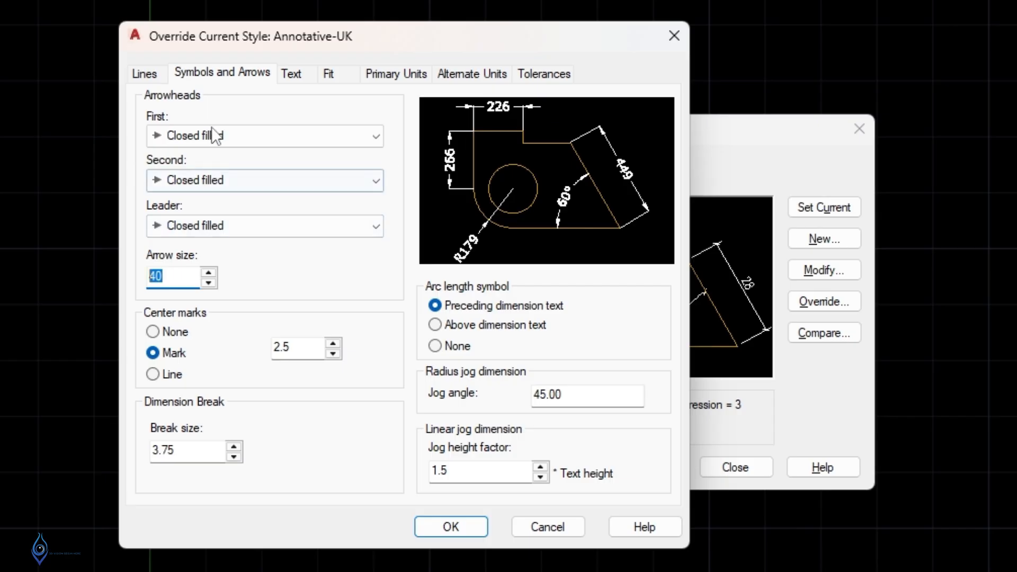
left_click(157, 74)
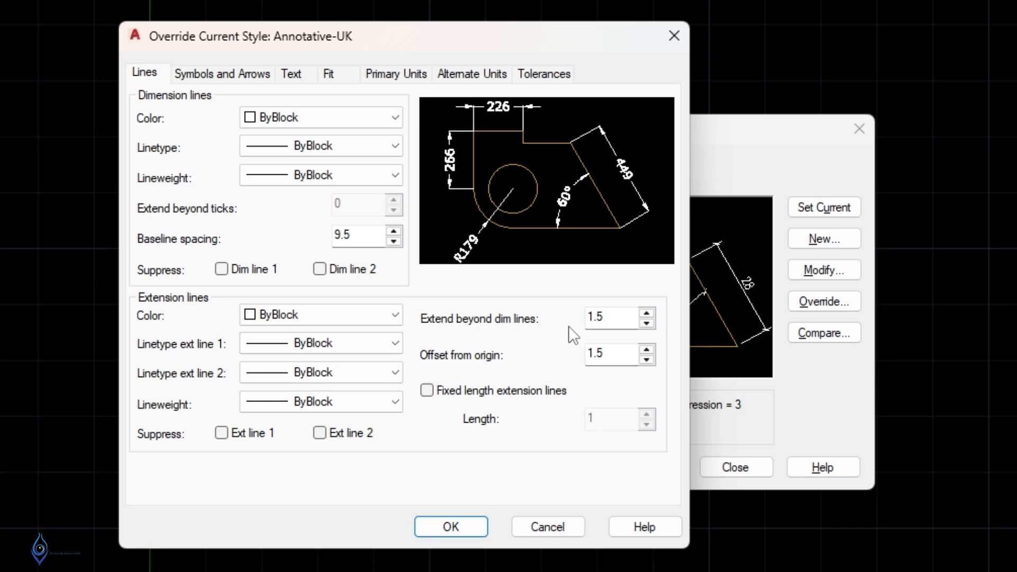
Set extension lines to extend 40 beyond dimension lines and offset 40 from origin, then apply.
double_click(615, 320)
type("40")
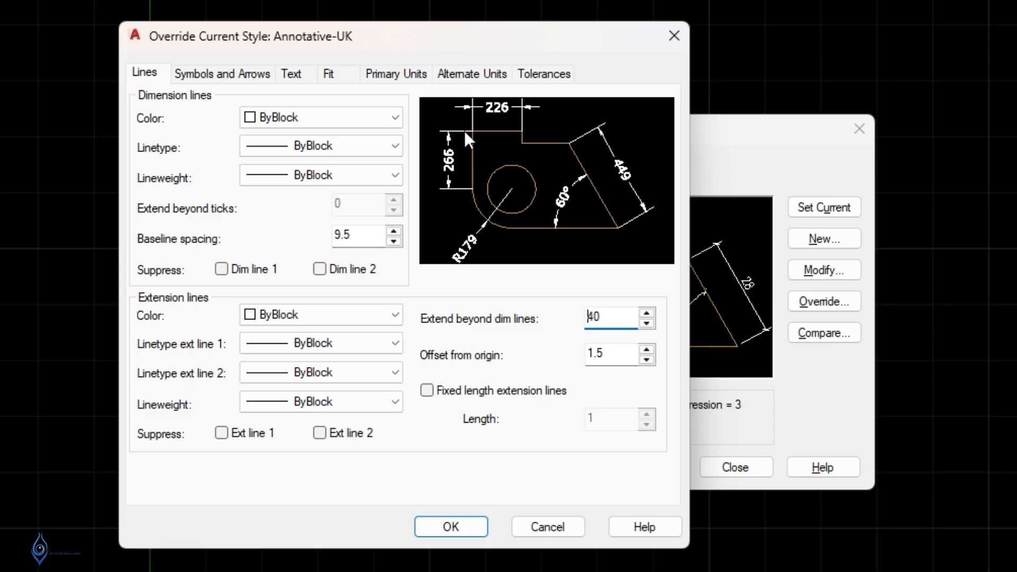
double_click(609, 352)
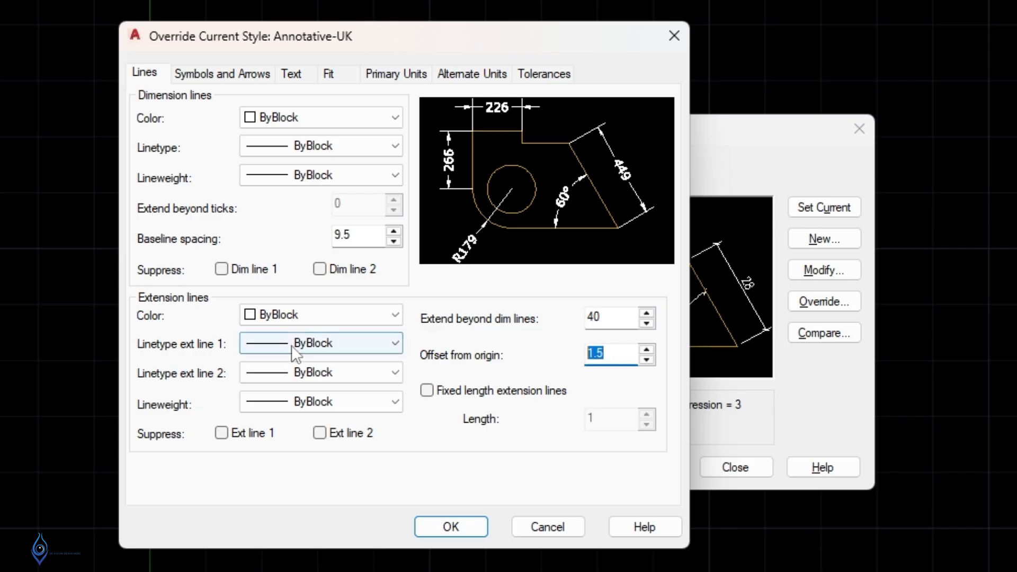
type("40")
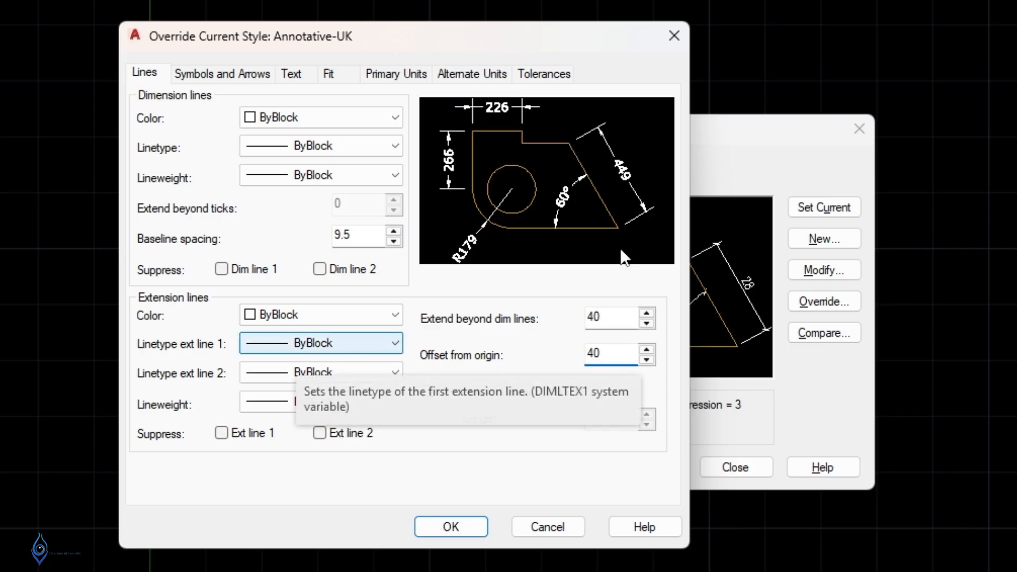
left_click(465, 531)
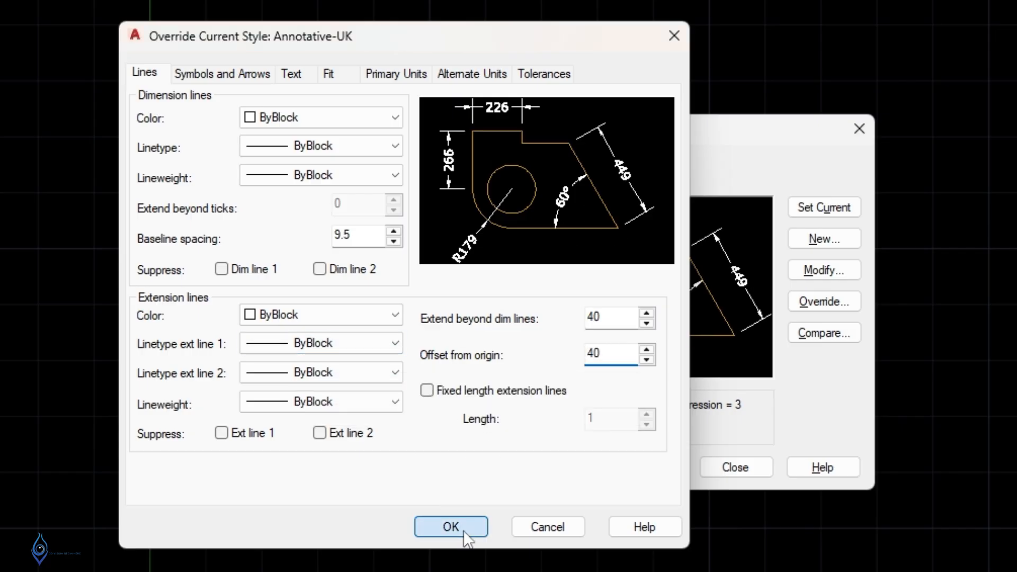
left_click(819, 209)
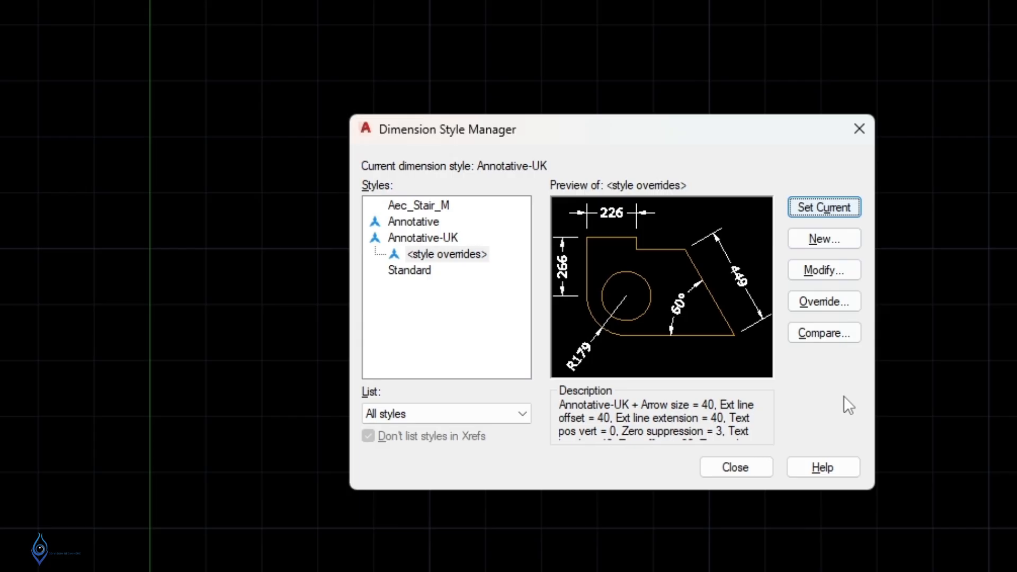
left_click(752, 471)
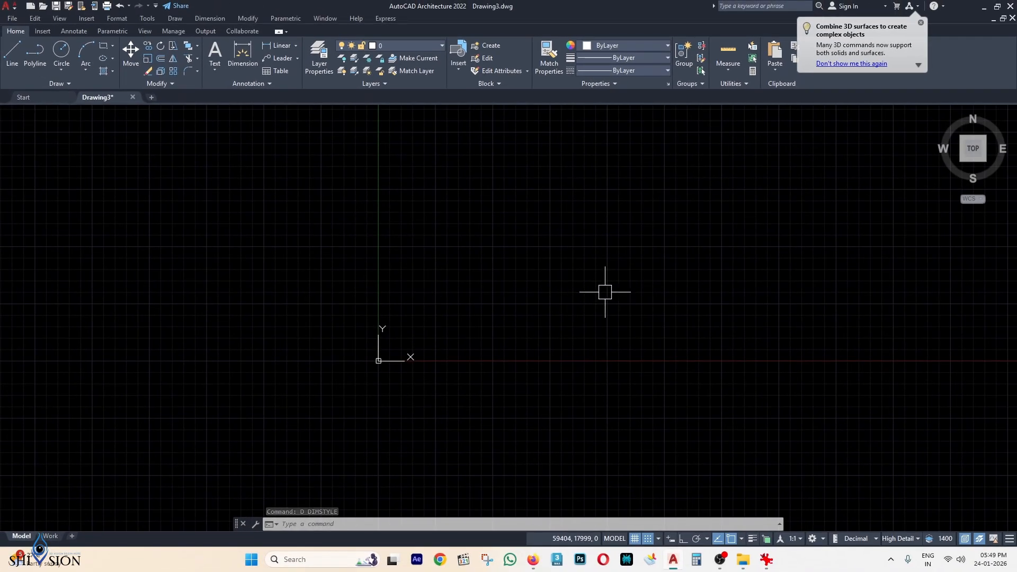
Insert TV UNIT.jpg from the CAD BLOCK folder at the origin, scale 1, rotation 0, and frame it.
mouse_move(743, 560)
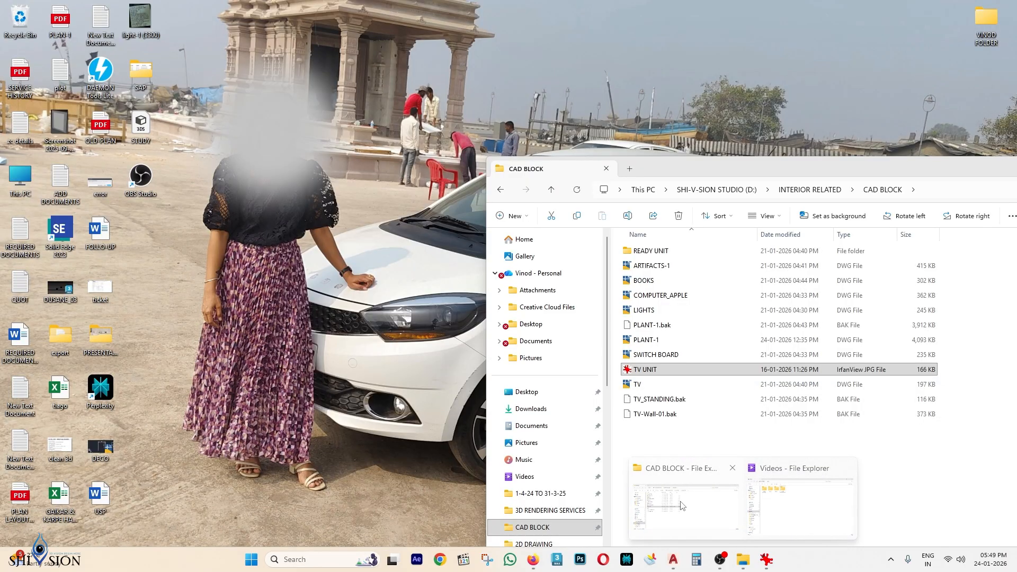
left_click(682, 505)
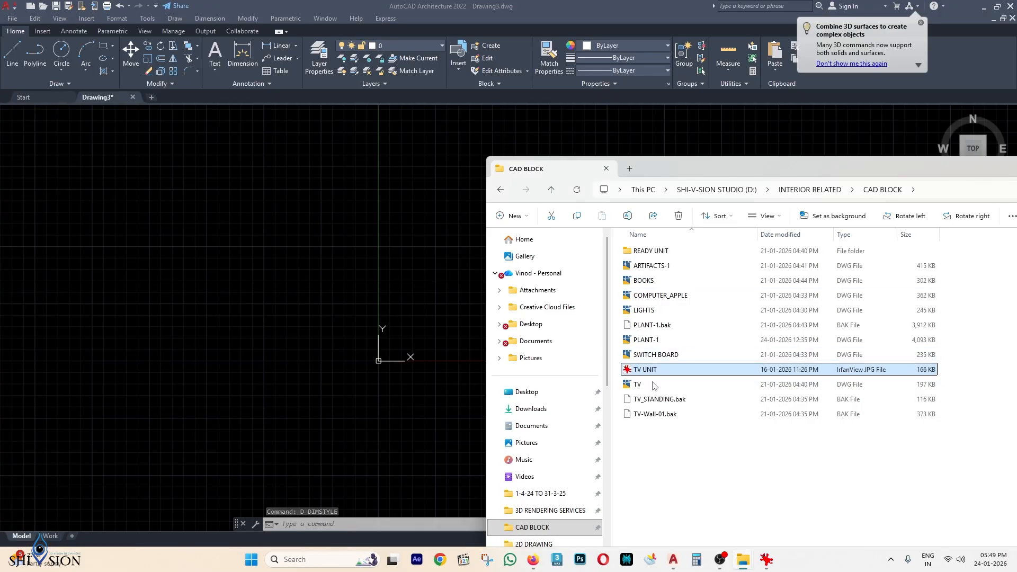
left_click_drag(639, 371, 329, 288)
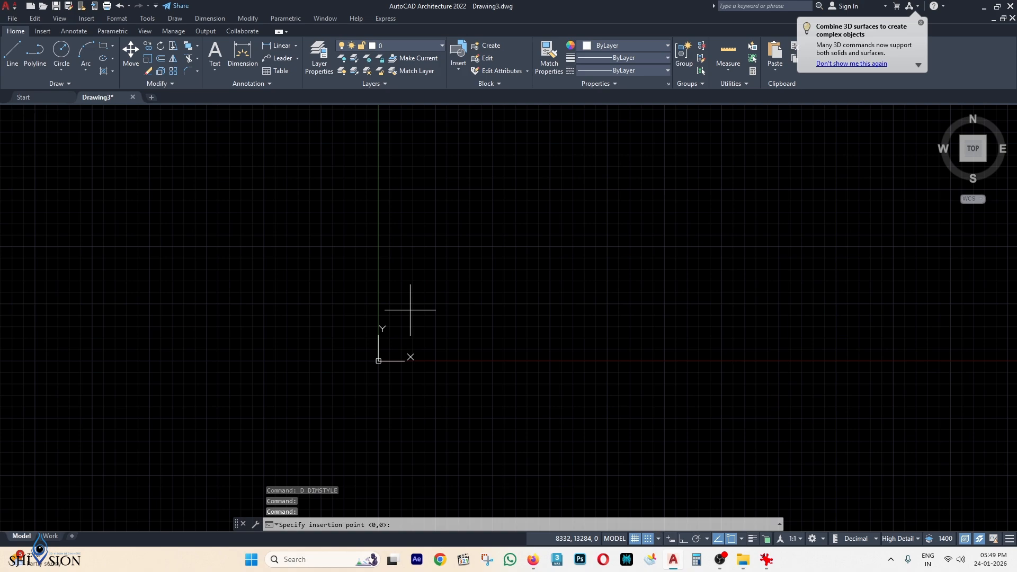
key("Return")
key("Return")
key("Return")
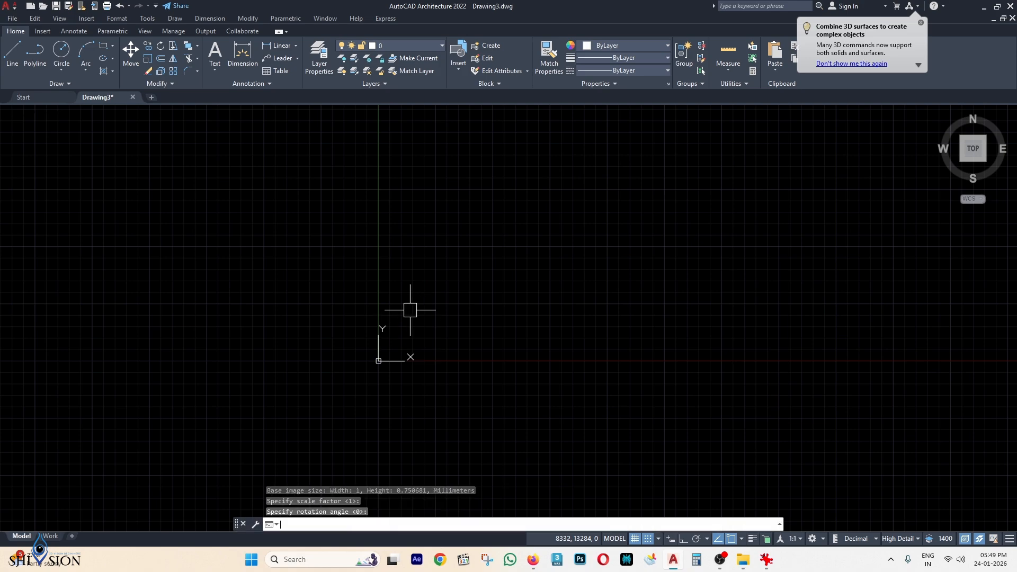
scroll(380, 358, "up", 10)
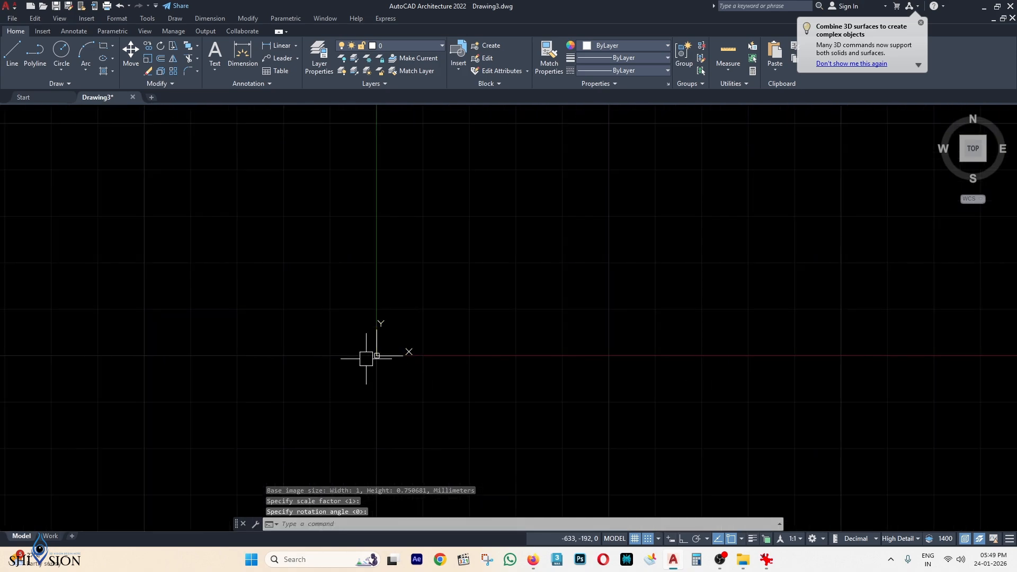
scroll(385, 357, "up", 12)
scroll(336, 342, "up", 9)
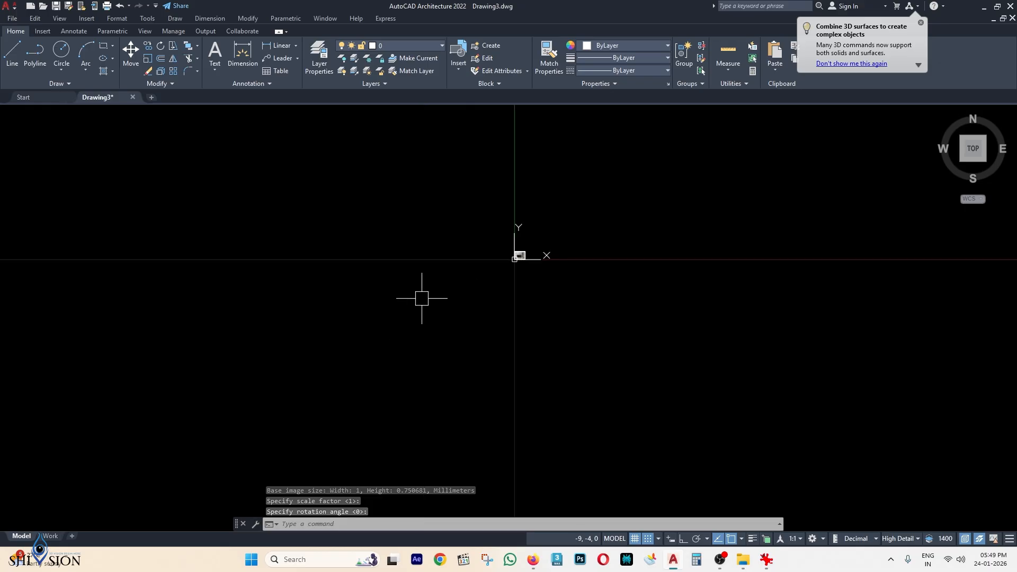
scroll(542, 228, "up", 4)
scroll(353, 350, "up", 6)
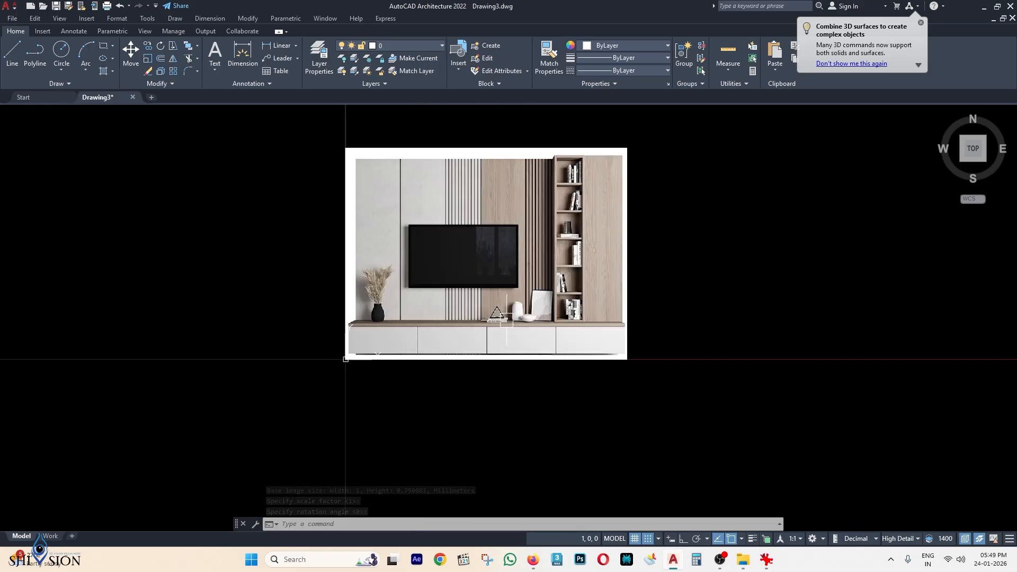
scroll(352, 349, "up", 2)
scroll(351, 374, "down", 5)
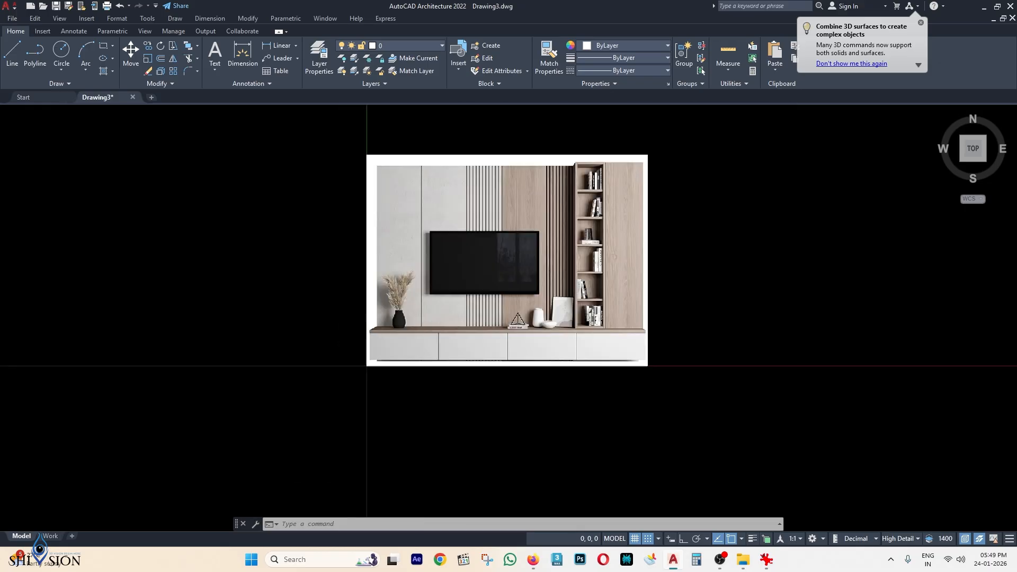
scroll(581, 236, "up", 3)
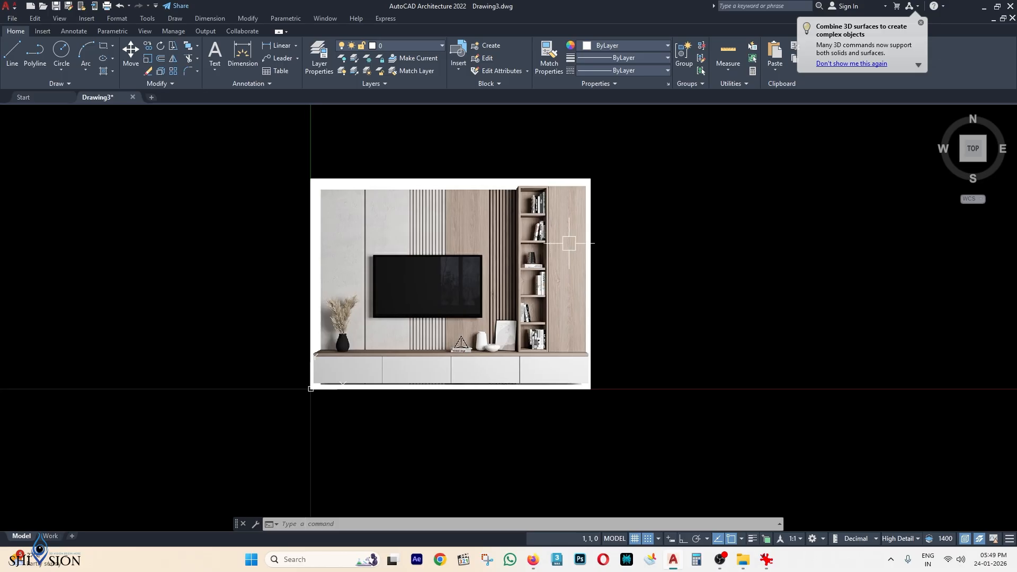
scroll(582, 262, "down", 3)
scroll(549, 395, "up", 2)
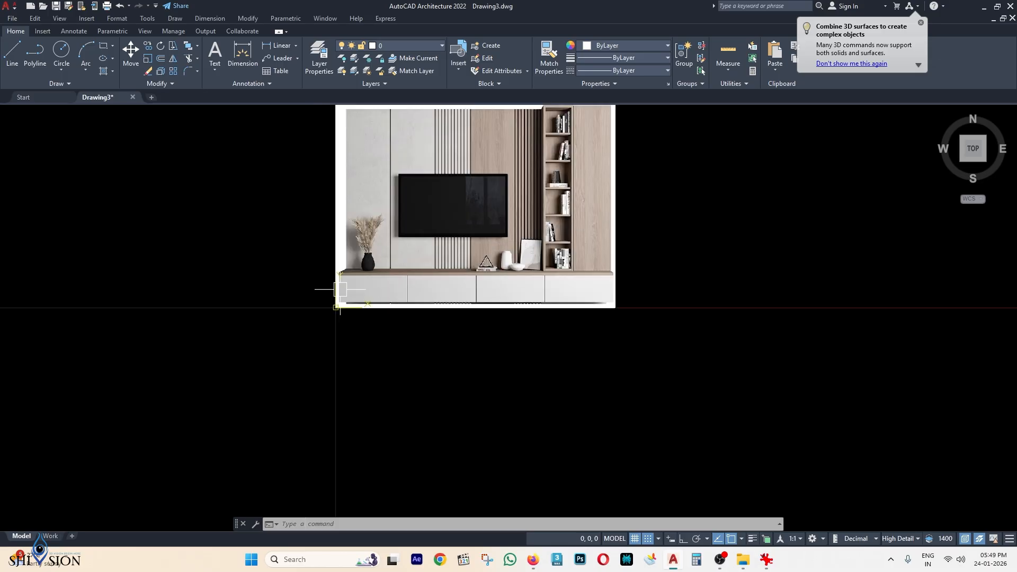
middle_click_drag(382, 334, 382, 307)
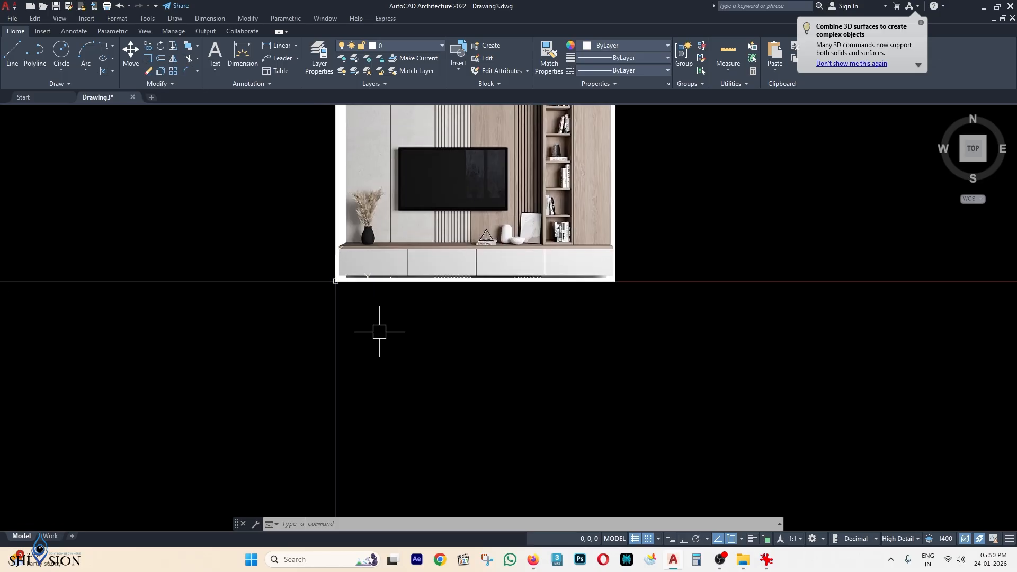
scroll(363, 284, "up", 2)
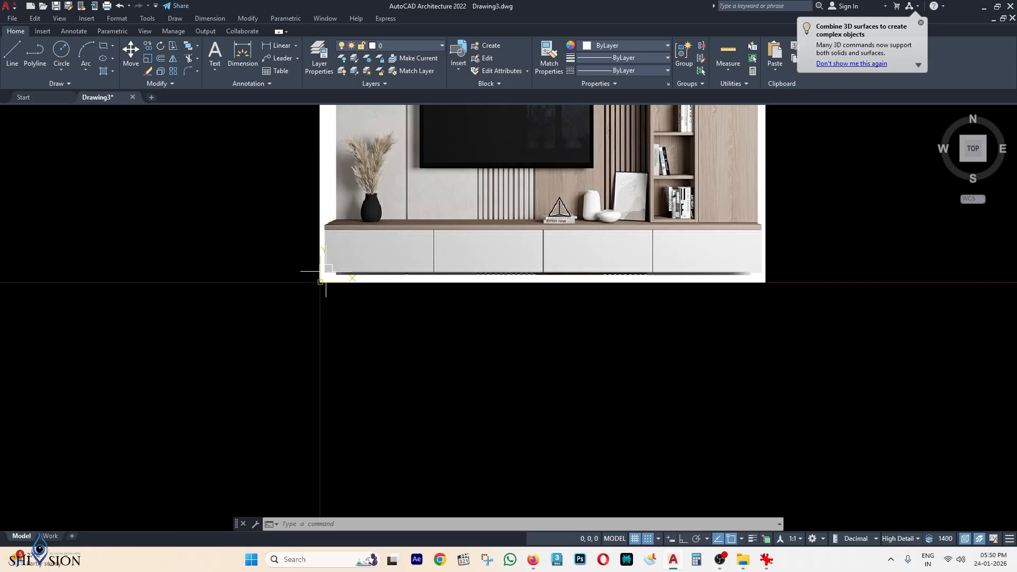
middle_click_drag(411, 327, 424, 323)
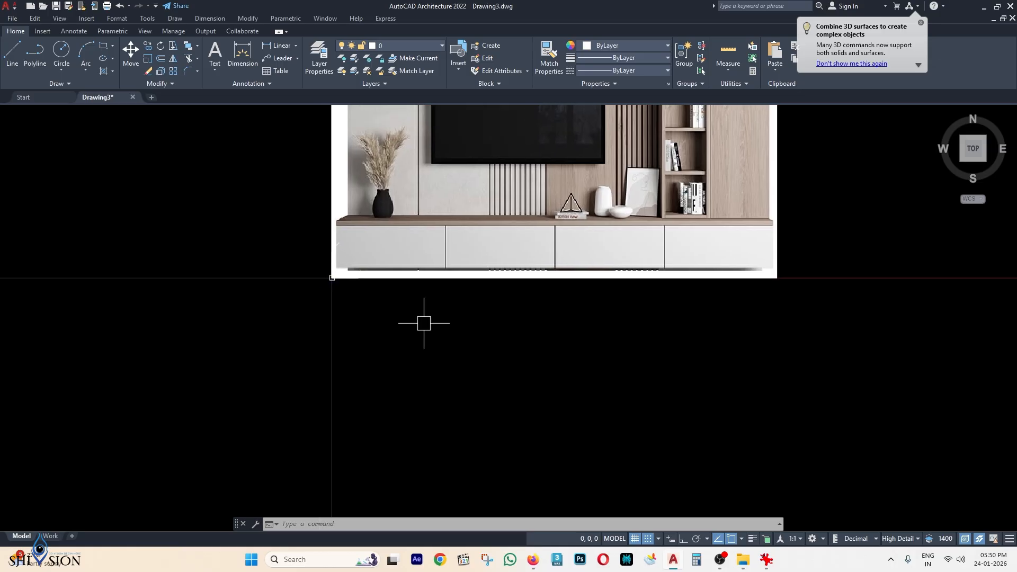
Turn off grid snap and start a line at the image's lower-left corner.
type("L")
key("Return")
key("Escape")
key("Escape")
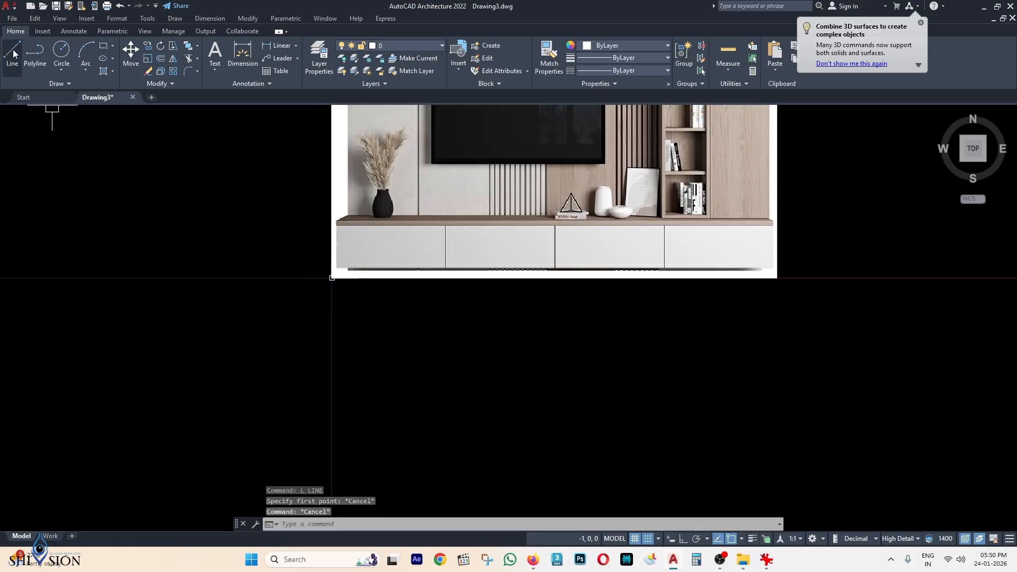
left_click(12, 51)
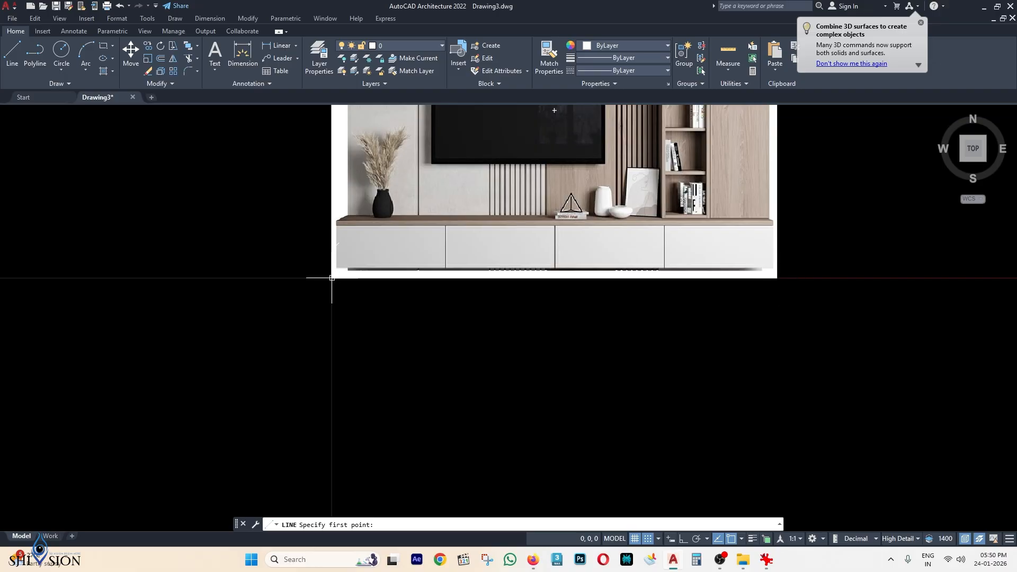
left_click(648, 540)
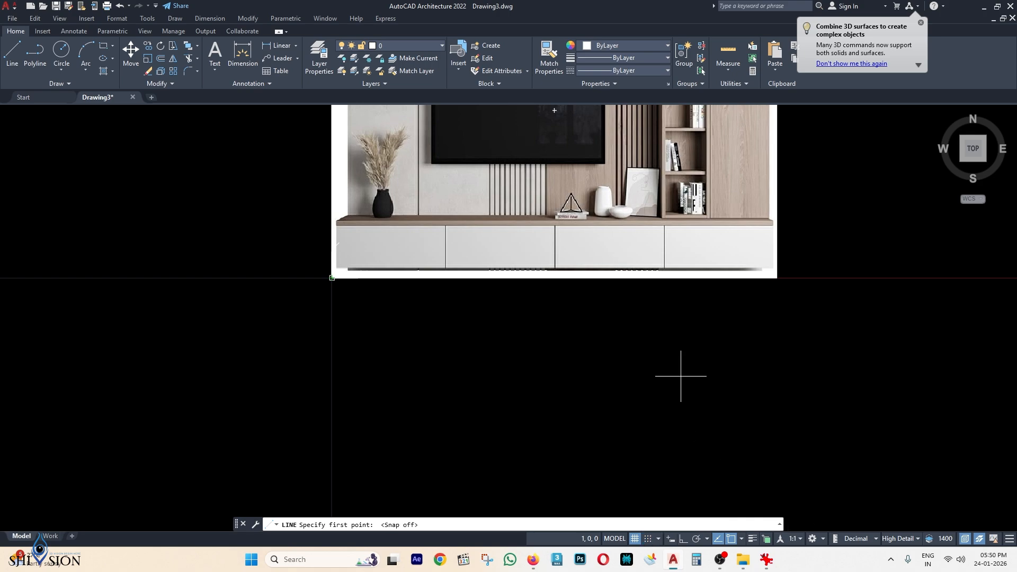
scroll(610, 315, "down", 2)
left_click(16, 53)
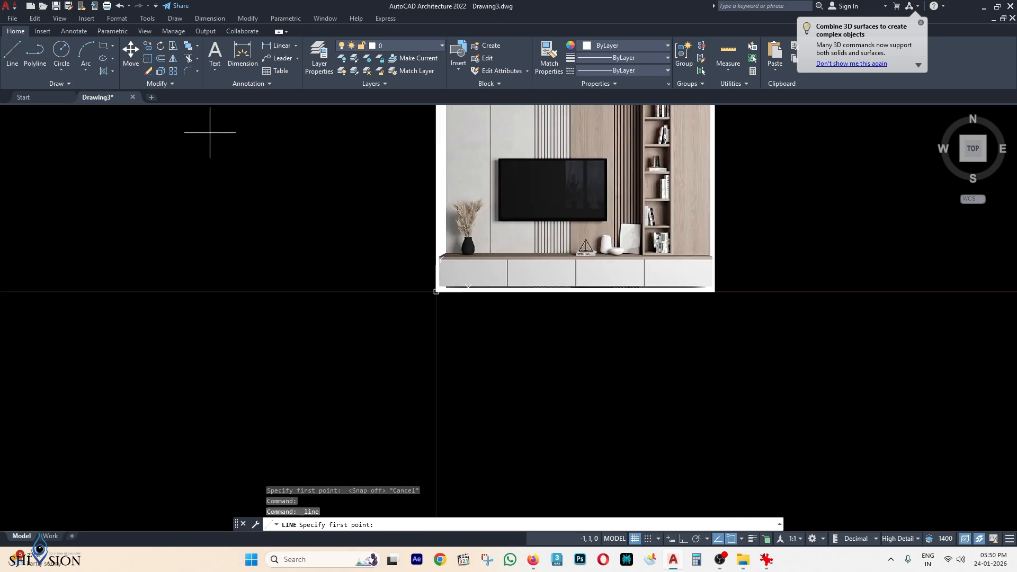
scroll(433, 307, "up", 4)
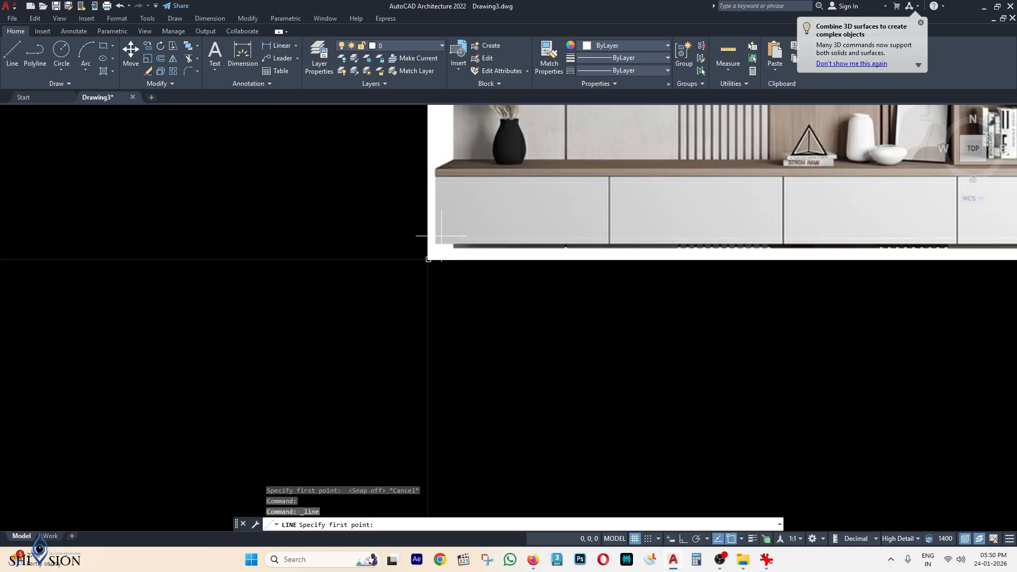
left_click(439, 286)
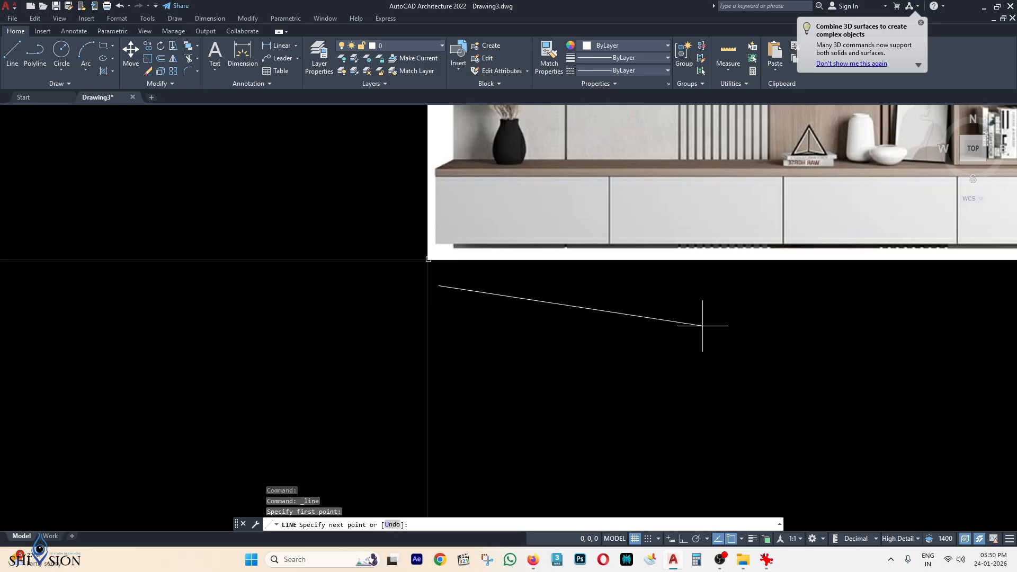
With Ortho on, draw the line 2400 horizontally, then reframe the view on the image.
scroll(773, 354, "down", 1)
middle_click_drag(773, 353, 528, 287)
scroll(617, 283, "down", 2)
middle_click_drag(617, 284, 523, 322)
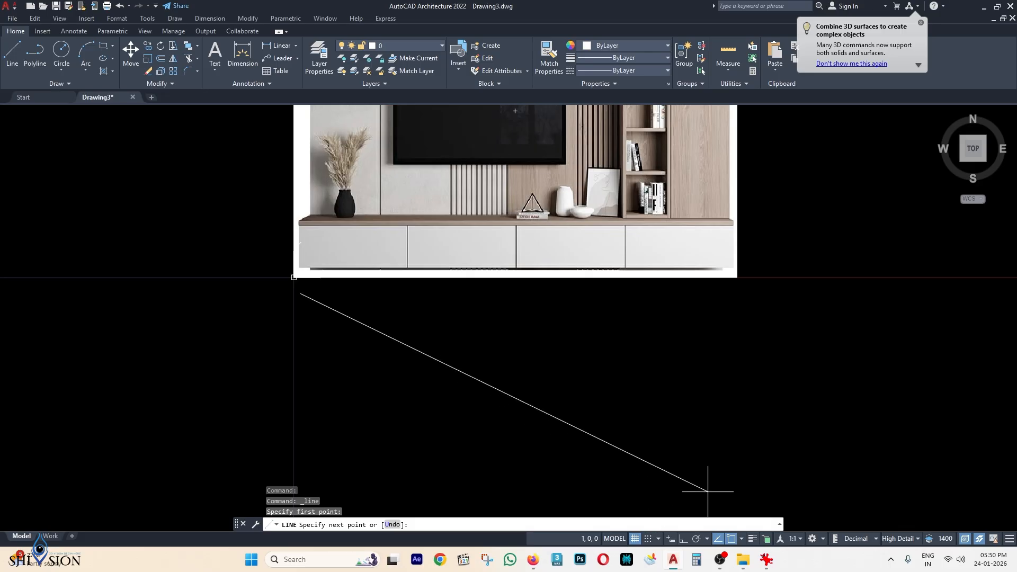
left_click(683, 539)
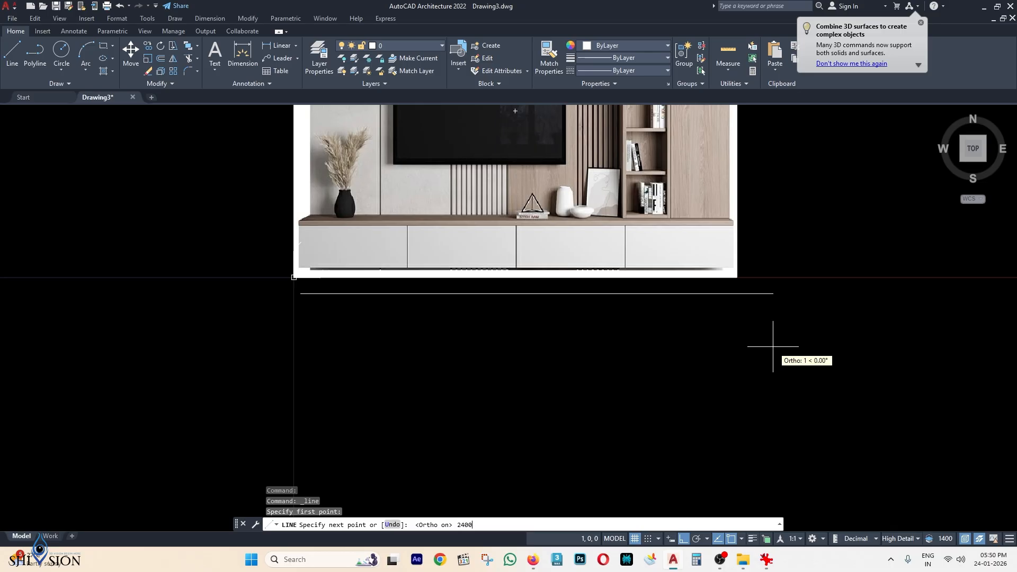
key("Return")
scroll(800, 365, "down", 5)
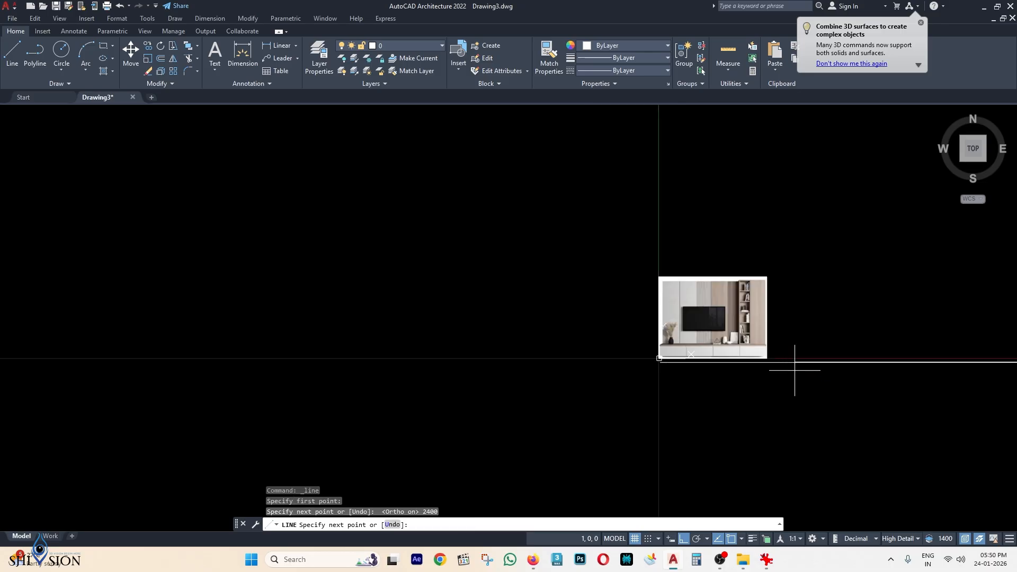
middle_click_drag(909, 398, 658, 323)
key("Escape")
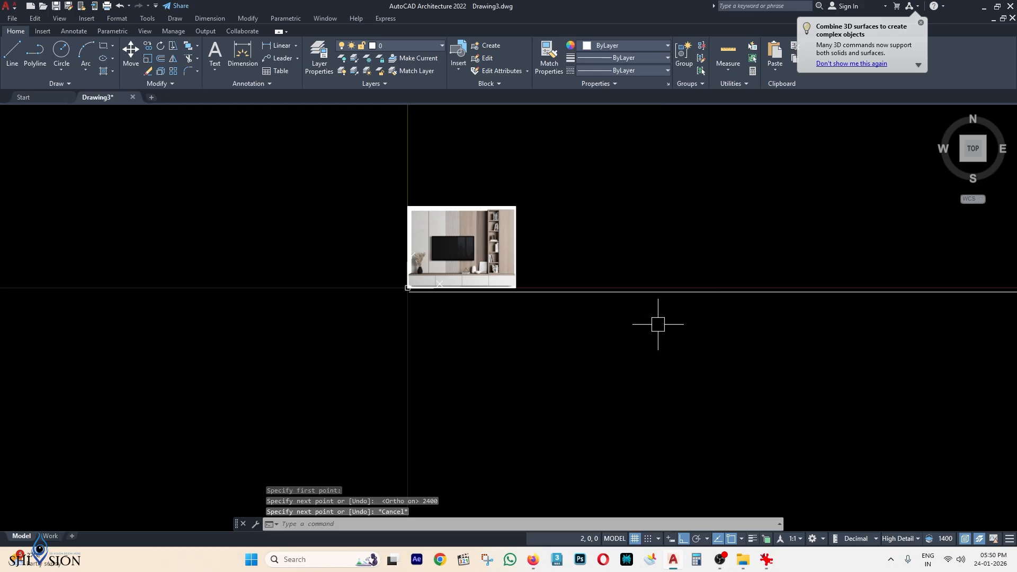
scroll(668, 315, "down", 8)
scroll(638, 298, "down", 12)
middle_click_drag(753, 315, 533, 349)
scroll(710, 333, "down", 6)
scroll(710, 333, "down", 2)
middle_click_drag(752, 326, 388, 290)
scroll(305, 305, "up", 6)
scroll(246, 261, "up", 20)
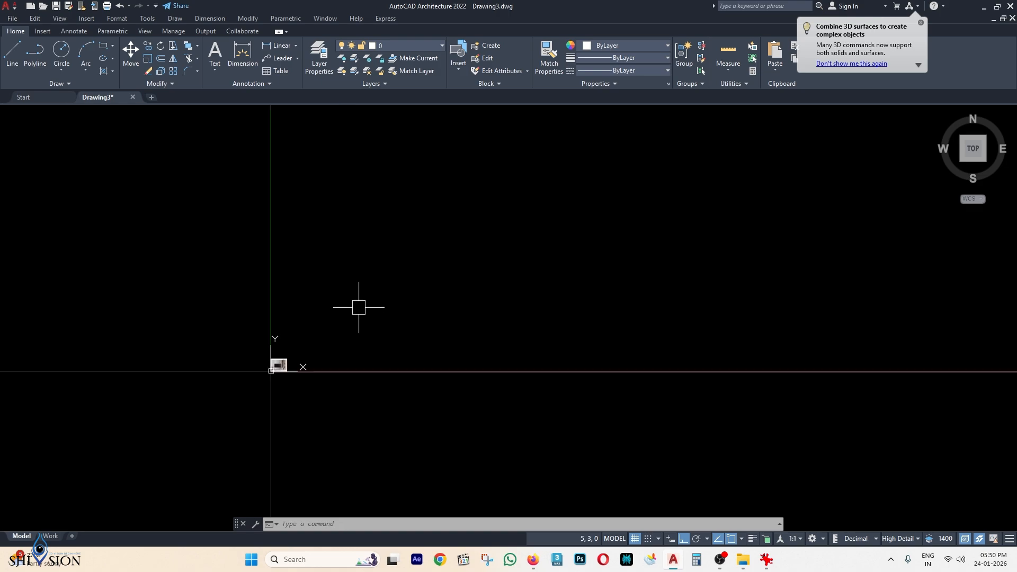
middle_click_drag(434, 391, 359, 244)
scroll(380, 371, "up", 5)
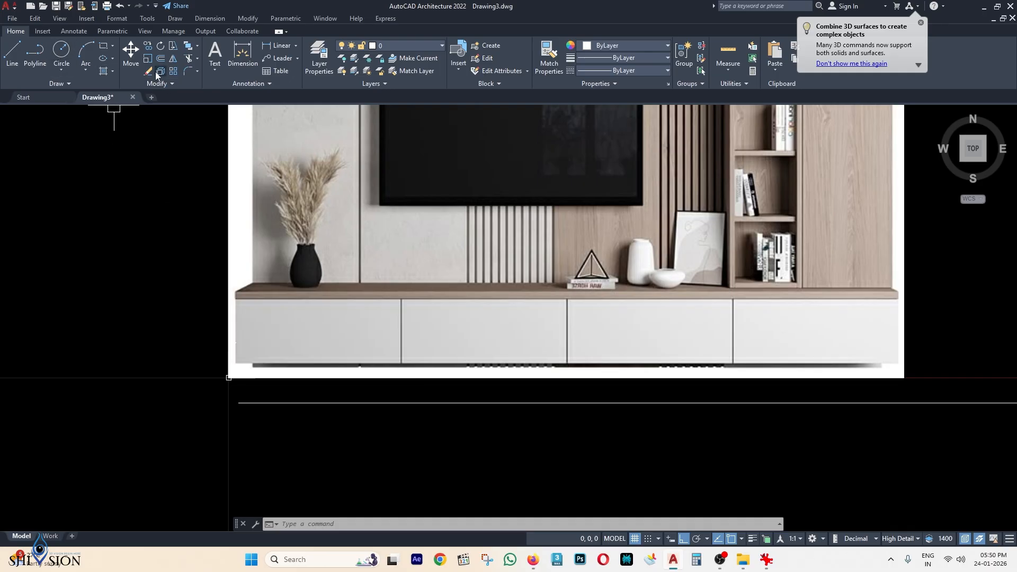
Start scaling the TV unit image with its lower-left corner as the base point.
left_click(149, 60)
left_click(227, 211)
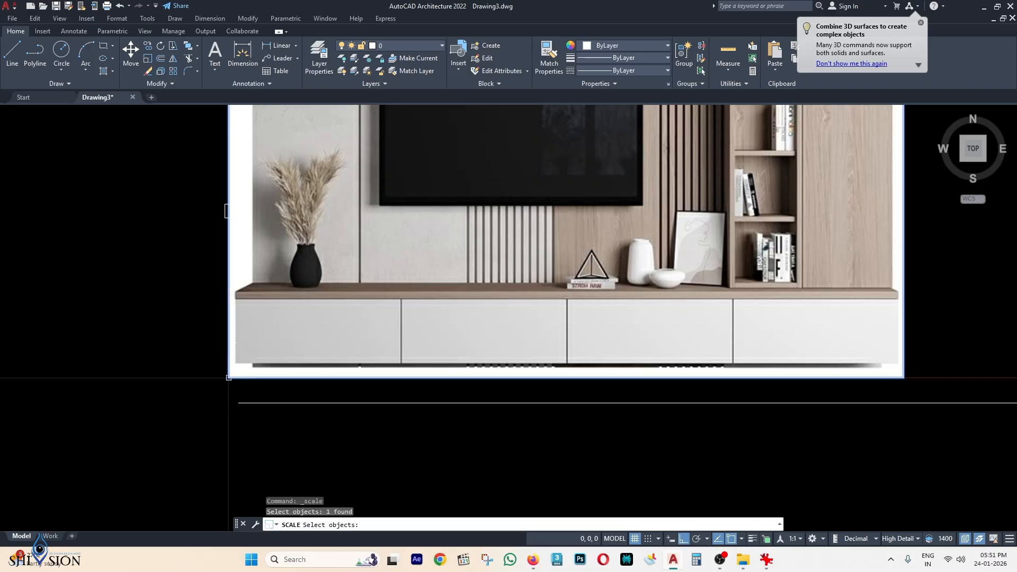
key("Return")
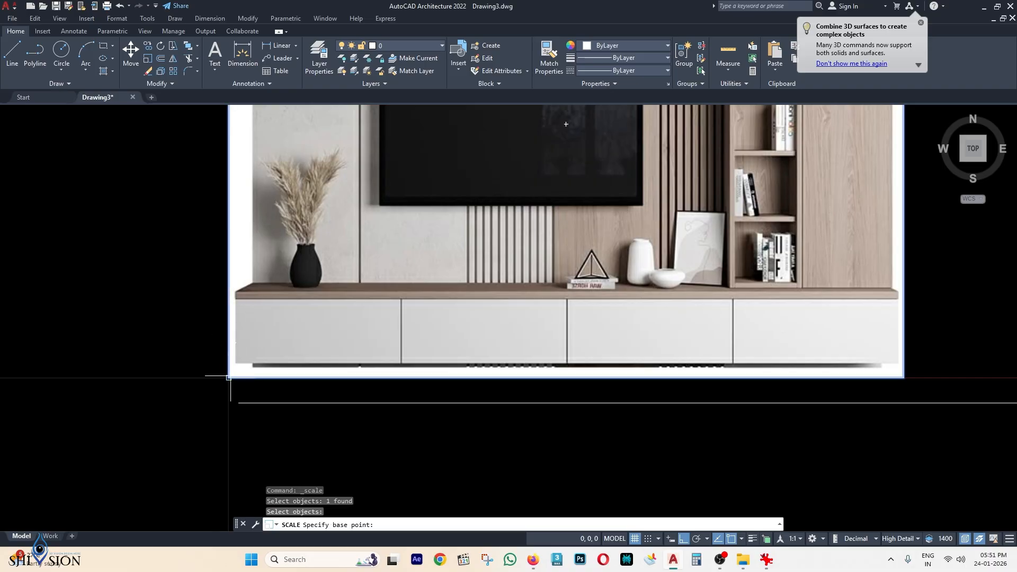
scroll(223, 378, "up", 4)
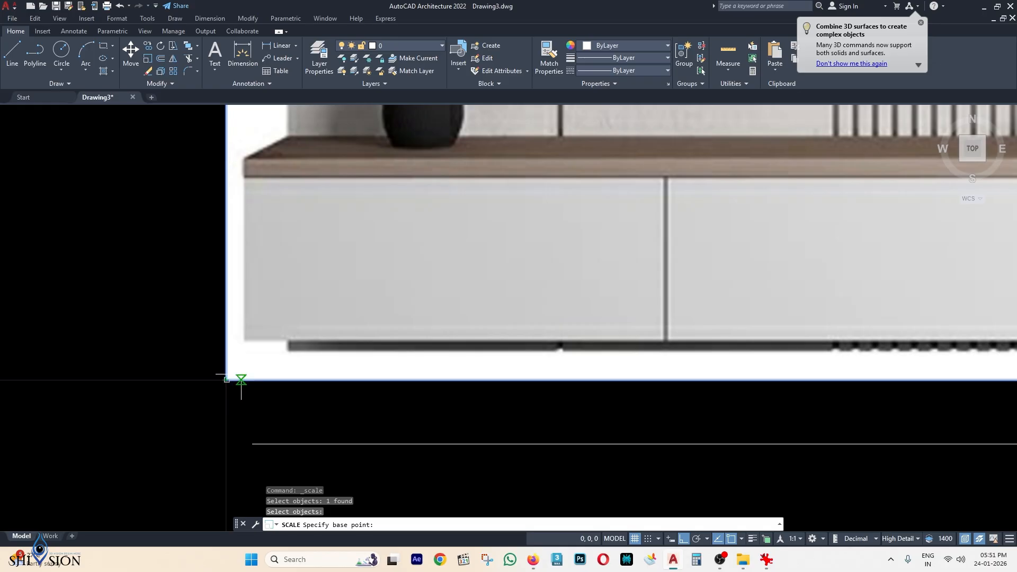
left_click(227, 379)
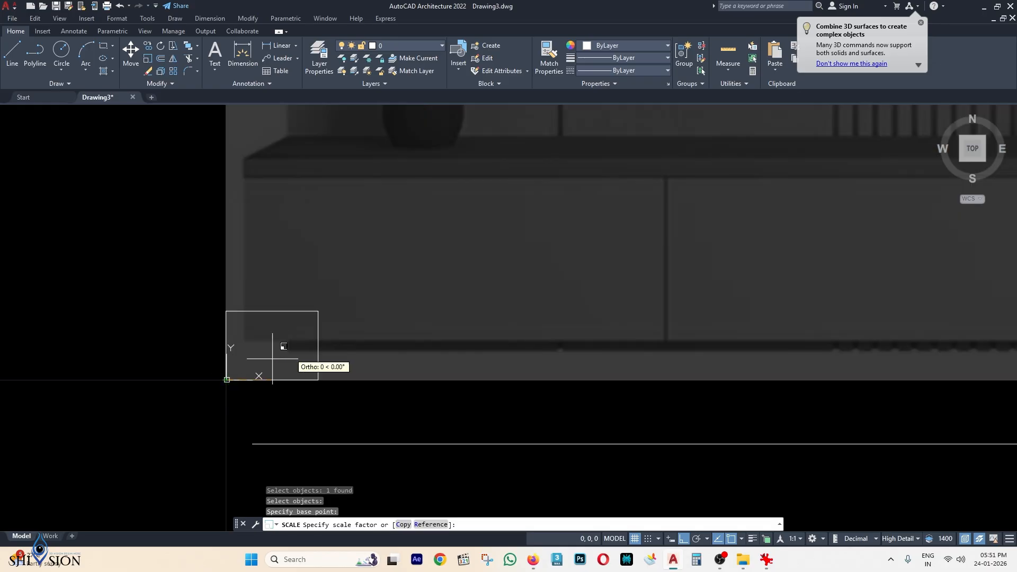
scroll(312, 337, "down", 2)
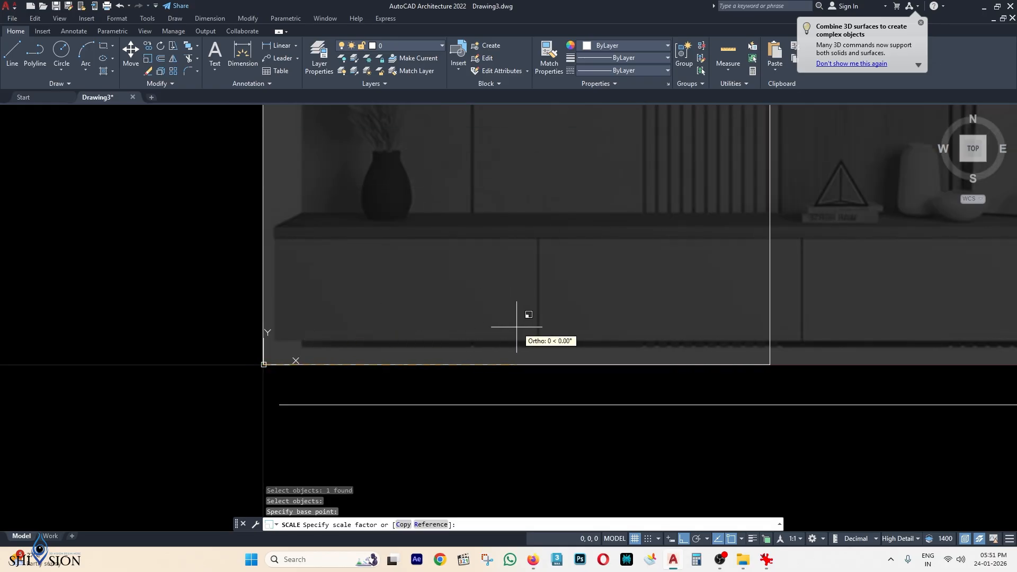
scroll(562, 365, "down", 6)
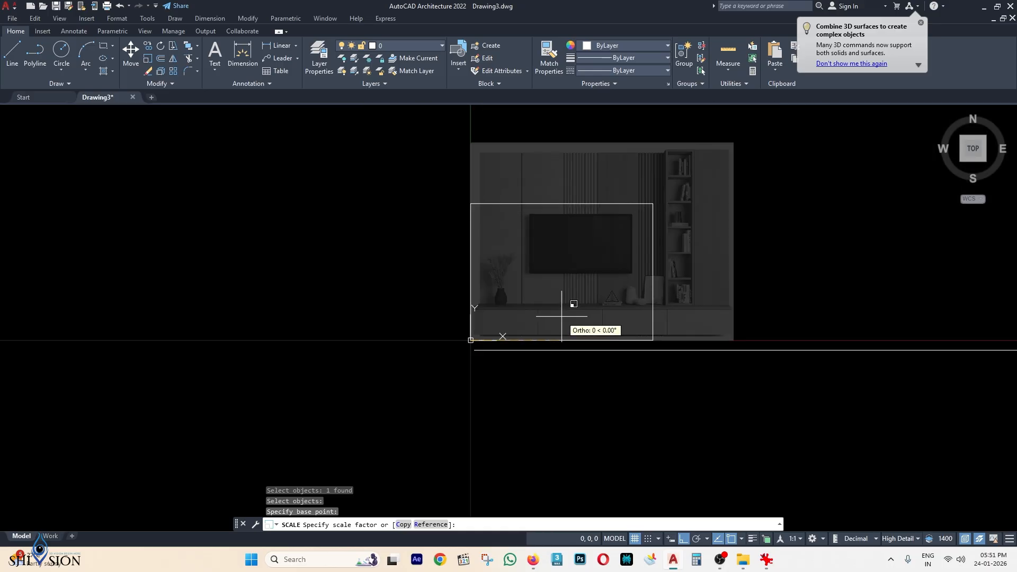
Scale the image by reference, from its bottom-left to bottom-right corner, to a length of 2400.
left_click(430, 525)
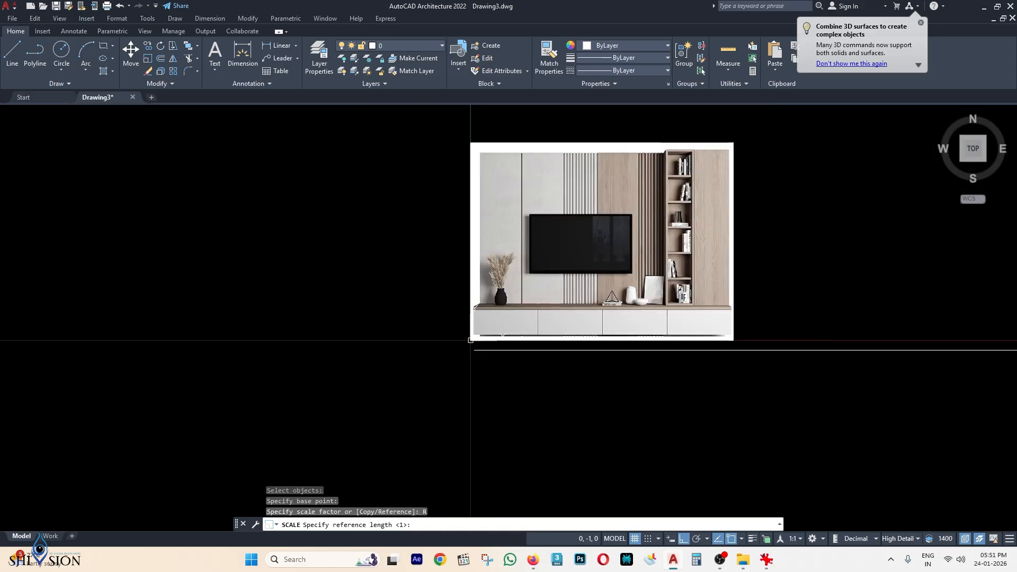
scroll(502, 320, "up", 6)
scroll(410, 358, "up", 2)
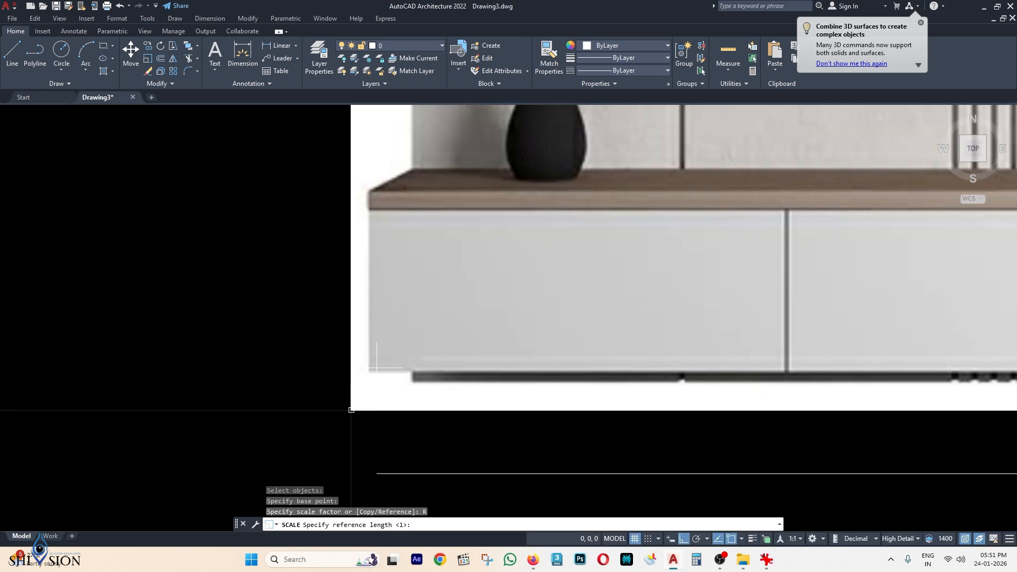
left_click(351, 410)
scroll(580, 366, "down", 8)
scroll(732, 324, "up", 4)
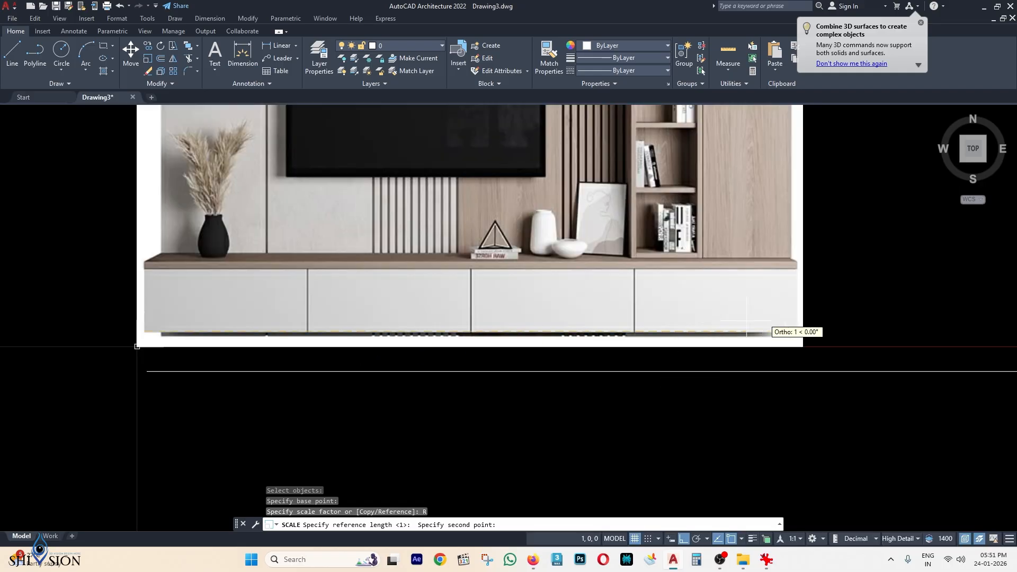
scroll(790, 320, "up", 4)
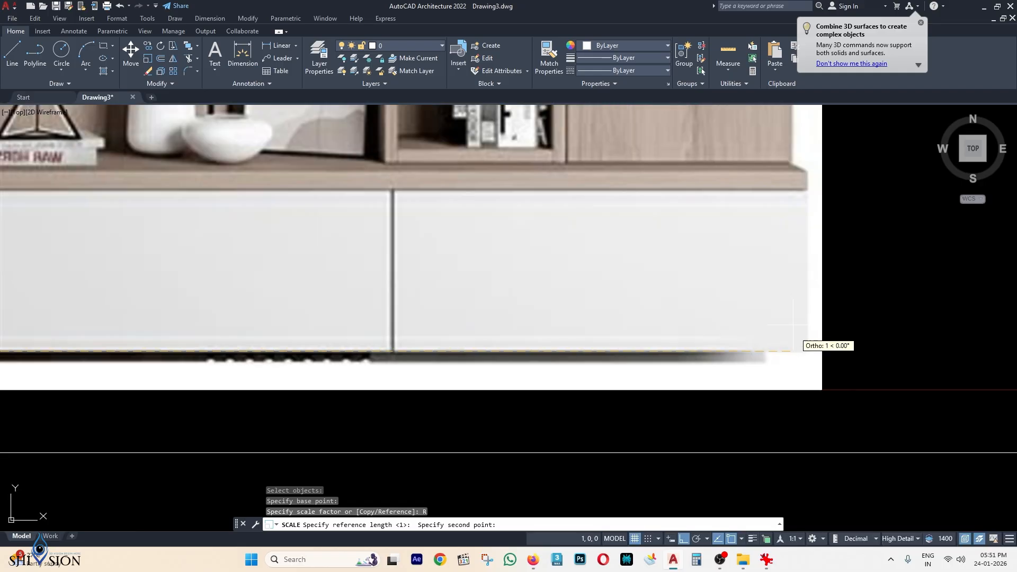
left_click(822, 351)
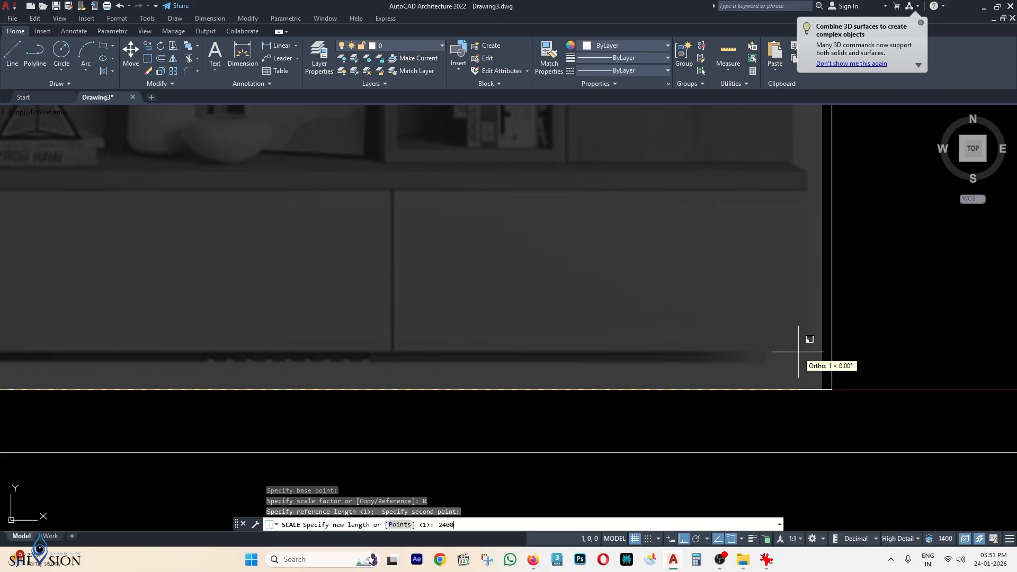
type("2400")
key("Return")
Move the 2400 reference line slightly down, clear of the image.
scroll(774, 339, "down", 5)
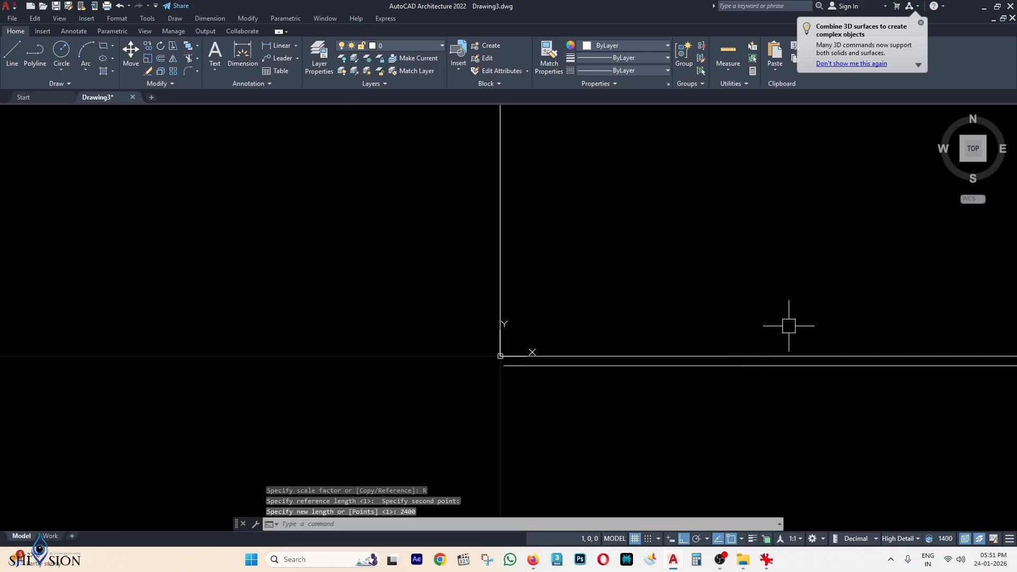
middle_click(796, 310)
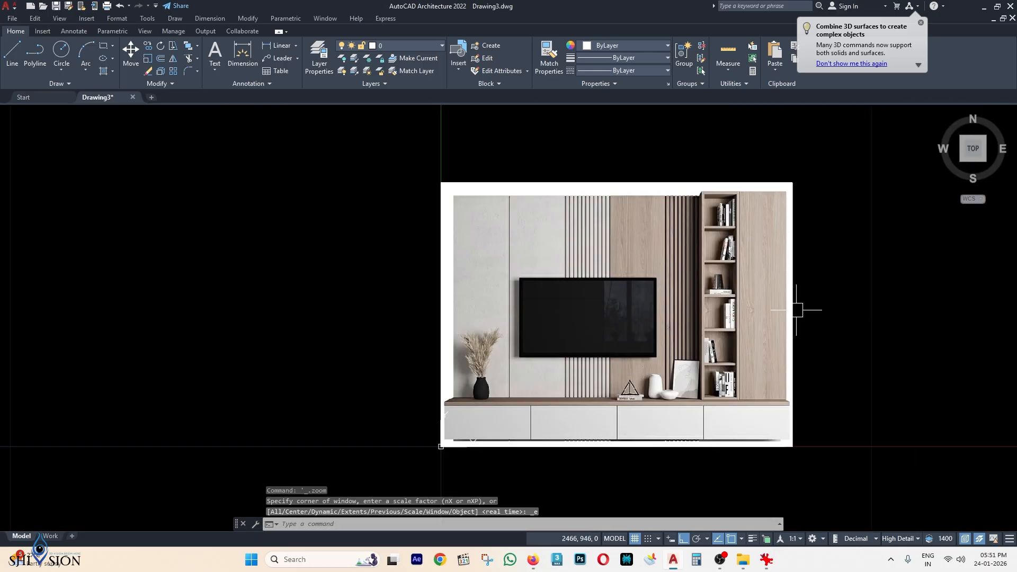
left_click(345, 320)
left_click(924, 406)
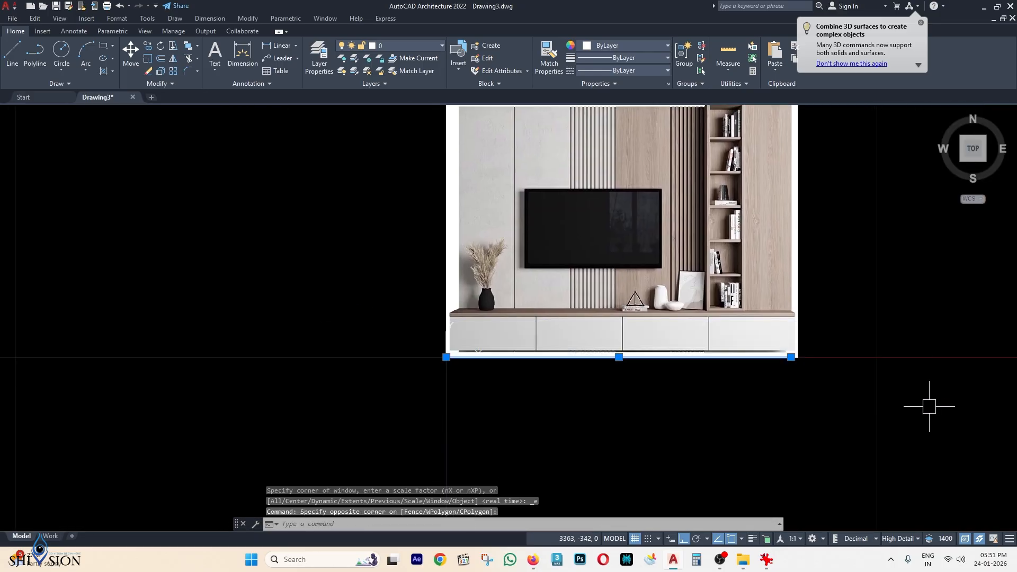
scroll(834, 365, "up", 3)
type("m")
key("Return")
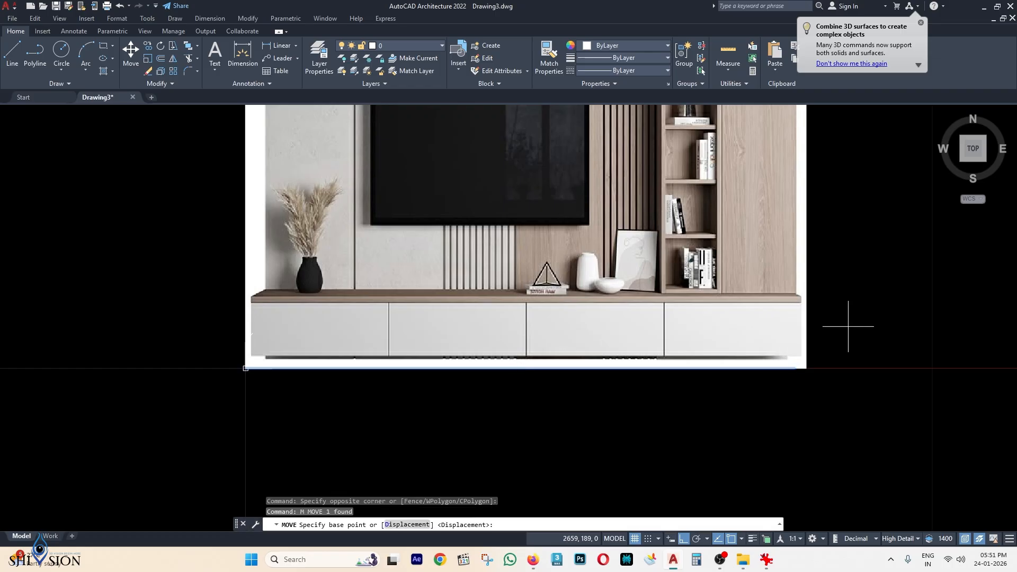
left_click(864, 323)
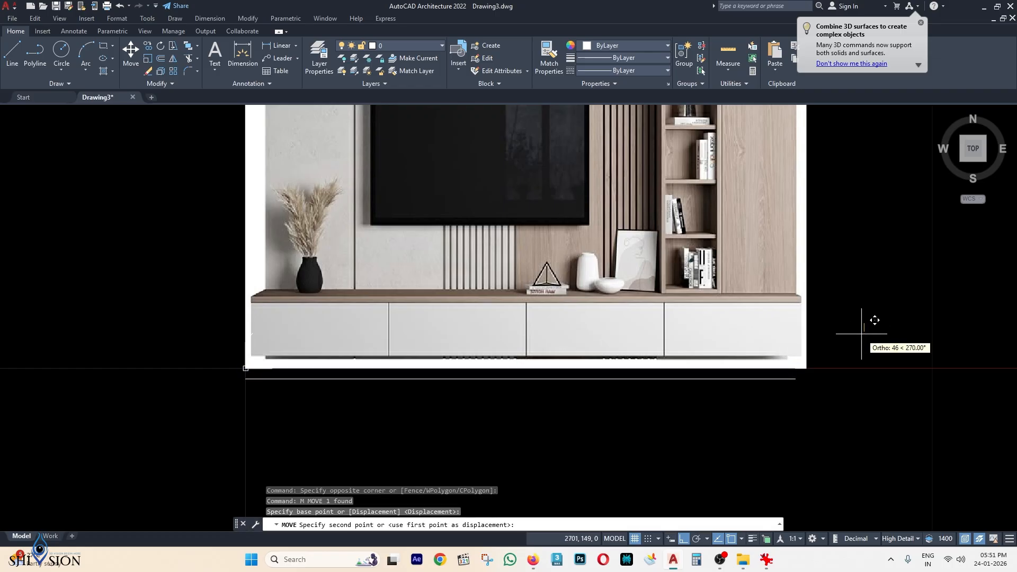
left_click(864, 329)
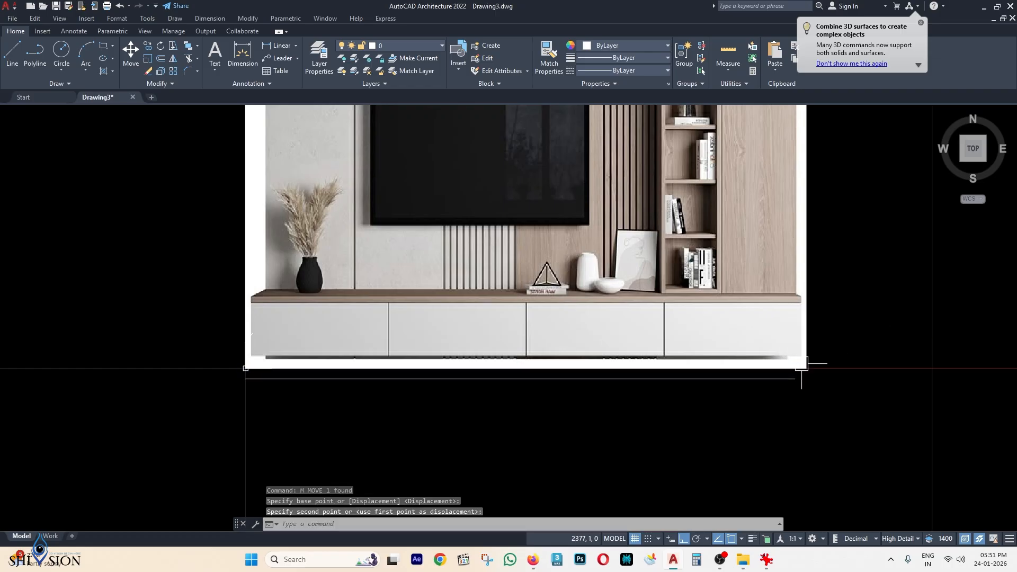
Erase the reference line, leaving only the scaled TV unit image.
left_click(699, 381)
key("Delete")
middle_click_drag(802, 314, 567, 380)
scroll(566, 380, "down", 2)
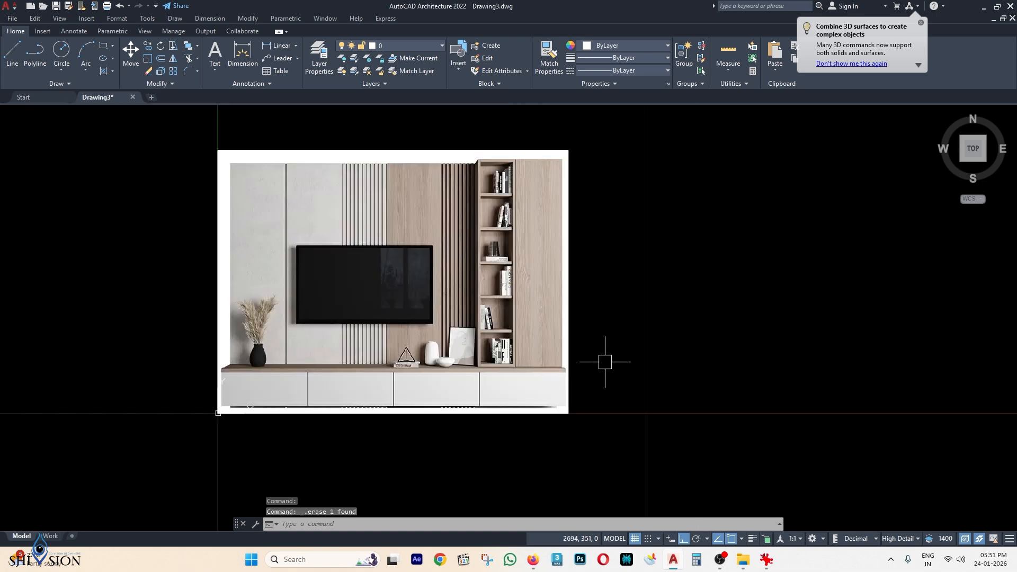
scroll(228, 408, "up", 5)
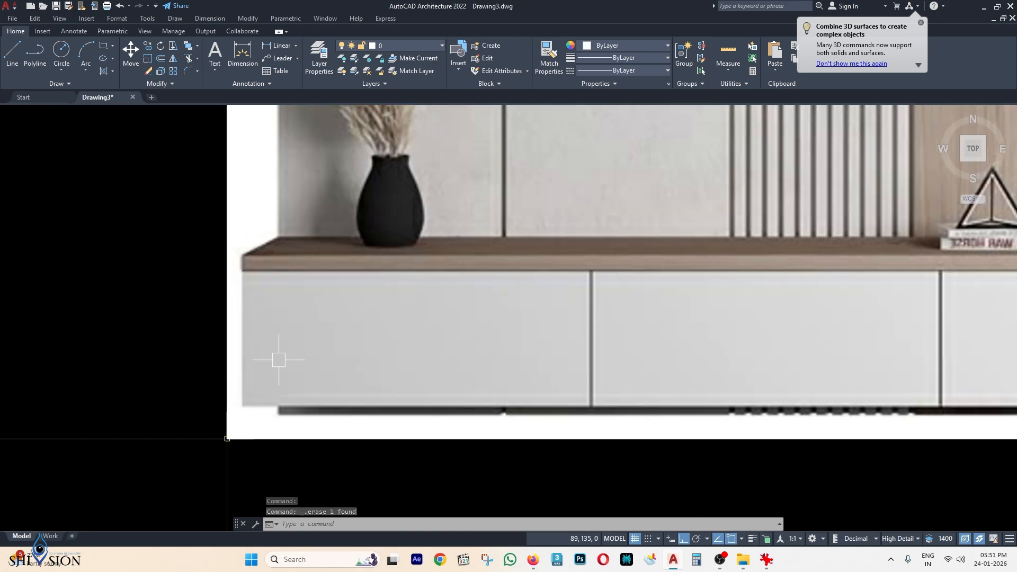
scroll(643, 341, "down", 4)
middle_click_drag(857, 339, 443, 329)
middle_click_drag(611, 330, 568, 344)
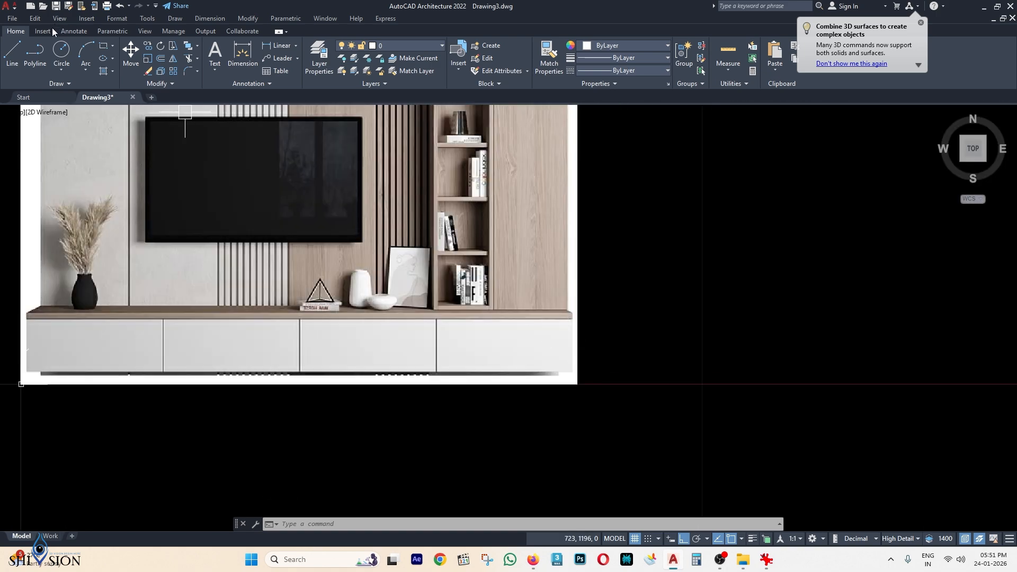
Draw a 600 by 250 rectangle to the right of the TV unit image.
left_click(104, 48)
scroll(594, 371, "up", 2)
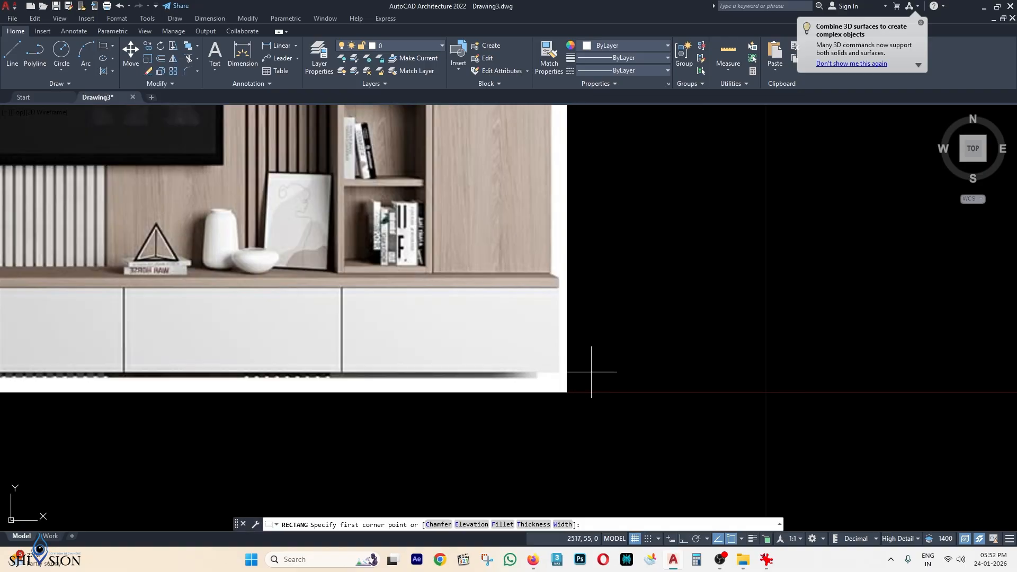
left_click(708, 373)
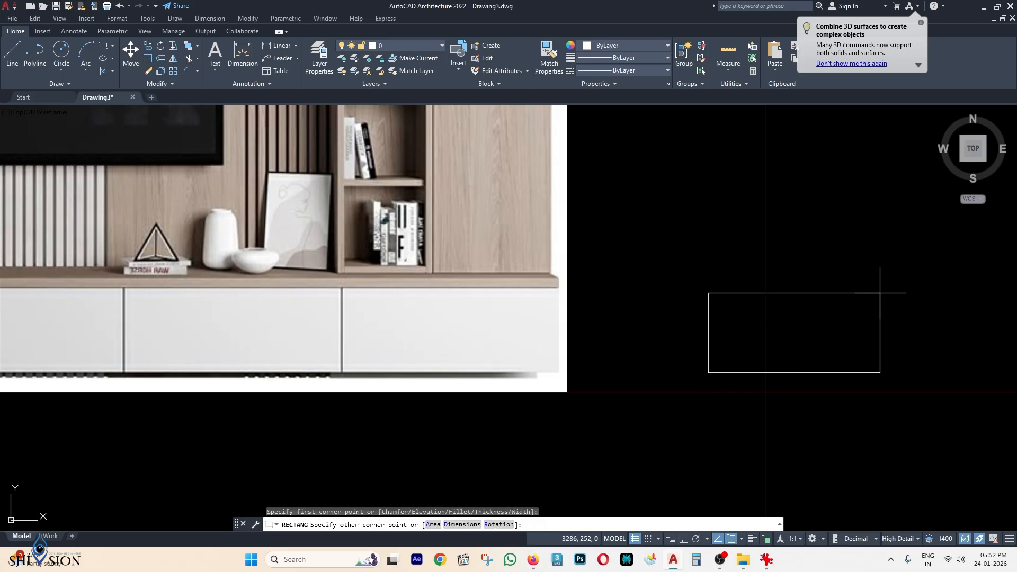
left_click(468, 526)
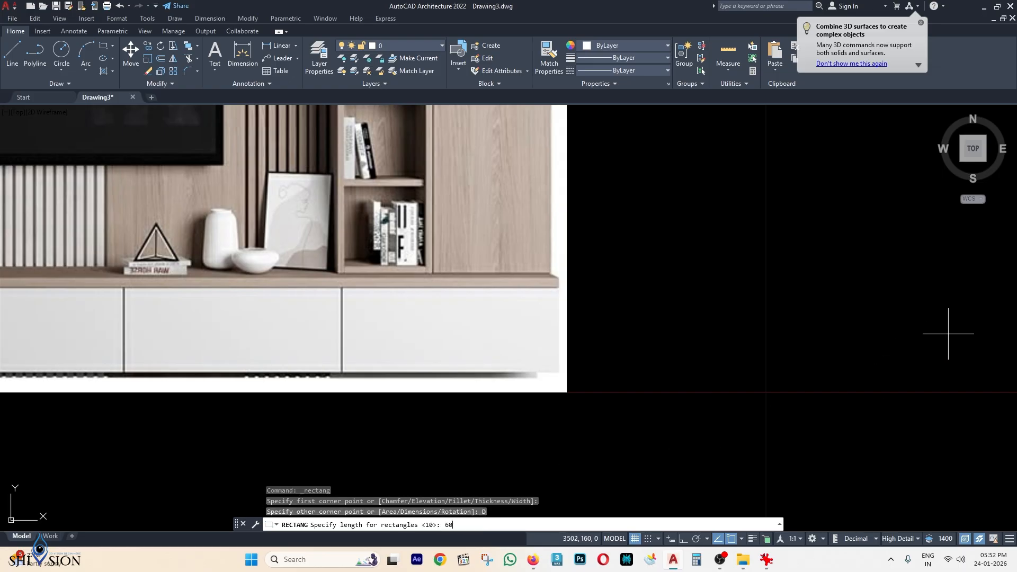
key("Return")
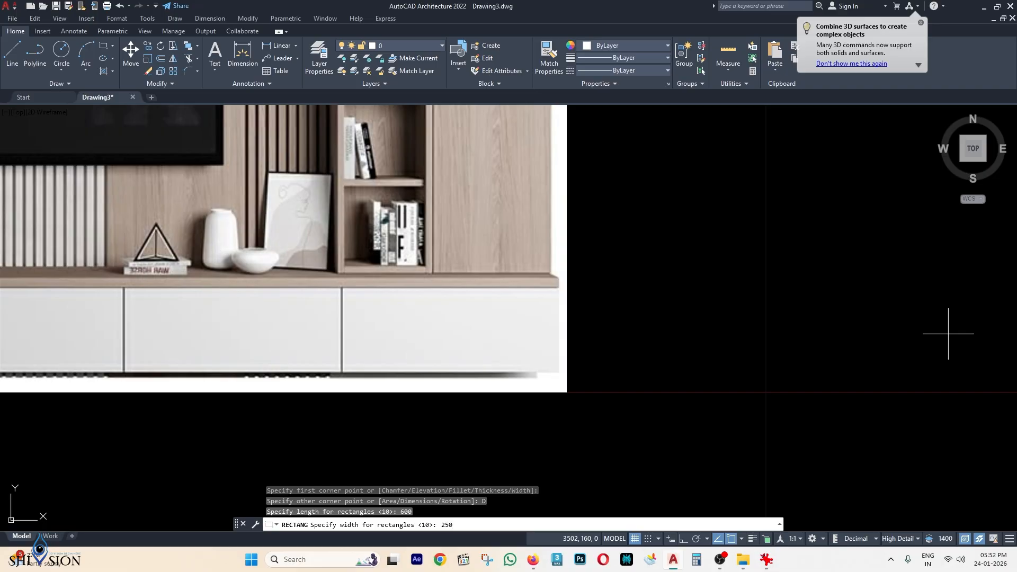
key("Return")
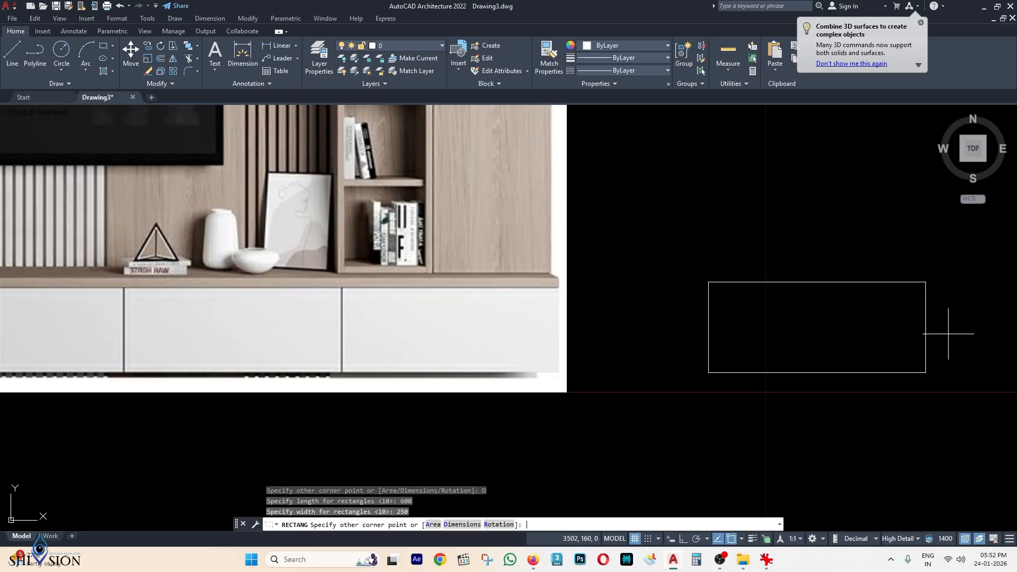
left_click(947, 304)
Reframe the view, toggle ortho with F8, and open the dimension type list.
middle_click_drag(816, 280, 696, 272)
key("F8")
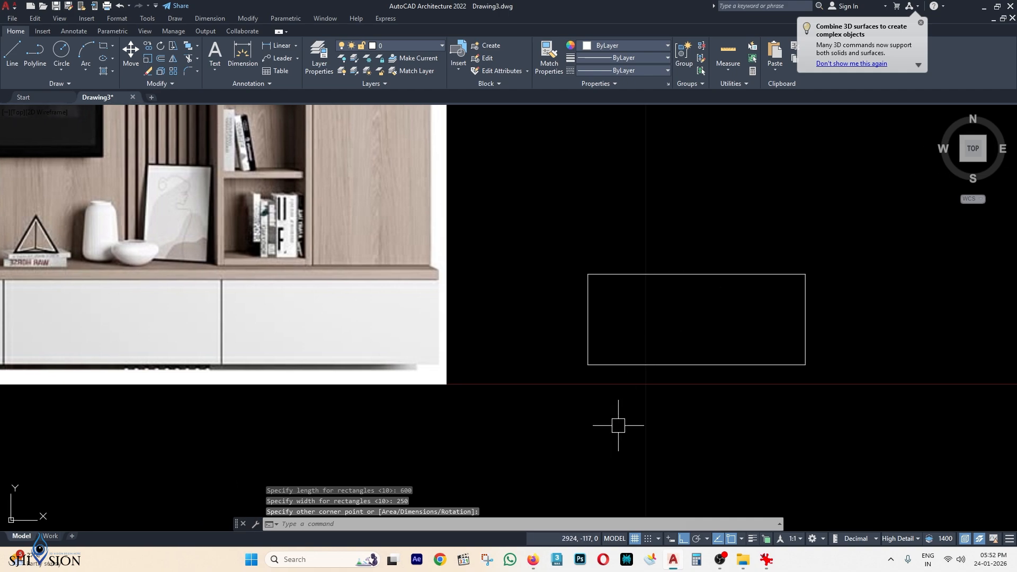
middle_click_drag(618, 425, 606, 411)
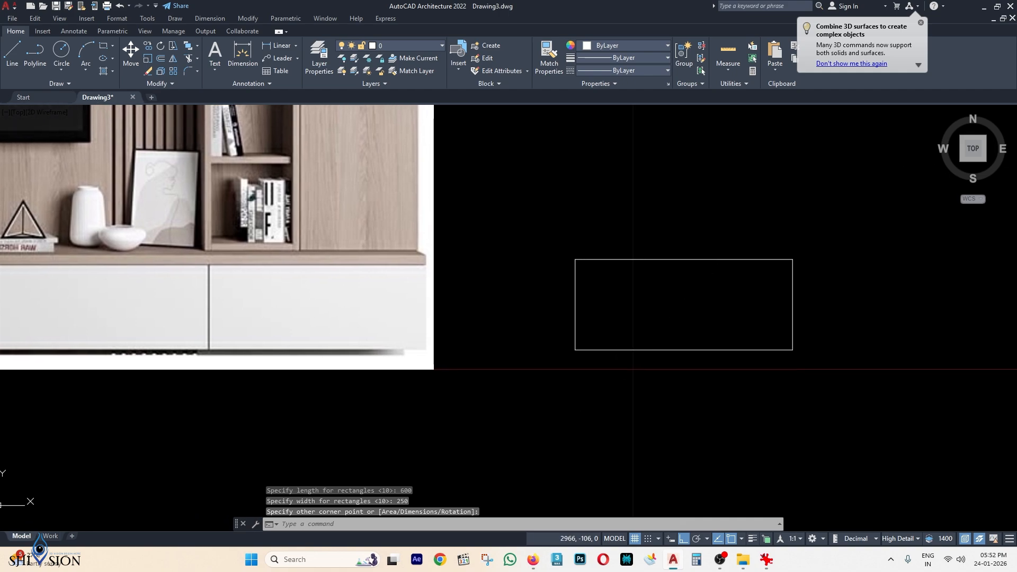
left_click(296, 46)
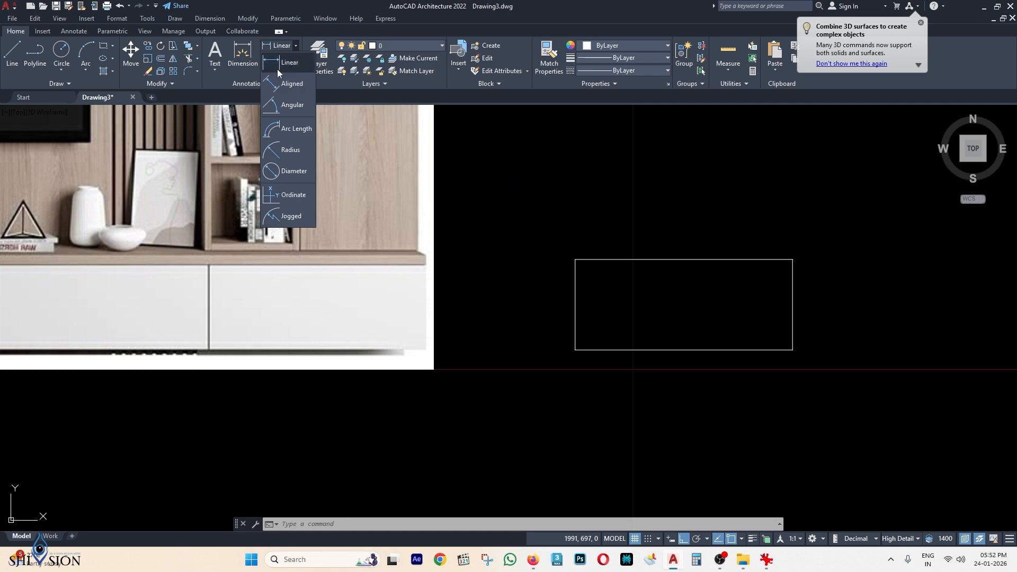
Add a 600 linear dimension below the rectangle's bottom edge.
key("Escape")
middle_click_drag(583, 216, 507, 199)
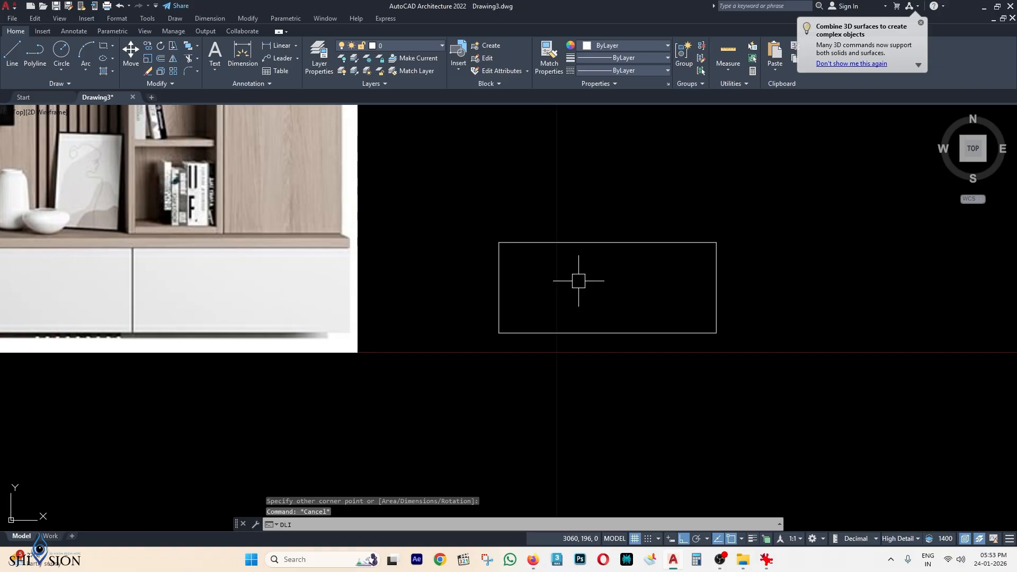
key("Return")
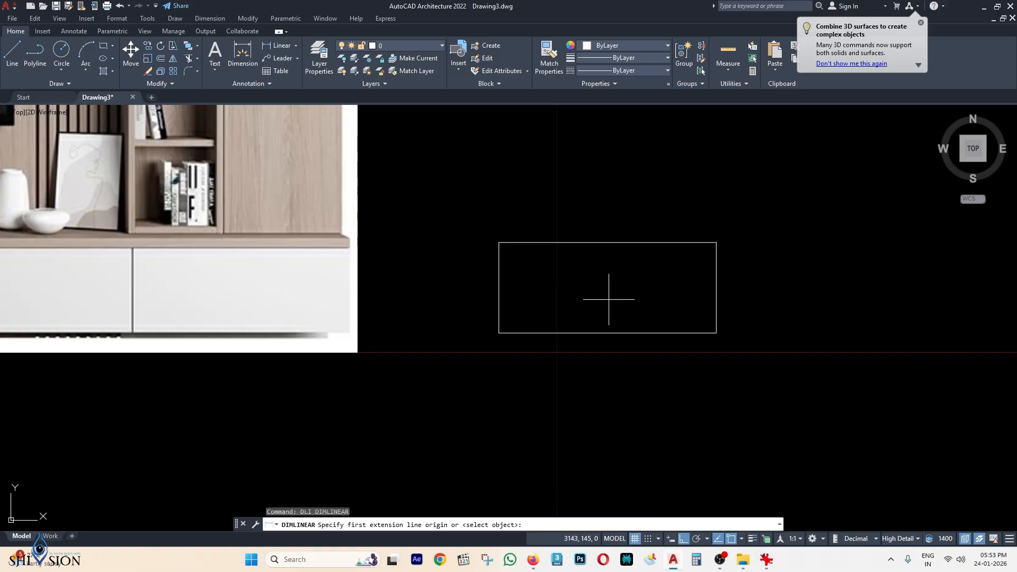
key("Return")
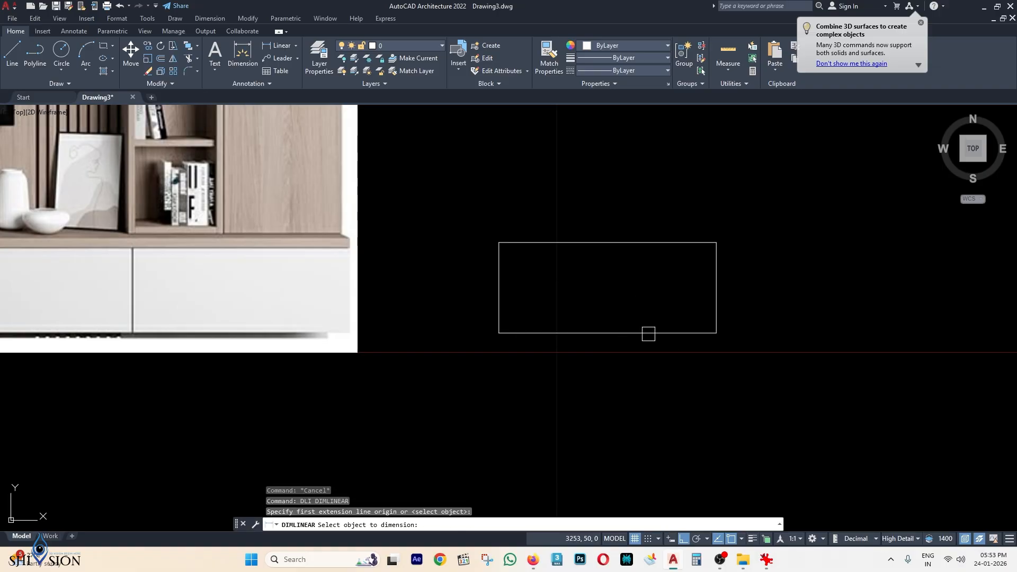
left_click(648, 334)
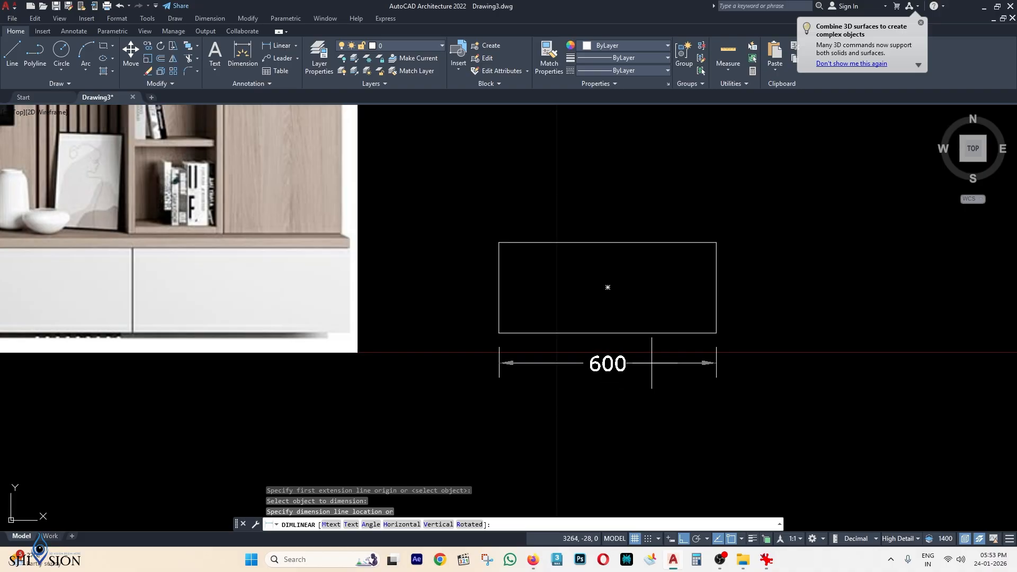
left_click(656, 362)
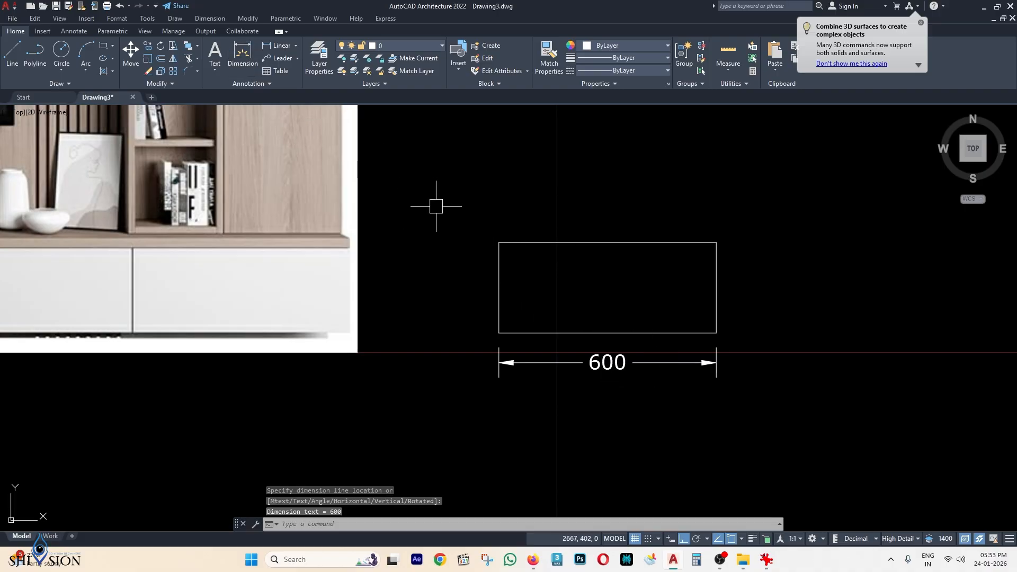
Add a 250 linear dimension along the rectangle's left edge.
key("Return")
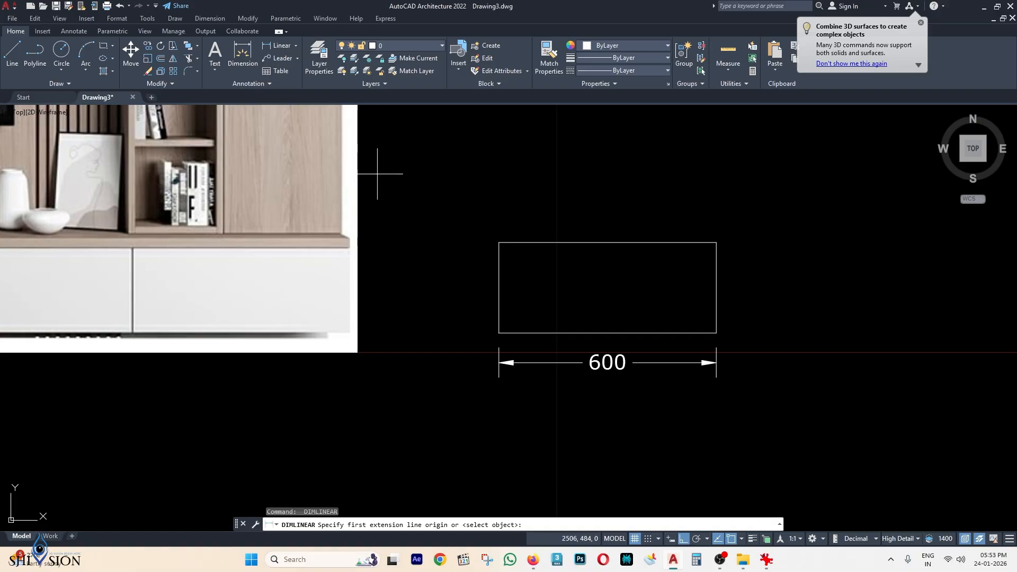
key("Return")
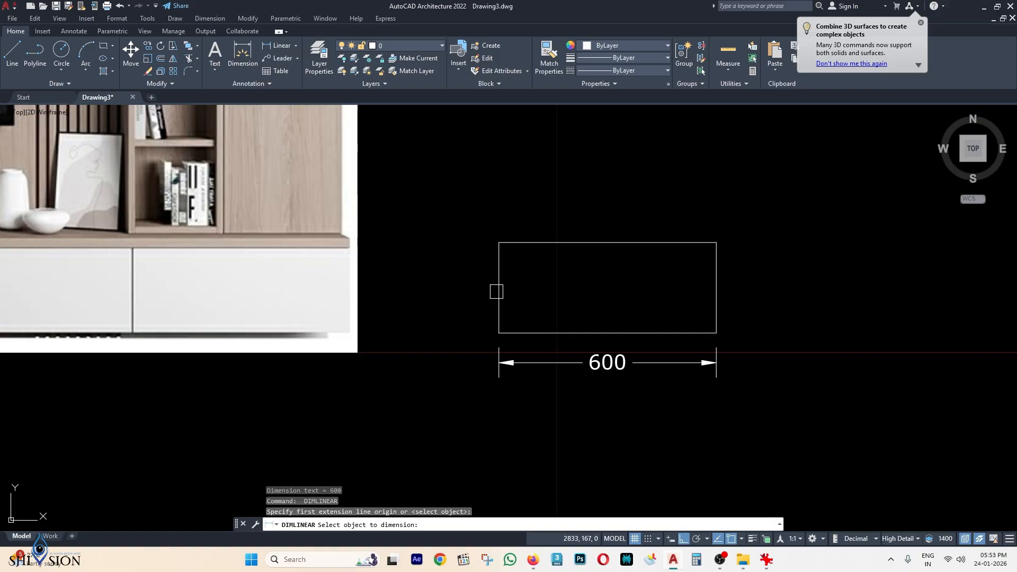
left_click(499, 290)
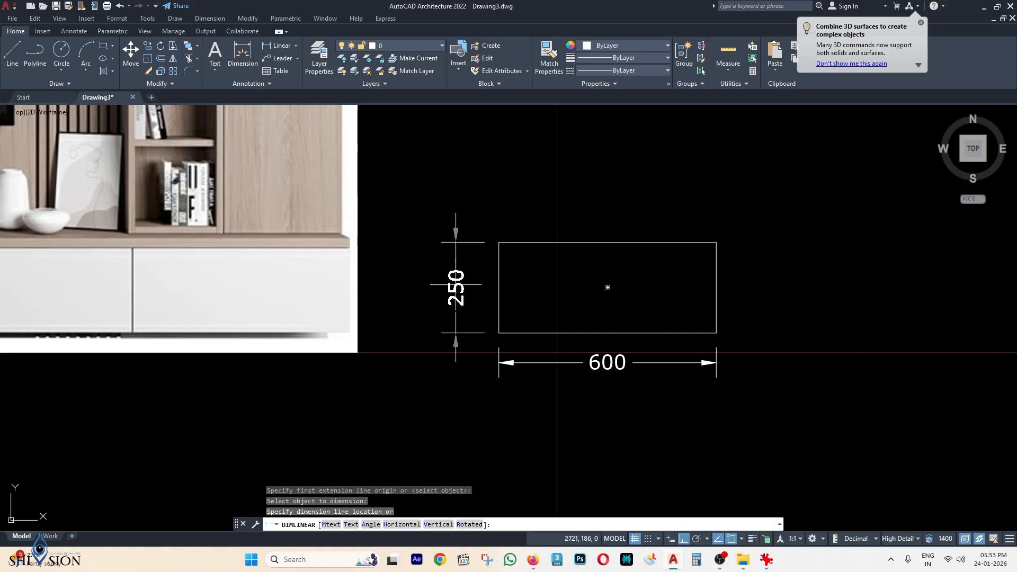
left_click(456, 285)
middle_click_drag(423, 284, 457, 255)
scroll(456, 255, "down", 2)
middle_click_drag(340, 284, 621, 320)
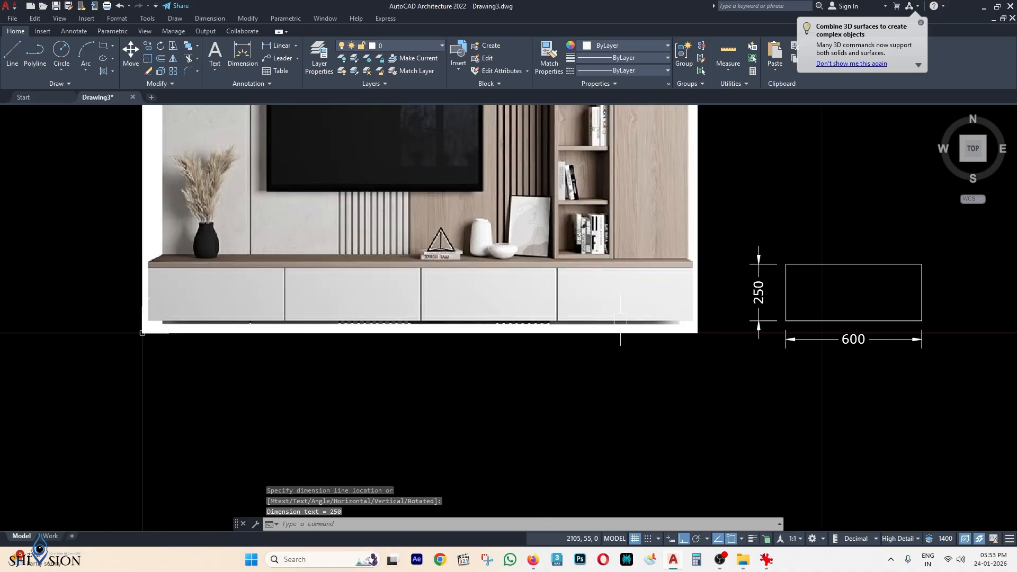
middle_click_drag(749, 290, 568, 303)
scroll(578, 312, "up", 2)
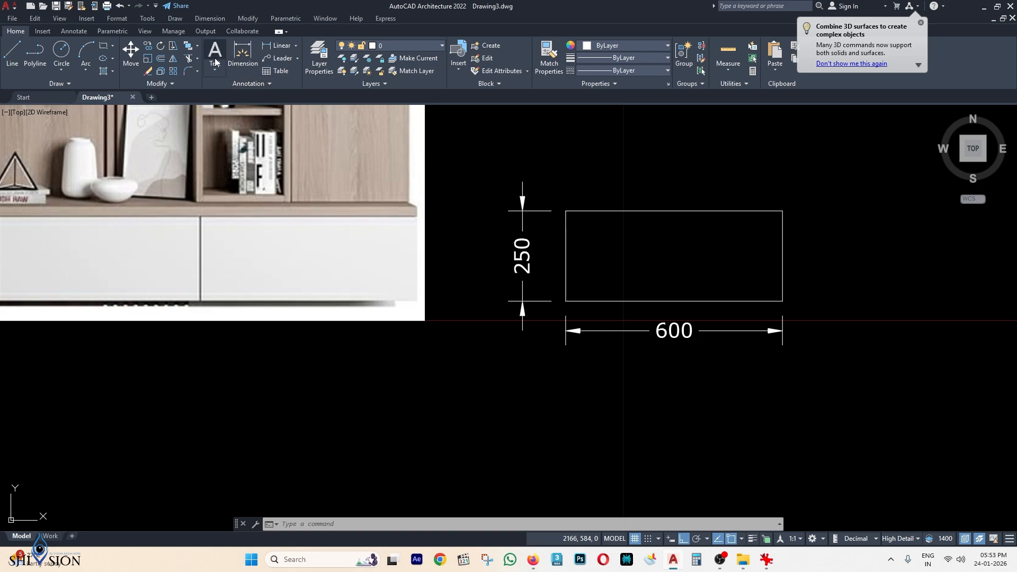
Draw a 1200 by 75 strip from the box's lower-left corner extending right.
key("Escape")
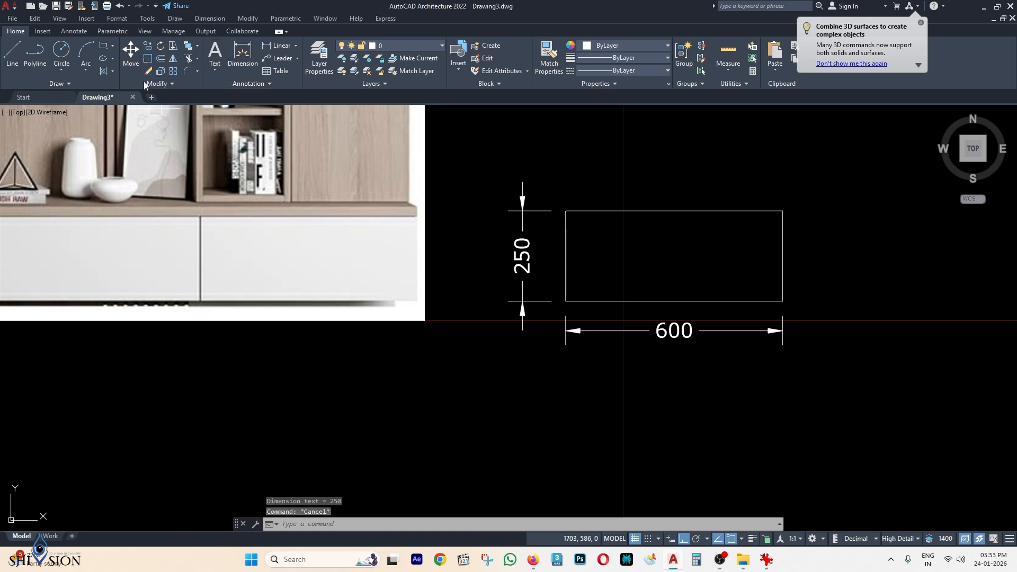
key("Escape")
left_click(108, 51)
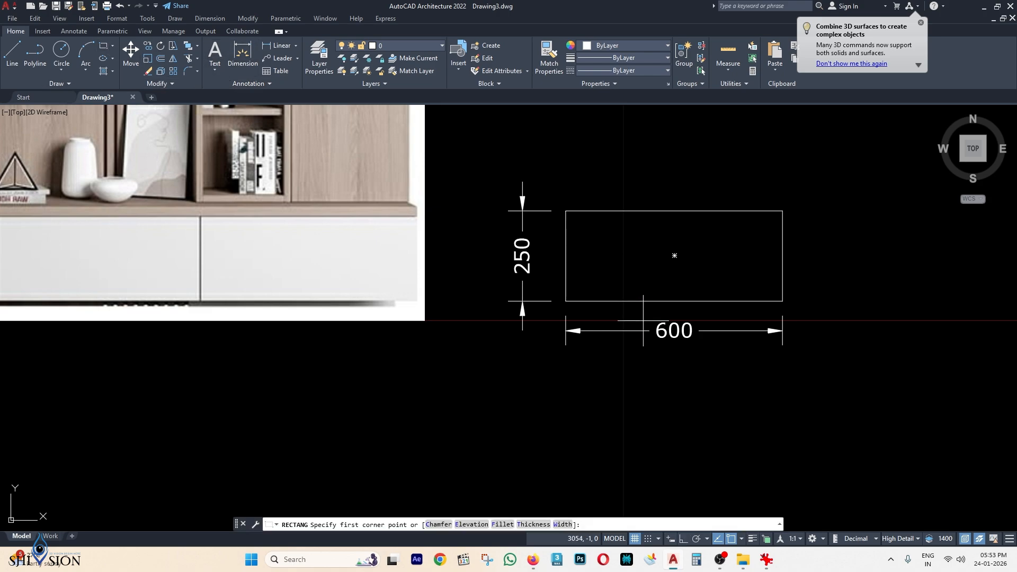
left_click(566, 301)
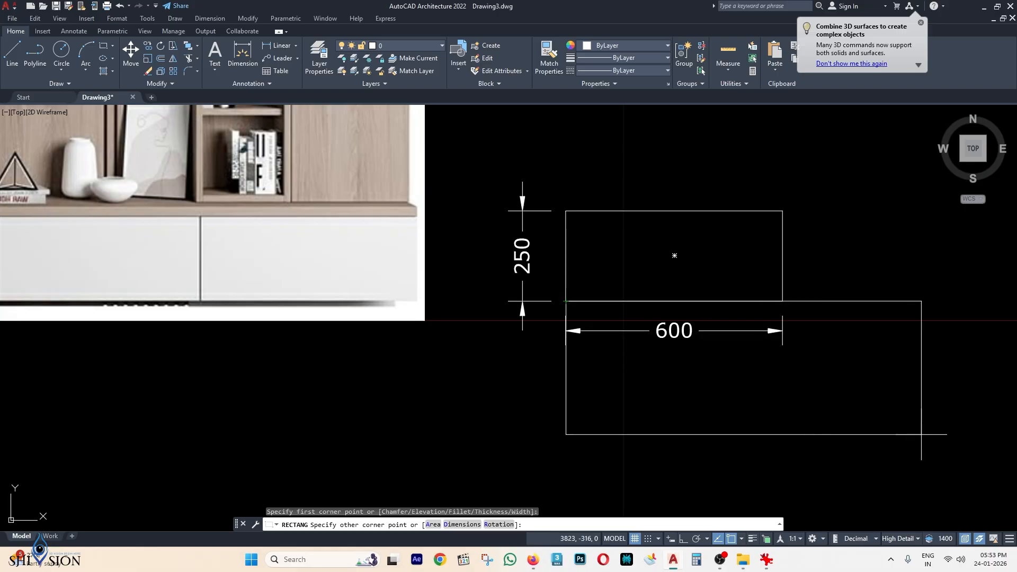
type("D")
key("Return")
scroll(643, 331, "down", 2)
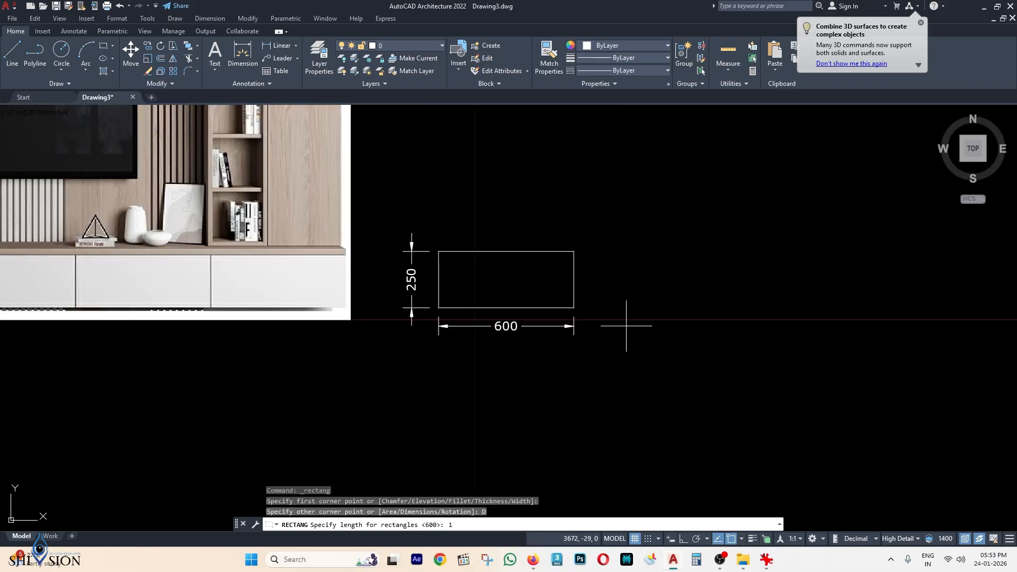
key("Return")
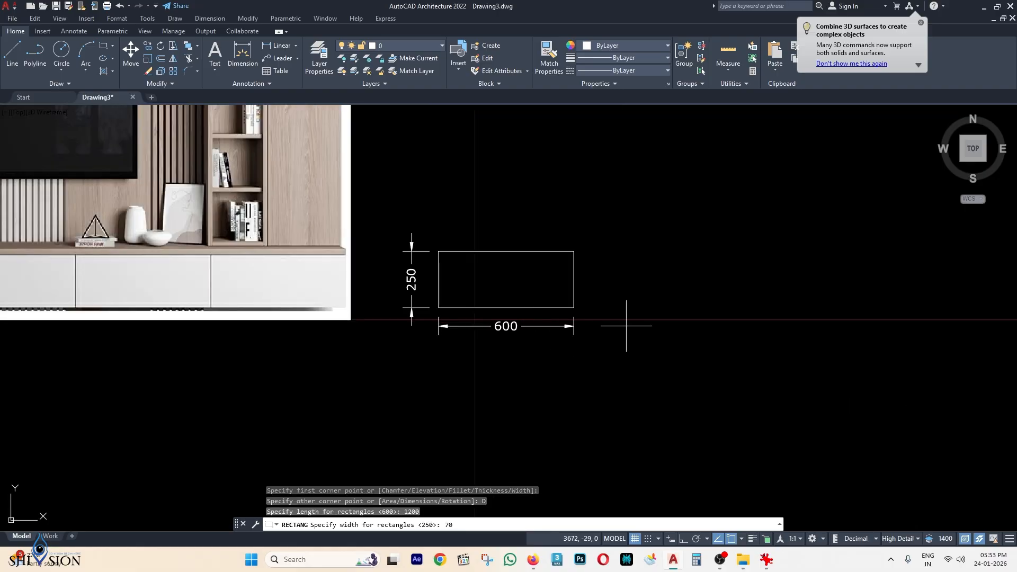
key("Return")
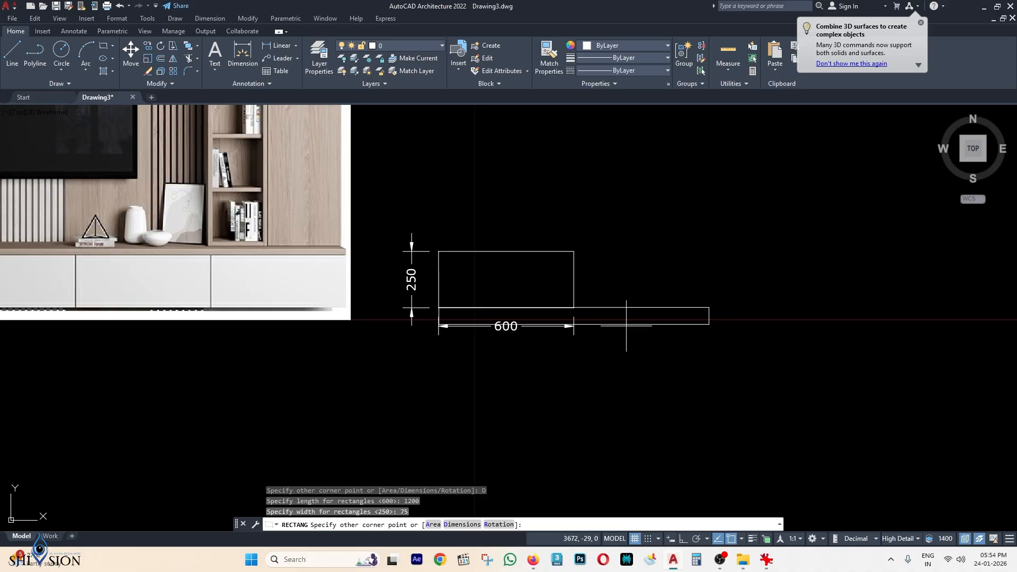
left_click(690, 356)
scroll(579, 321, "up", 2)
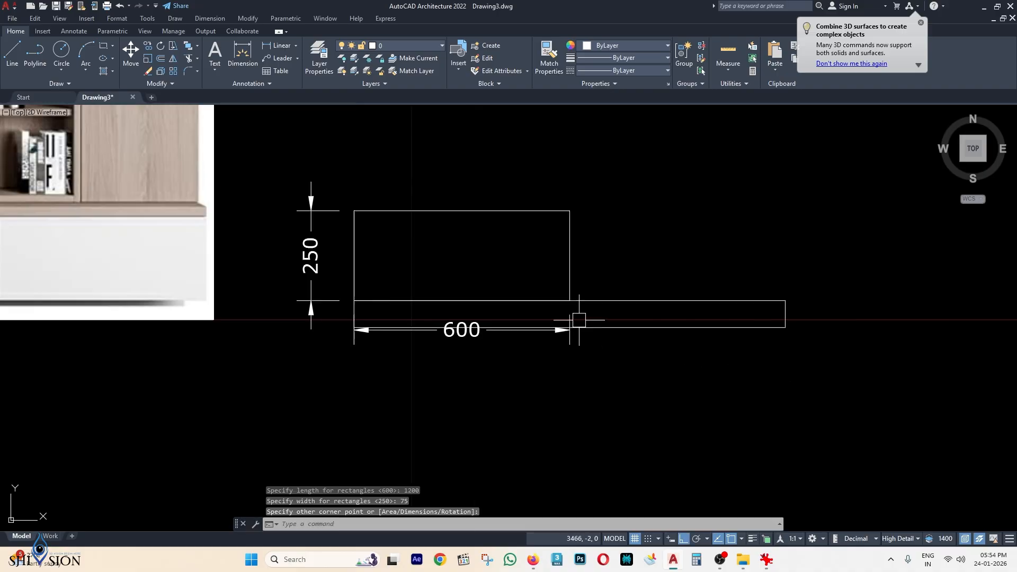
Grip-edit the 600 dimension so it sits below the new 75 strip.
left_click(566, 329)
scroll(568, 331, "up", 3)
left_click(570, 329)
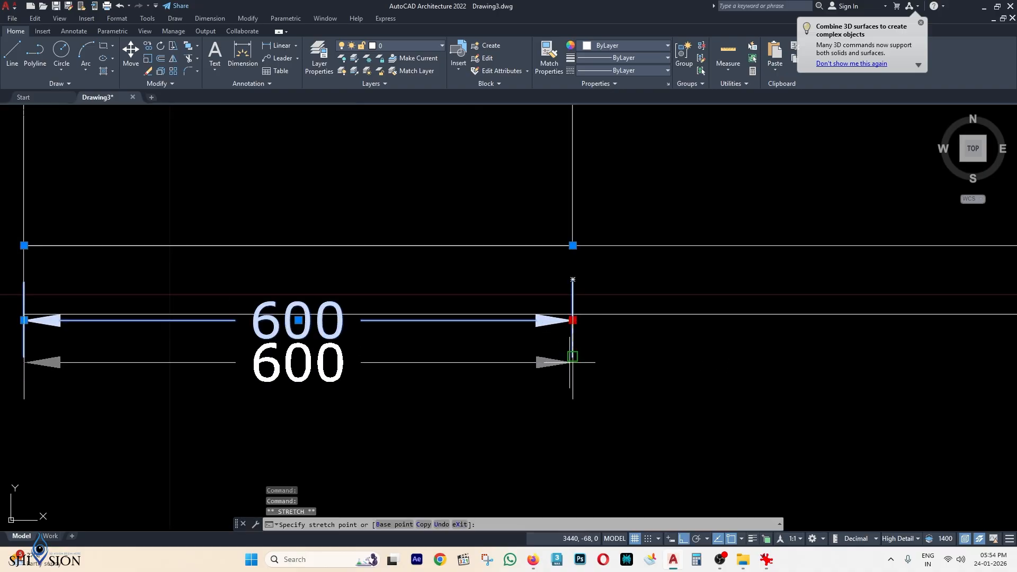
left_click(573, 358)
scroll(593, 347, "down", 4)
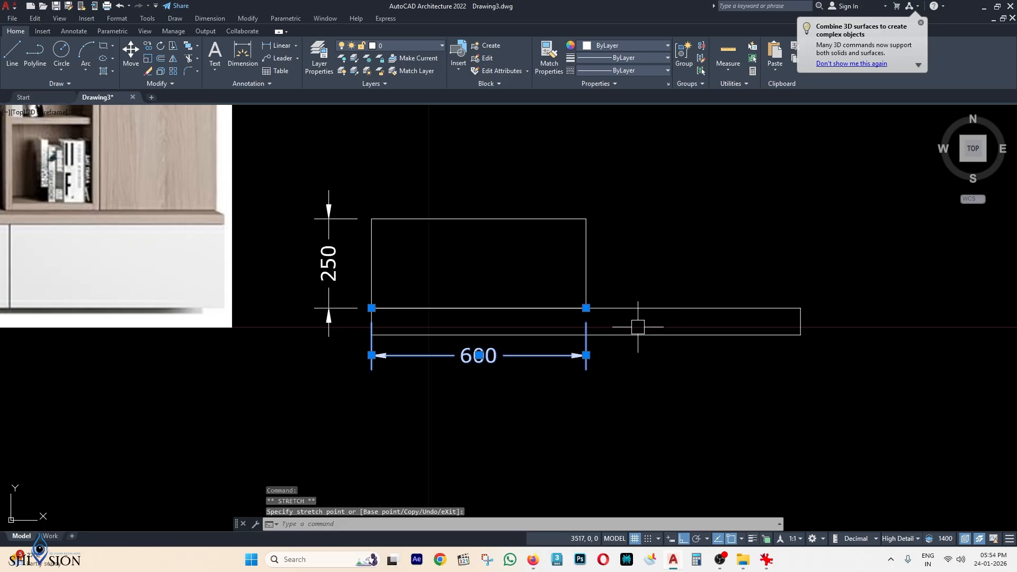
scroll(588, 326, "up", 2)
scroll(602, 302, "down", 2)
scroll(604, 286, "up", 2)
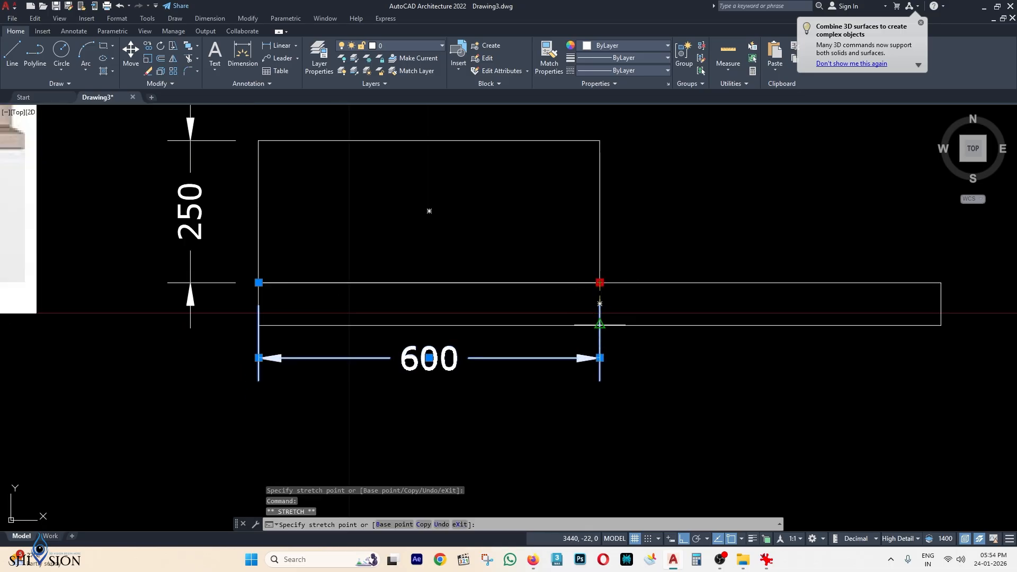
left_click(600, 324)
scroll(674, 343, "down", 2)
key("Escape")
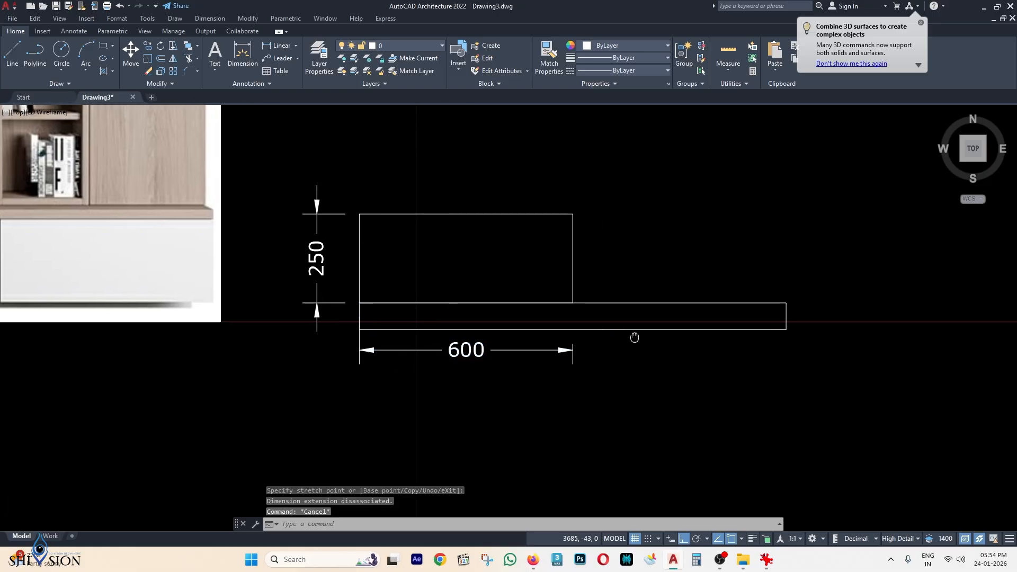
scroll(618, 331, "down", 2)
Copy the 600 by 250 box to form a row of four boxes.
left_click(636, 233)
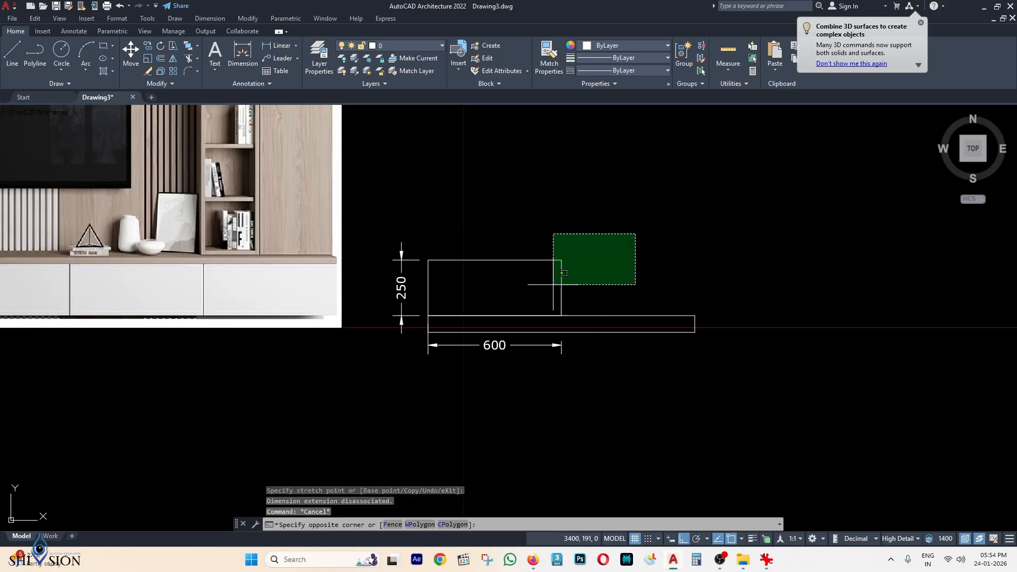
left_click(514, 312)
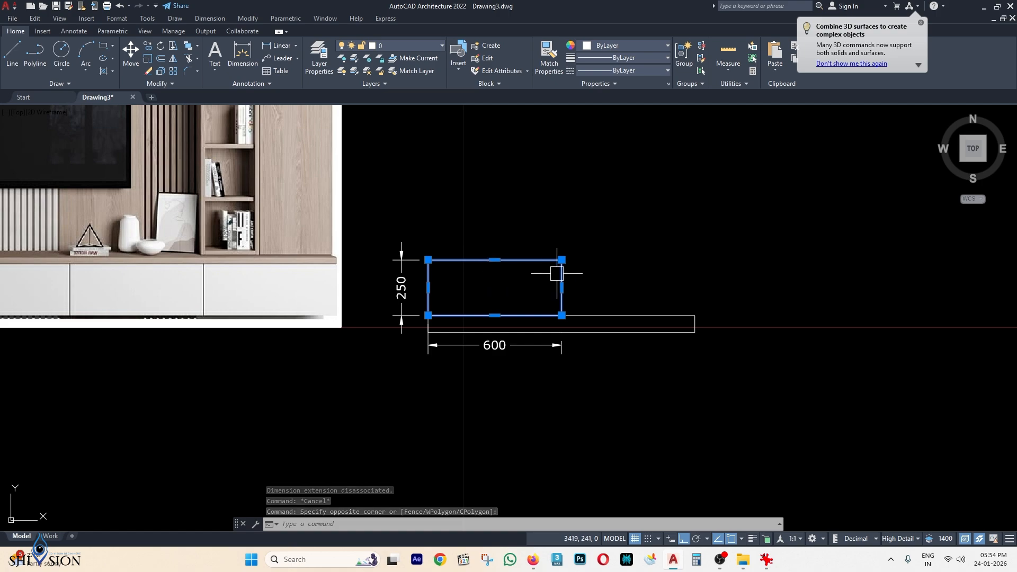
middle_click_drag(413, 189, 410, 194)
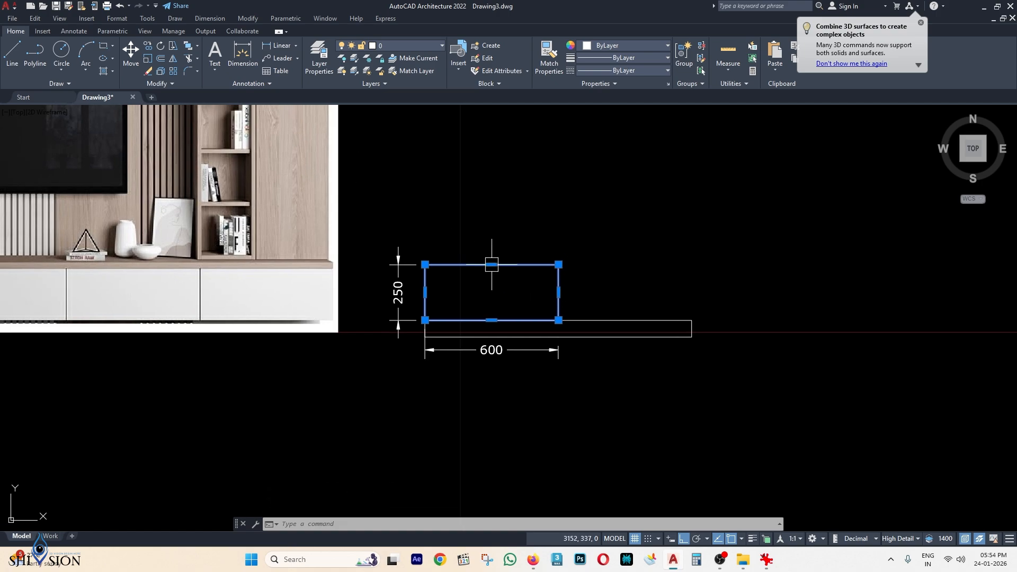
middle_click_drag(512, 281, 521, 283)
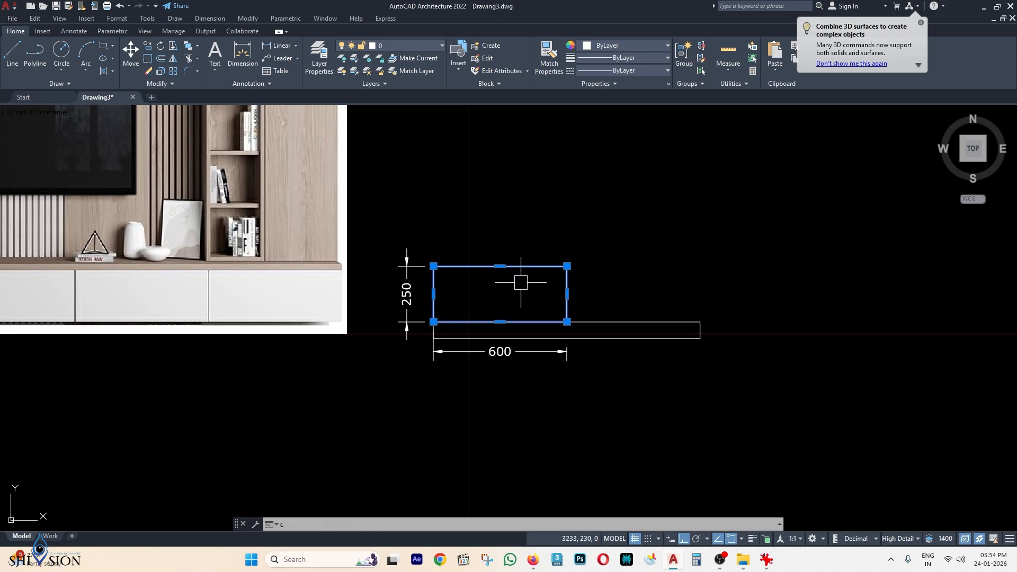
type("co")
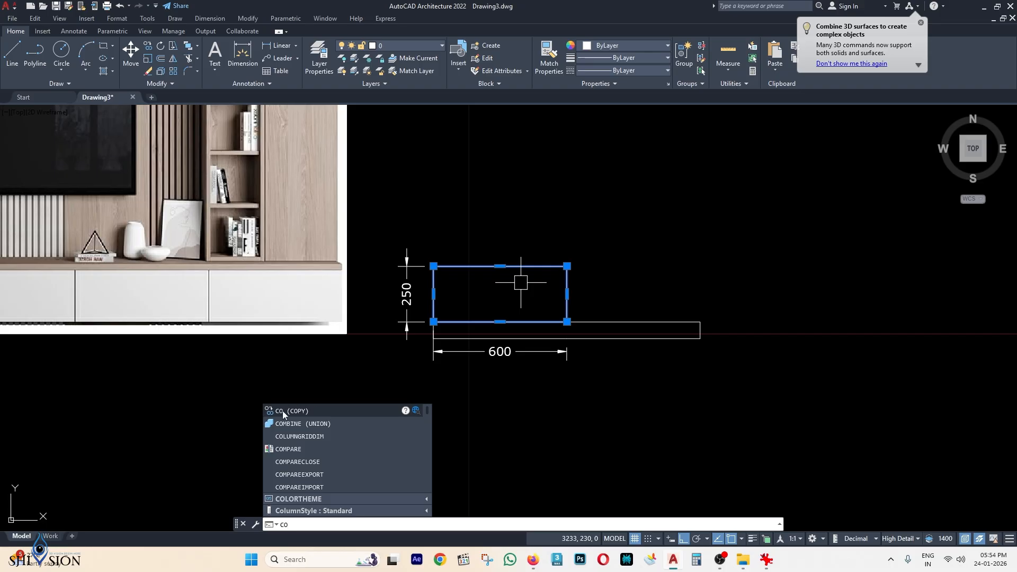
left_click(282, 411)
scroll(481, 267, "up", 2)
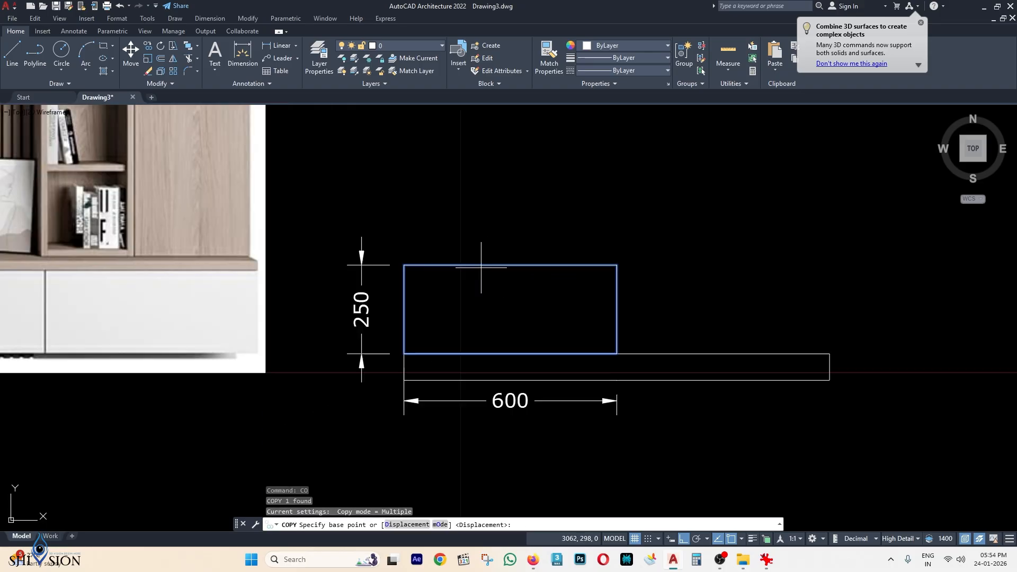
left_click(404, 264)
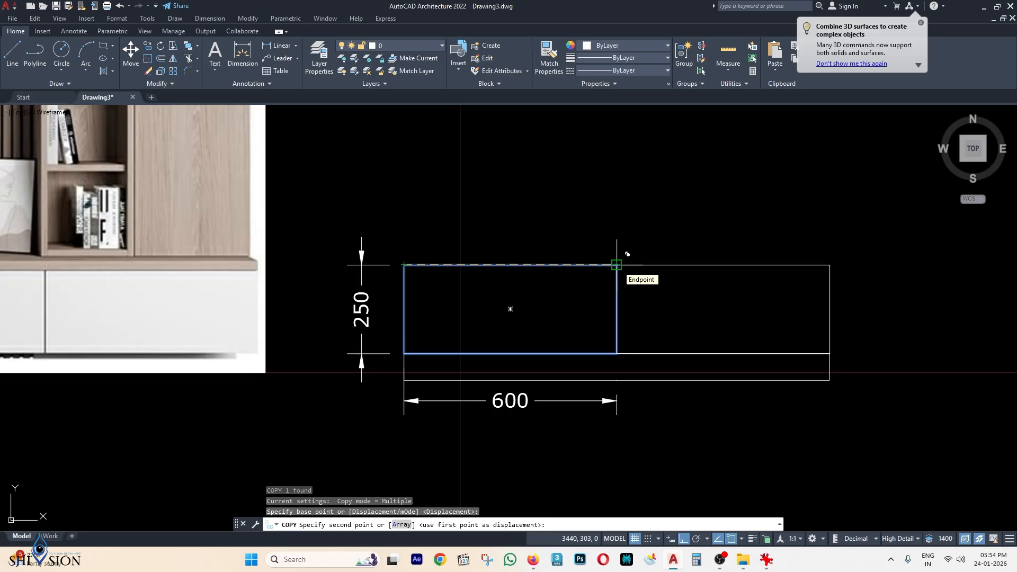
left_click(617, 264)
scroll(616, 265, "down", 2)
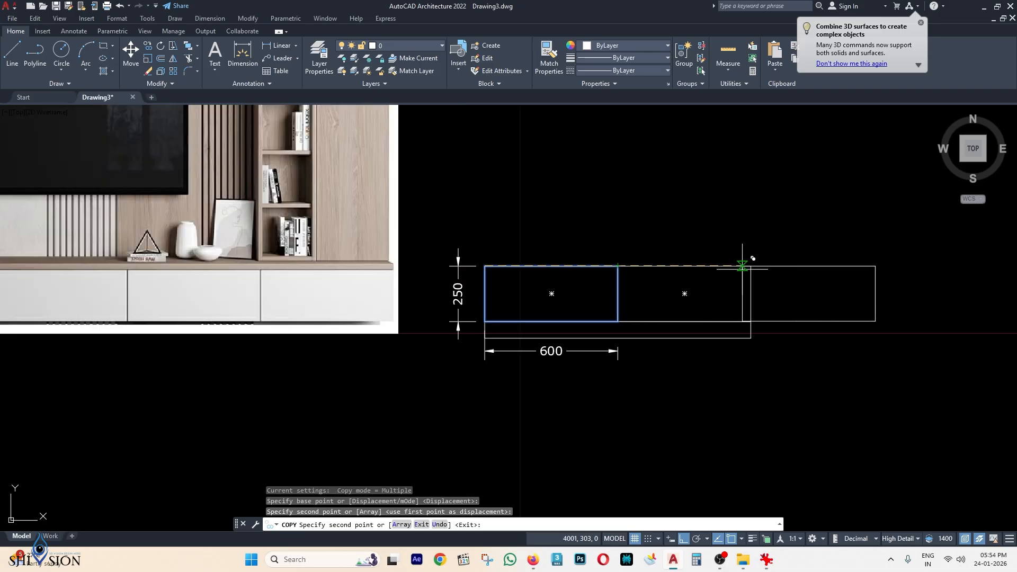
left_click(751, 266)
middle_click_drag(772, 272, 603, 264)
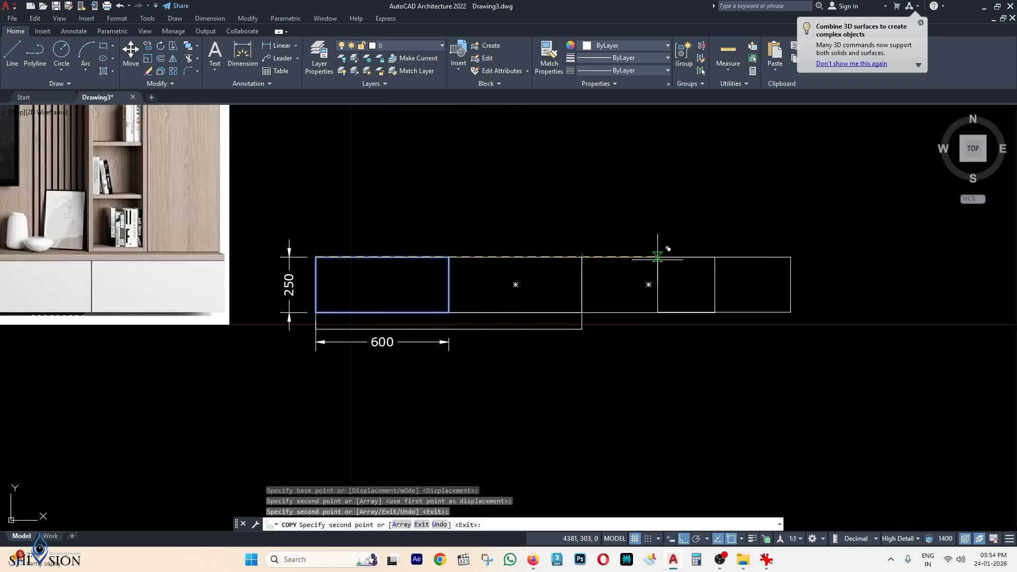
left_click(714, 257)
key("Escape")
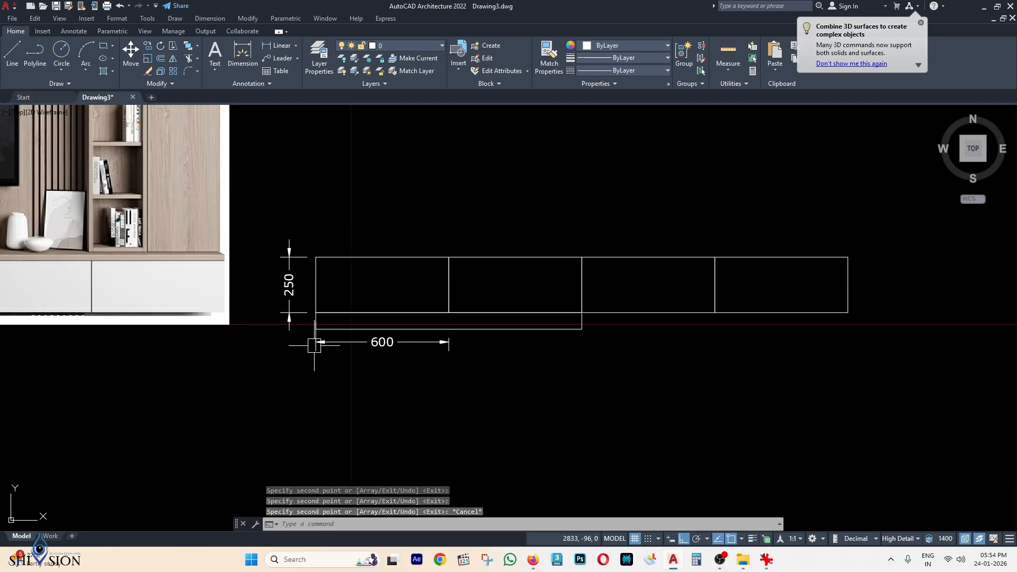
scroll(334, 326, "up", 2)
Copy the 1200 by 75 strip end-to-end so it spans under all four boxes.
left_click(358, 332)
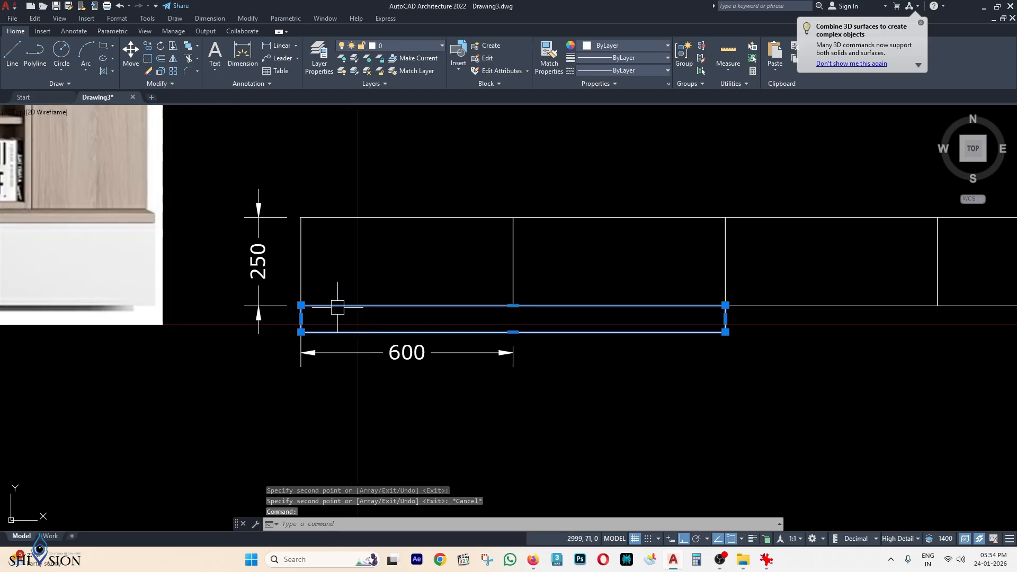
key("Return")
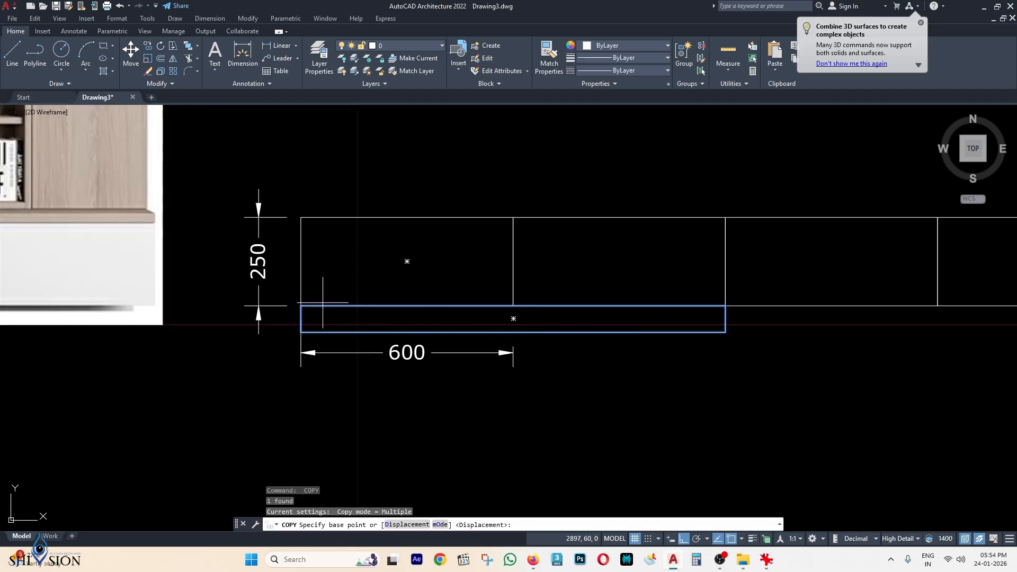
left_click(301, 306)
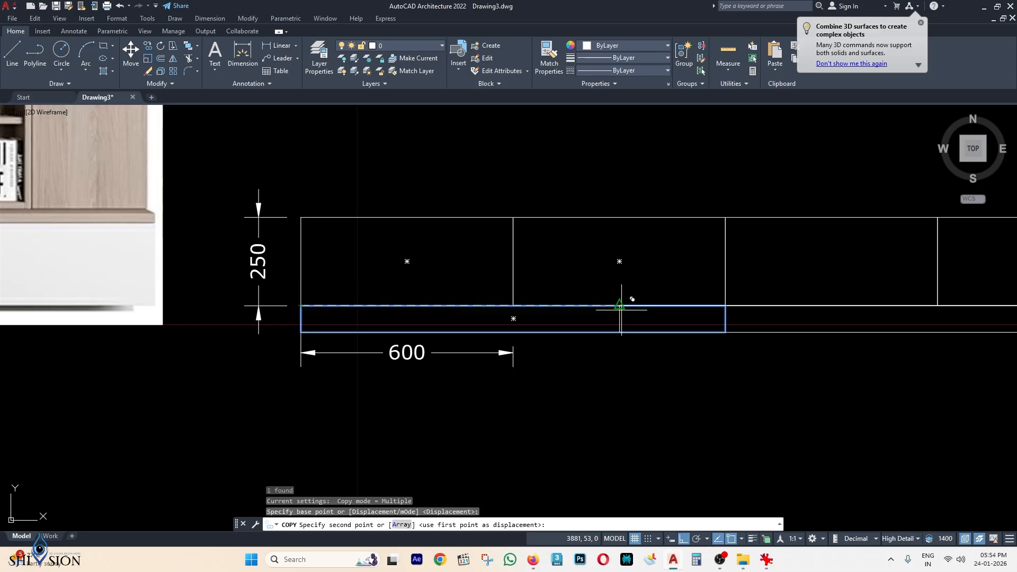
left_click(725, 306)
key("Escape")
scroll(705, 312, "down", 2)
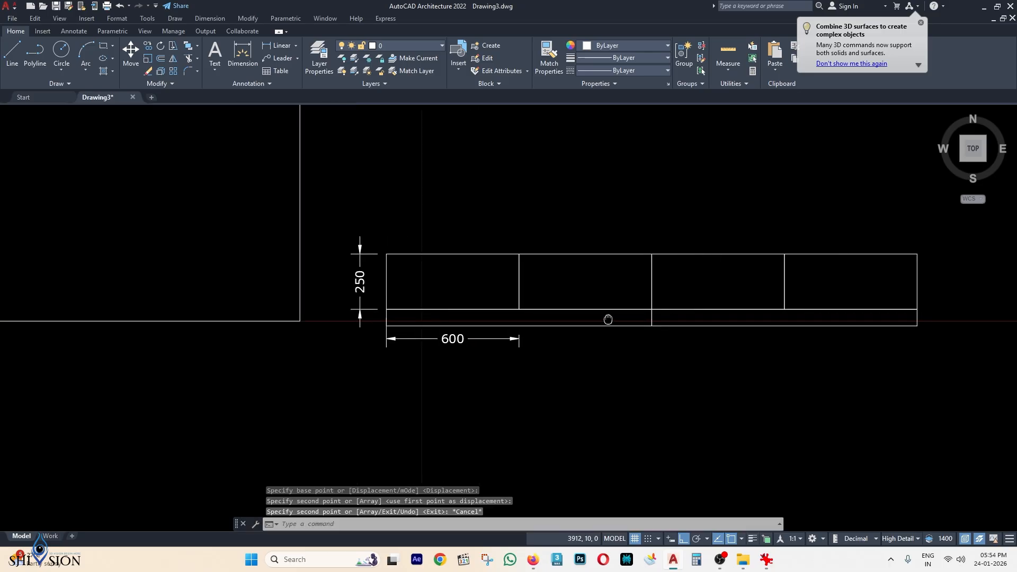
middle_click_drag(594, 306, 586, 320)
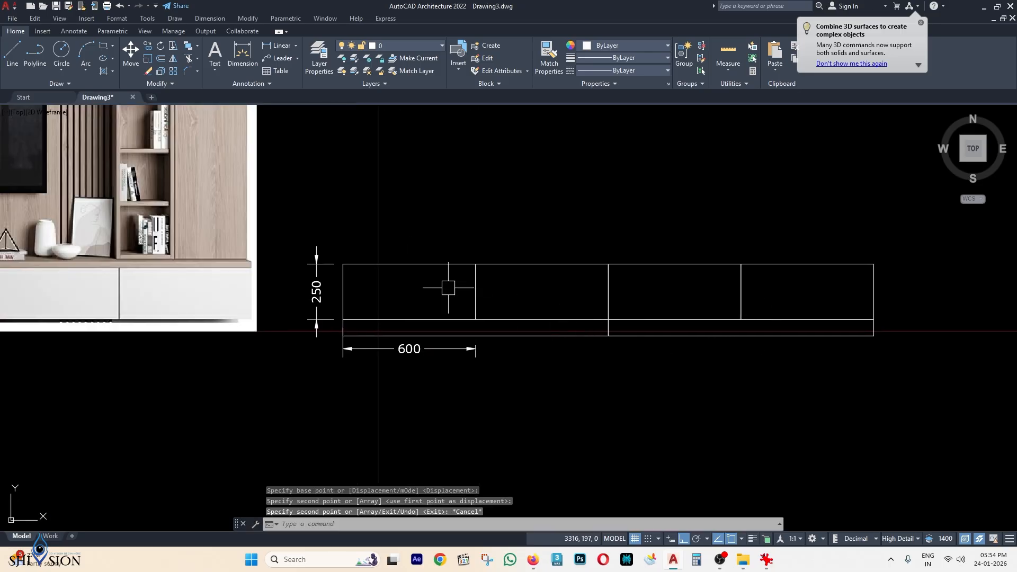
scroll(499, 306, "down", 2)
middle_click_drag(444, 289, 603, 290)
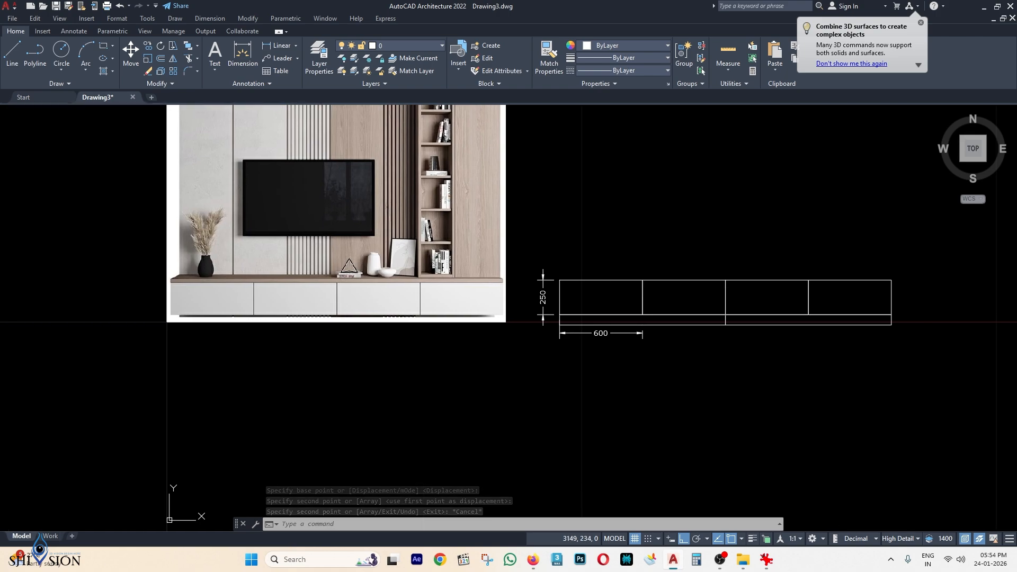
scroll(370, 288, "up", 2)
middle_click_drag(289, 277, 310, 264)
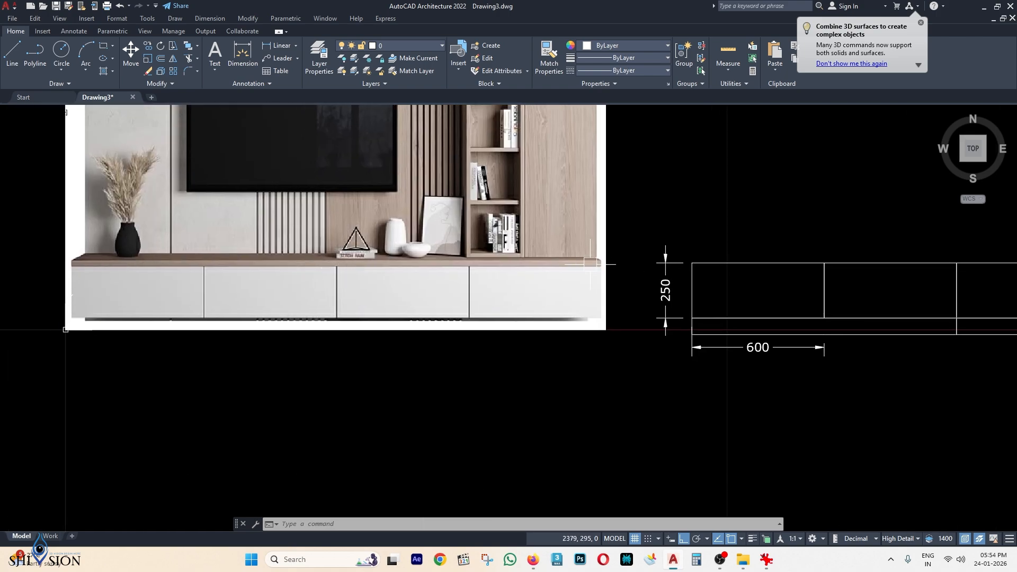
scroll(582, 269, "down", 2)
middle_click_drag(682, 261, 597, 282)
Draw a 1200 by 25 strip from the base's top-left corner with REC.
scroll(597, 282, "up", 2)
type("rec")
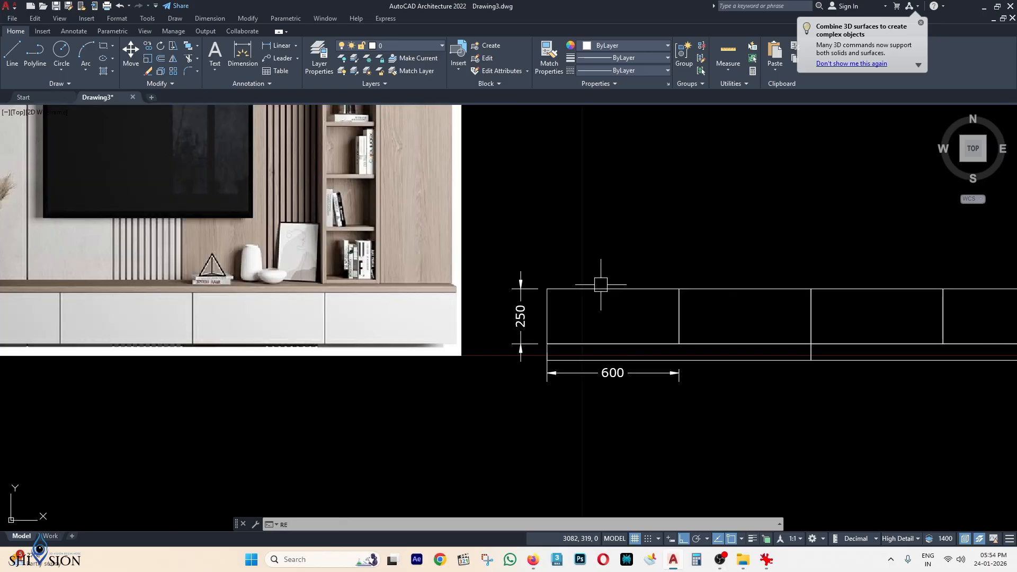
key("Return")
left_click(547, 289)
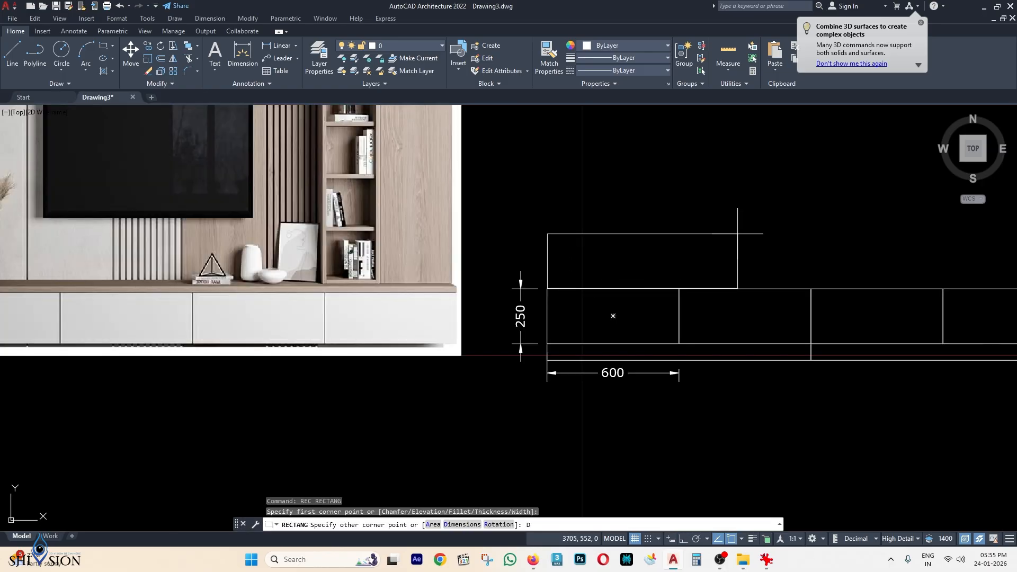
type("D")
key("Return")
type("1200")
key("Return")
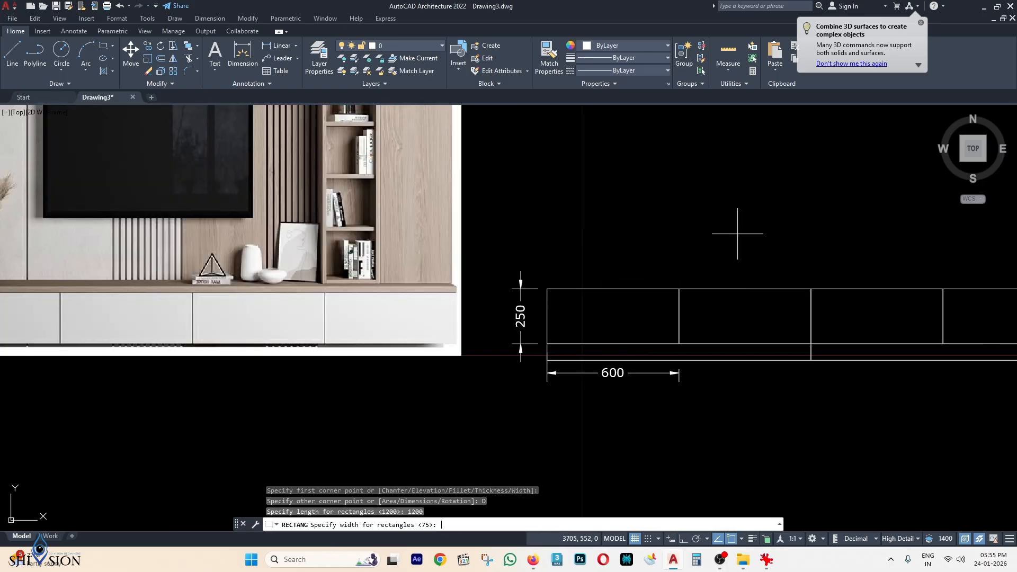
key("Return")
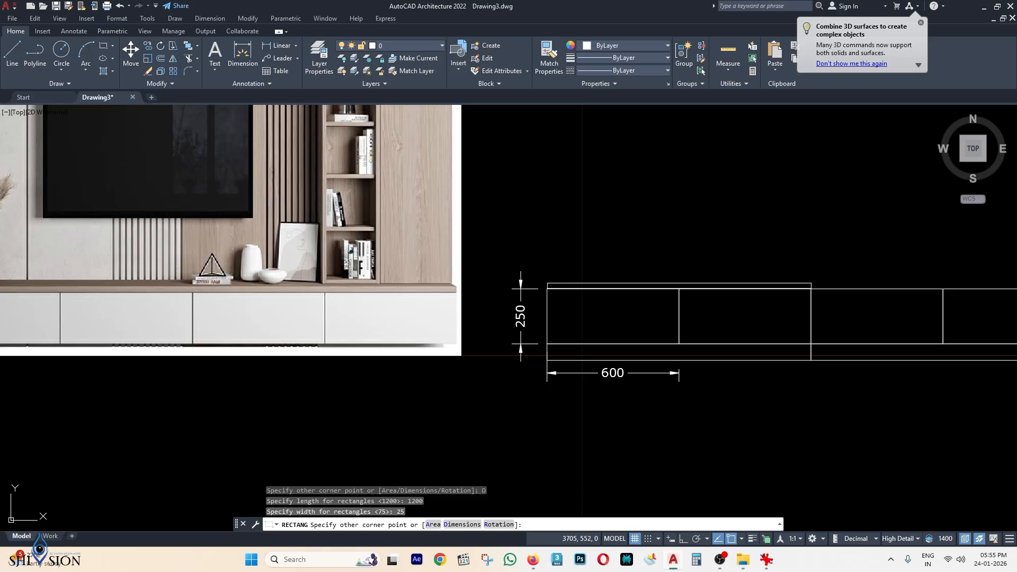
middle_click_drag(807, 221, 623, 226)
left_click(656, 218)
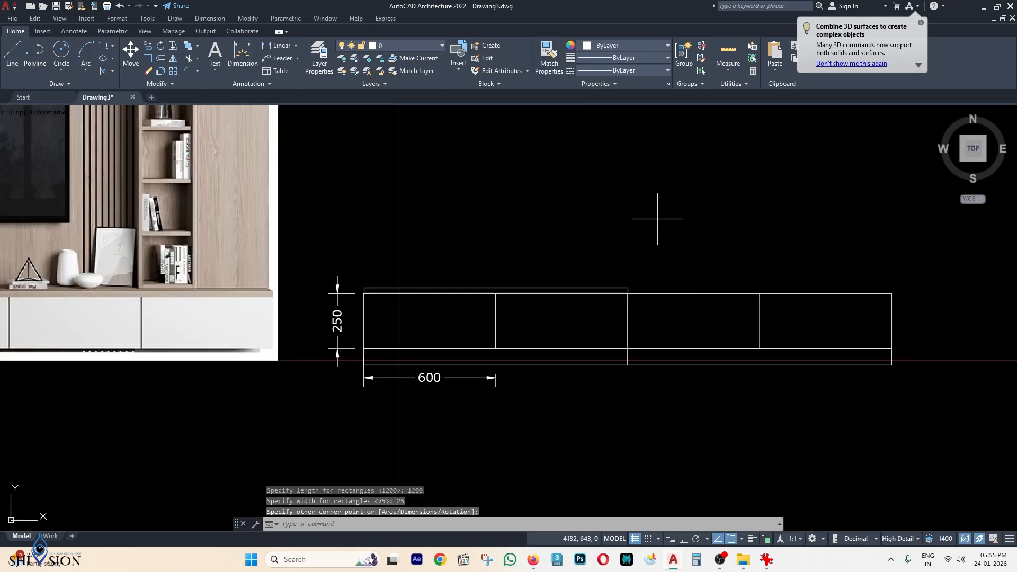
Copy the 25 top strip from its left to right end to span the full width.
left_click(617, 284)
scroll(617, 284, "up", 2)
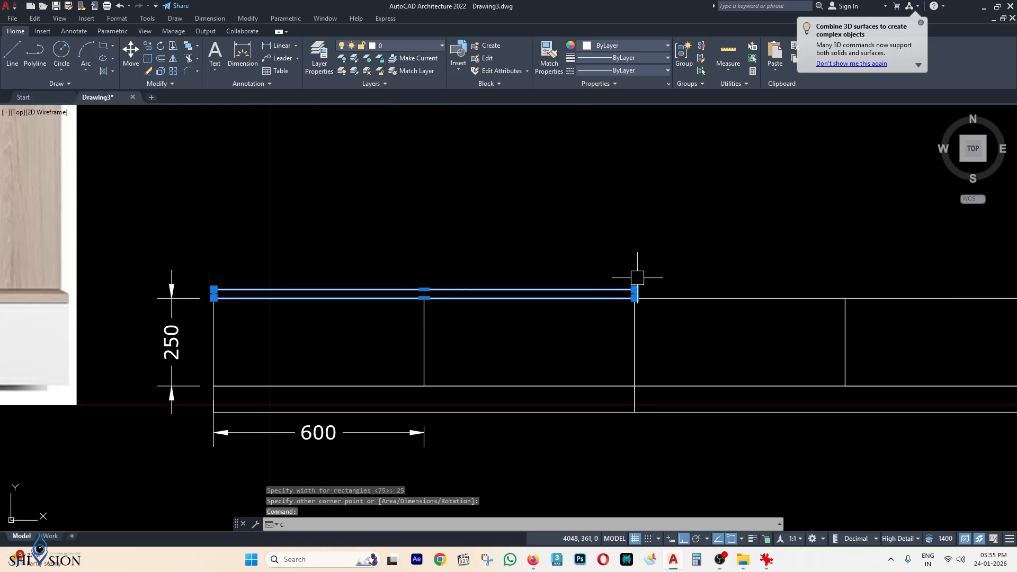
key("Return")
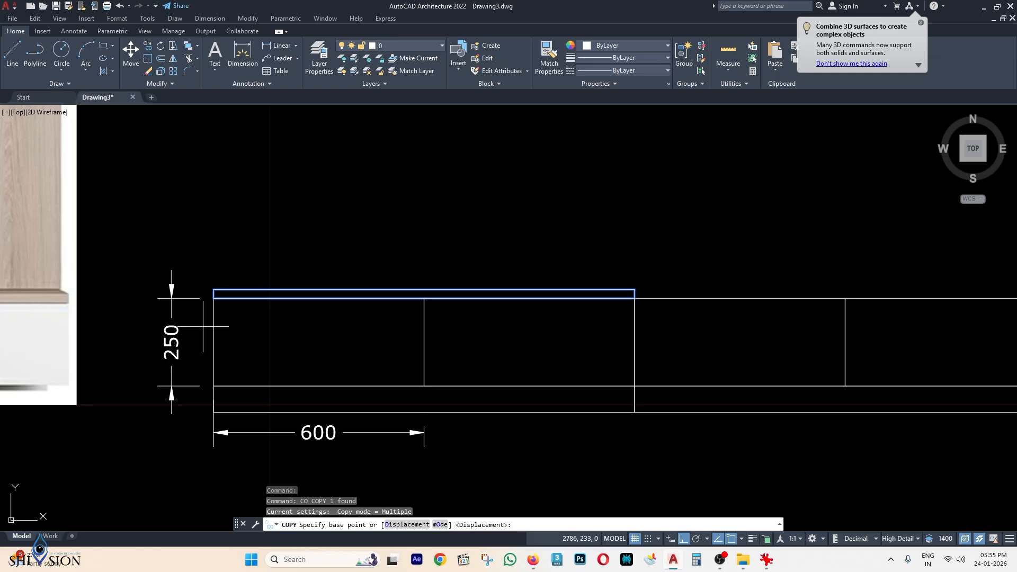
left_click(214, 297)
left_click(634, 298)
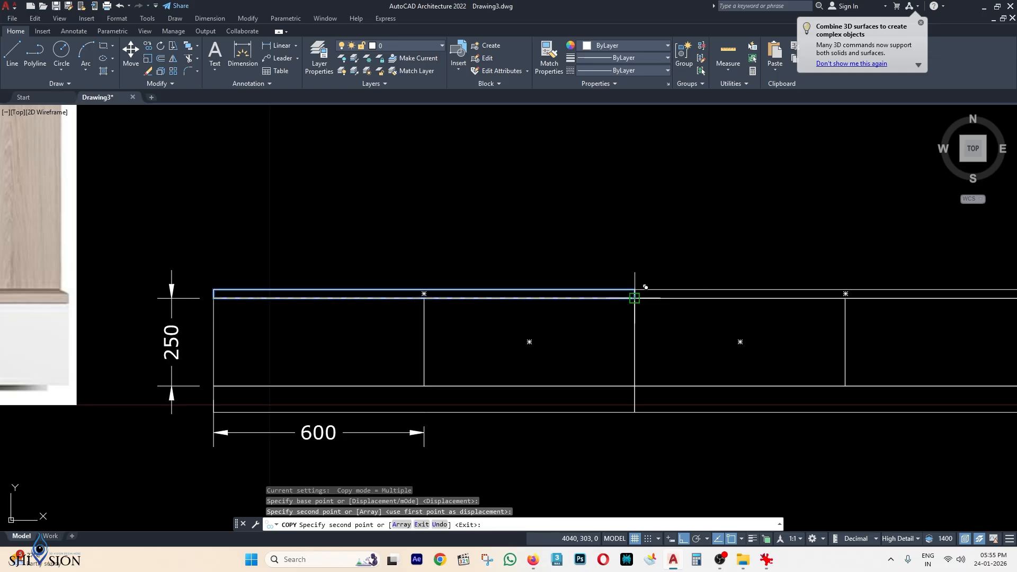
key("Escape")
scroll(635, 298, "down", 4)
middle_click_drag(886, 329, 835, 286)
Add a 75 vertical dimension for the plinth on the base's left side using DLI.
scroll(417, 293, "up", 2)
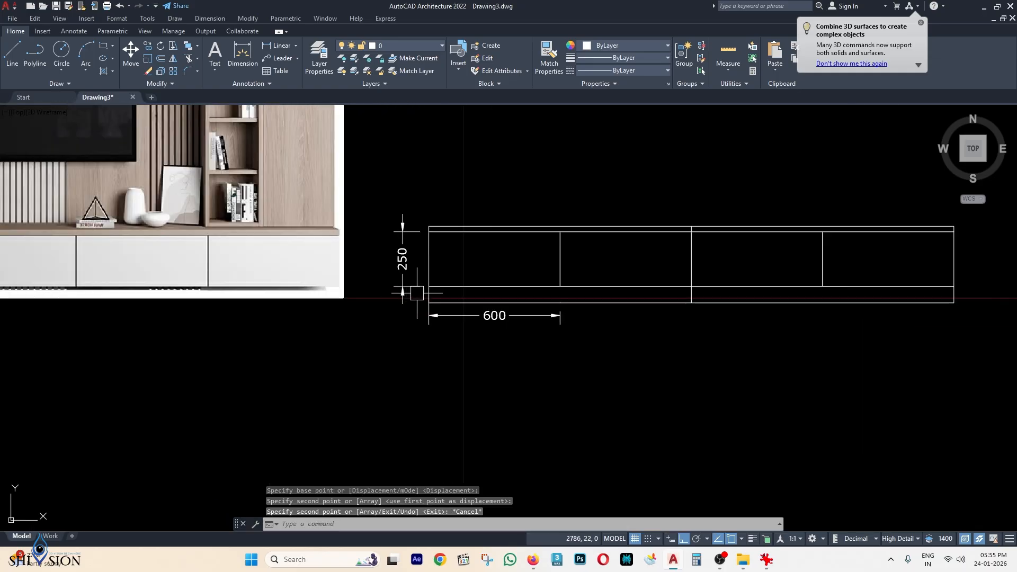
middle_click_drag(417, 293, 545, 282)
type("DLI")
key("Return")
scroll(535, 281, "up", 3)
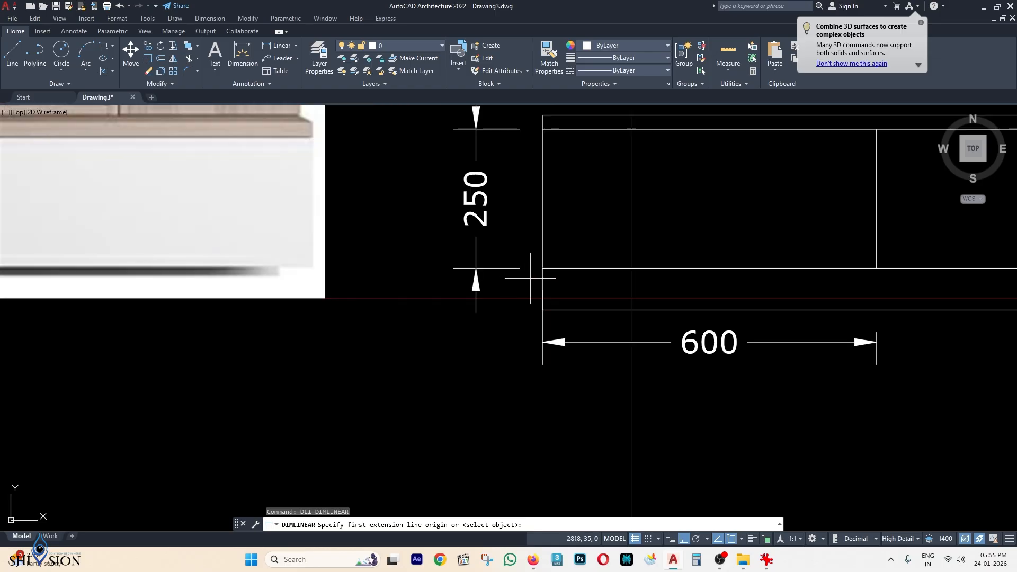
left_click(543, 309)
left_click(542, 268)
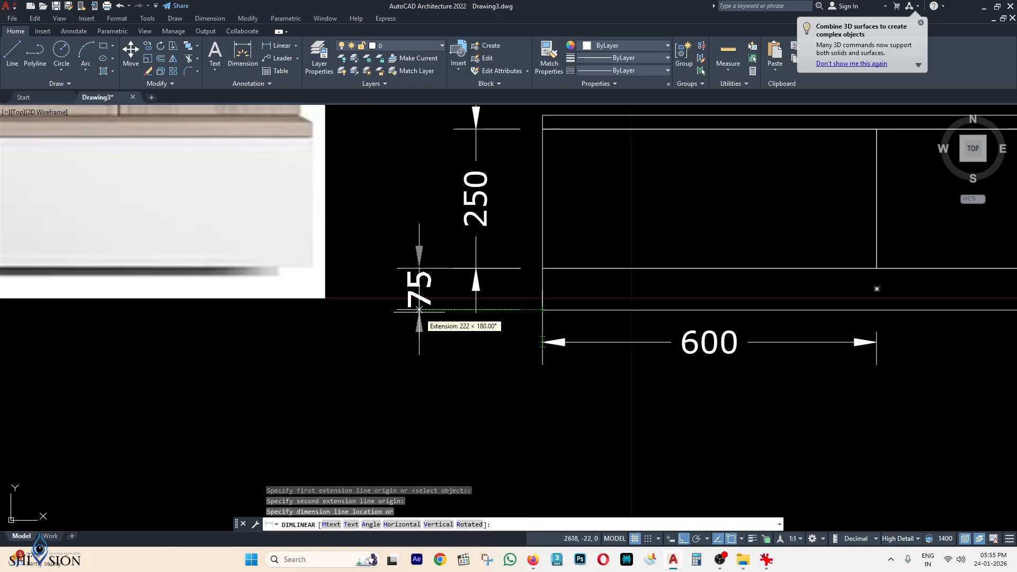
left_click(427, 309)
Add a 25 vertical dimension for the top strip.
middle_click_drag(555, 194, 559, 276)
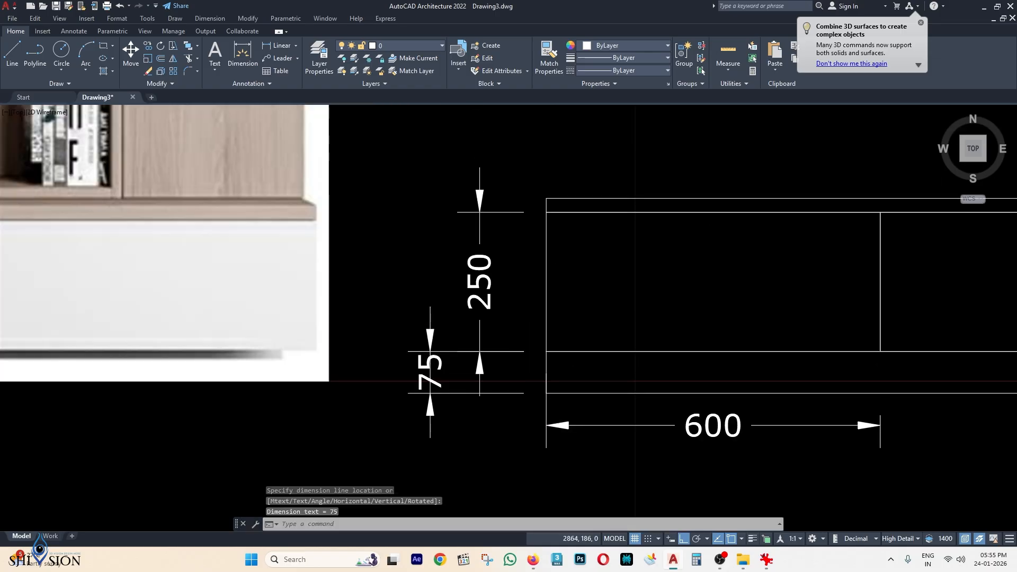
key("Return")
scroll(551, 207, "up", 2)
left_click(552, 196)
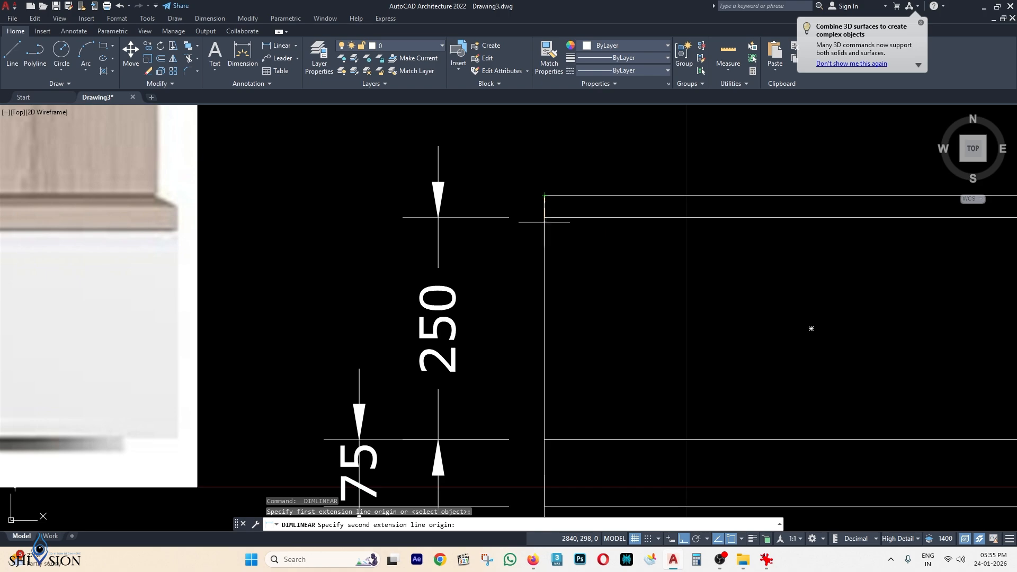
left_click(545, 217)
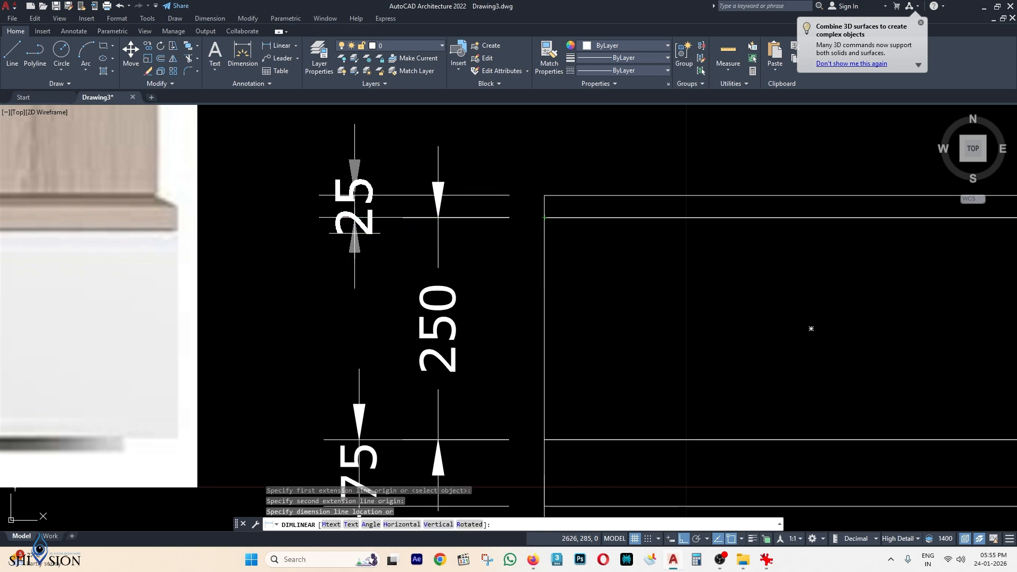
left_click(360, 368)
Add the overall 350 height dimension on the left side.
middle_click_drag(532, 254, 545, 223)
key("Return")
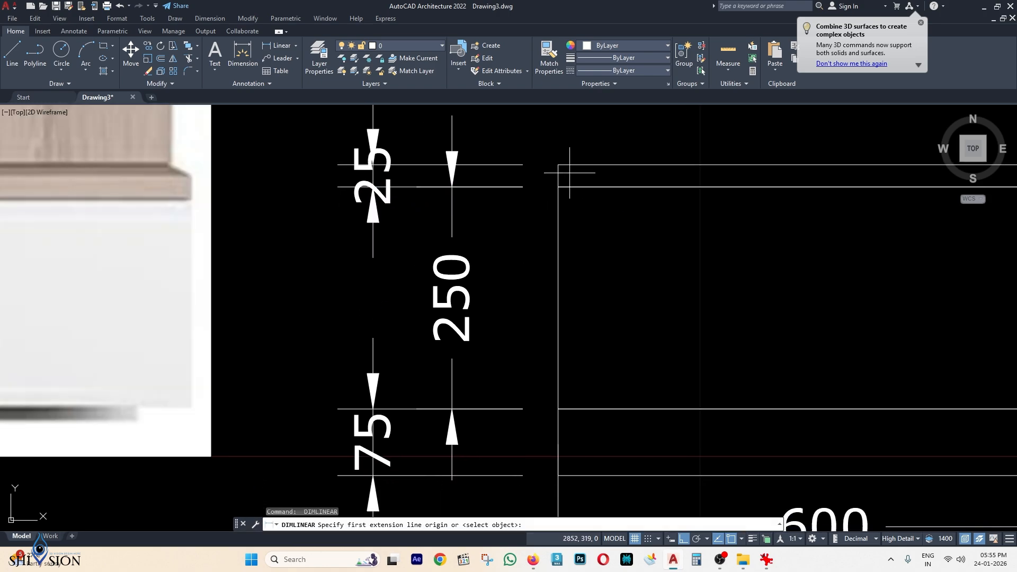
left_click(558, 164)
scroll(566, 248, "down", 2)
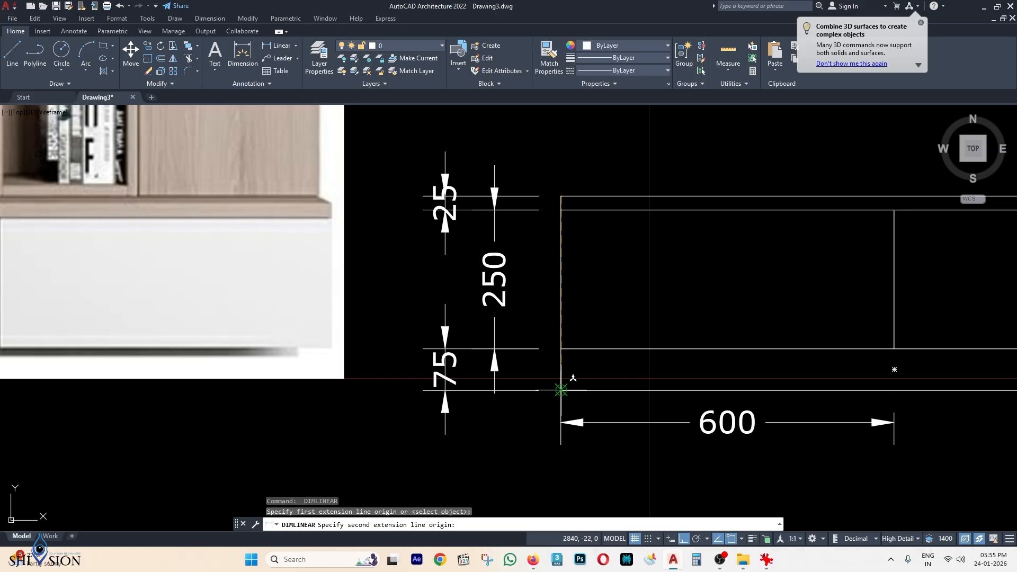
left_click(562, 391)
left_click(380, 286)
scroll(476, 273, "down", 2)
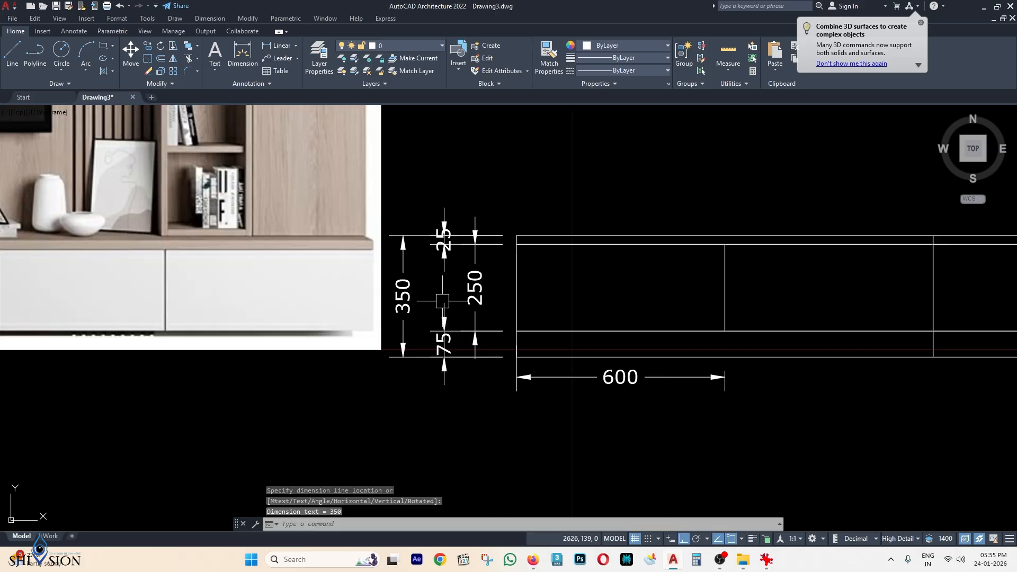
middle_click_drag(636, 238, 644, 229)
scroll(546, 244, "down", 8)
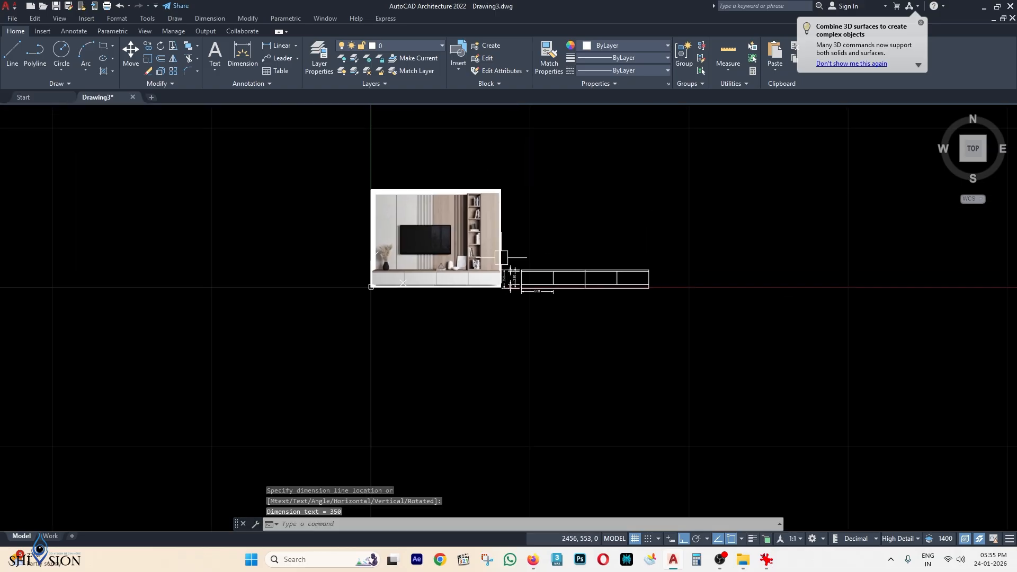
Compare the dimensioned four-drawer base with the reference image, then start a new rectangle.
scroll(651, 257, "up", 5)
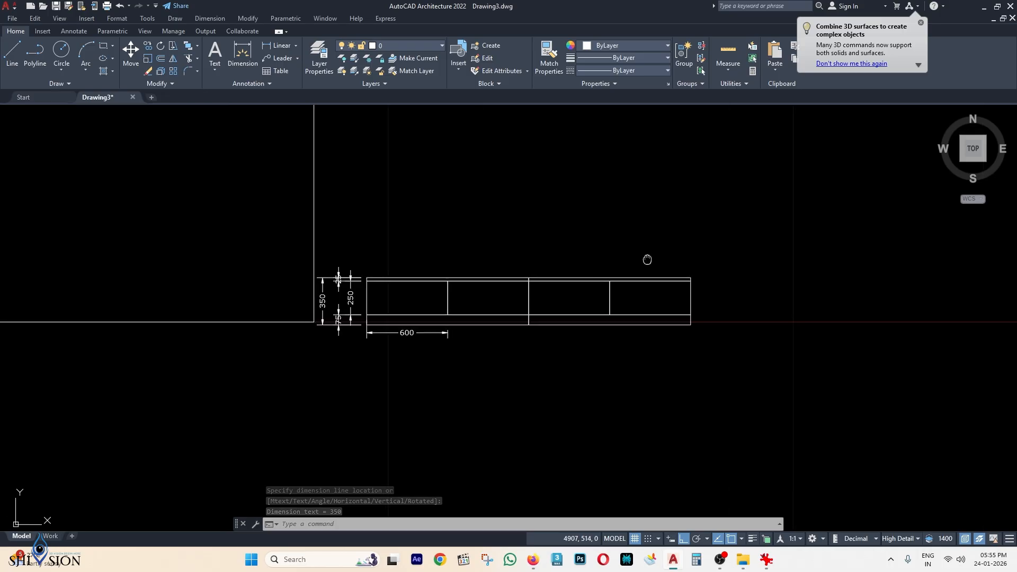
mouse_move(395, 247)
middle_mouse_down()
mouse_move(407, 268)
mouse_move(549, 328)
middle_mouse_up()
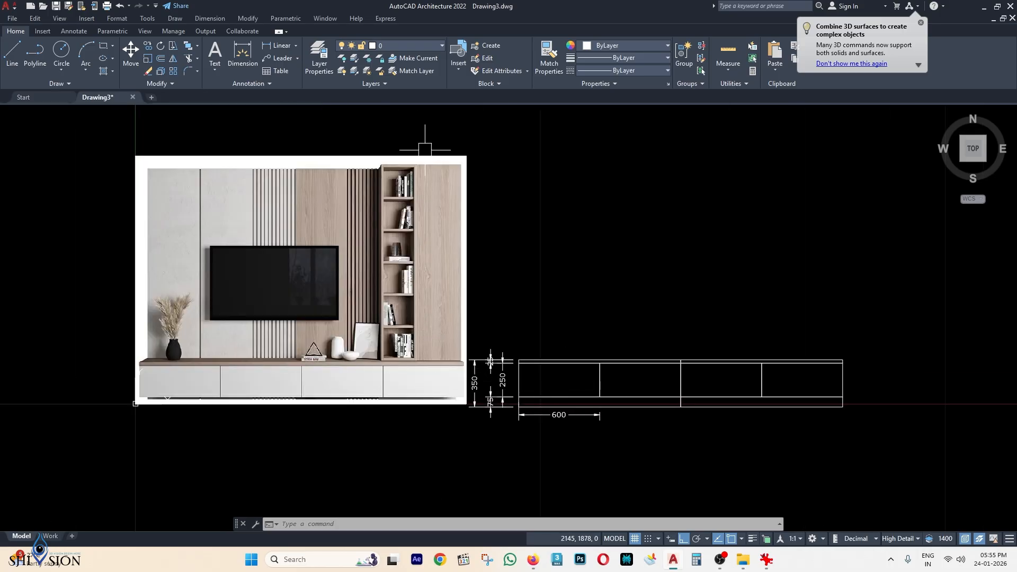
scroll(471, 329, "up", 1)
scroll(461, 297, "down", 1)
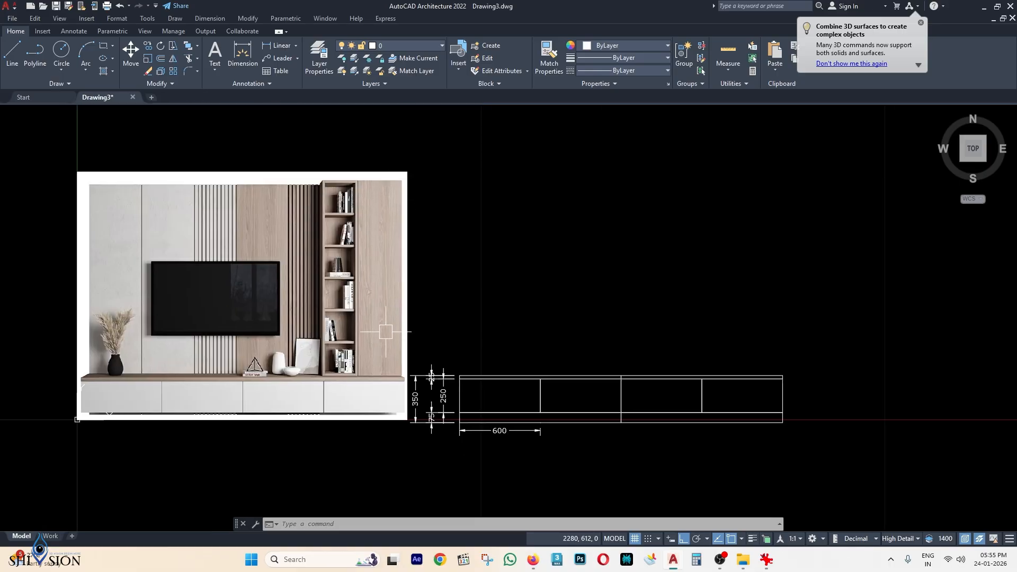
scroll(397, 218, "down", 1)
scroll(469, 274, "up", 1)
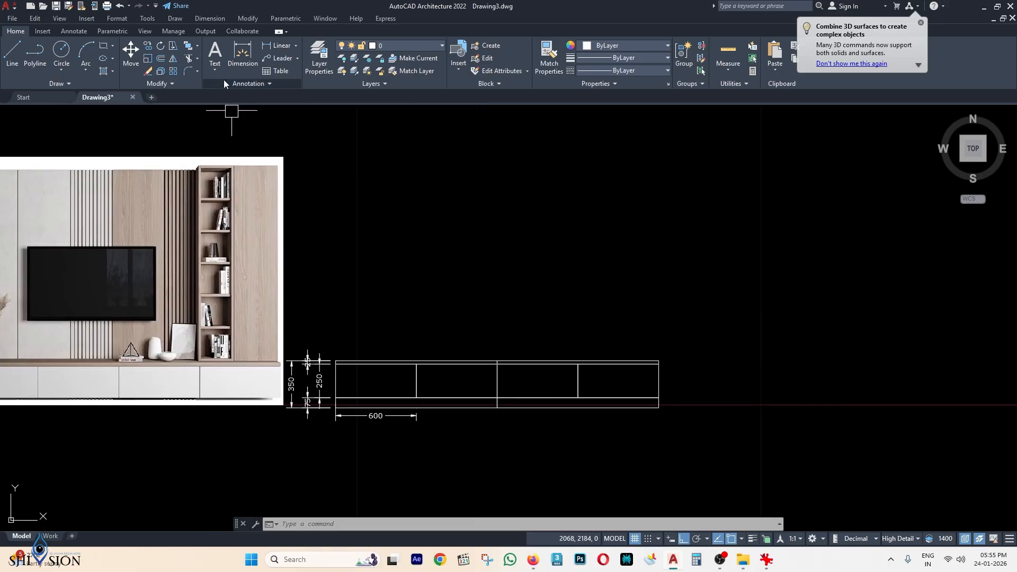
left_click(104, 48)
Draw the 350 × 1750 tall cabinet rectangle up from the drawer base's right top edge.
scroll(656, 377, "up", 2)
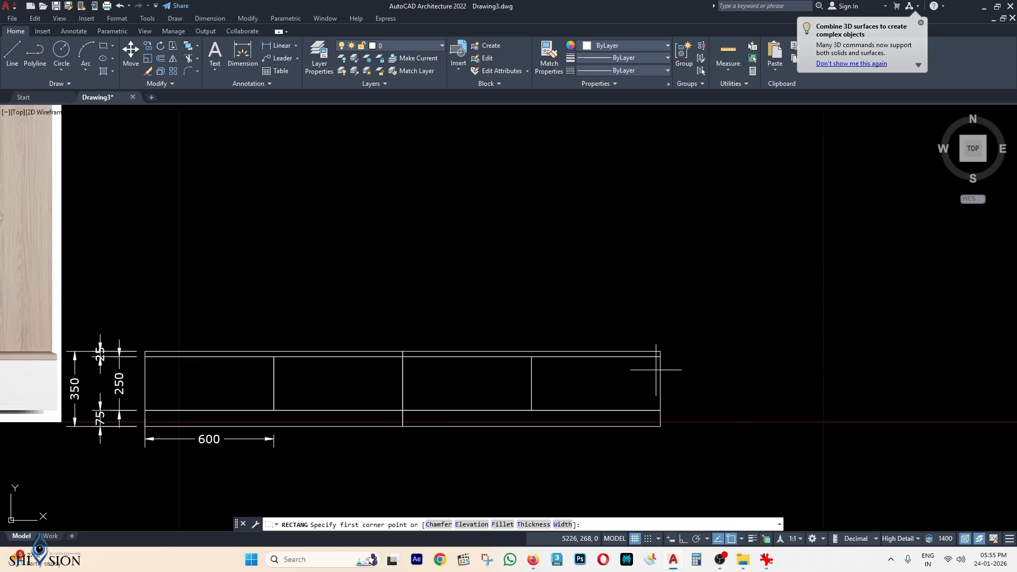
left_click(660, 344)
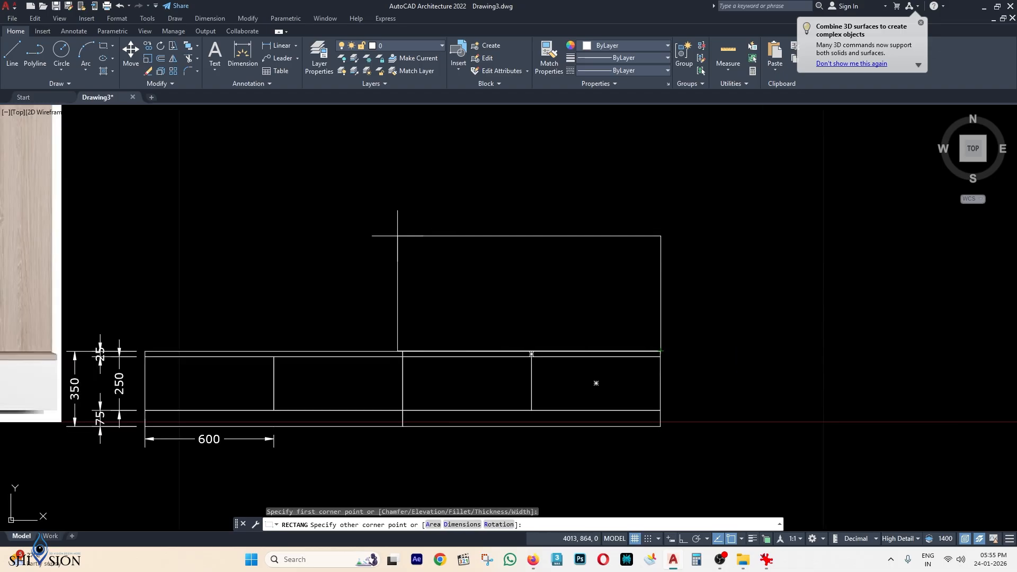
key("Return")
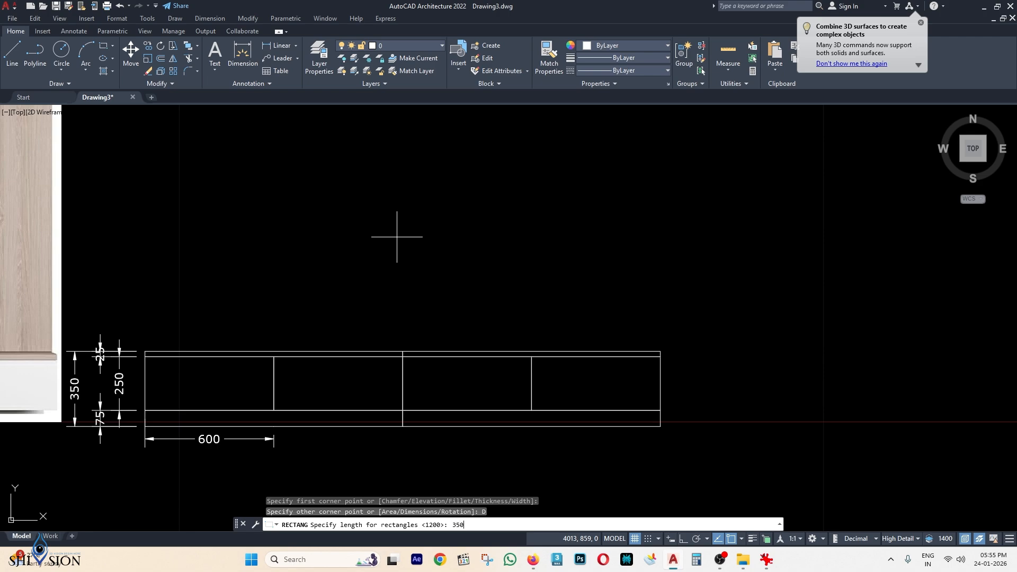
key("Return")
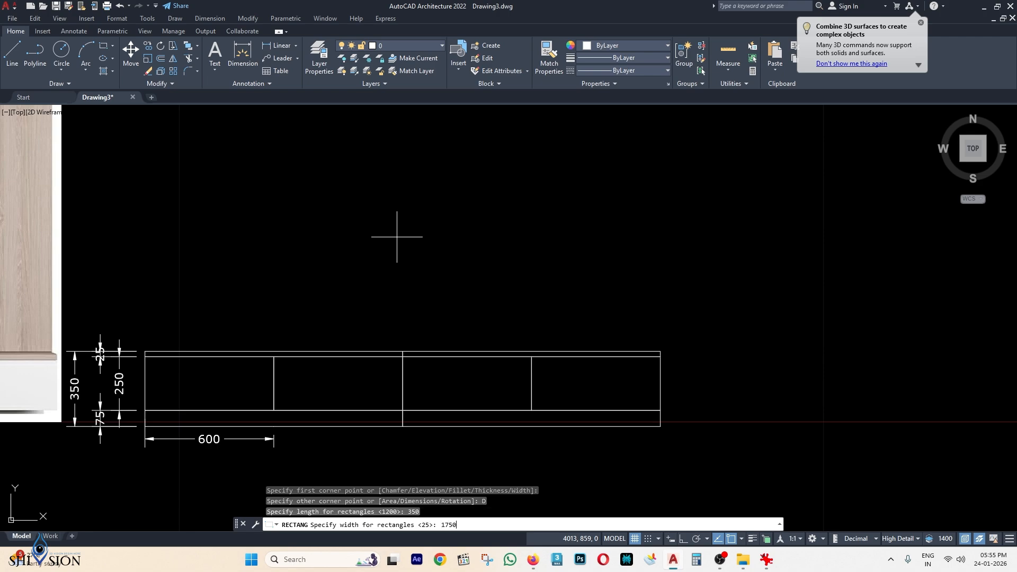
key("Return")
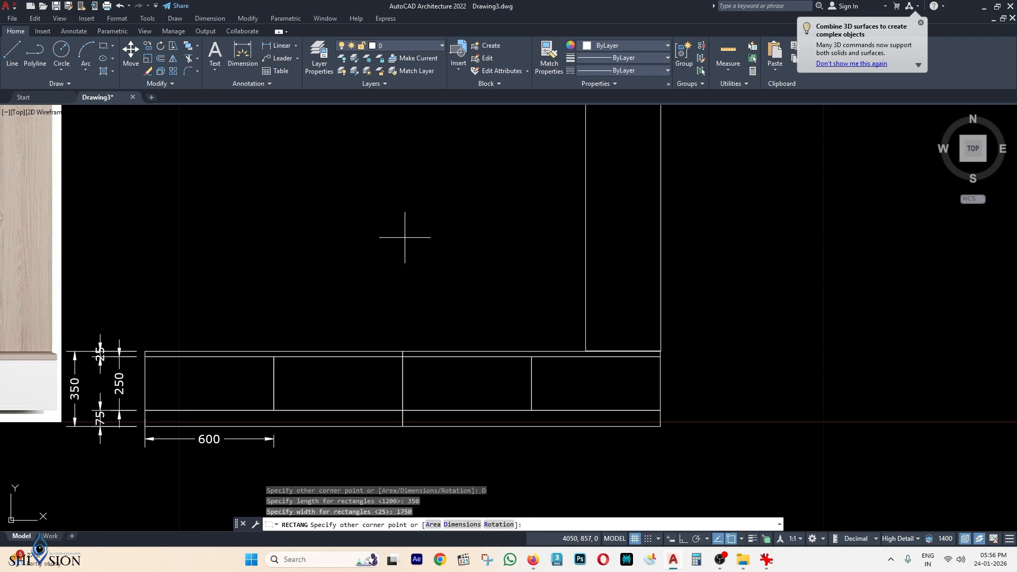
scroll(405, 237, "down", 3)
left_click(501, 281)
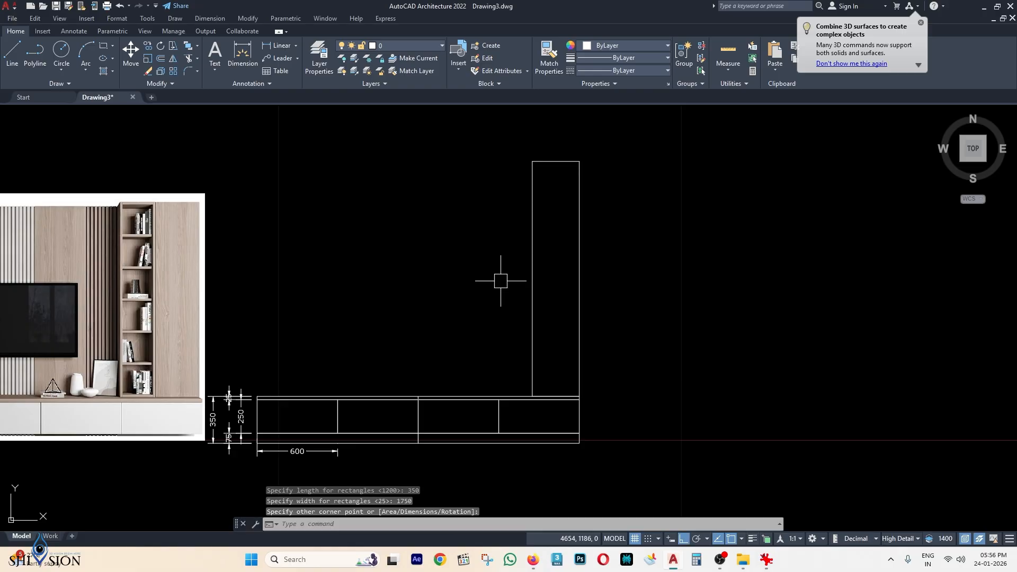
Recentre the view on the cabinet drawing and start another rectangle.
left_click(434, 244)
left_click(342, 221)
middle_click_drag(542, 432, 573, 415)
scroll(567, 359, "up", 4)
scroll(626, 380, "down", 4)
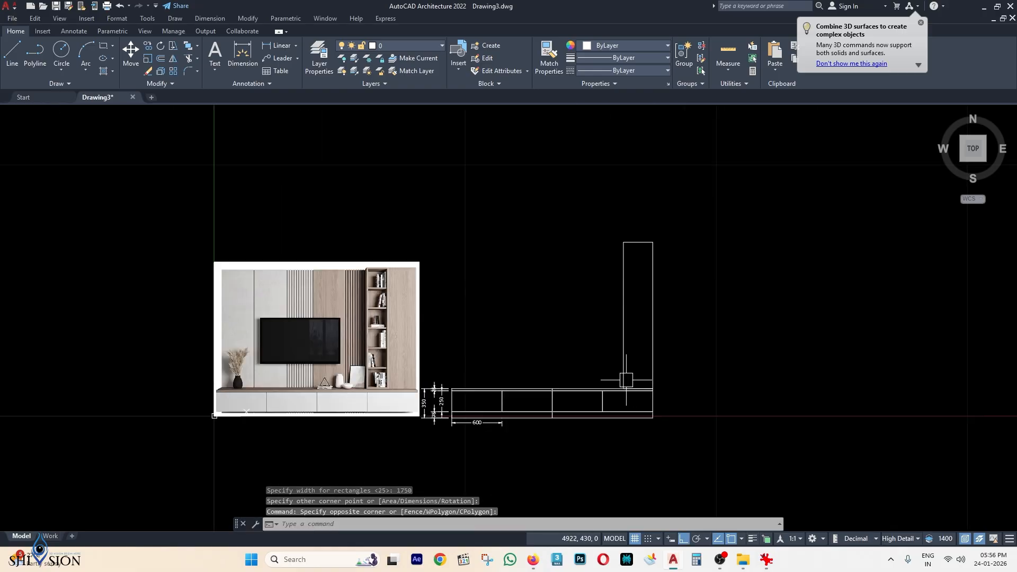
scroll(321, 300, "up", 2)
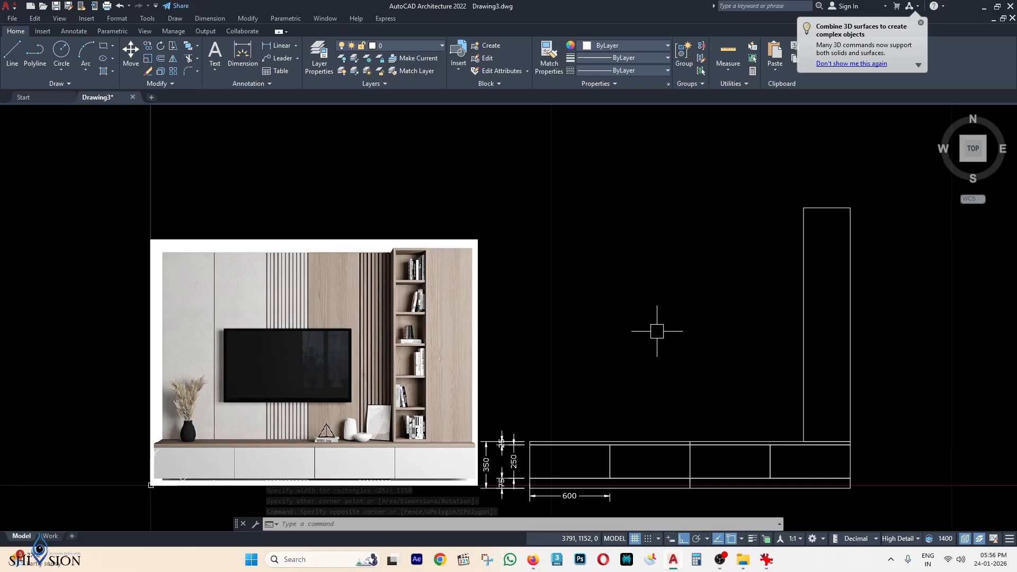
middle_click_drag(780, 369, 666, 341)
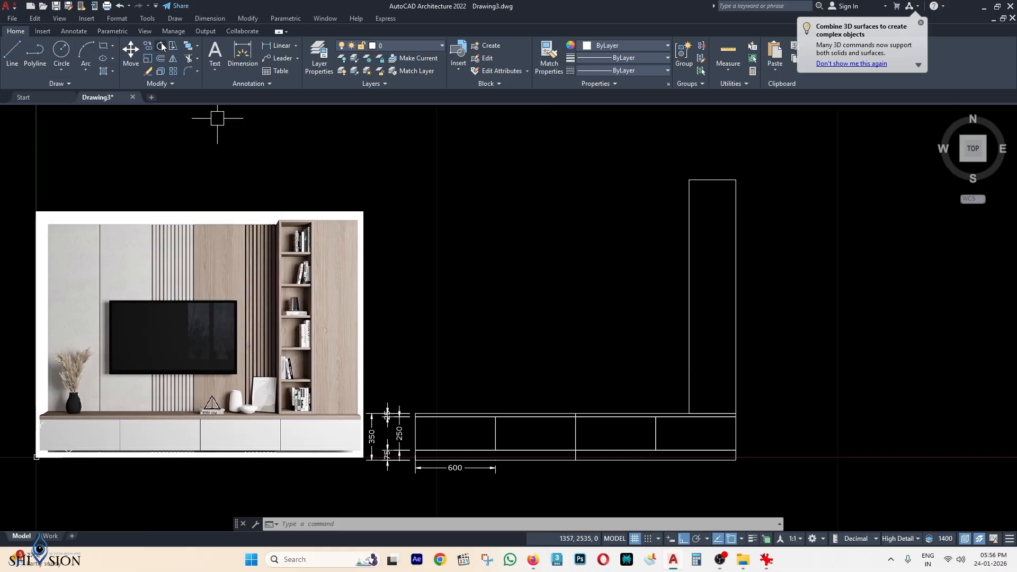
left_click(104, 46)
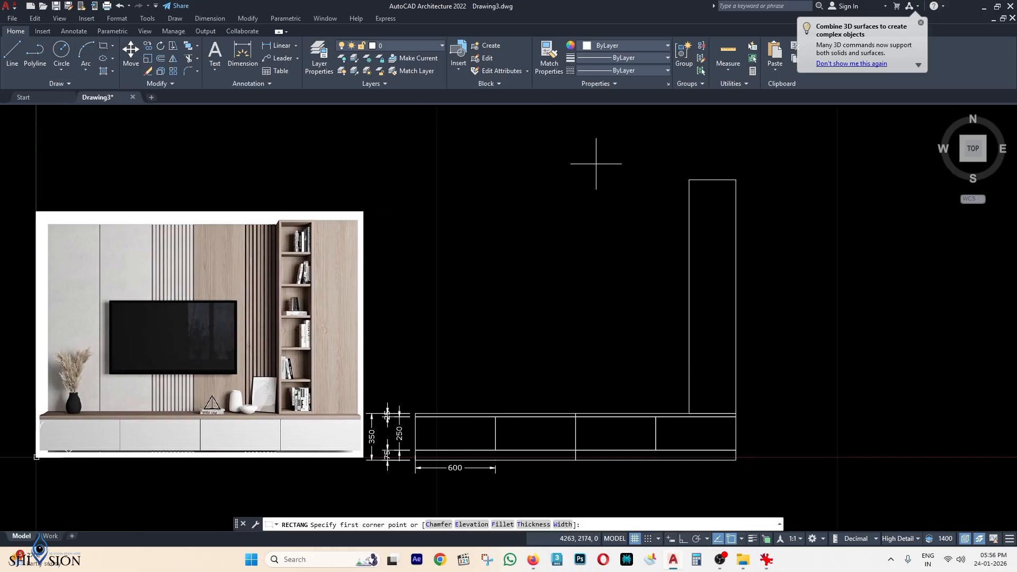
Draw a 250 × 1750 rectangle from the tall cabinet's top corner, placed to its left.
left_click(689, 181)
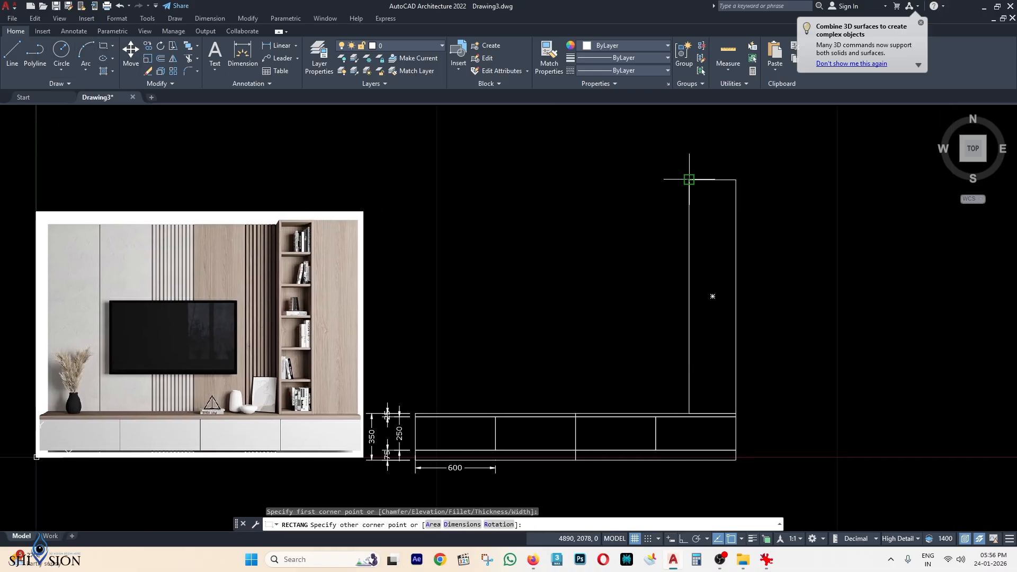
left_click(469, 526)
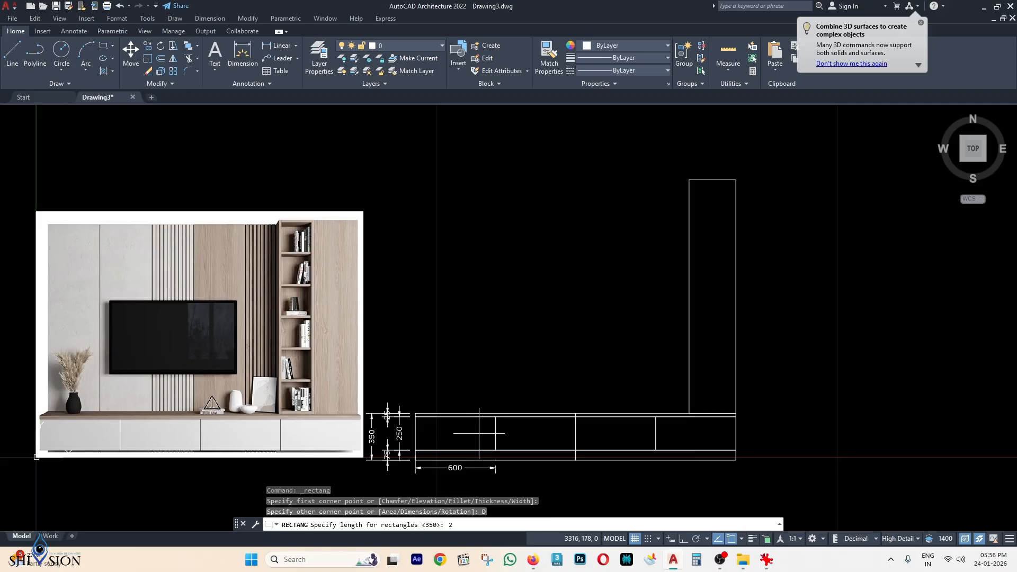
key("Return")
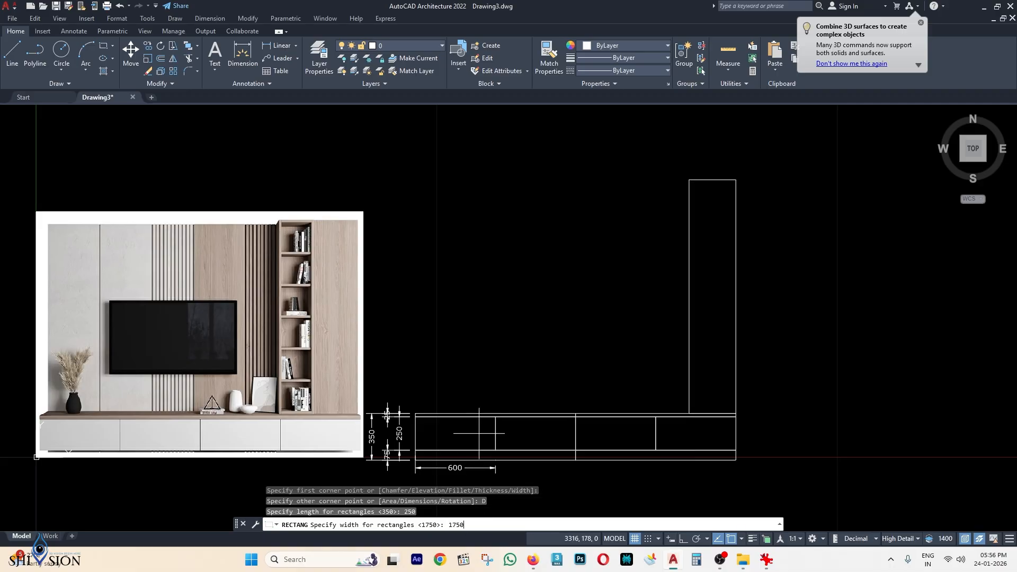
key("Return")
left_click(580, 370)
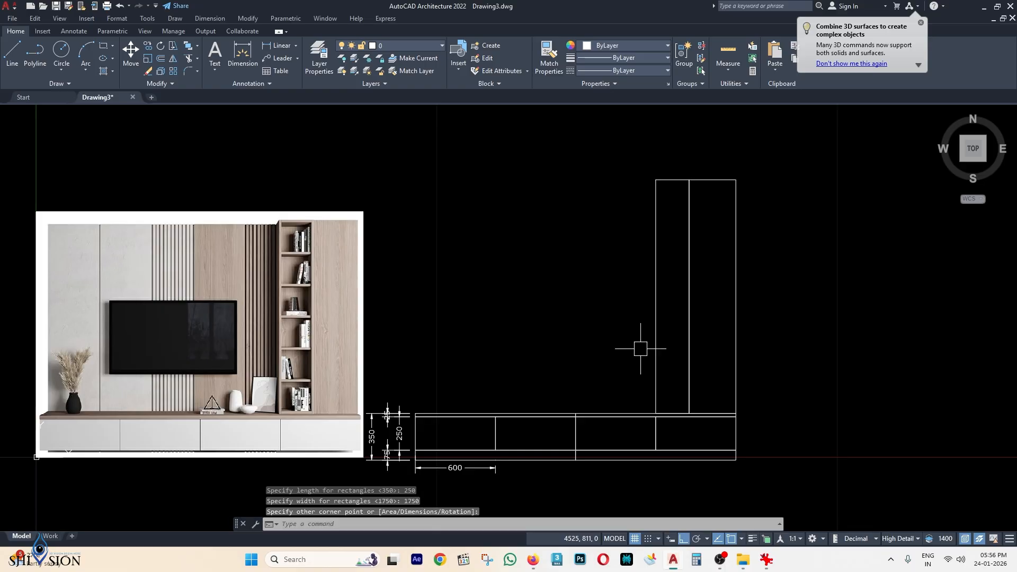
Pan and zoom until the whole reference image and cabinet are in view.
scroll(301, 239, "up", 2)
scroll(265, 222, "up", 1)
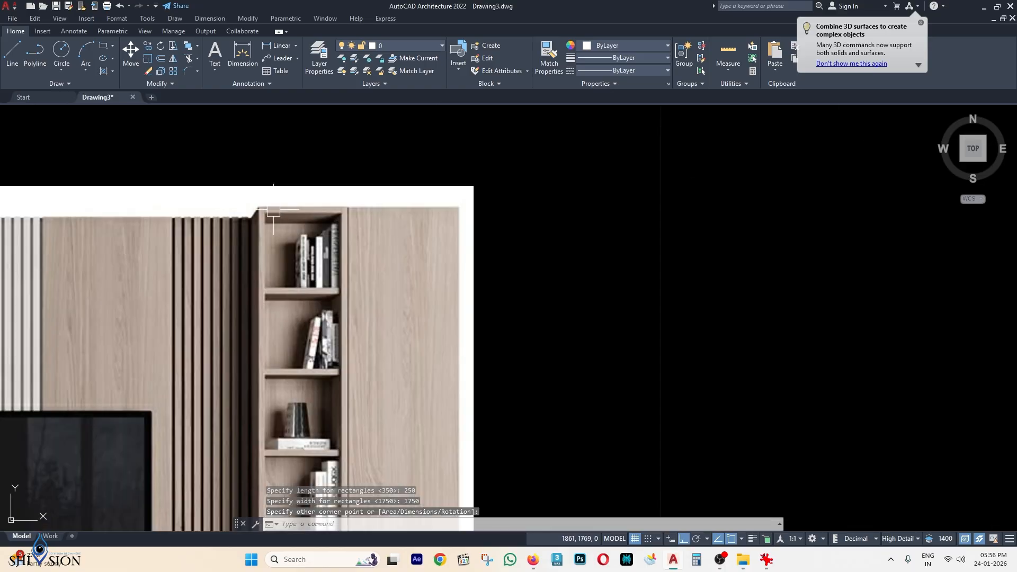
scroll(338, 296, "down", 1)
middle_click_drag(338, 296, 346, 201)
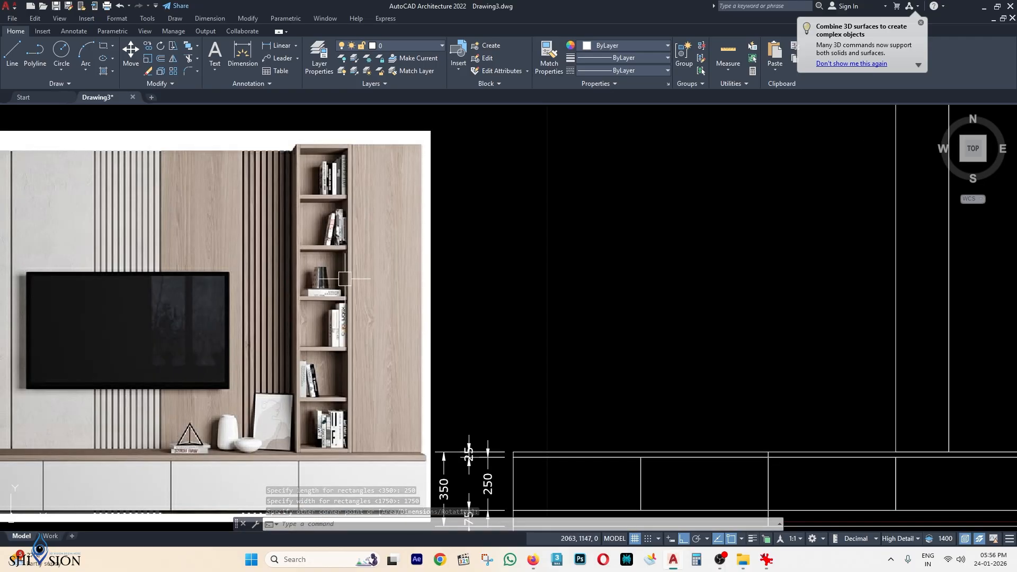
middle_click_drag(588, 304, 513, 319)
scroll(513, 319, "down", 1)
middle_click_drag(625, 287, 521, 307)
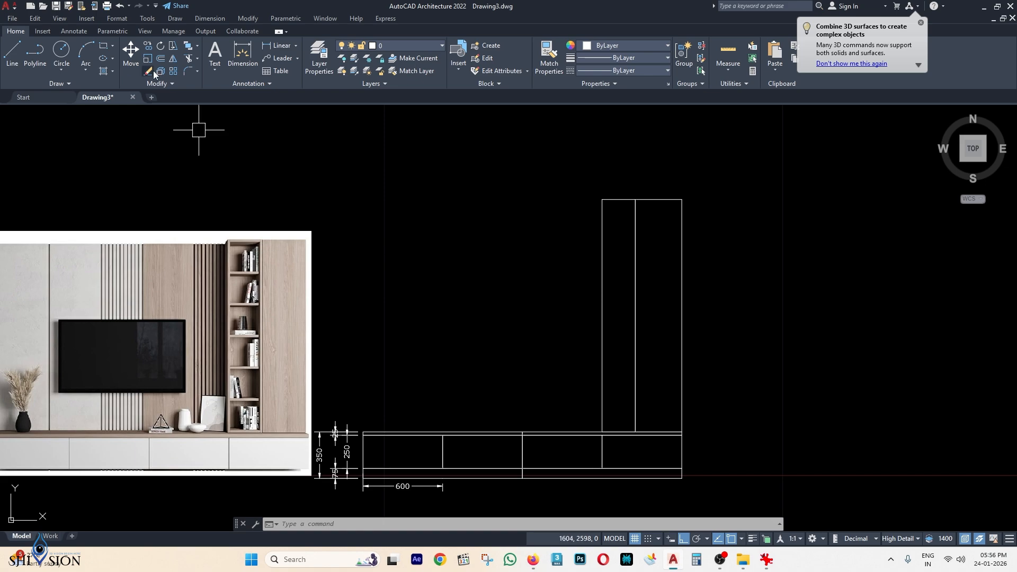
key("Escape")
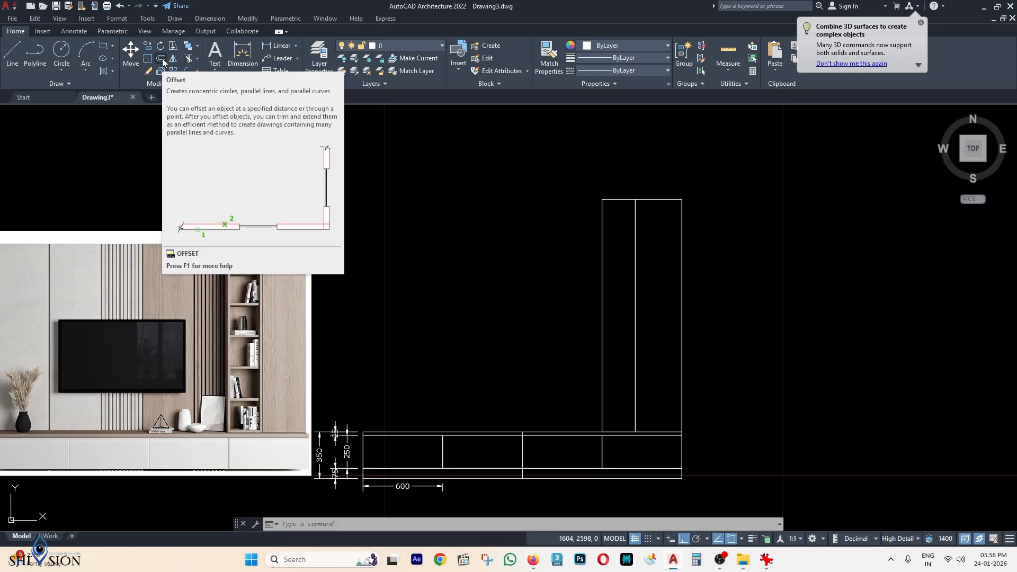
Offset the narrow 250-wide rectangle 18 inward with the O command.
middle_click_drag(581, 266, 574, 279)
key("Escape")
key("Escape")
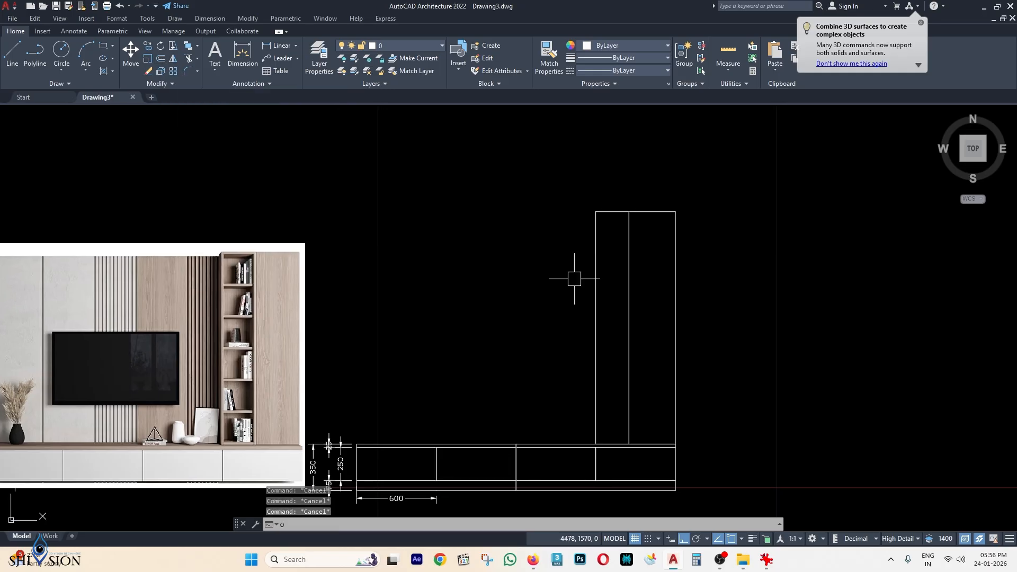
type("o")
key("Return")
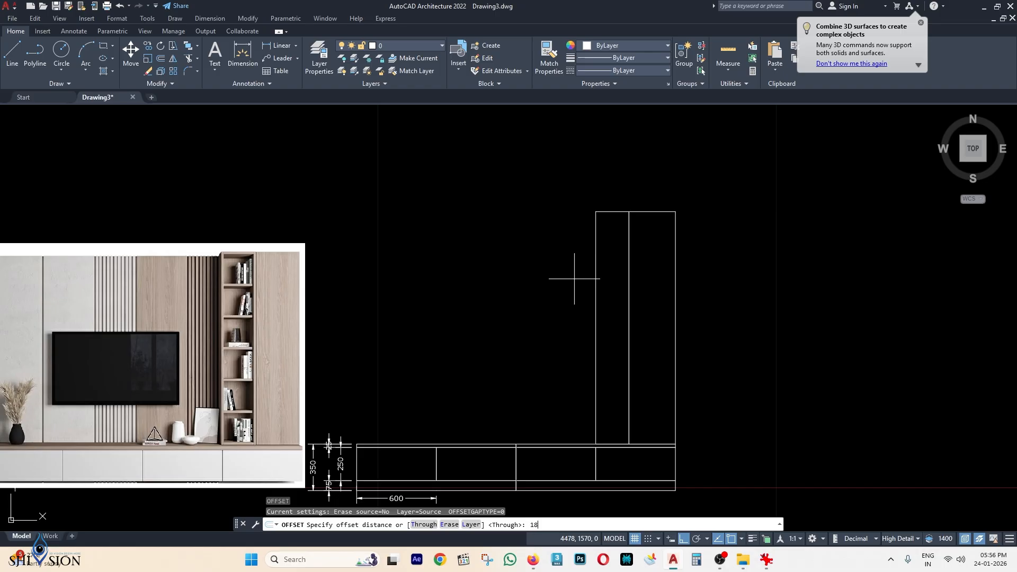
key("Return")
scroll(647, 212, "up", 2)
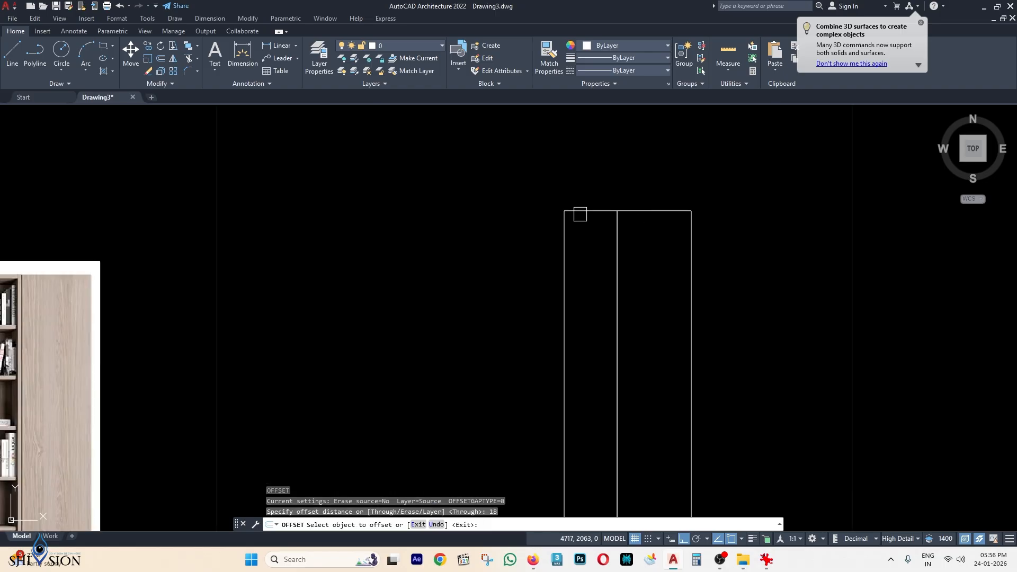
scroll(584, 211, "up", 4)
left_click(584, 211)
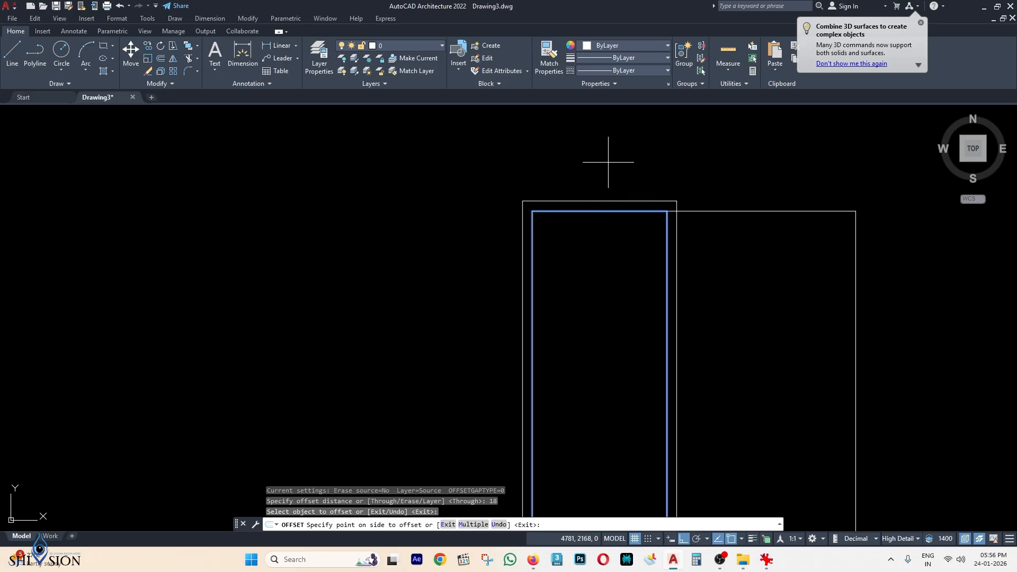
left_click(618, 282)
End the offset and reposition the view over the whole cabinet.
scroll(618, 282, "down", 4)
scroll(650, 205, "down", 2)
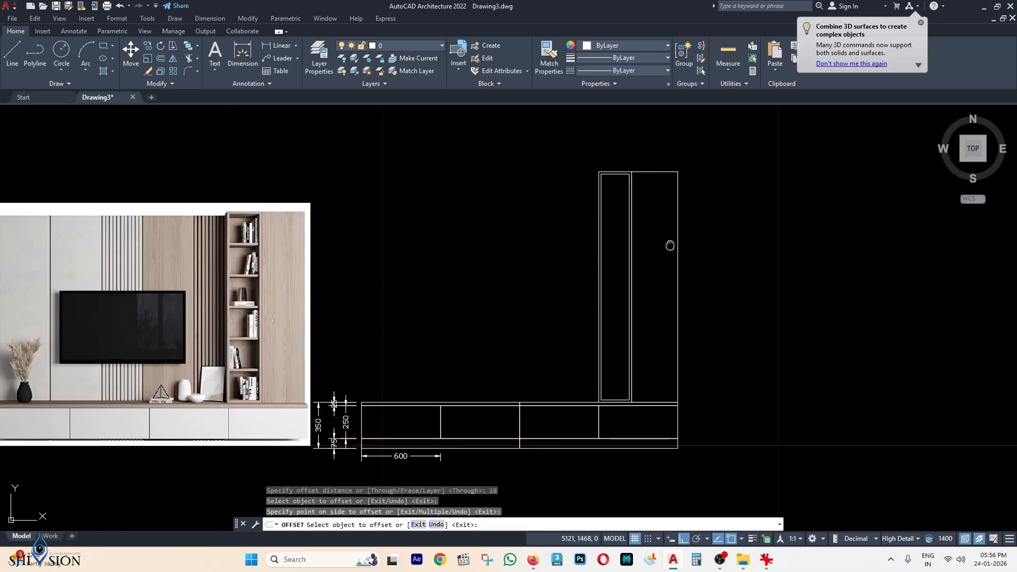
middle_click_drag(670, 245, 688, 221)
key("Escape")
key("Escape")
middle_click_drag(464, 275, 484, 266)
scroll(306, 231, "up", 2)
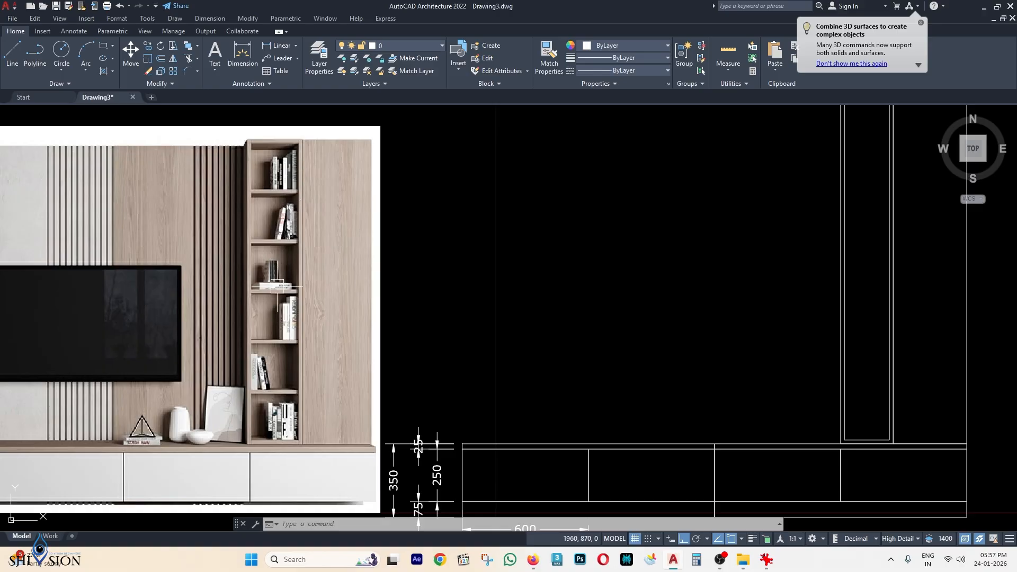
scroll(285, 310, "down", 2)
scroll(293, 240, "up", 2)
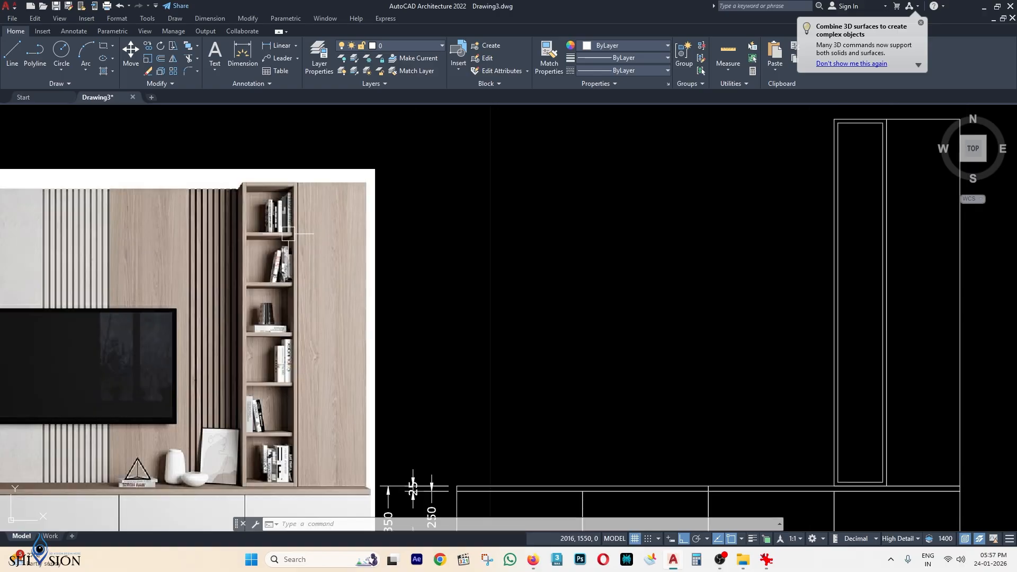
scroll(286, 243, "down", 2)
middle_click_drag(700, 310, 641, 335)
key("Escape")
key("Escape")
key("Escape")
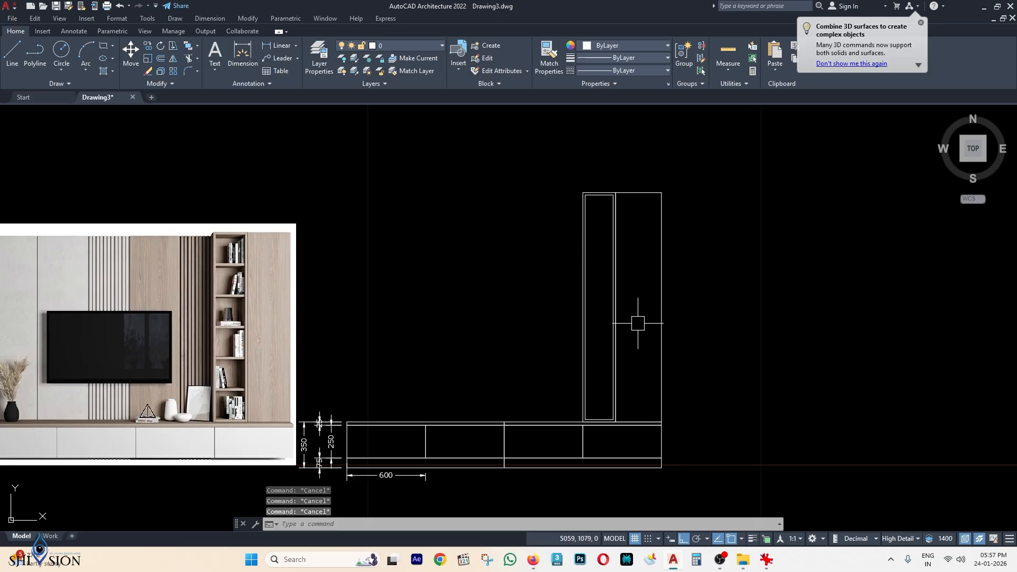
Explode the narrow section's 18-offset inner rectangle with X.
scroll(608, 227, "up", 3)
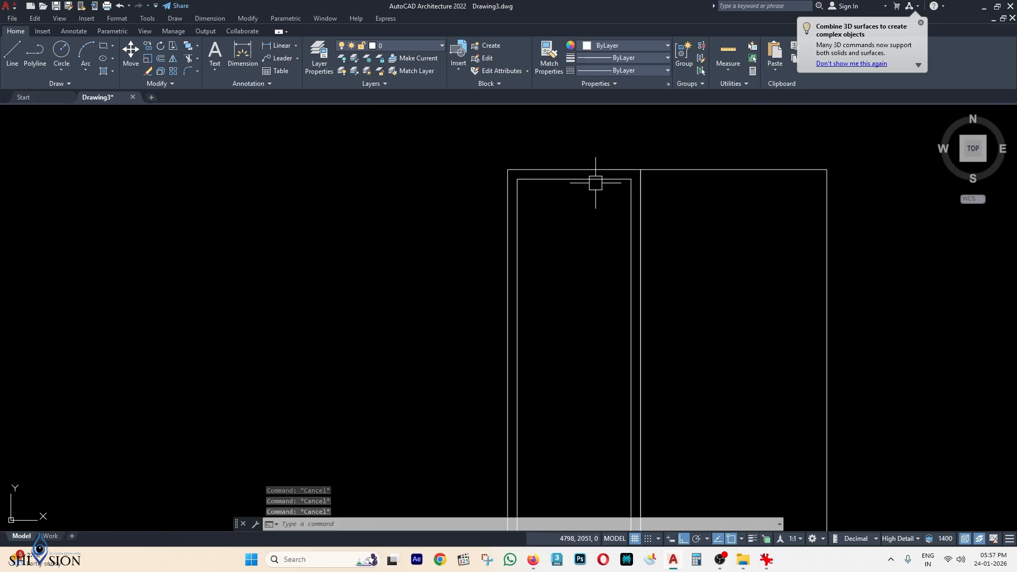
scroll(542, 188, "up", 2)
left_click(580, 173)
scroll(608, 194, "down", 2)
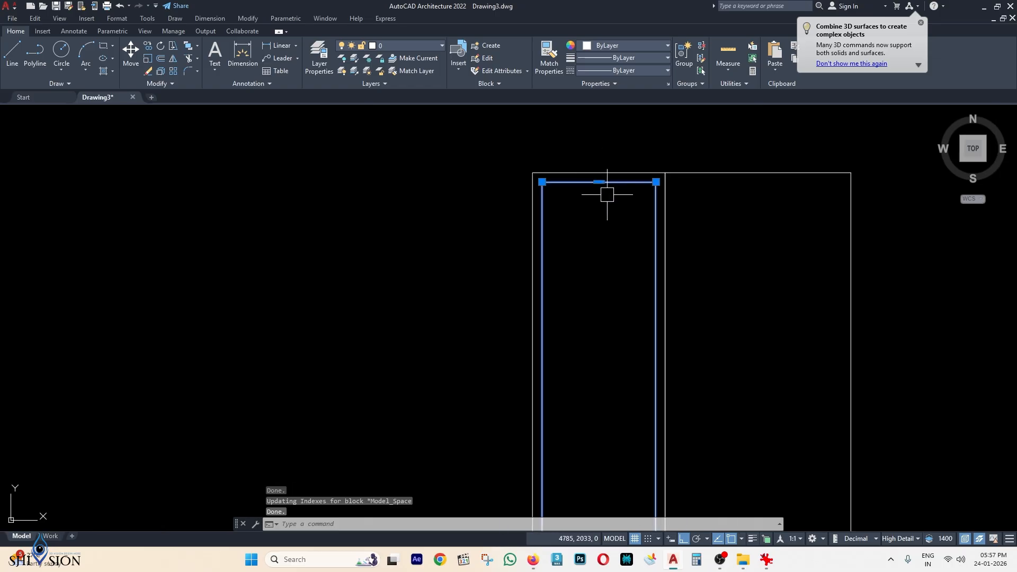
middle_click_drag(710, 232, 666, 168)
scroll(690, 204, "down", 1)
scroll(667, 174, "down", 1)
scroll(675, 179, "down", 1)
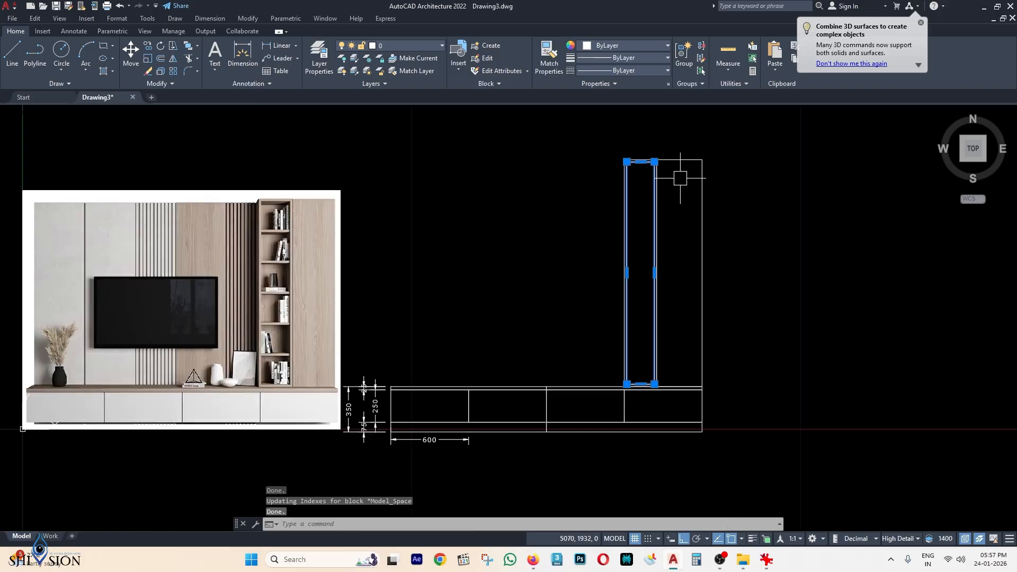
scroll(668, 168, "up", 1)
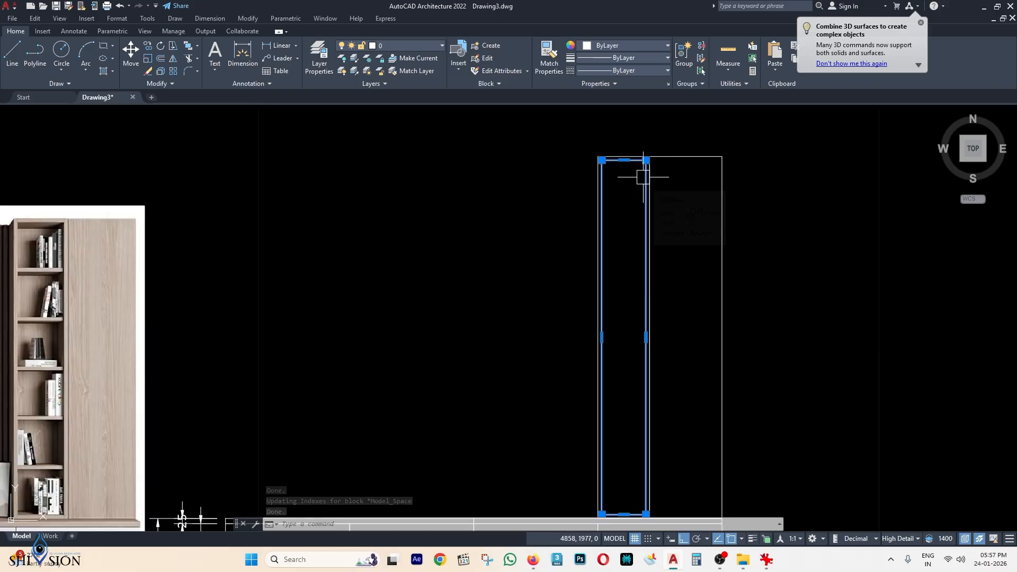
type("x")
key("Return")
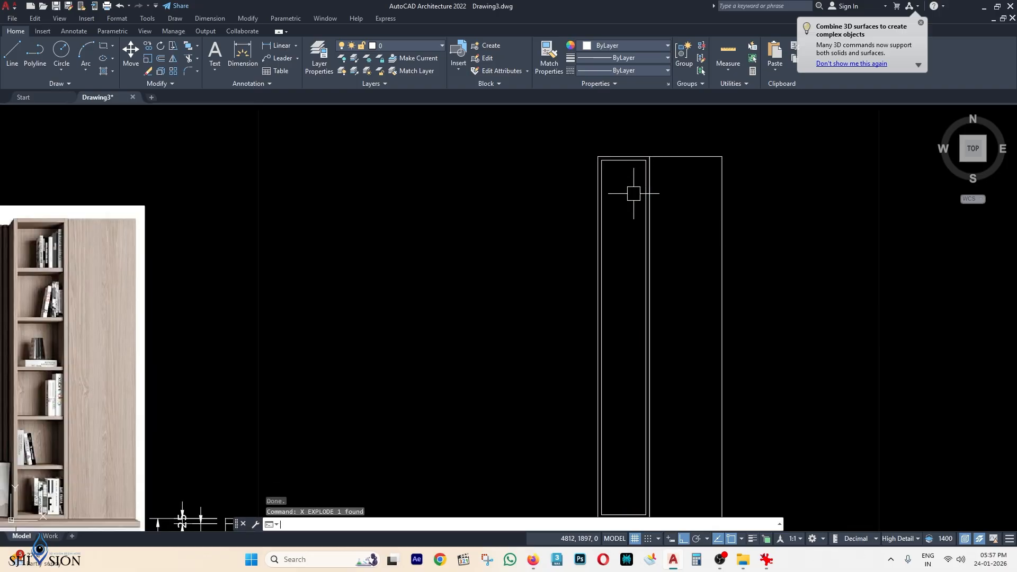
Confirm the middle vertical and top lines are now separate objects.
scroll(643, 159, "up", 4)
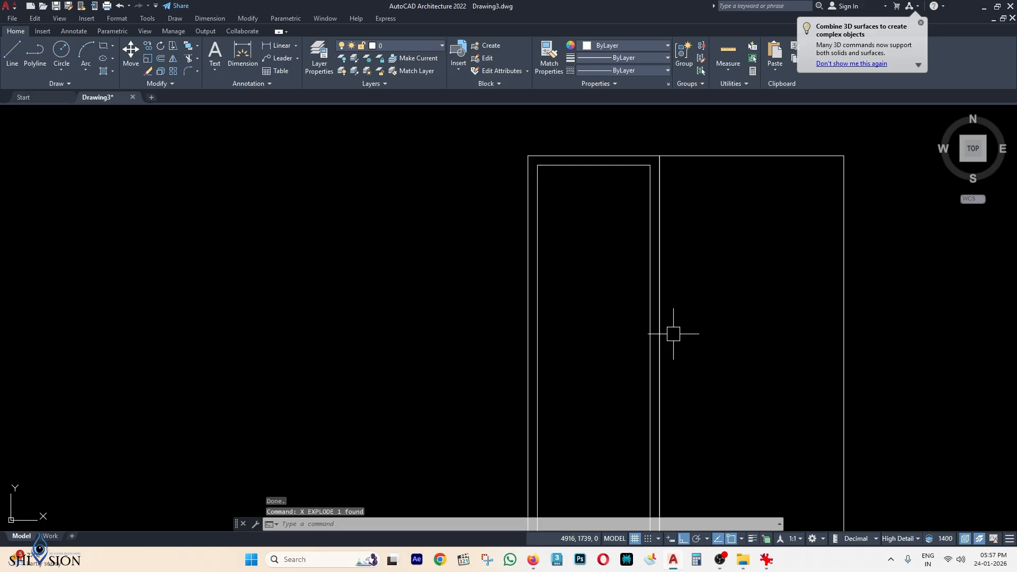
left_click(658, 202)
scroll(638, 170, "down", 5)
scroll(630, 158, "up", 3)
key("Escape")
scroll(631, 158, "down", 2)
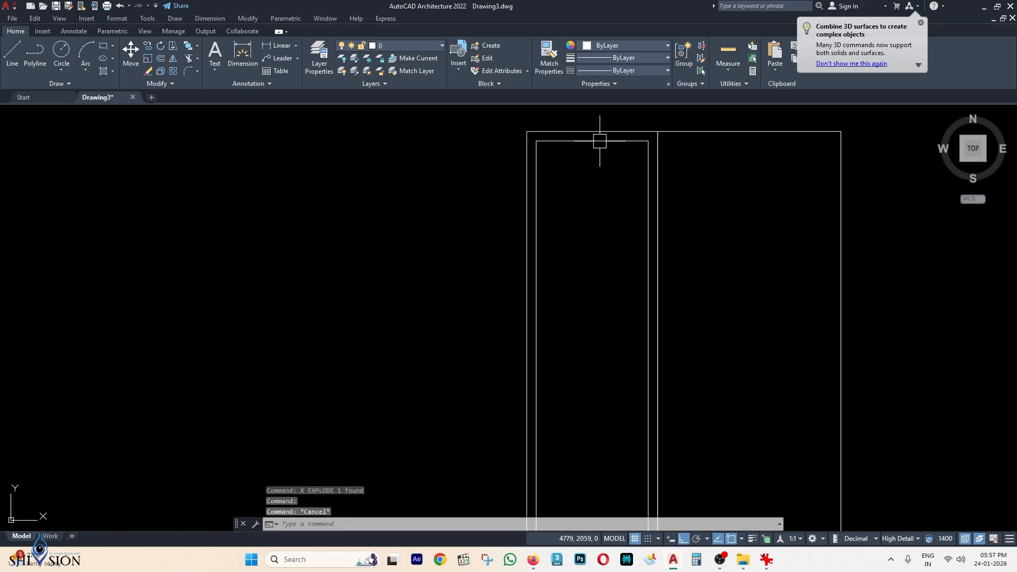
left_click(599, 141)
left_click(648, 180)
key("Escape")
scroll(671, 230, "up", 2)
Add an 18 linear dimension between the tall cabinet's outer and inner top edges.
scroll(671, 230, "down", 6)
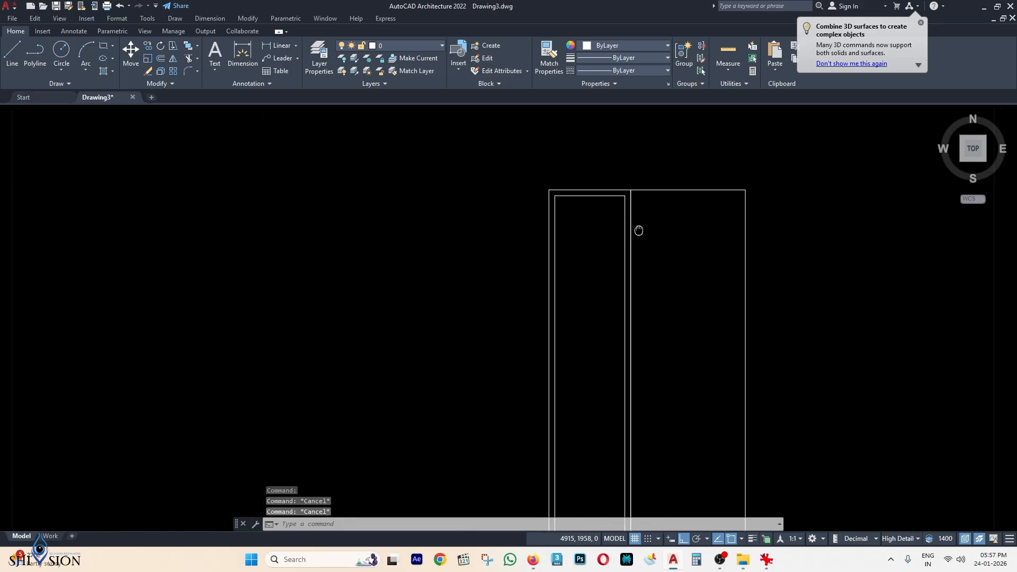
scroll(357, 268, "up", 5)
scroll(325, 248, "up", 2)
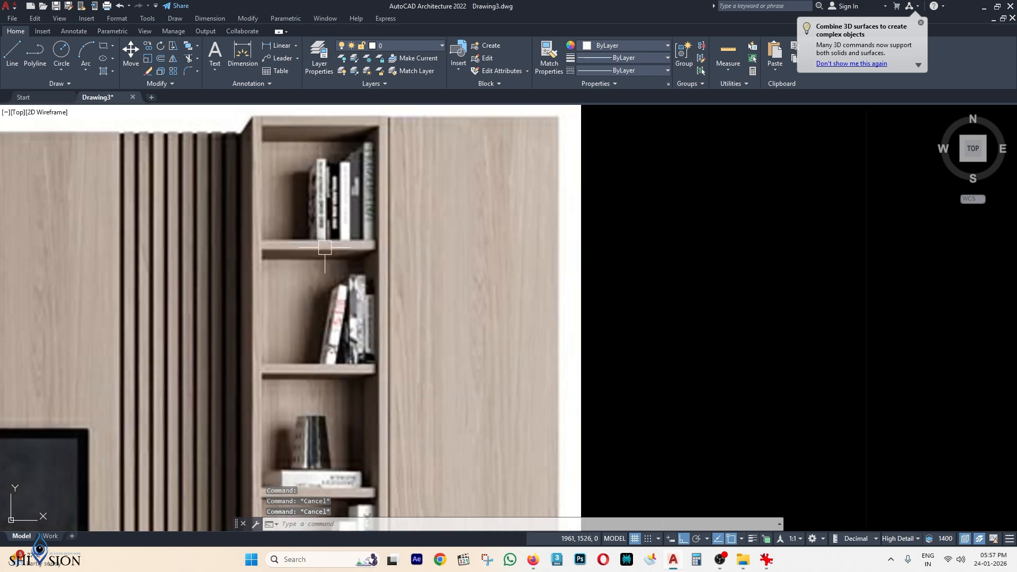
scroll(359, 242, "down", 4)
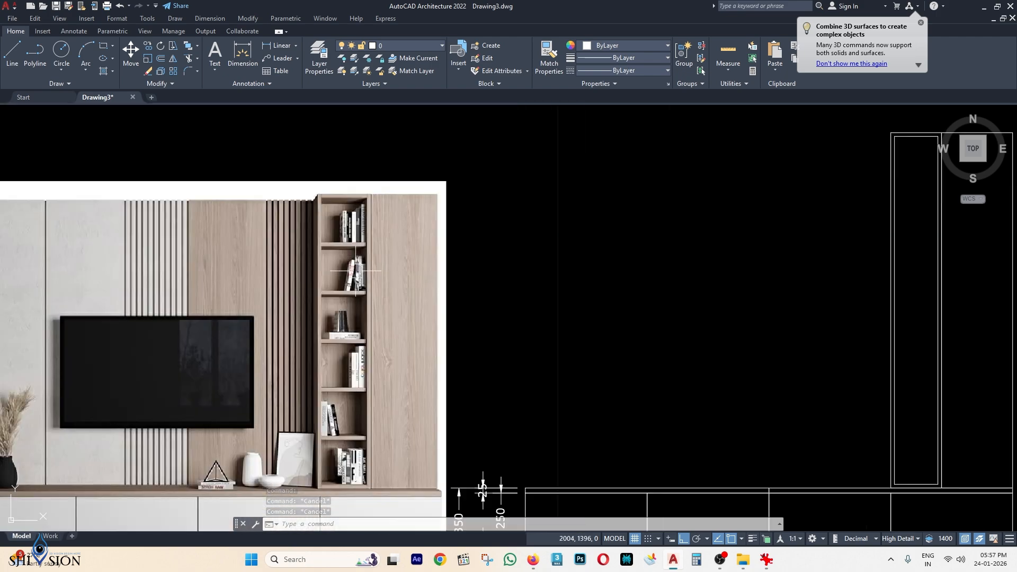
middle_click_drag(705, 248, 324, 277)
scroll(587, 173, "up", 4)
scroll(502, 154, "up", 2)
middle_click_drag(502, 166, 513, 232)
type("DIMLI")
key("Return")
left_click(464, 217)
left_click(461, 203)
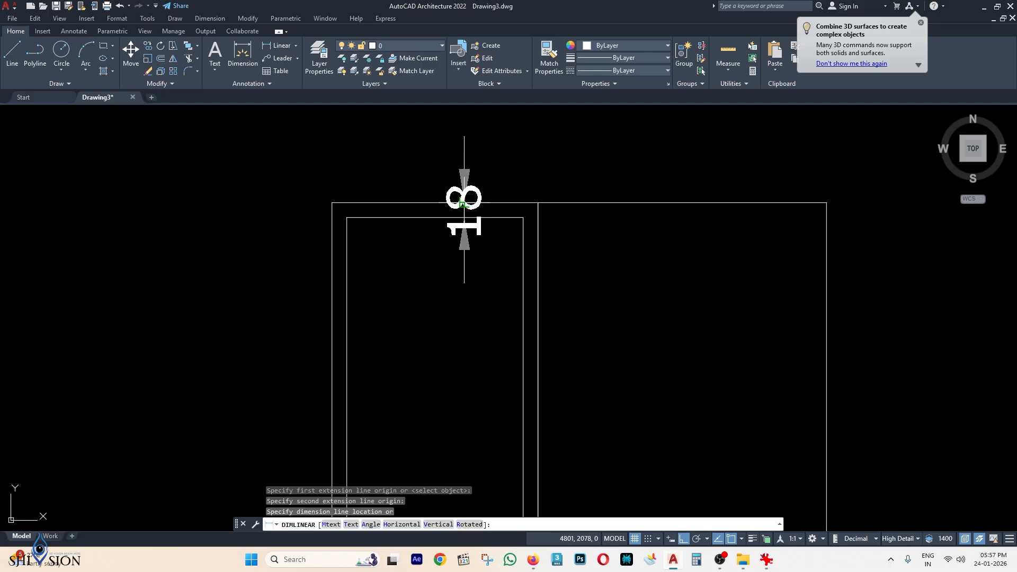
left_click(258, 217)
Select the inner vertical line and compare with the reference bookshelf, cancelling an unwanted top stretch.
middle_click_drag(551, 242, 545, 221)
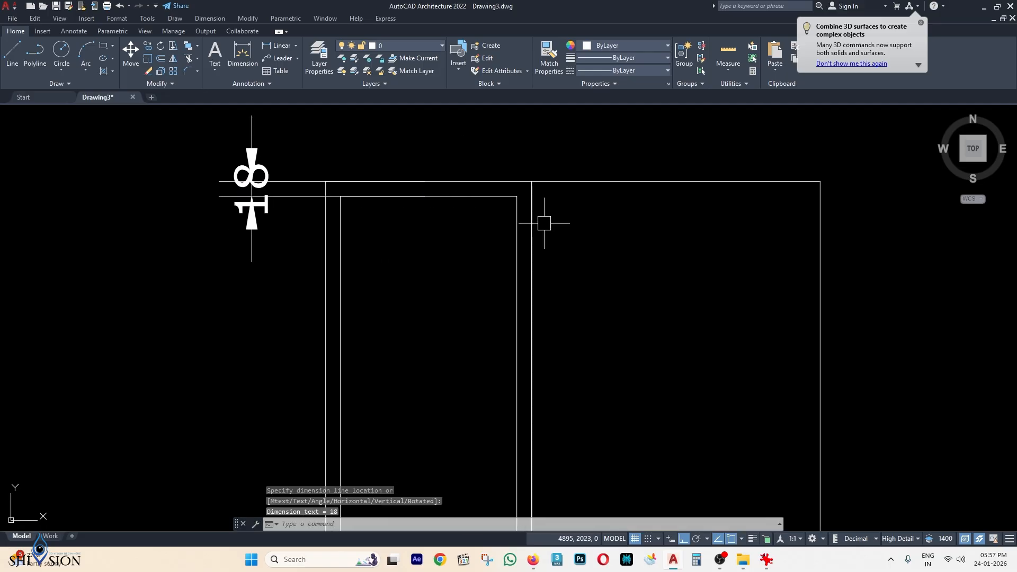
left_click(520, 227)
scroll(520, 226, "down", 8)
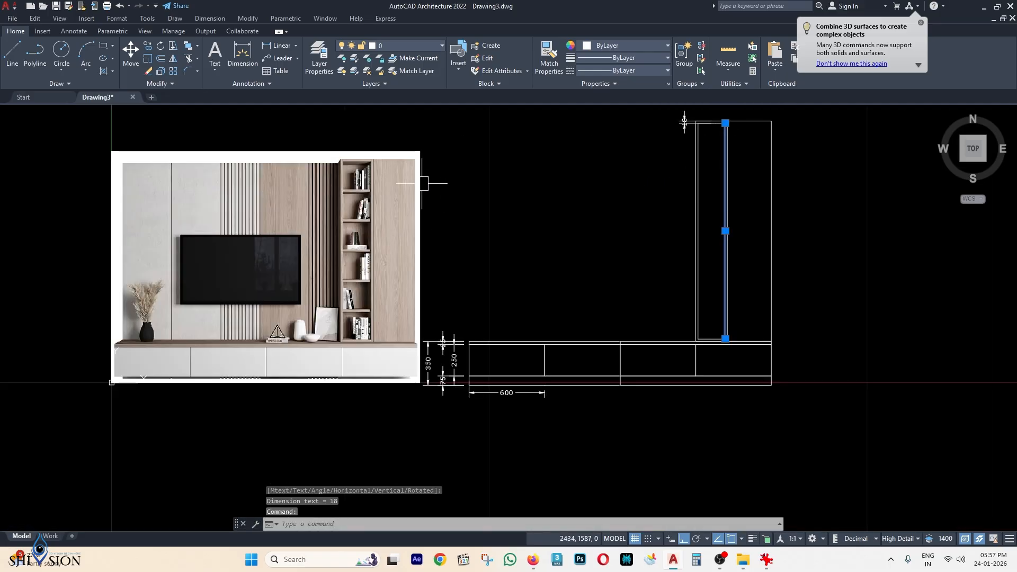
scroll(357, 199, "up", 4)
middle_click_drag(639, 178, 632, 192)
scroll(476, 244, "up", 6)
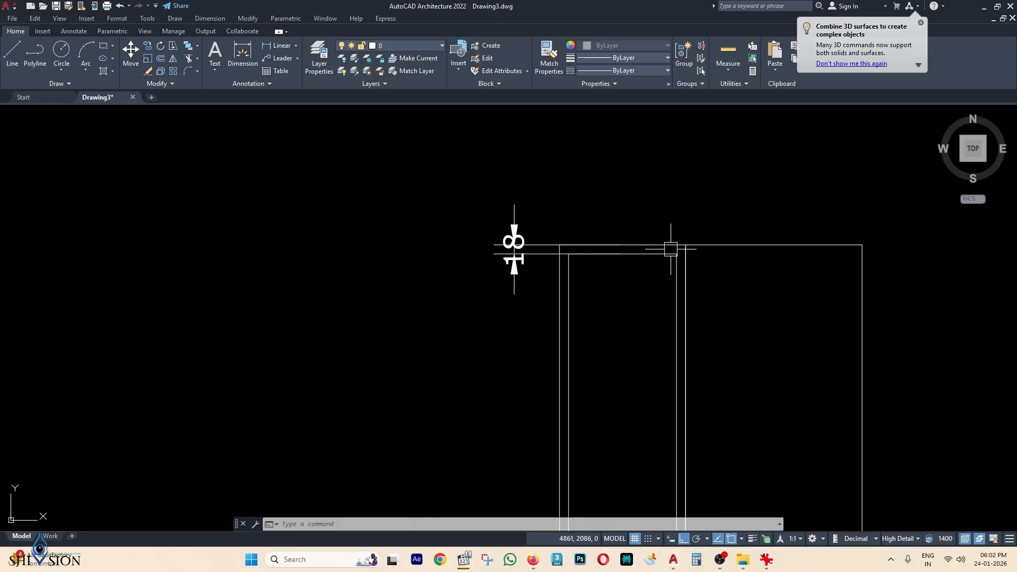
scroll(673, 234, "up", 2)
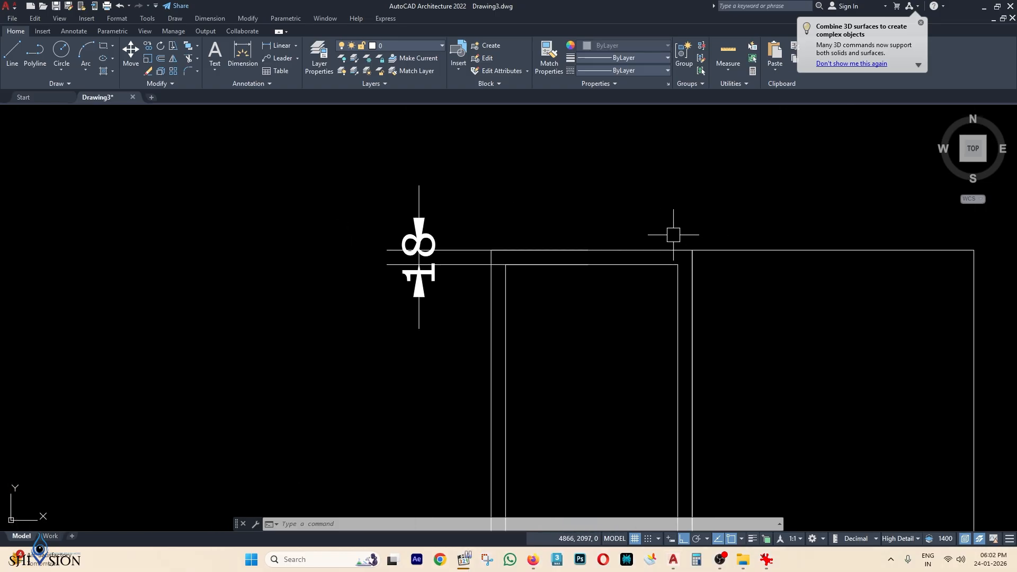
left_click(675, 286)
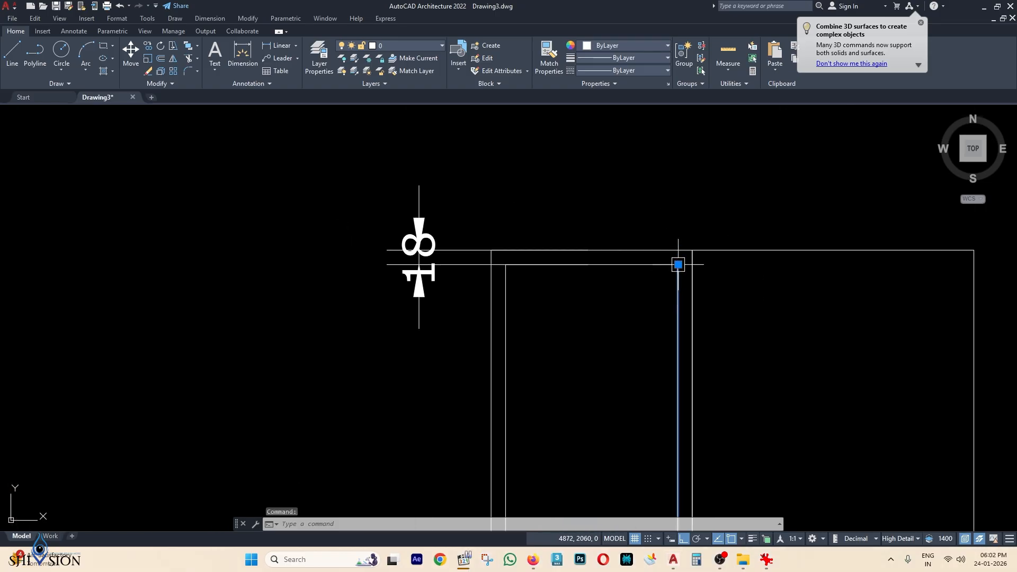
mouse_move(679, 265)
scroll(686, 249, "down", 4)
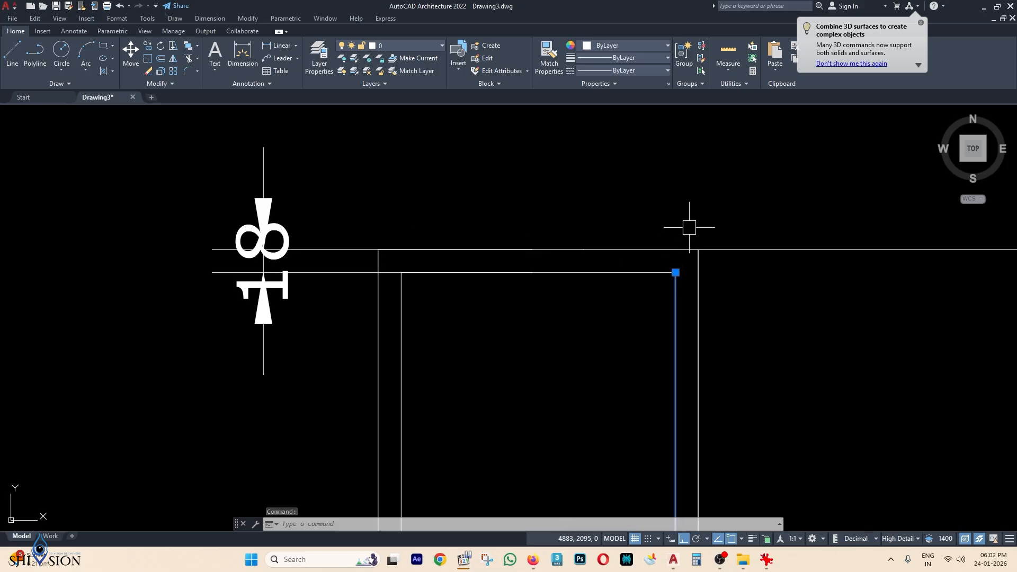
scroll(726, 336, "down", 3)
scroll(708, 220, "up", 3)
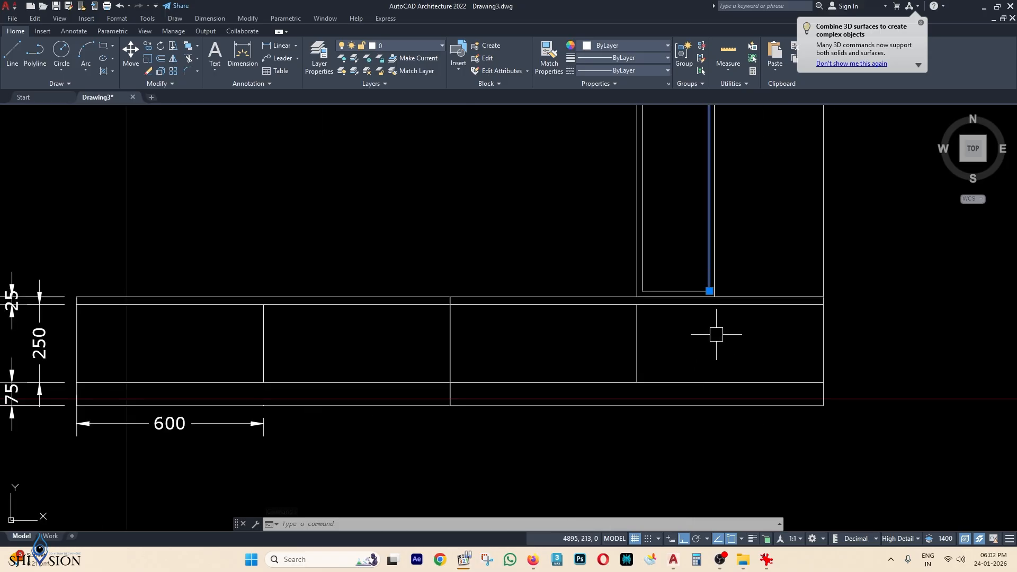
scroll(715, 338, "down", 3)
middle_click_drag(486, 269, 771, 399)
scroll(658, 292, "up", 7)
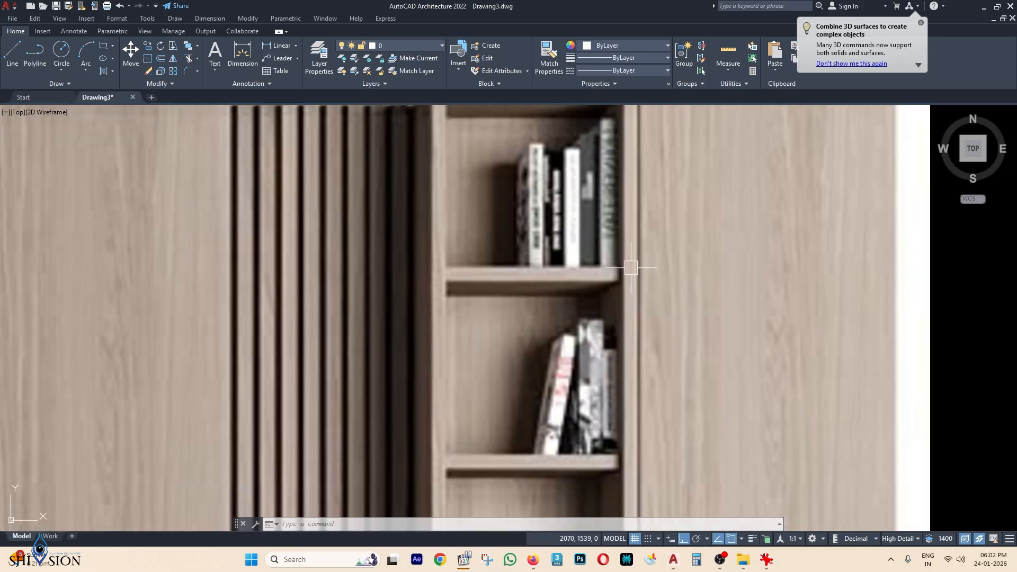
scroll(614, 265, "down", 4)
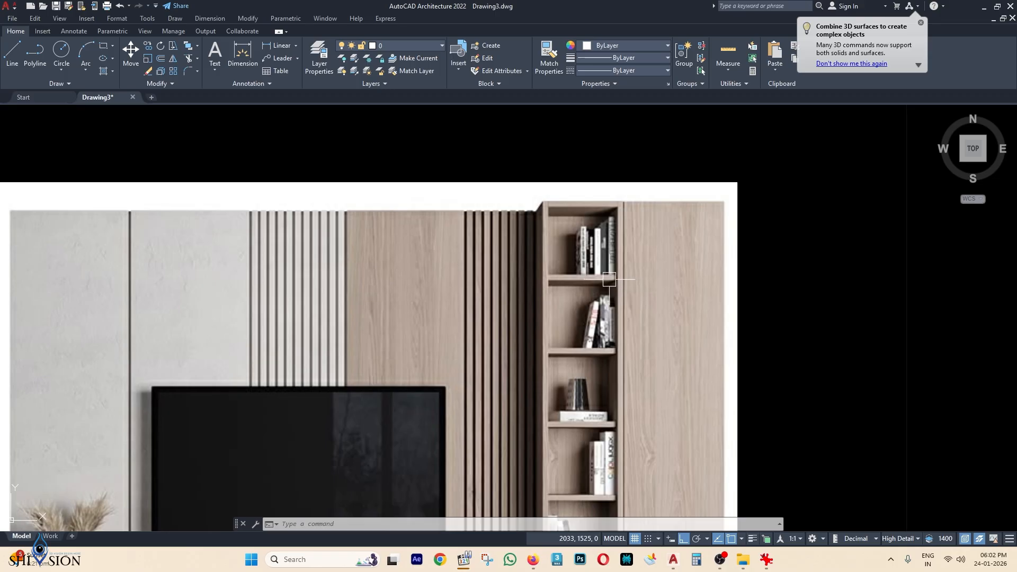
scroll(609, 279, "up", 6)
scroll(604, 273, "down", 6)
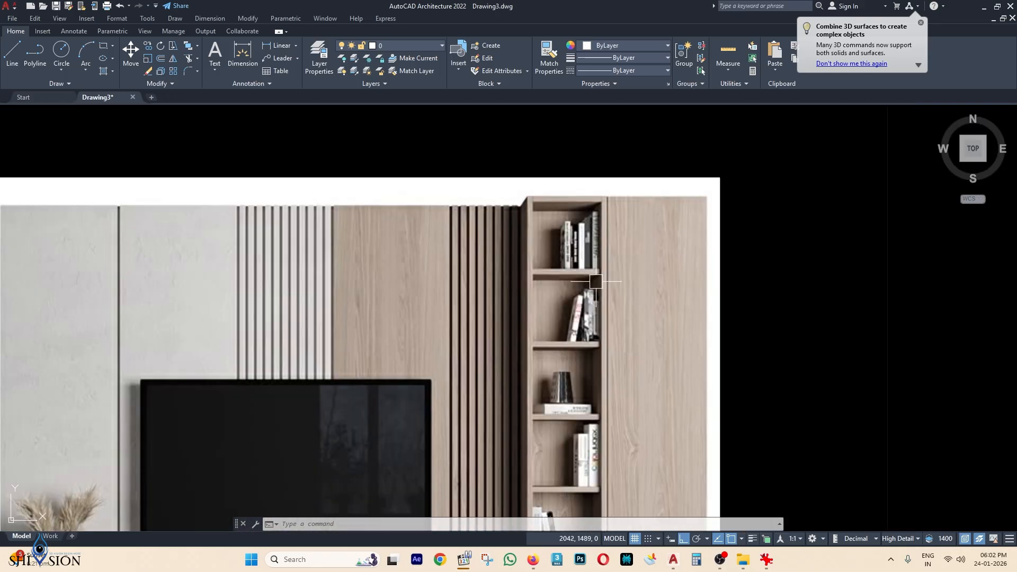
scroll(589, 270, "down", 3)
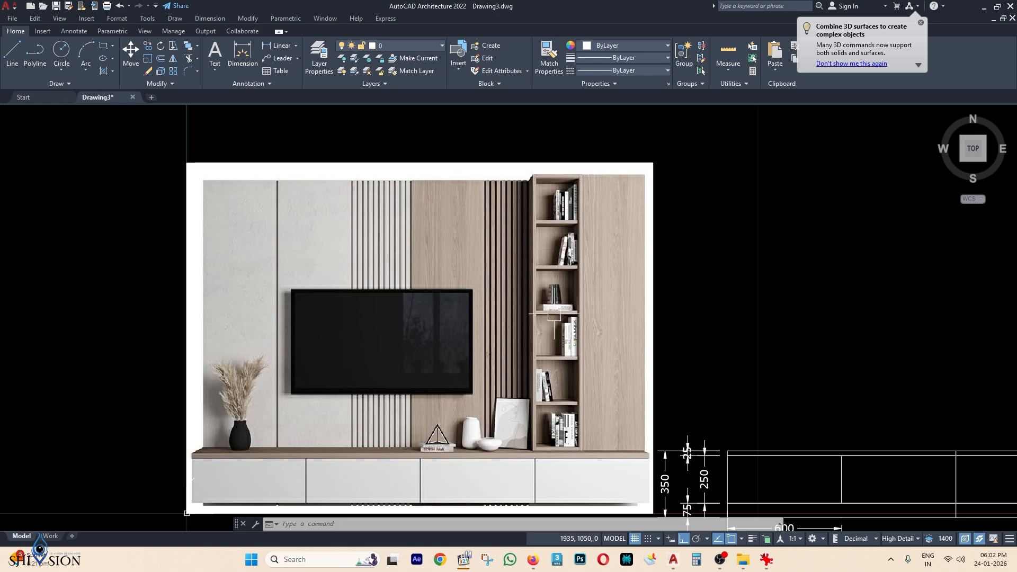
scroll(535, 396, "down", 5)
scroll(736, 268, "up", 10)
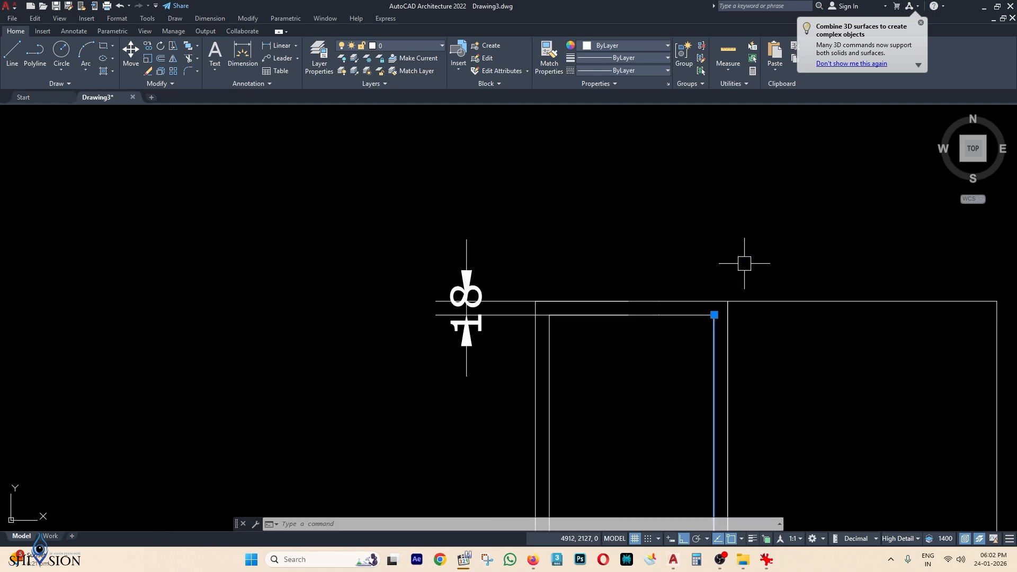
left_click(715, 311)
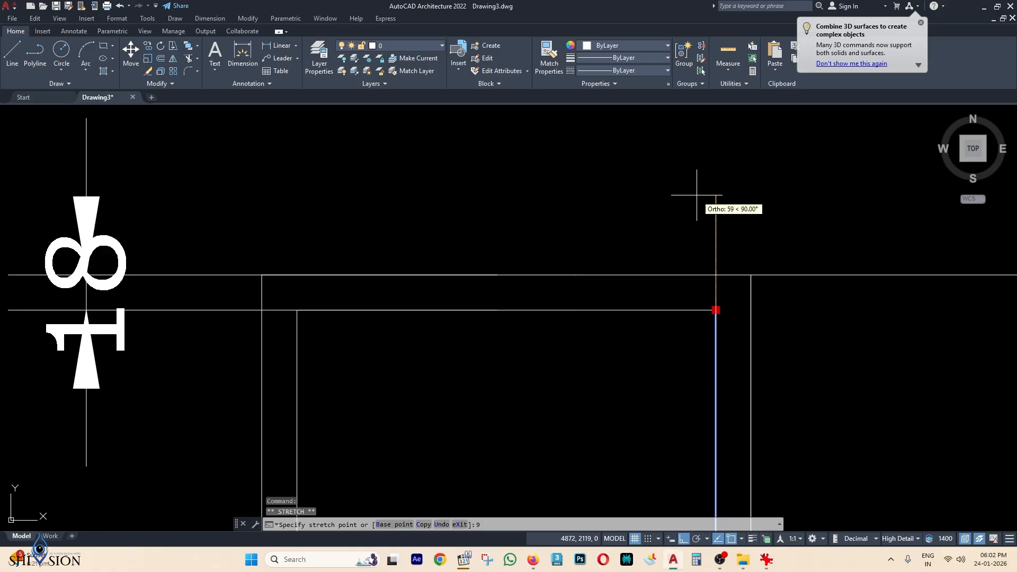
key("Escape")
Stretch the inner vertical line's bottom end 9 units downward.
scroll(717, 292, "down", 8)
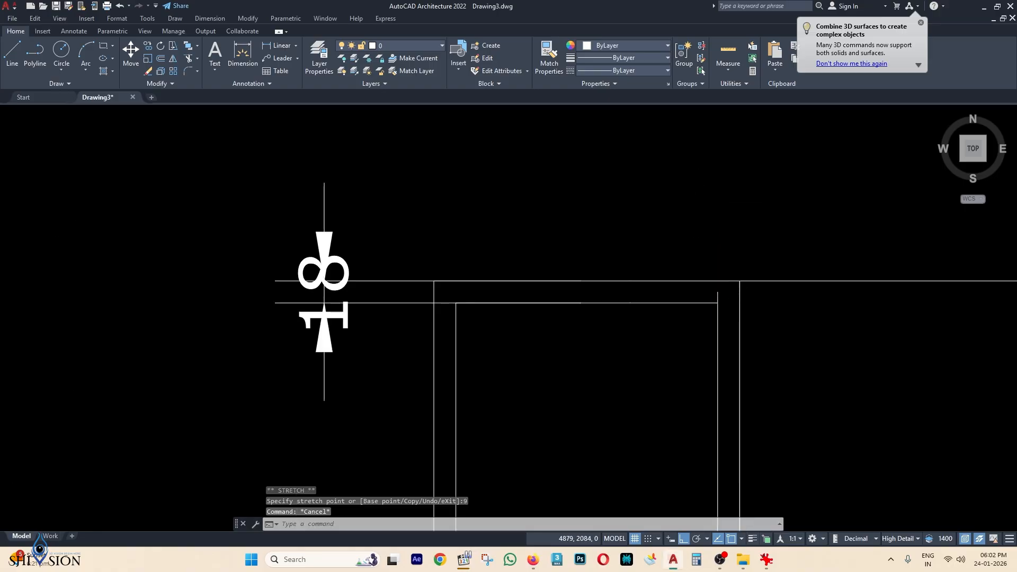
middle_click_drag(792, 316, 763, 137)
scroll(742, 255, "down", 2)
middle_click_drag(729, 286, 710, 135)
scroll(690, 300, "up", 6)
left_click(706, 356)
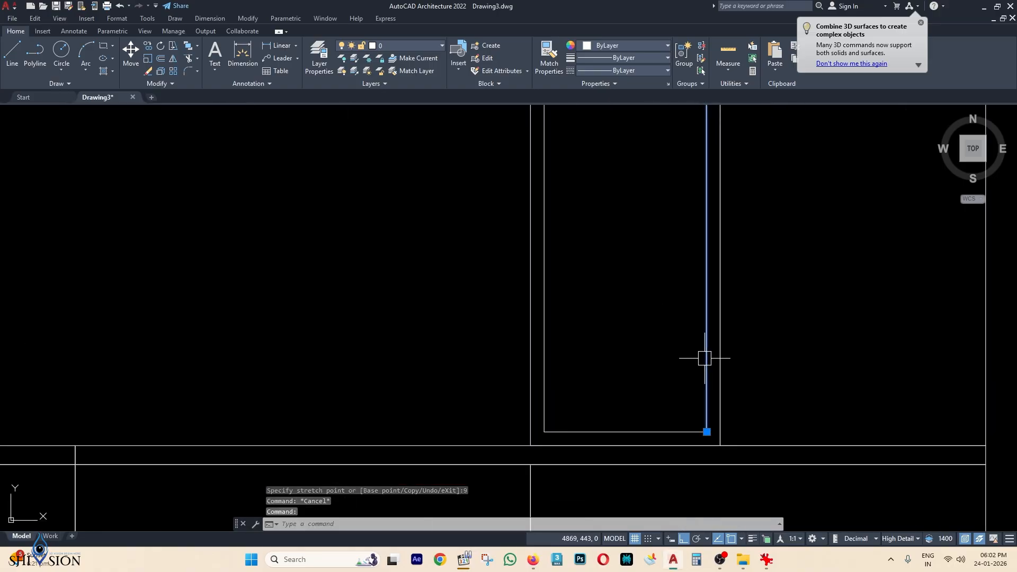
middle_click_drag(707, 356, 704, 257)
scroll(689, 318, "up", 4)
left_click(677, 390)
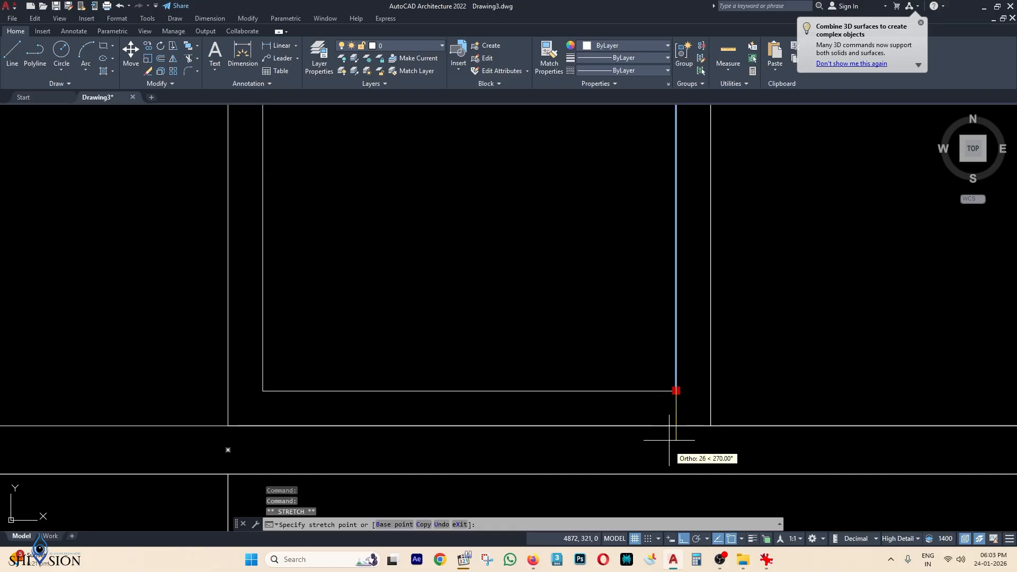
key("Return")
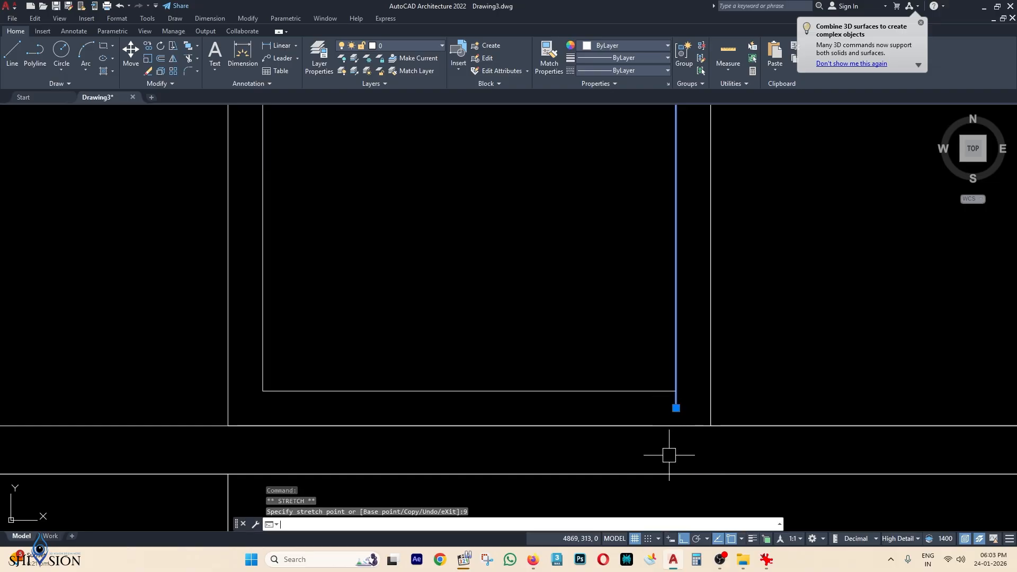
key("Escape")
scroll(689, 408, "down", 4)
scroll(670, 305, "down", 4)
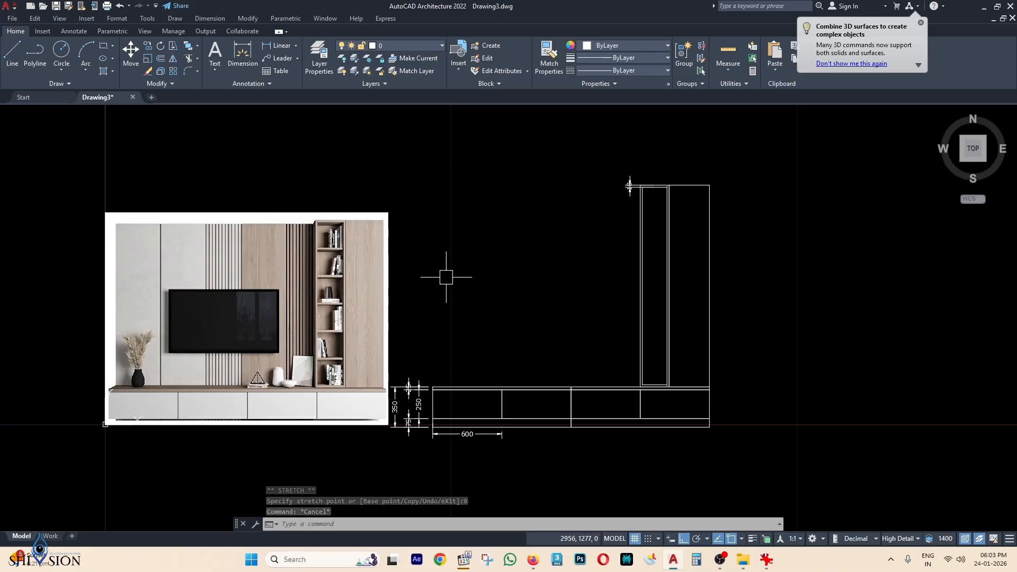
Divide the cabinet's inner vertical line into 6 equal parts with DIVIDE.
scroll(729, 267, "up", 2)
type("D")
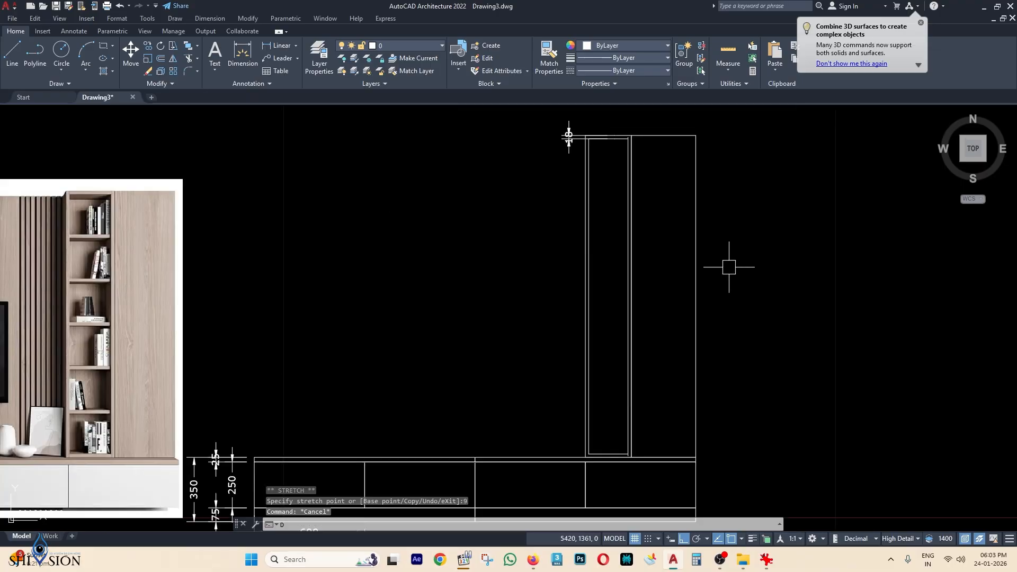
type("IV")
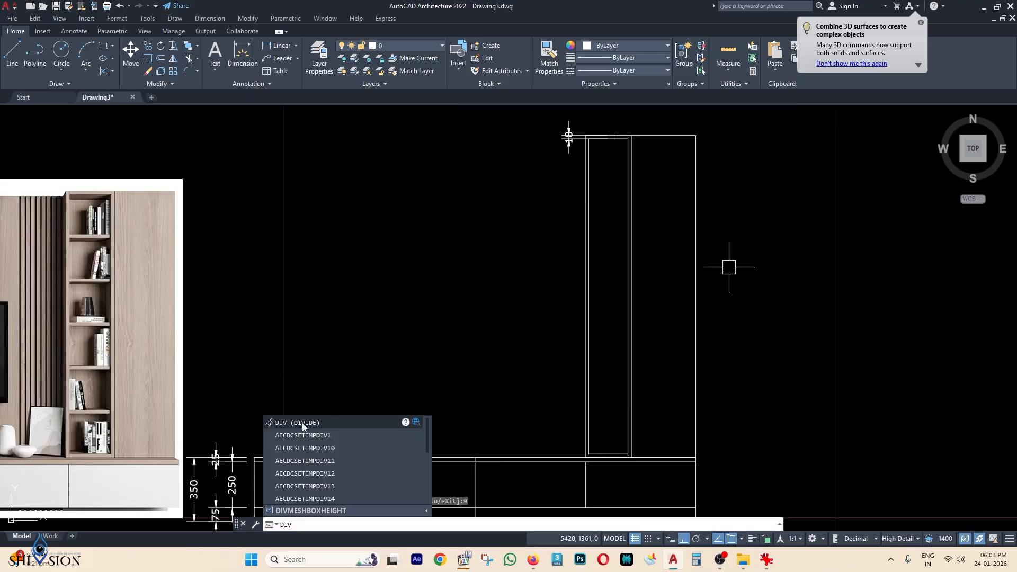
left_click(308, 423)
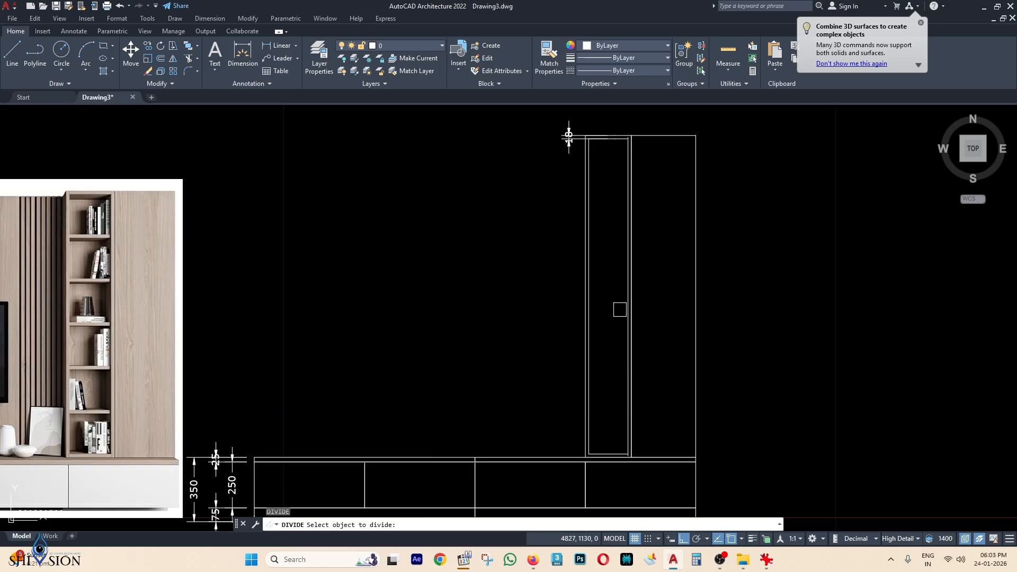
scroll(625, 292, "up", 2)
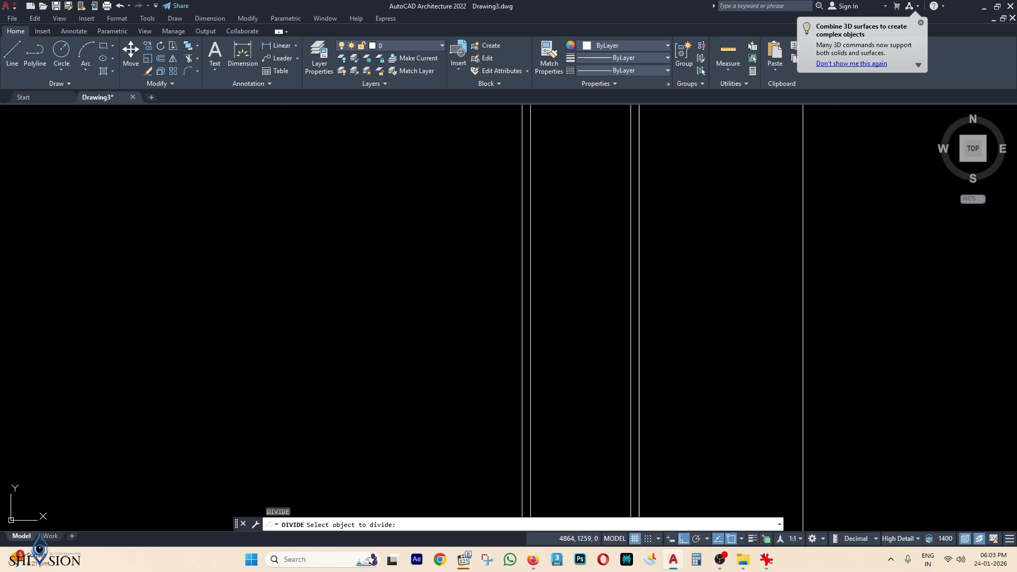
left_click(628, 285)
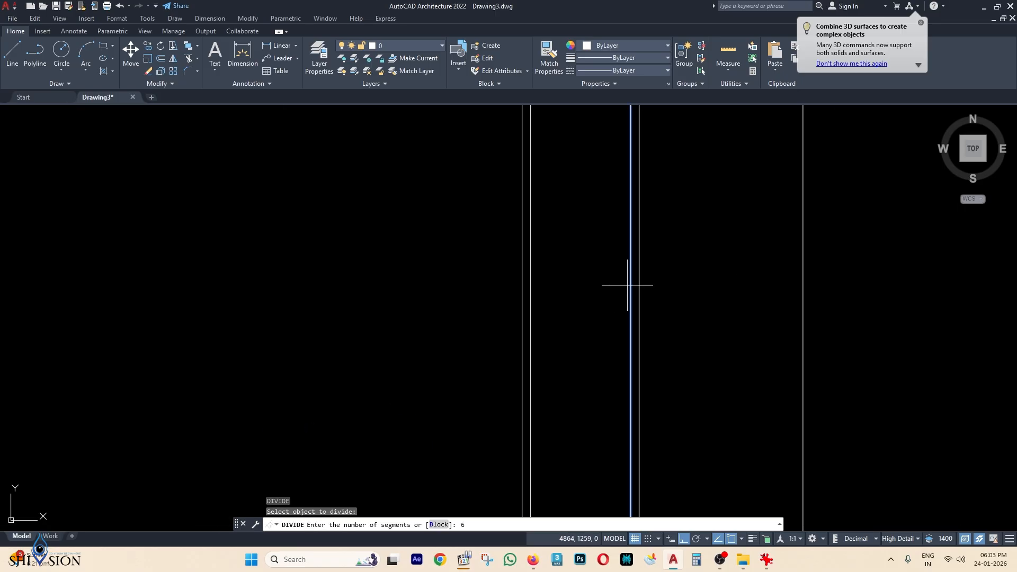
type("6")
key("Return")
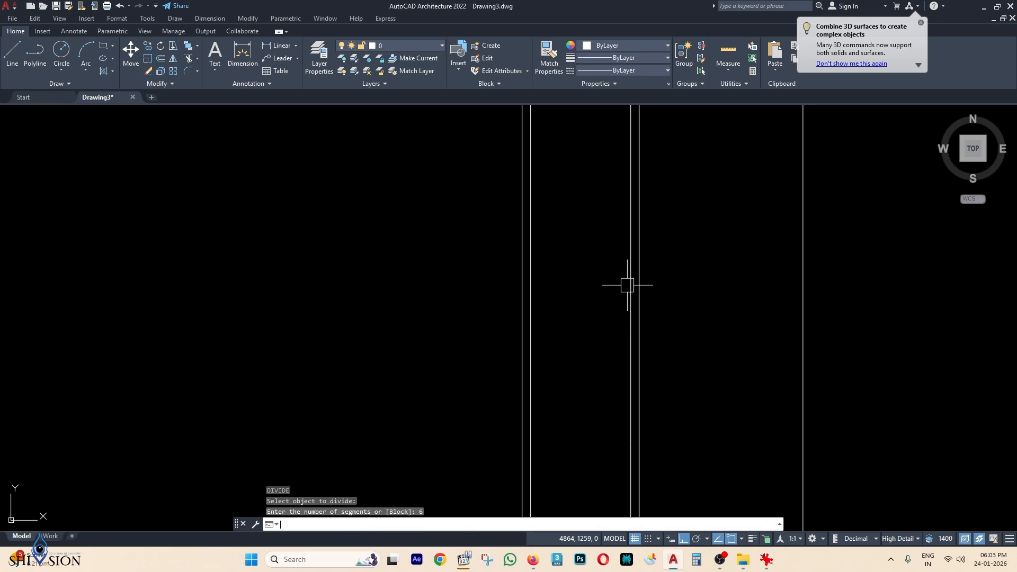
Set the point style to plus-shaped markers.
scroll(652, 270, "down", 3)
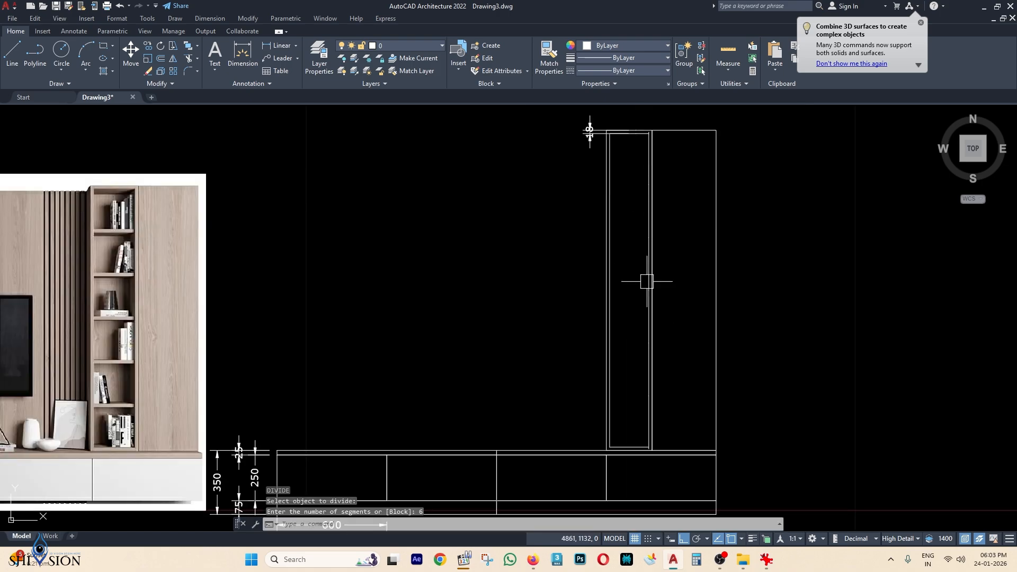
left_click(122, 20)
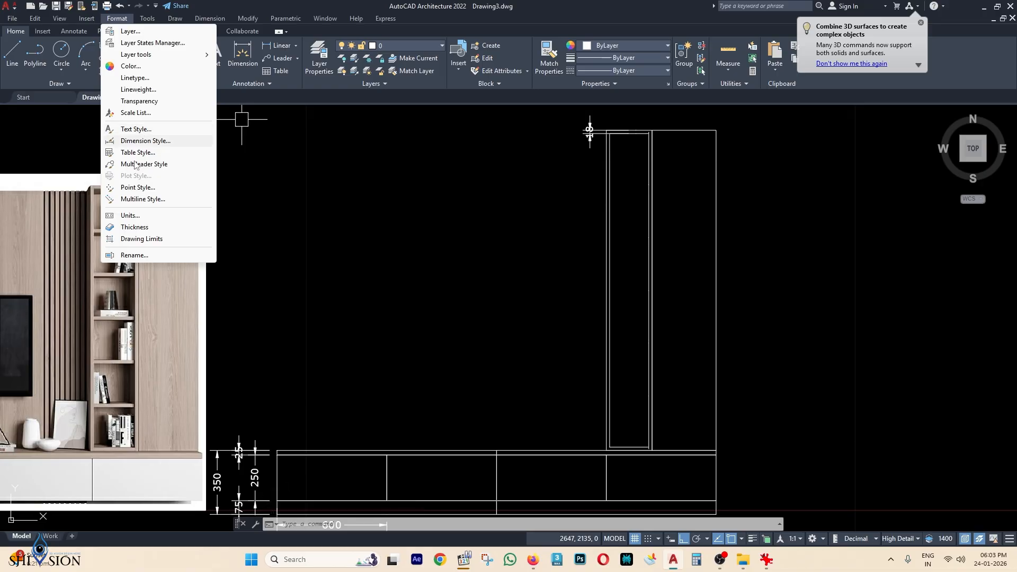
left_click(137, 189)
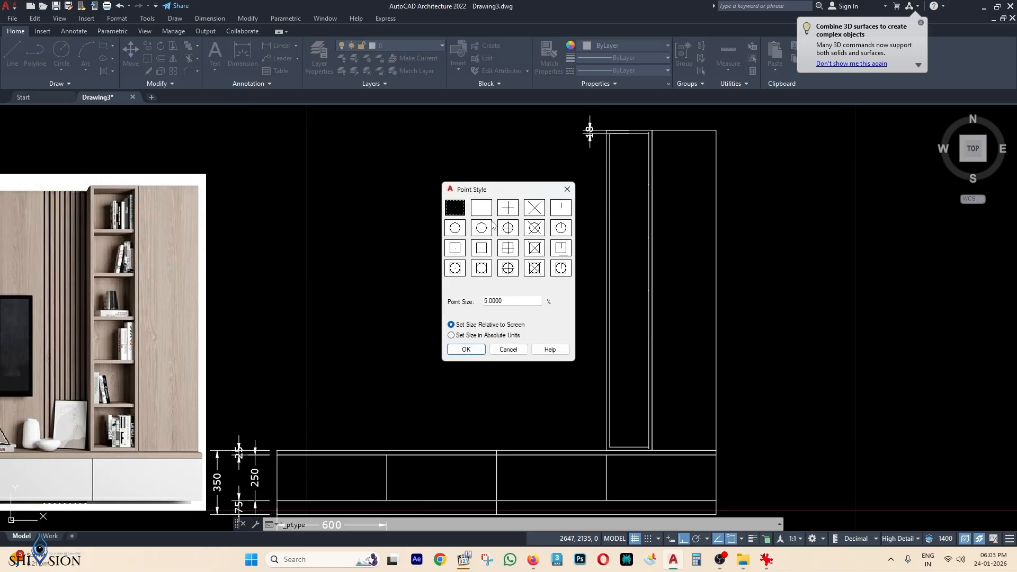
left_click(509, 210)
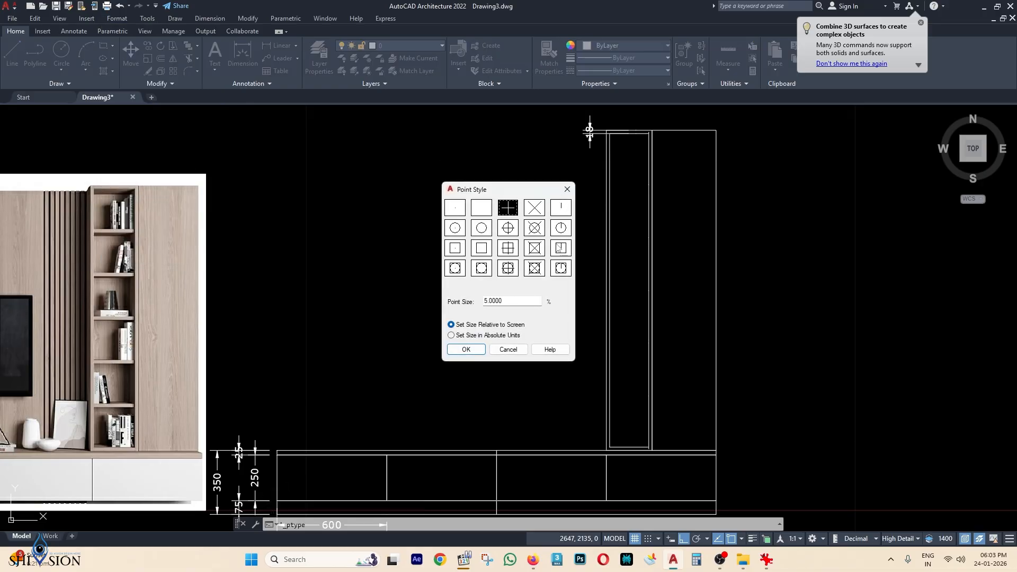
left_click(472, 351)
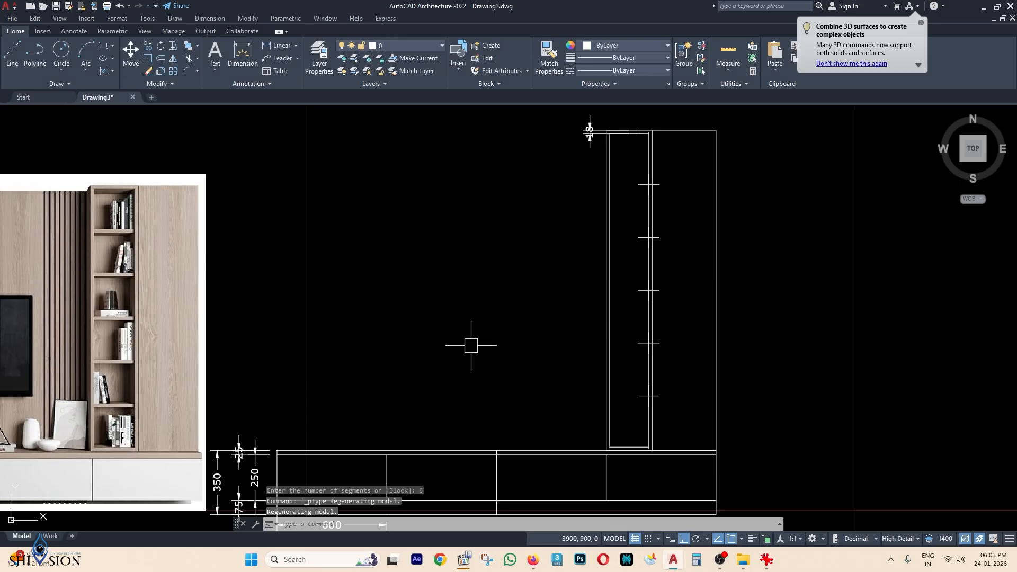
Colour the five division points magenta.
left_click(642, 159)
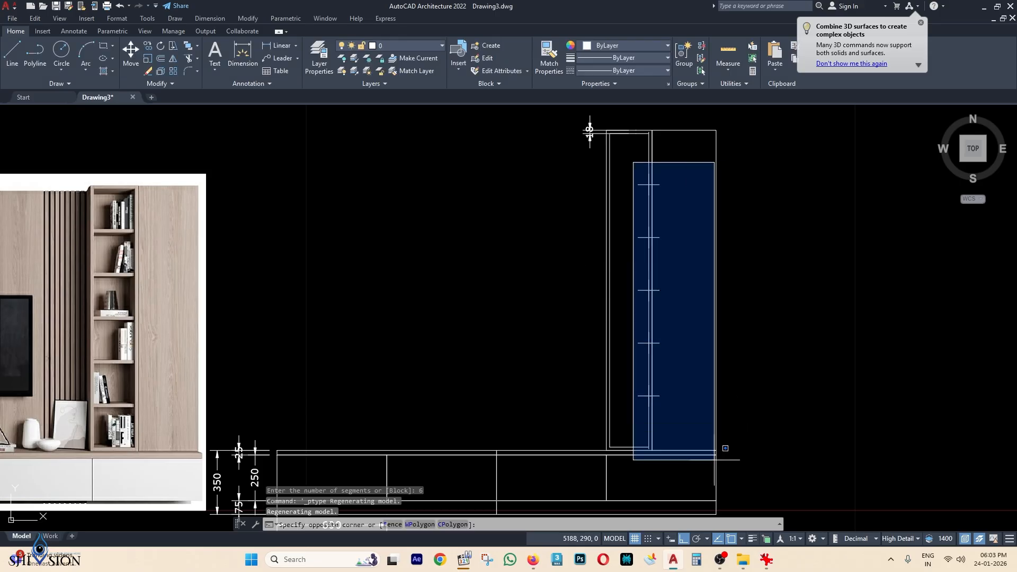
left_click(720, 446)
left_click(642, 46)
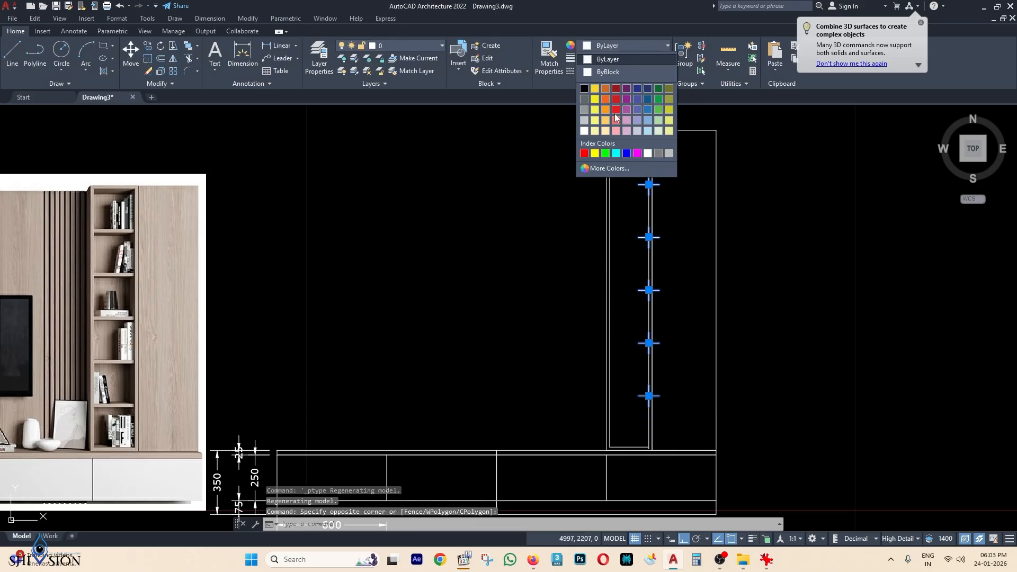
left_click(637, 153)
key("Escape")
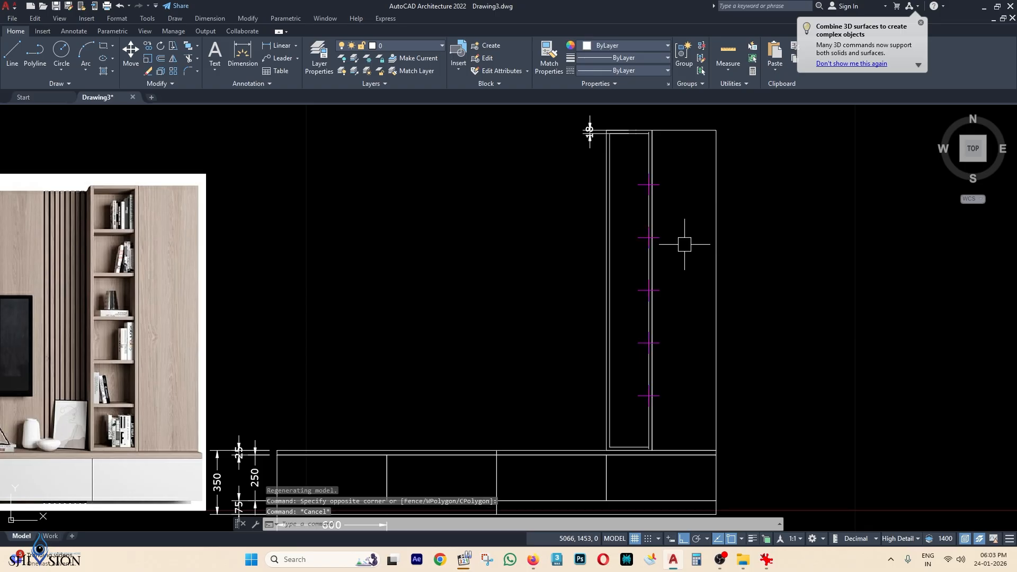
scroll(657, 255, "up", 4)
Take a trial linear measurement of the door's inner top line, then cancel it.
scroll(613, 202, "up", 2)
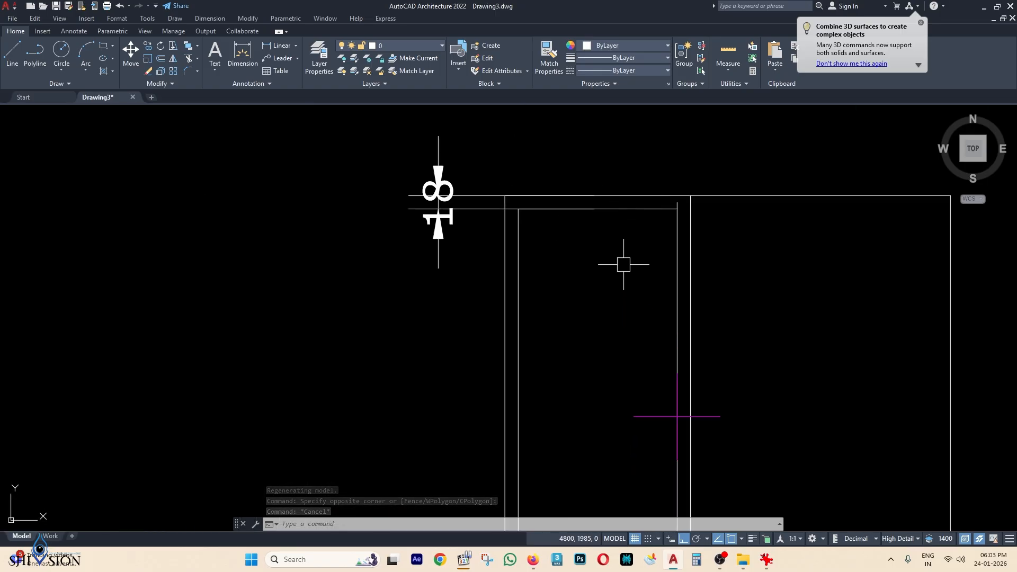
type("DLI")
key("Return")
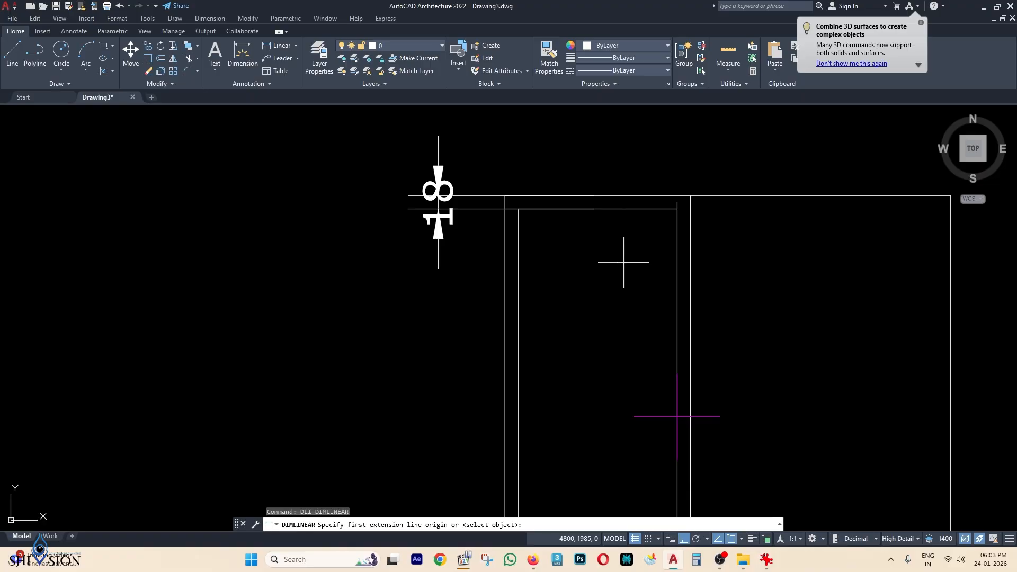
key("Return")
left_click(623, 209)
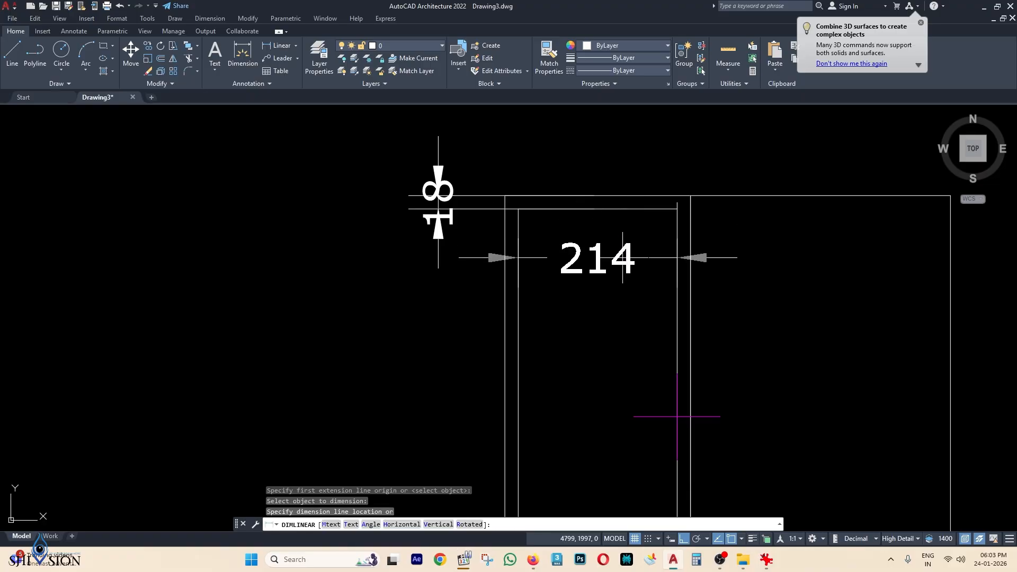
key("Escape")
middle_click_drag(651, 330, 658, 265)
Draw a 214 × 18 shelf rectangle beside the cabinet with RECTANG.
type("R")
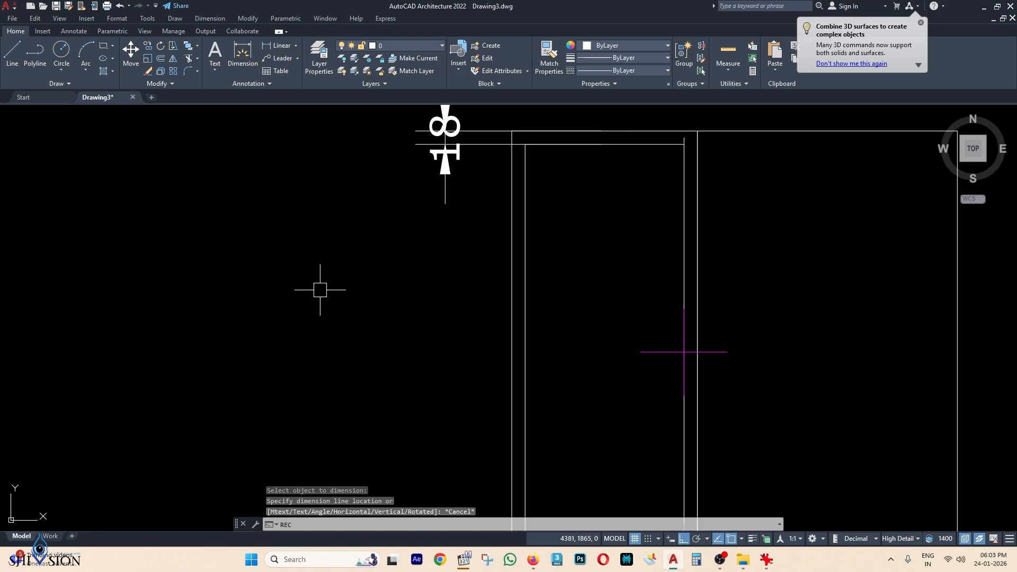
type("EC")
key("Return")
left_click(285, 268)
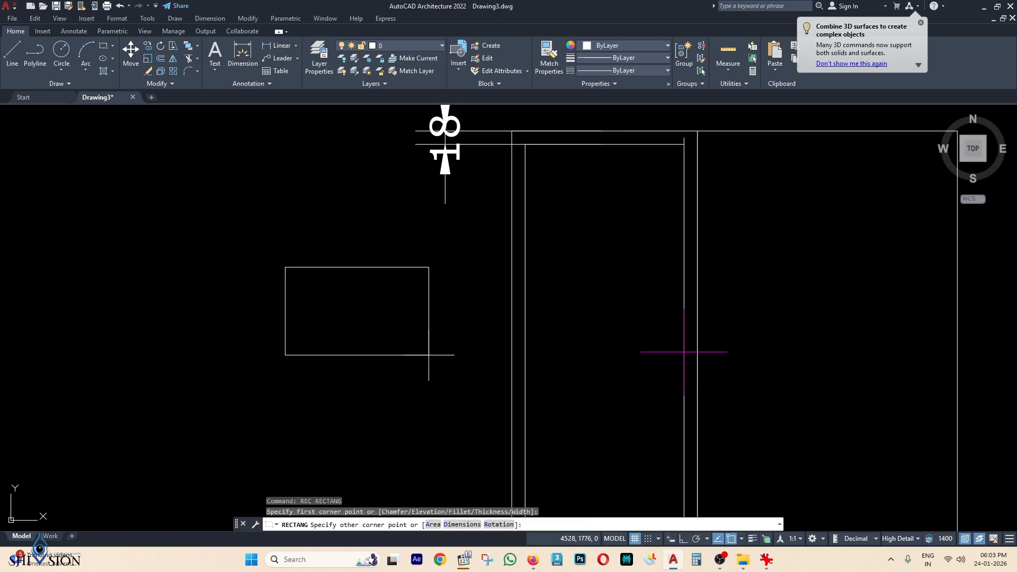
type("D")
key("Return")
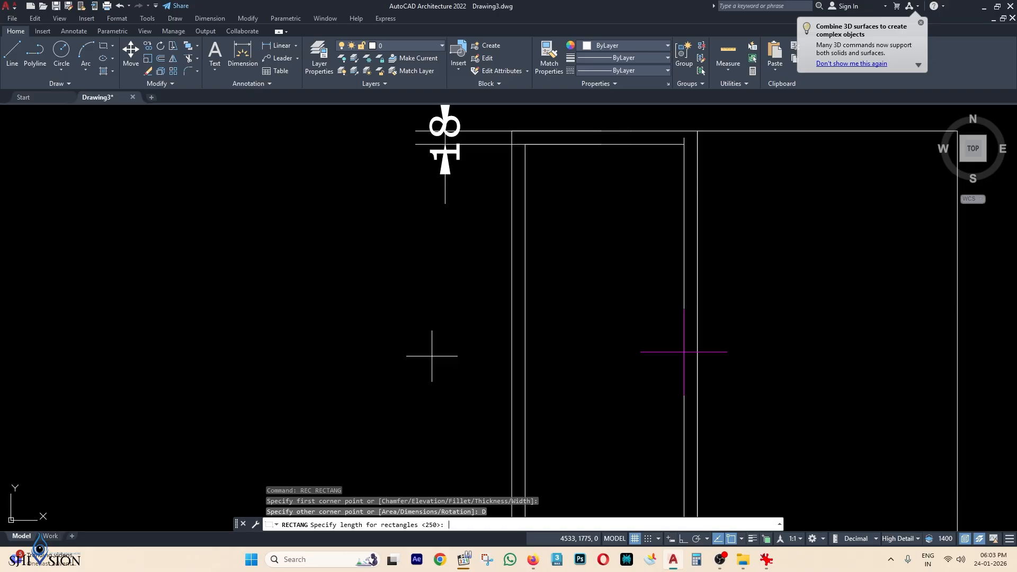
type("214")
key("Return")
type("18")
key("Return")
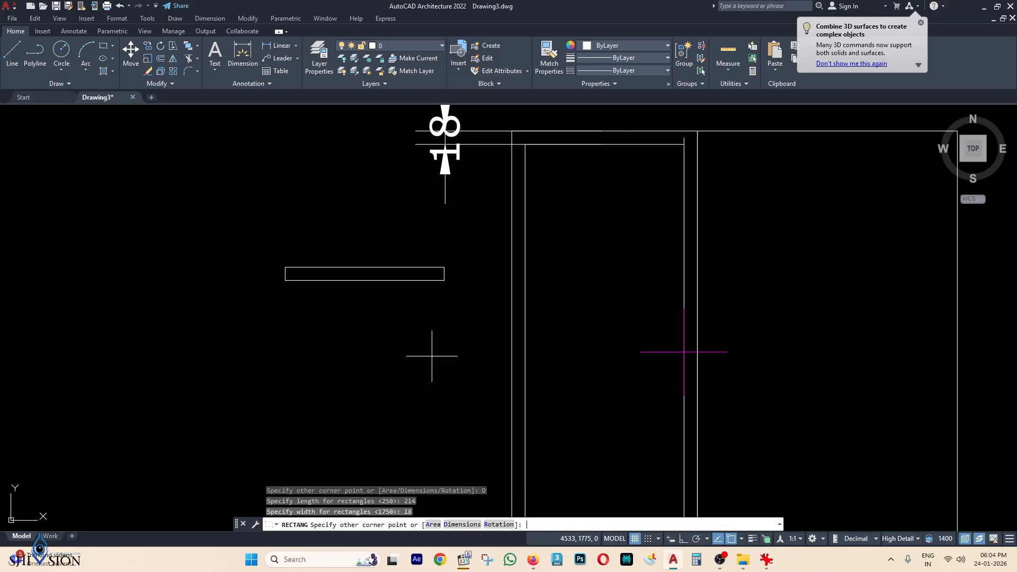
left_click(443, 352)
Copy the shelf from its right midpoint into the first marker of the side cabinet.
scroll(463, 256, "up", 2)
left_click(463, 257)
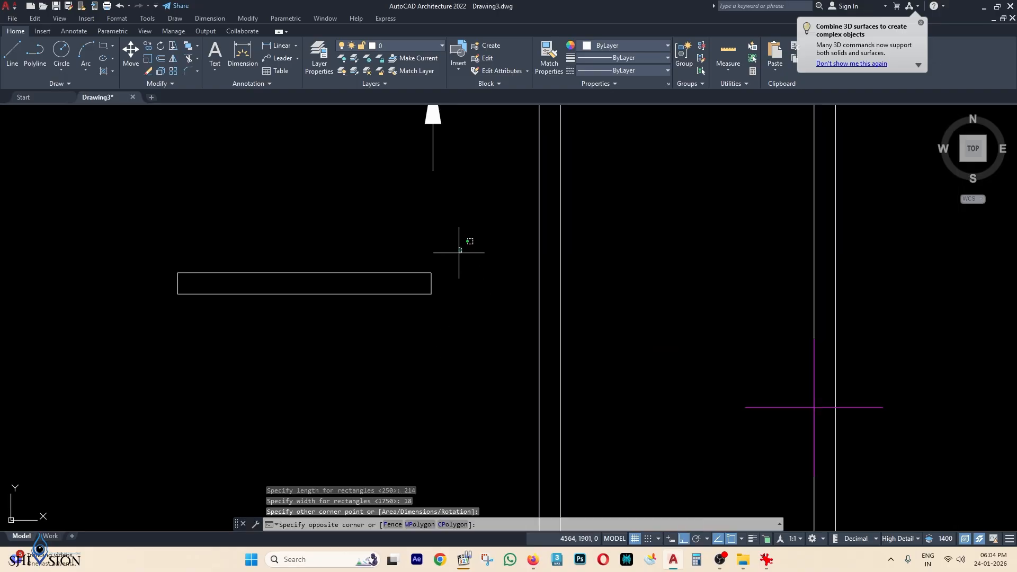
left_click(404, 316)
type("c")
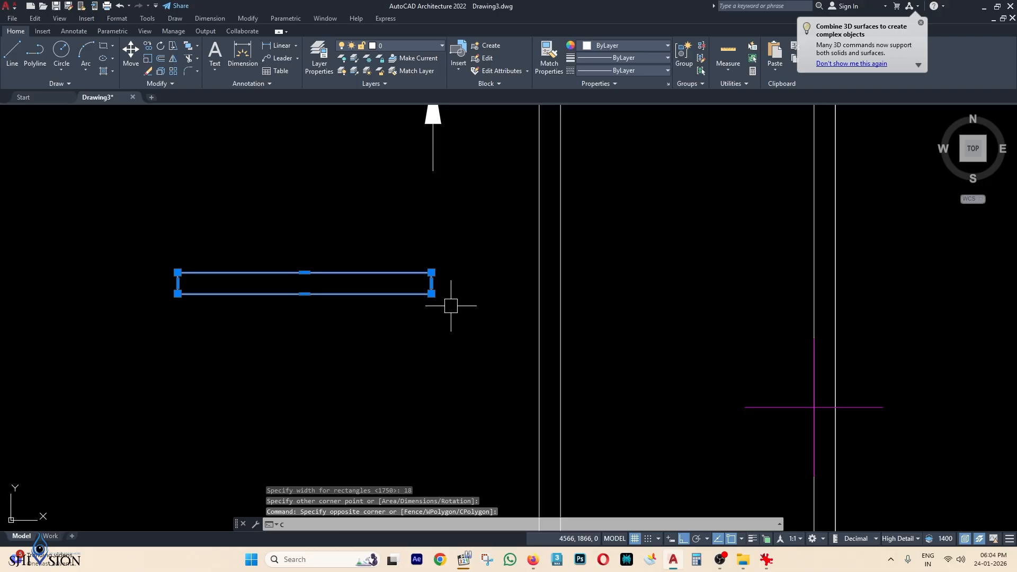
type("o")
key("Return")
scroll(456, 282, "up", 2)
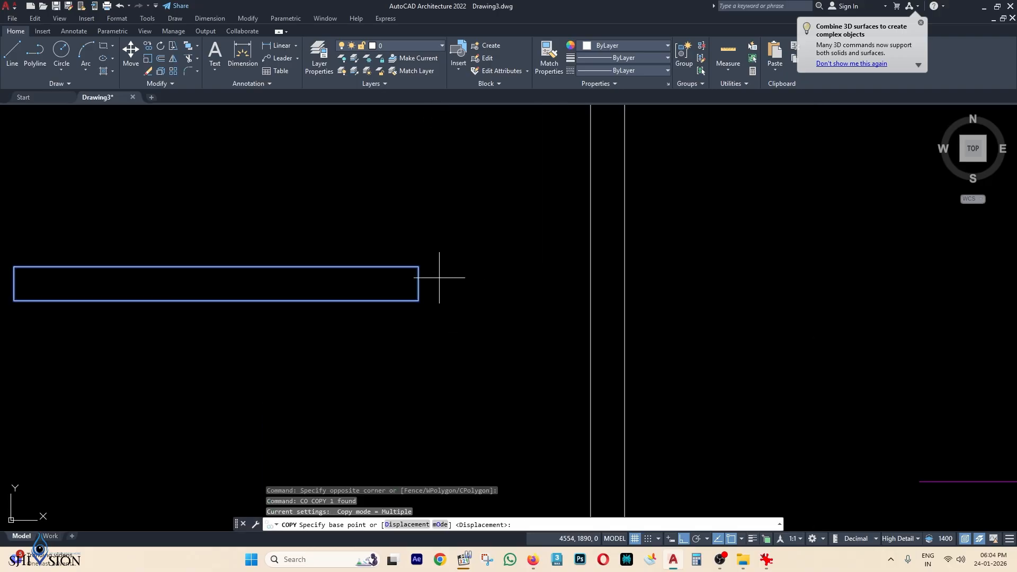
left_click(418, 283)
scroll(419, 283, "down", 6)
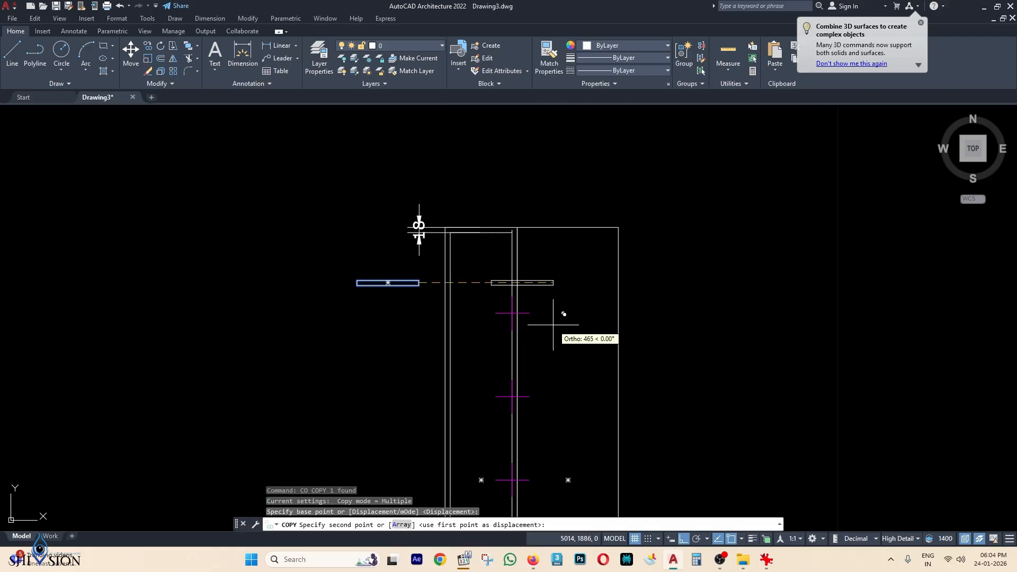
scroll(519, 318, "up", 4)
left_click(514, 309)
Place further shelf copies at each lower marker down to the lowest shelf.
scroll(524, 305, "down", 2)
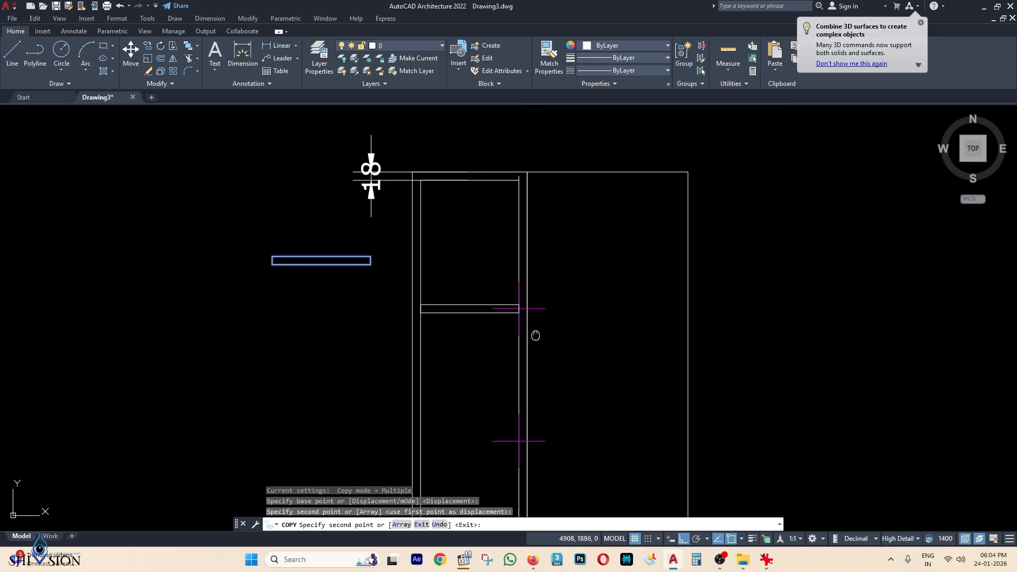
middle_click_drag(536, 336, 550, 224)
left_click(533, 327)
middle_click_drag(535, 328, 587, 201)
left_click(555, 321)
scroll(565, 301, "up", 2)
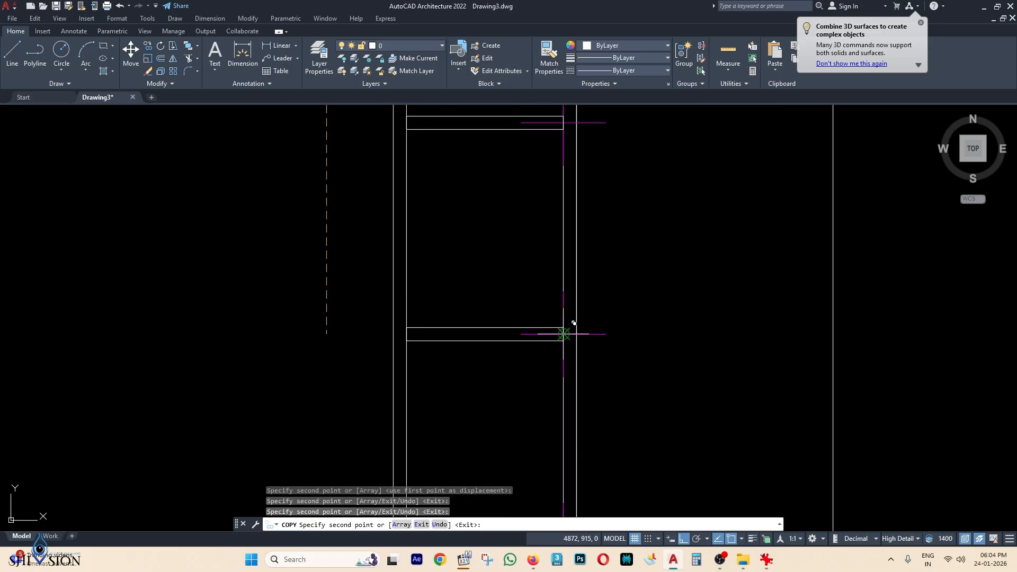
left_click(572, 323)
scroll(573, 321, "down", 4)
middle_click_drag(574, 320, 576, 226)
scroll(576, 303, "up", 2)
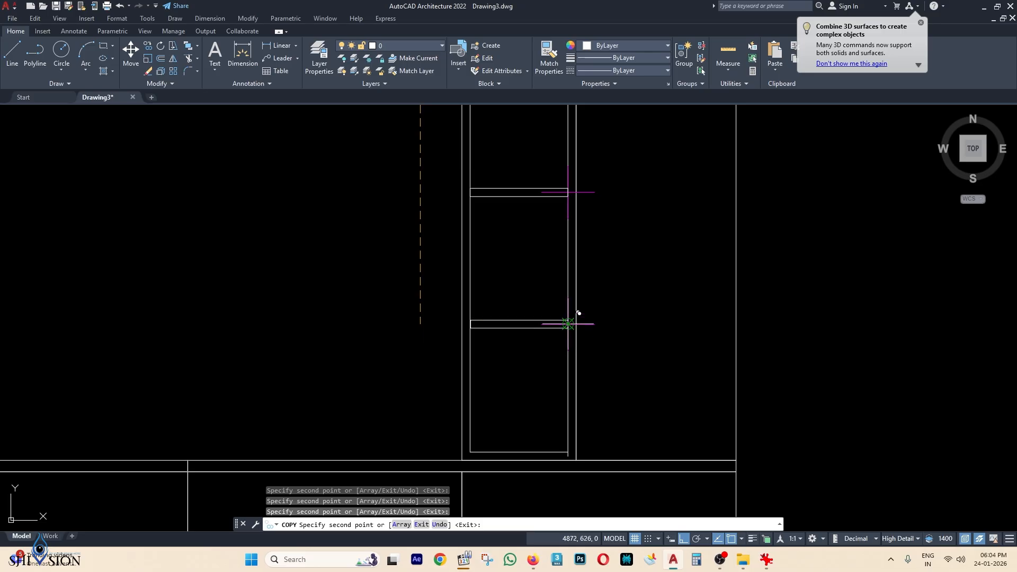
left_click(577, 317)
key("Escape")
Delete the two stray short lines near the side cabinet.
scroll(583, 318, "down", 4)
scroll(586, 292, "down", 2)
middle_click_drag(583, 287, 579, 334)
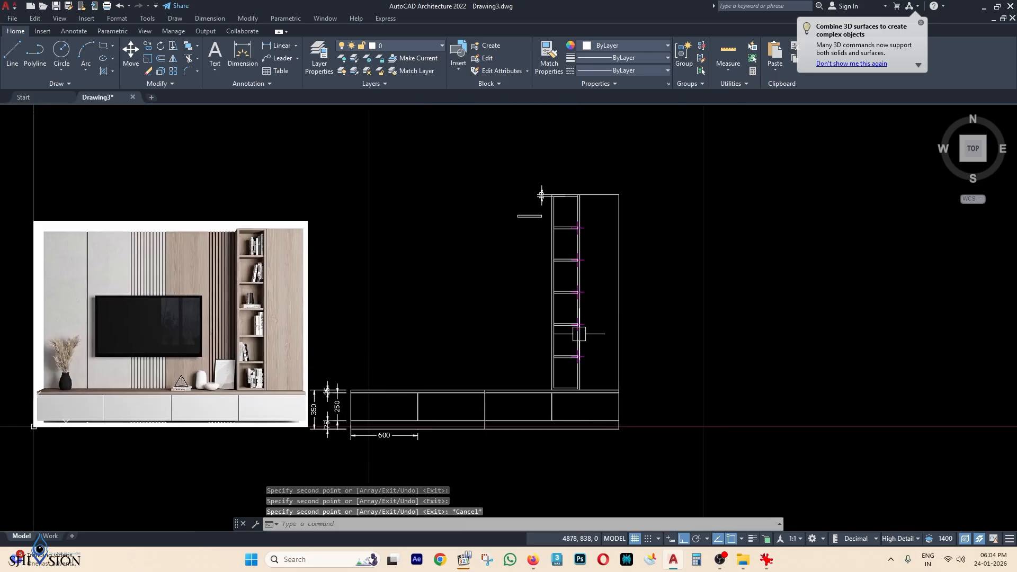
scroll(543, 180, "up", 2)
left_click(545, 159)
left_click(491, 272)
key("Delete")
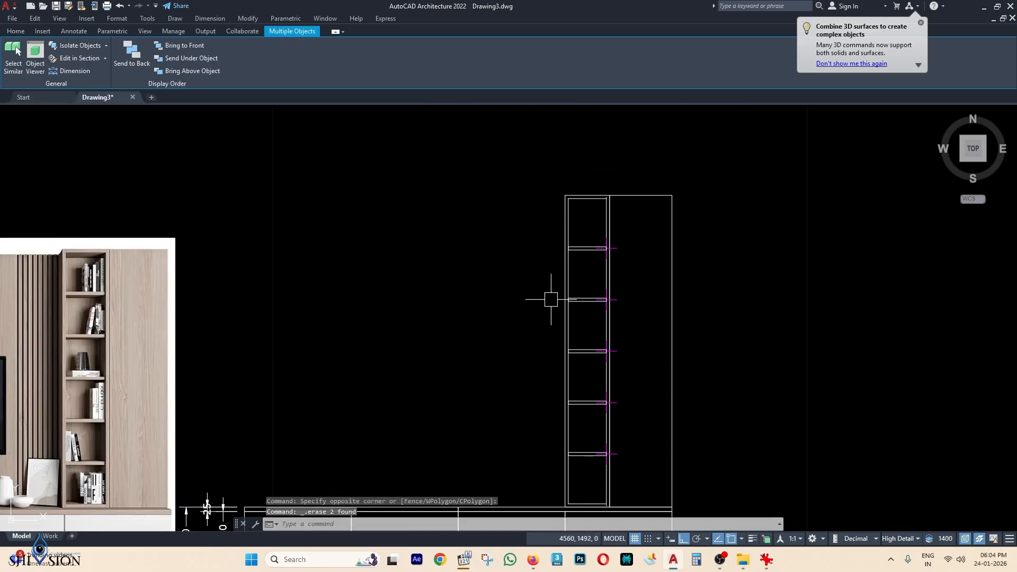
Erase the five magenta shelf marker lines.
left_click(580, 214)
left_click(663, 503)
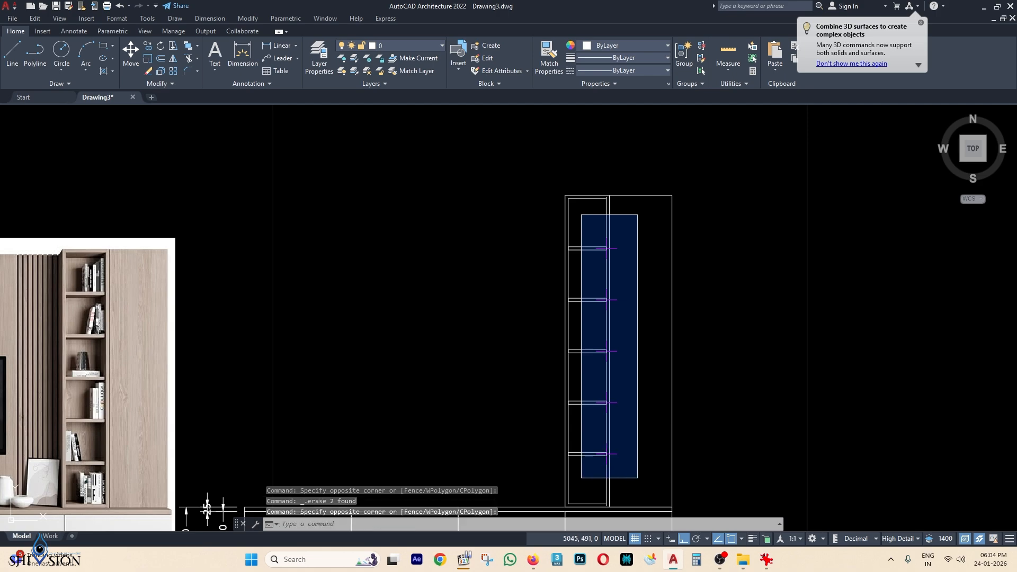
key("Delete")
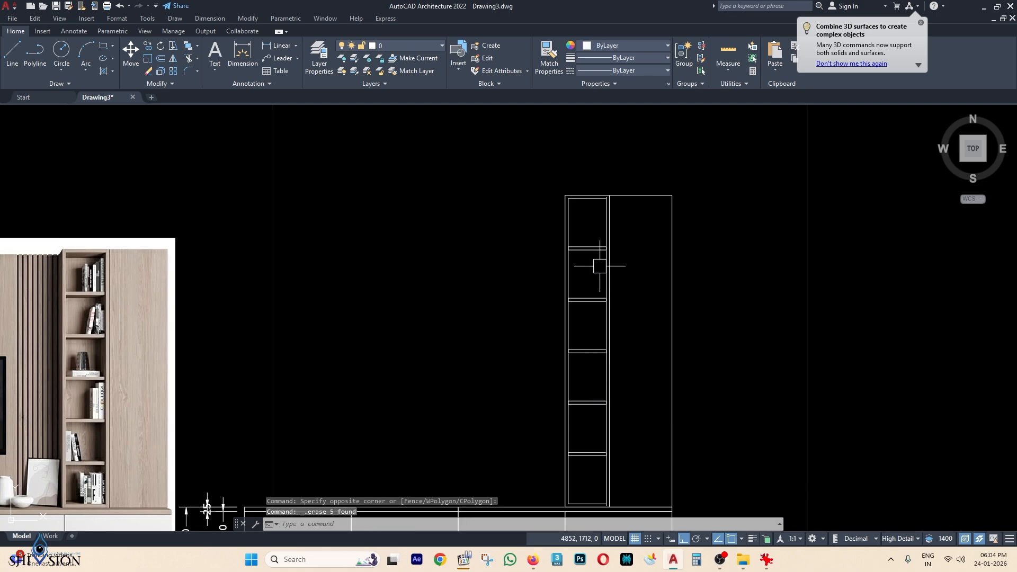
middle_click_drag(594, 244, 617, 300)
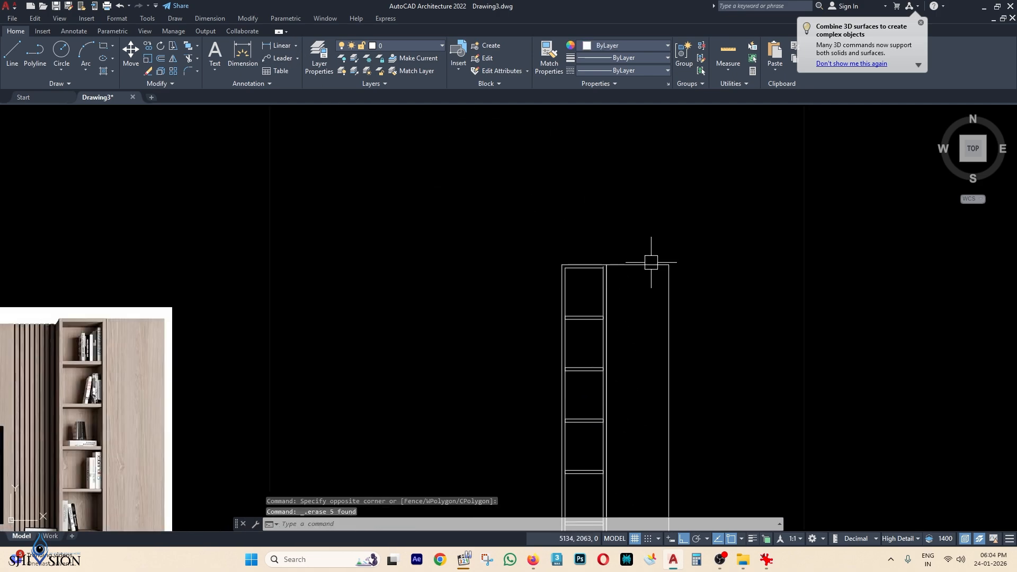
middle_click_drag(652, 261, 645, 234)
Add 271 dimensions for the top shelf spaces, left of the side cabinet.
type("DLI")
key("Return")
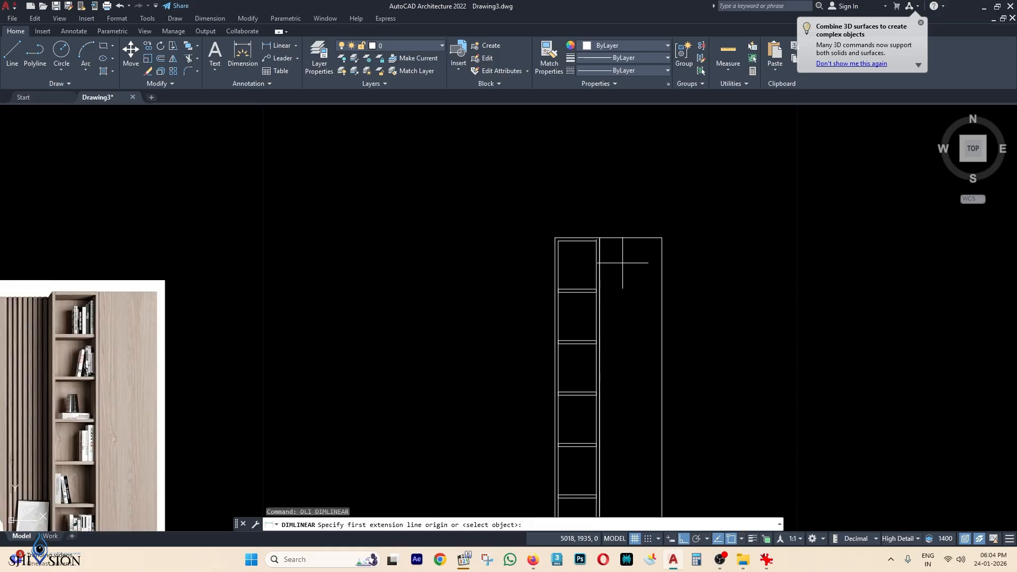
scroll(569, 247, "up", 4)
left_click(544, 229)
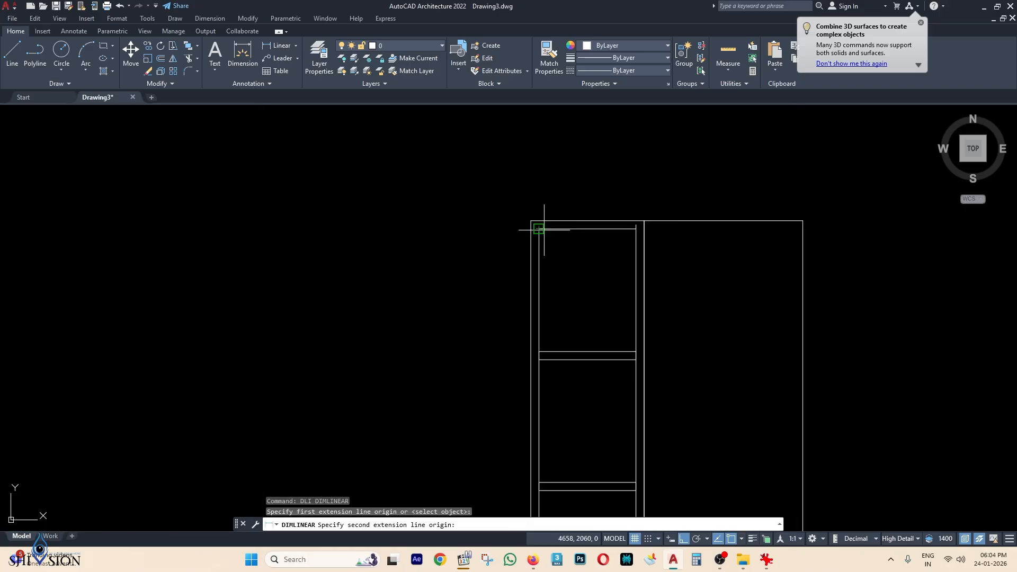
left_click(538, 352)
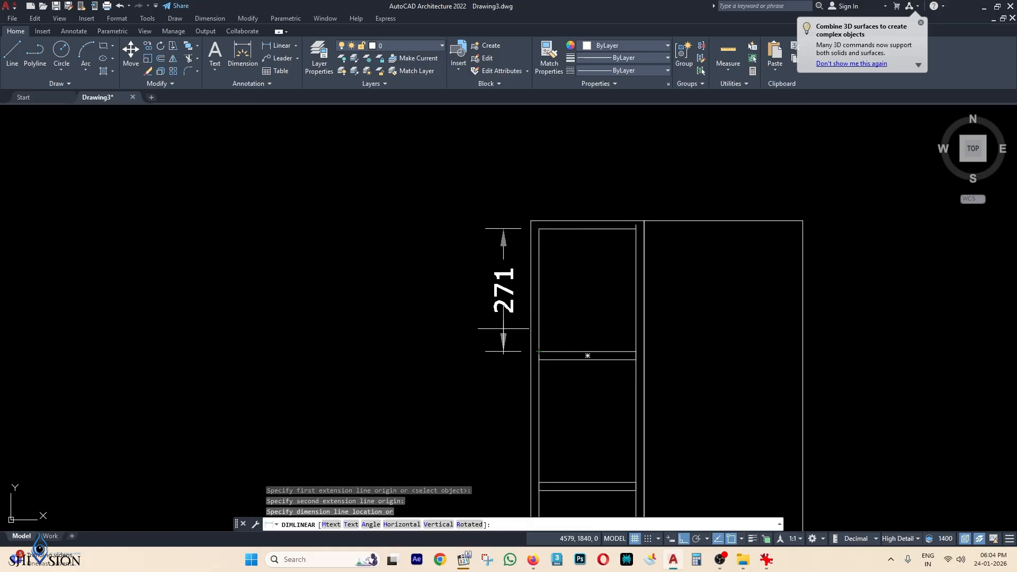
left_click(503, 327)
middle_click_drag(559, 343, 560, 313)
key("space")
left_click(541, 330)
left_click(541, 453)
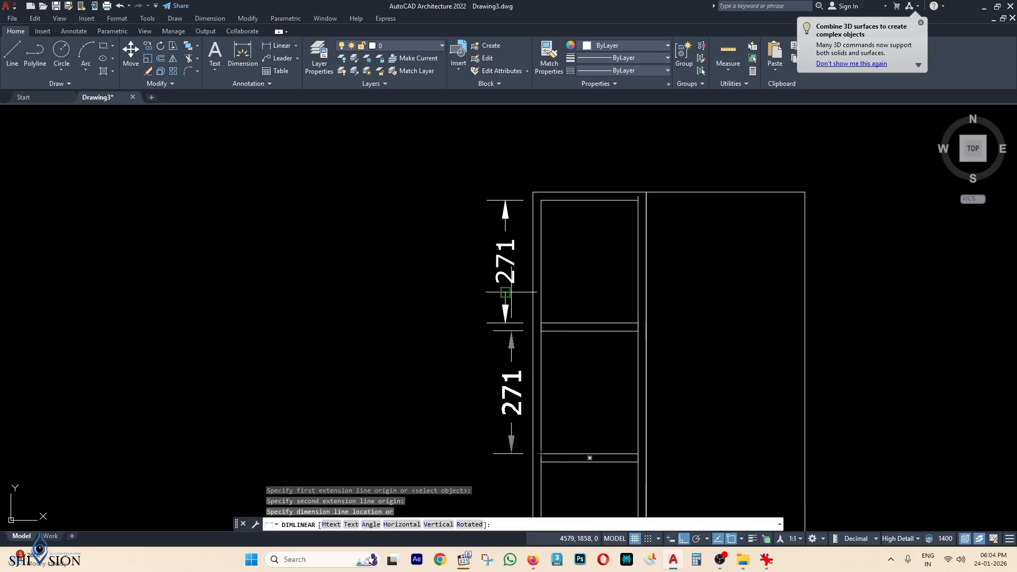
Add the remaining 271 shelf-space dimensions down to the bottom shelf.
left_click(505, 293)
middle_click_drag(565, 424, 567, 249)
key("space")
left_click(505, 239)
key("space")
left_click(550, 270)
left_click(550, 468)
left_click(491, 313)
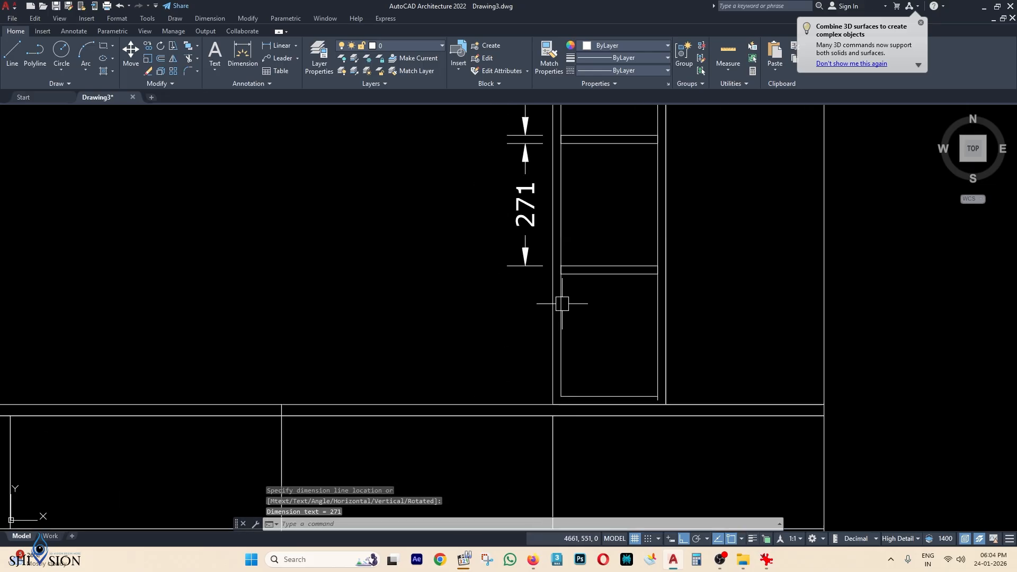
key("space")
left_click(561, 251)
left_click(561, 446)
Extend the right and left inner vertical lines down to the base.
middle_click_drag(709, 446, 704, 354)
scroll(708, 354, "up", 4)
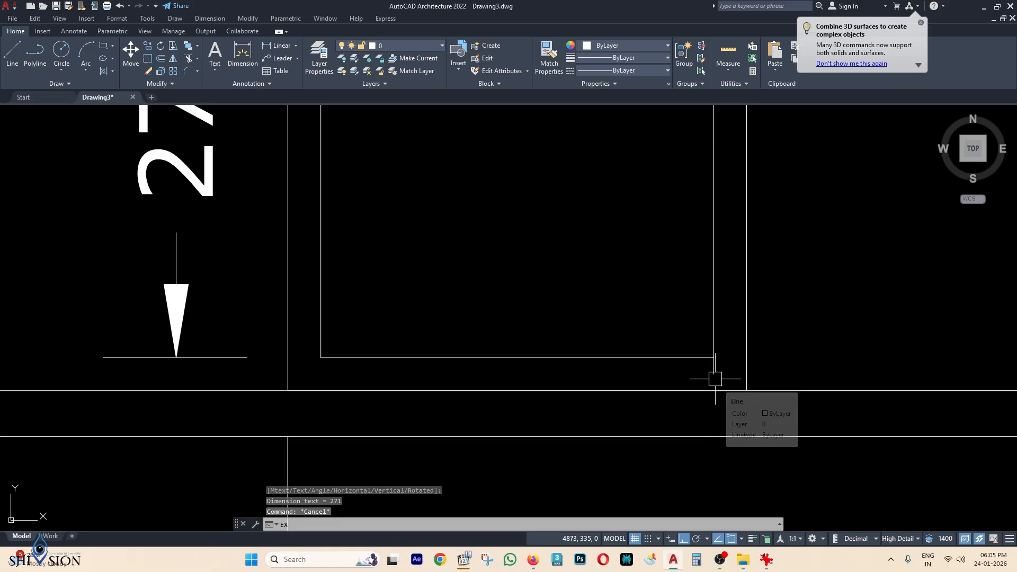
key("space")
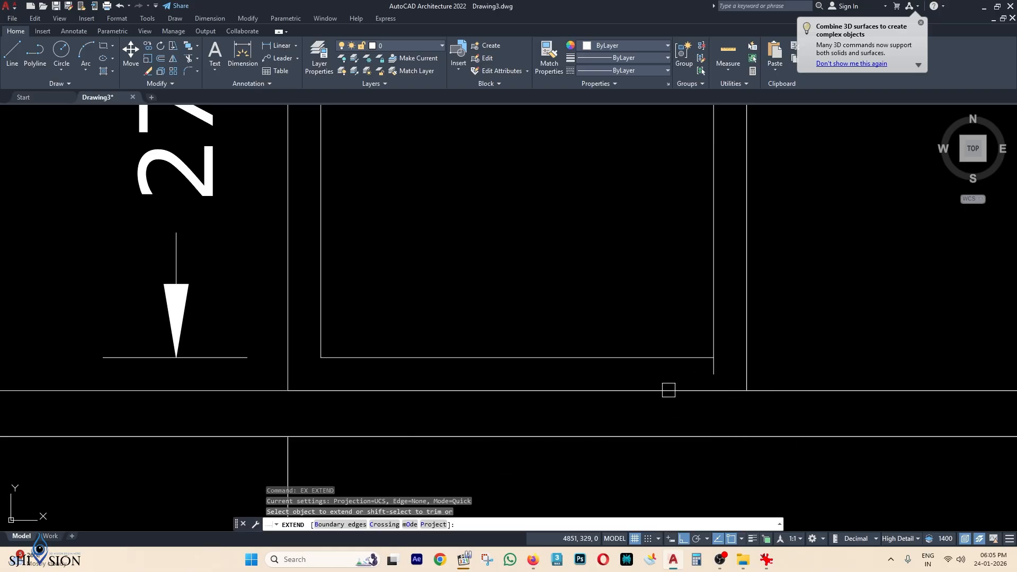
left_click(668, 391)
left_click(713, 369)
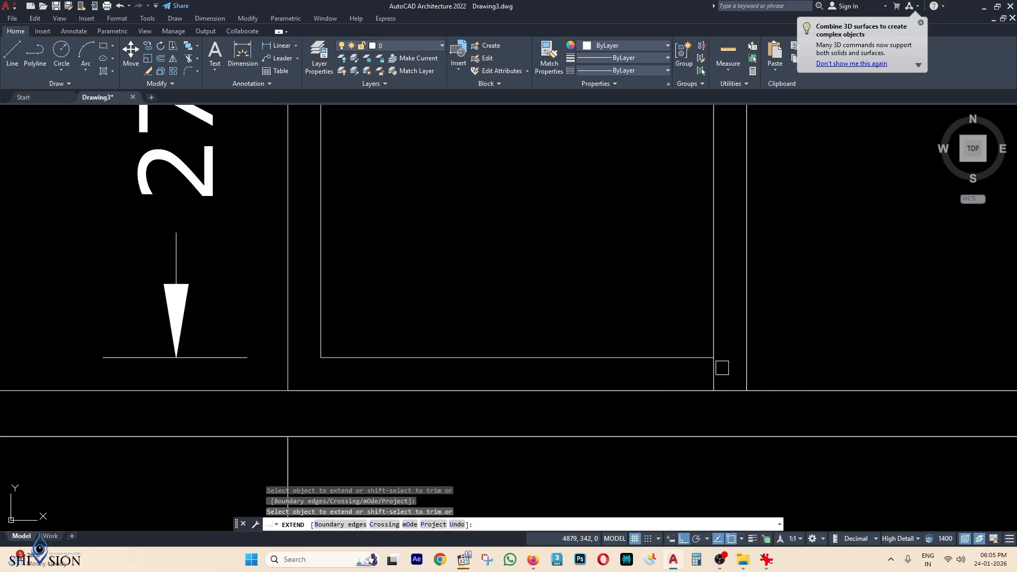
left_click(321, 332)
Extend the inner right vertical line up to the cabinet's top edge.
scroll(345, 332, "down", 8)
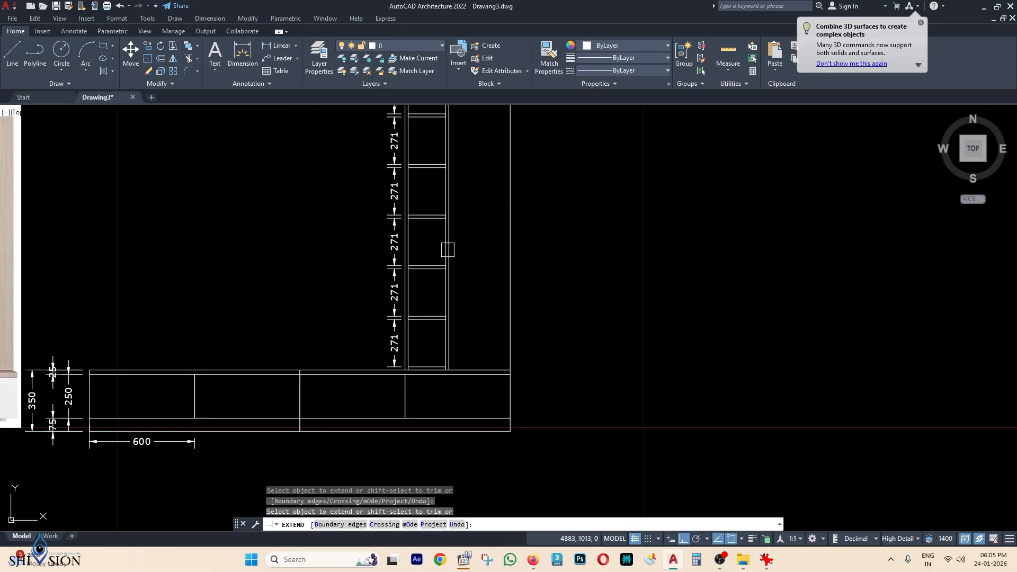
scroll(444, 306, "up", 1)
scroll(406, 196, "up", 6)
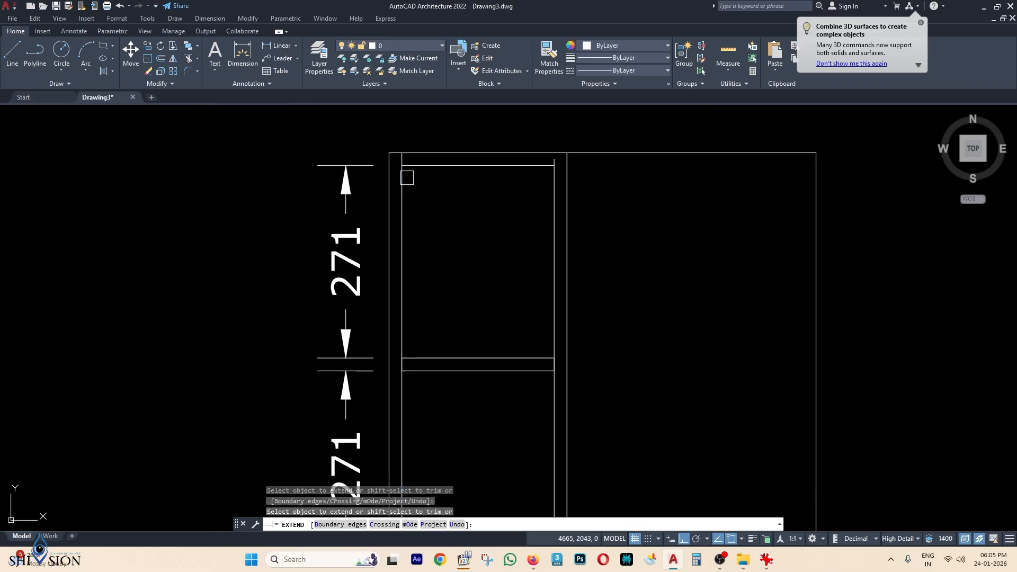
scroll(543, 165, "up", 2)
left_click(567, 177)
scroll(567, 188, "down", 6)
left_click(563, 202)
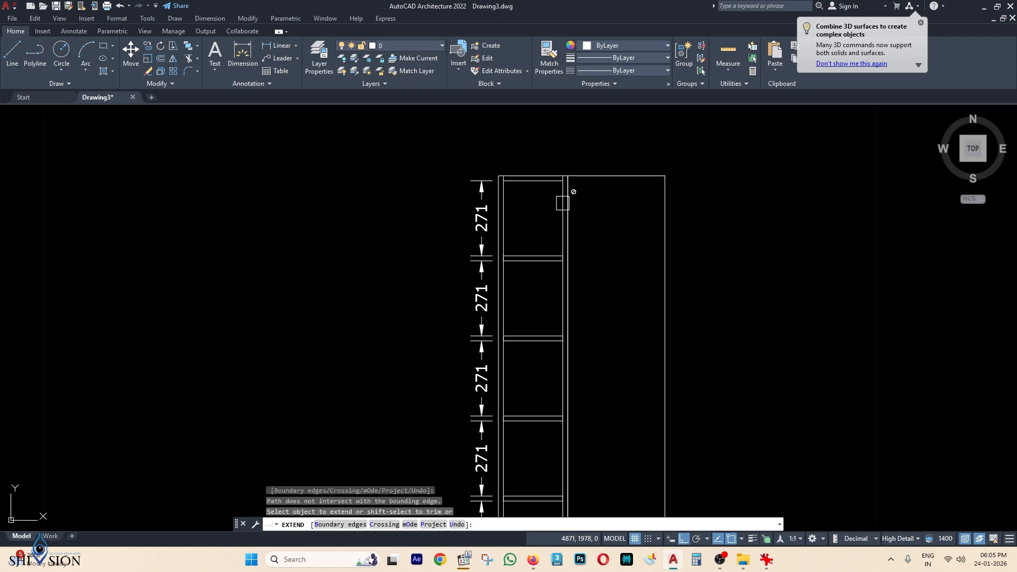
scroll(552, 266, "down", 2)
middle_click_drag(552, 267, 556, 173)
key("Escape")
Start a new linear dimension with DLI for the tall cabinet.
middle_click_drag(635, 371, 643, 392)
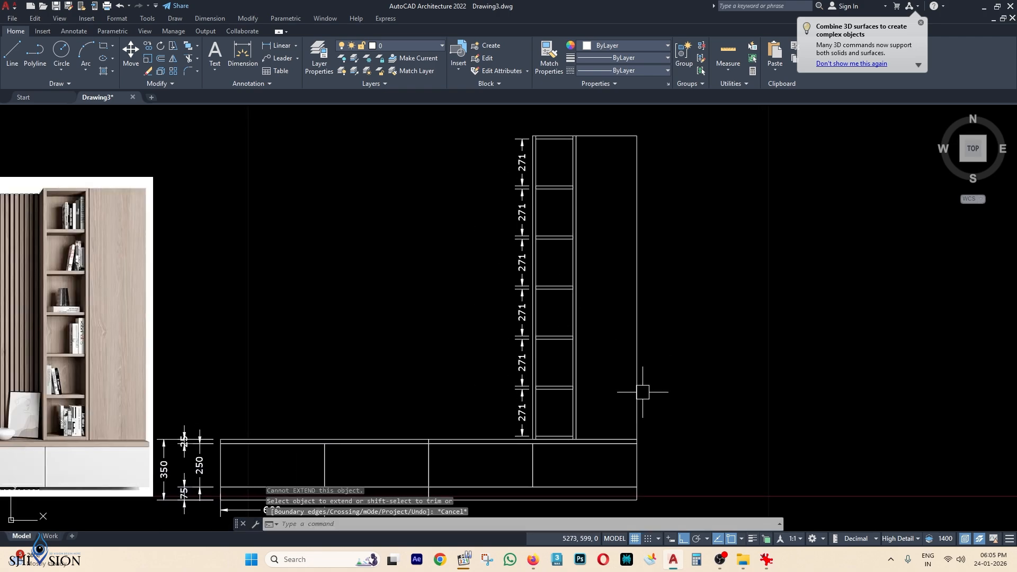
type("DLI")
key("Return")
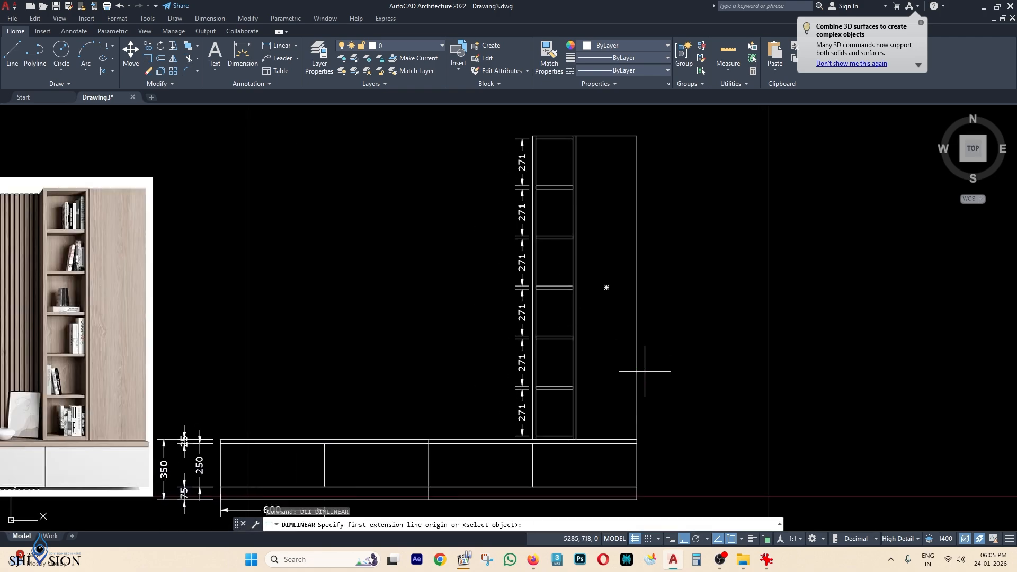
Dimension the tall cabinet's right edge as 1750.
mouse_move(661, 358)
middle_mouse_down()
mouse_move(742, 320)
mouse_move(711, 350)
middle_mouse_up()
key("Return")
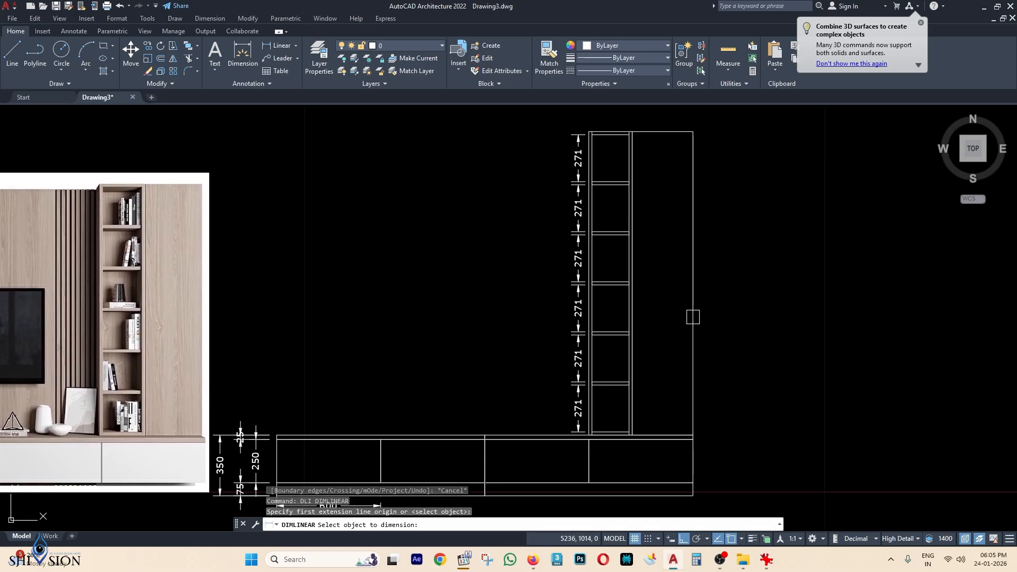
left_click(693, 316)
left_click(709, 305)
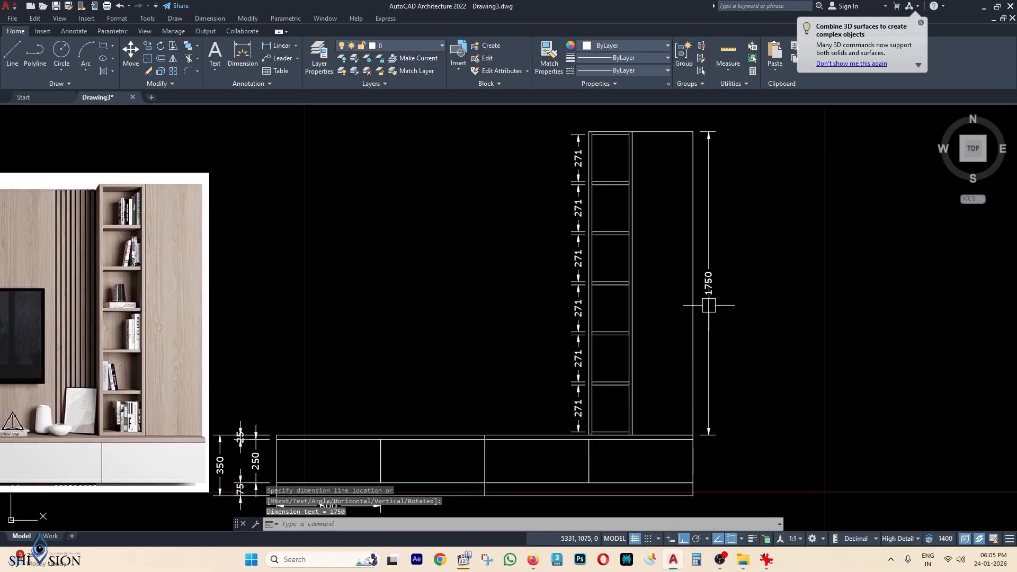
Dimension the unit's overall height, 2100, from top-right to bottom-right corner.
key("Return")
left_click(693, 131)
scroll(689, 254, "down", 3)
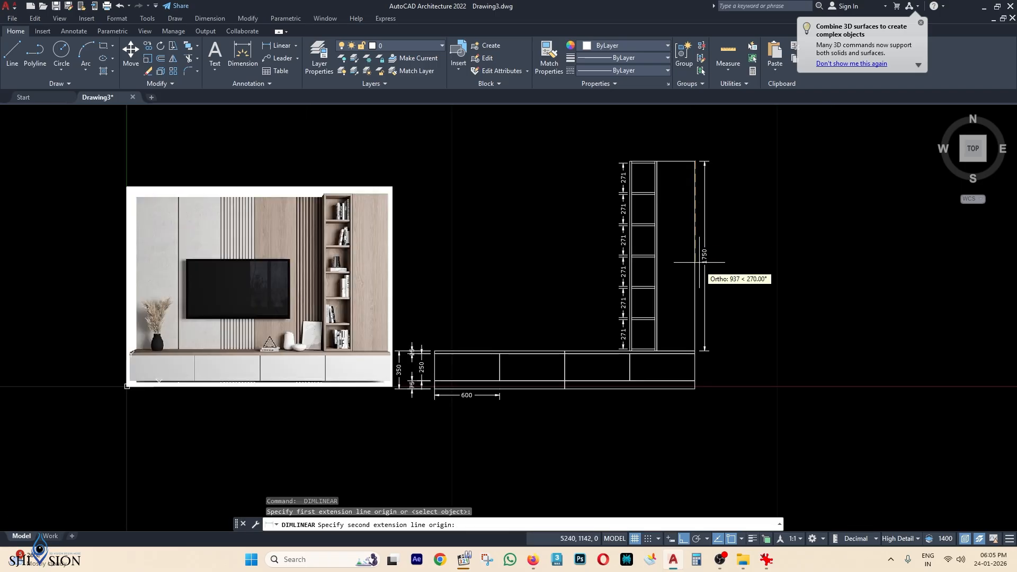
scroll(694, 384, "up", 5)
left_click(695, 389)
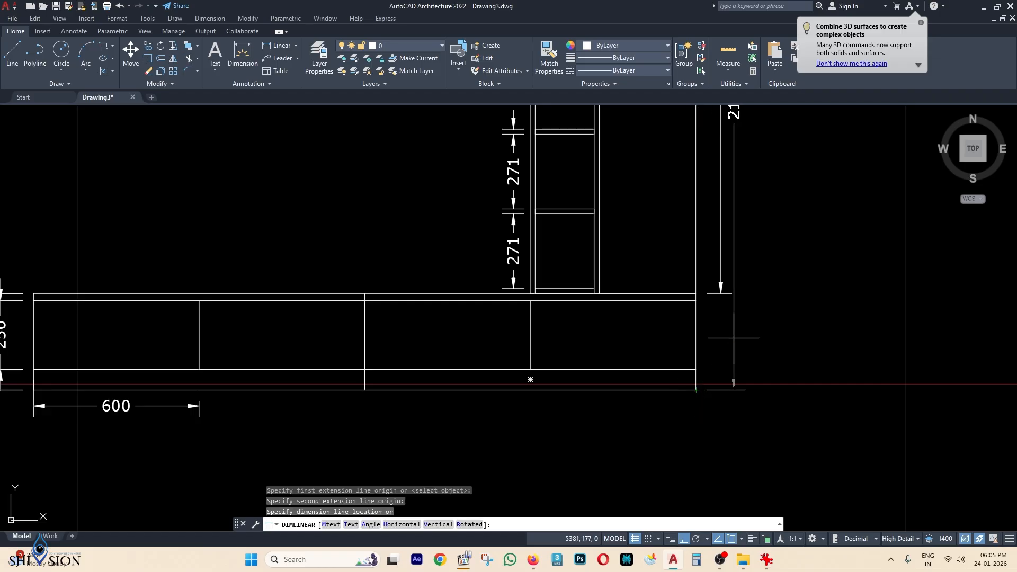
scroll(742, 297, "down", 3)
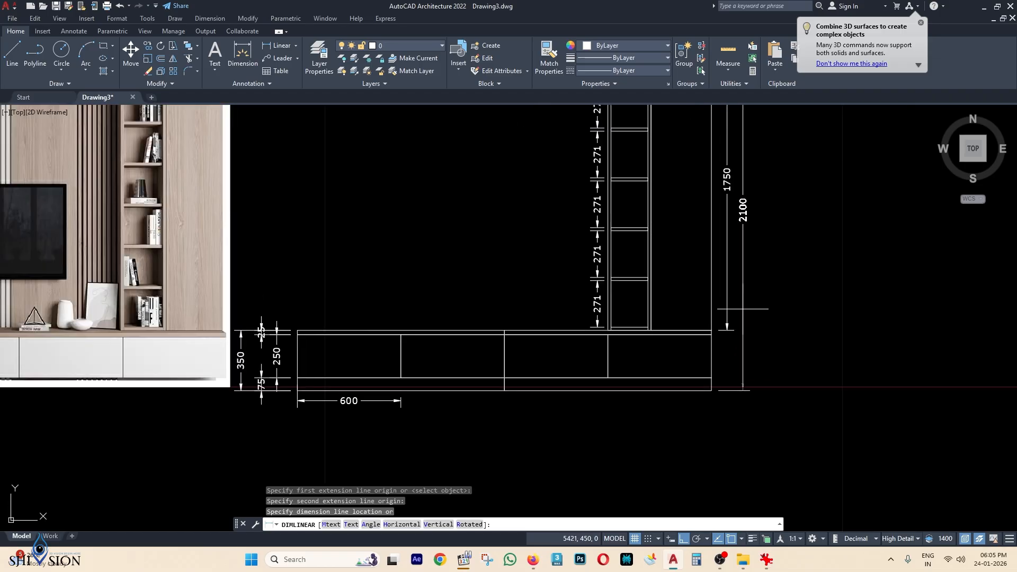
left_click(742, 310)
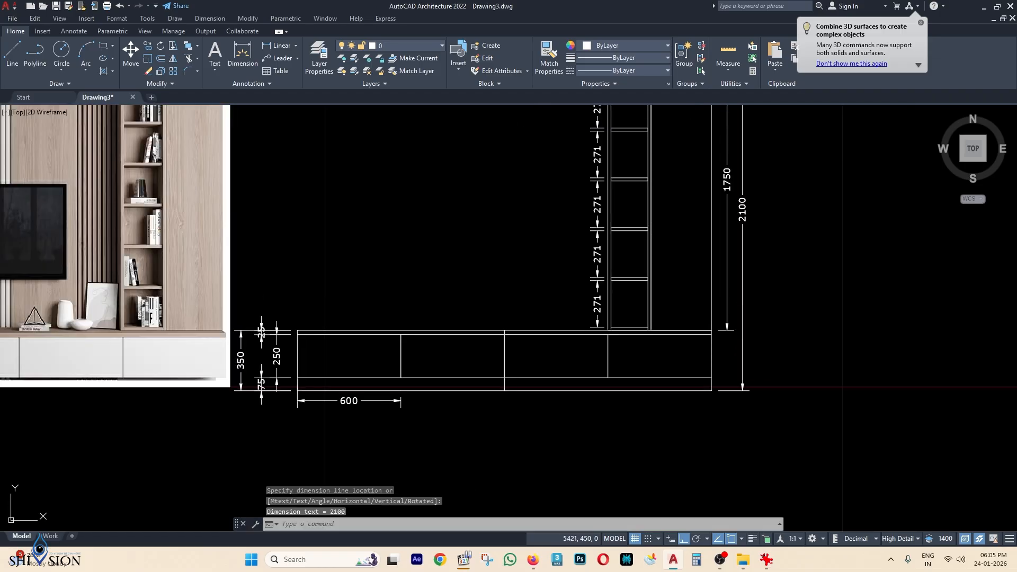
Relabel the 2100 dimension text as HEIGHT=2100.
double_click(742, 204)
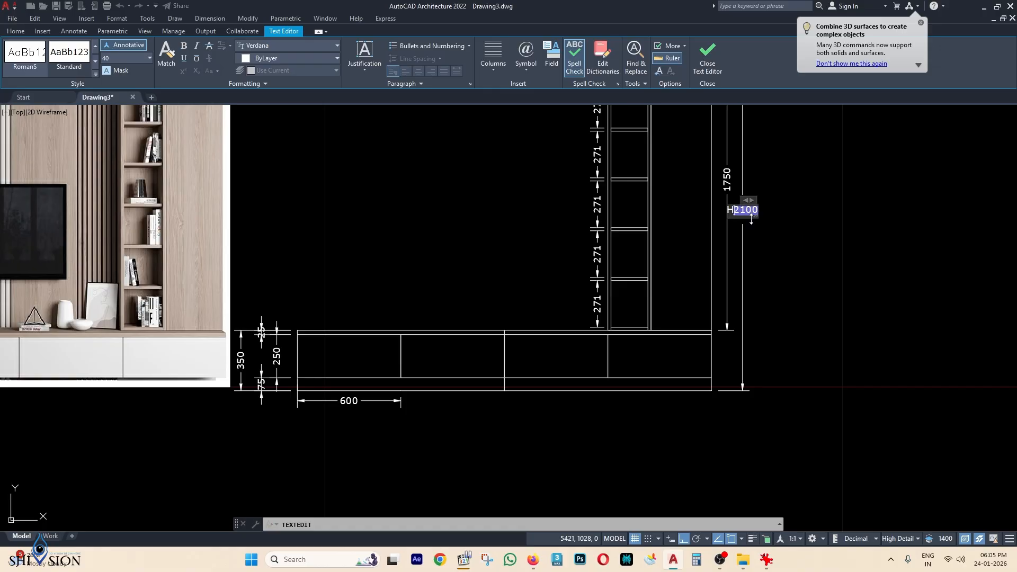
type("HEIGHT=")
left_click(839, 312)
key("Escape")
middle_click_drag(594, 347, 655, 299)
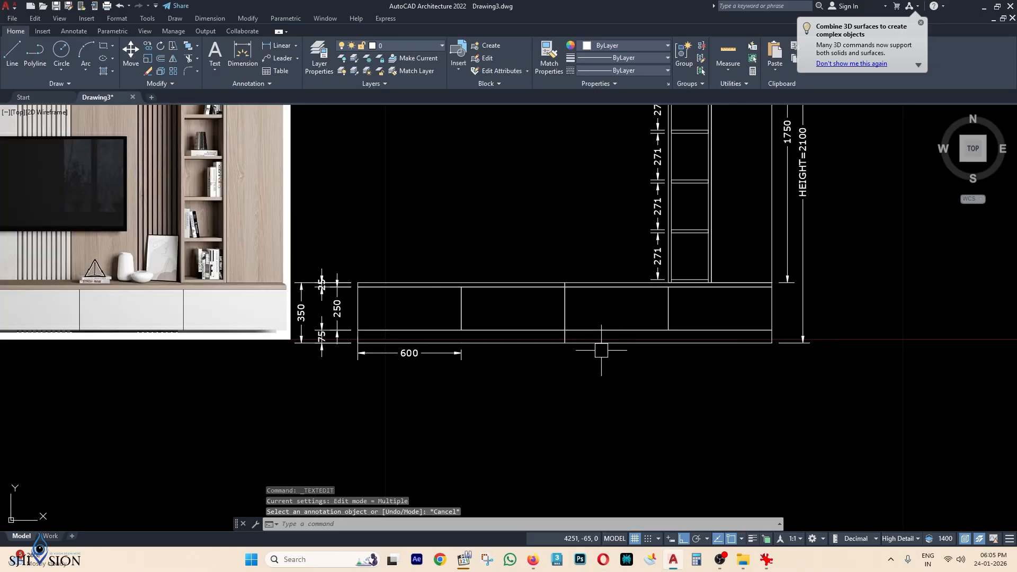
Dimension the base's full width, 2400, between its bottom corners.
type("DLI")
key("Return")
scroll(368, 340, "up", 2)
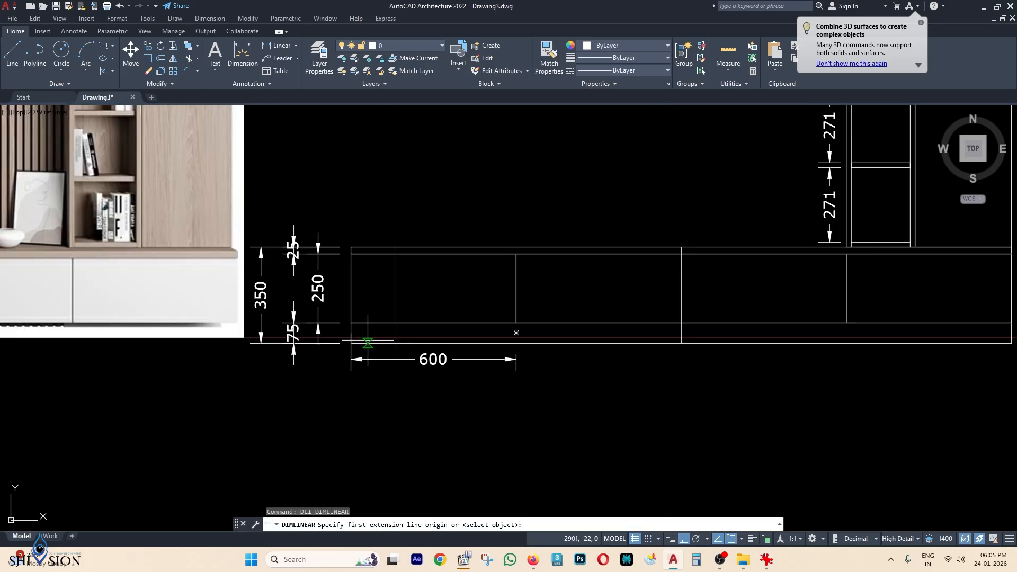
left_click(352, 343)
scroll(352, 344, "down", 2)
scroll(620, 342, "up", 2)
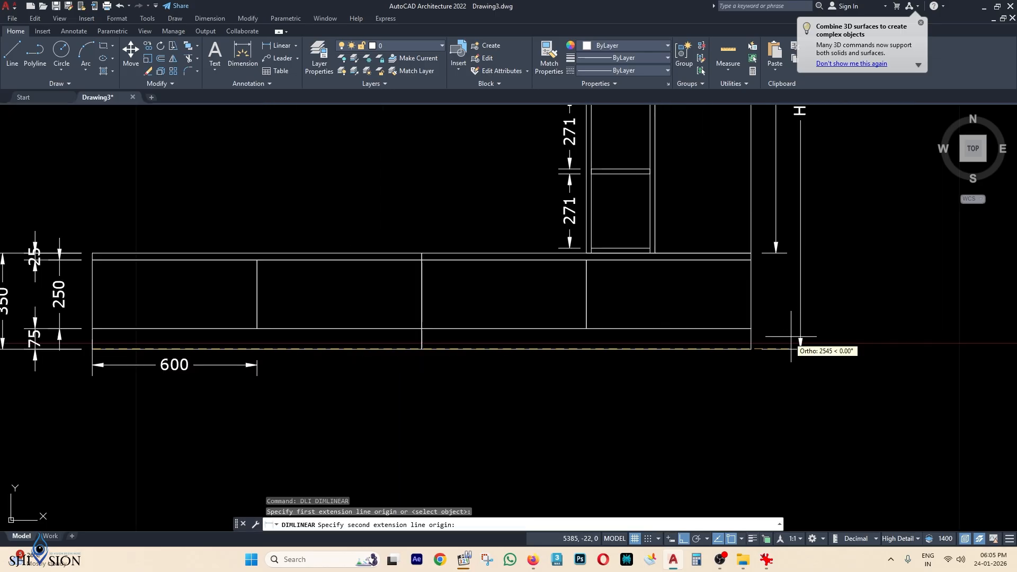
left_click(752, 348)
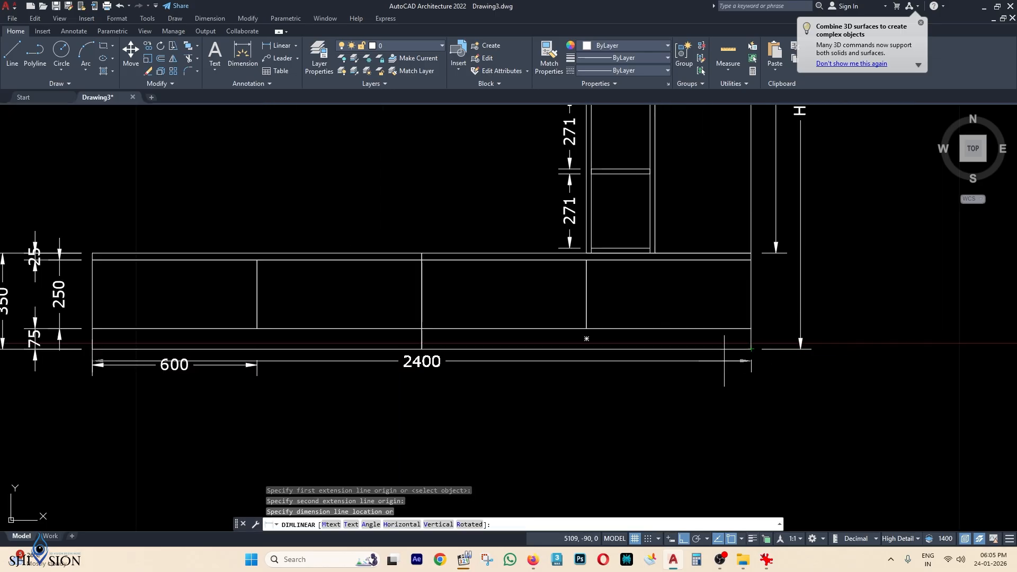
left_click(690, 386)
Relabel the 2400 dimension text as WIDTH=2400.
scroll(422, 386, "up", 2)
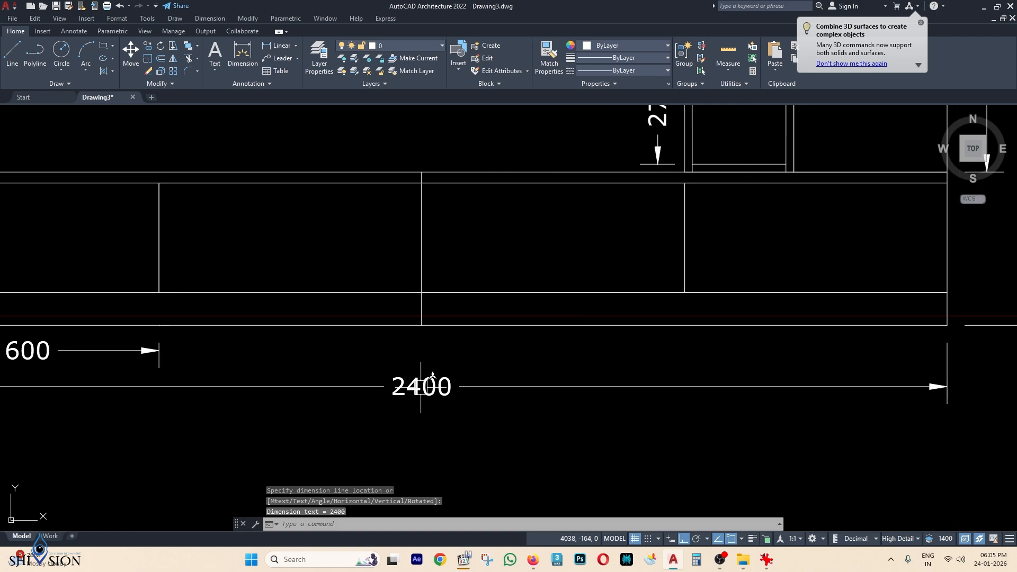
double_click(421, 386)
type("W")
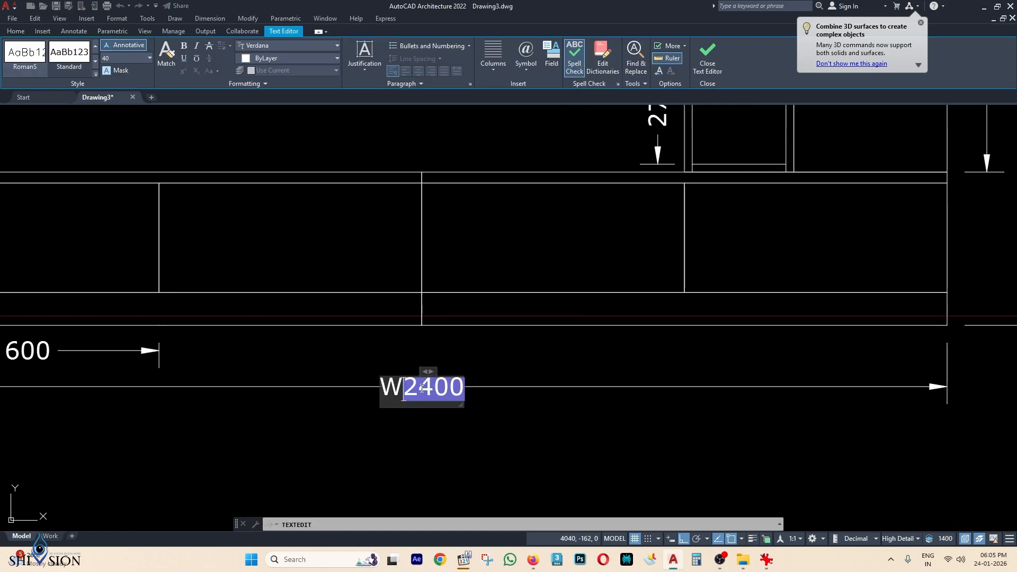
type("IDTH=")
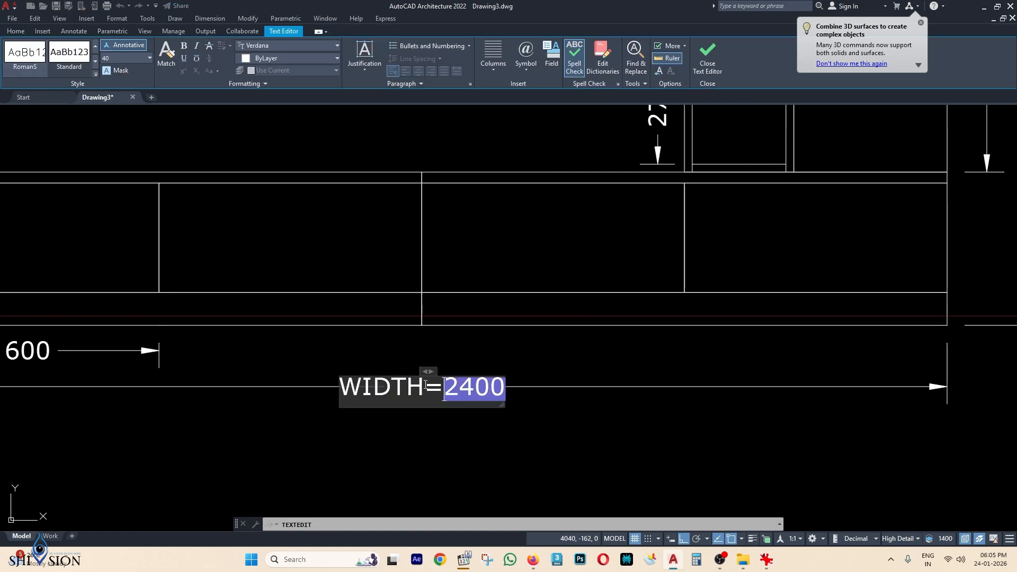
left_click(559, 334)
key("Escape")
Delete the old 600 drawer dimension.
scroll(492, 388, "down", 3)
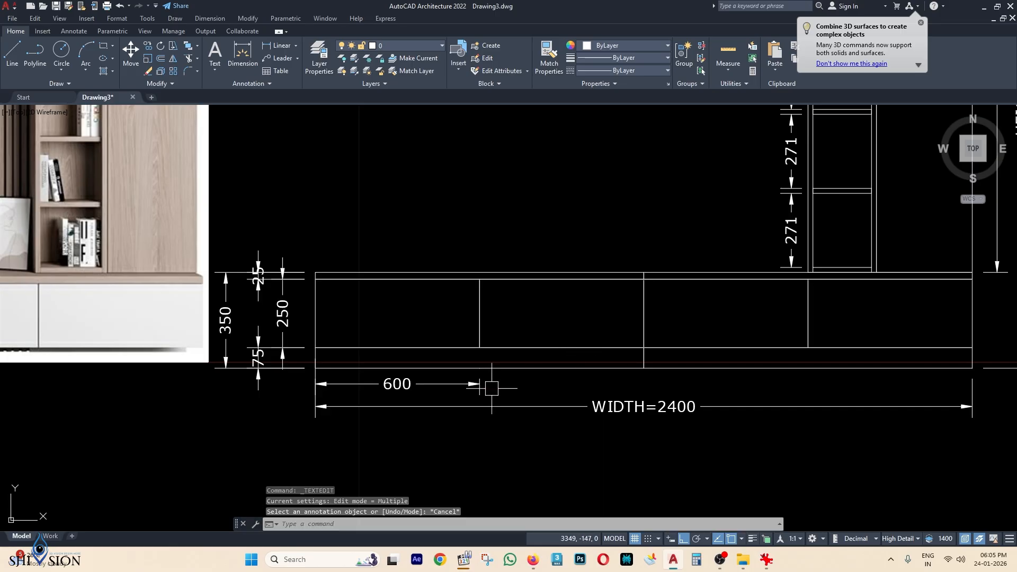
middle_click_drag(425, 416, 433, 389)
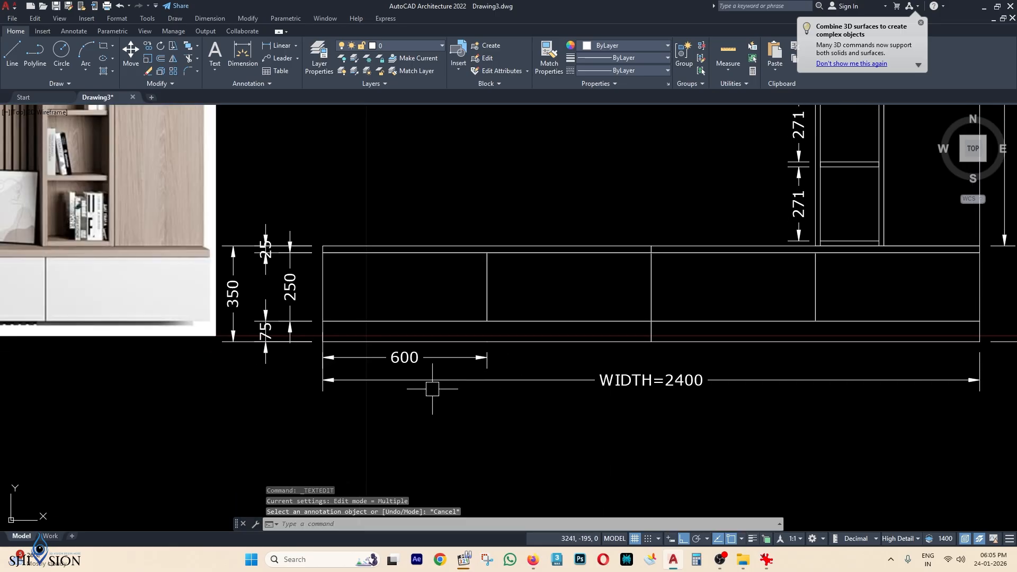
left_click(430, 360)
key("Delete")
Dimension the first drawer as 600, from the base's bottom-left corner to the first divider.
middle_click_drag(386, 341, 402, 343)
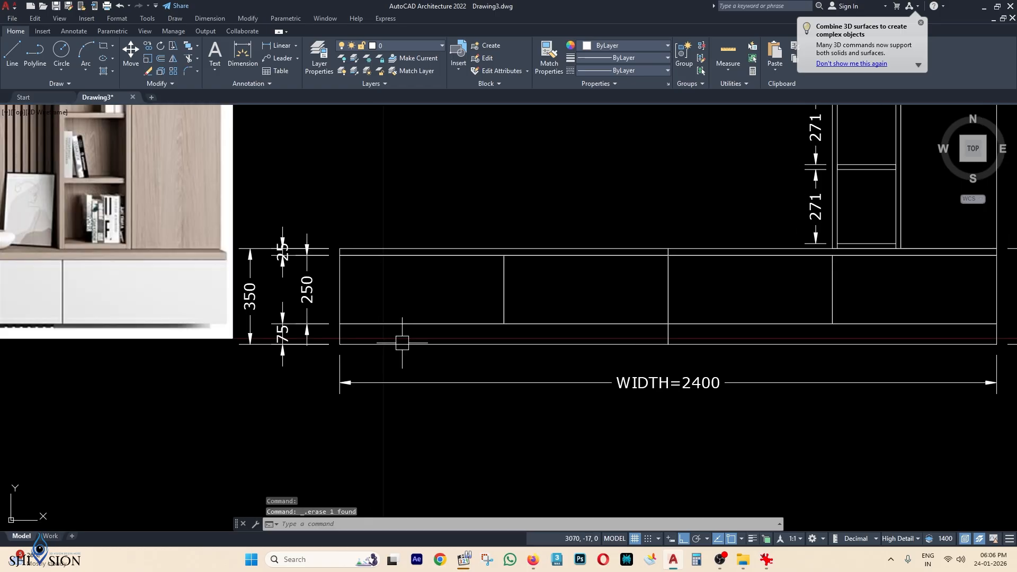
key("Return")
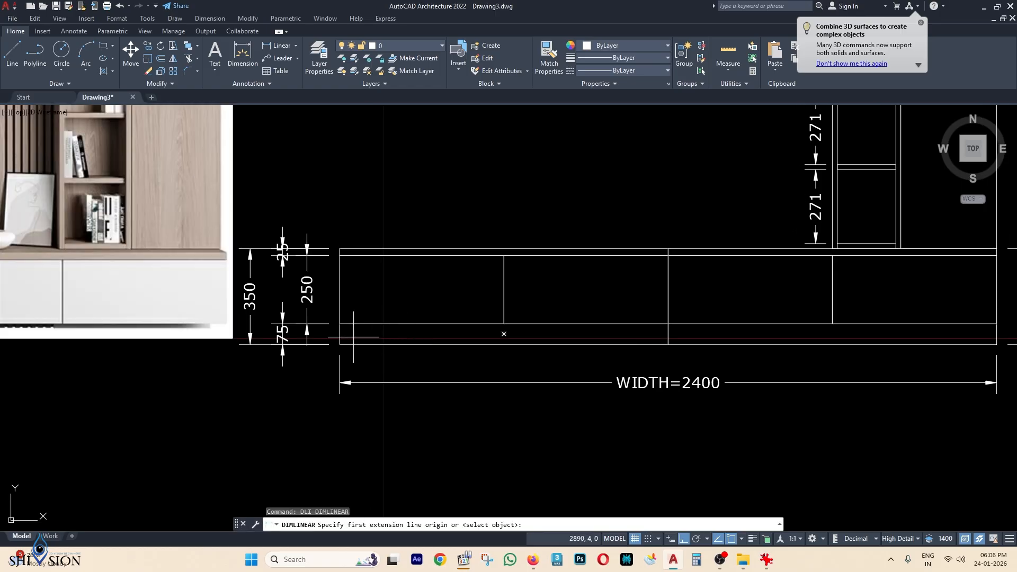
left_click(340, 344)
scroll(507, 337, "up", 4)
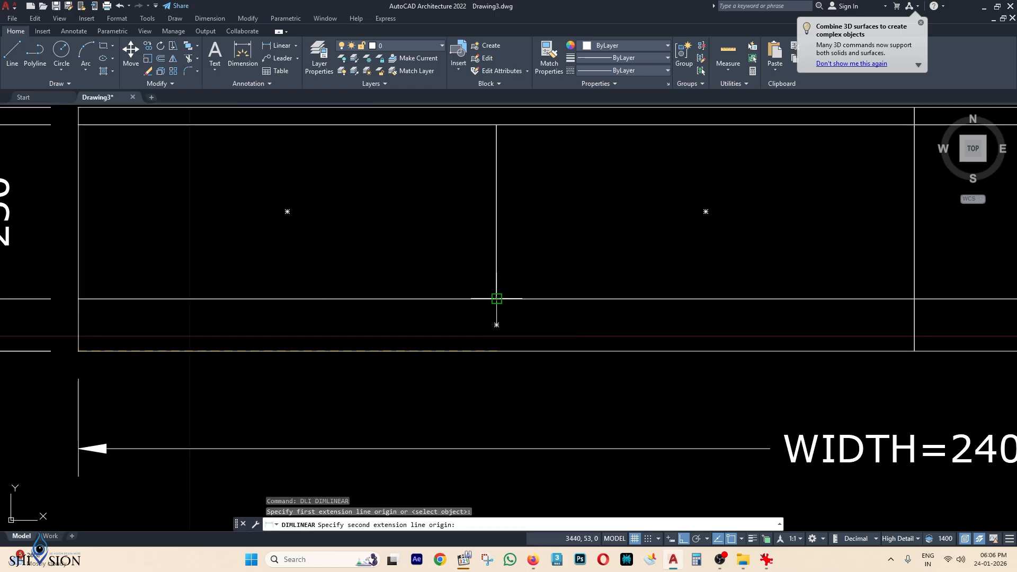
left_click(496, 350)
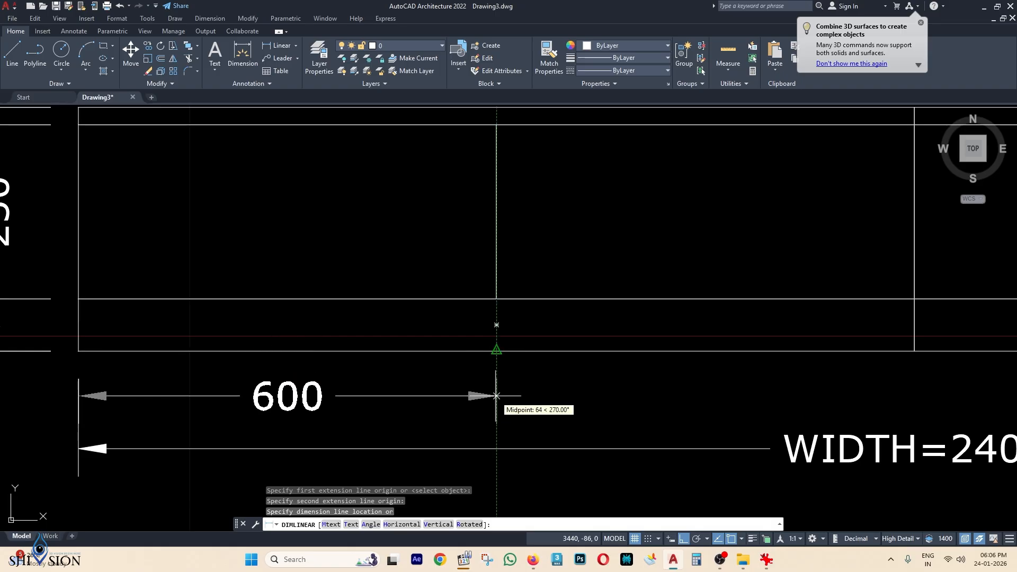
left_click(497, 396)
scroll(590, 302, "down", 4)
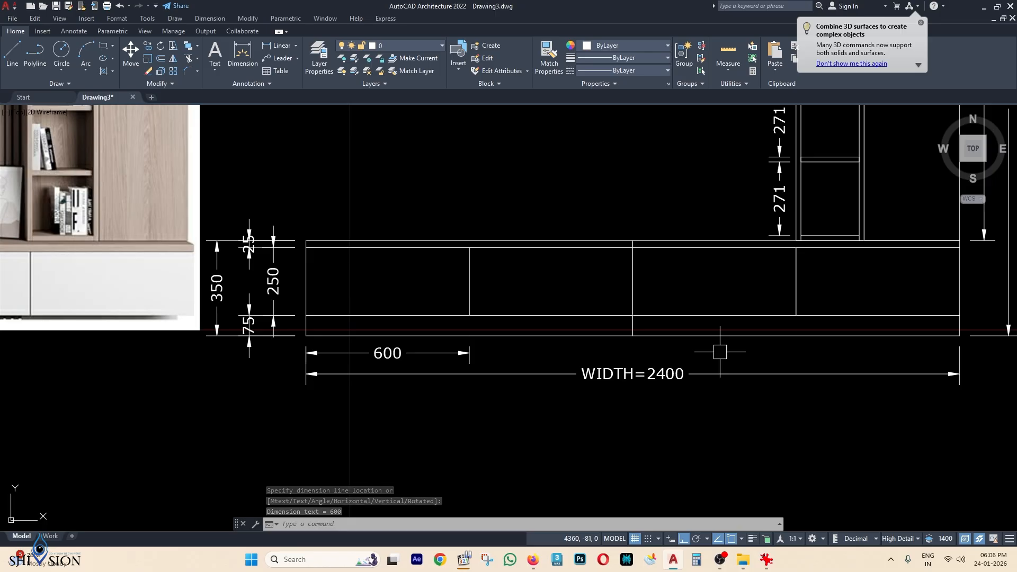
key("Escape")
type("D")
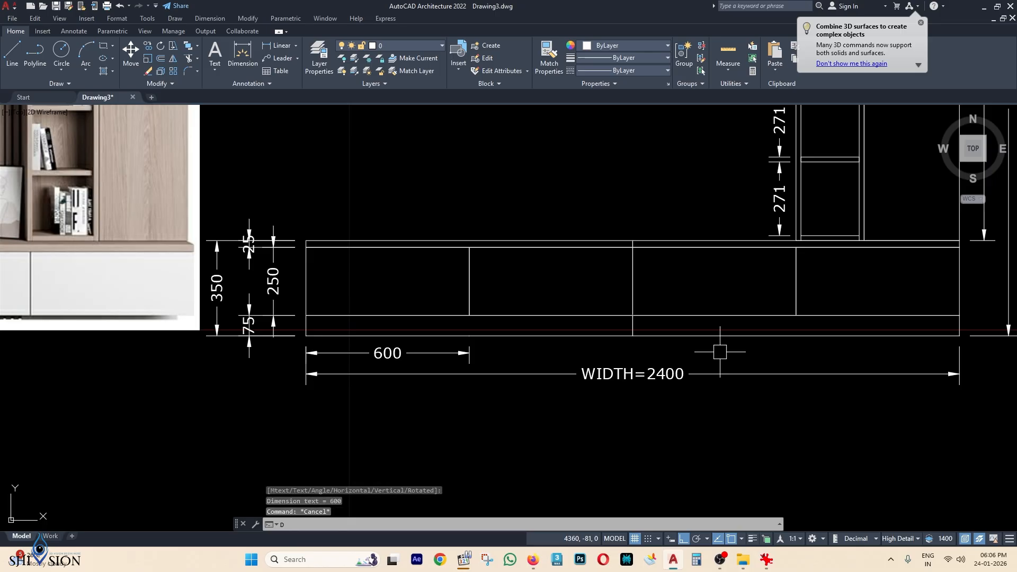
type("L")
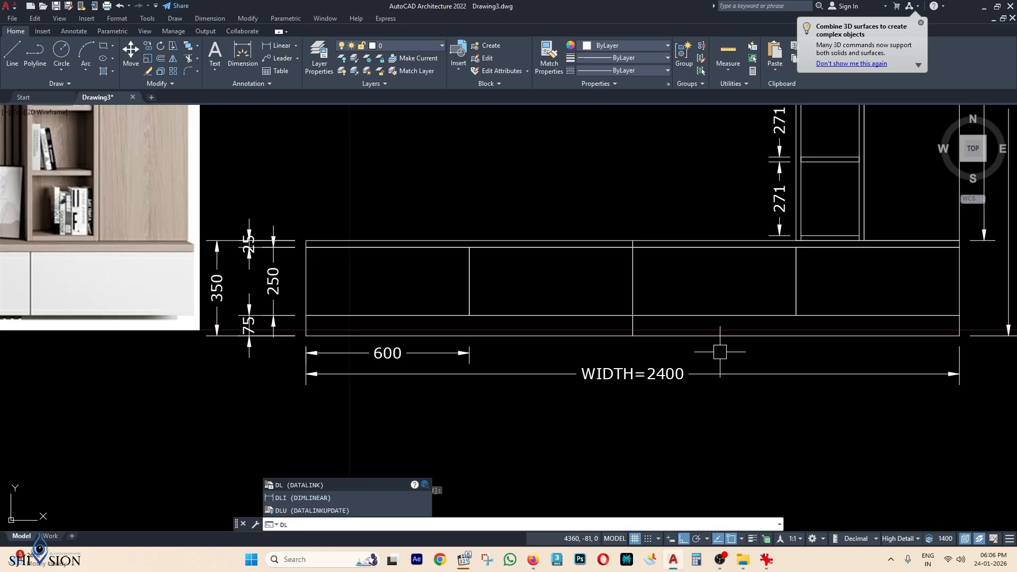
type("IMC")
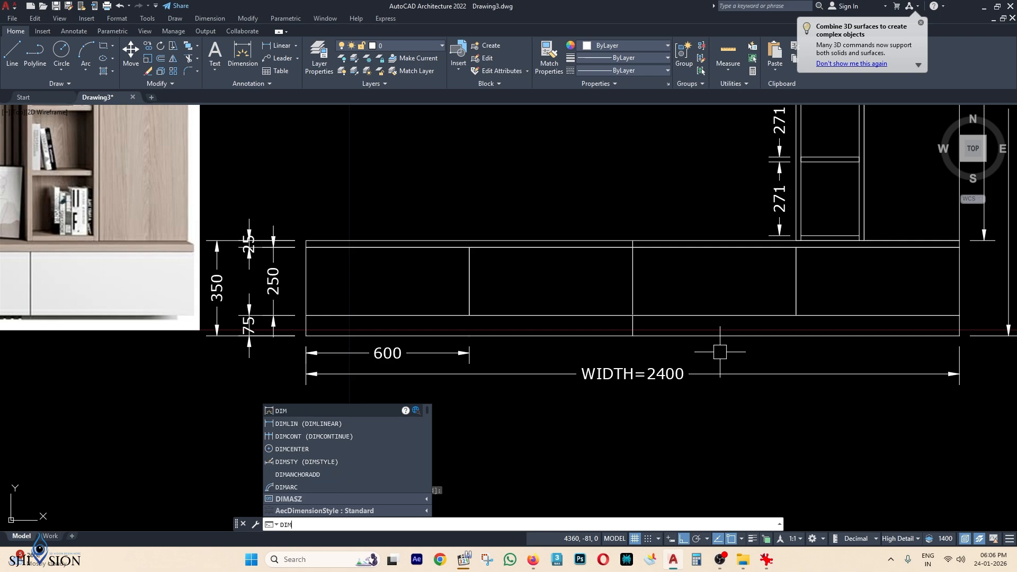
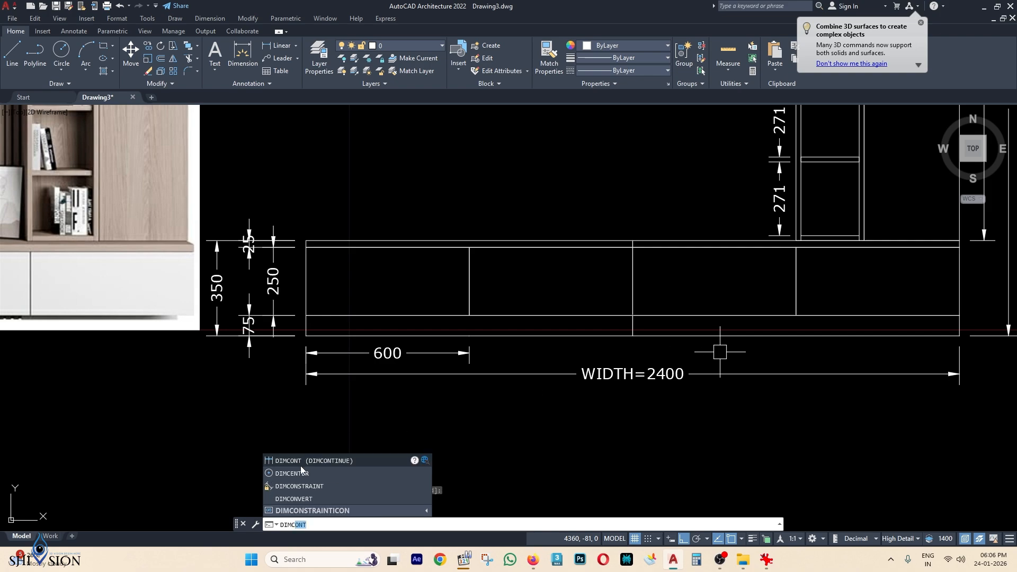
Continue the first 600 dimension with three more 600 dimensions to the base's right end.
key("Return")
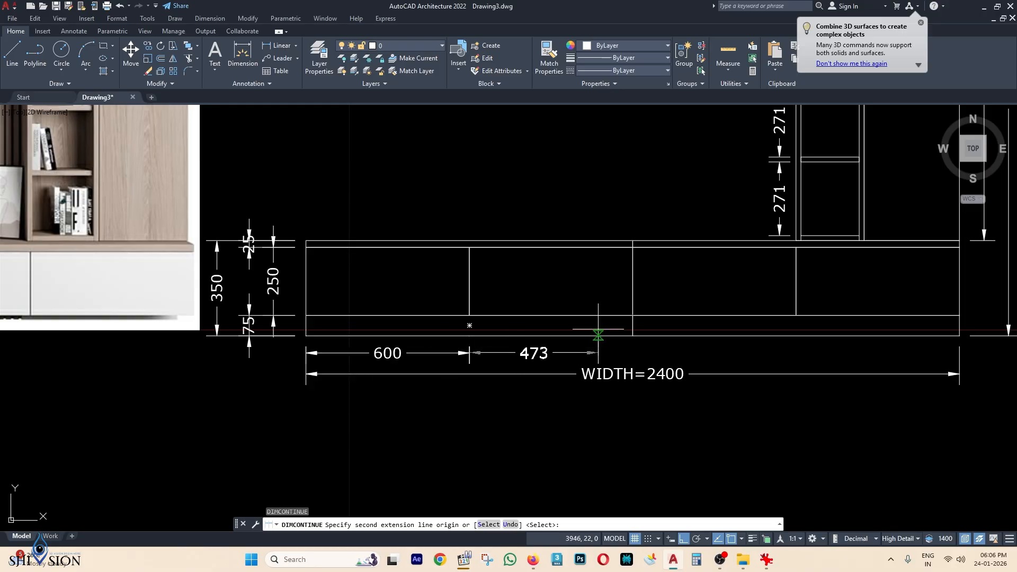
scroll(644, 308, "up", 2)
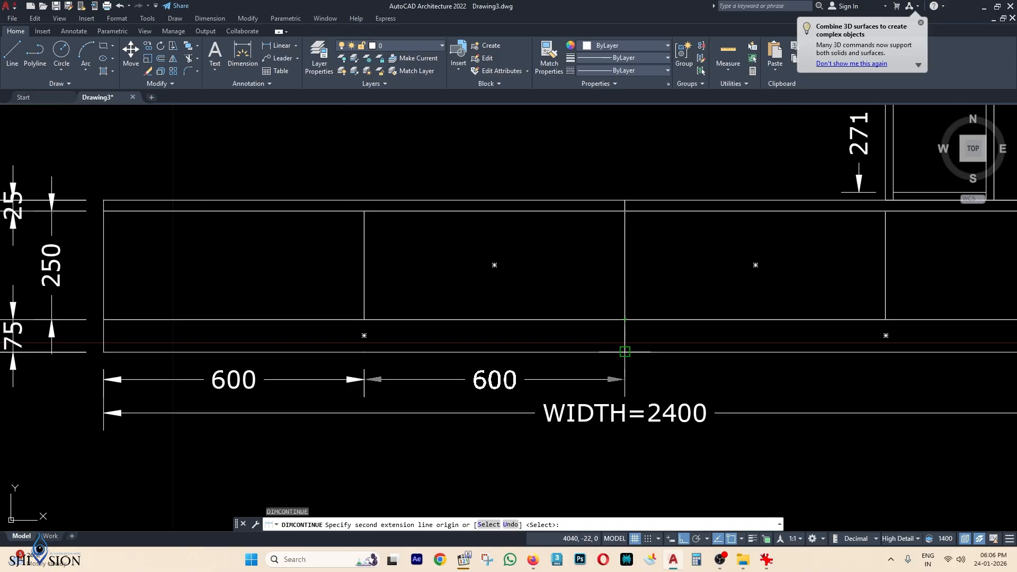
left_click(626, 319)
middle_click_drag(718, 364, 485, 319)
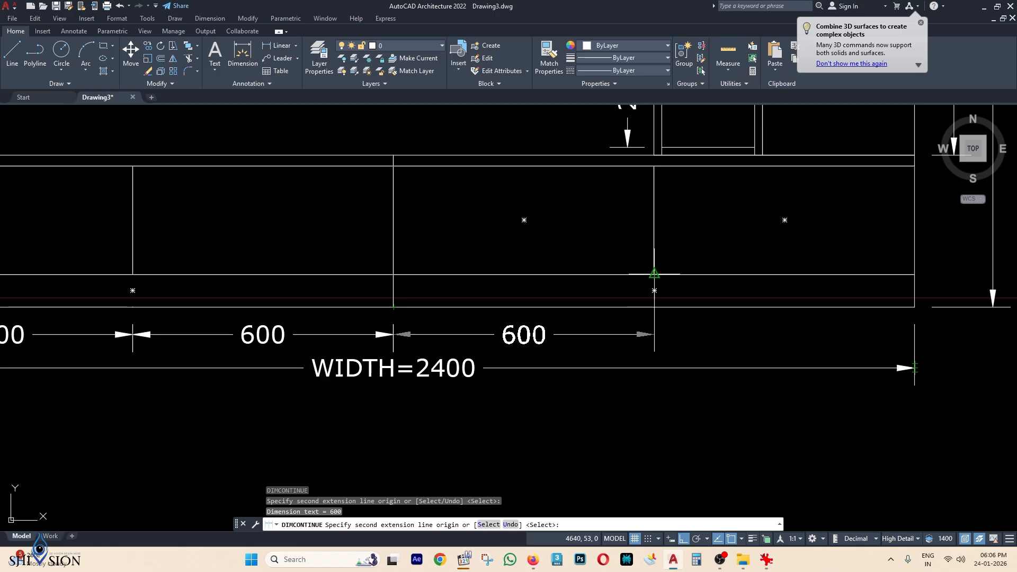
left_click(654, 306)
middle_click_drag(654, 296, 560, 299)
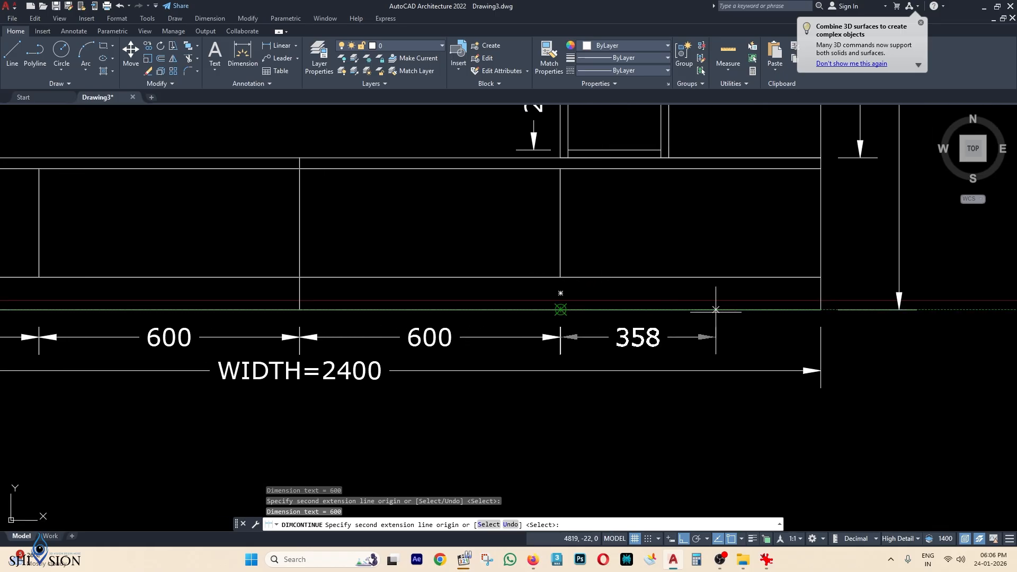
left_click(821, 309)
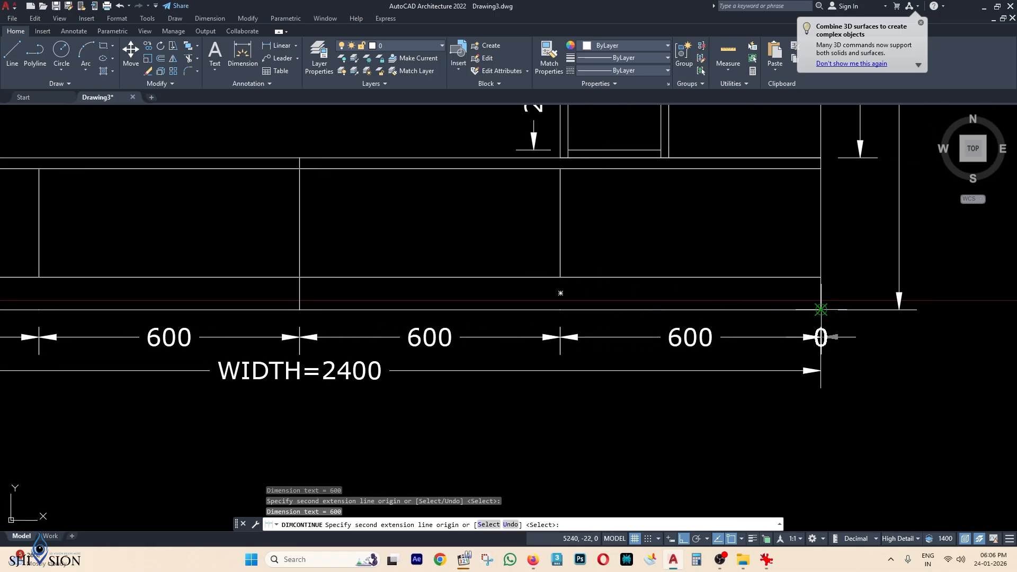
scroll(829, 304, "down", 4)
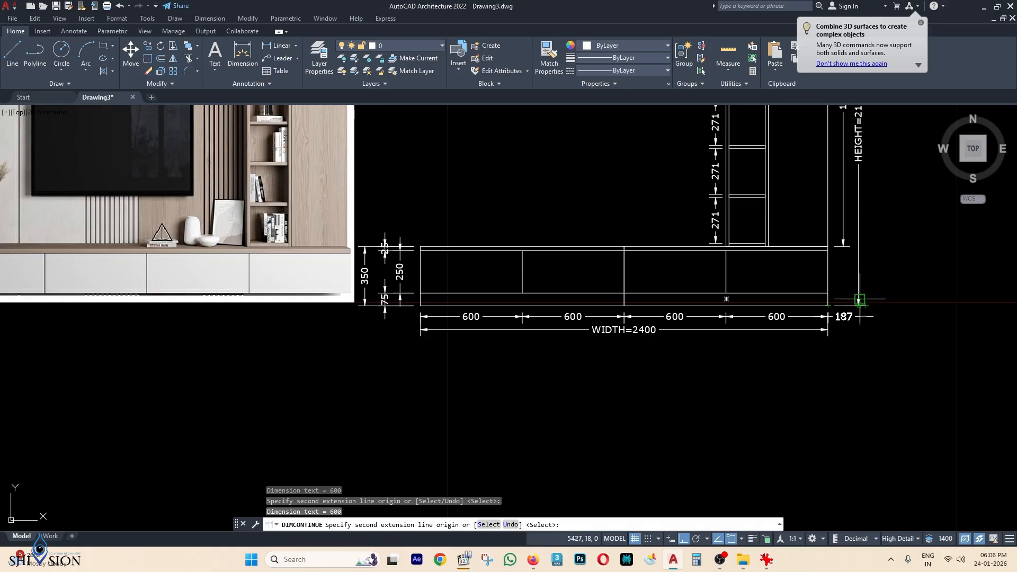
key("Escape")
middle_click_drag(859, 300, 857, 359)
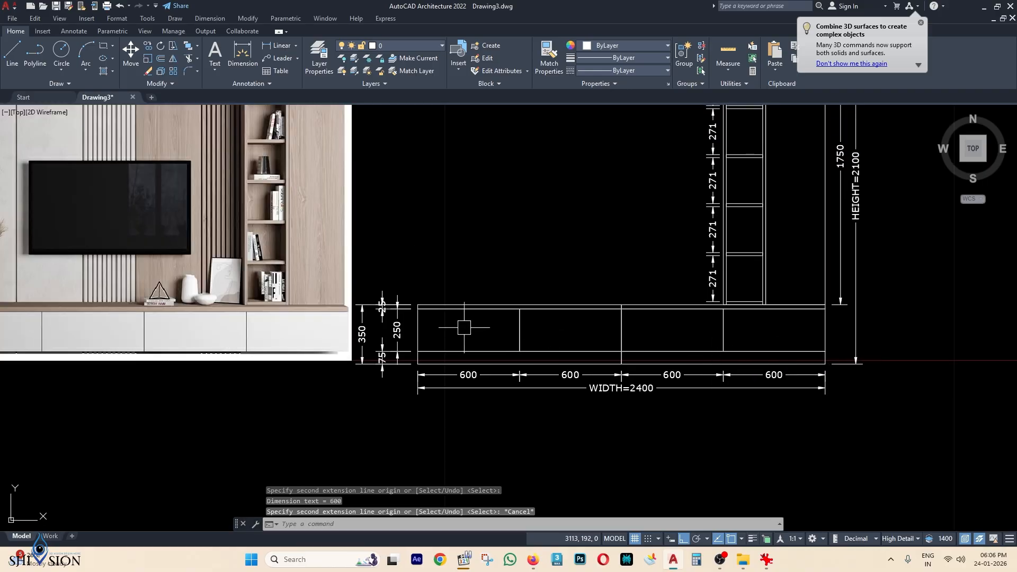
Draw a 300 × 1750 rectangle panel from the shelving unit's top-left corner.
scroll(748, 316, "down", 3)
middle_click_drag(751, 274, 754, 326)
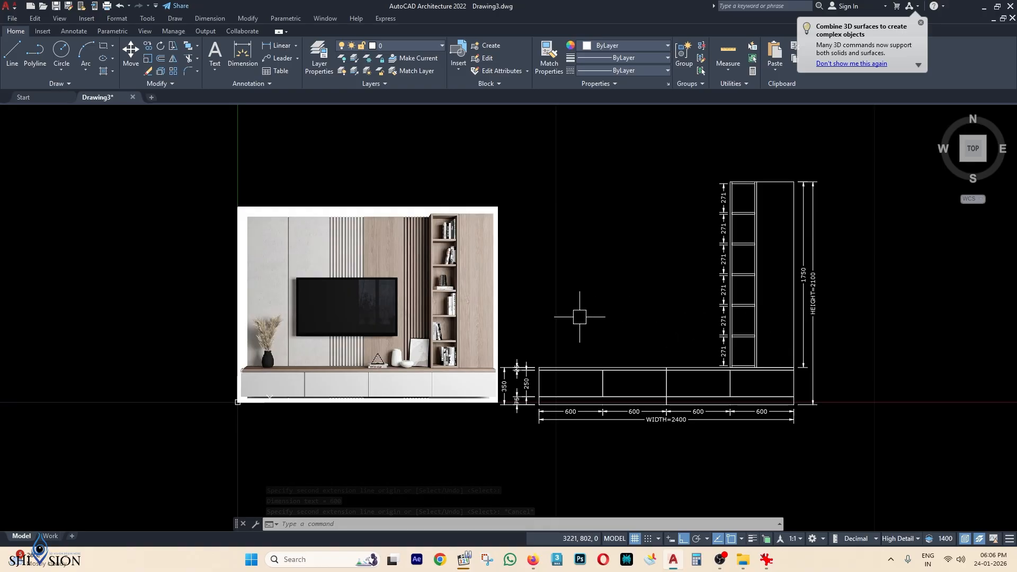
scroll(423, 250, "up", 2)
middle_click_drag(416, 234, 430, 218)
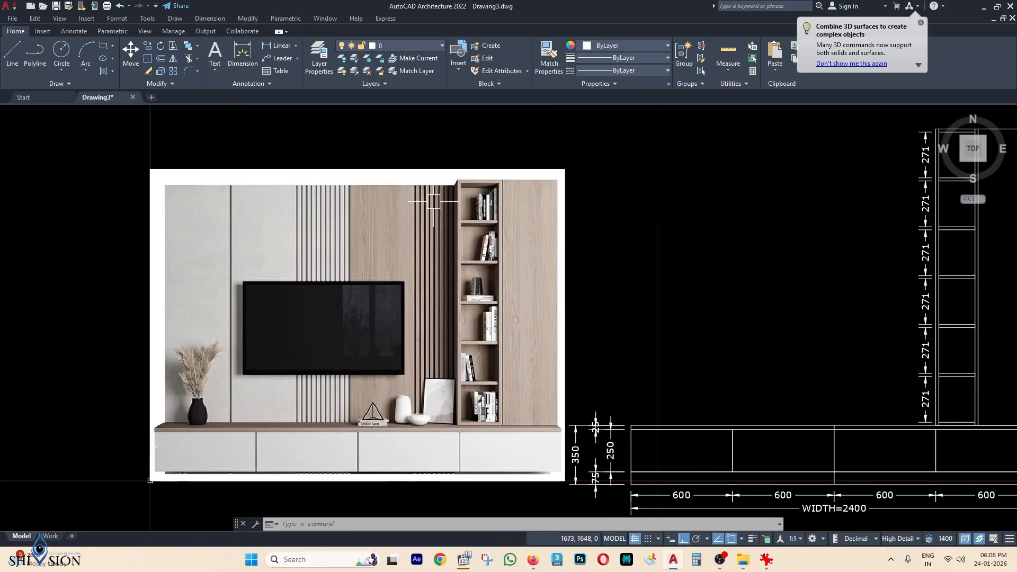
scroll(298, 218, "down", 2)
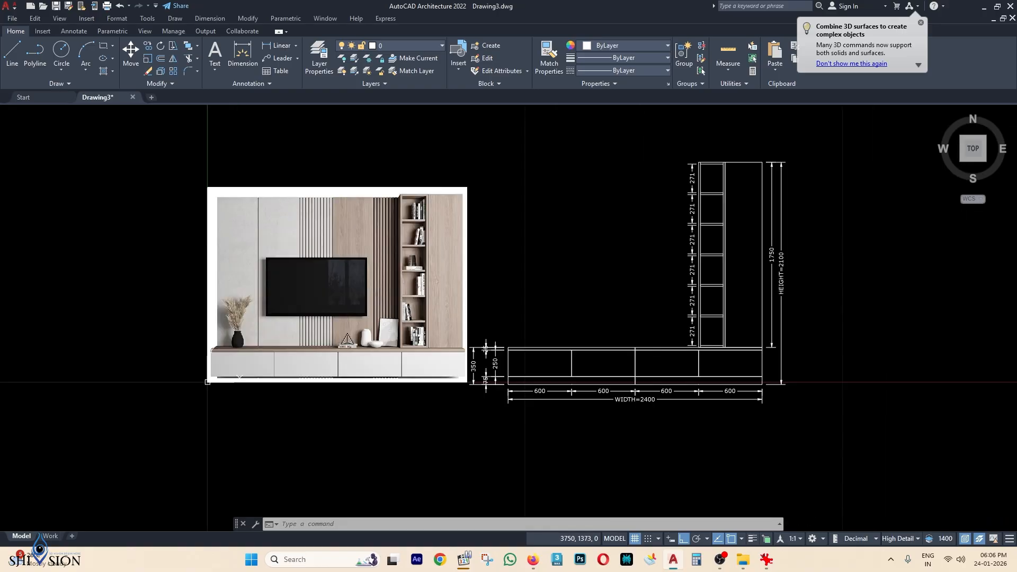
scroll(718, 192, "up", 2)
scroll(691, 175, "up", 2)
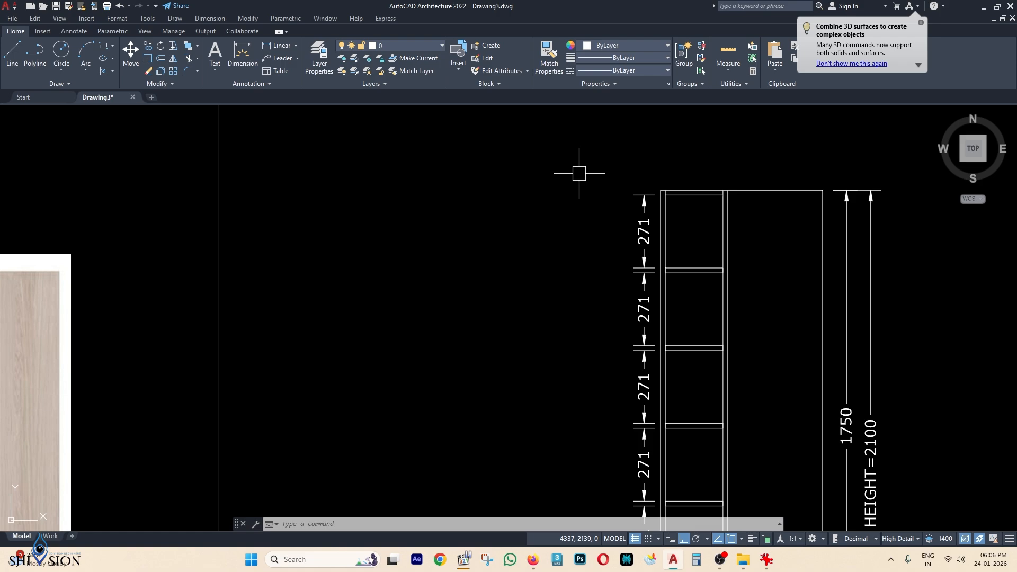
left_click(103, 47)
scroll(652, 188, "up", 2)
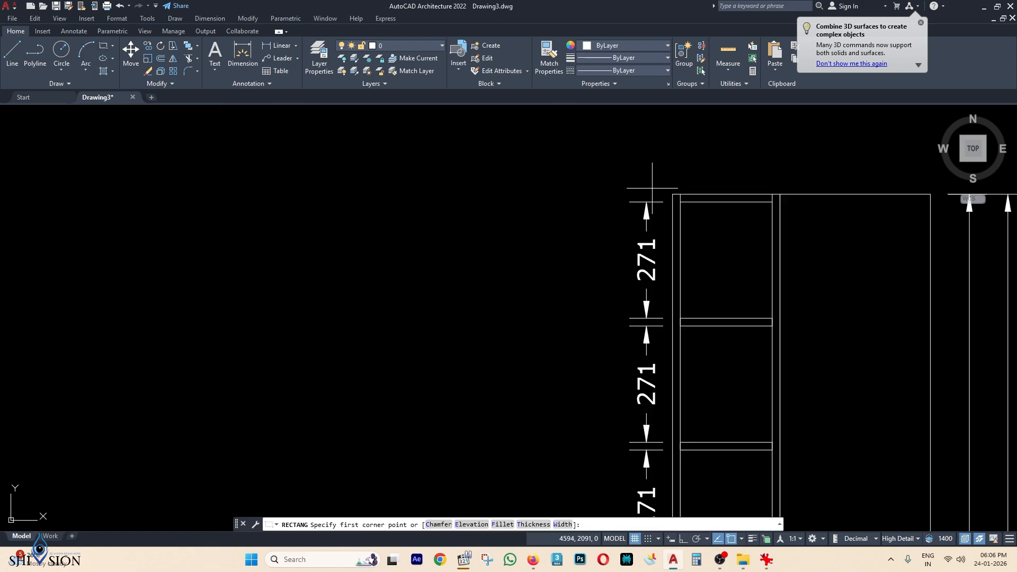
left_click(673, 194)
scroll(633, 205, "down", 2)
key("Return")
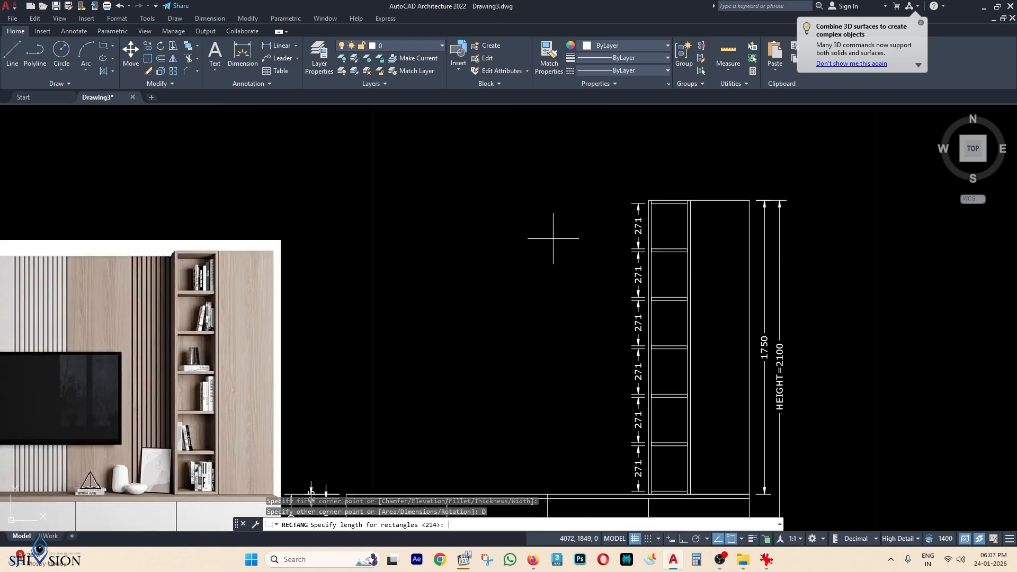
type("300")
key("Return")
type("17")
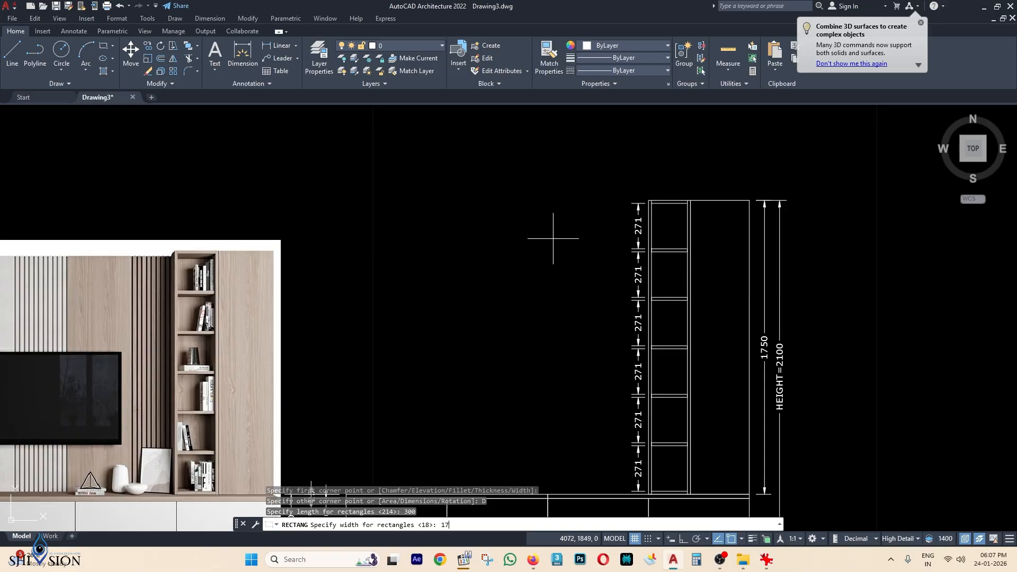
type("50")
key("Return")
left_click(376, 407)
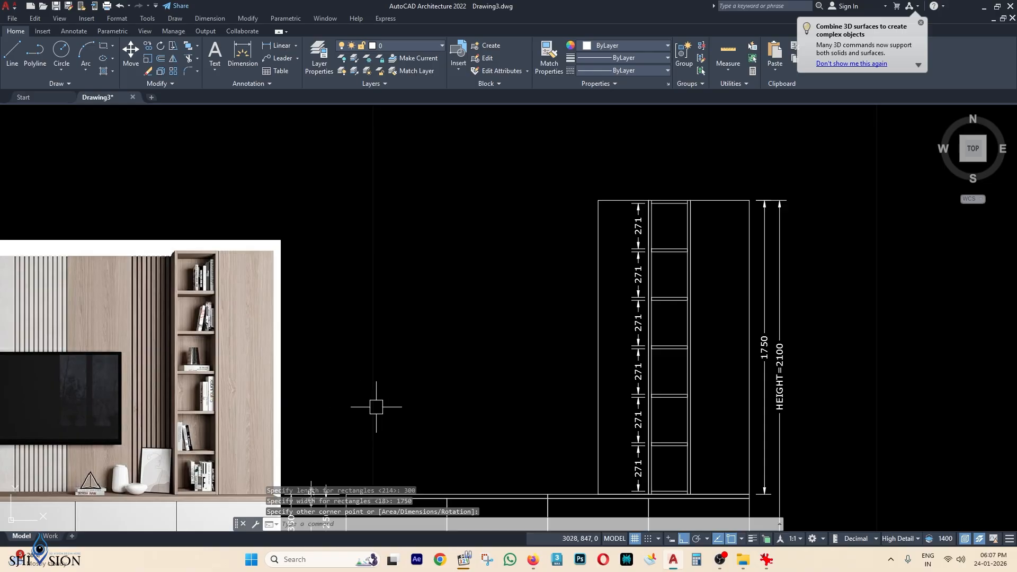
Draw a 400 × 1750 rectangle panel from the new panel's top-left corner, extending further left.
middle_click_drag(548, 314, 759, 232)
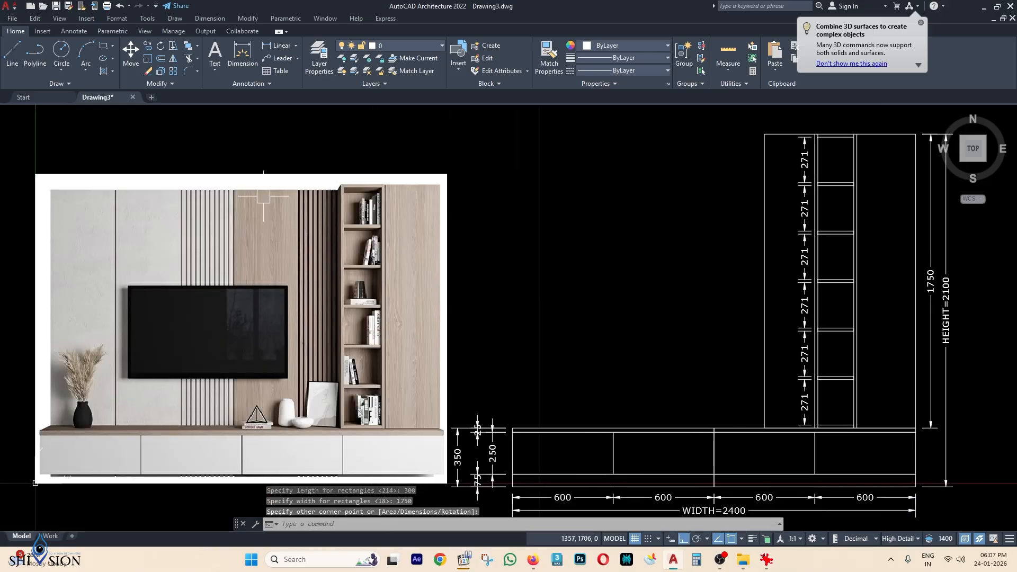
middle_click_drag(663, 217, 656, 224)
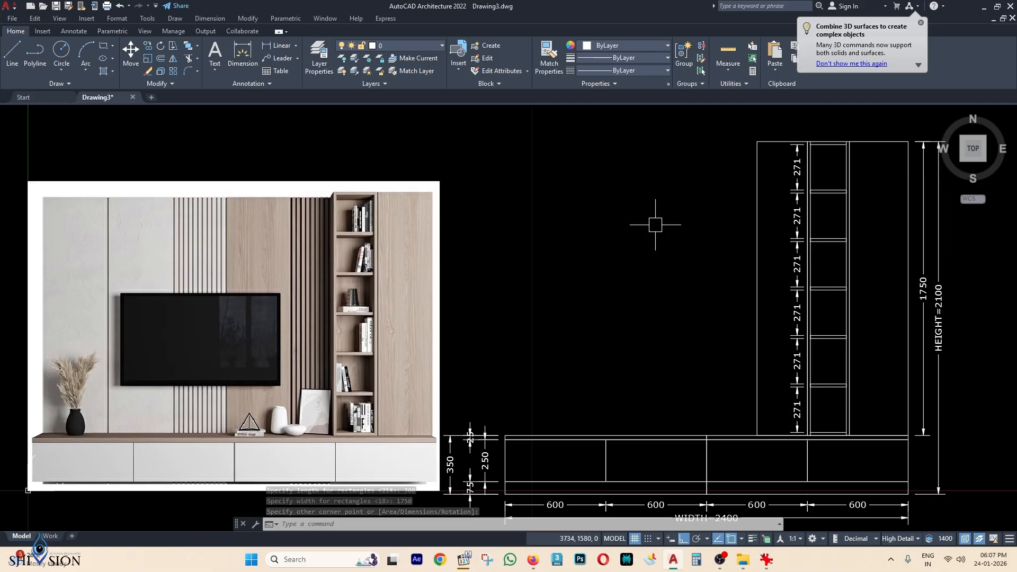
type("rec")
key("Return")
left_click(757, 141)
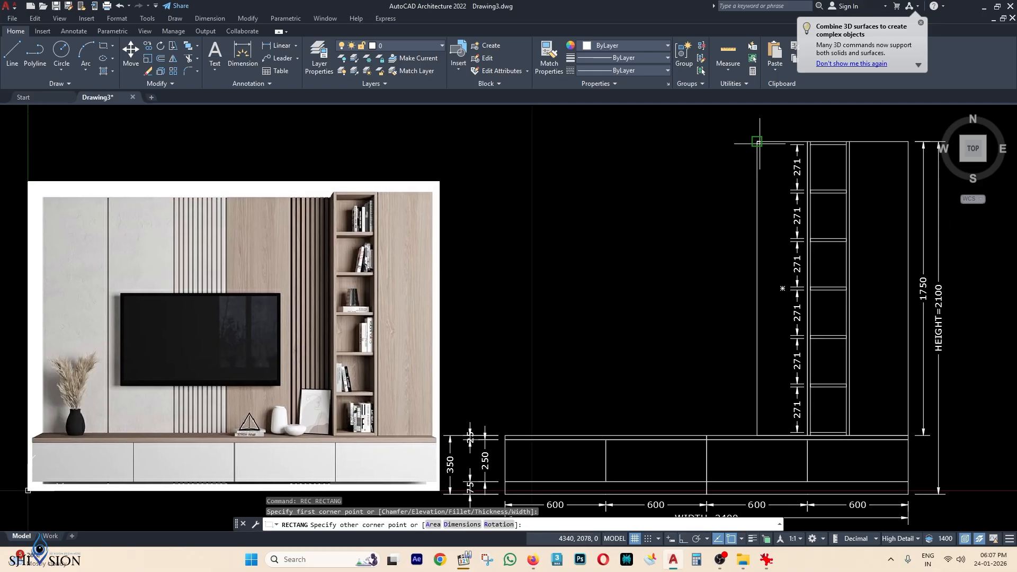
type("d")
key("Return")
type("400")
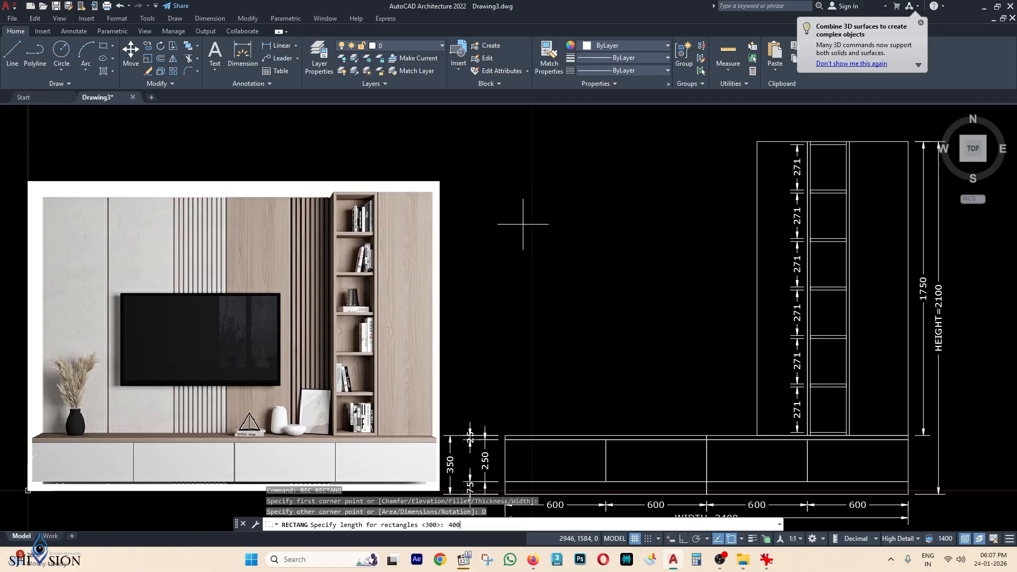
key("Return")
type("1750")
key("Return")
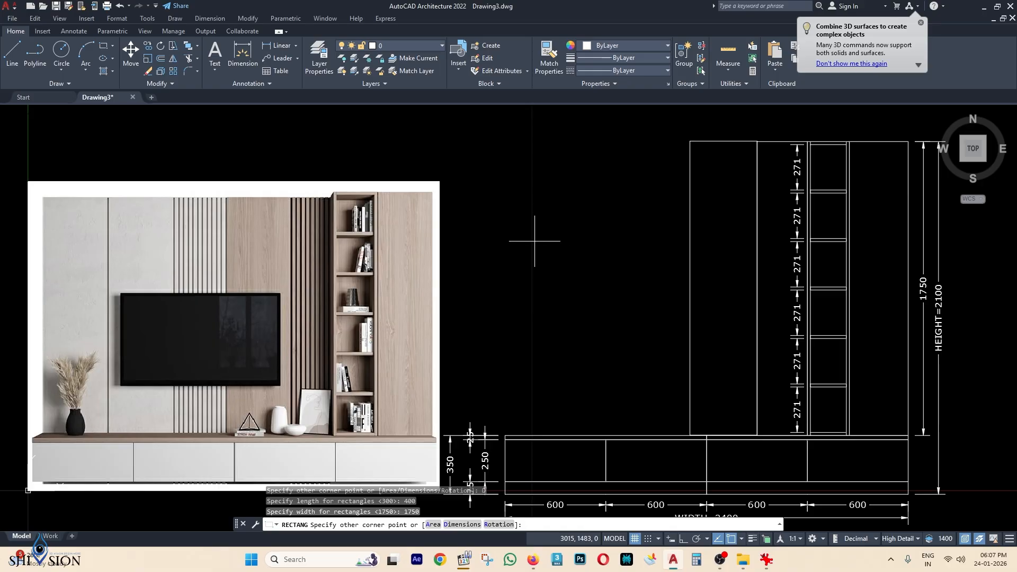
left_click(534, 241)
left_click(716, 167)
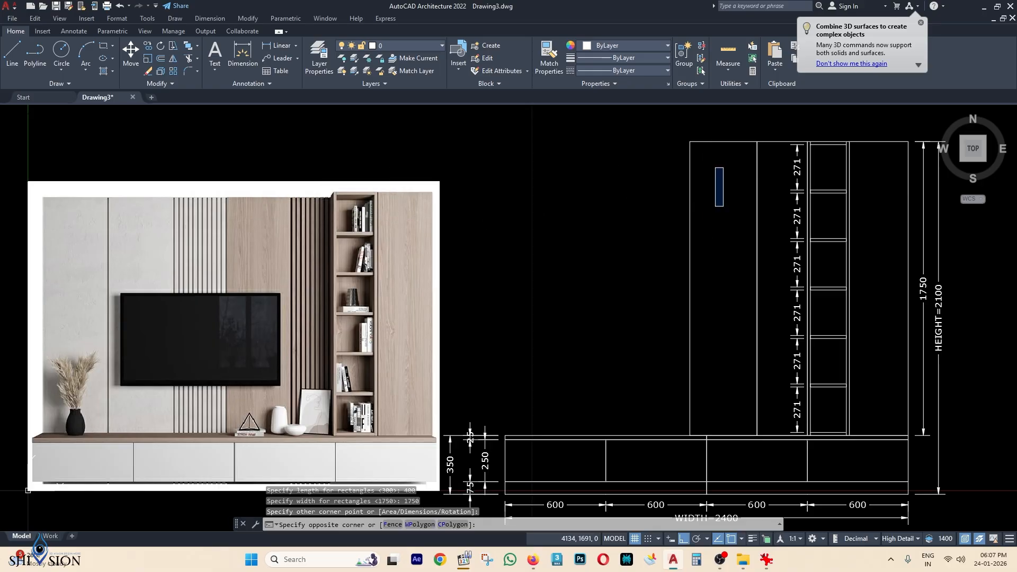
key("Escape")
middle_click_drag(740, 180, 711, 261)
left_click(754, 222)
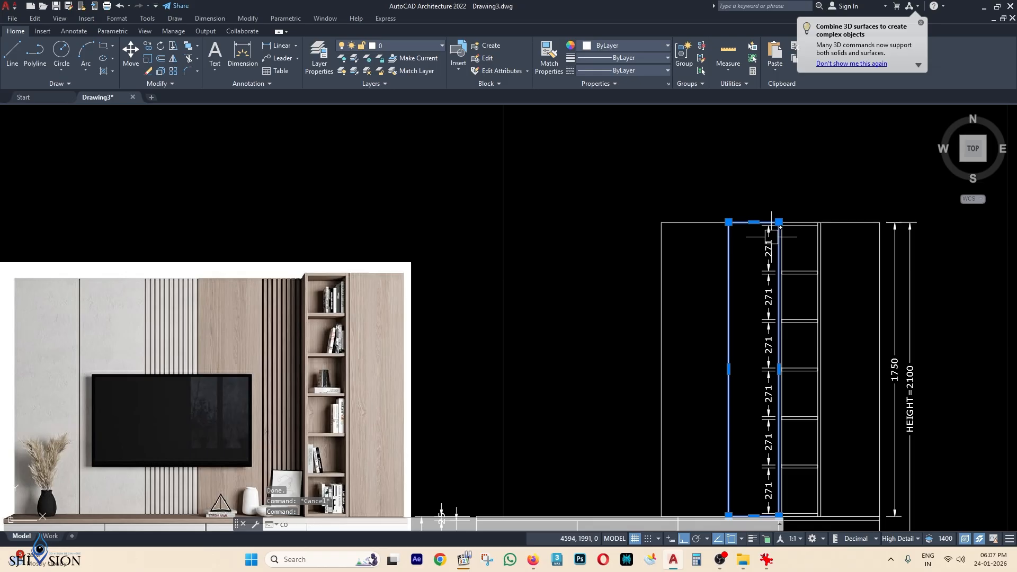
key("Return")
scroll(779, 225, "up", 4)
left_click(782, 230)
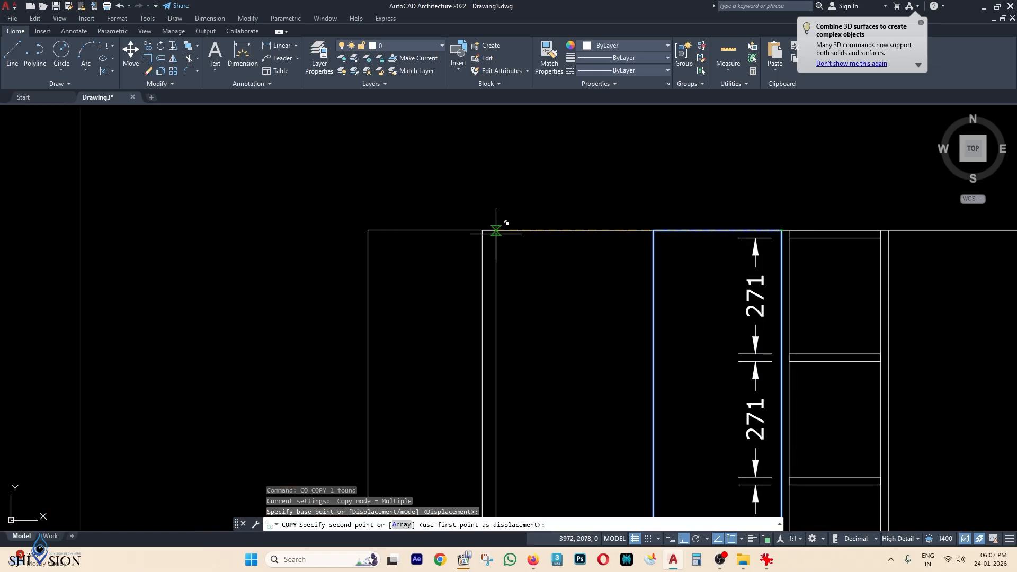
left_click(482, 230)
key("Escape")
scroll(567, 239, "down", 3)
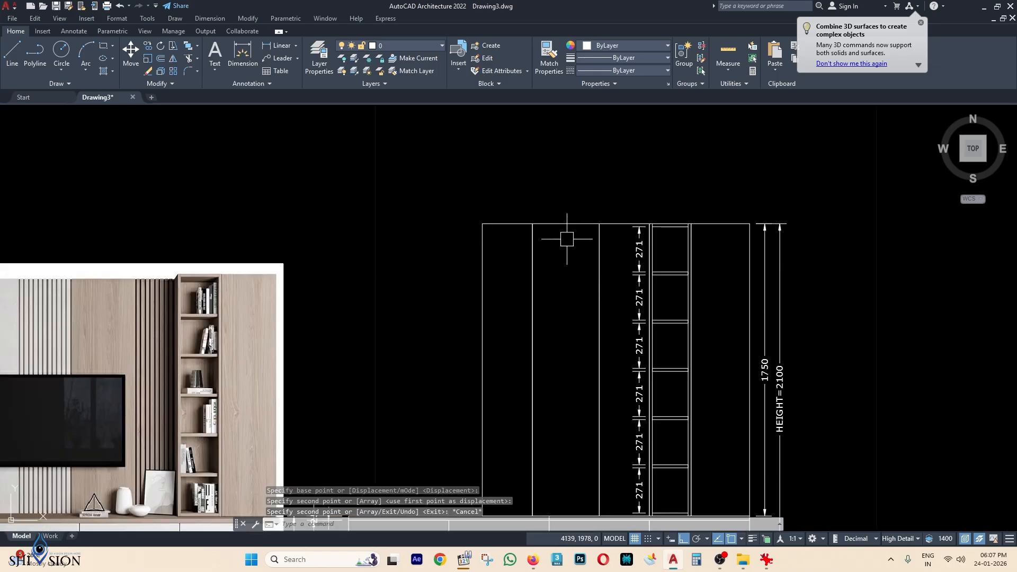
middle_click_drag(567, 239, 631, 209)
left_click(639, 200)
scroll(639, 199, "down", 2)
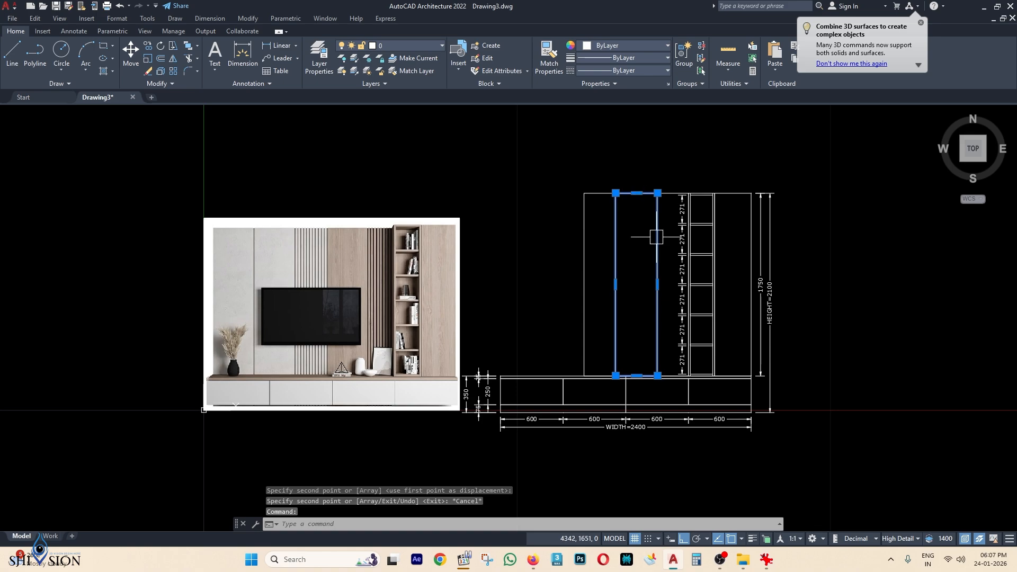
type("co")
key("Return")
scroll(652, 188, "up", 3)
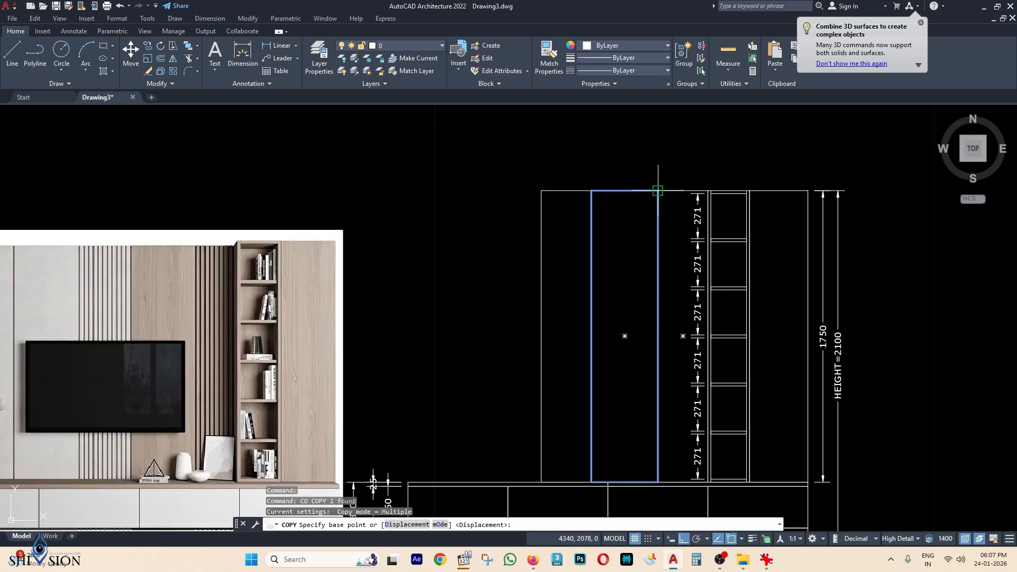
left_click(658, 192)
left_click(542, 190)
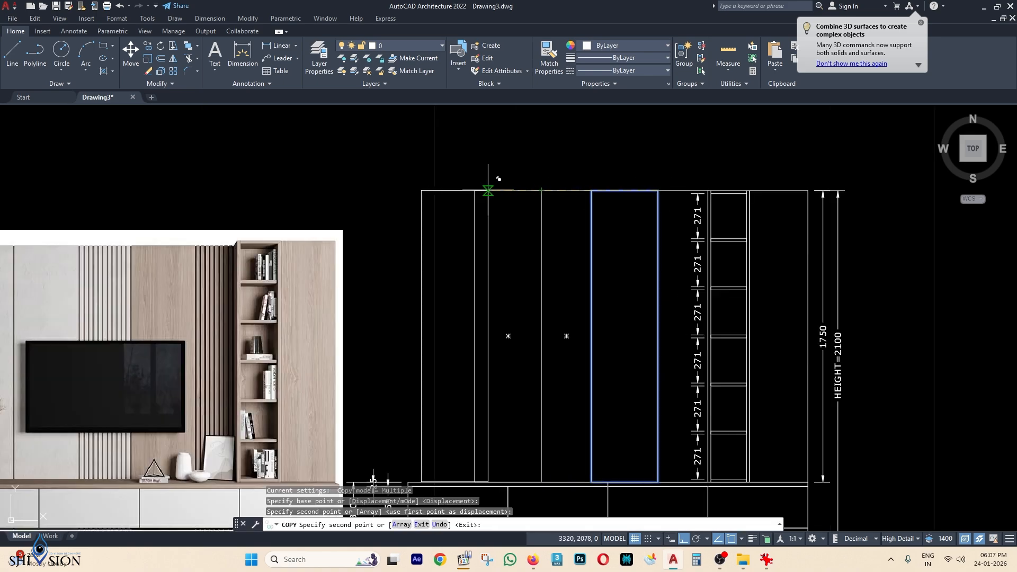
key("Escape")
scroll(477, 192, "down", 6)
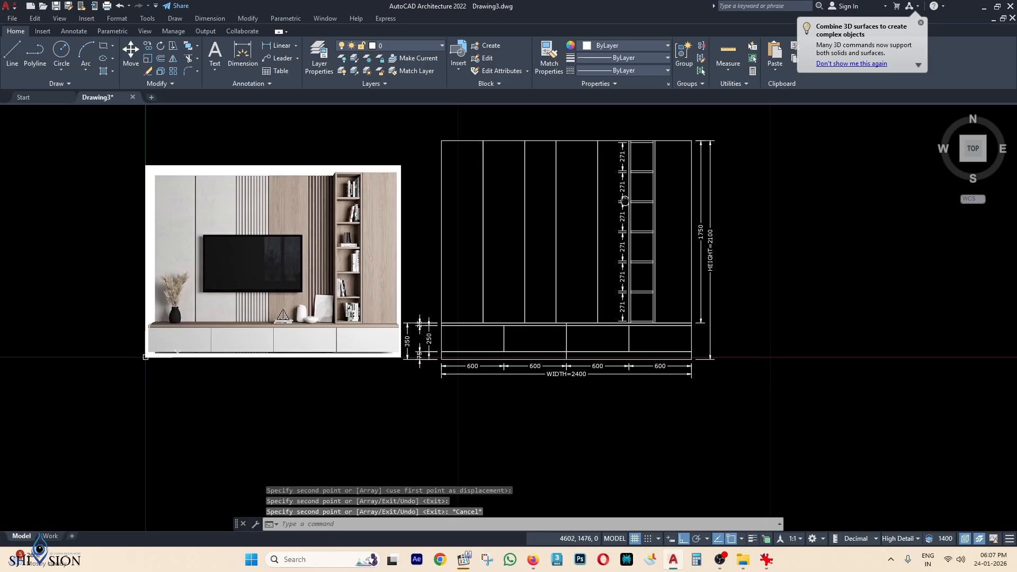
scroll(572, 256, "up", 2)
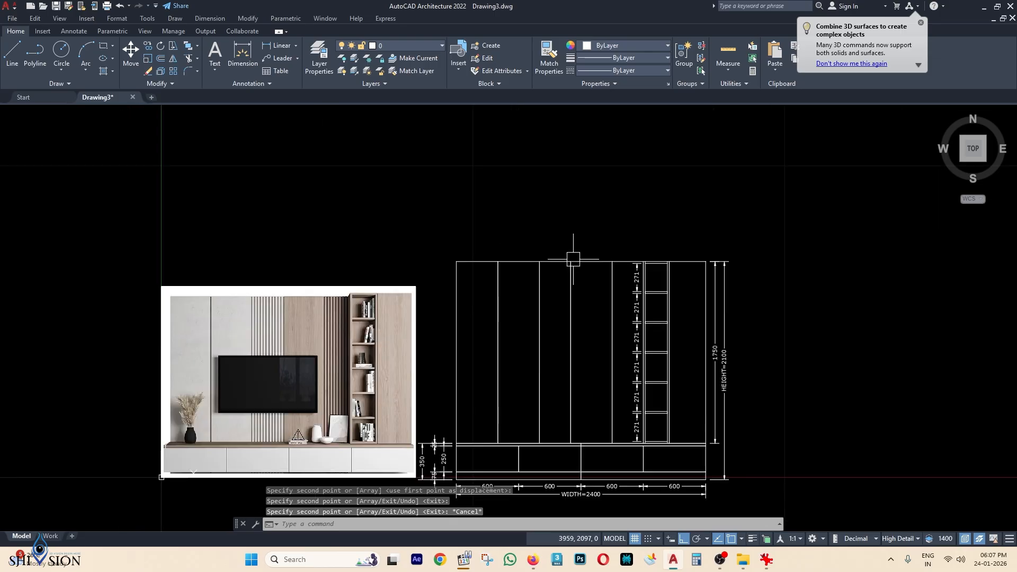
scroll(491, 261, "up", 2)
scroll(818, 259, "down", 2)
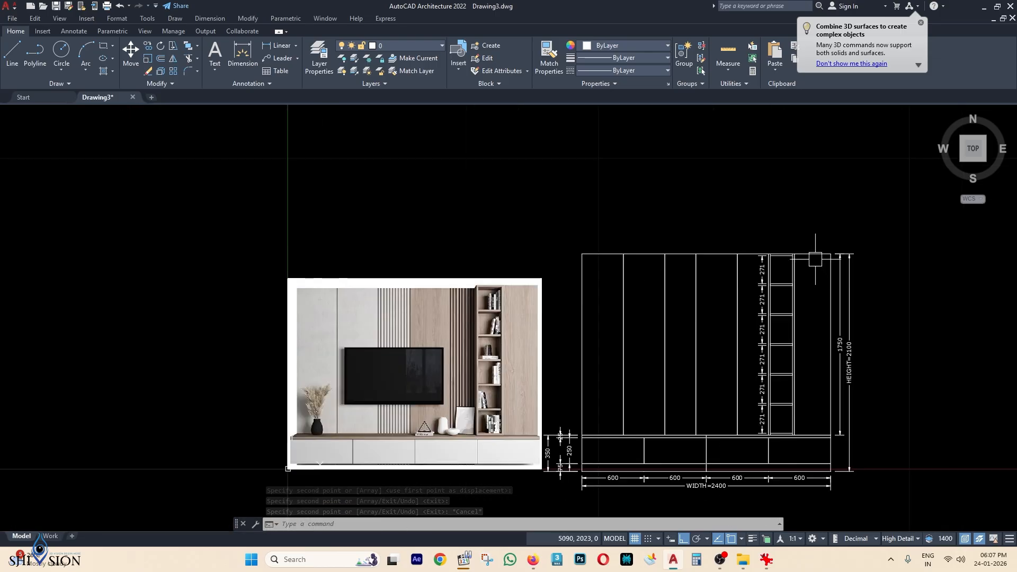
middle_click_drag(818, 259, 809, 234)
middle_click_drag(594, 268, 595, 298)
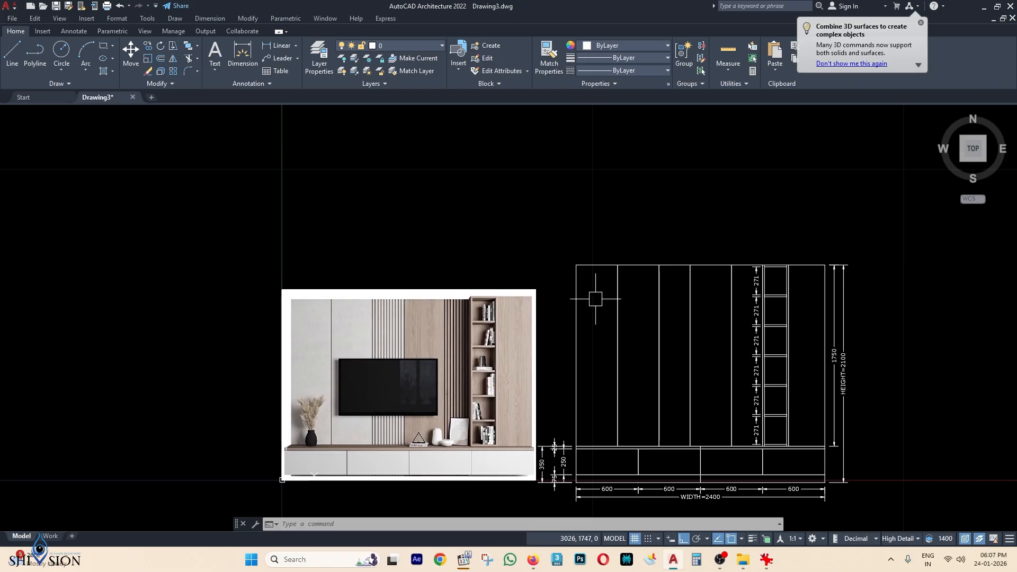
Add a 400 linear dimension above the cabinet from its top-left corner to the first divider.
type("li")
key("Return")
scroll(591, 264, "up", 4)
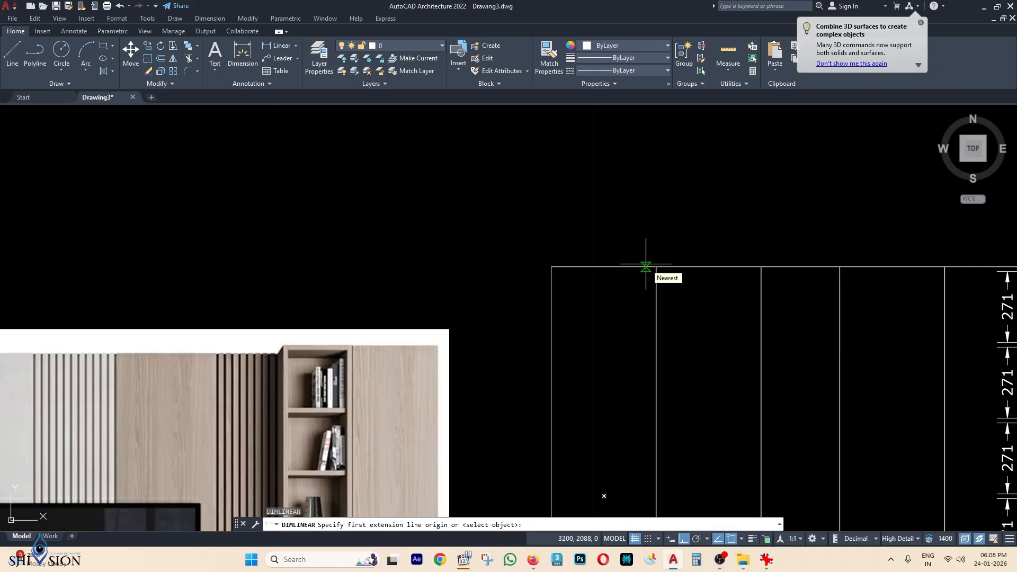
left_click(552, 266)
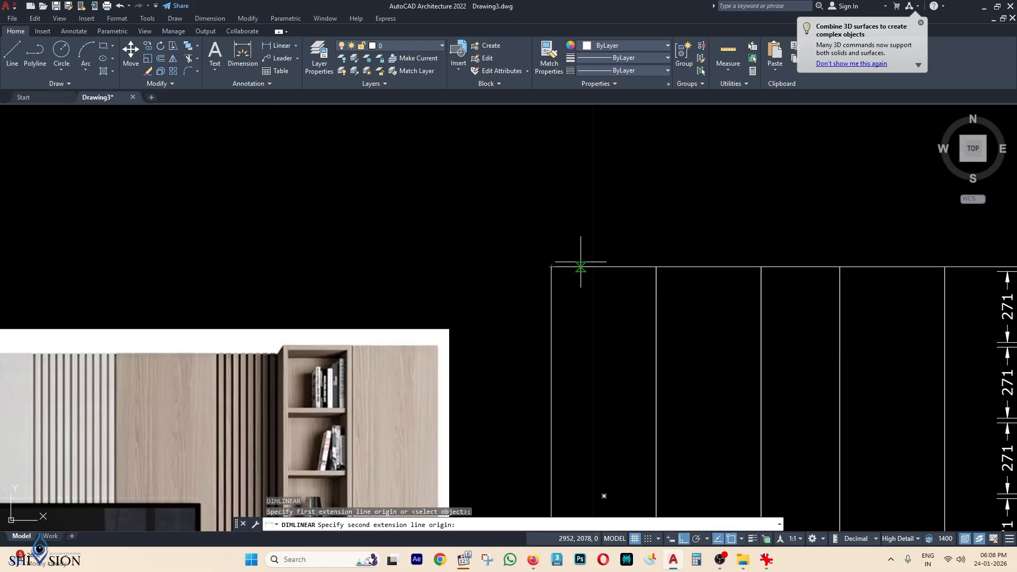
left_click(656, 267)
scroll(647, 243, "up", 2)
left_click(649, 240)
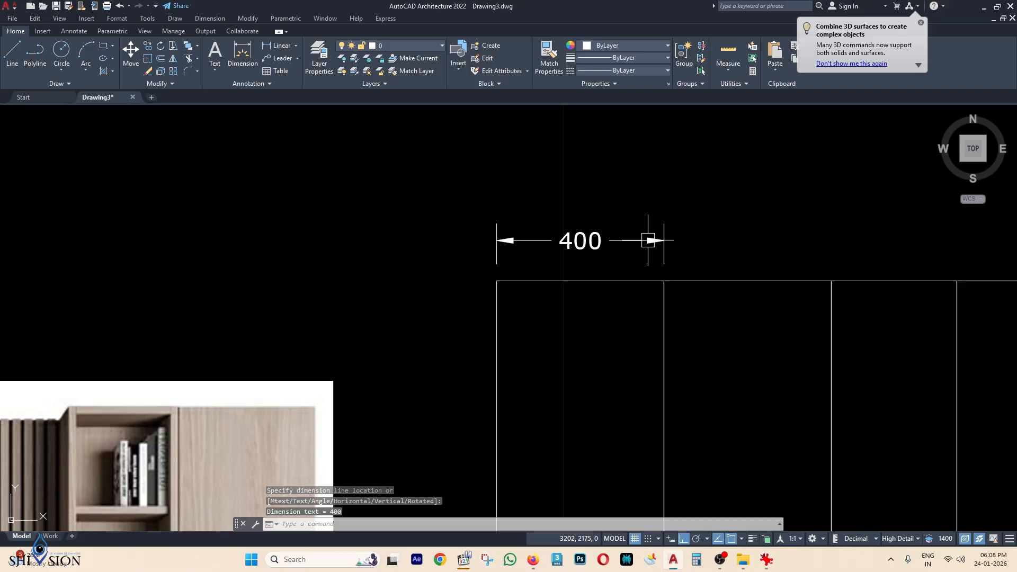
Continue the chain across the dividers with dimensions 400, 300, 400, 300, 250 and 350.
type("DIMCONT")
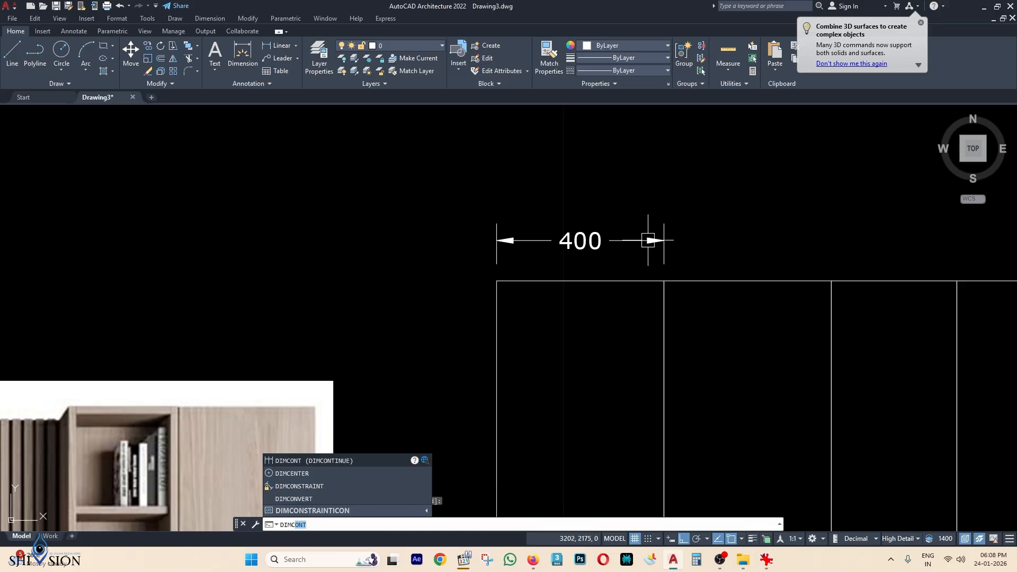
key("Return")
left_click(832, 282)
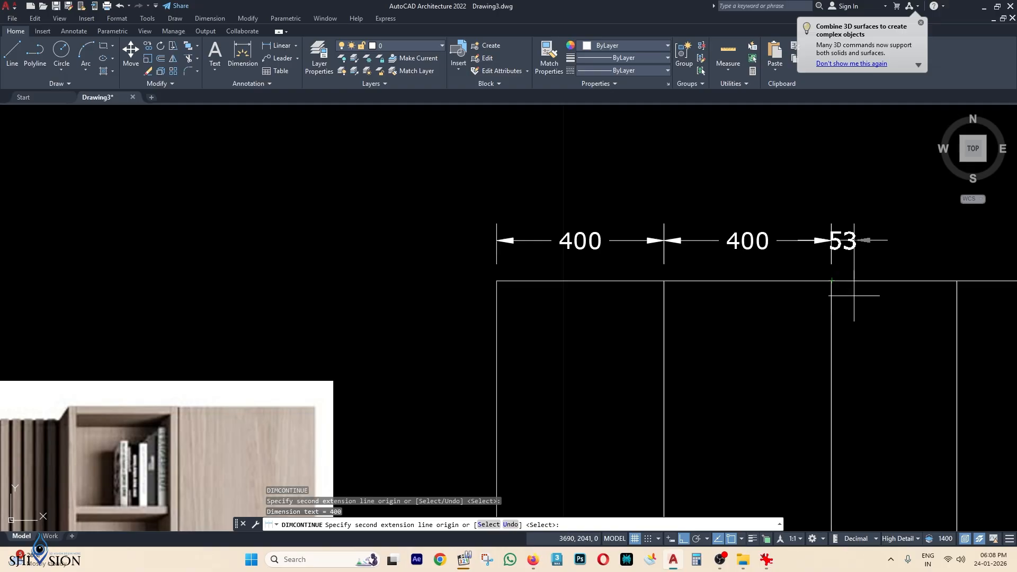
middle_click_drag(854, 296, 533, 284)
left_click(612, 283)
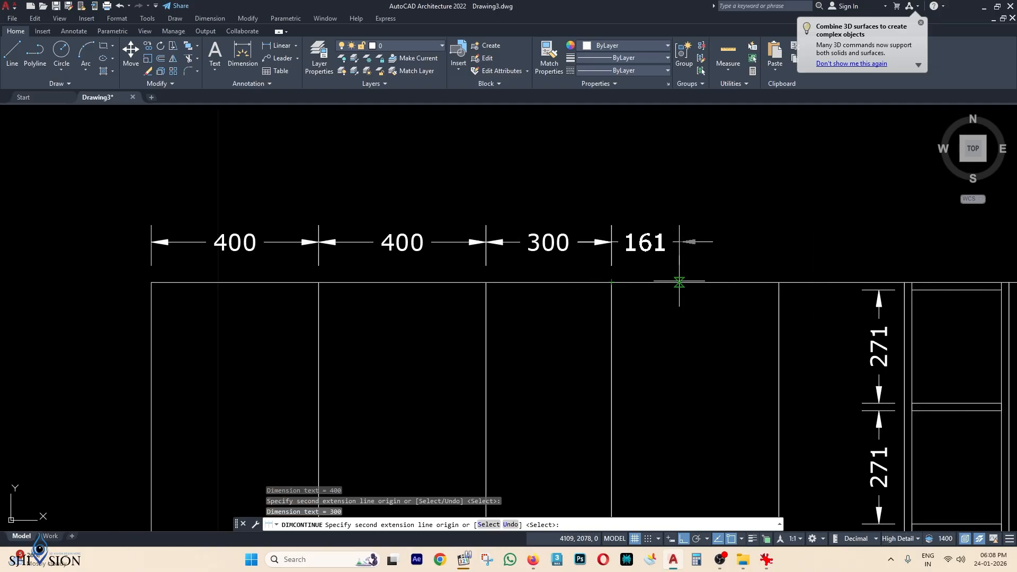
left_click(779, 282)
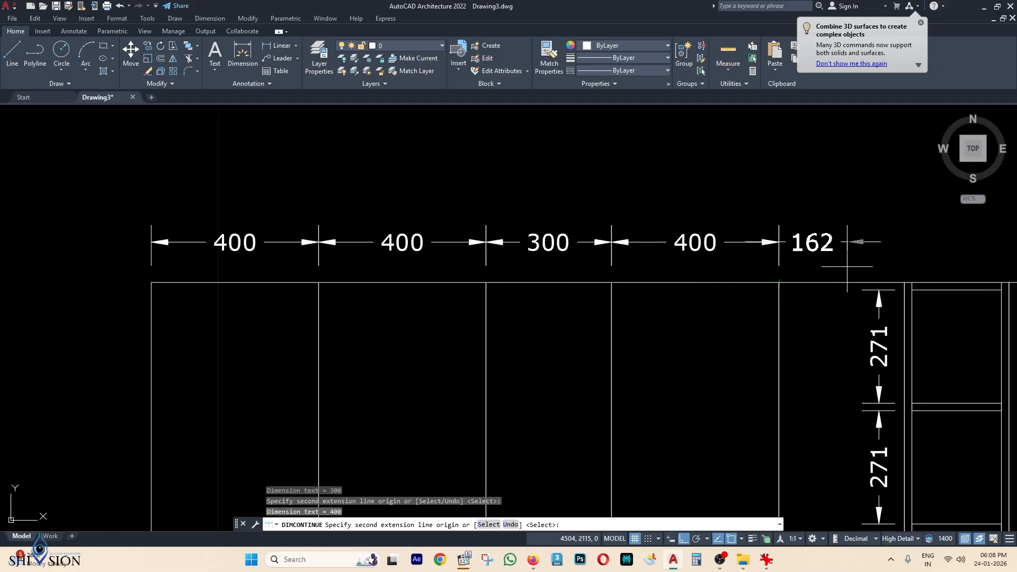
left_click(904, 282)
middle_click_drag(906, 284, 569, 284)
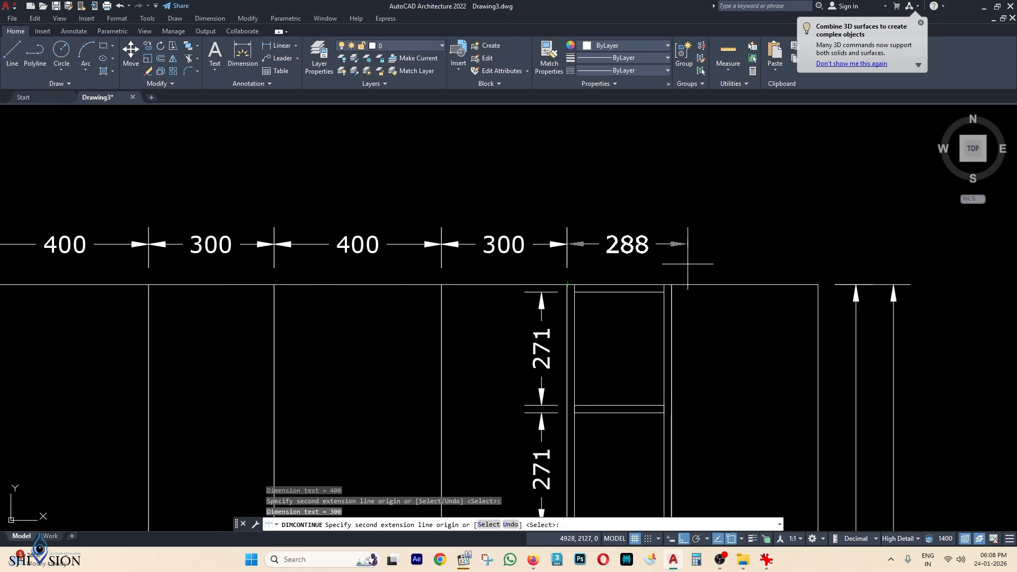
left_click(672, 284)
left_click(819, 285)
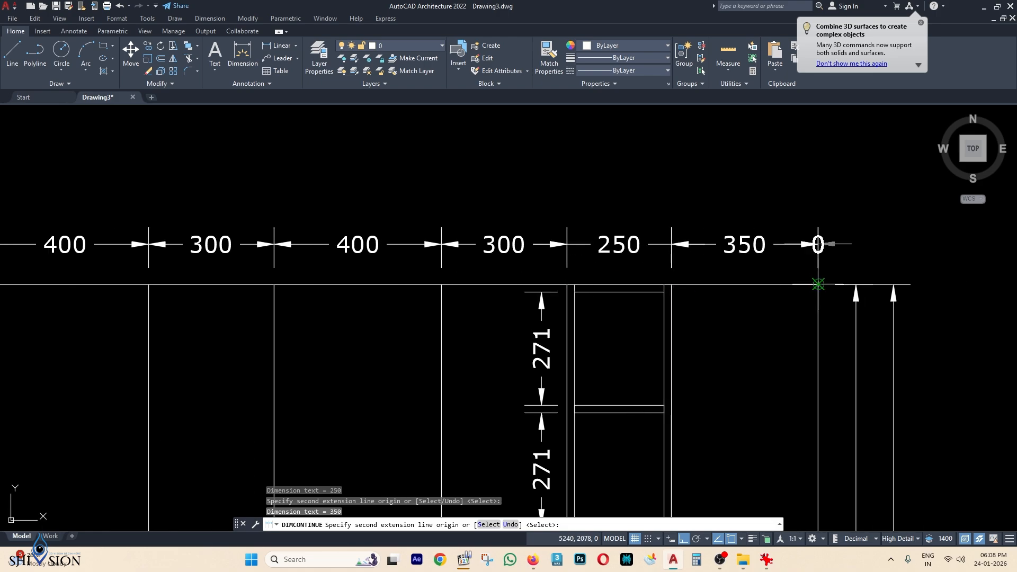
key("Escape")
scroll(812, 248, "down", 5)
Review the dimensioned elevation and reference image, then switch to the CAD BLOCK folder.
middle_click_drag(767, 306, 730, 213)
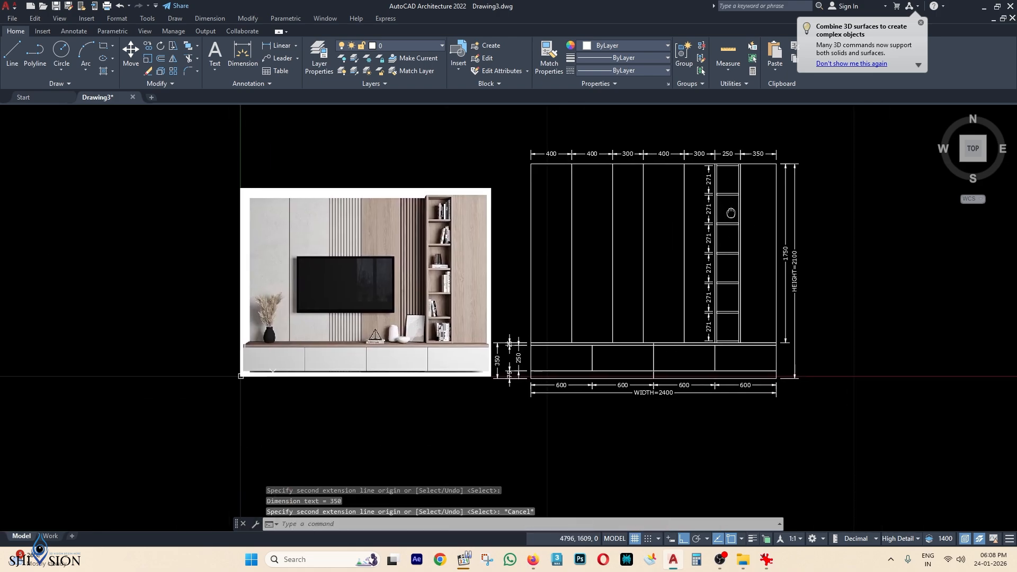
middle_click_drag(722, 293, 710, 308)
scroll(711, 309, "down", 3)
middle_click_drag(502, 339, 445, 326)
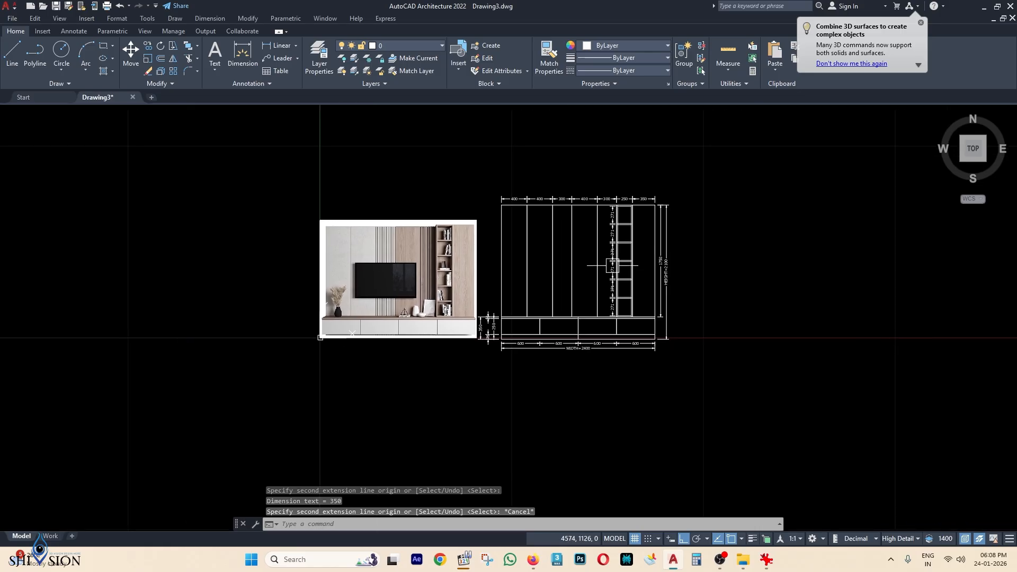
scroll(533, 333, "up", 5)
mouse_move(541, 332)
middle_mouse_down()
mouse_move(531, 318)
mouse_move(553, 343)
middle_mouse_up()
scroll(546, 321, "down", 4)
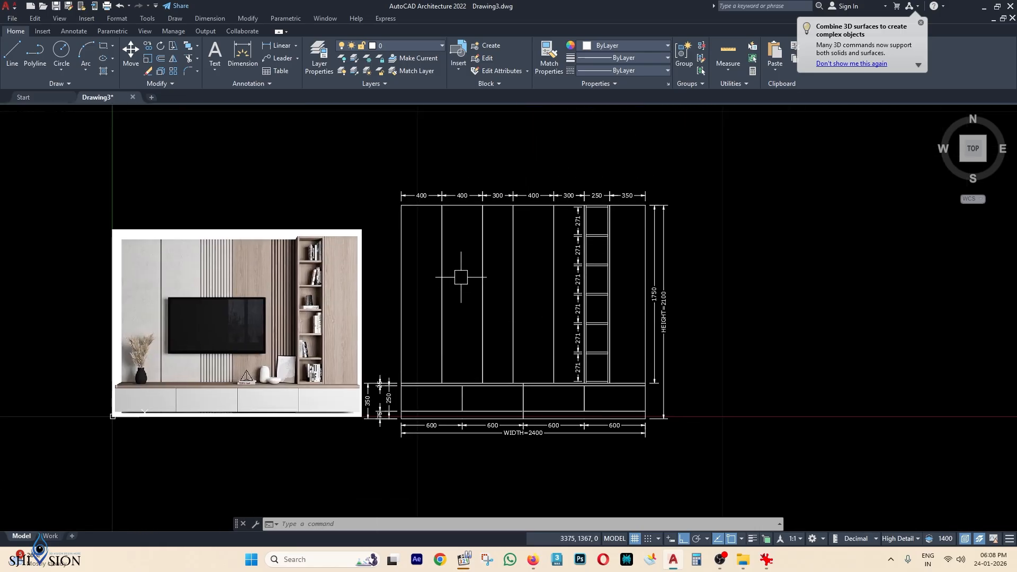
middle_click_drag(461, 277, 491, 284)
key("Escape")
key("Escape")
scroll(227, 318, "up", 2)
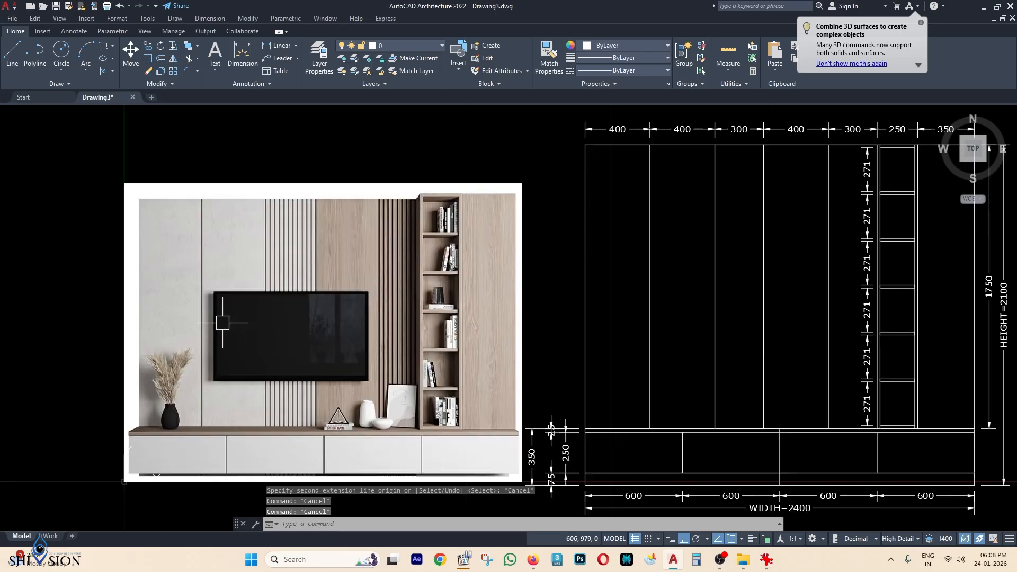
middle_click_drag(228, 318, 215, 285)
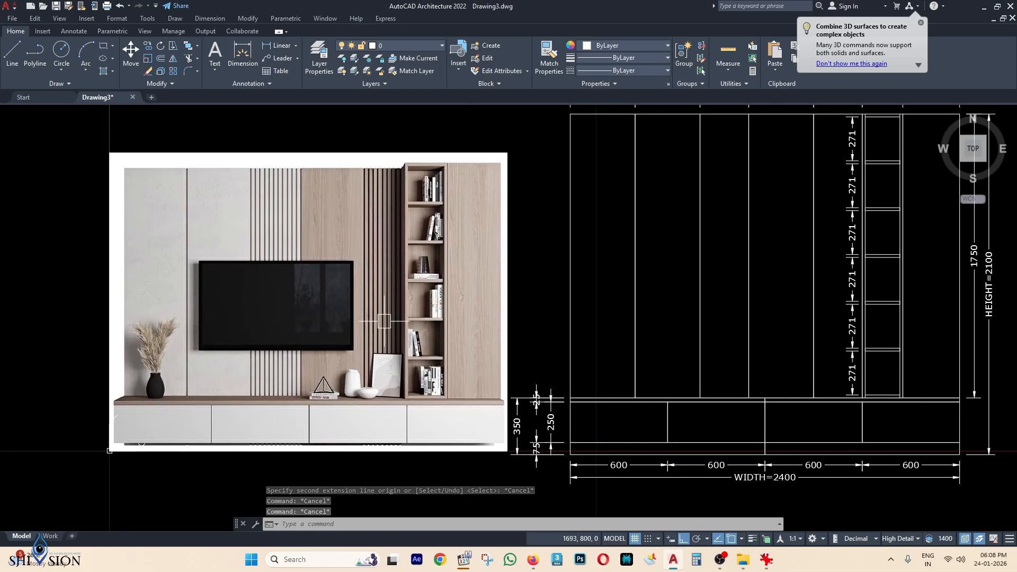
scroll(392, 318, "down", 2)
left_click(743, 559)
Open TV.dwg and copy its TV front-view block to the clipboard.
double_click(158, 223)
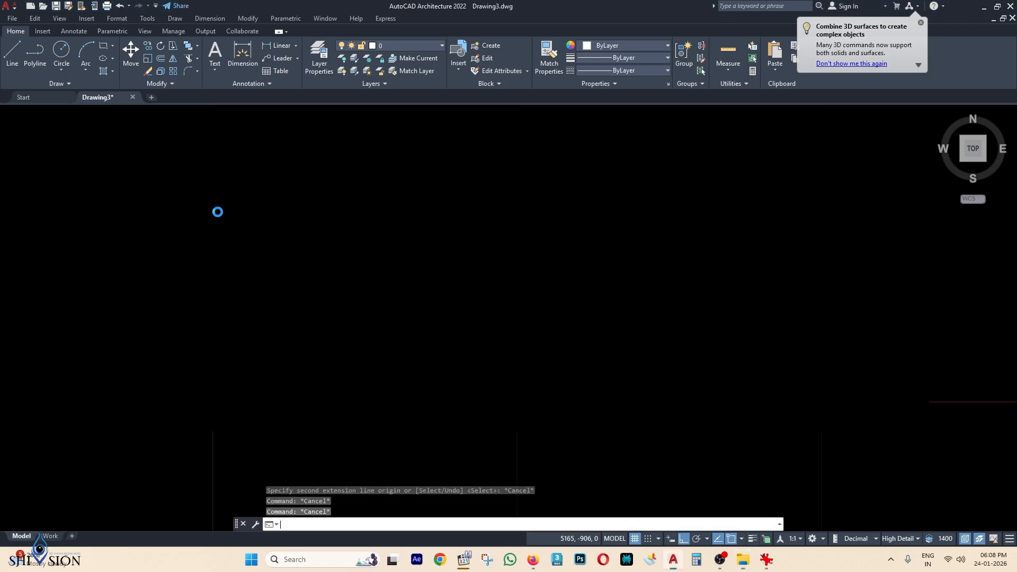
scroll(522, 233, "up", 3)
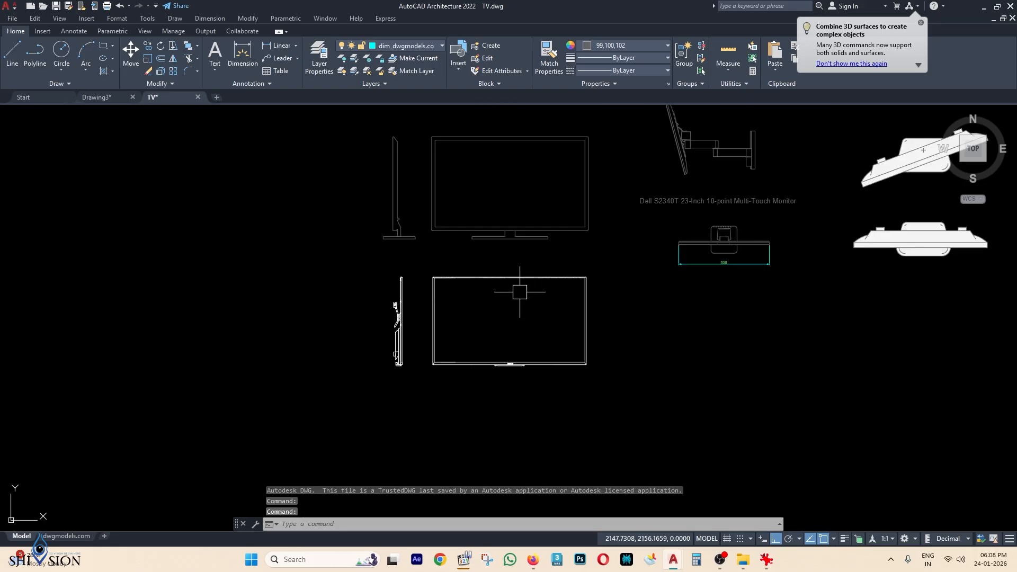
scroll(475, 254, "up", 2)
middle_click_drag(731, 278, 709, 209)
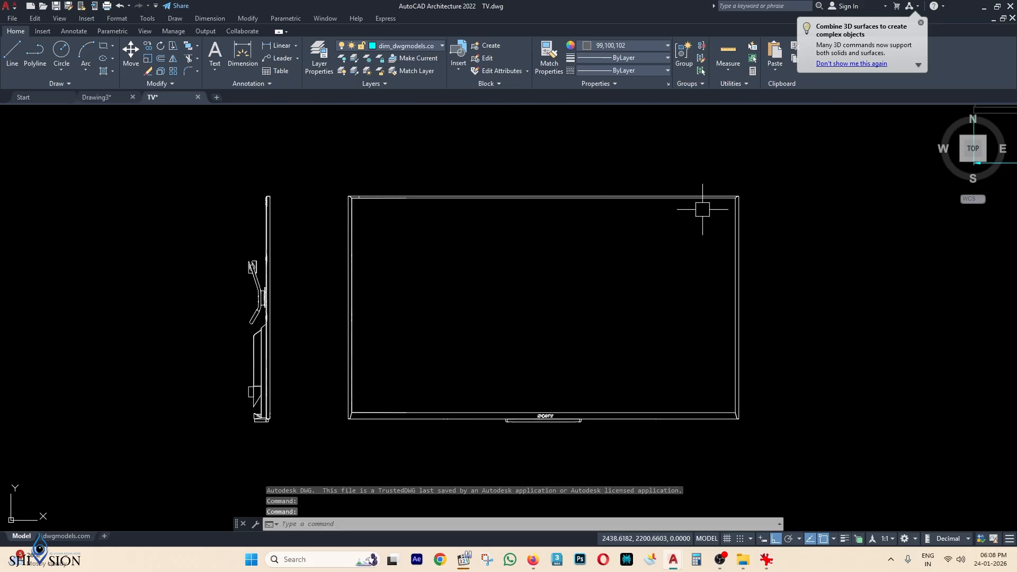
left_click(759, 181)
left_click(310, 444)
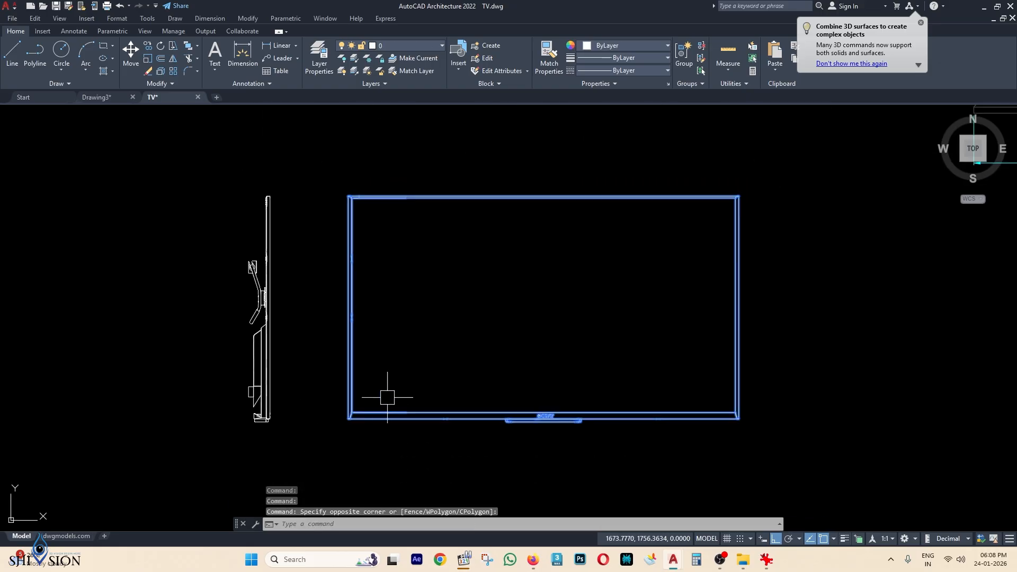
key("ctrl+c")
Paste the TV front view into the TV unit drawing, right of the elevation.
left_click(97, 97)
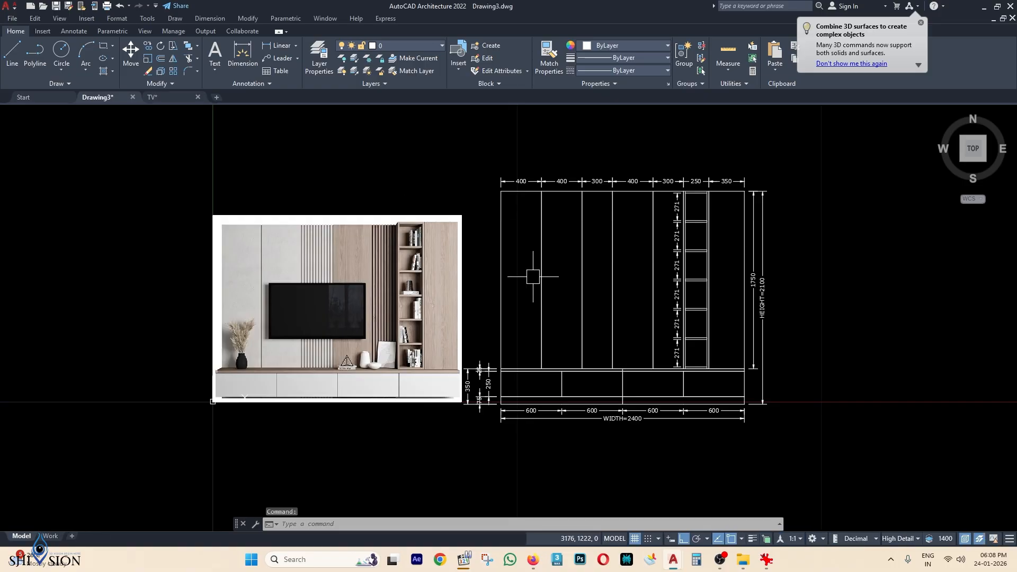
key("ctrl+v")
scroll(561, 317, "down", 2)
middle_click_drag(560, 317, 475, 299)
key("Escape")
key("Escape")
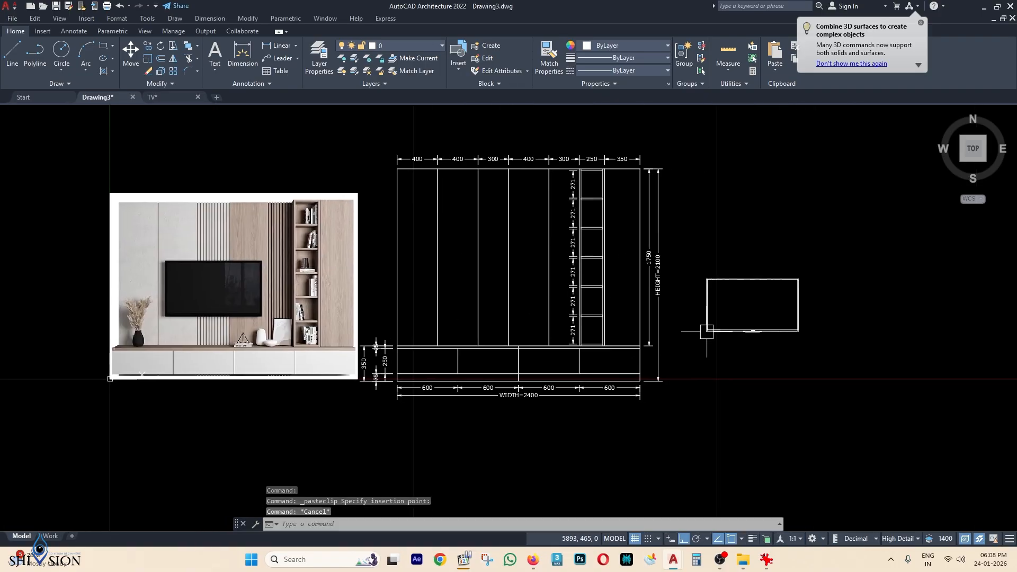
Draw a rectangle from the cabinet's top-left corner to the bottom of the shelf column.
scroll(263, 241, "up", 2)
middle_click_drag(223, 273, 322, 267)
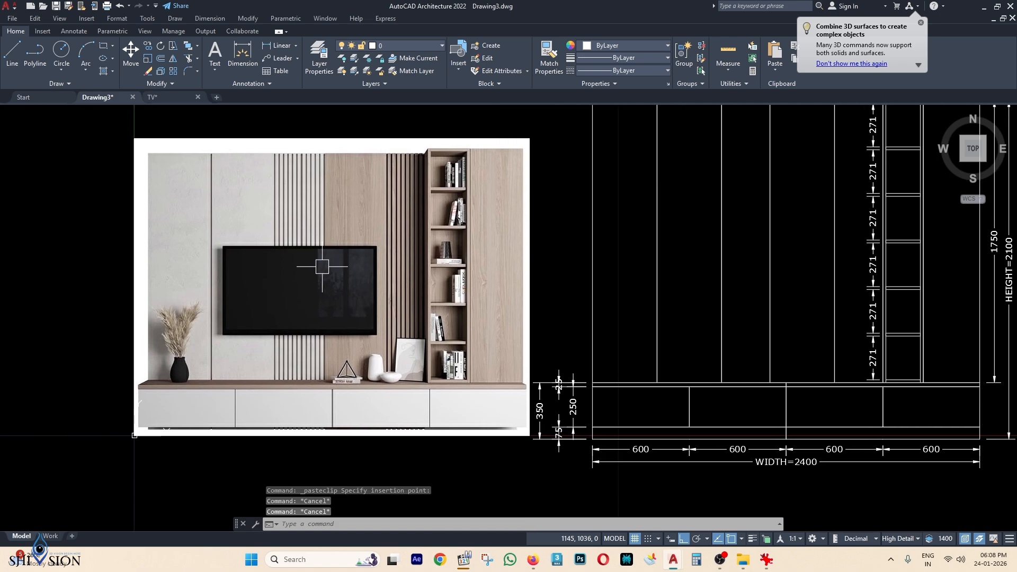
scroll(380, 249, "down", 2)
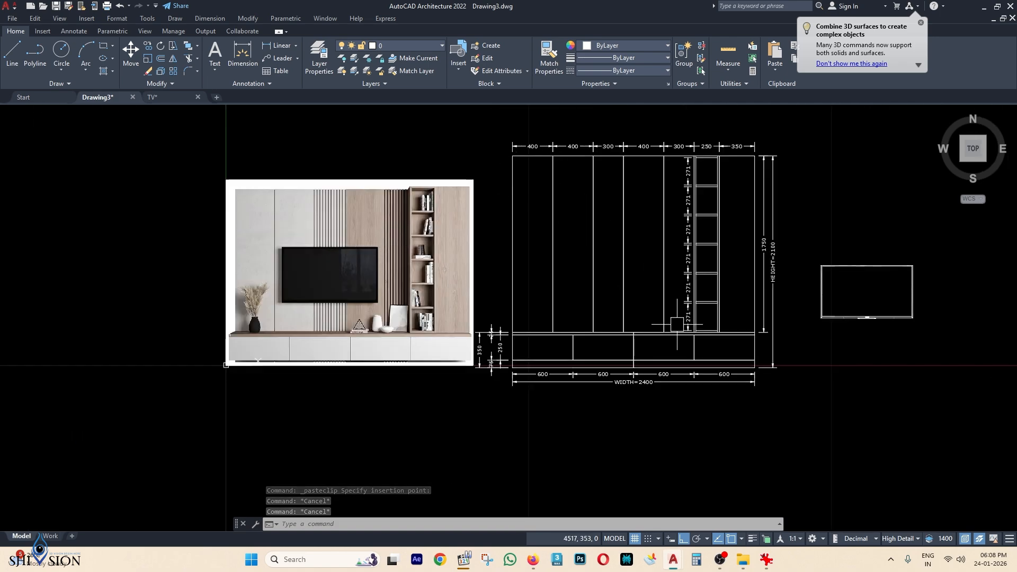
scroll(515, 180, "up", 2)
type("rec")
key("Return")
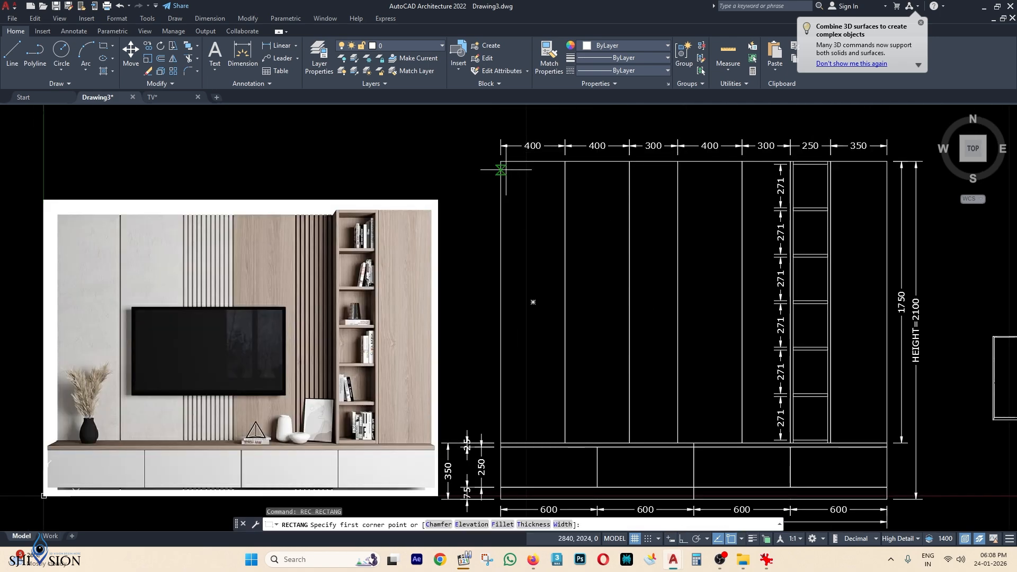
left_click(501, 160)
scroll(775, 371, "up", 3)
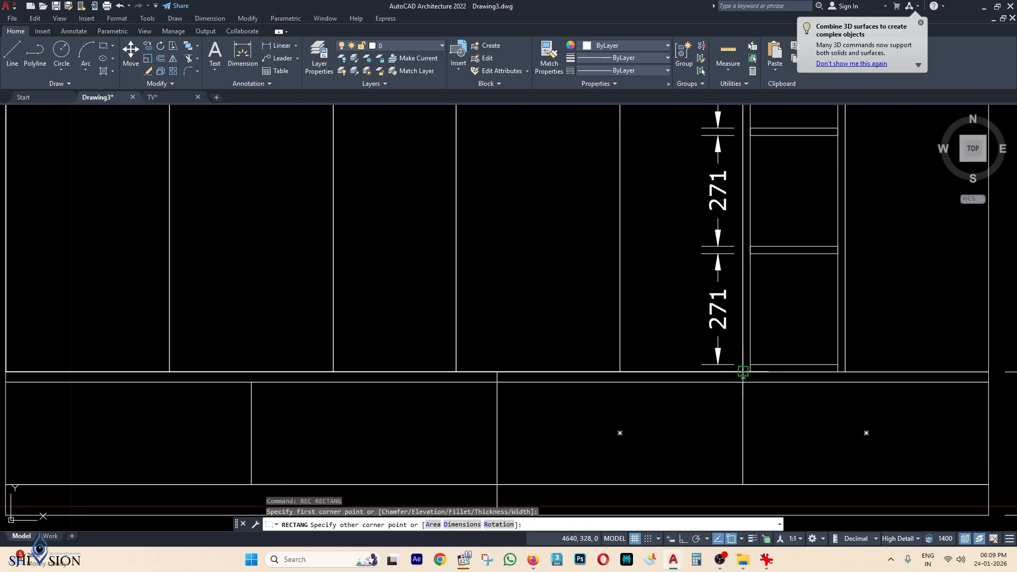
left_click(744, 371)
scroll(743, 372, "down", 4)
scroll(634, 149, "down", 3)
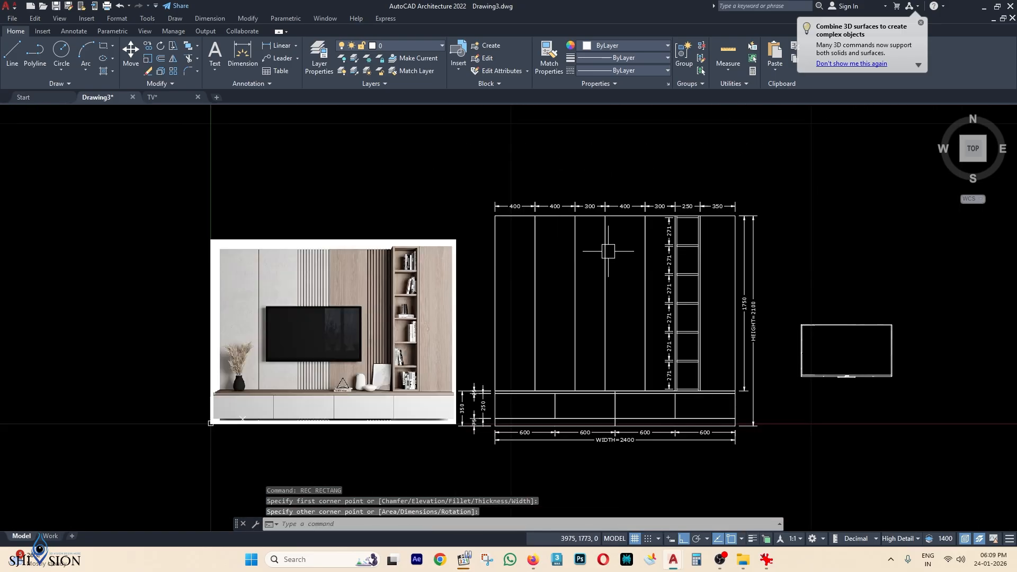
Change the new rectangle's colour to Red.
left_click(627, 216)
left_click(625, 45)
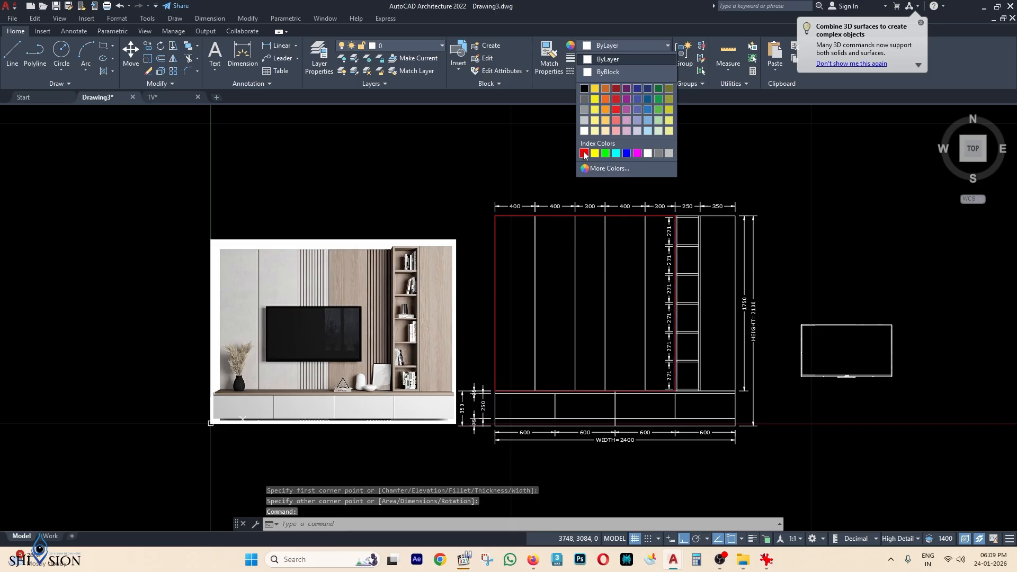
left_click(585, 153)
key("Escape")
key("Escape")
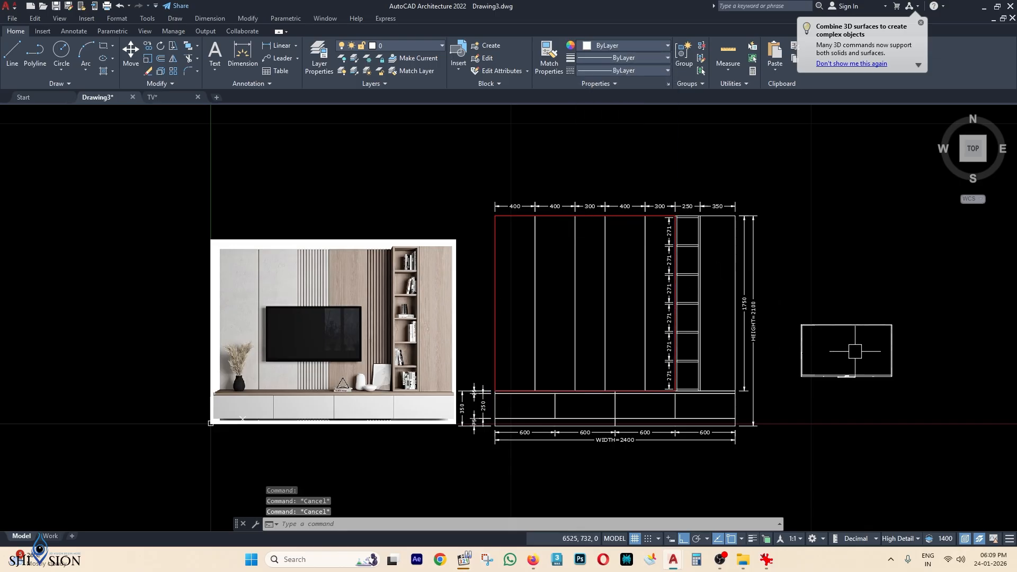
Move the TV block from its top midpoint to the midpoint of the upper frame's top edge.
middle_click_drag(866, 367, 774, 346)
scroll(756, 301, "up", 2)
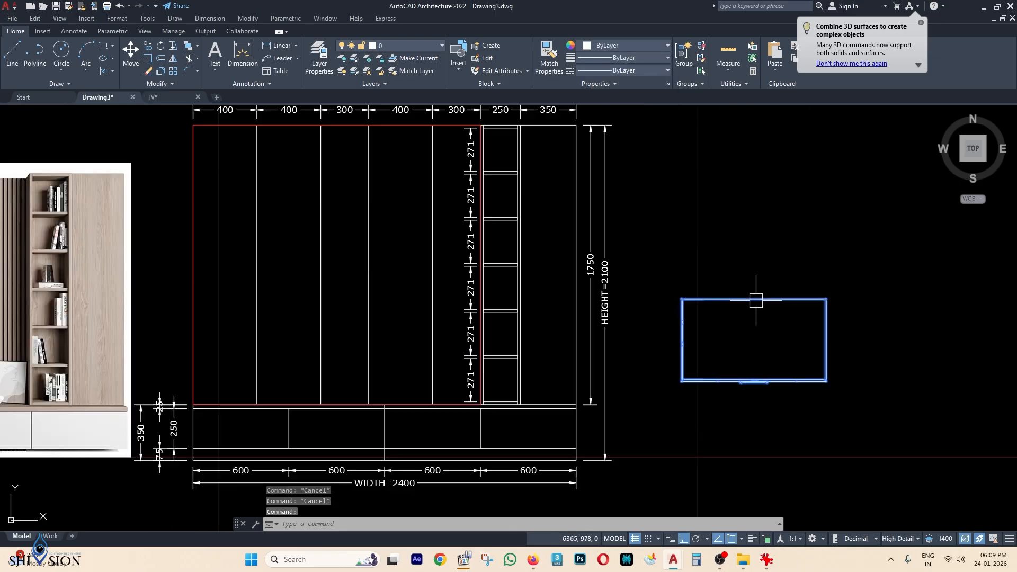
key("Escape")
key("Escape")
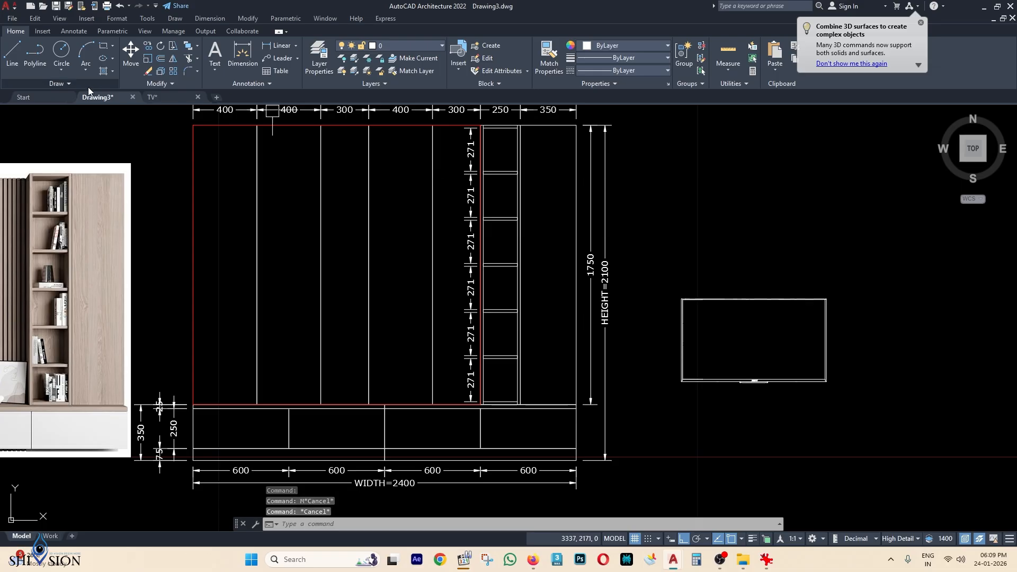
left_click(131, 58)
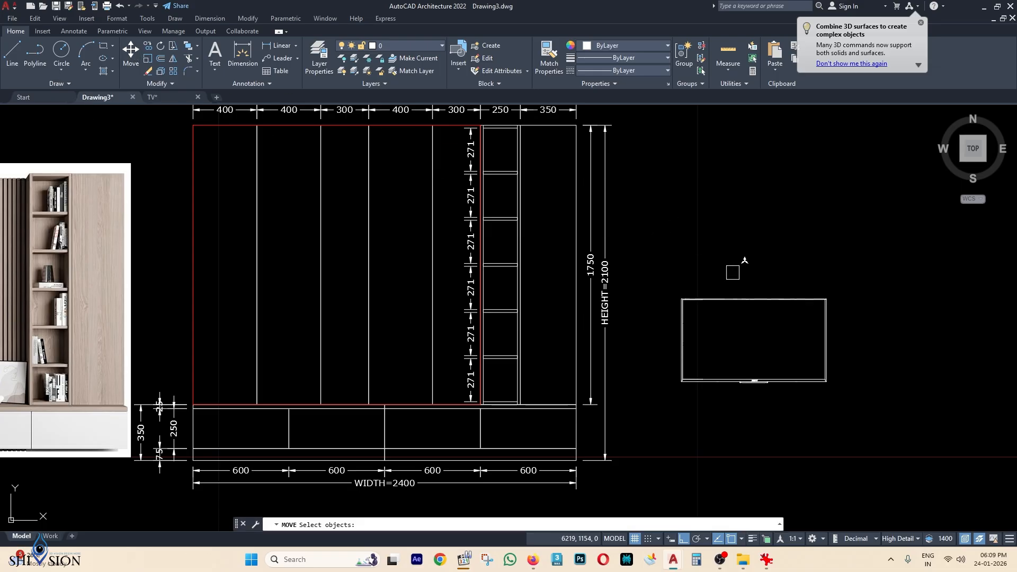
scroll(779, 299, "up", 4)
left_click(731, 285)
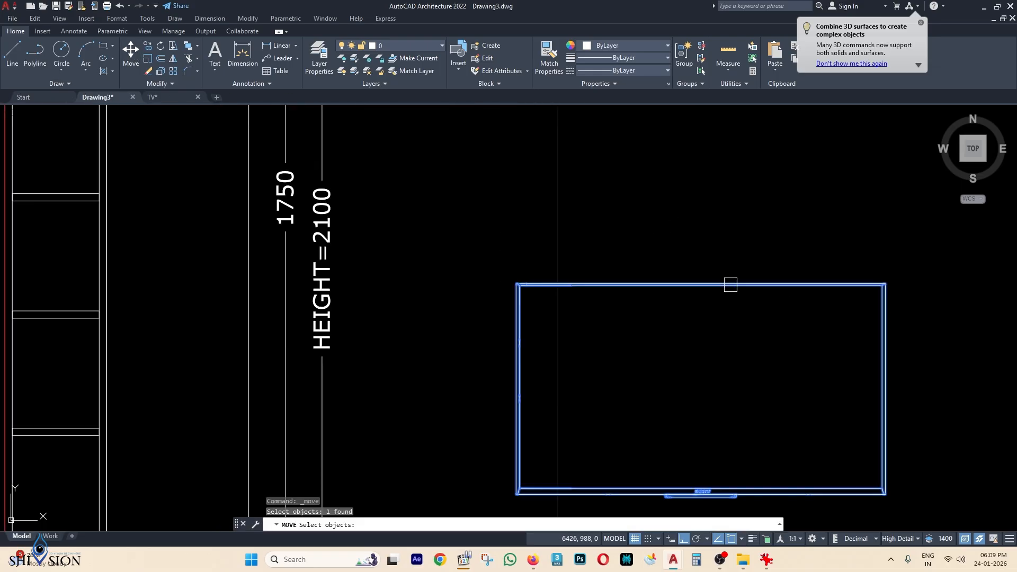
key("Return")
scroll(718, 277, "up", 2)
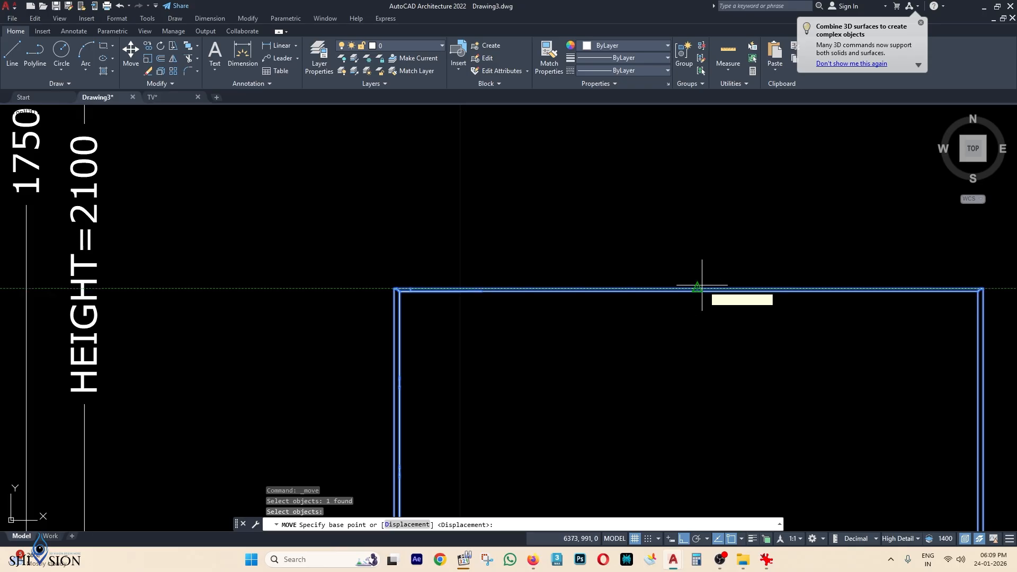
left_click(698, 288)
scroll(710, 271, "down", 8)
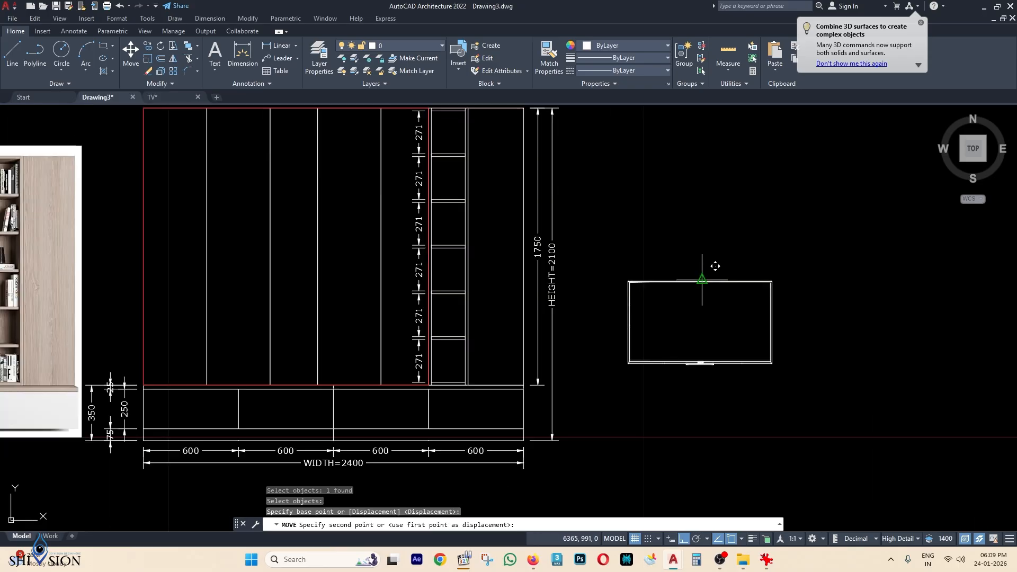
scroll(451, 161, "up", 3)
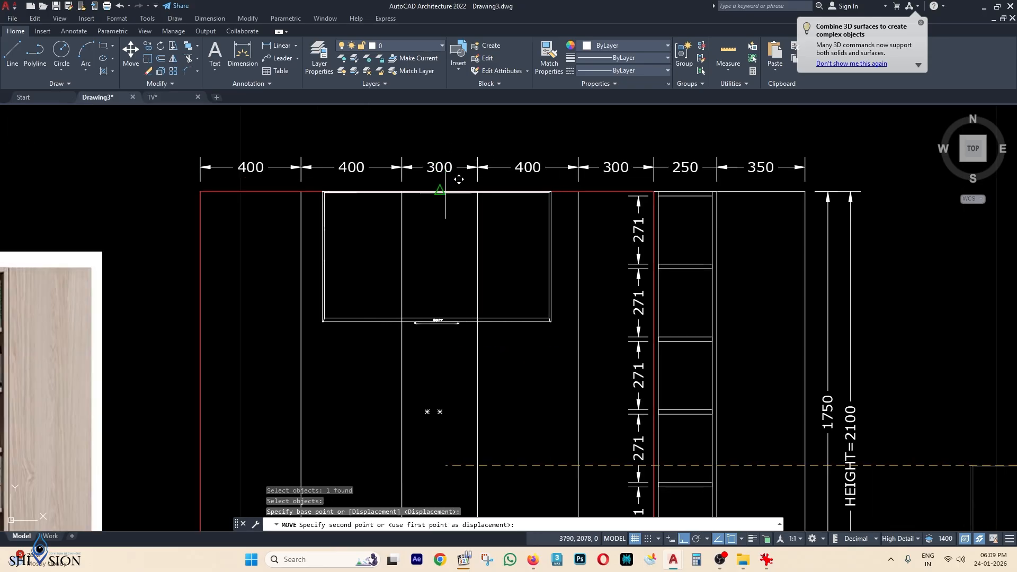
left_click(453, 178)
scroll(569, 201, "down", 4)
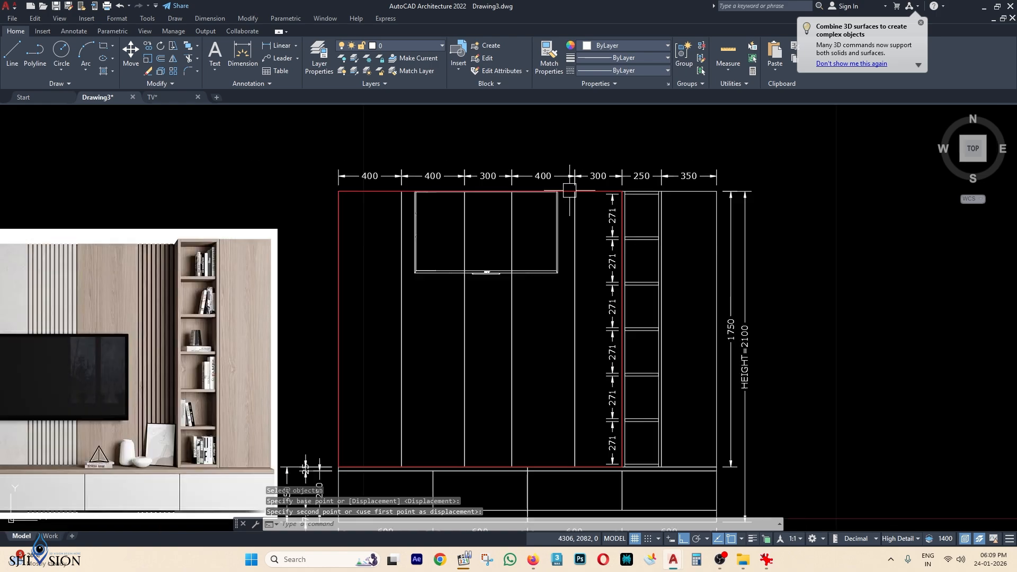
middle_click_drag(586, 308, 603, 282)
middle_click_drag(570, 229, 570, 282)
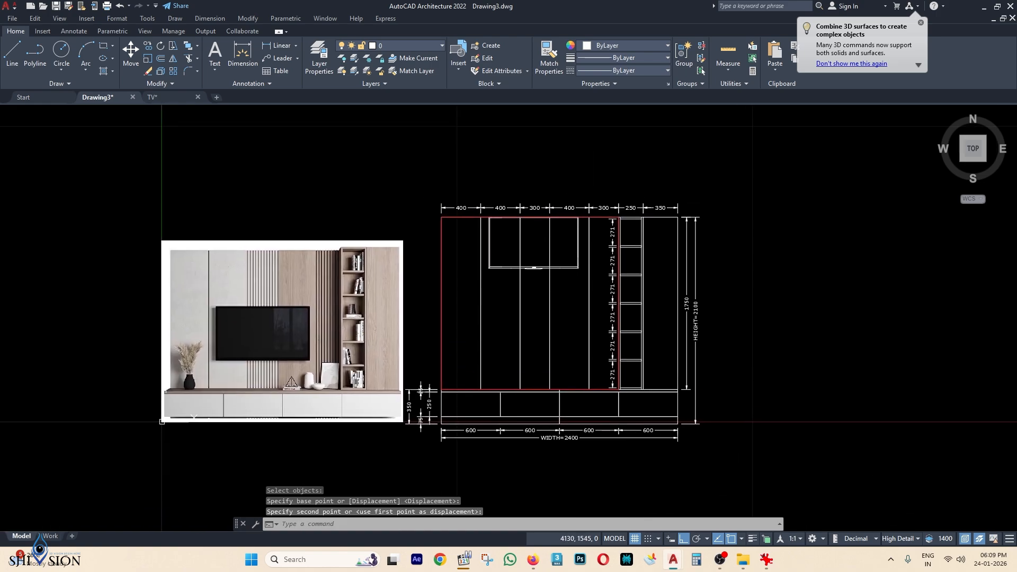
Add a vertical 1841 dimension from the TV's top-left corner down to the unit's bottom line.
type("DLI")
key("Return")
scroll(484, 240, "up", 2)
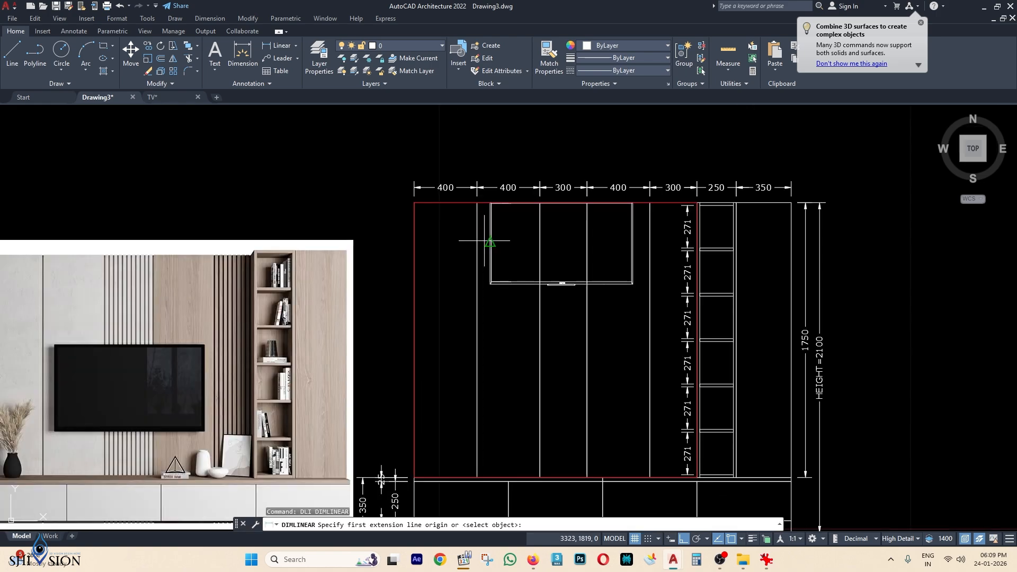
scroll(484, 245, "up", 3)
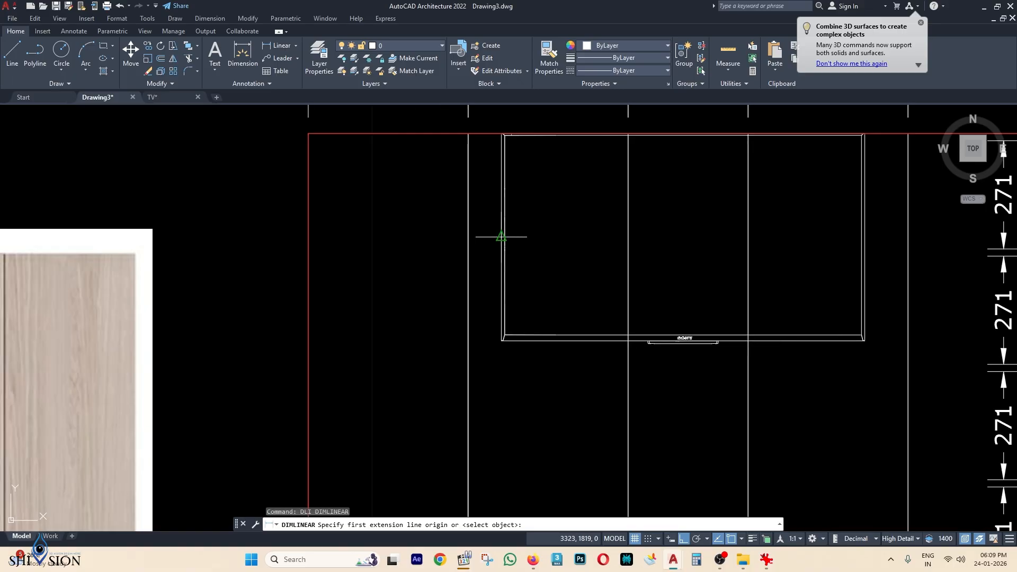
left_click(501, 237)
scroll(501, 237, "down", 5)
scroll(504, 407, "up", 4)
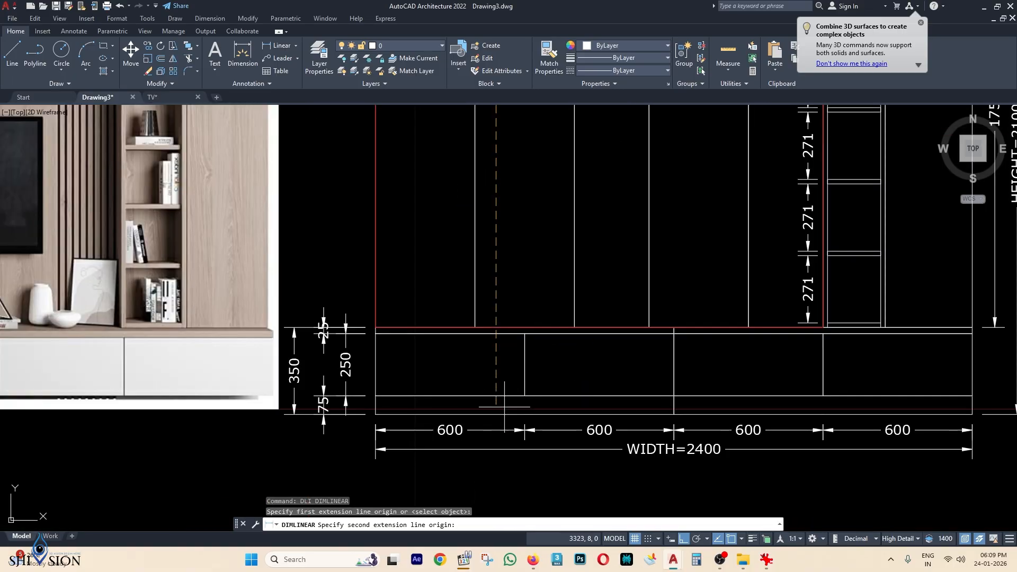
left_click(496, 415)
scroll(496, 414, "down", 4)
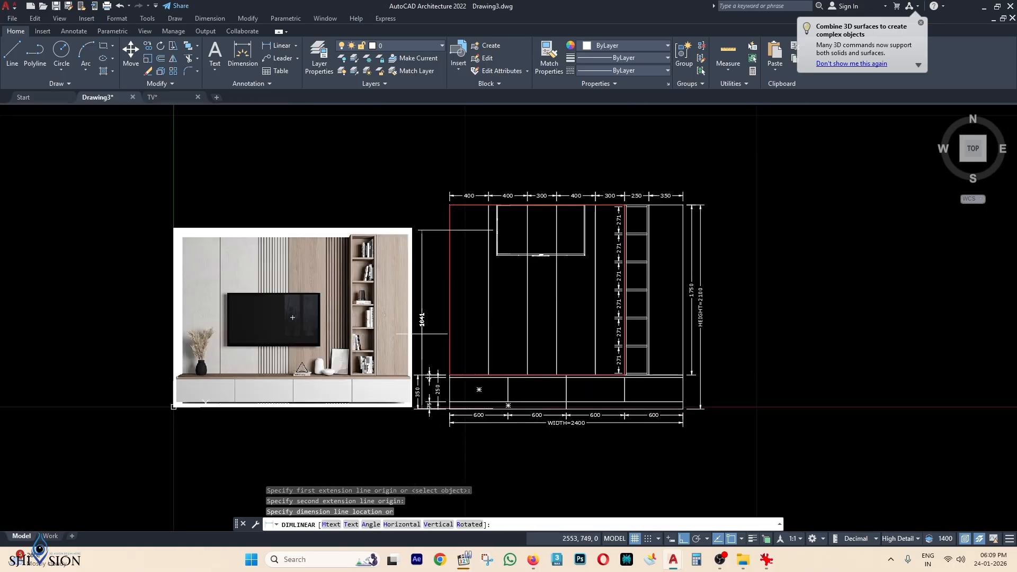
scroll(417, 337, "up", 4)
left_click(395, 338)
scroll(394, 338, "down", 4)
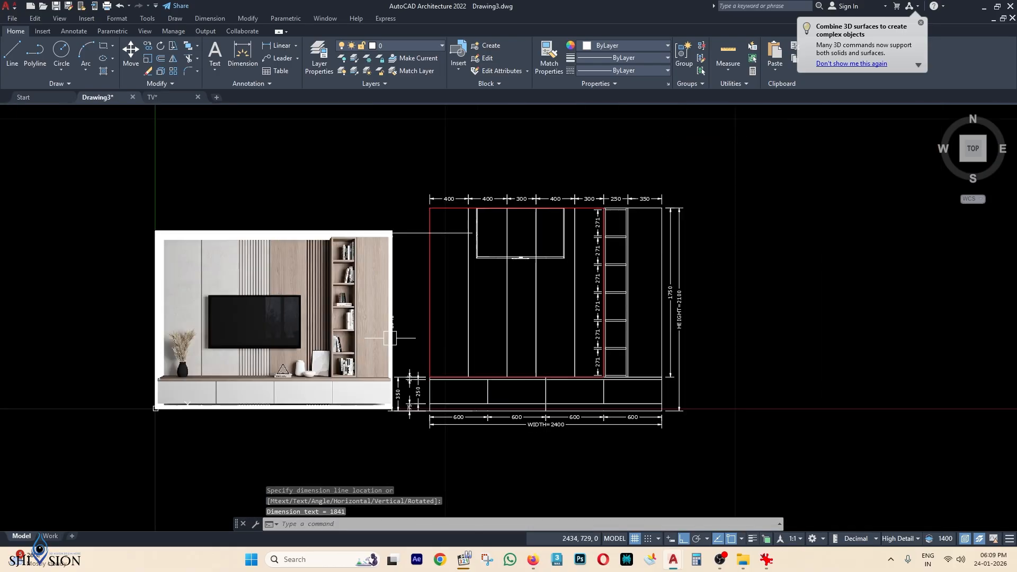
Move the reference image further left of the elevation.
left_click(317, 209)
left_click(281, 282)
middle_click_drag(318, 273, 508, 219)
type("m")
key("space")
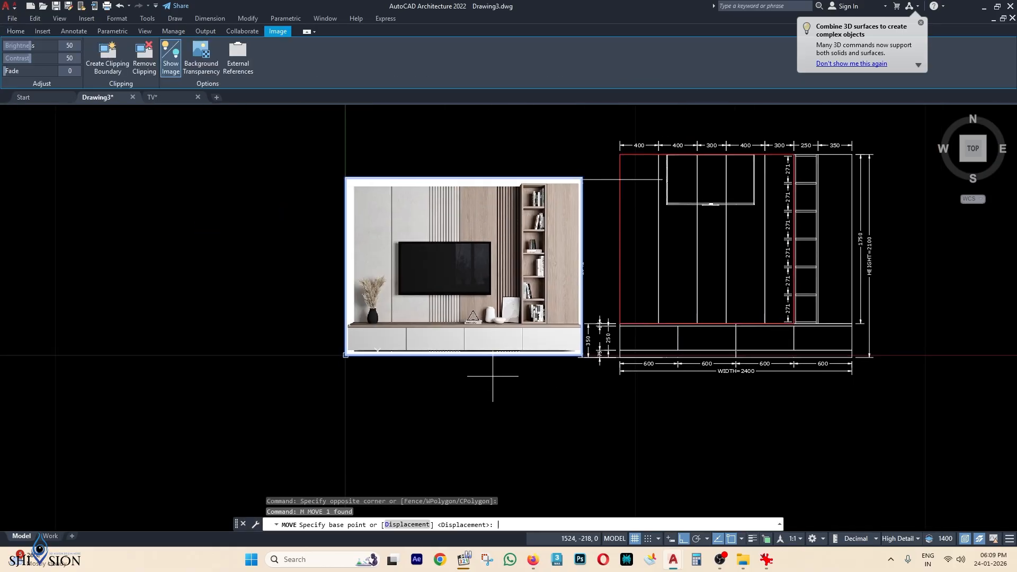
left_click(512, 373)
left_click(479, 373)
scroll(584, 320, "up", 4)
key("Escape")
key("Escape")
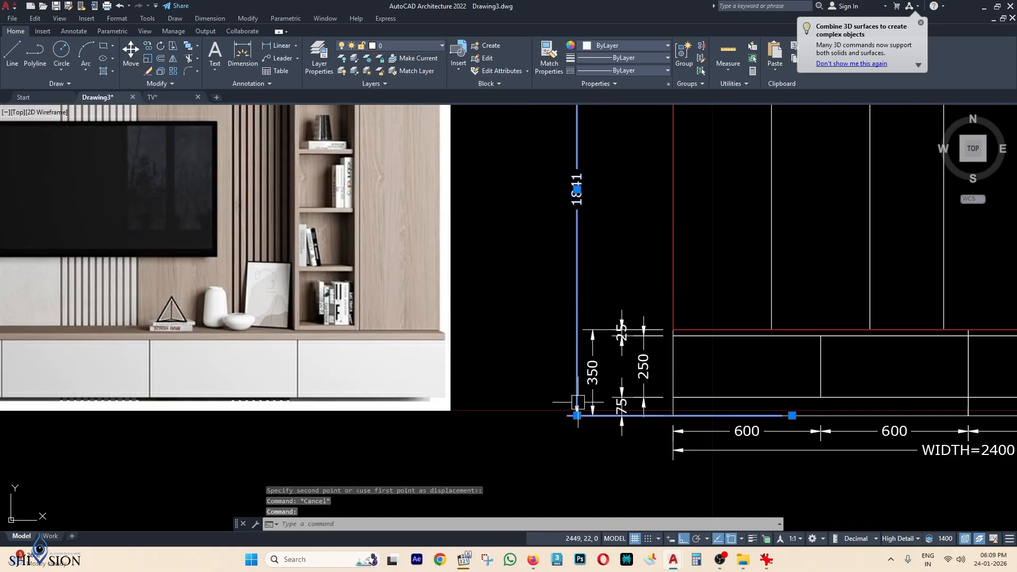
scroll(618, 297, "down", 5)
scroll(546, 298, "up", 6)
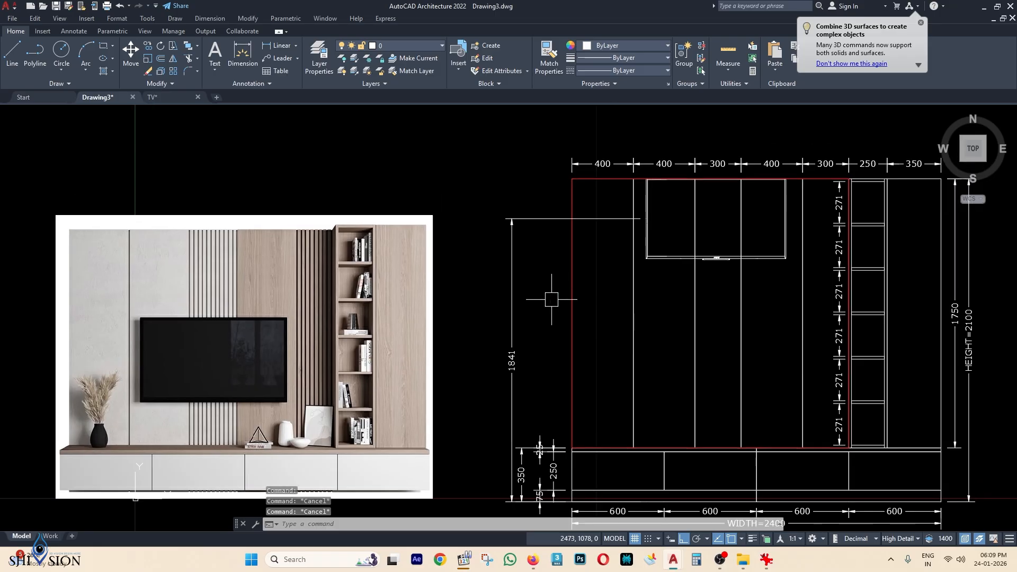
scroll(604, 318, "down", 2)
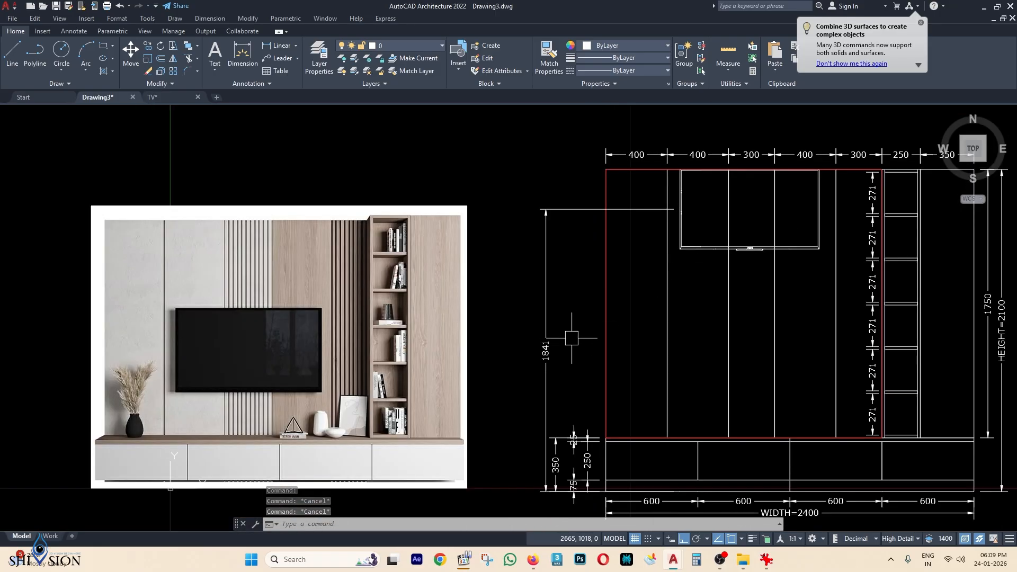
middle_click_drag(693, 266, 591, 261)
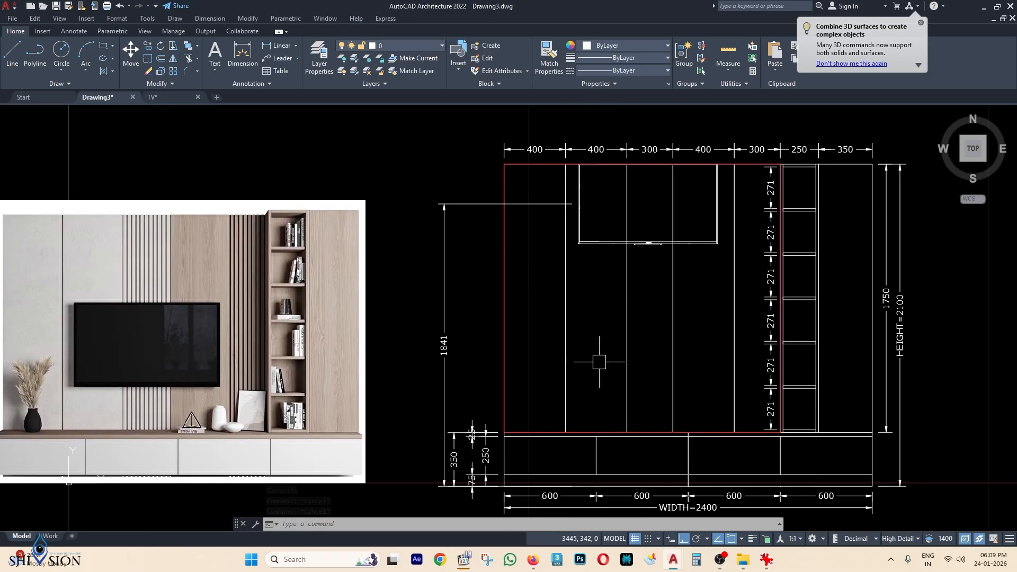
middle_click_drag(648, 464, 653, 456)
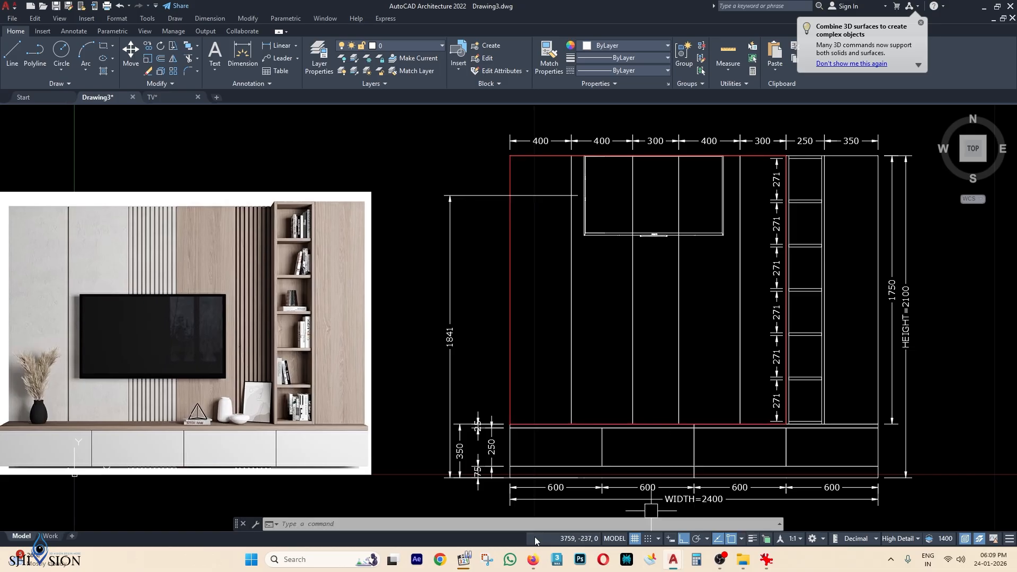
left_click(696, 561)
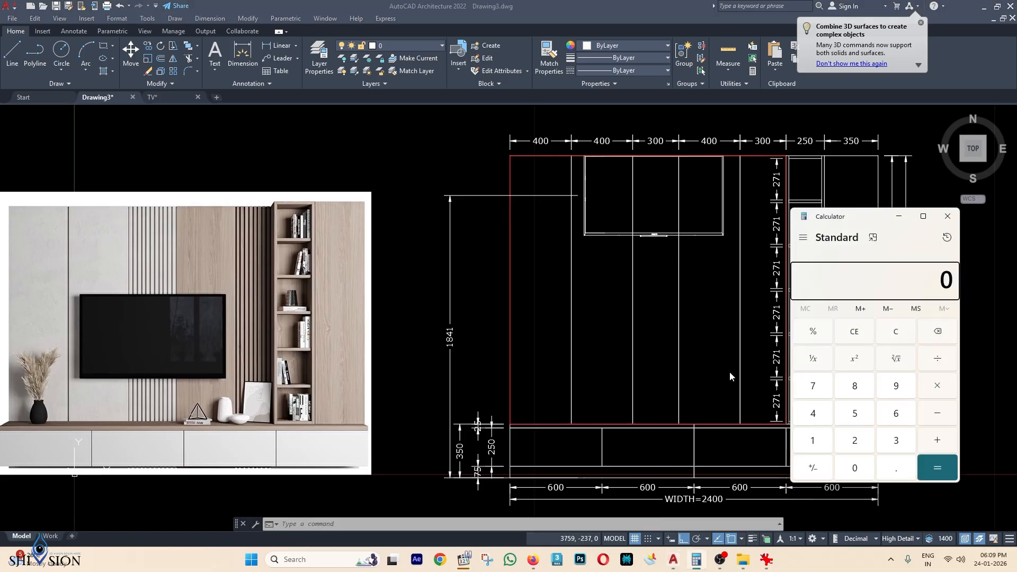
type("1841 - 1060 =")
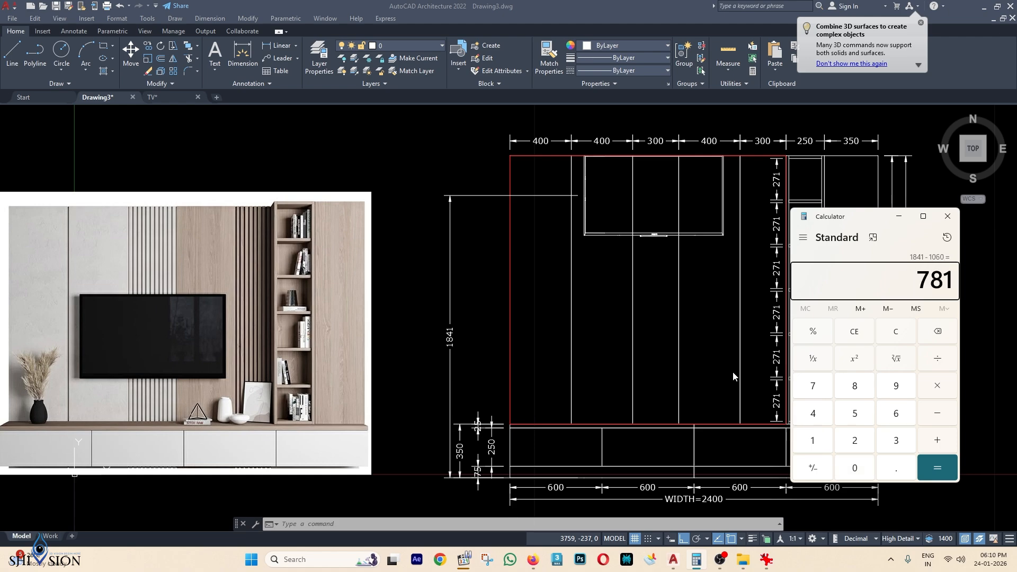
left_click(733, 372)
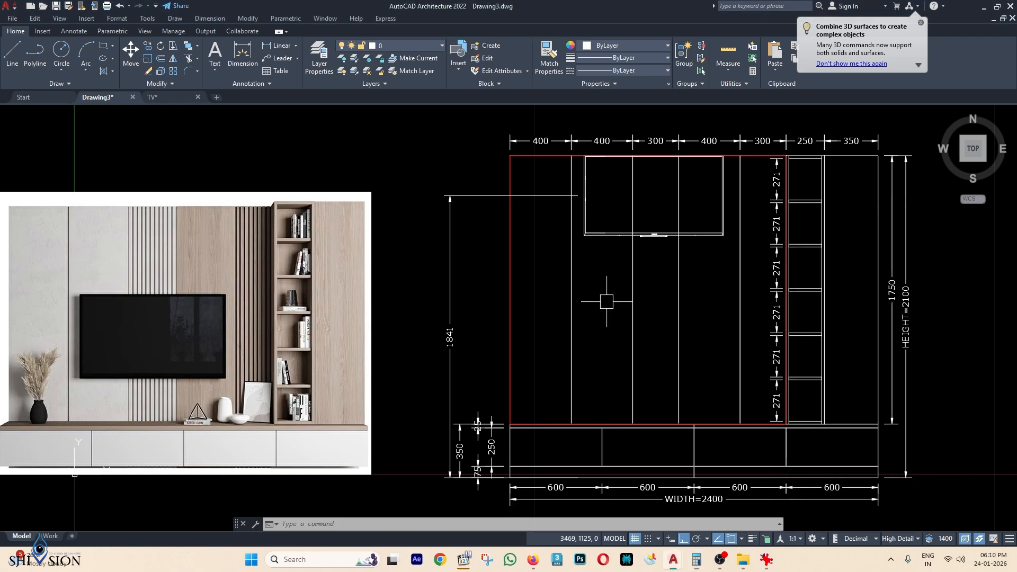
left_click(606, 243)
left_click(609, 235)
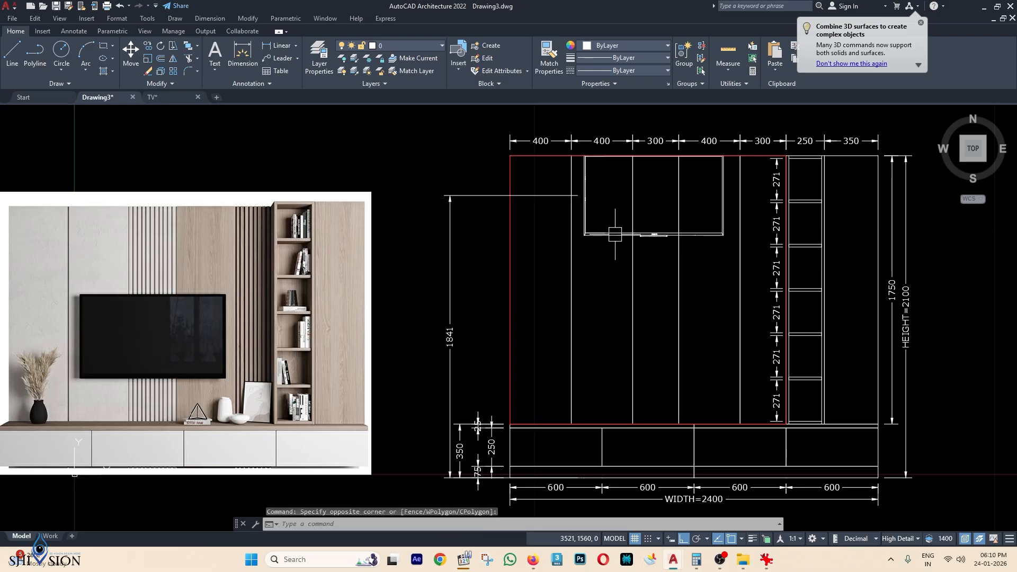
type("M")
key("Return")
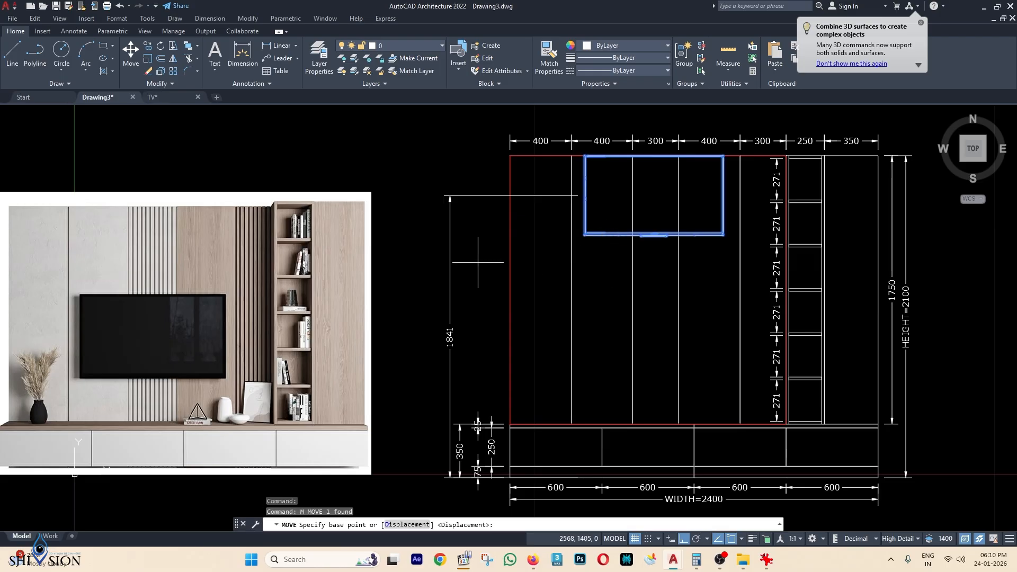
left_click(425, 226)
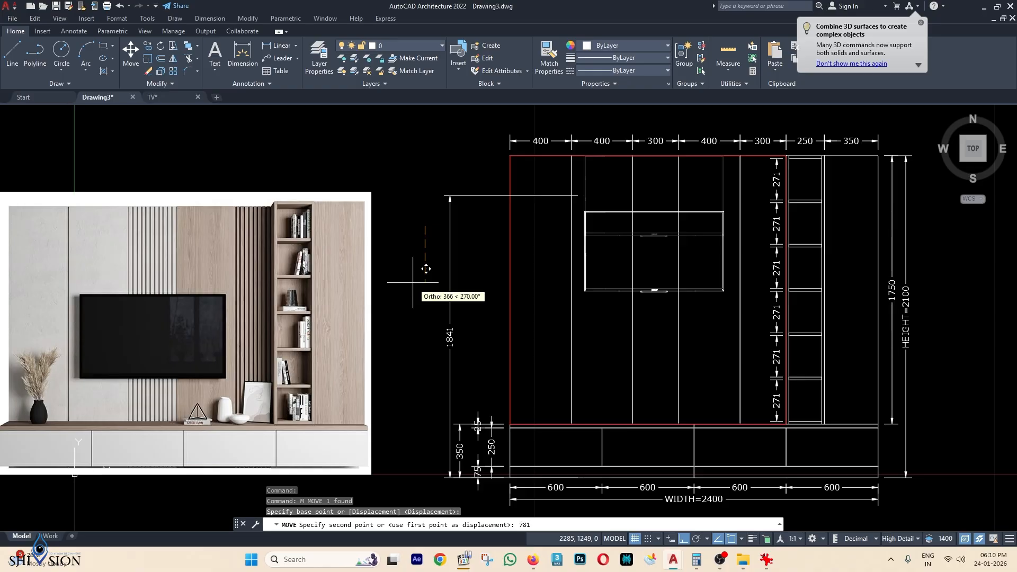
key("Return")
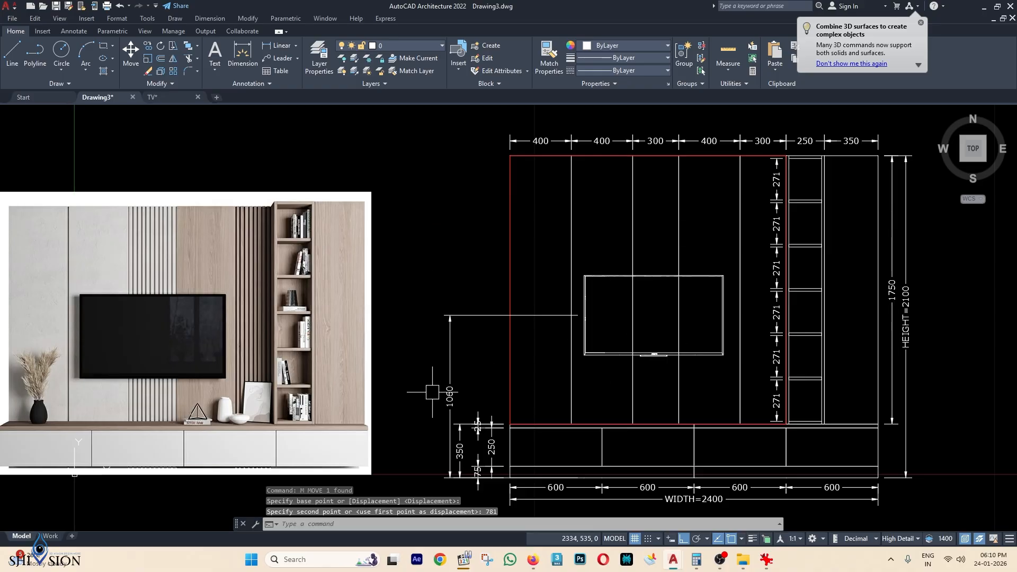
scroll(606, 294, "down", 2)
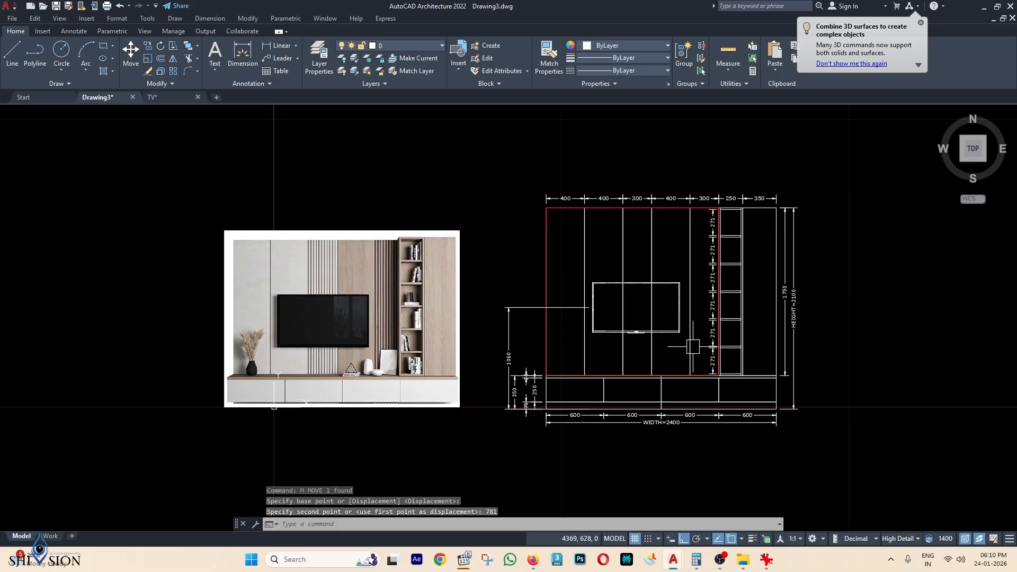
key("Escape")
key("Escape")
key("Escape")
scroll(666, 323, "up", 2)
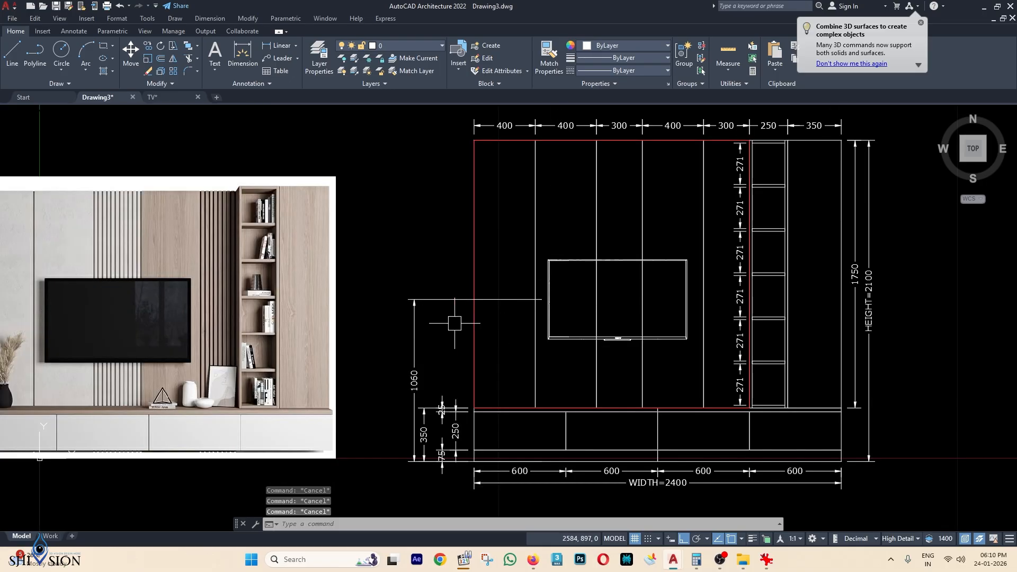
middle_click_drag(551, 350, 555, 336)
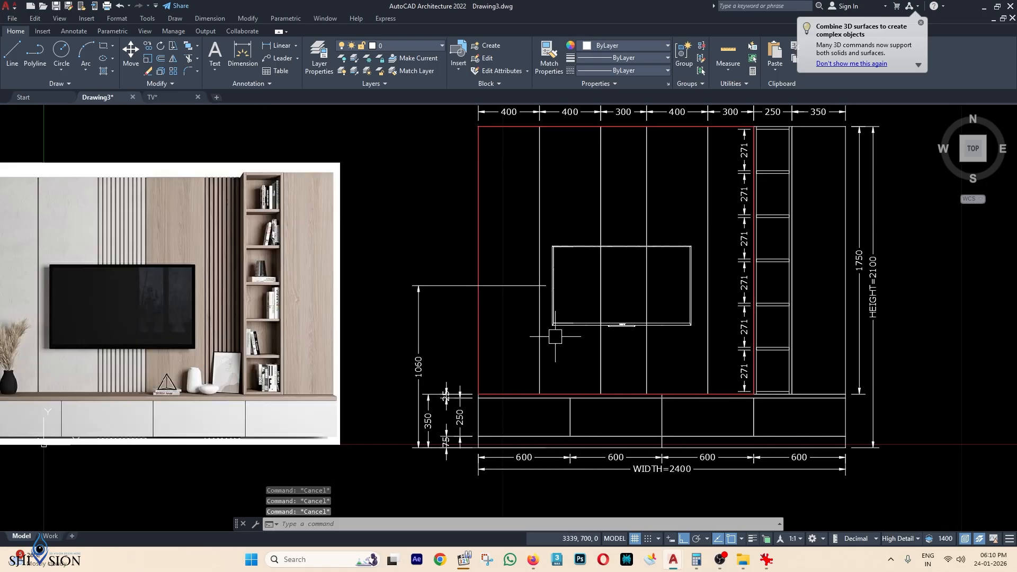
scroll(622, 422, "down", 3)
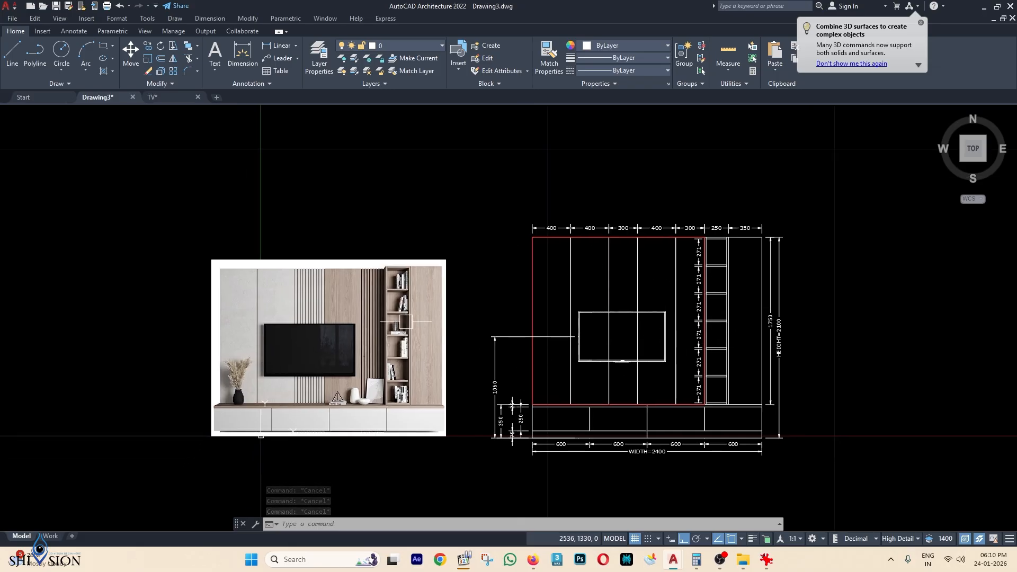
scroll(698, 359, "up", 2)
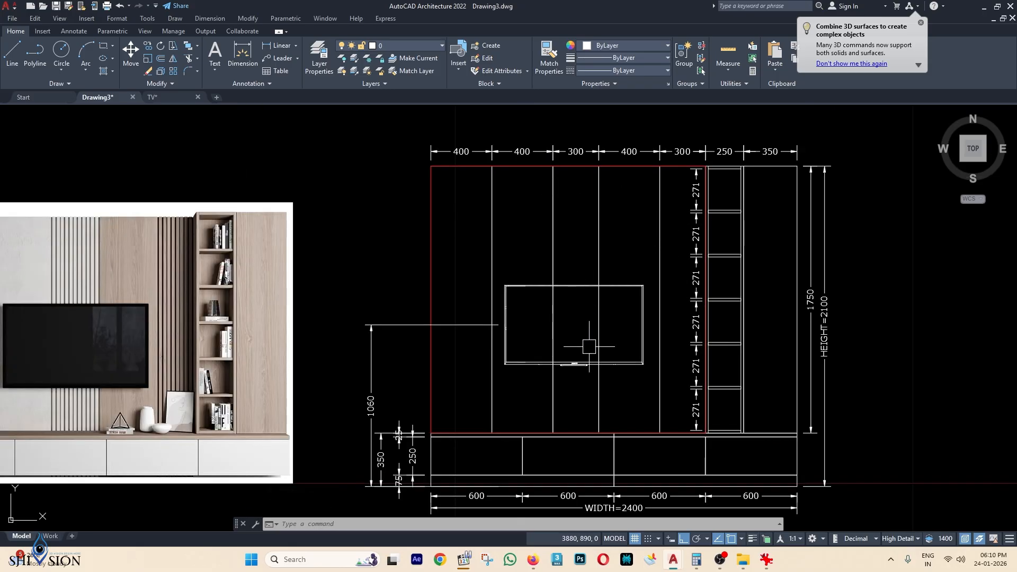
scroll(590, 346, "down", 2)
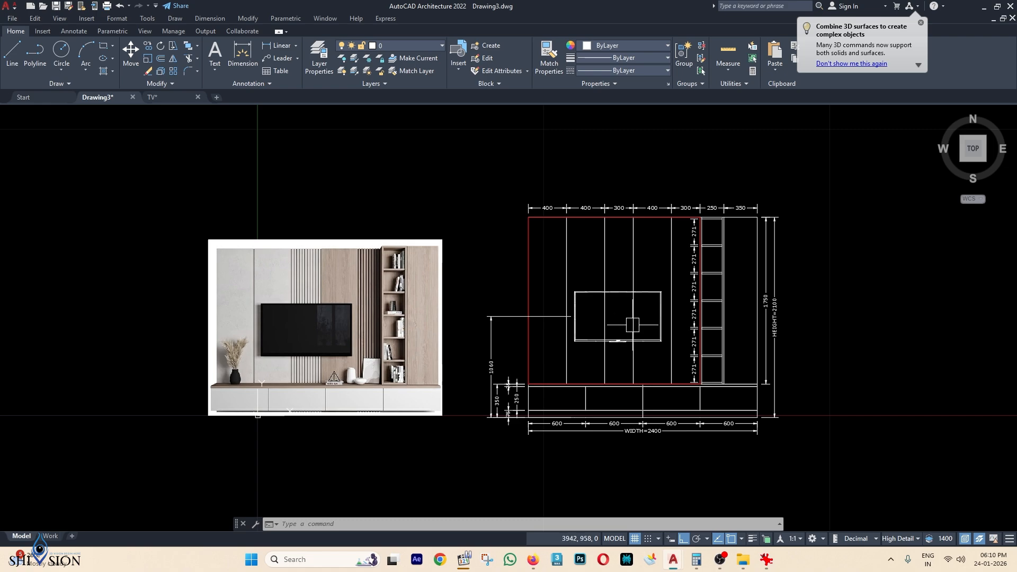
Insert the TV image file at the TV outline's corner with scale 1.
mouse_move(744, 556)
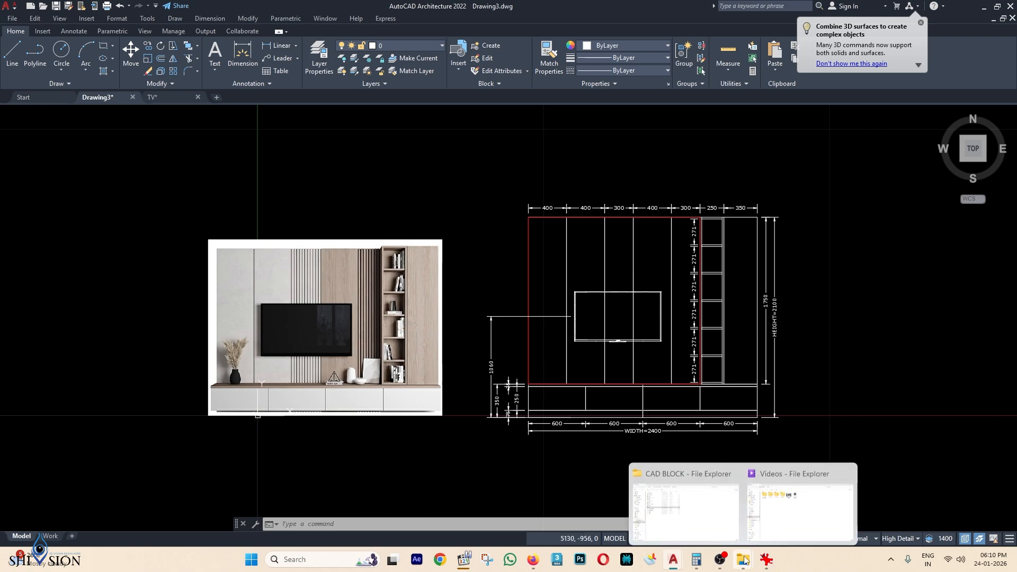
left_click(673, 498)
left_click_drag(583, 352, 371, 225)
scroll(605, 319, "up", 8)
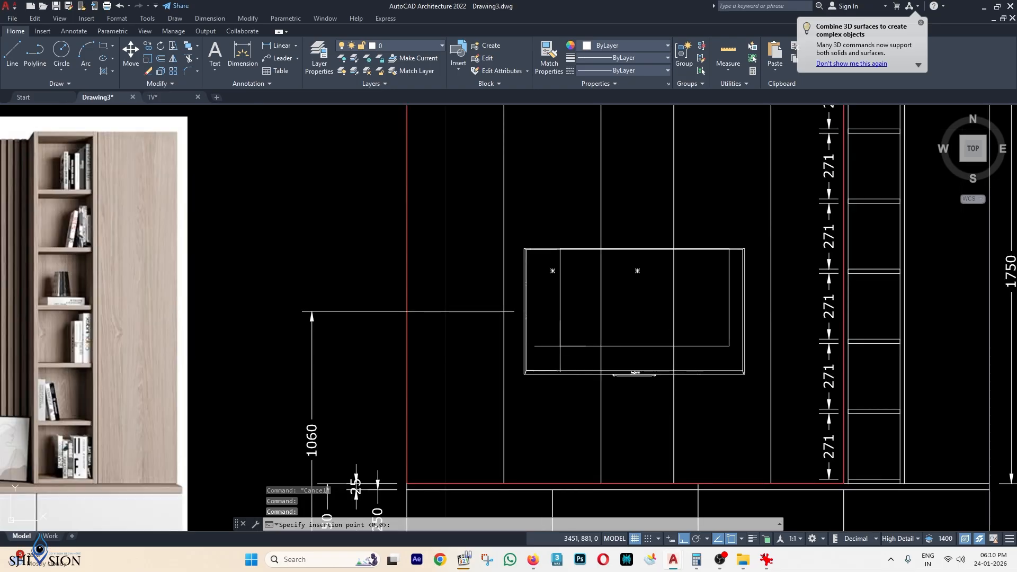
left_click(450, 441)
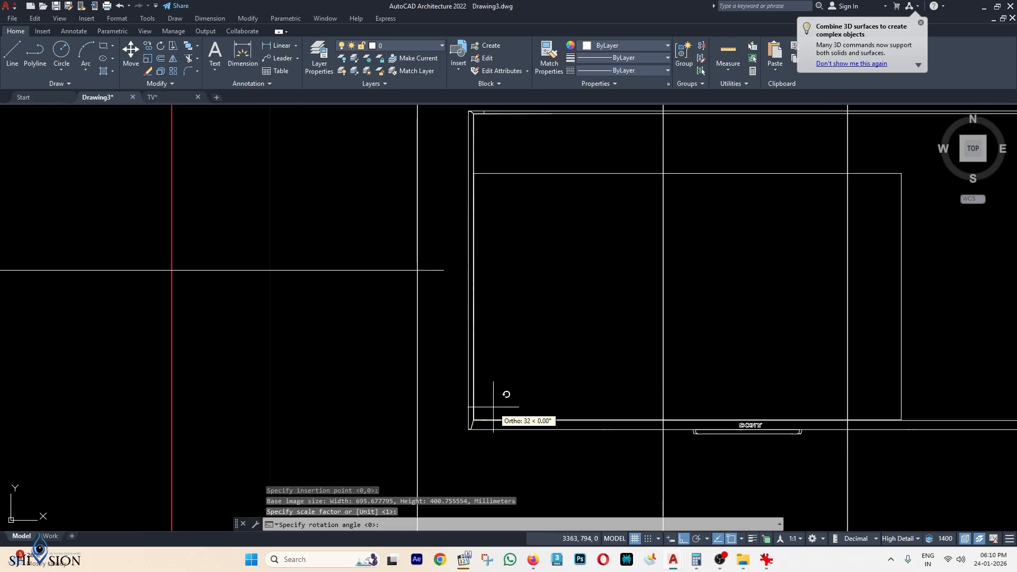
key("Return")
key("Return")
Stretch the image's top-right corner grip to the TV frame's top-right corner.
scroll(662, 364, "down", 2)
middle_click_drag(817, 291, 652, 317)
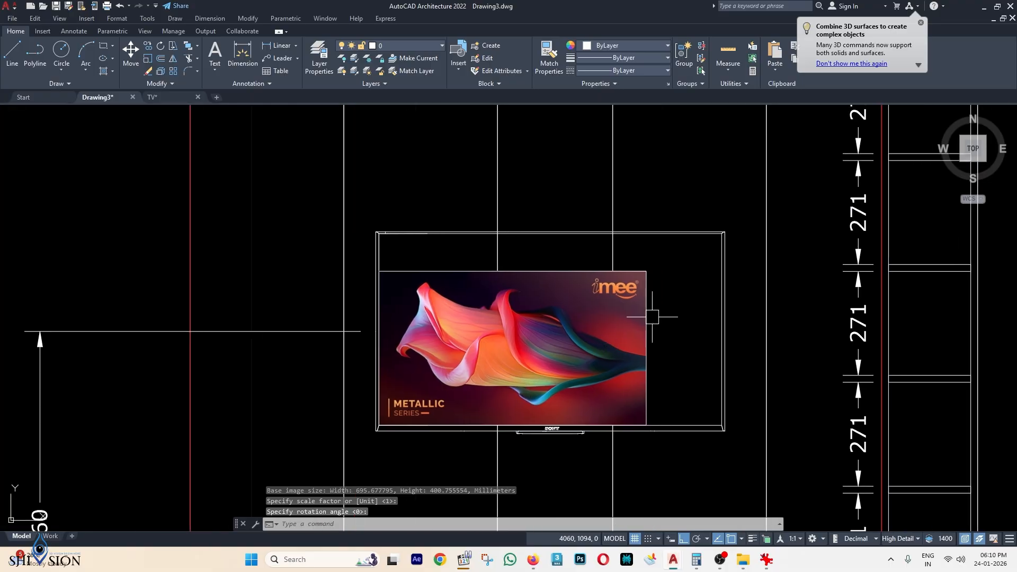
left_click(648, 290)
scroll(648, 286, "up", 4)
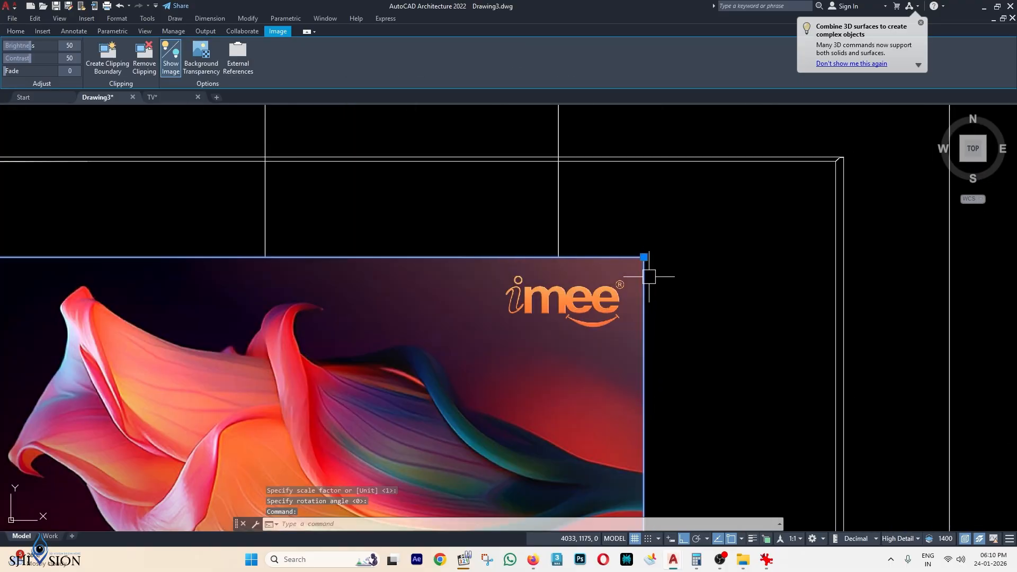
left_click(644, 257)
scroll(644, 257, "down", 2)
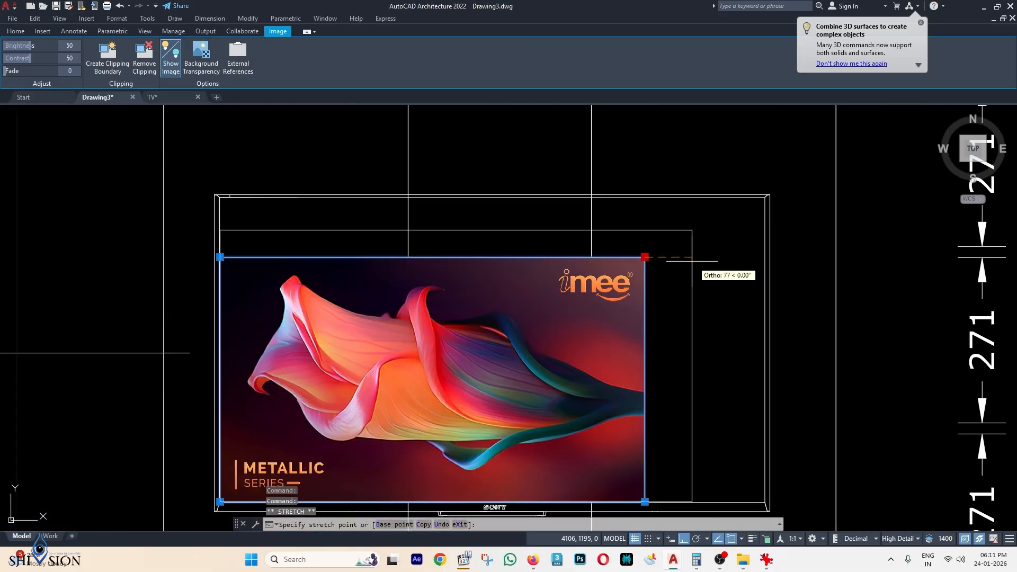
left_click(761, 250)
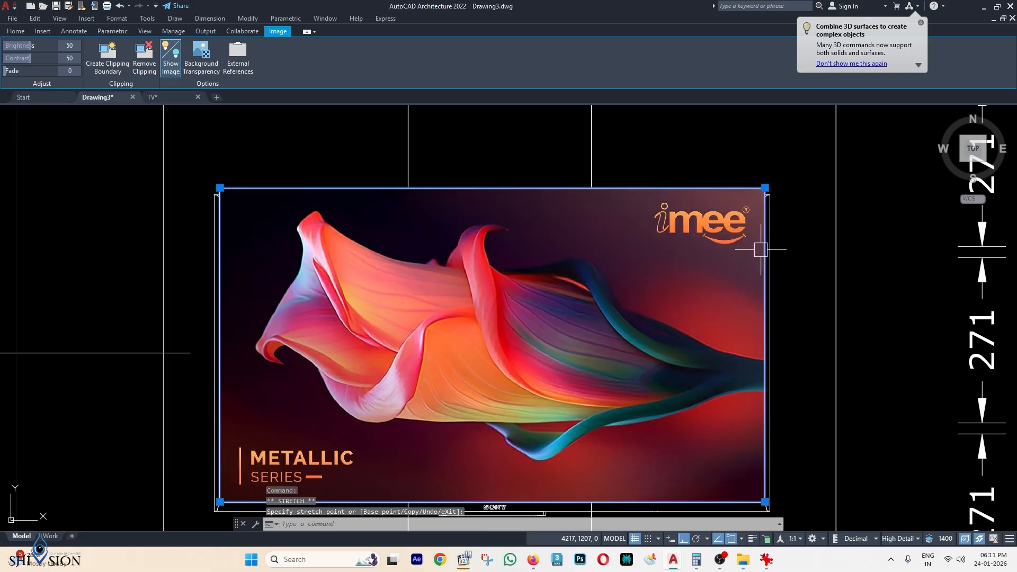
scroll(762, 249, "up", 4)
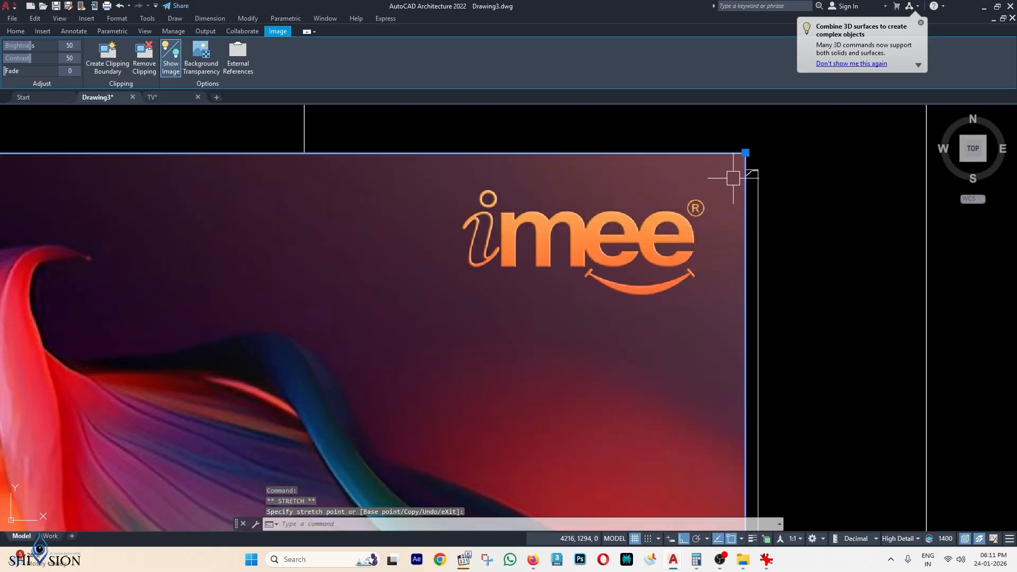
scroll(745, 154, "up", 3)
scroll(745, 154, "down", 3)
mouse_move(715, 195)
middle_mouse_down()
mouse_move(680, 215)
mouse_move(694, 191)
middle_mouse_up()
scroll(675, 219, "down", 2)
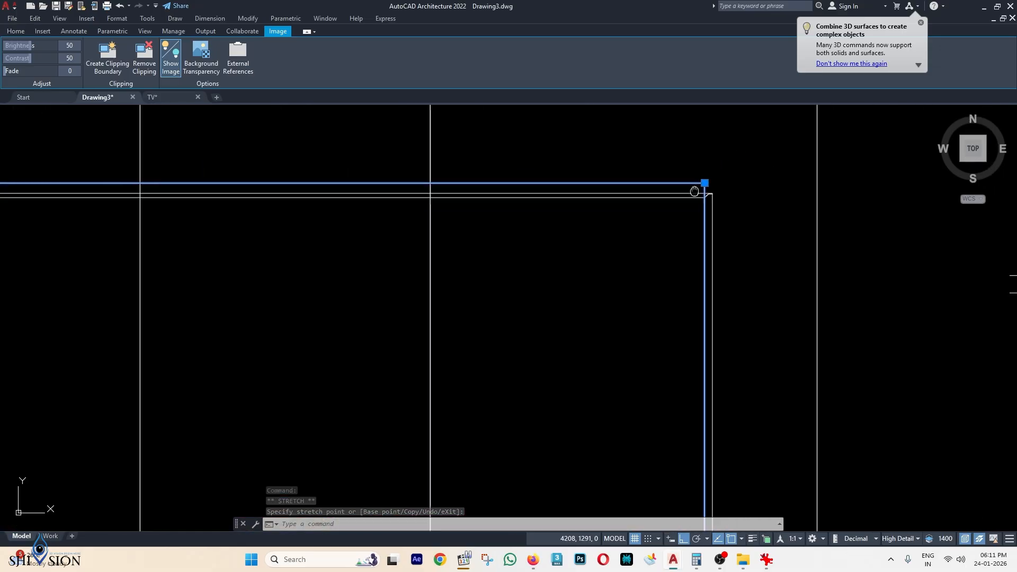
scroll(699, 187, "down", 3)
key("Escape")
Send the TV image behind the drawing lines with Display Order > Send to Back.
scroll(689, 177, "up", 4)
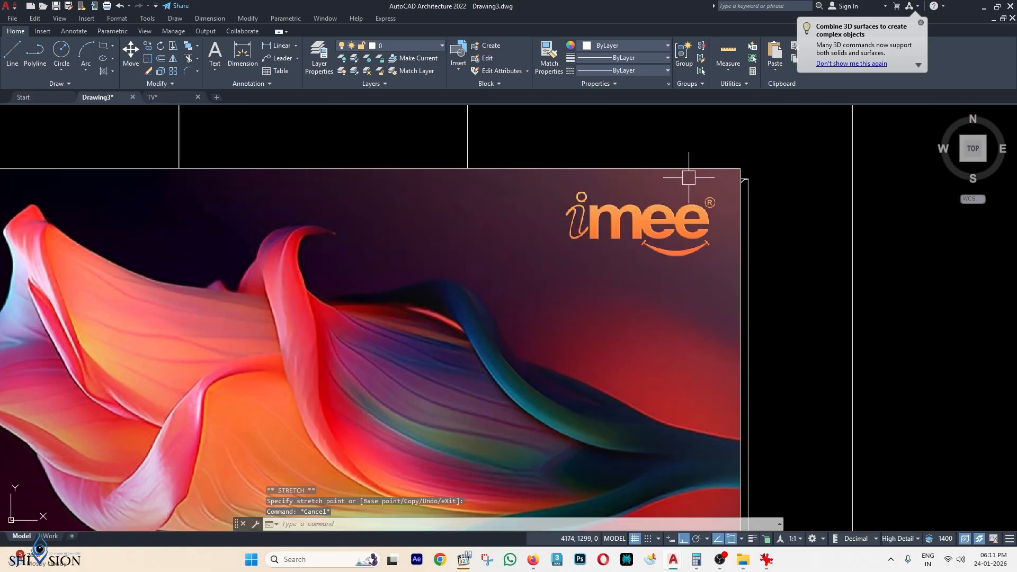
left_click(712, 168)
right_click(712, 168)
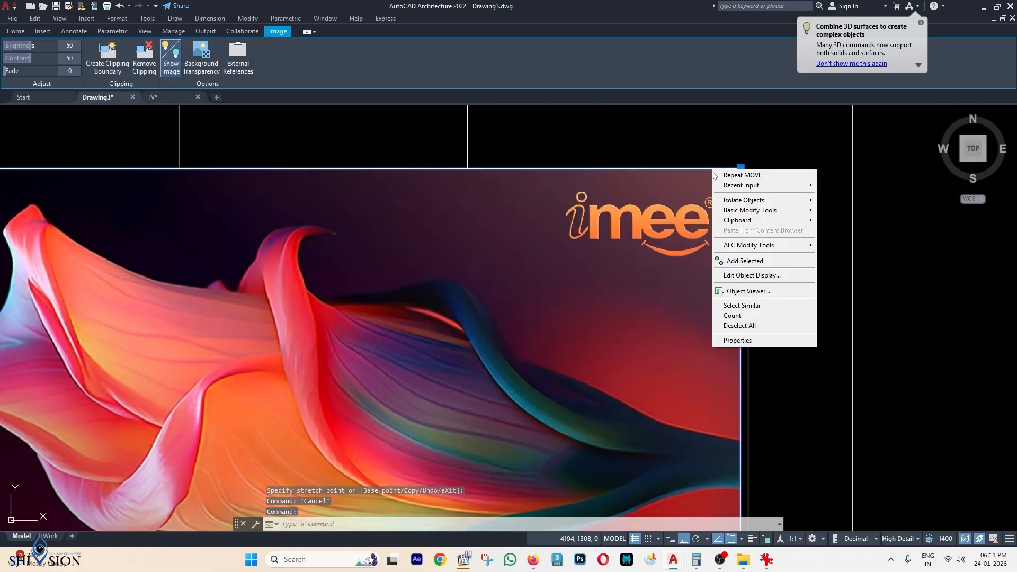
mouse_move(768, 214)
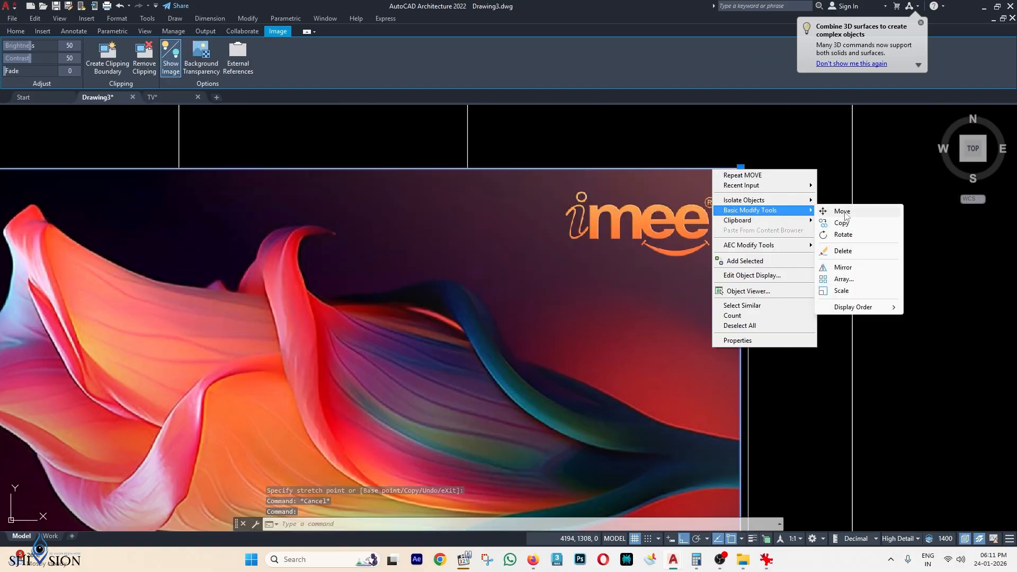
mouse_move(854, 311)
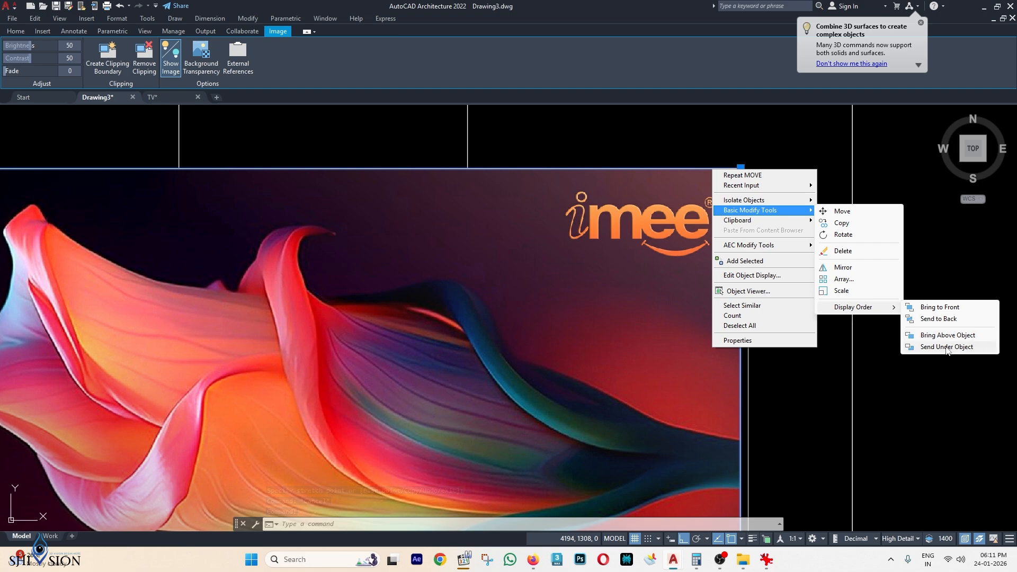
left_click(960, 320)
Start the Insert tab's image Clip on the TV picture and choose a new boundary.
scroll(742, 218, "down", 3)
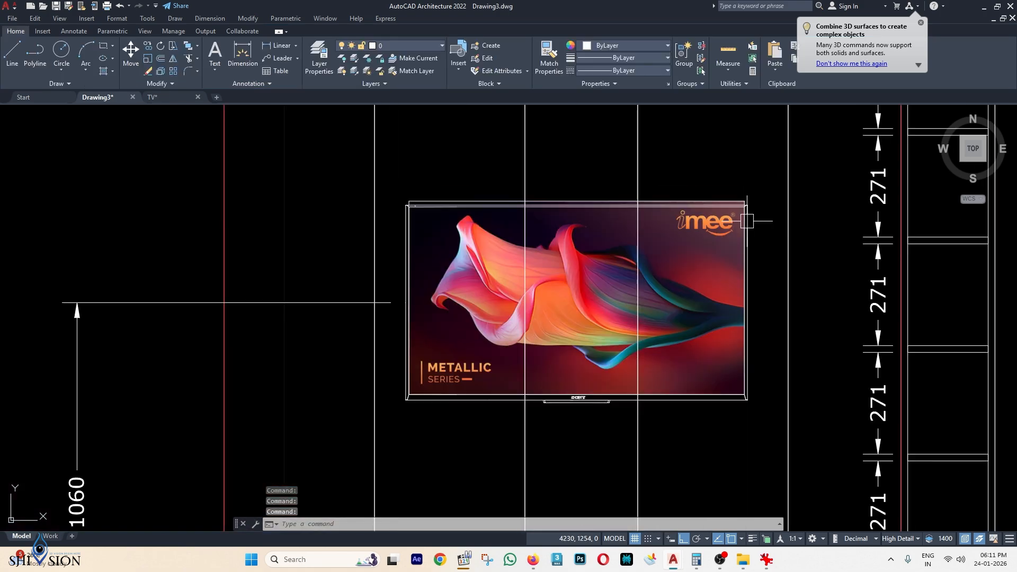
scroll(734, 218, "up", 3)
scroll(731, 203, "down", 2)
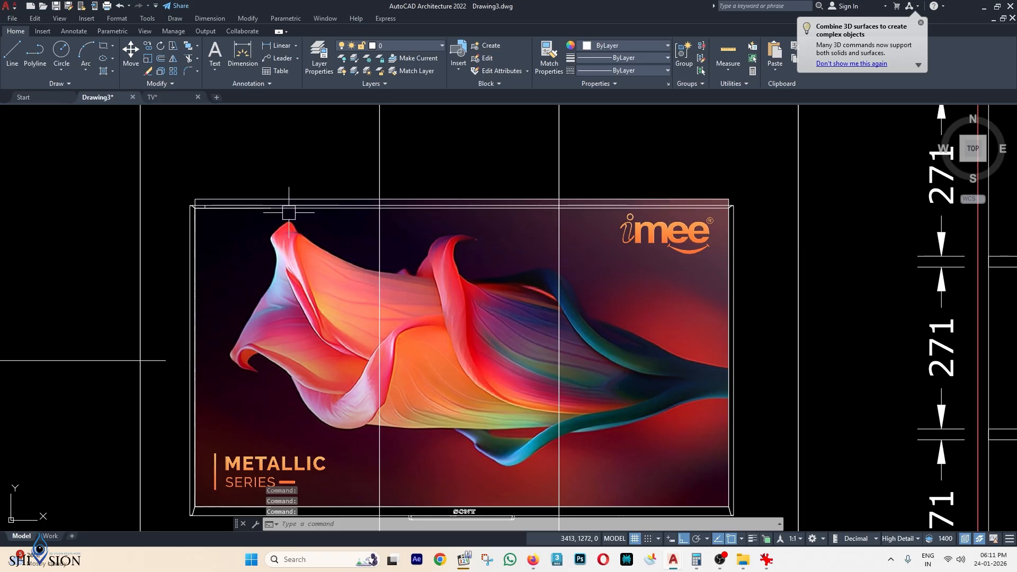
scroll(206, 212, "up", 2)
scroll(835, 207, "down", 2)
middle_click_drag(831, 216, 691, 196)
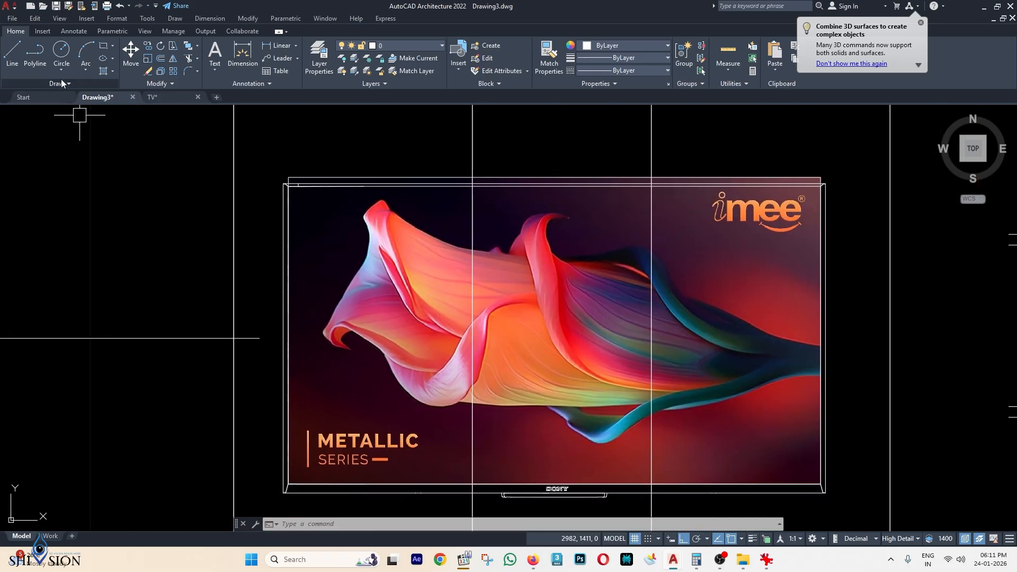
left_click(43, 32)
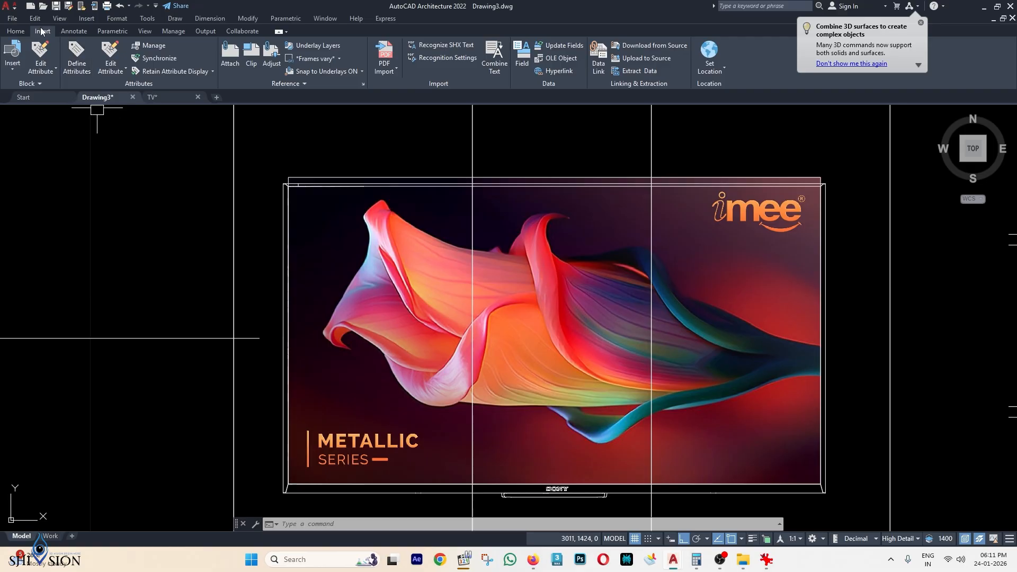
left_click(253, 54)
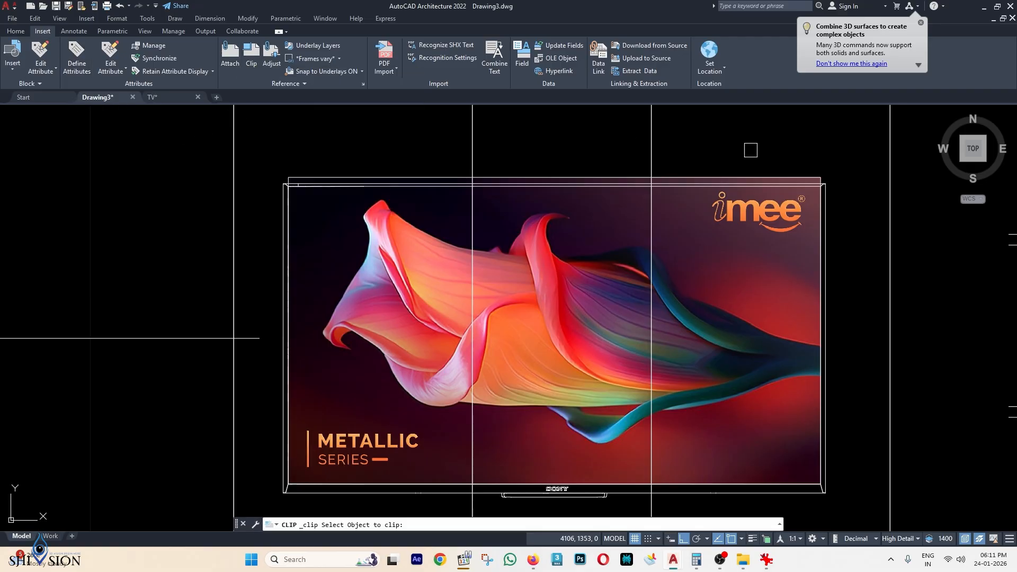
scroll(839, 179, "up", 5)
left_click(653, 164)
key("Return")
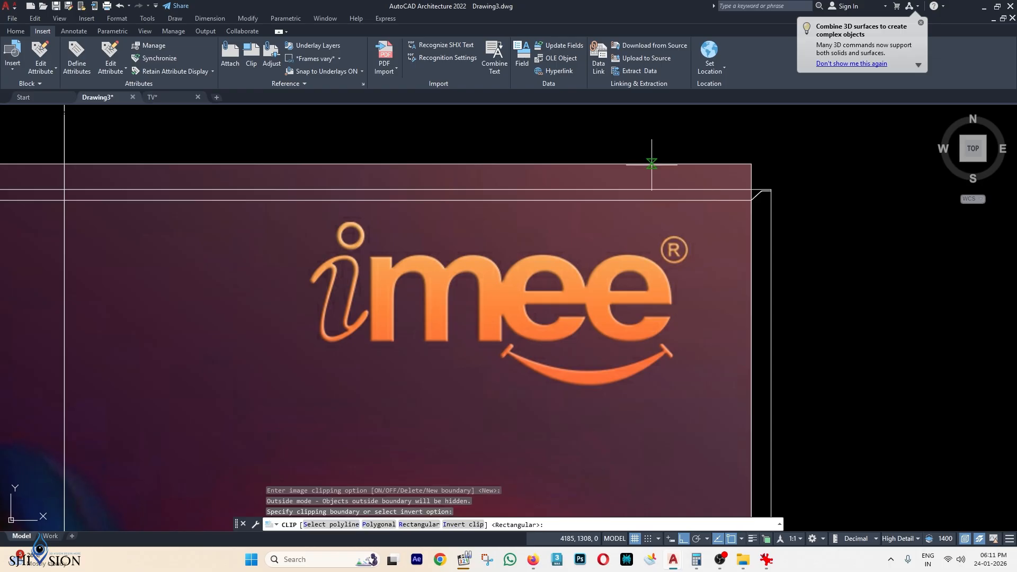
Draw the rectangular clip boundary from the screen's top-right to its lower-left corner.
scroll(751, 199, "up", 3)
left_click(730, 196)
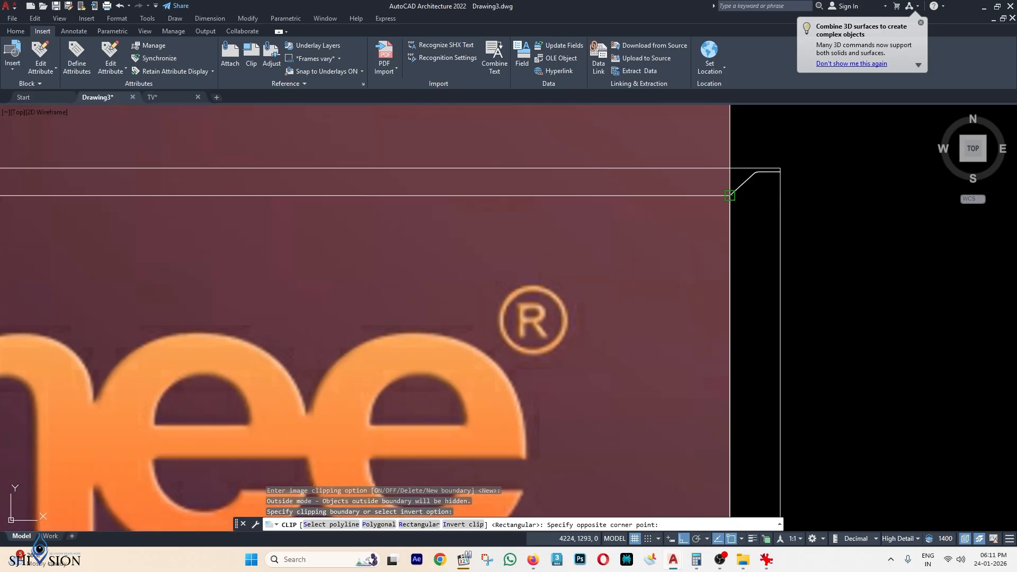
scroll(730, 196, "down", 6)
scroll(461, 397, "up", 3)
scroll(352, 351, "up", 5)
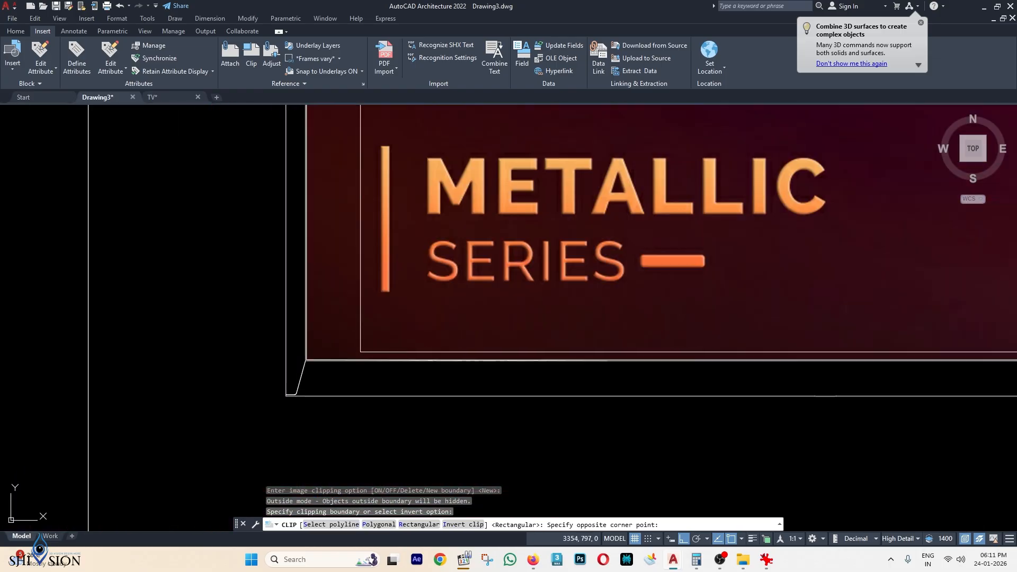
left_click(300, 367)
scroll(300, 367, "down", 5)
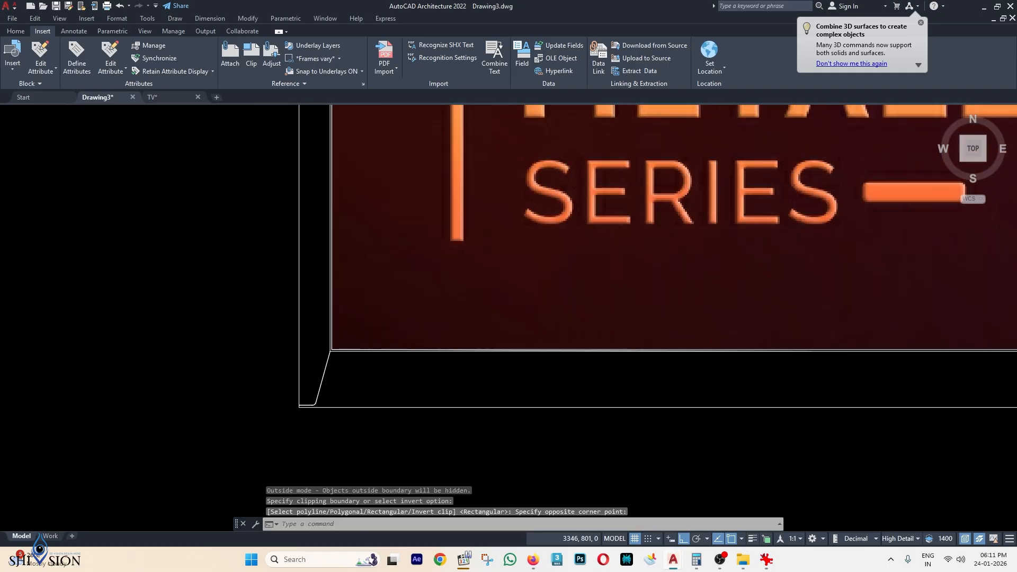
scroll(736, 212, "up", 3)
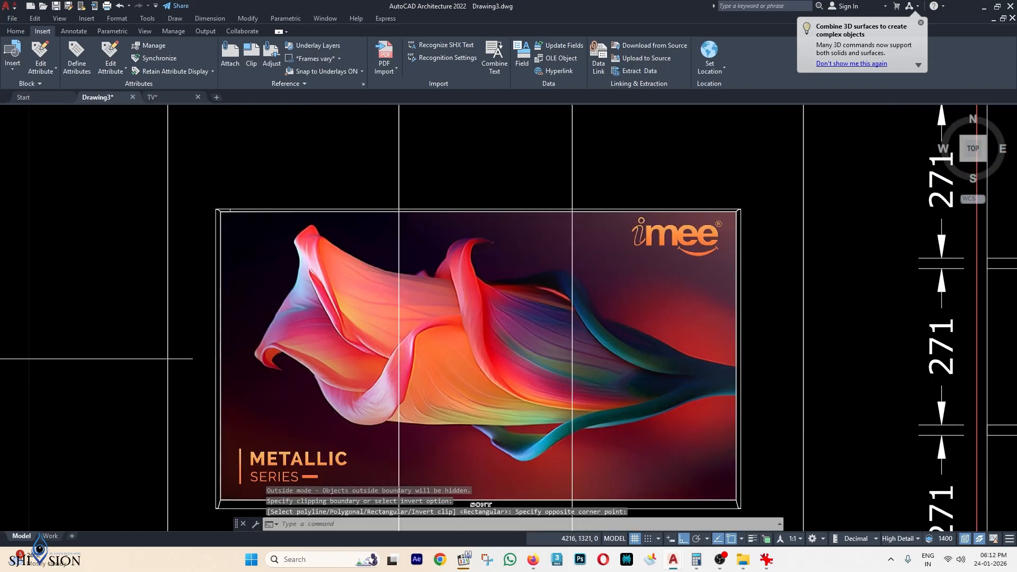
scroll(736, 212, "up", 5)
scroll(746, 188, "down", 5)
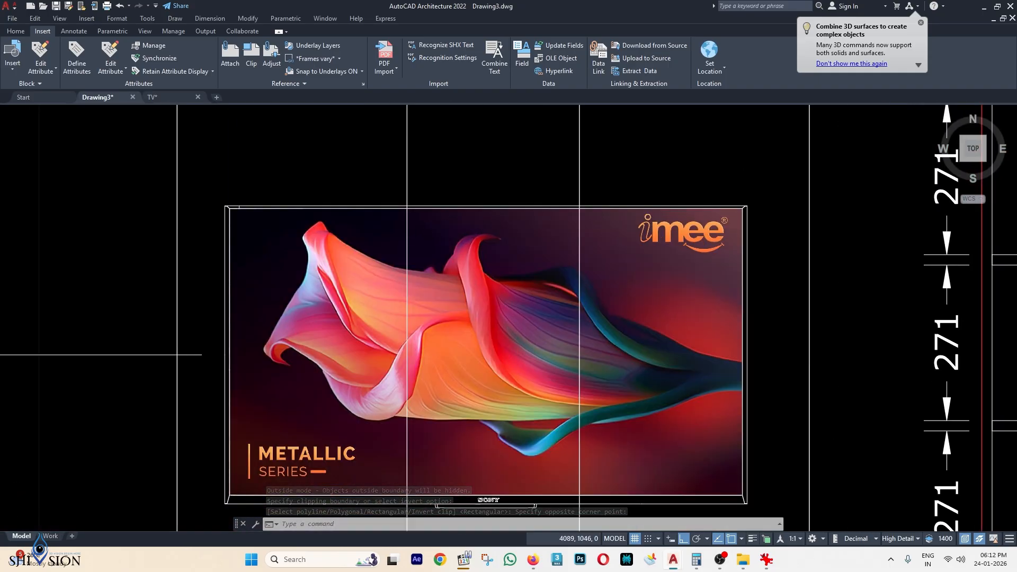
scroll(656, 257, "down", 6)
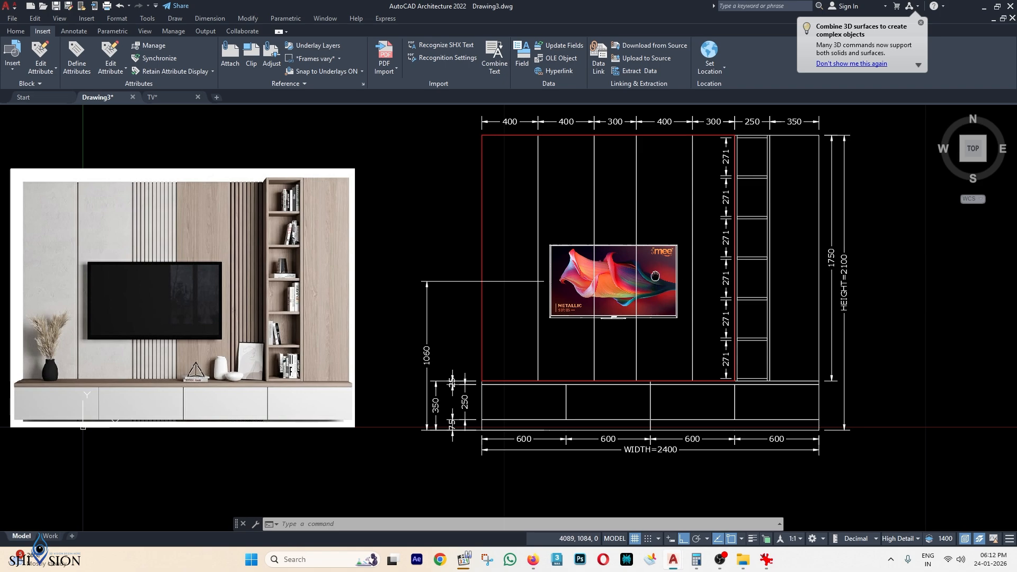
Frame the whole elevation including the top dimension row and switch to the Home tab's layer list.
scroll(615, 284, "down", 2)
key("Escape")
key("Escape")
key("Escape")
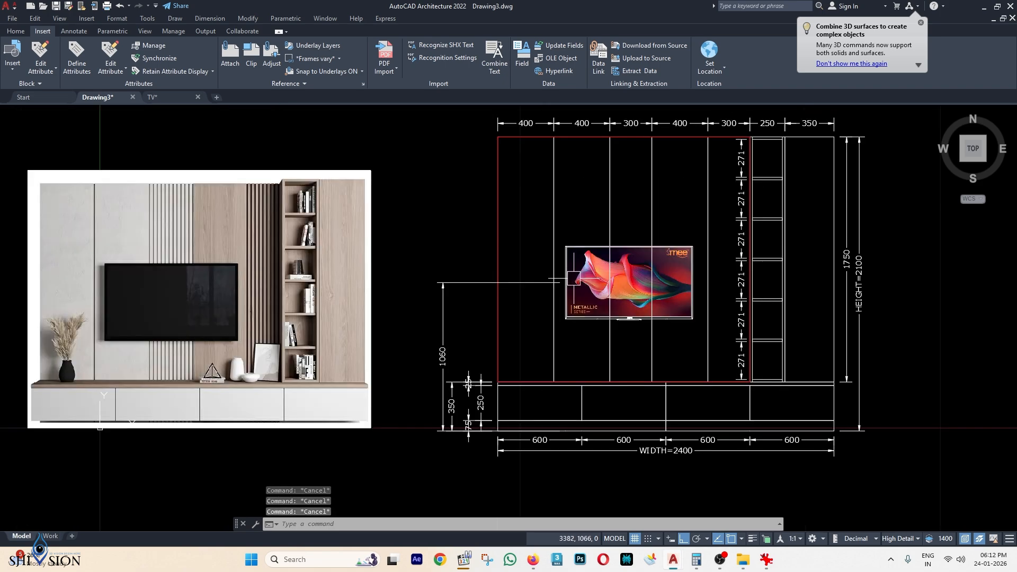
scroll(657, 371, "down", 1)
scroll(615, 318, "up", 1)
scroll(615, 319, "up", 3)
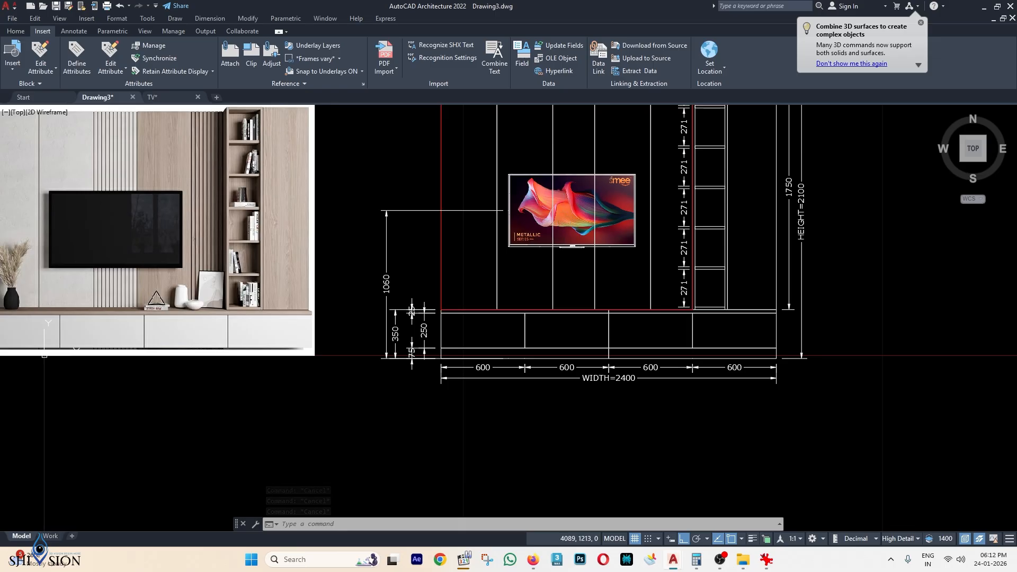
middle_click_drag(565, 159, 541, 249)
scroll(703, 159, "up", 1)
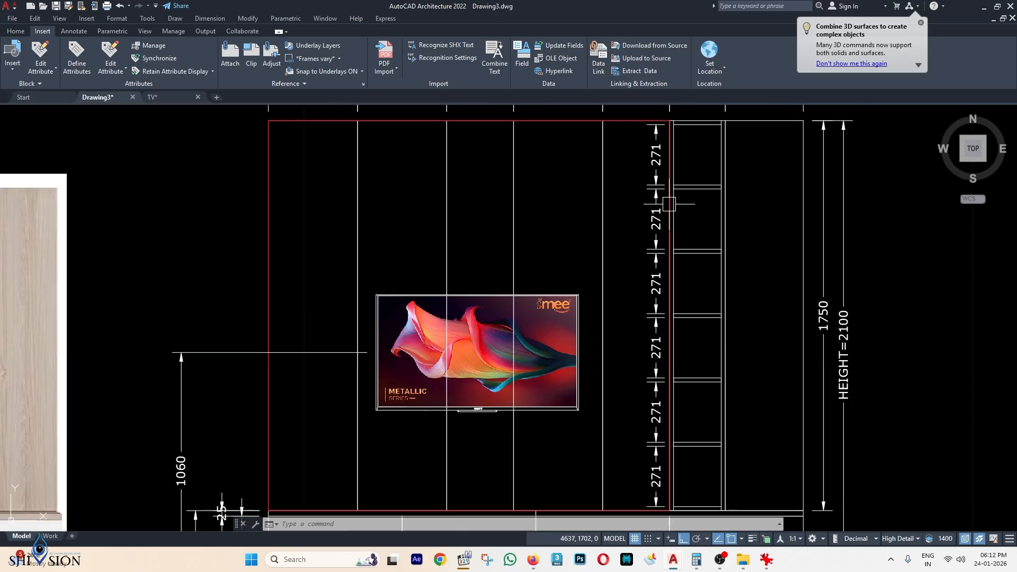
scroll(558, 216, "down", 2)
scroll(586, 200, "up", 1)
key("Escape")
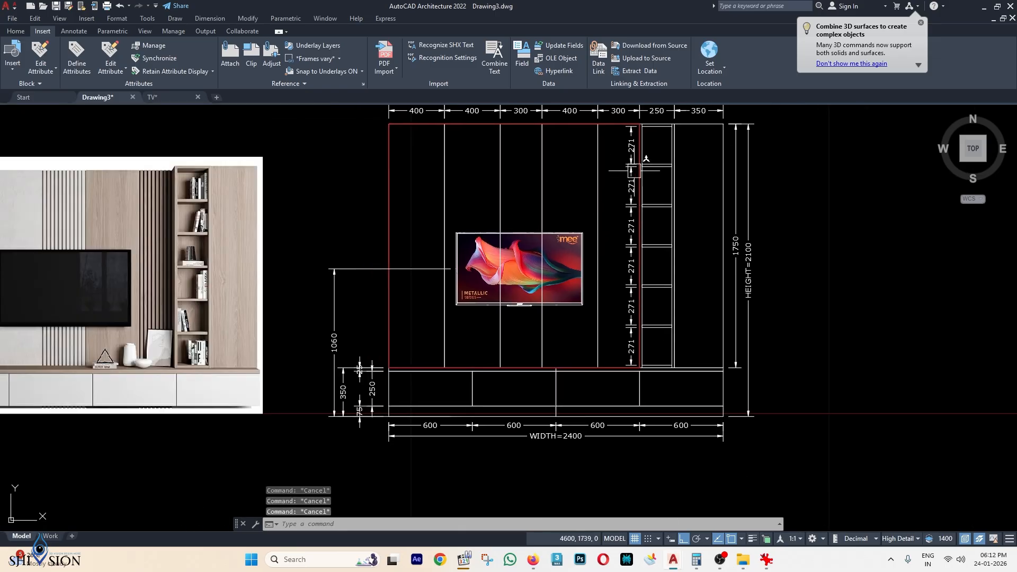
scroll(638, 149, "up", 4)
scroll(620, 320, "down", 4)
middle_click_drag(620, 320, 632, 286)
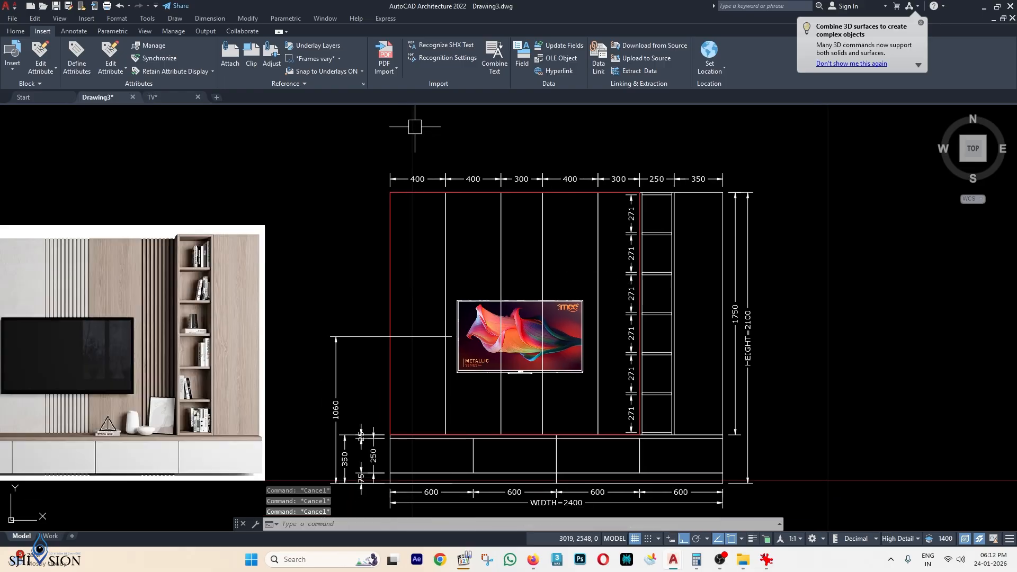
left_click(13, 33)
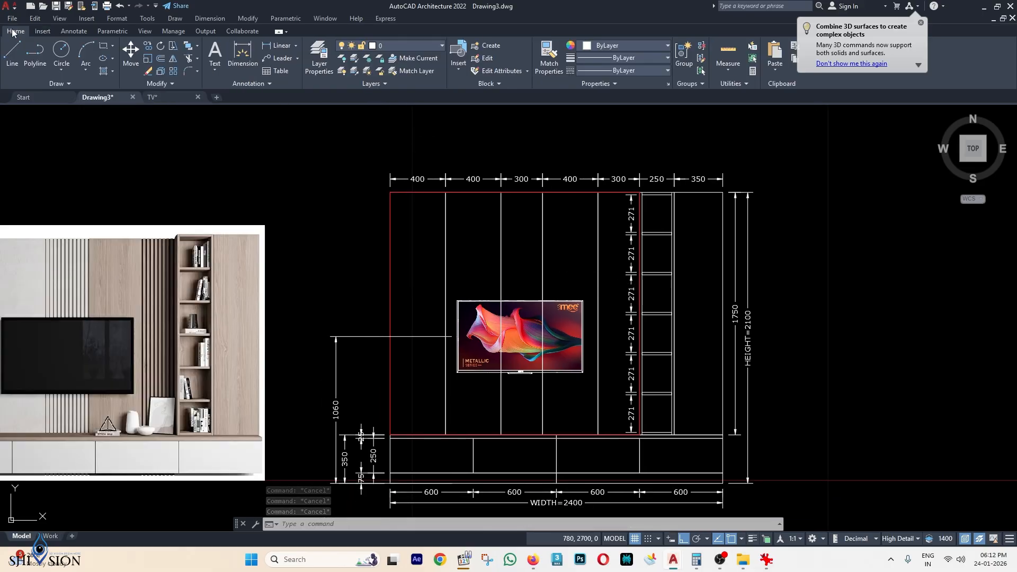
left_click(383, 46)
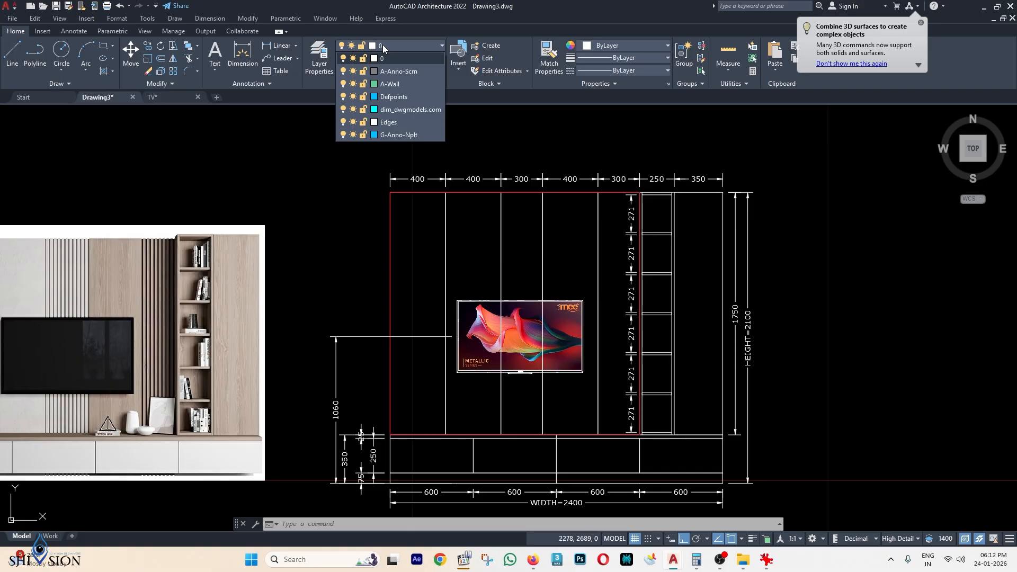
Create a new layer named DIMENSIONS in Layer Properties.
left_click(320, 59)
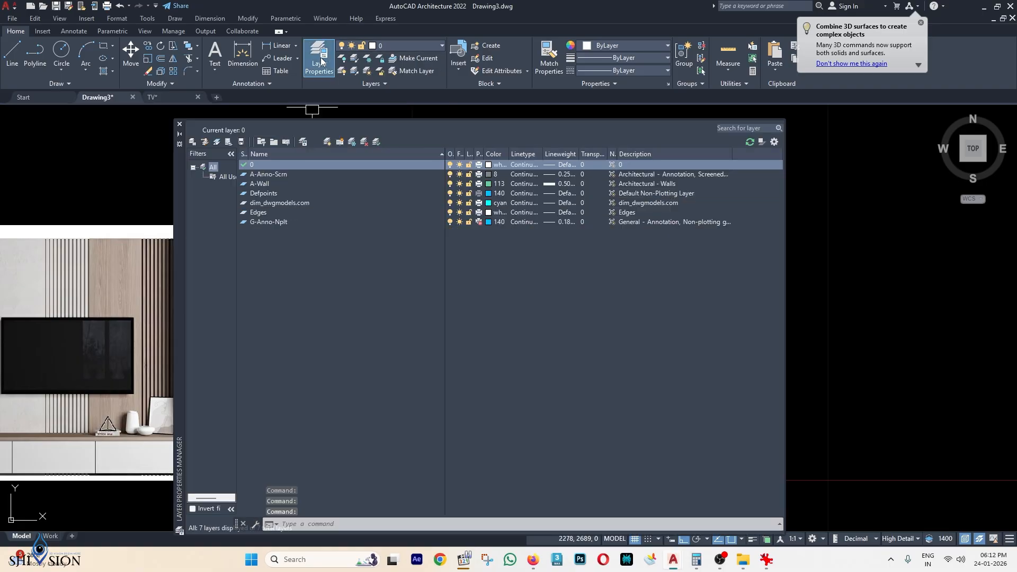
left_click(327, 142)
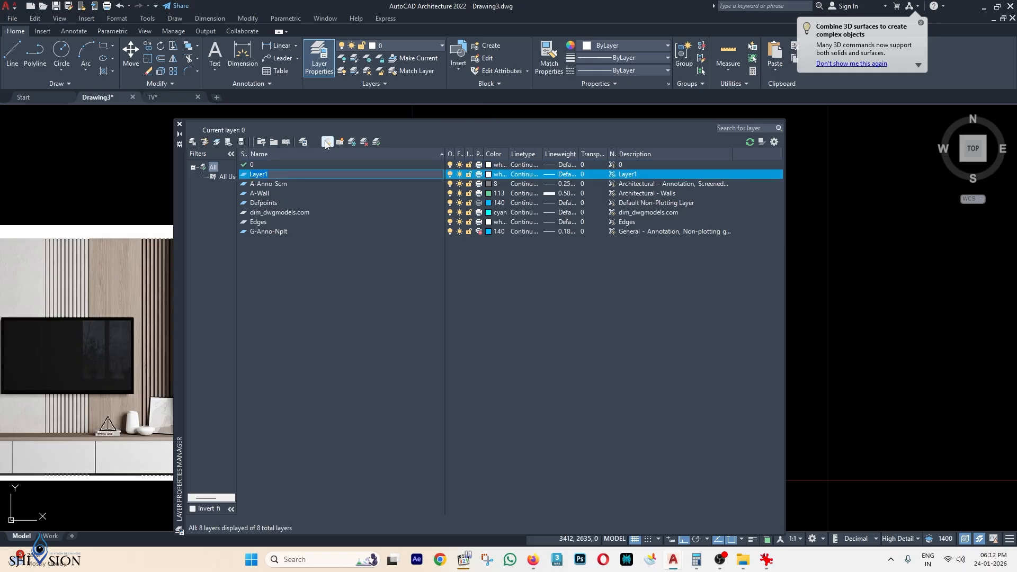
type("DIMENSIONS")
key("Return")
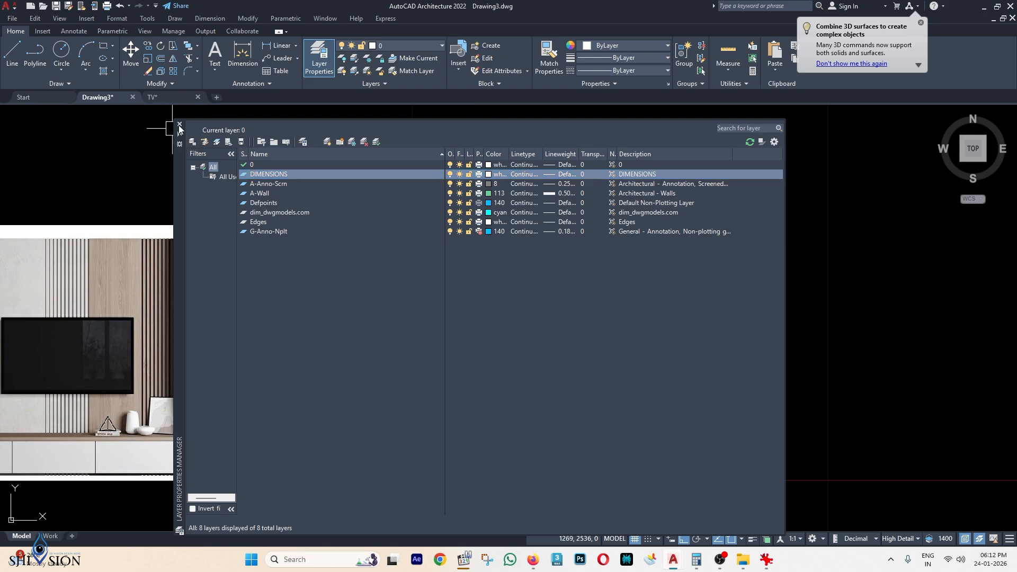
left_click(179, 124)
Select all dimensions: top row, left verticals, bottom widths, right heights and 271 shelf dimensions.
left_click(816, 142)
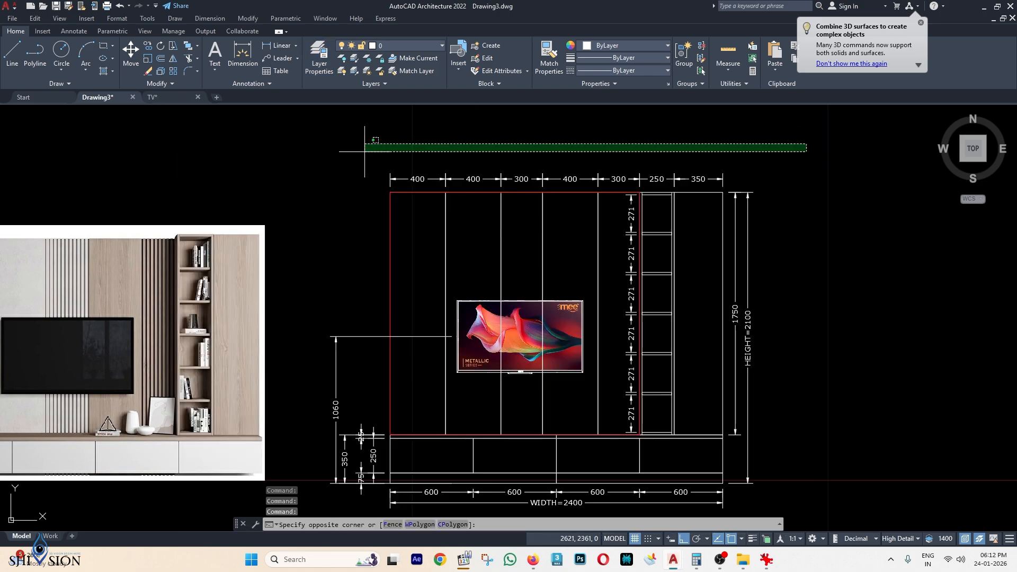
left_click(350, 177)
middle_click_drag(371, 316, 401, 205)
left_click(418, 211)
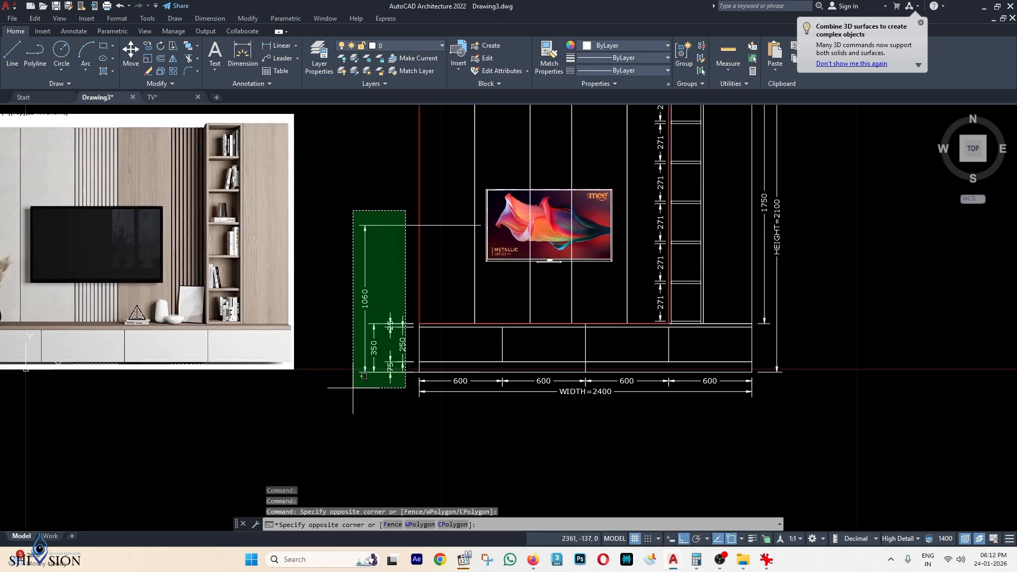
left_click(353, 374)
left_click(821, 434)
left_click(339, 380)
scroll(633, 333, "down", 2)
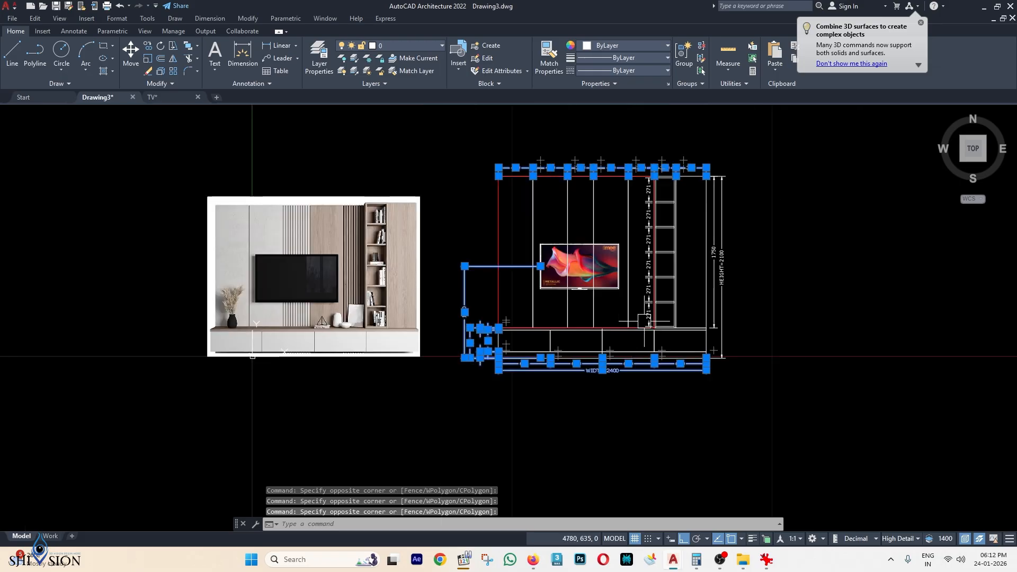
left_click(755, 164)
left_click(712, 383)
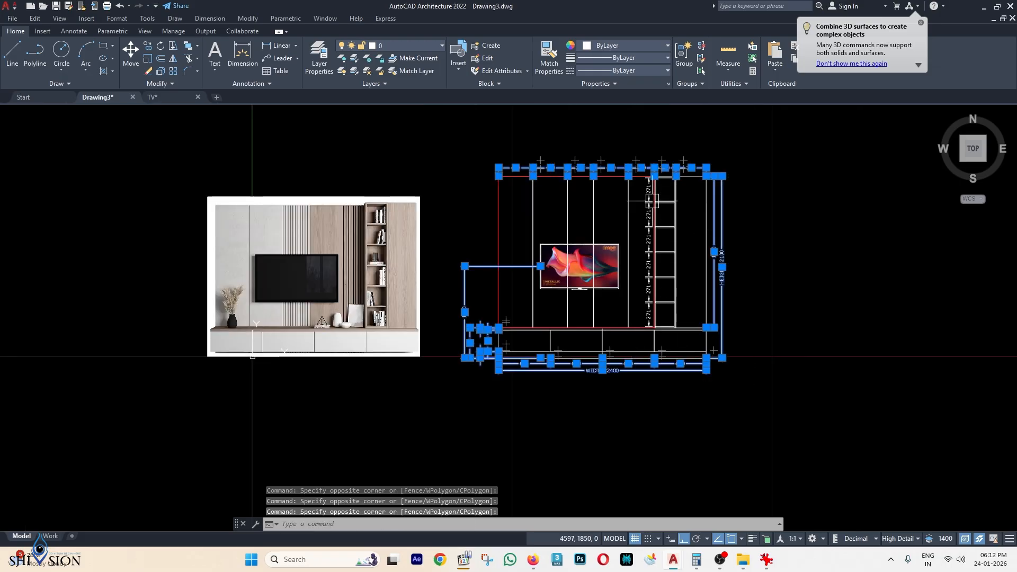
scroll(651, 202, "up", 5)
left_click(657, 168)
scroll(657, 175, "down", 4)
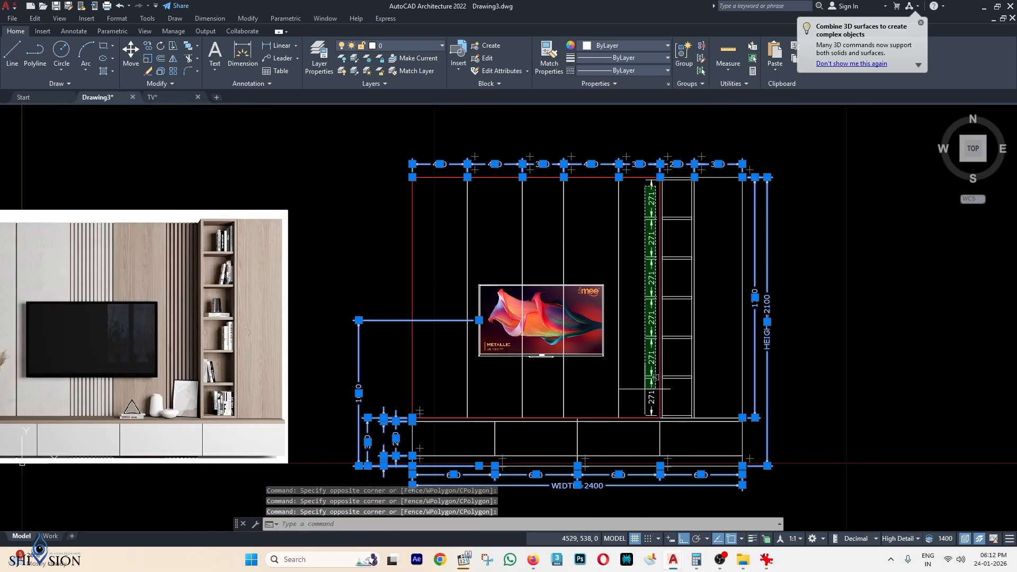
left_click(655, 378)
Move the selected dimensions onto the DIMENSIONS layer and turn that layer off.
left_click(393, 47)
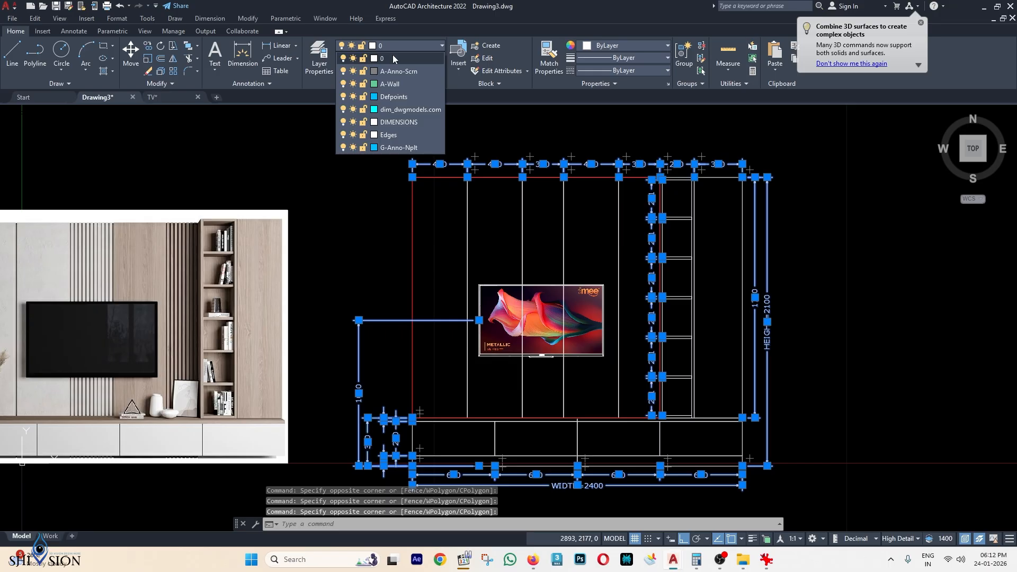
left_click(403, 123)
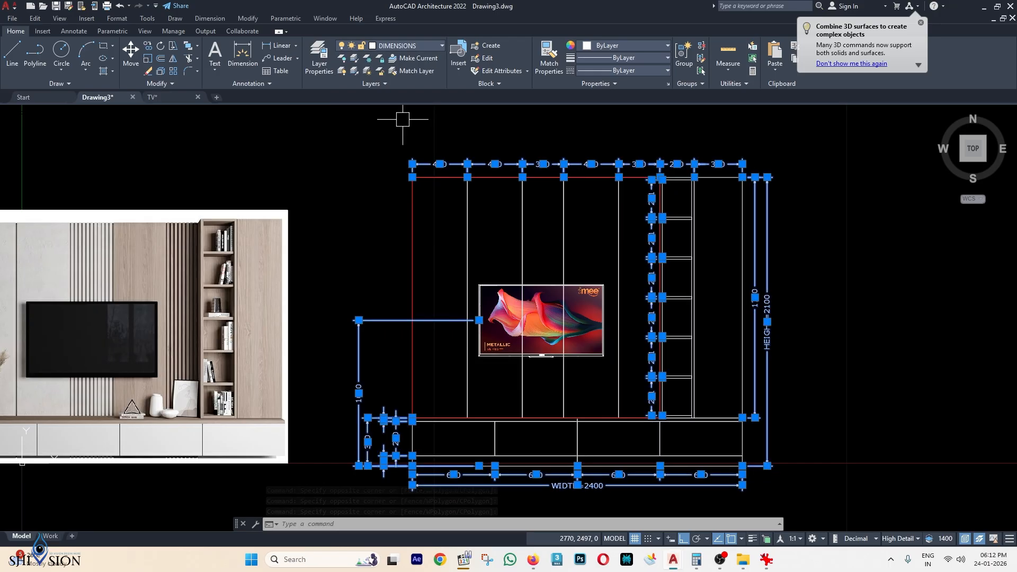
left_click(404, 46)
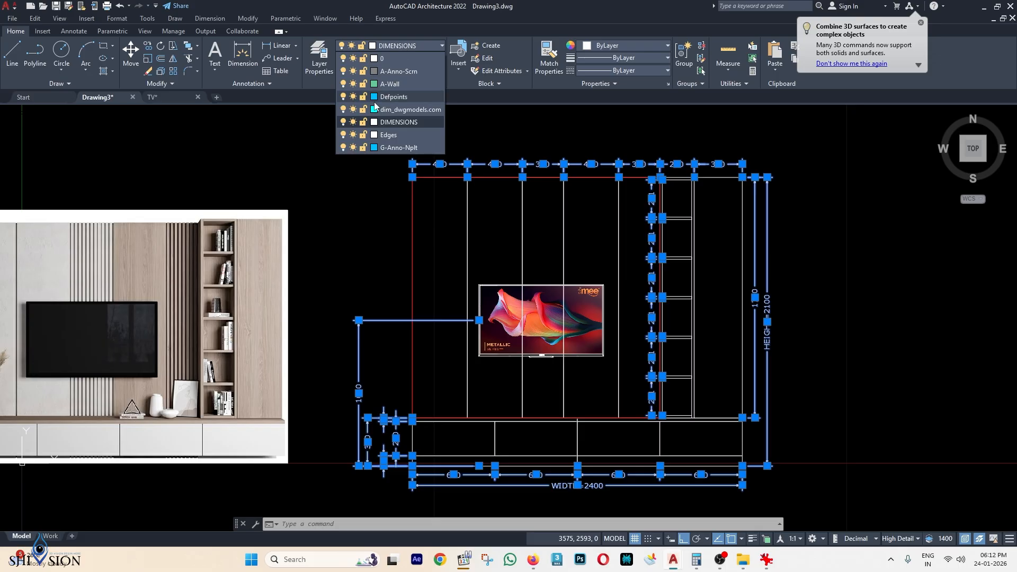
left_click(344, 123)
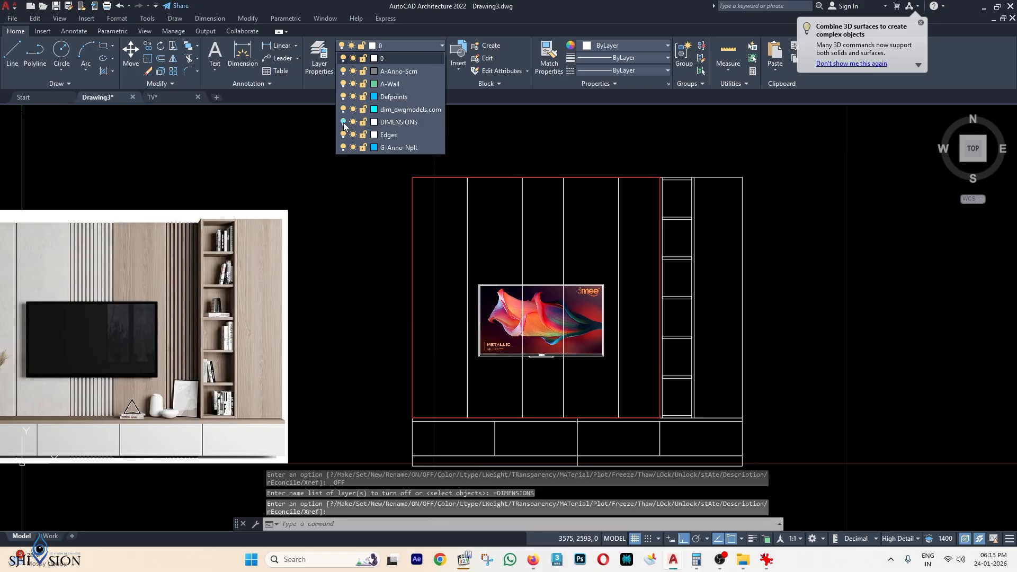
key("Escape")
key("Escape")
key("Escape")
Window-select the TV image, then clear the selection.
scroll(700, 230, "down", 4)
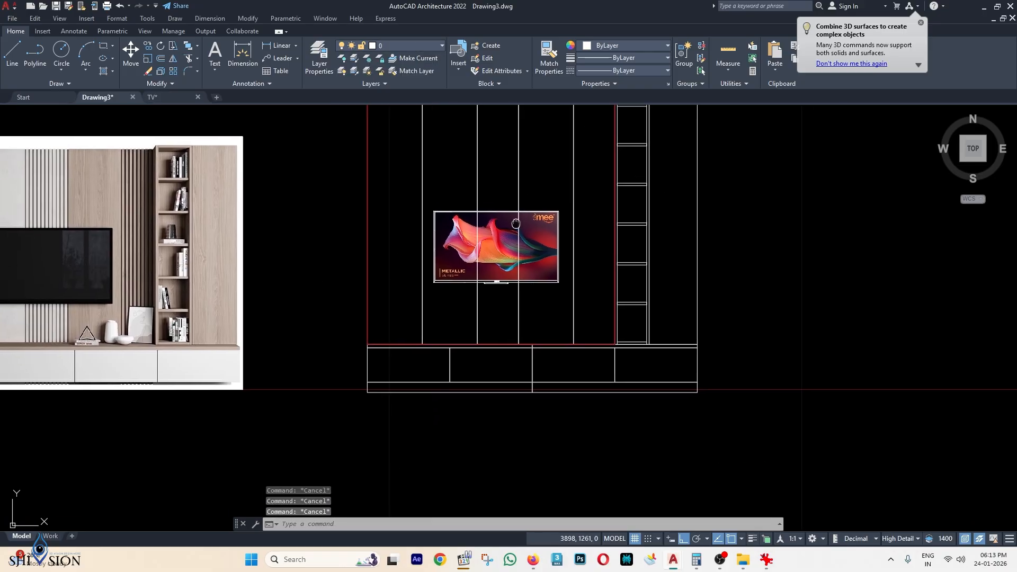
scroll(478, 260, "up", 2)
left_click(422, 226)
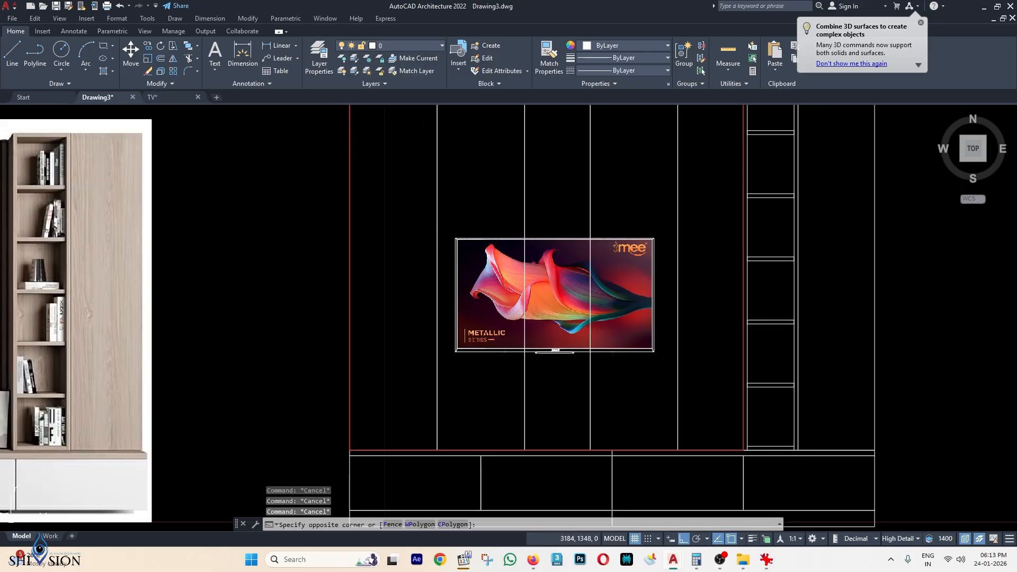
left_click(704, 370)
key("Escape")
key("Escape")
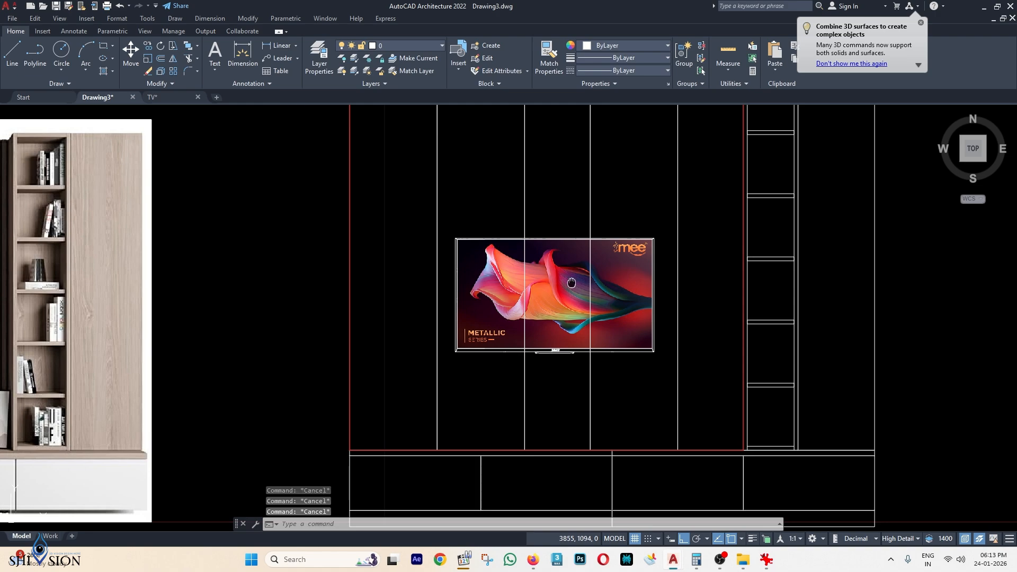
Try selecting the TV image and the left cabinet lines, then clear the selection.
scroll(525, 244, "down", 3)
left_click(475, 232)
left_click(591, 291)
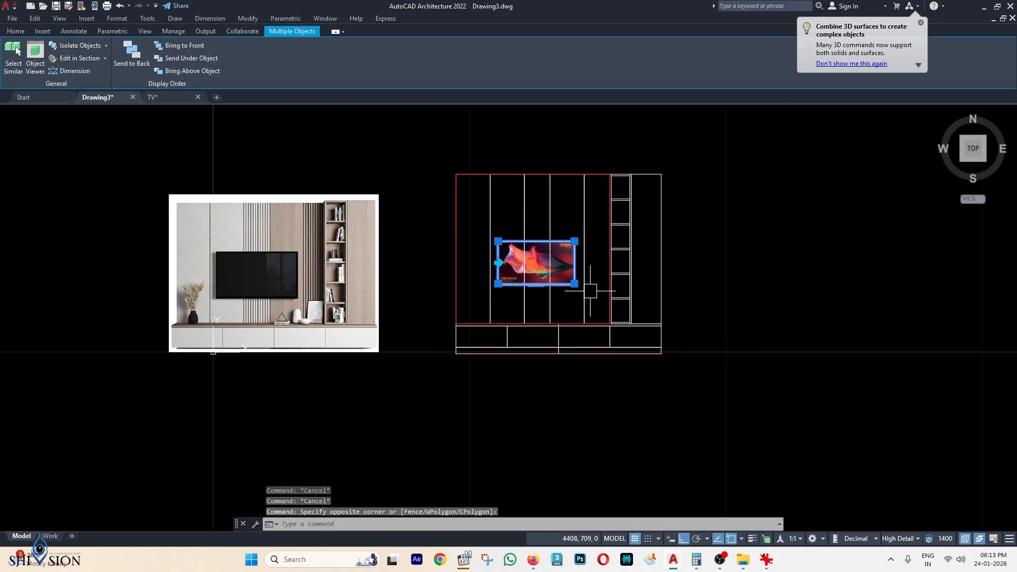
key("Escape")
middle_click_drag(679, 157, 670, 190)
left_click(680, 185)
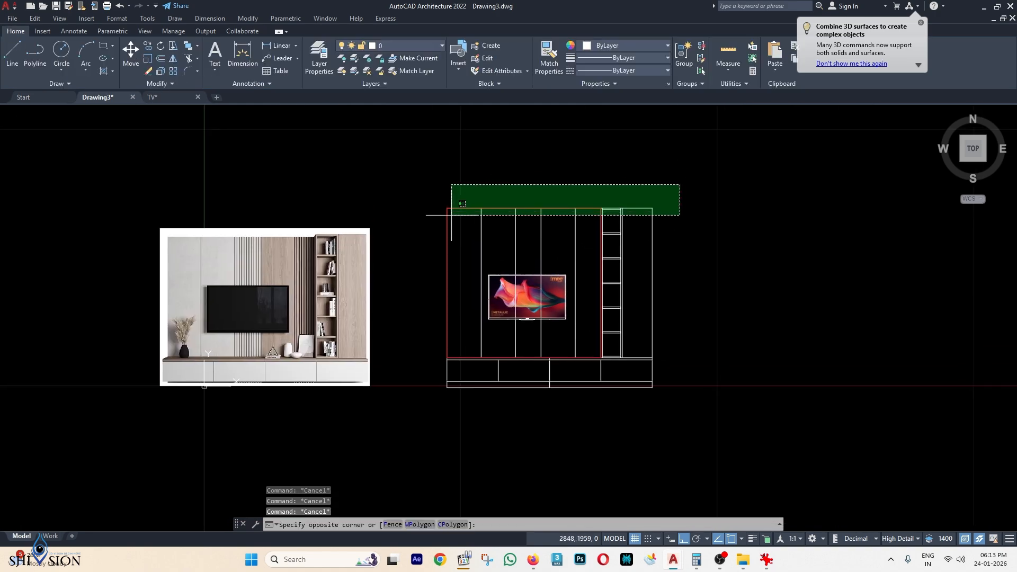
key("Escape")
key("Escape")
left_click(589, 183)
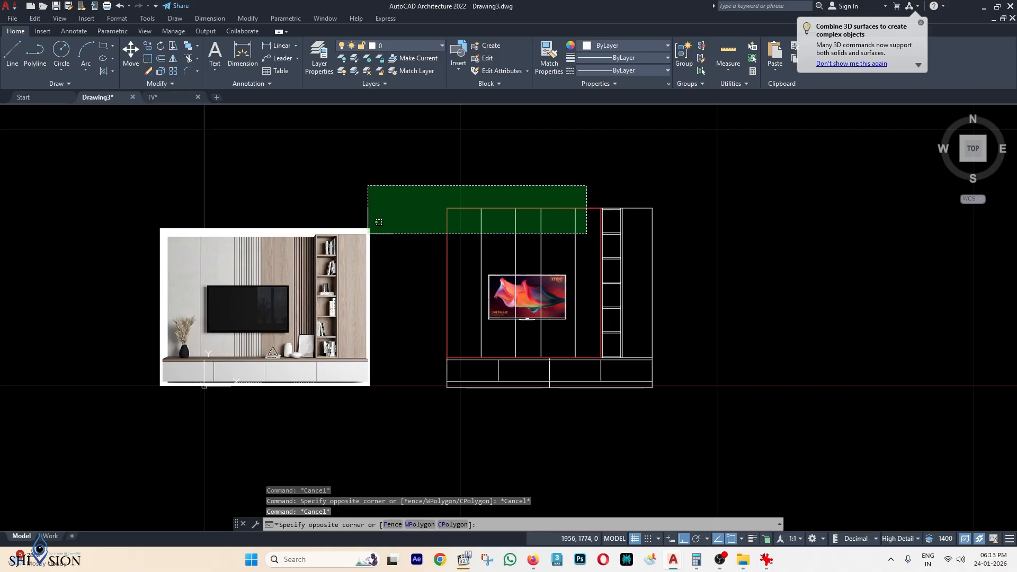
left_click(422, 236)
key("Escape")
Select the TV image and hide it using the right-click menu.
left_click(471, 266)
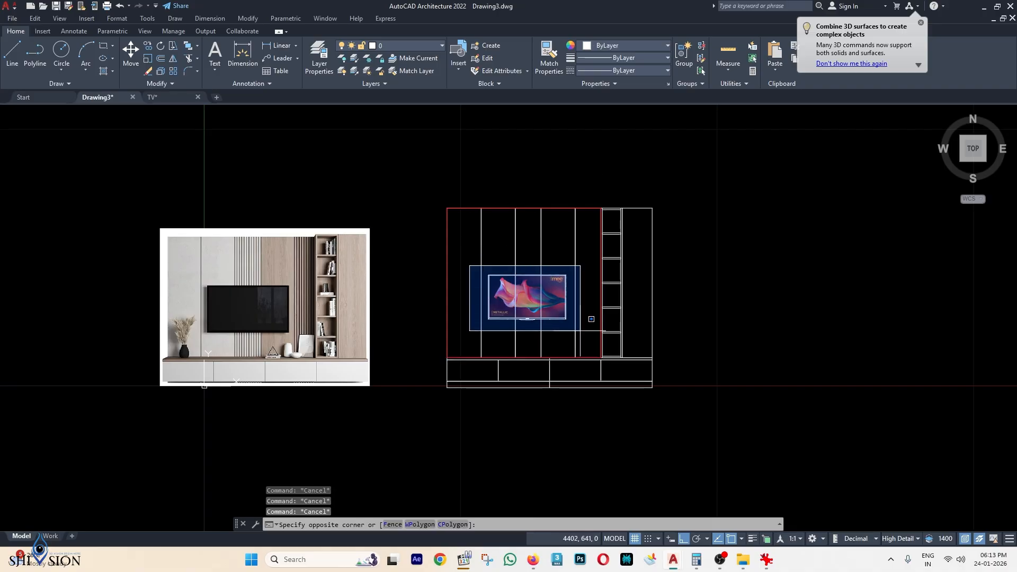
left_click(591, 320)
right_click(563, 293)
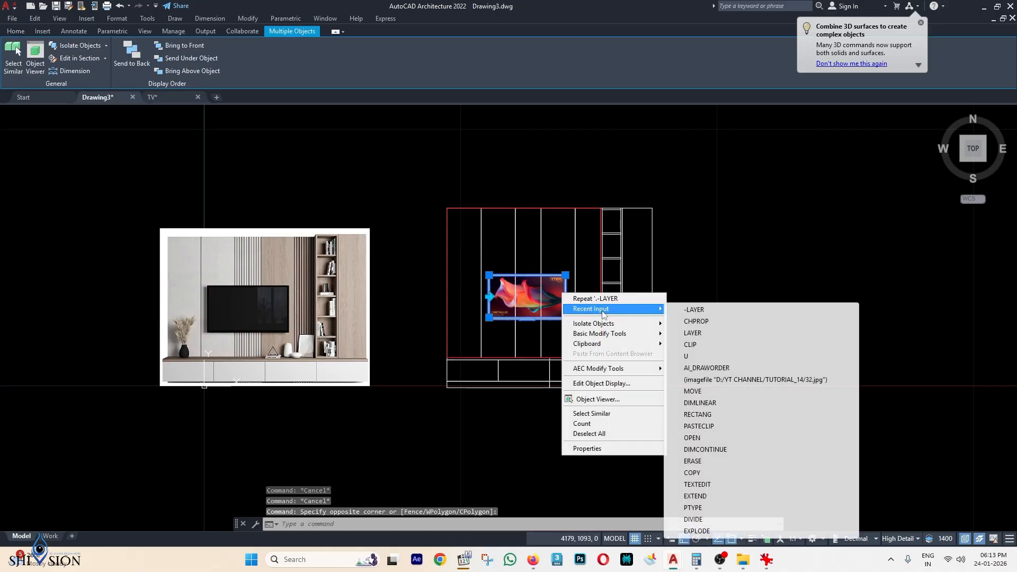
mouse_move(610, 323)
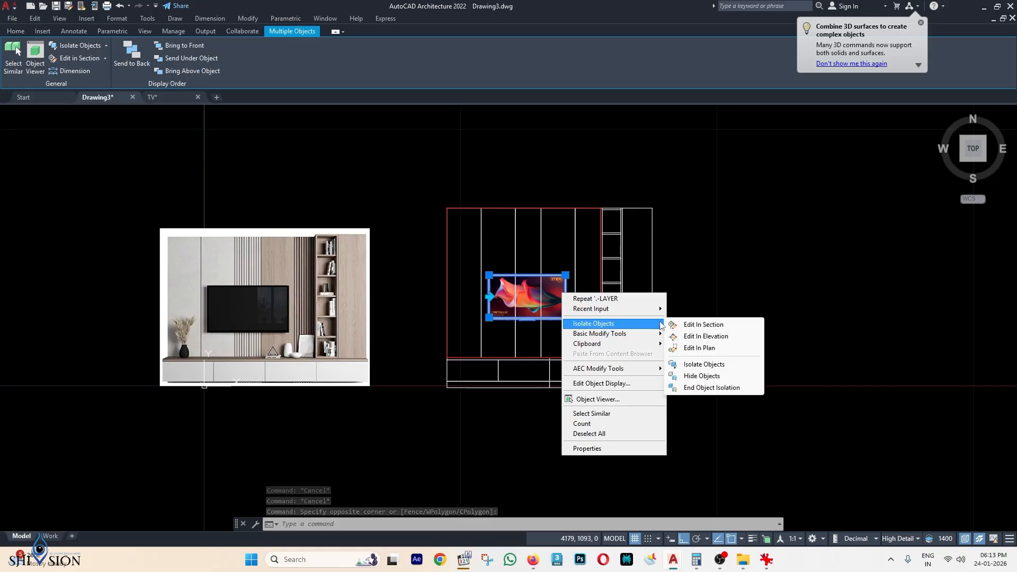
left_click(702, 377)
key("Escape")
key("Escape")
scroll(567, 291, "up", 3)
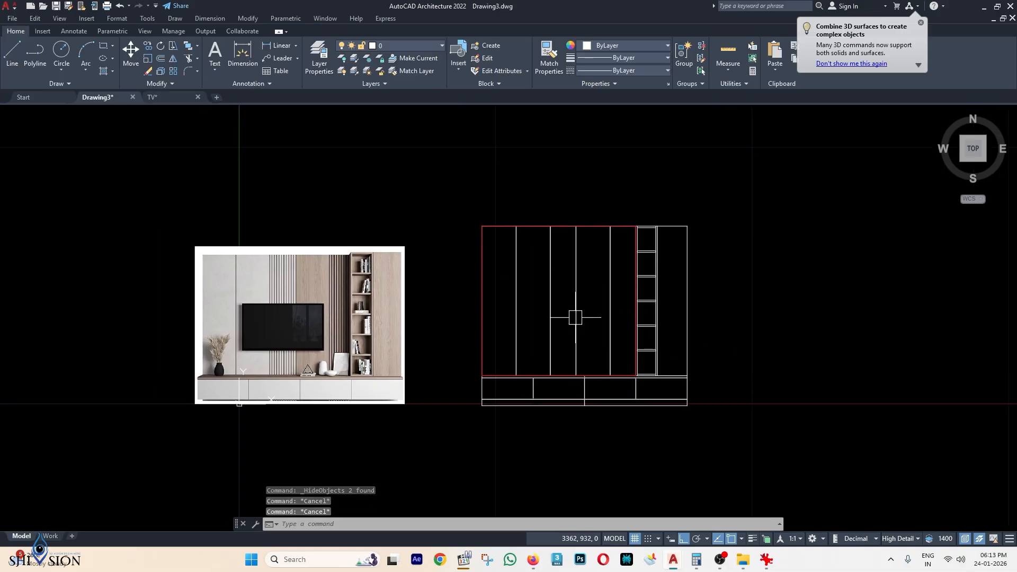
scroll(636, 400, "up", 5)
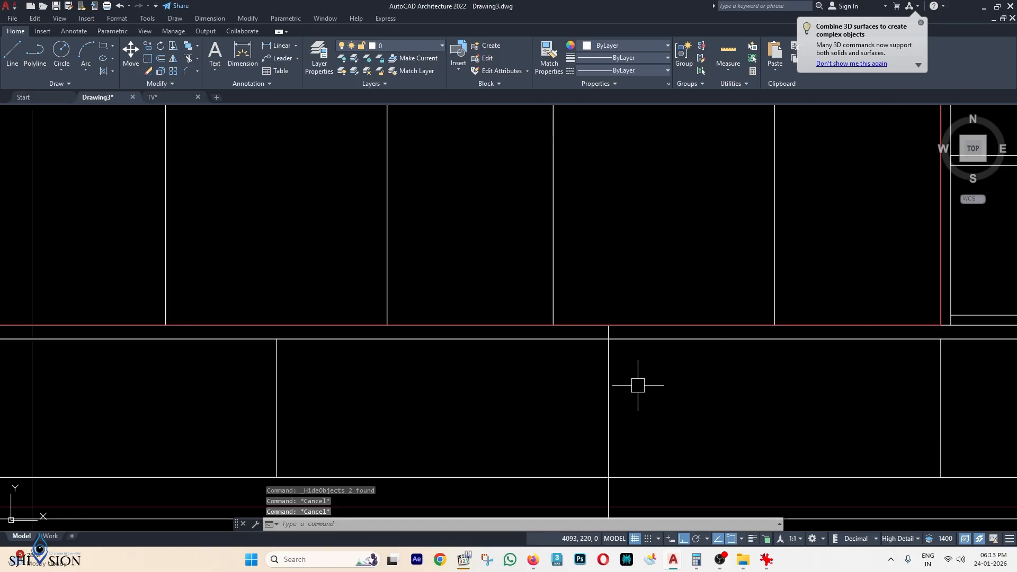
scroll(689, 350, "down", 5)
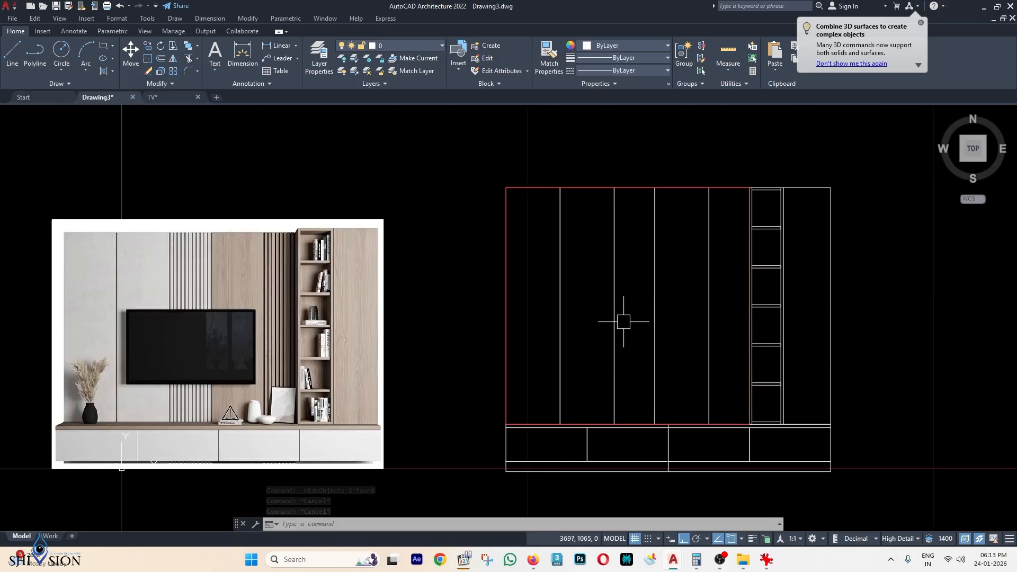
middle_click_drag(610, 356, 626, 316)
middle_click_drag(486, 295, 494, 292)
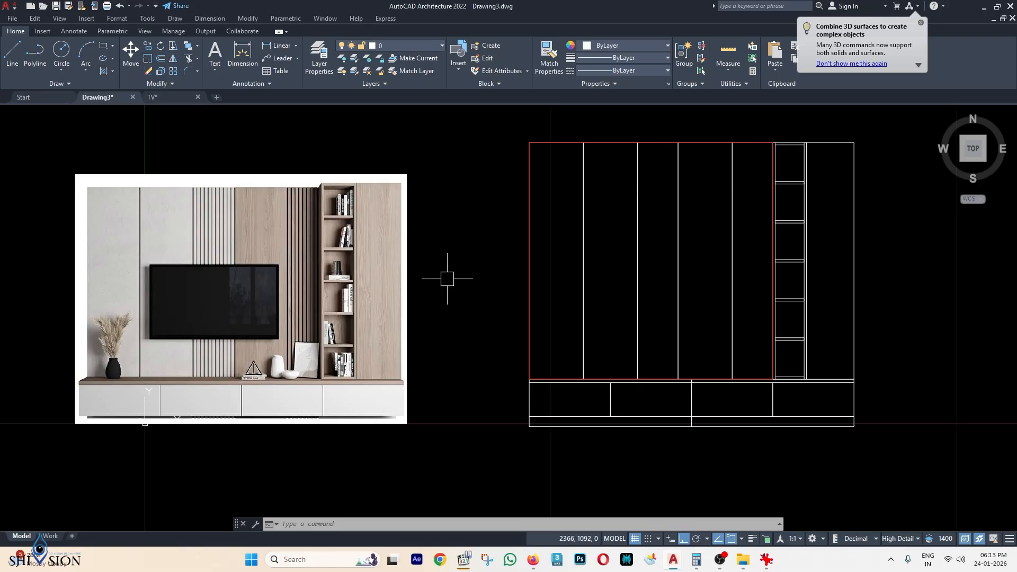
type("H")
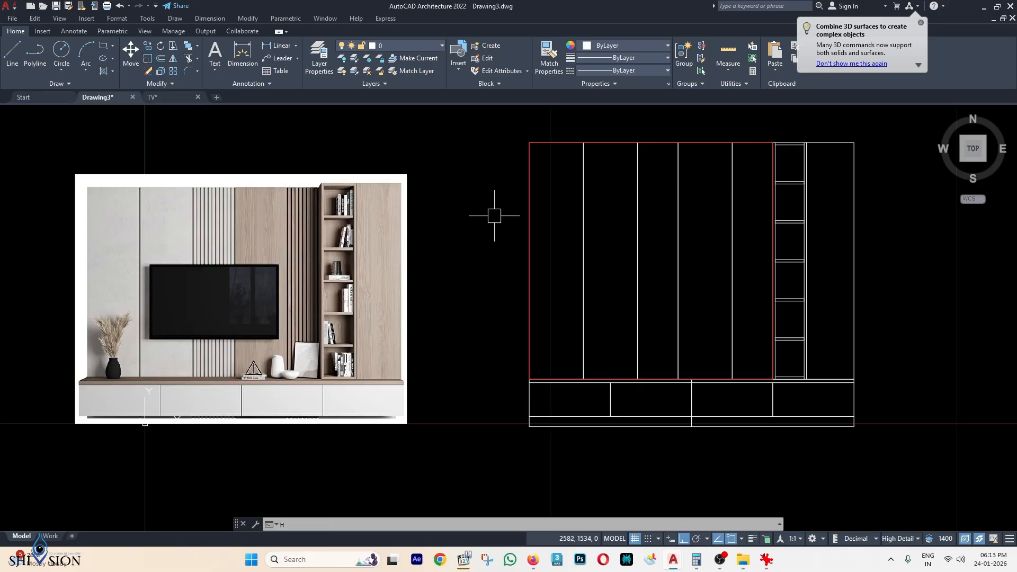
key("Return")
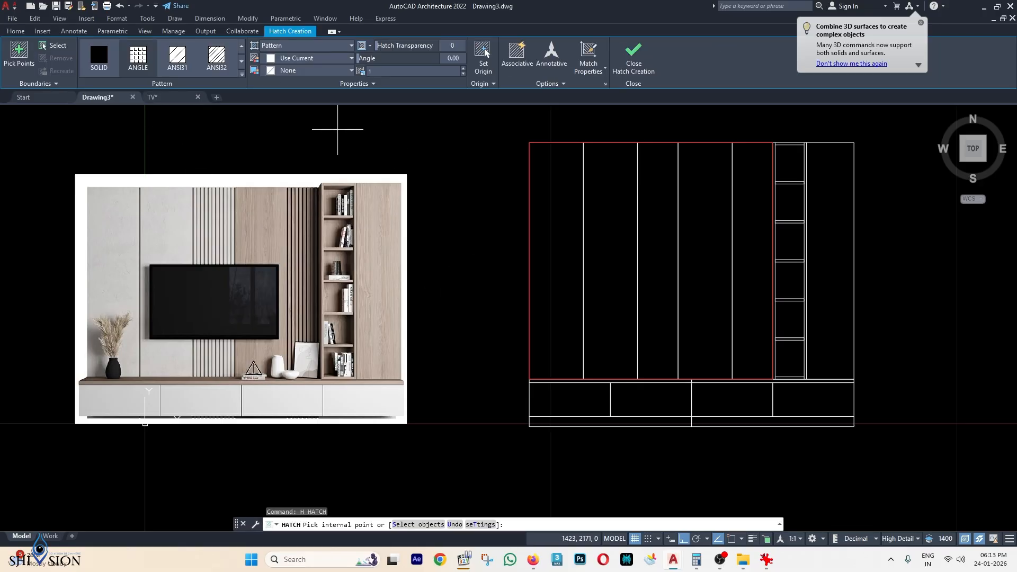
key("Escape")
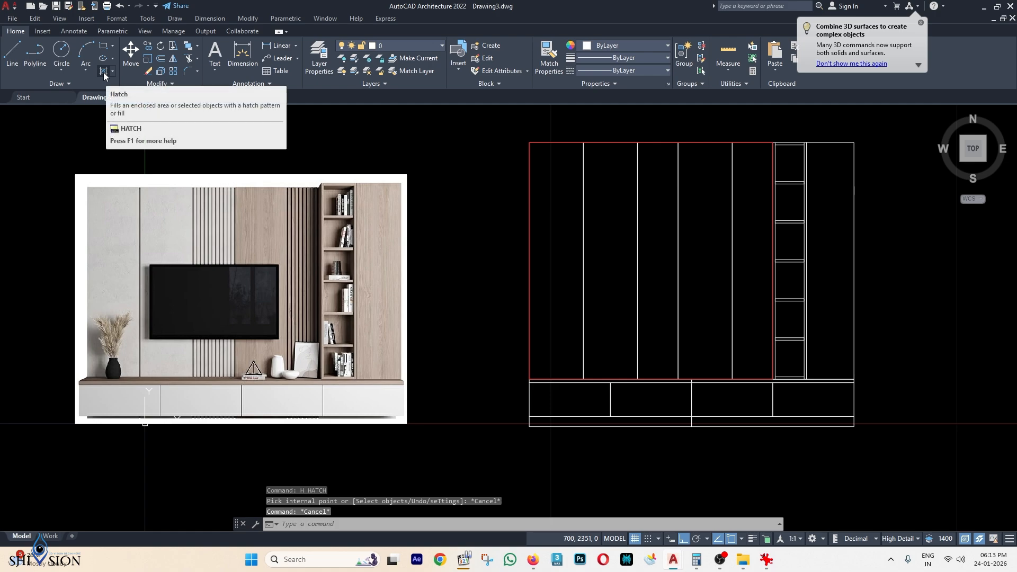
left_click(104, 72)
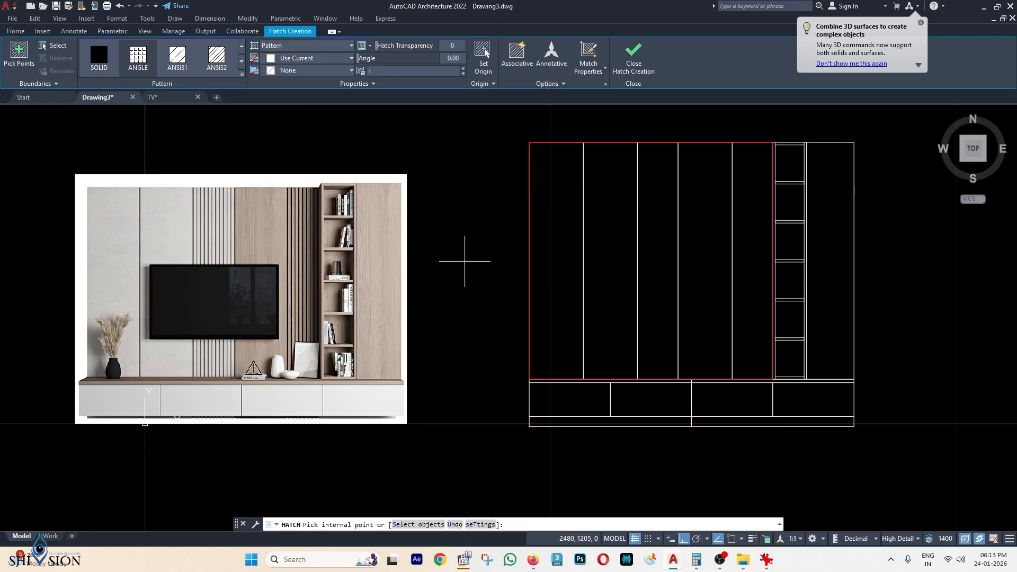
scroll(674, 291, "down", 3)
scroll(352, 286, "up", 1)
key("Escape")
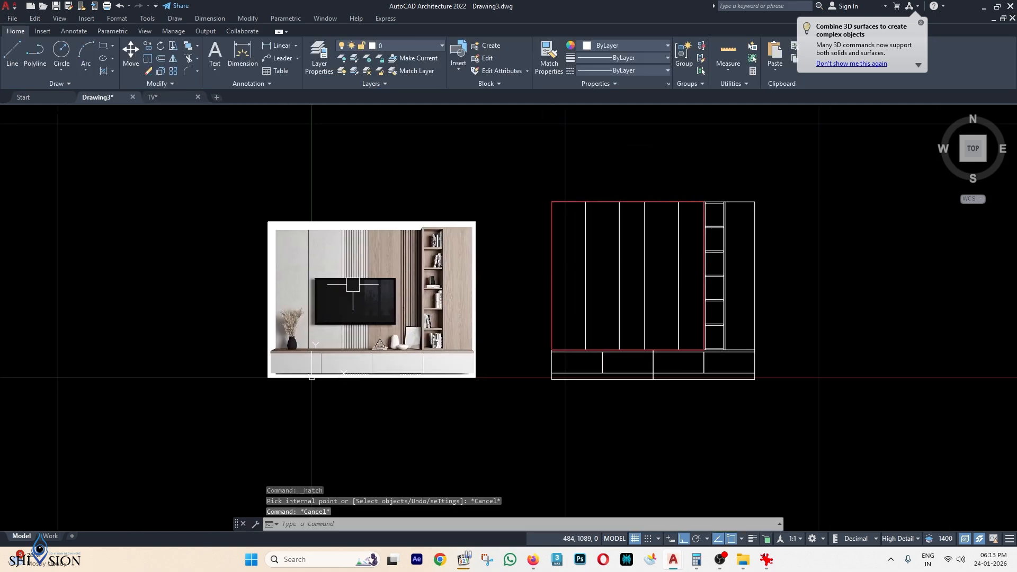
scroll(311, 366, "up", 2)
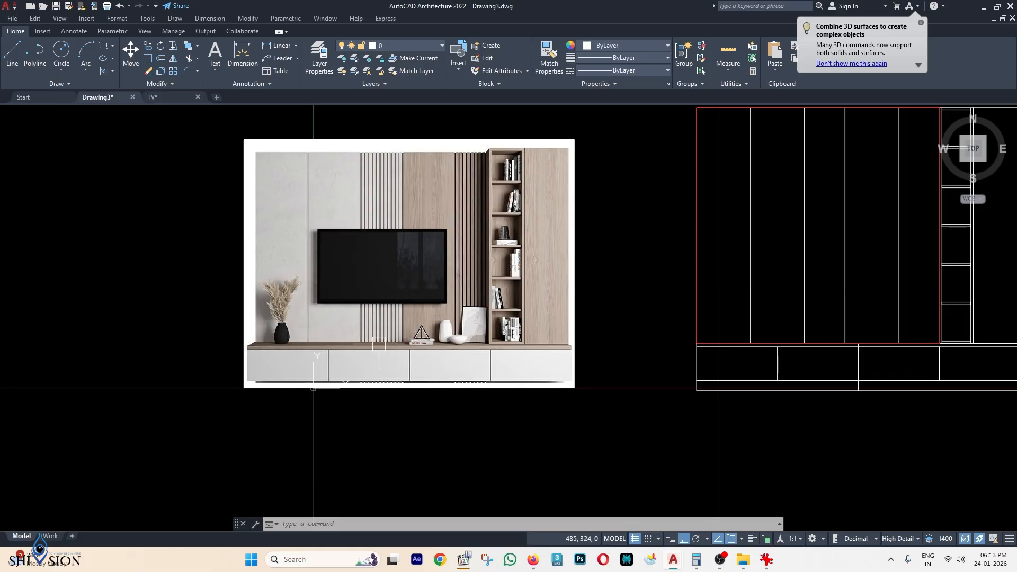
middle_click_drag(744, 334, 527, 288)
scroll(529, 294, "up", 2)
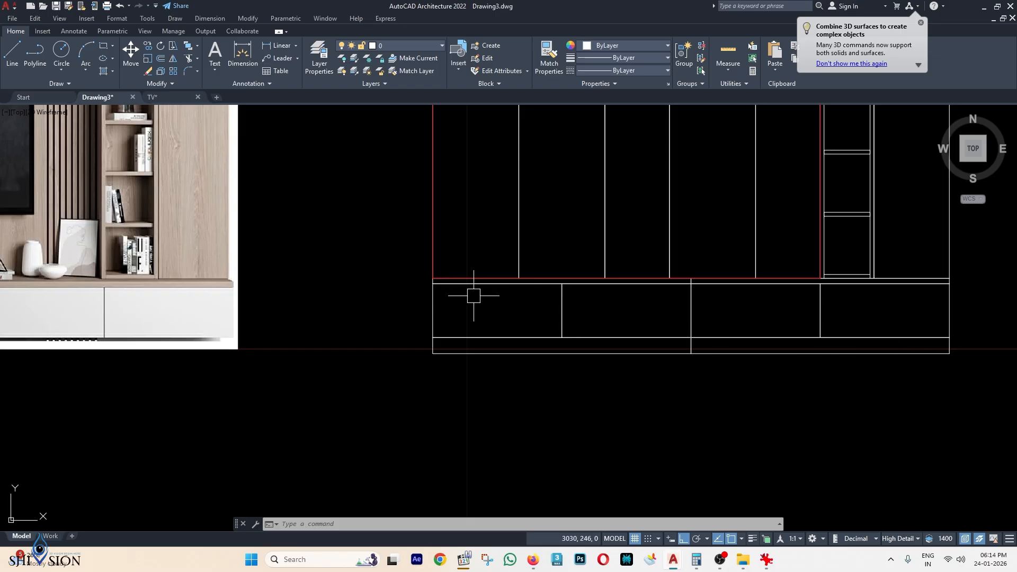
Draw a rectangle over the cabinet base and make it red.
type("EC")
key("Return")
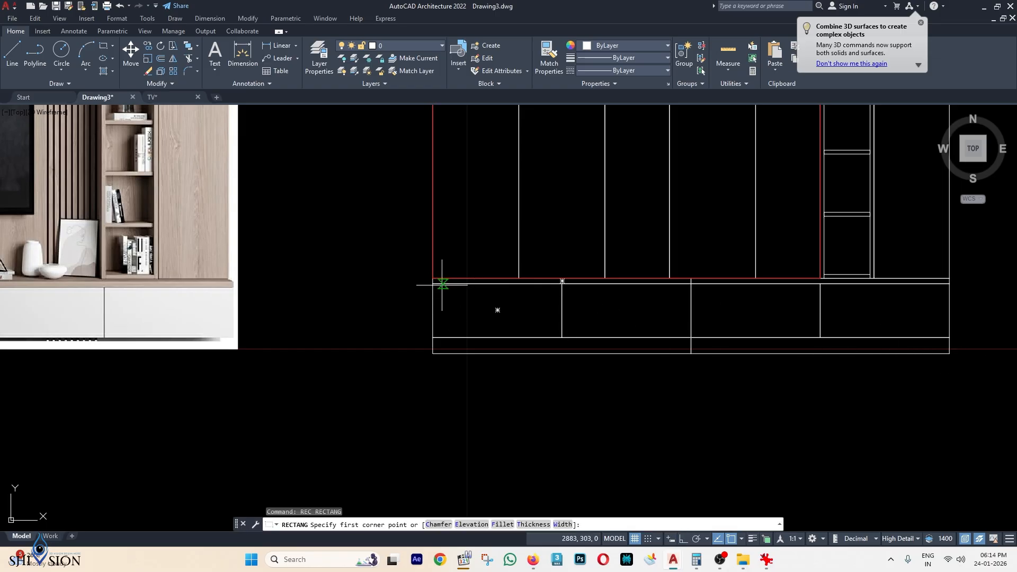
left_click(433, 283)
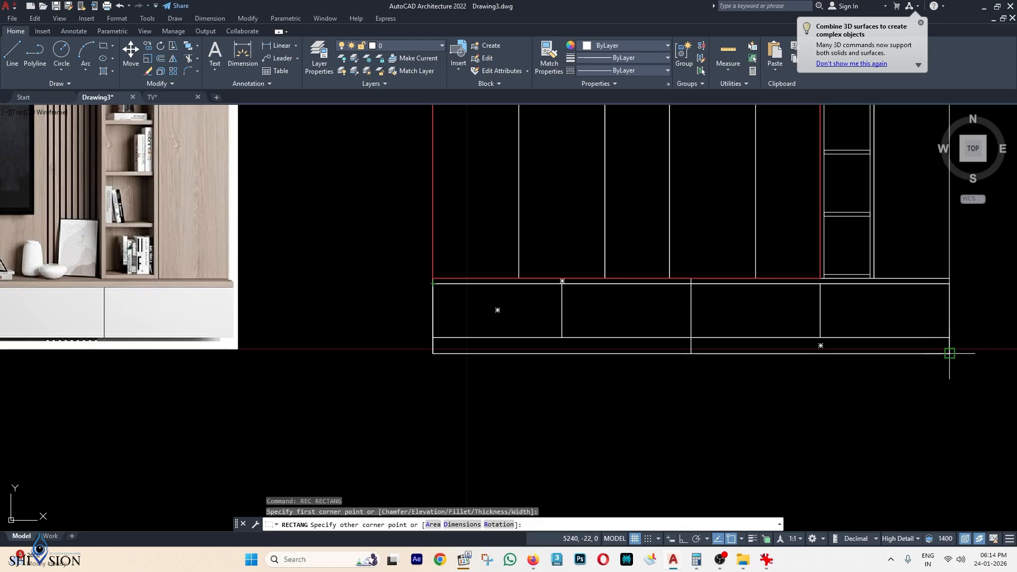
left_click(948, 351)
left_click(821, 354)
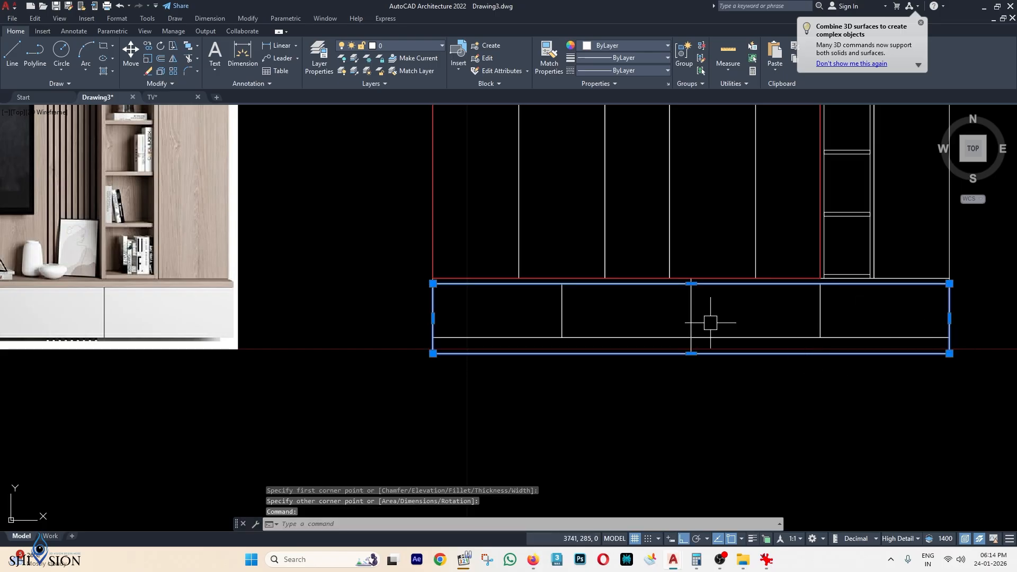
left_click(605, 47)
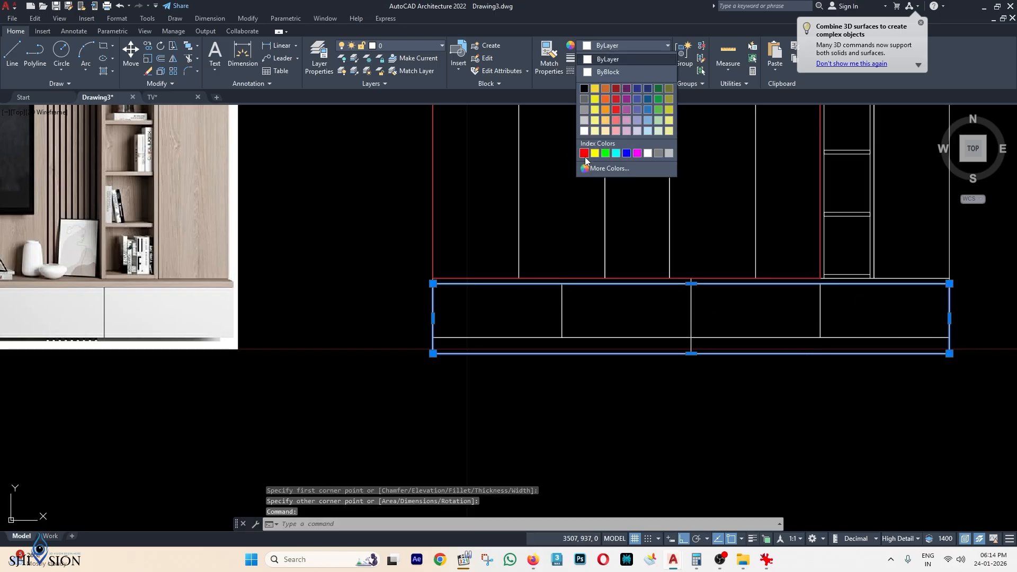
left_click(585, 153)
key("Escape")
key("Escape")
Delete the old red outline over the upper cabinet section.
scroll(769, 339, "down", 3)
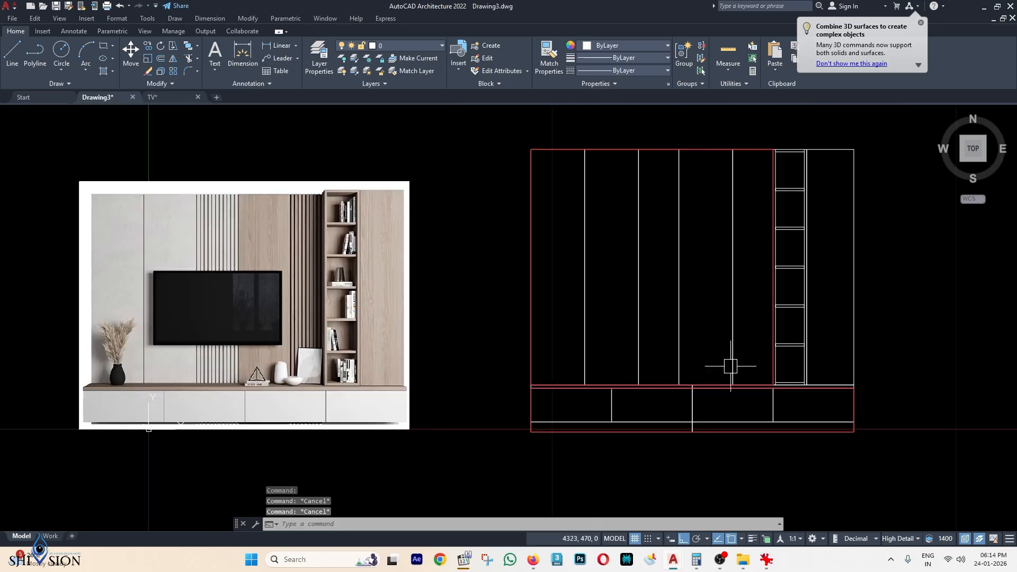
scroll(730, 366, "down", 2)
left_click(718, 229)
key("Delete")
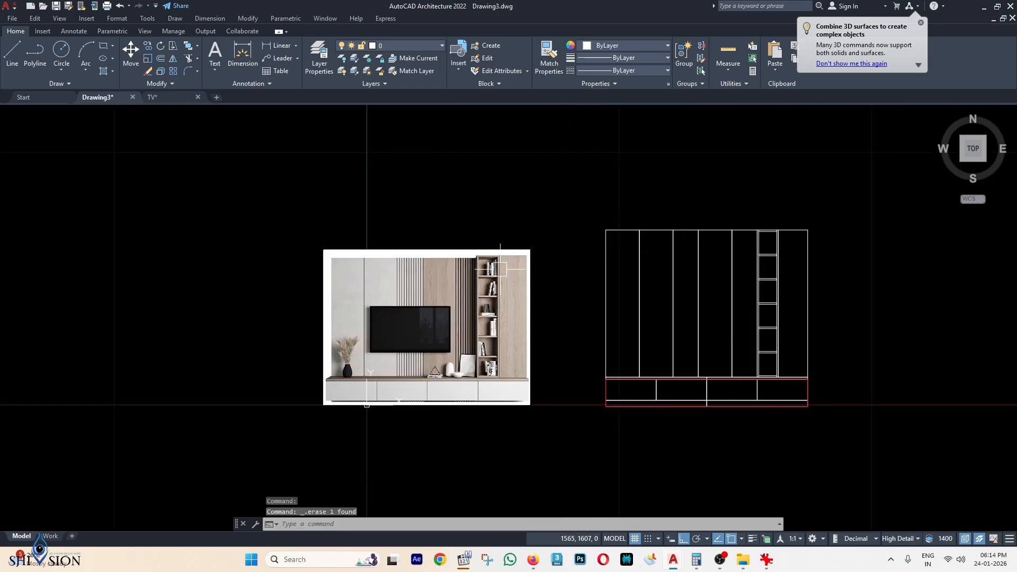
scroll(402, 262, "up", 2)
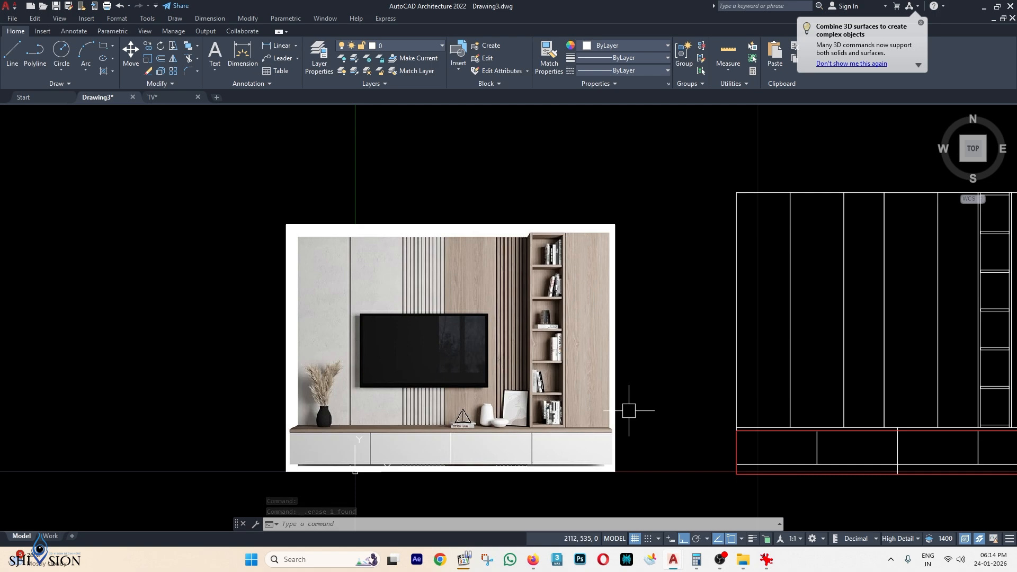
middle_click_drag(713, 316, 578, 298)
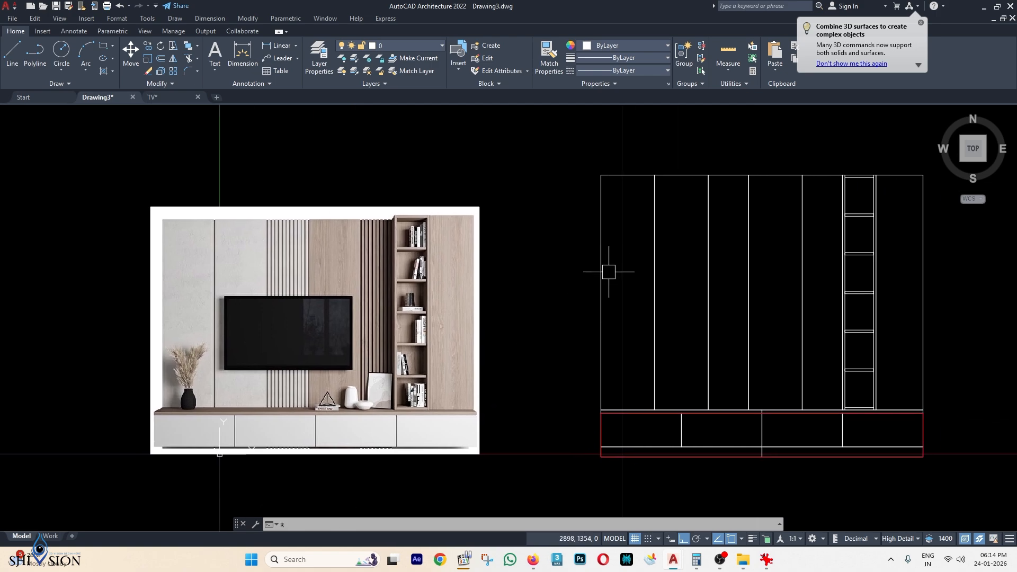
Draw rectangles over the upper section's left and right parts.
key("Return")
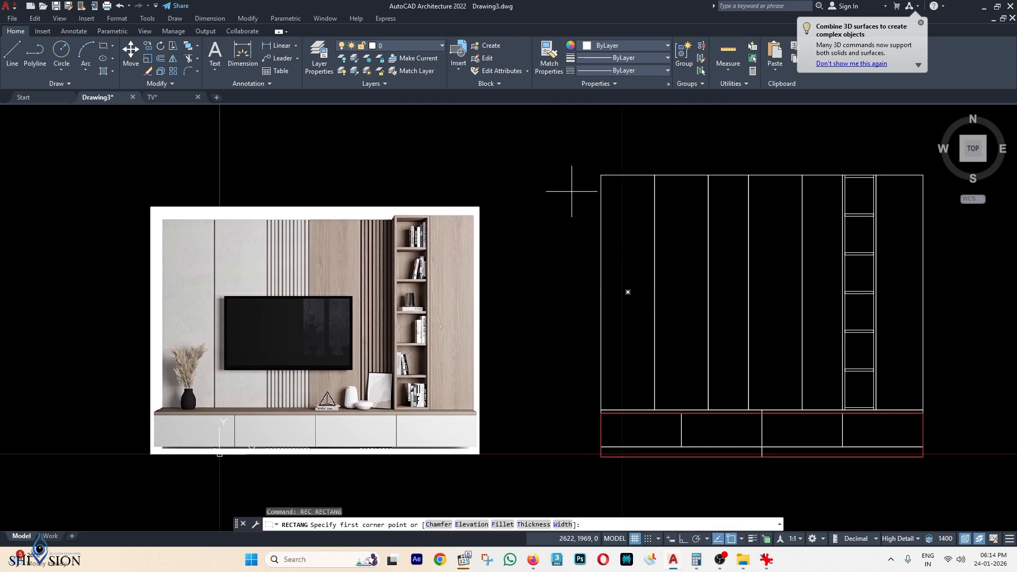
left_click(600, 175)
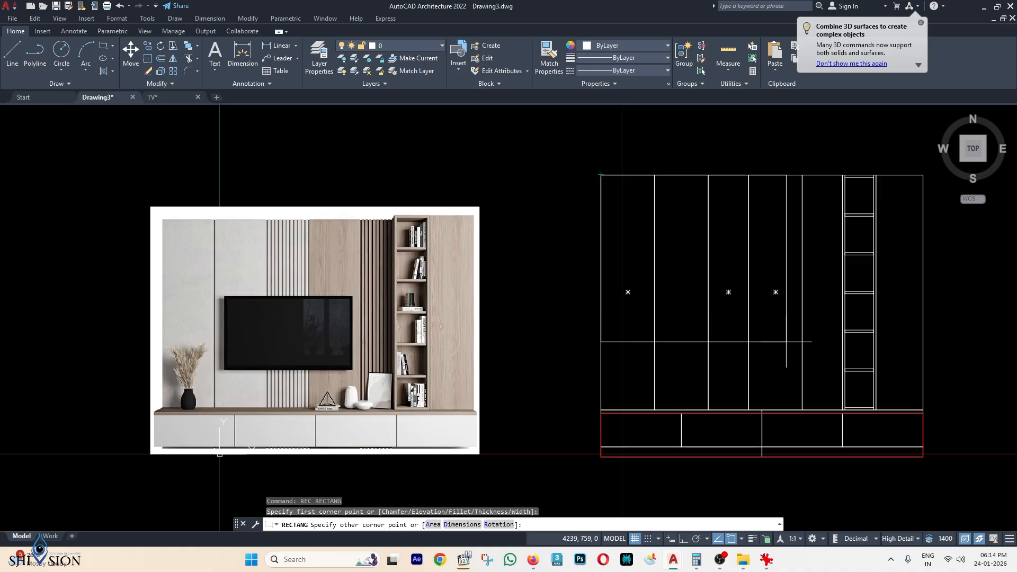
left_click(748, 410)
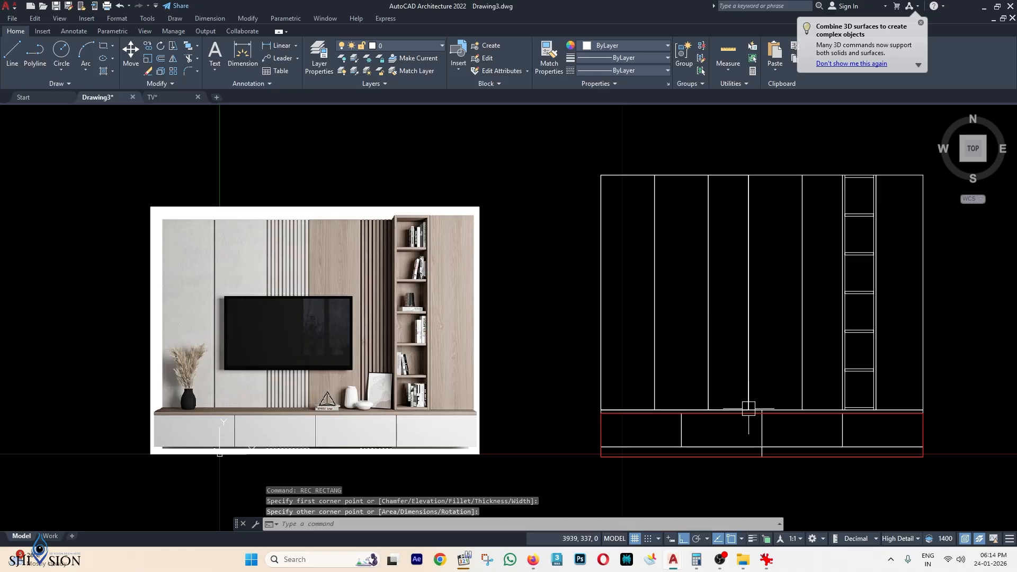
middle_click_drag(749, 406, 672, 242)
key("Return")
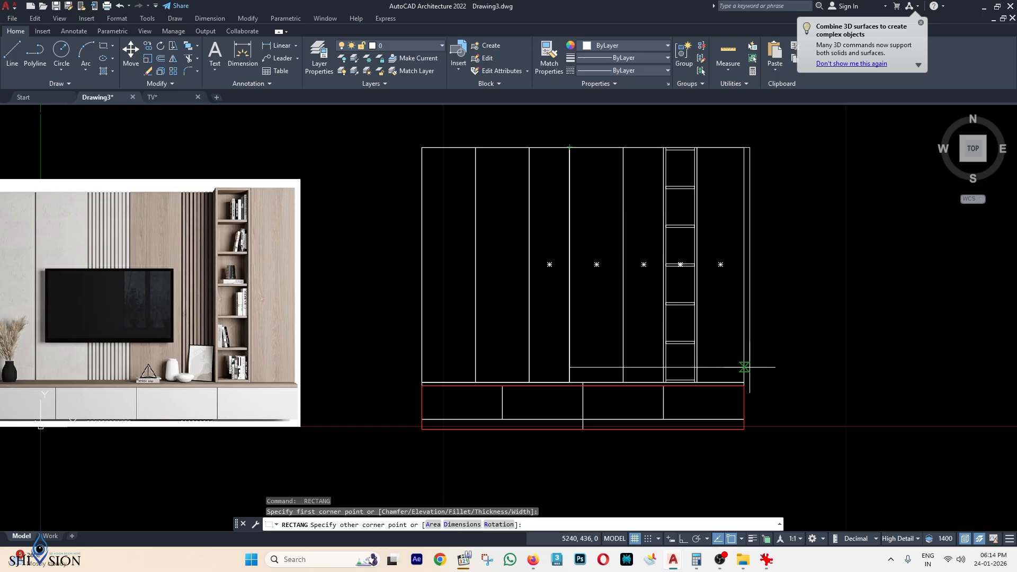
scroll(744, 382, "up", 2)
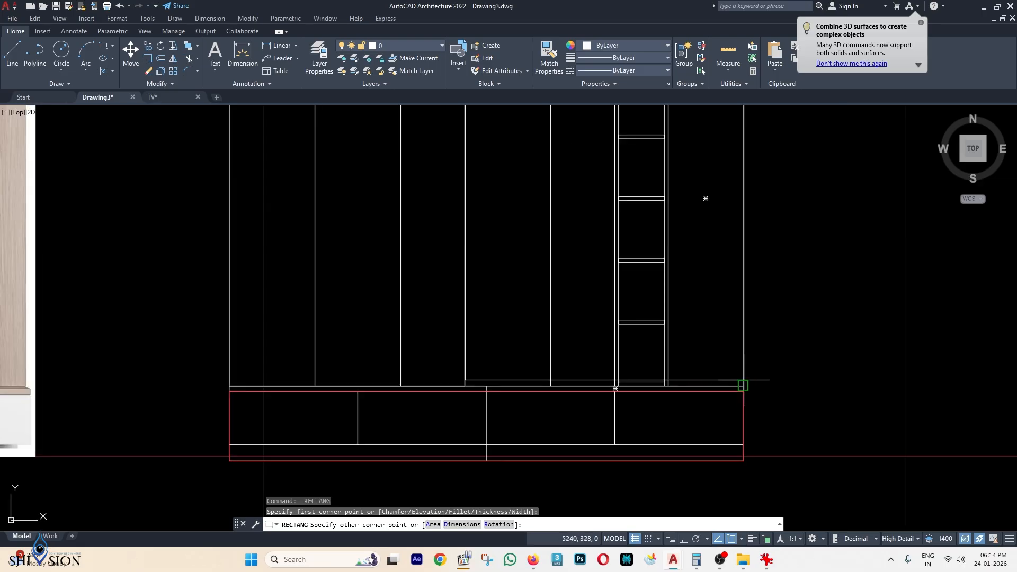
left_click(744, 381)
scroll(744, 380, "down", 2)
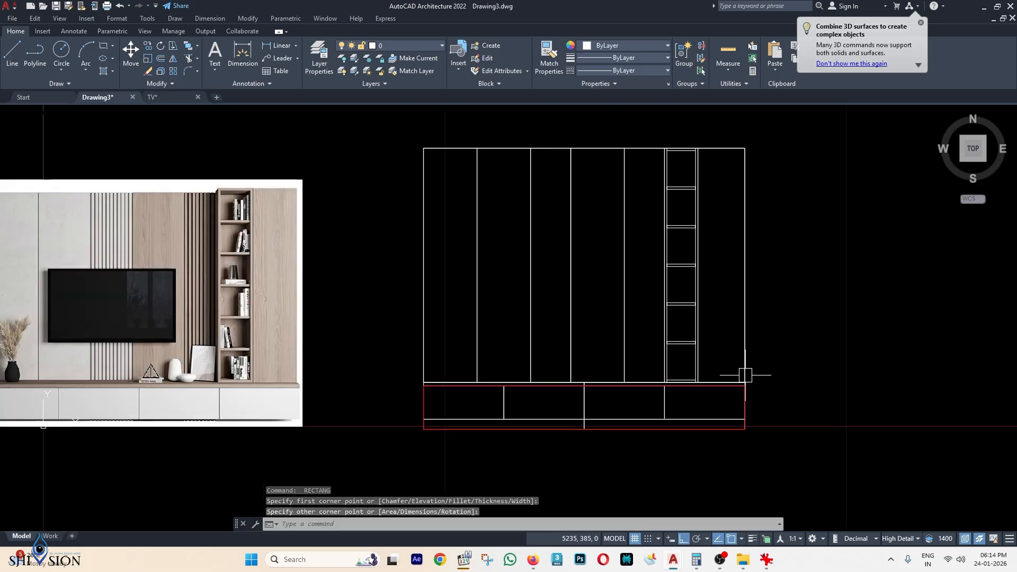
Set both upper section rectangles to red.
left_click(729, 149)
left_click(544, 149)
left_click(609, 45)
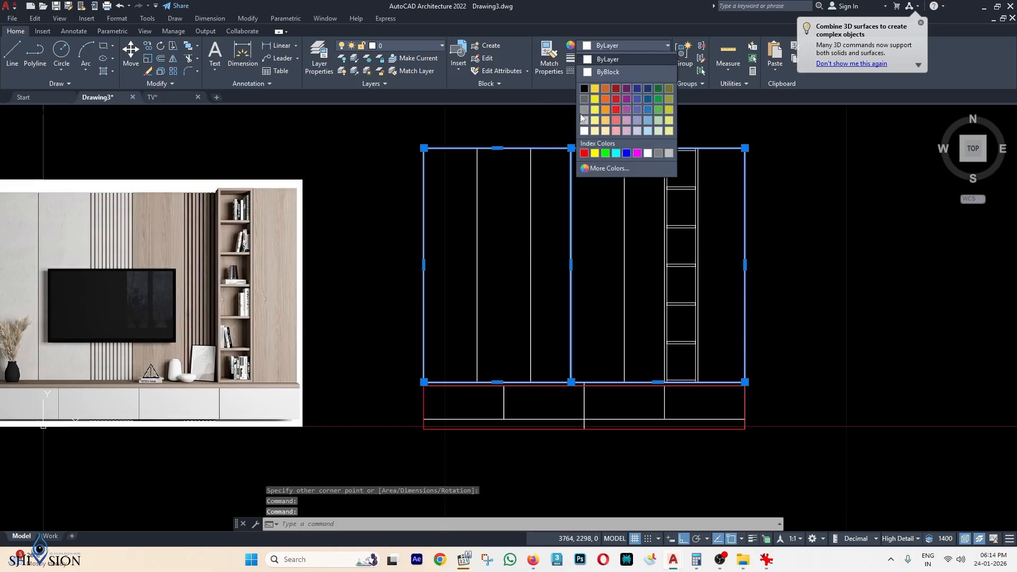
left_click(584, 153)
key("Escape")
key("Escape")
middle_click_drag(636, 300, 702, 272)
scroll(584, 342, "down", 2)
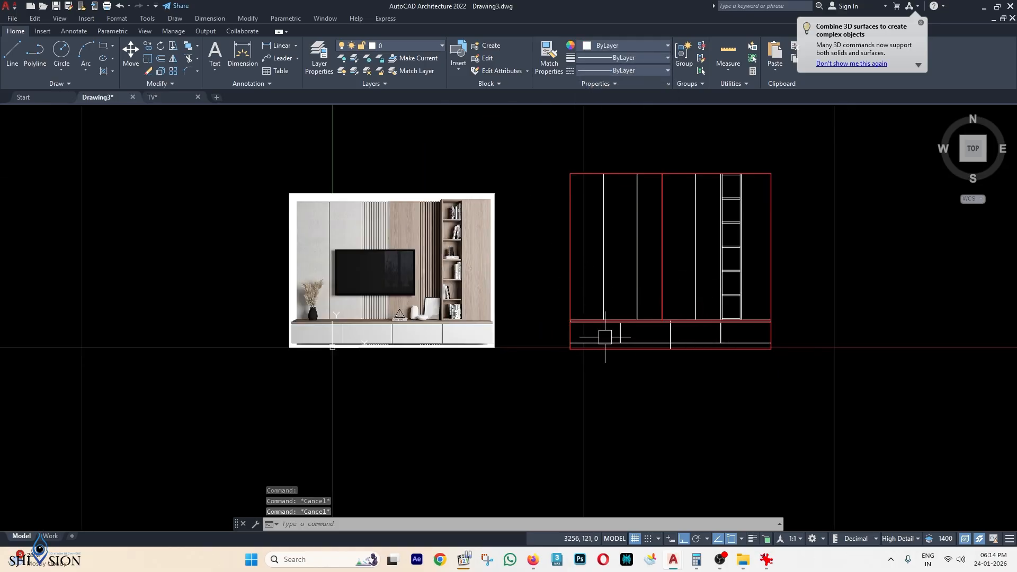
Start a hatch using the lower cabinet outline as its boundary object.
key("Escape")
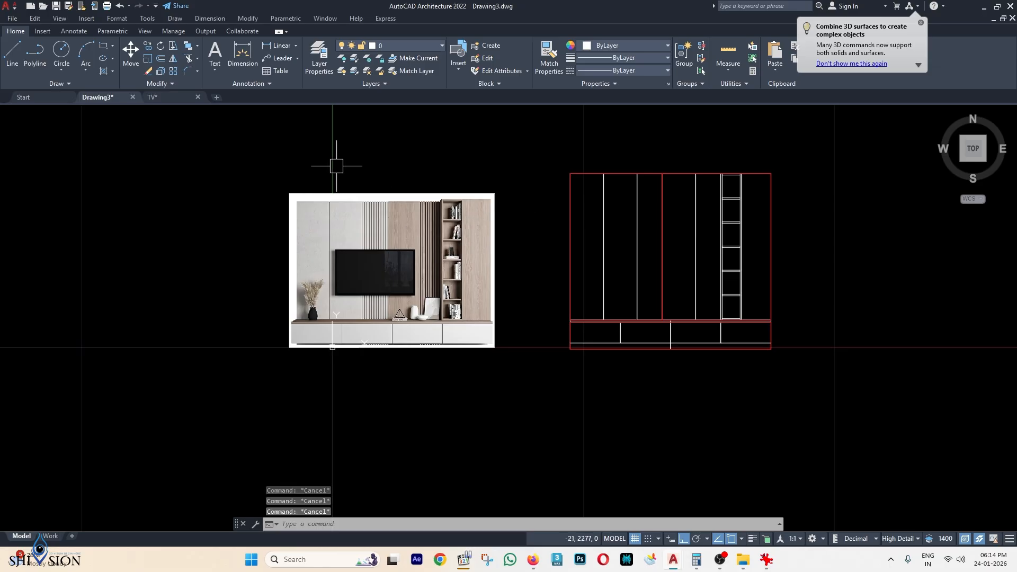
left_click(104, 71)
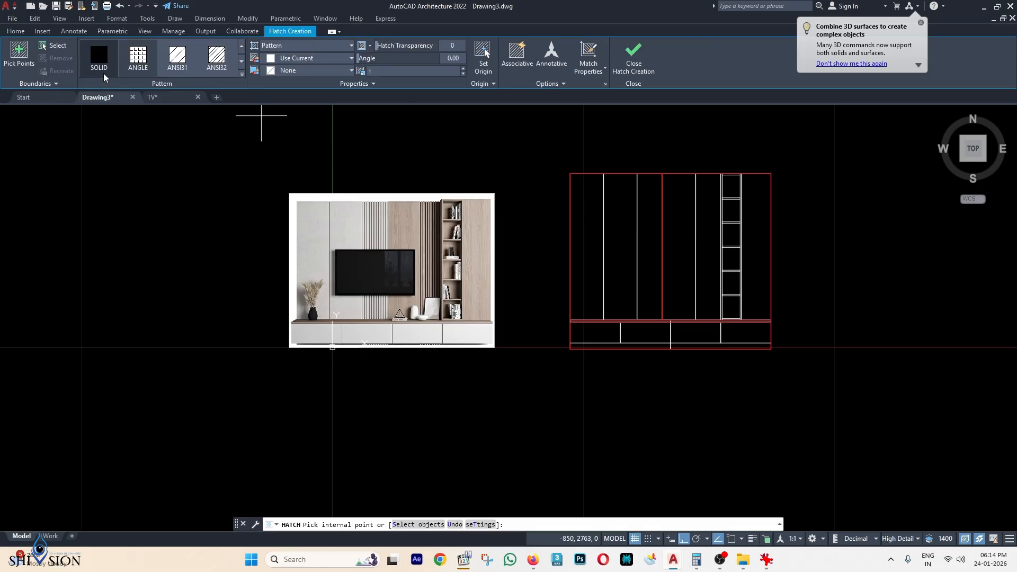
left_click(53, 46)
scroll(663, 245, "up", 2)
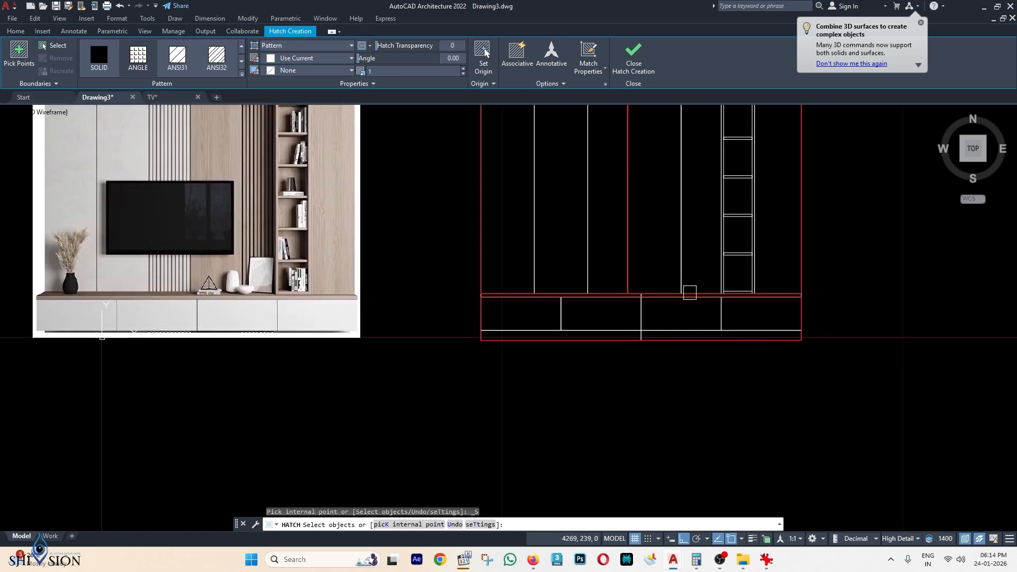
scroll(525, 338, "up", 2)
left_click(508, 343)
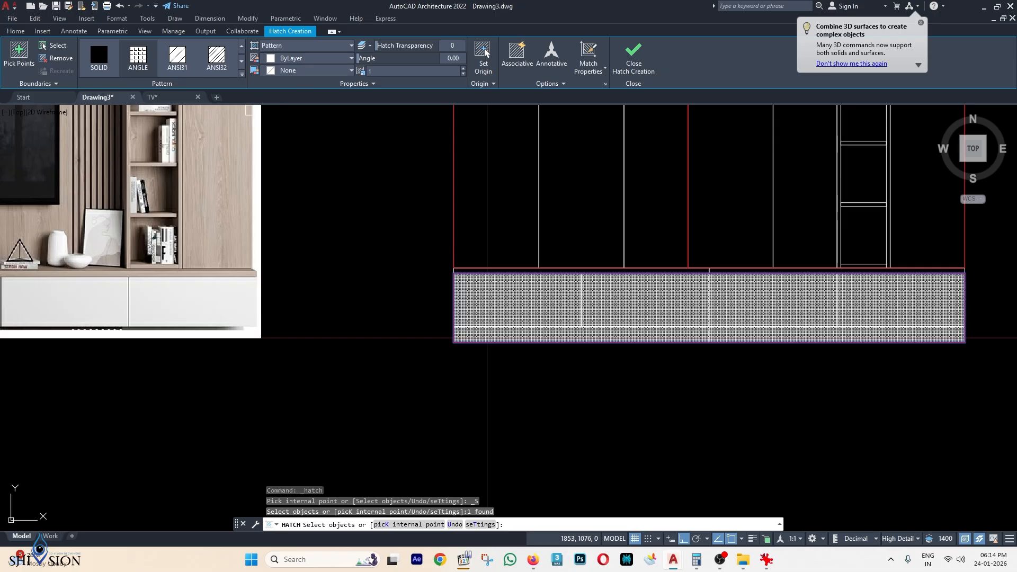
middle_click_drag(315, 199, 470, 242)
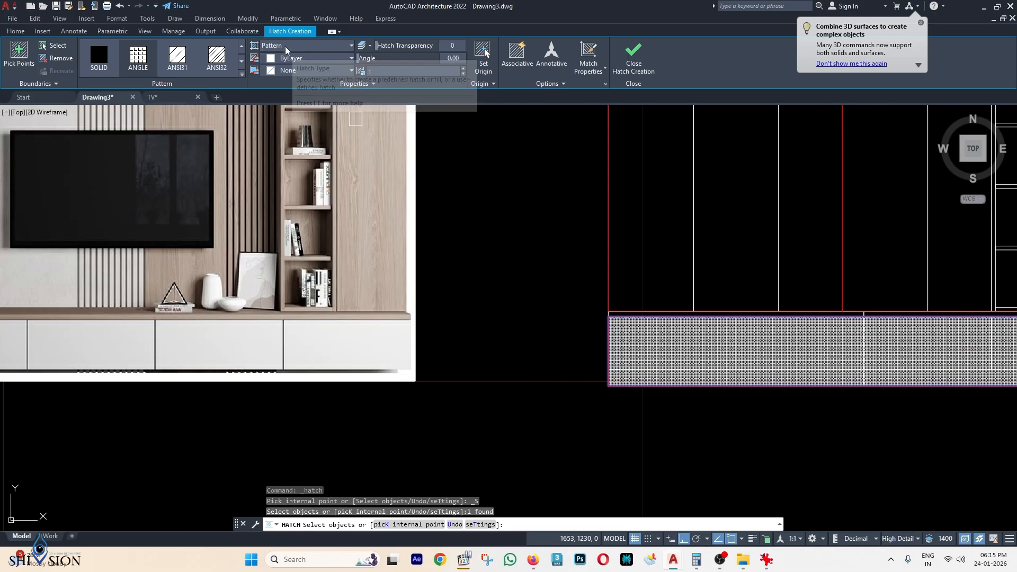
Change the base cabinet's hatch type to Gradient.
left_click(286, 47)
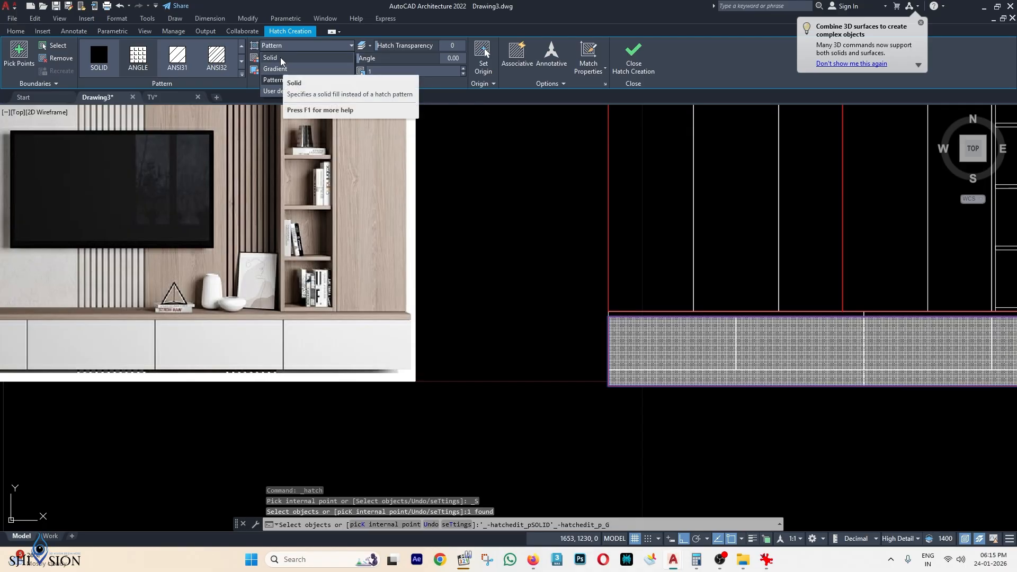
left_click(282, 59)
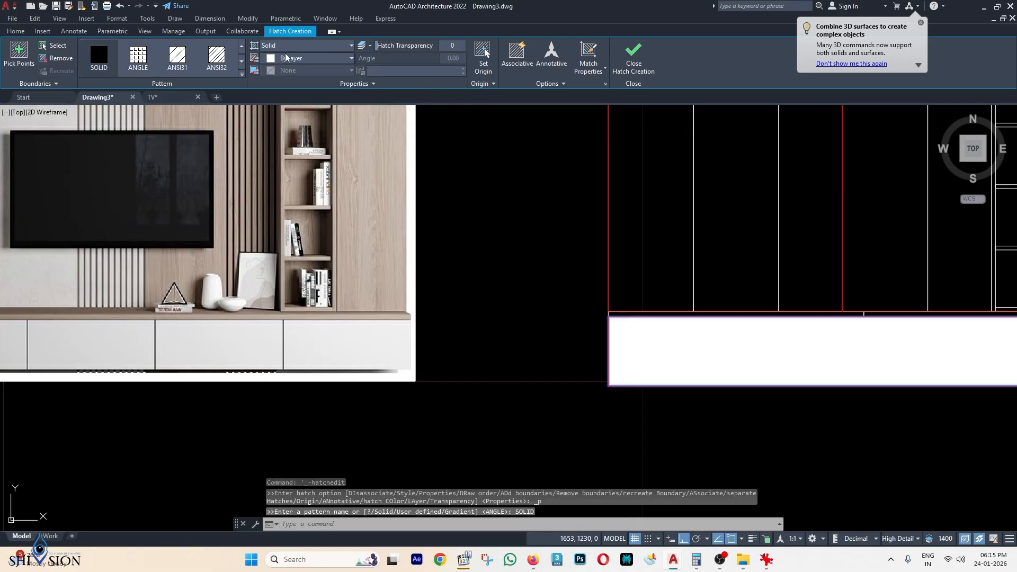
middle_click_drag(638, 298, 615, 298)
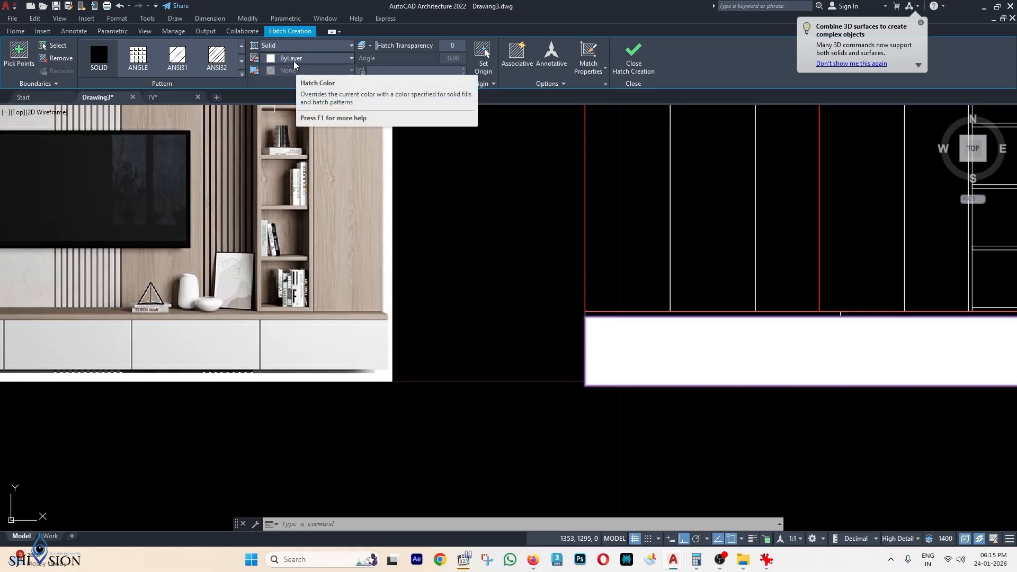
left_click(298, 48)
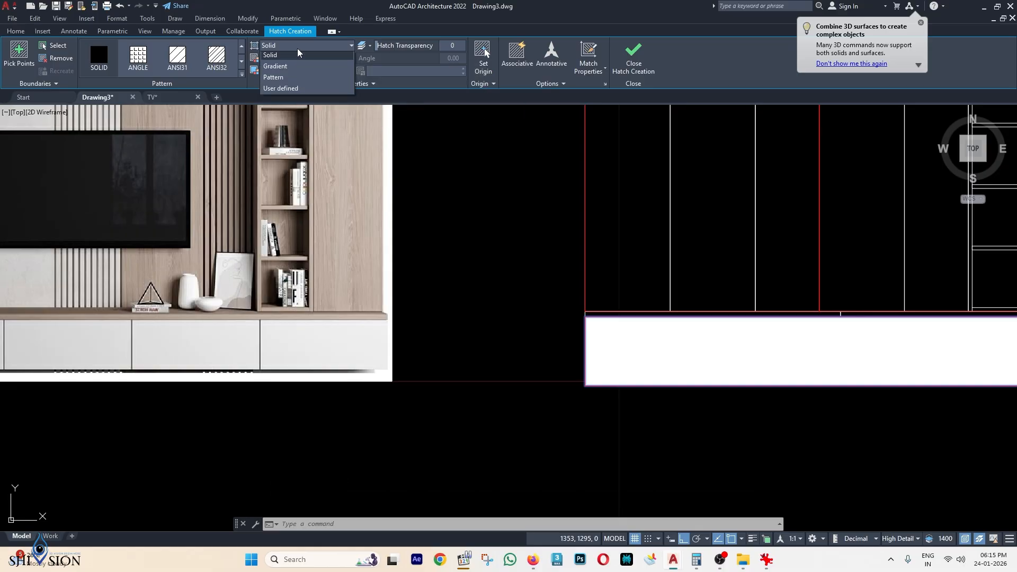
left_click(282, 70)
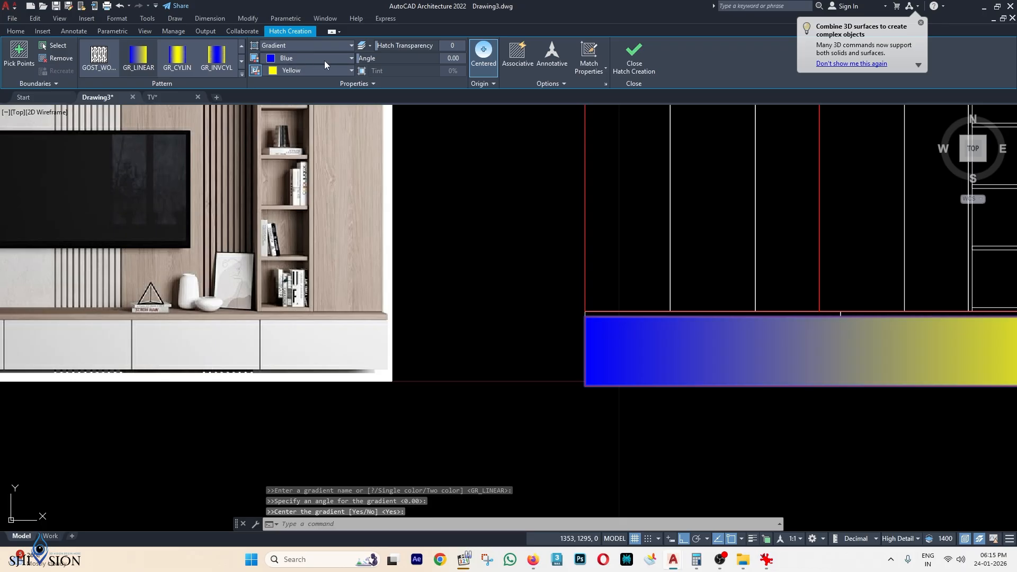
Set both gradient colours to light grey 199,200,202 and apply the base fill.
left_click(295, 59)
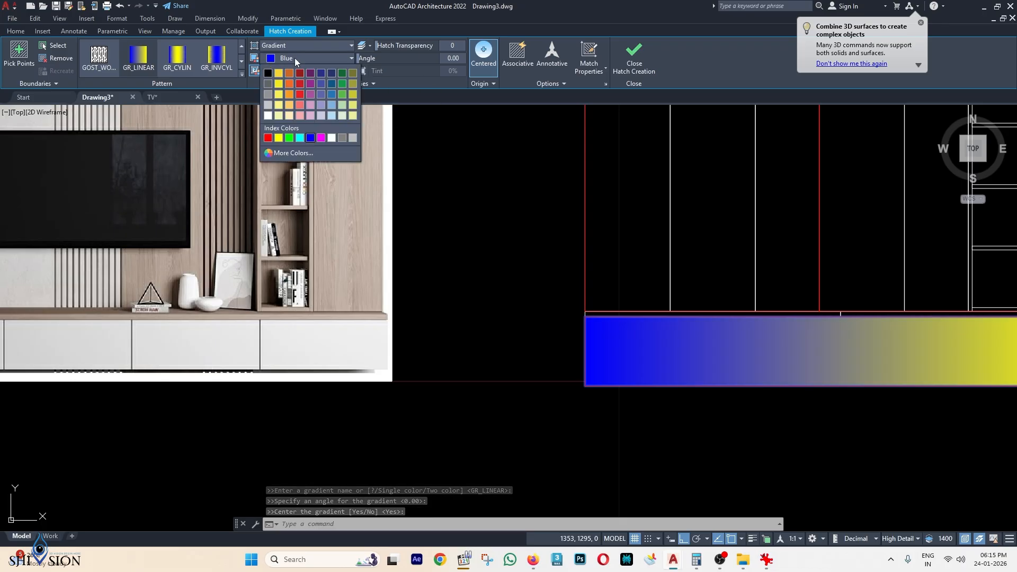
left_click(270, 112)
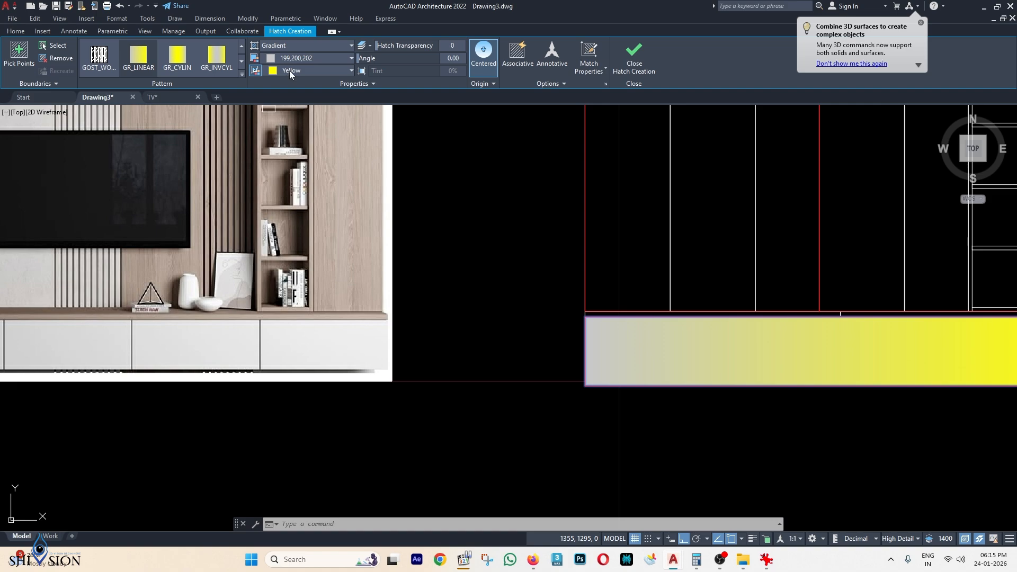
left_click(290, 71)
left_click(271, 117)
scroll(398, 219, "down", 4)
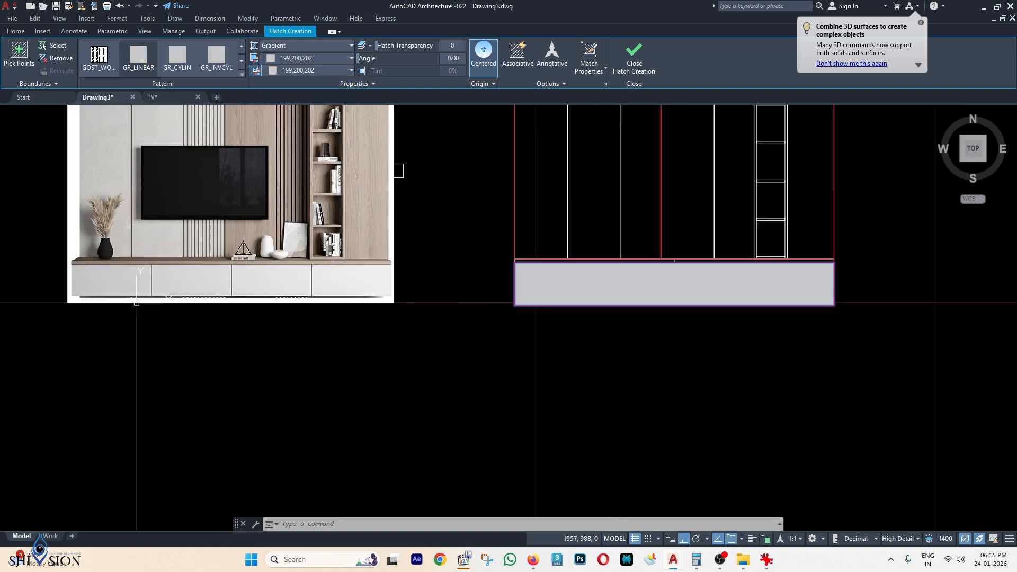
scroll(555, 248, "up", 4)
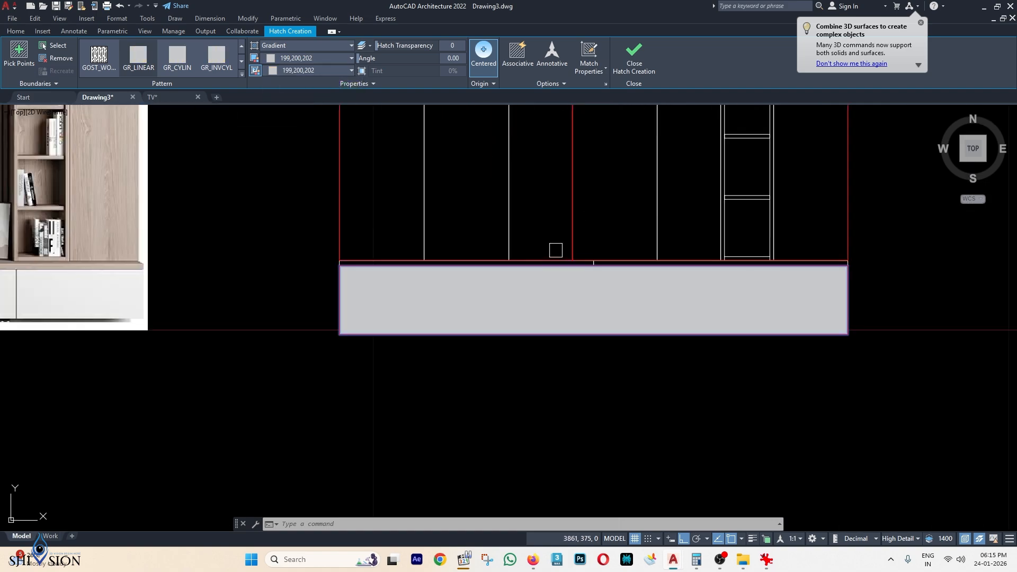
scroll(604, 248, "down", 2)
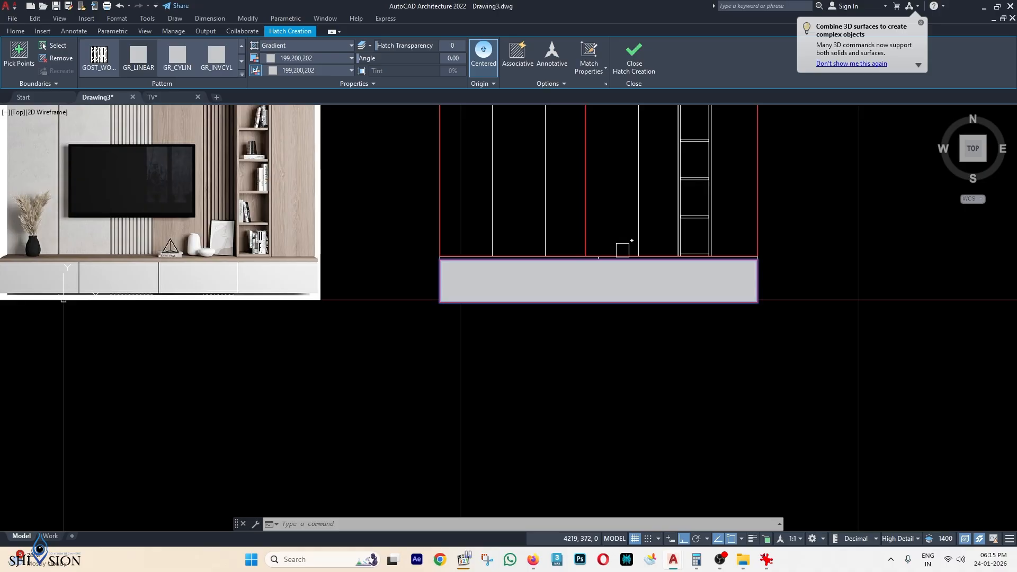
key("Return")
scroll(732, 250, "down", 2)
middle_click_drag(731, 250, 724, 288)
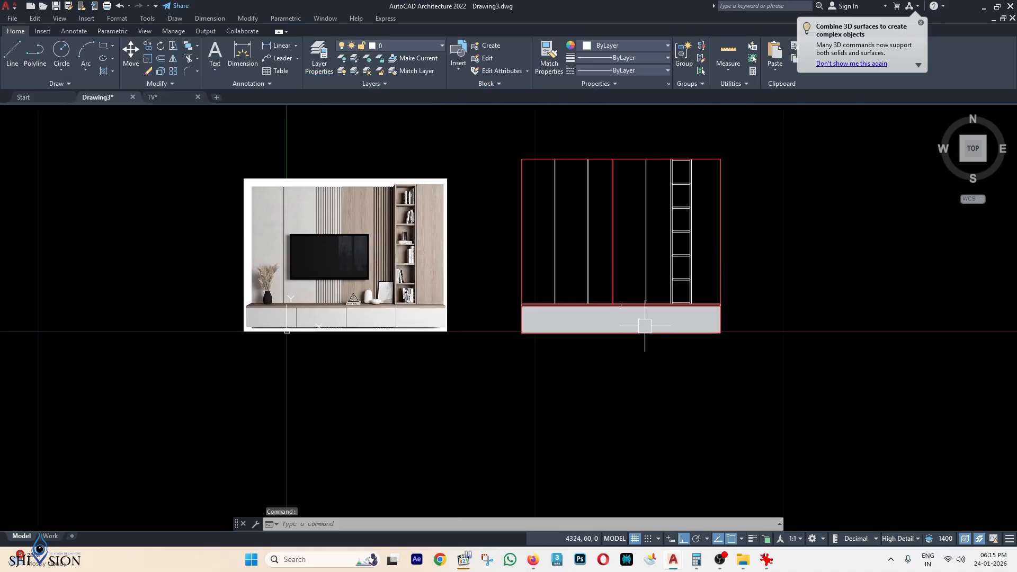
scroll(645, 326, "up", 4)
middle_click_drag(595, 316, 609, 250)
scroll(609, 249, "up", 2)
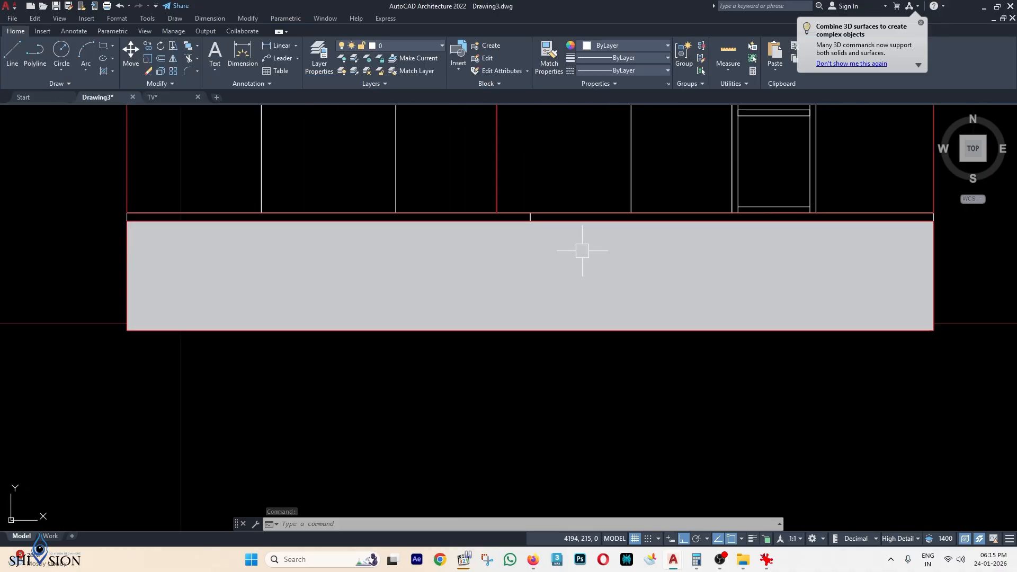
Send the grey base fill to the back via Display Order.
left_click(584, 241)
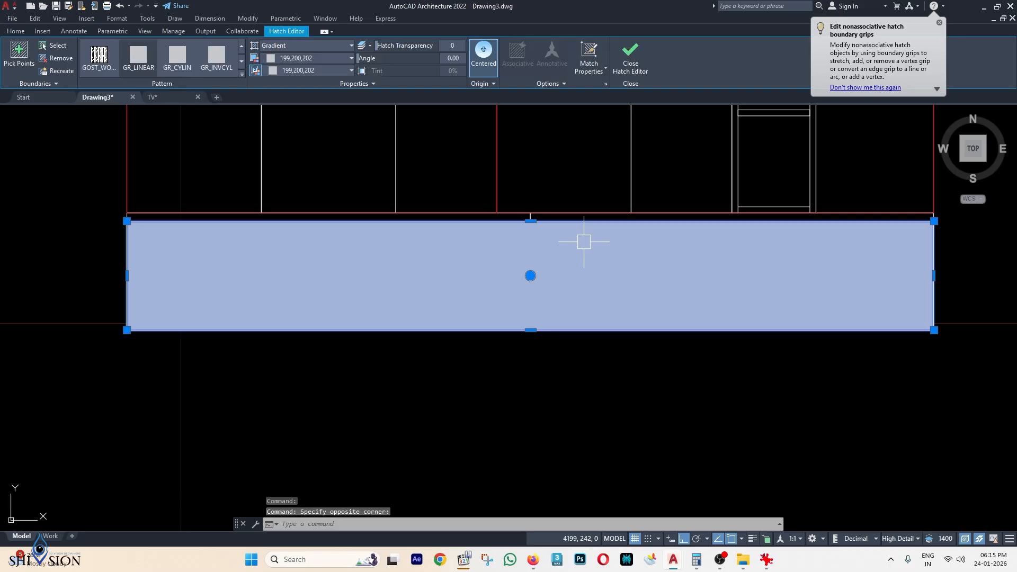
right_click(584, 242)
mouse_move(646, 285)
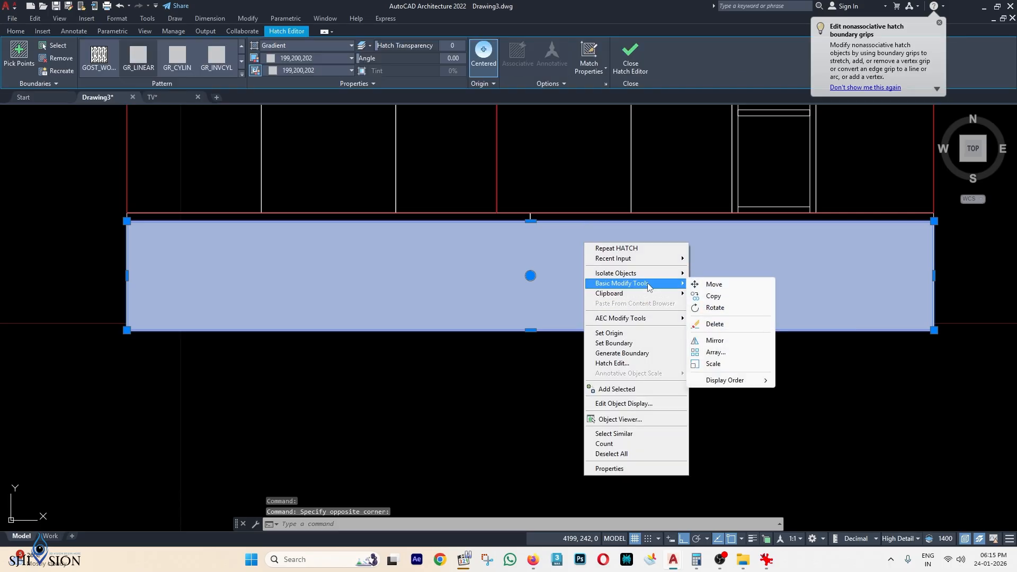
mouse_move(736, 380)
left_click(808, 393)
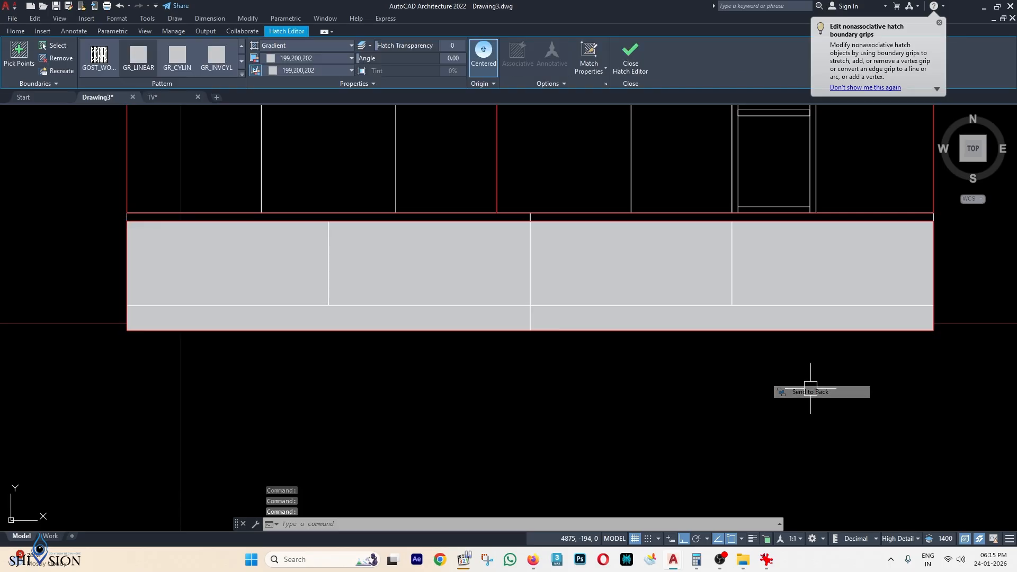
scroll(677, 288, "down", 4)
scroll(676, 288, "down", 3)
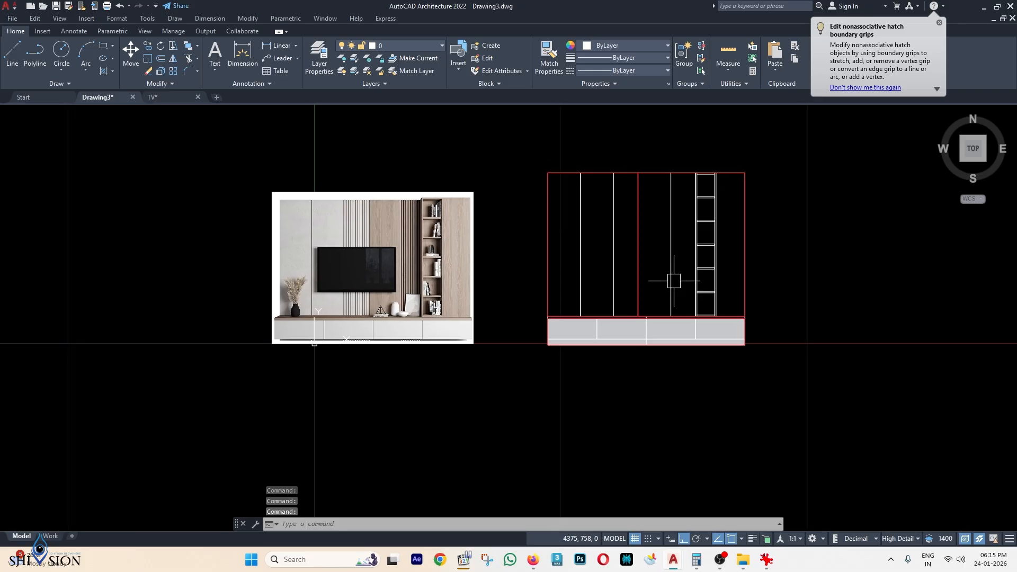
scroll(595, 198, "up", 2)
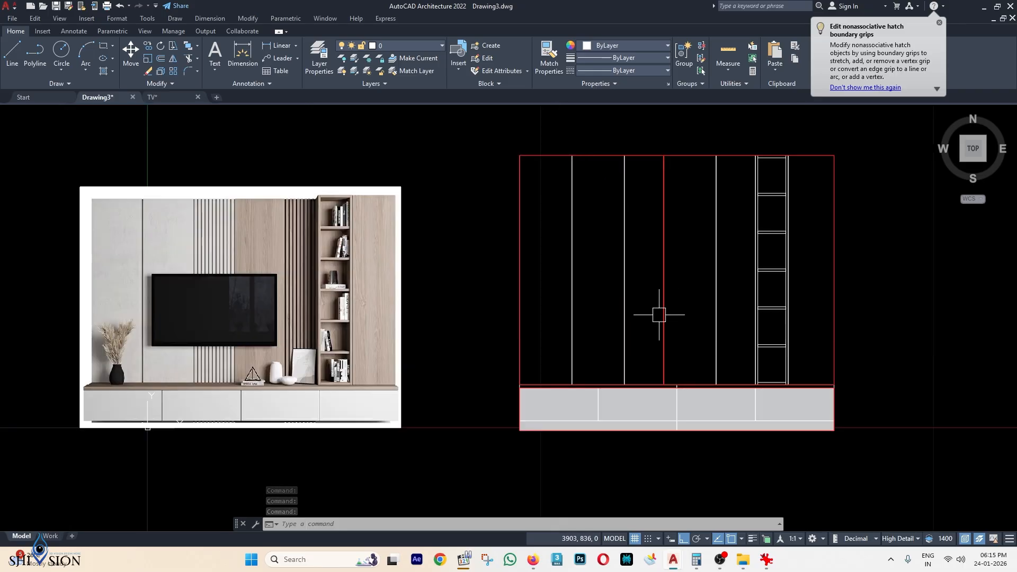
scroll(671, 373, "up", 2)
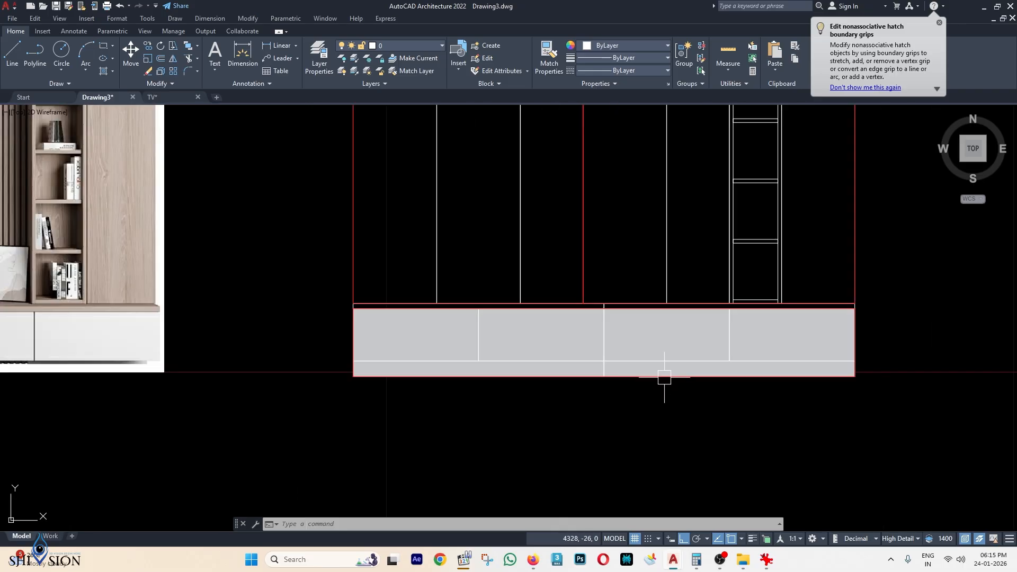
Delete the red outline around the base.
left_click(689, 377)
key("Delete")
key("Escape")
scroll(591, 220, "down", 2)
scroll(592, 204, "up", 1)
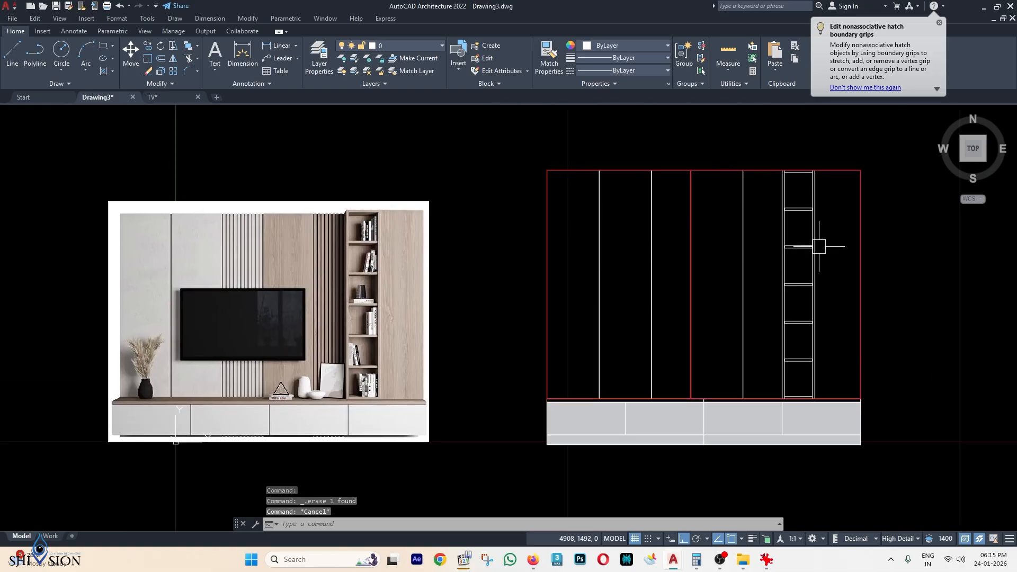
key("Escape")
middle_click_drag(629, 266, 653, 252)
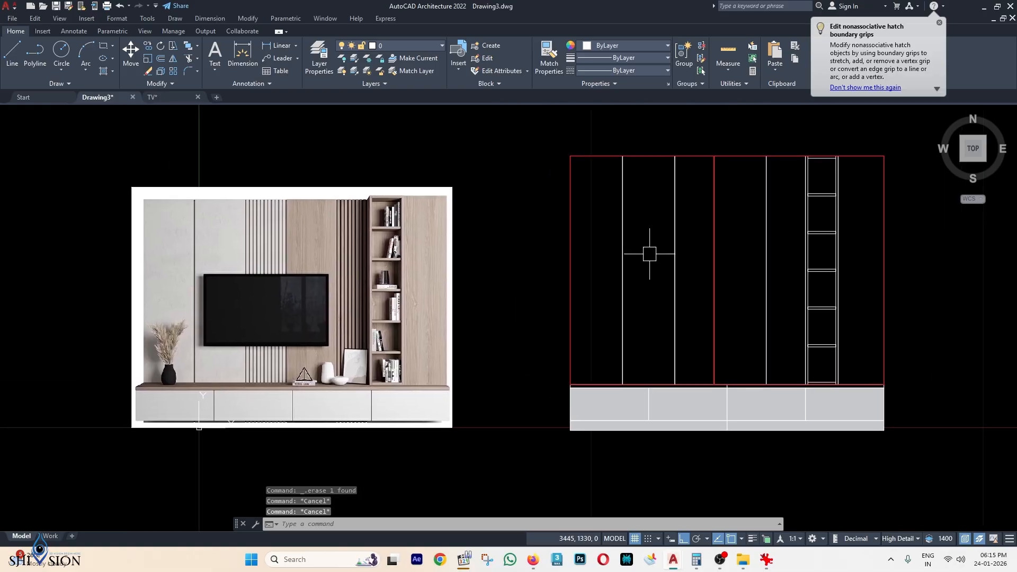
Hatch the white upper-left panel using its outline as the boundary object.
key("Return")
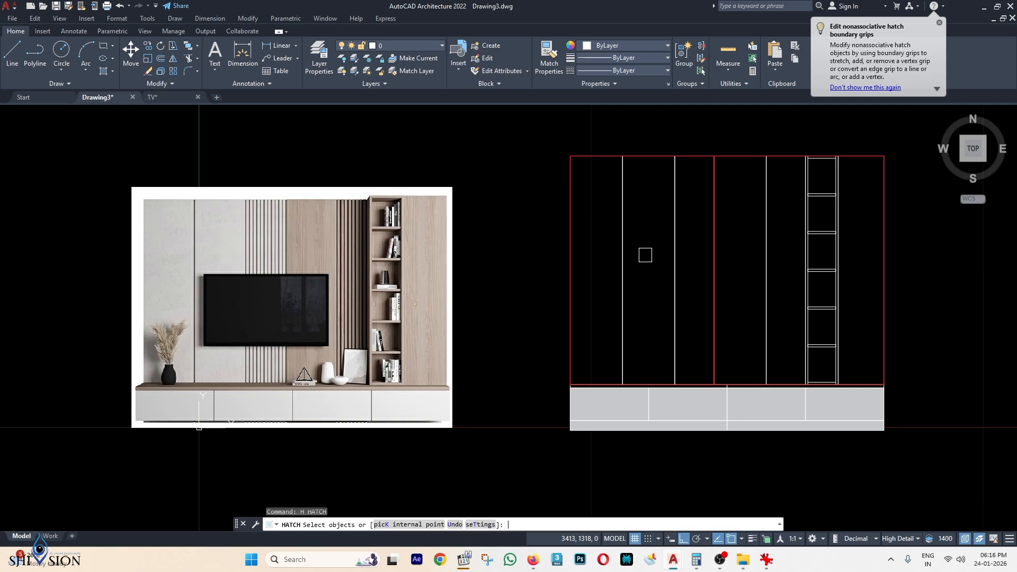
left_click(59, 49)
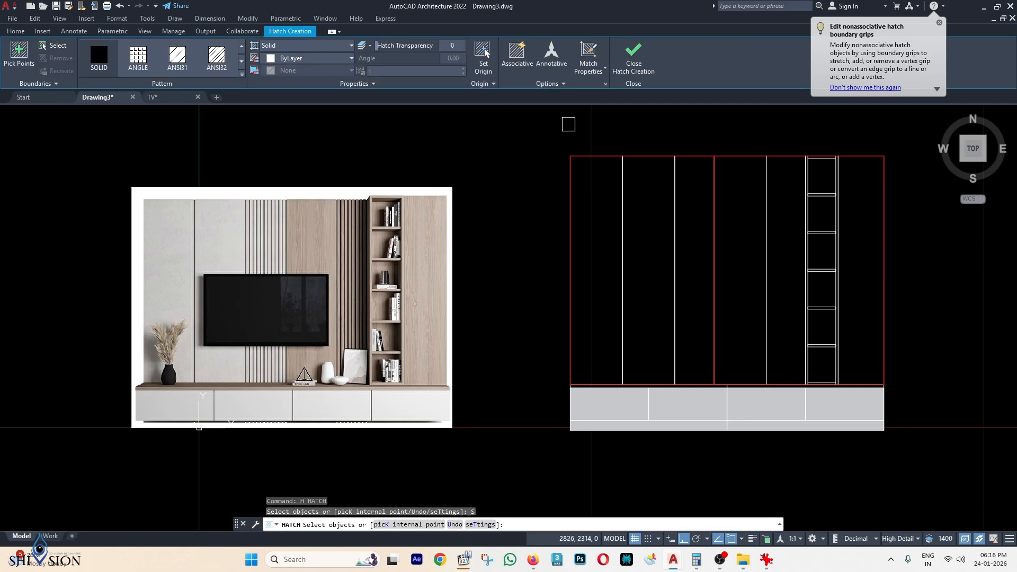
left_click(607, 153)
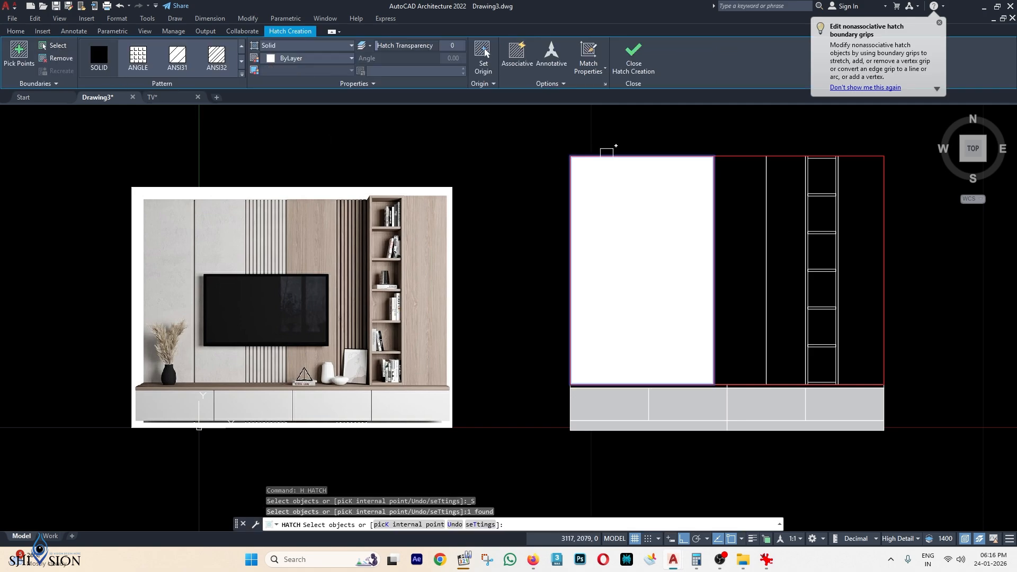
key("Return")
scroll(673, 196, "down", 2)
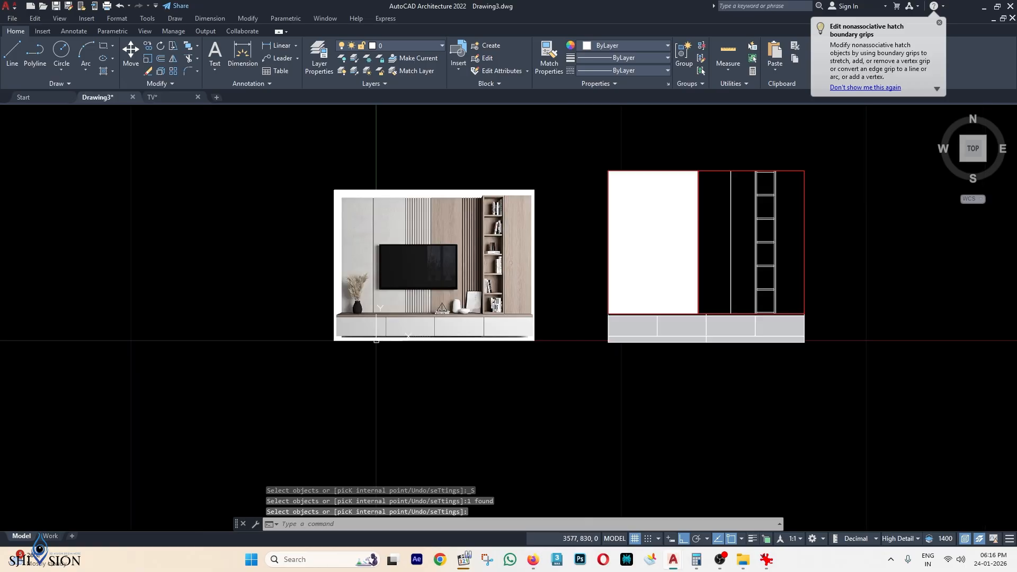
scroll(672, 316, "up", 2)
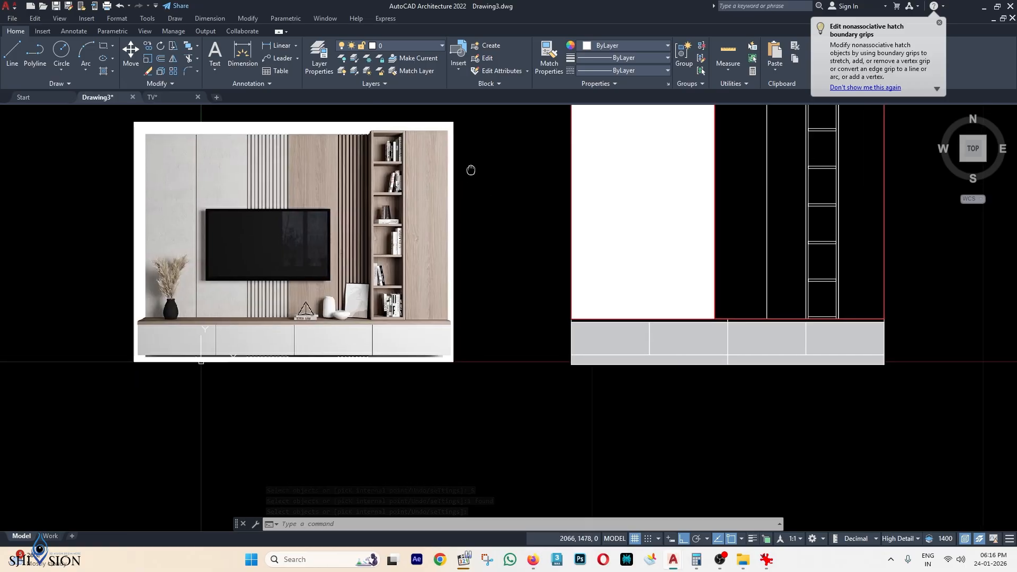
middle_click_drag(536, 280, 537, 297)
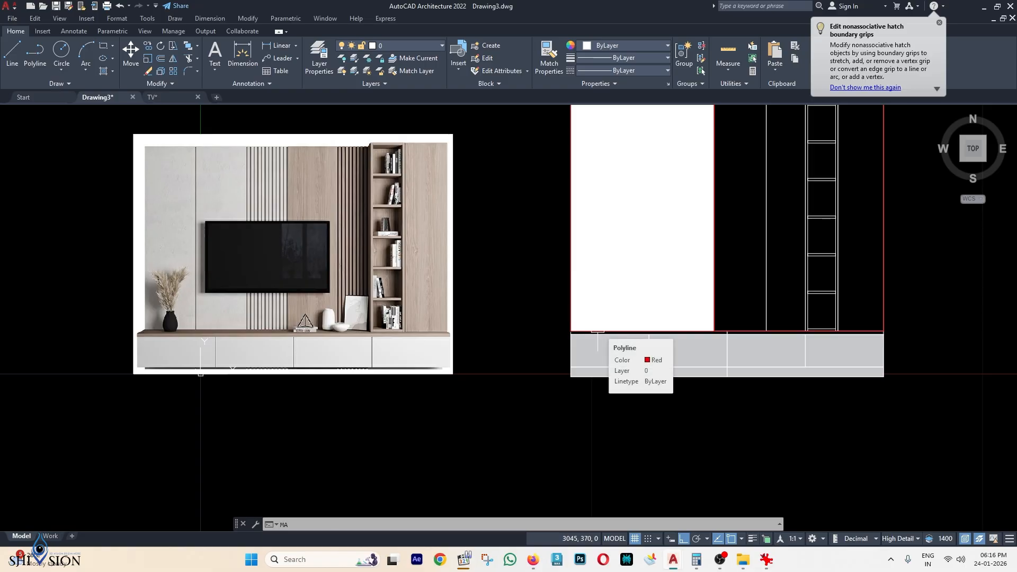
Match the upper-left panel's fill to the light grey base gradient.
key("Return")
scroll(608, 353, "up", 2)
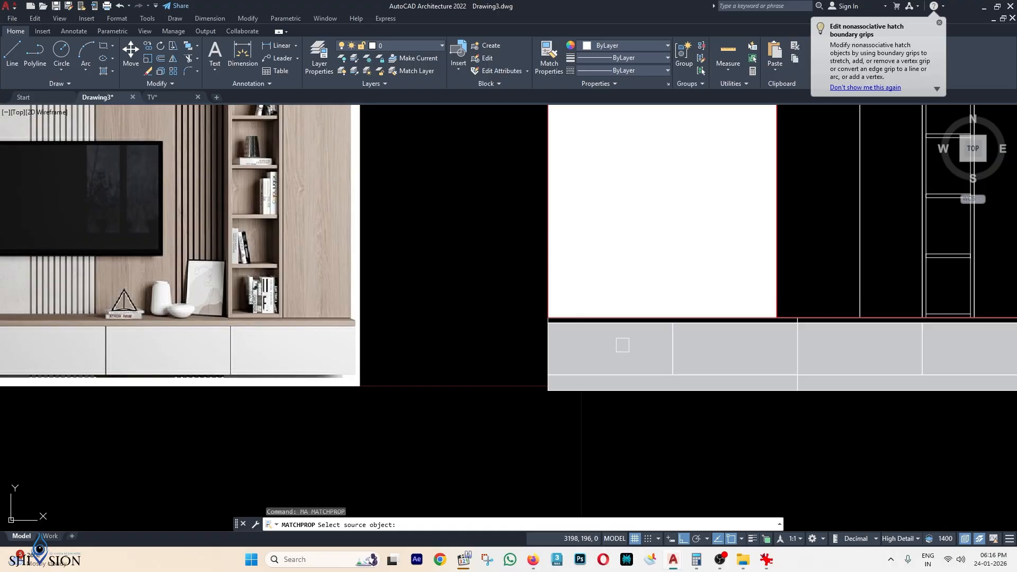
left_click(623, 345)
middle_click_drag(600, 250, 595, 294)
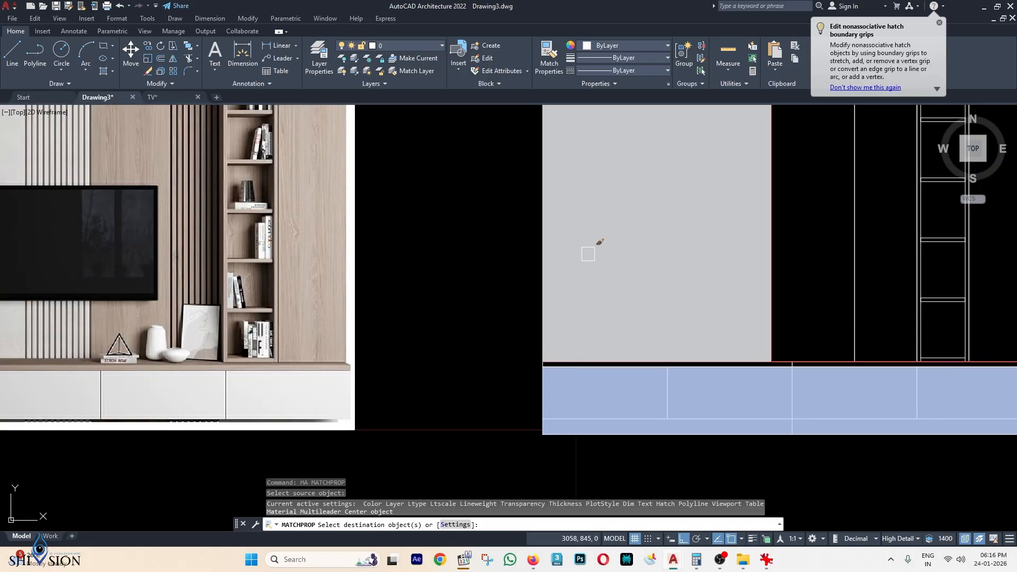
key("Escape")
scroll(605, 231, "down", 2)
middle_click_drag(662, 257, 629, 293)
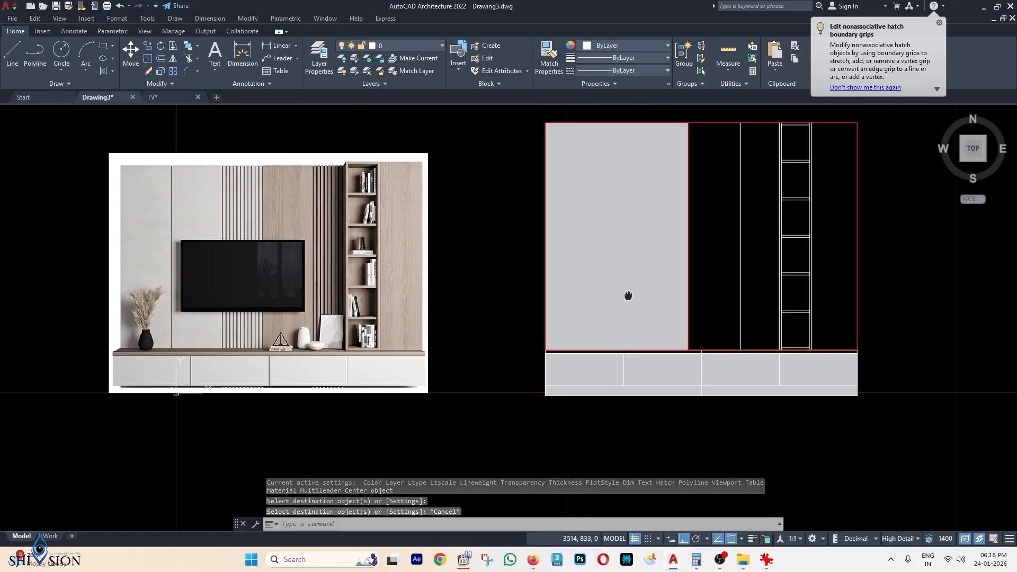
Send the upper-left panel's grey fill behind the panel lines.
left_click(657, 263)
right_click(657, 263)
mouse_move(705, 305)
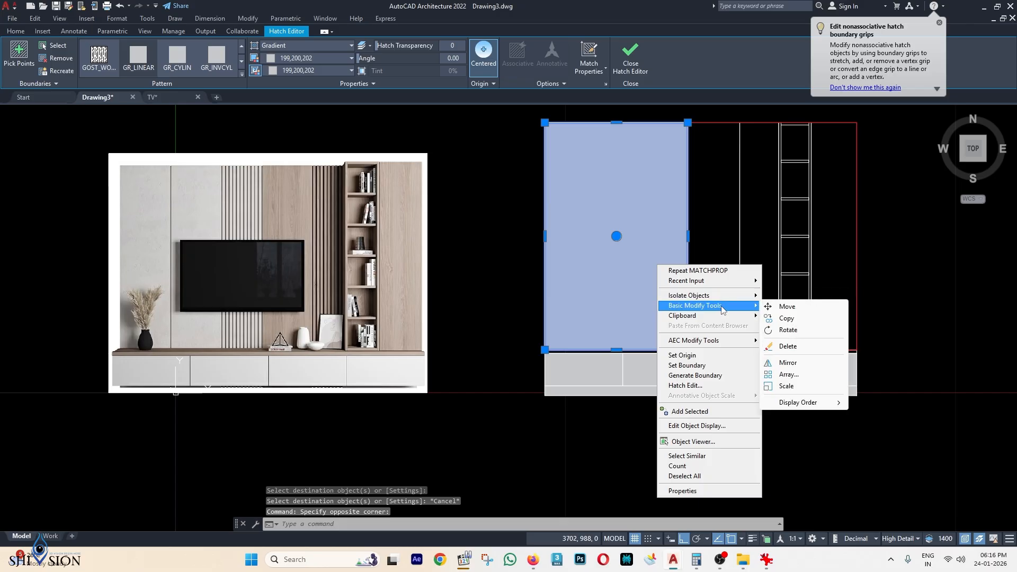
mouse_move(811, 407)
left_click(884, 414)
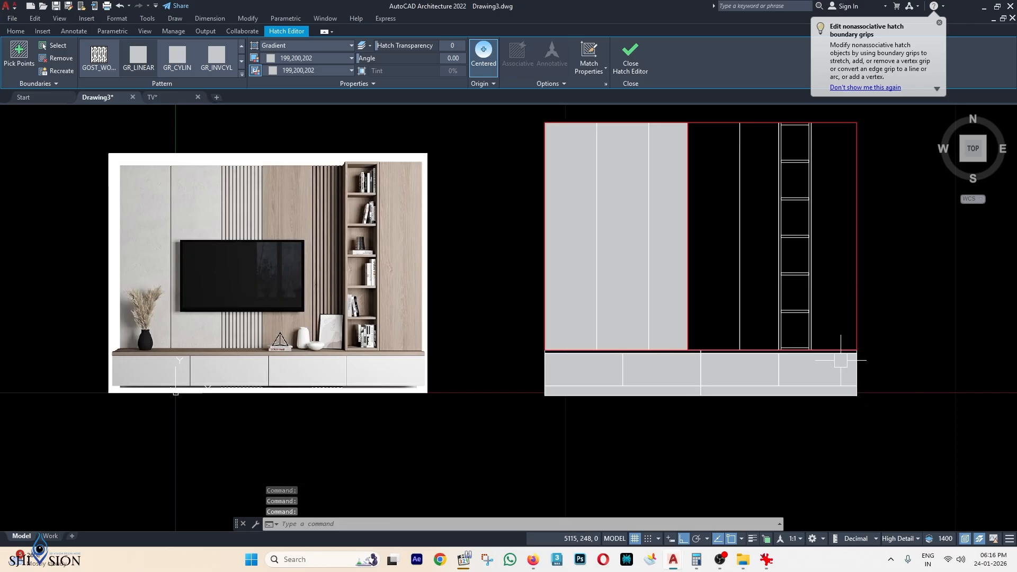
scroll(738, 262, "down", 2)
scroll(464, 341, "up", 2)
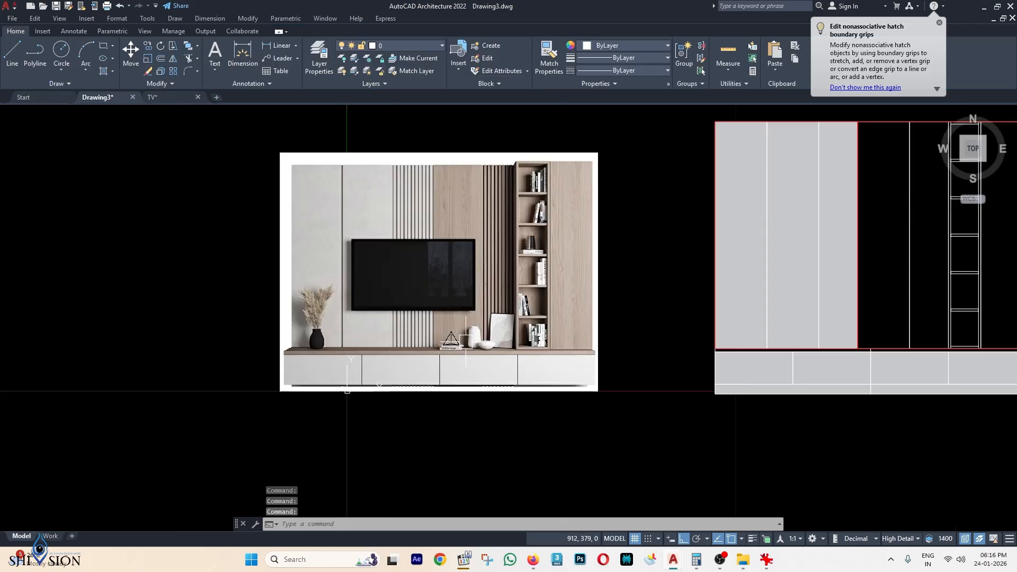
middle_click_drag(874, 220, 706, 232)
Delete the red outline around the upper-left panel.
scroll(731, 232, "down", 2)
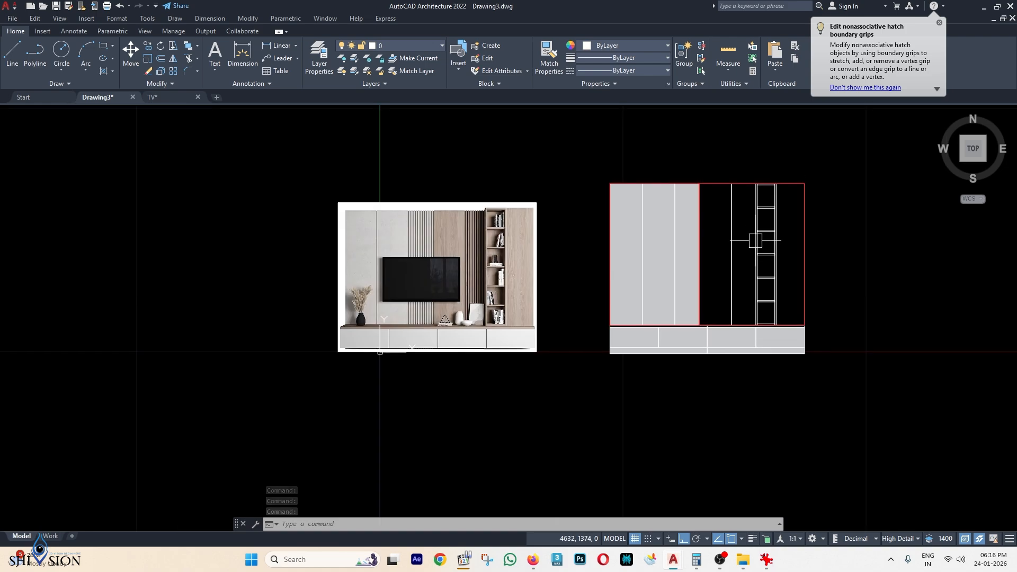
scroll(789, 278, "up", 2)
middle_click_drag(789, 232, 790, 273)
left_click(574, 154)
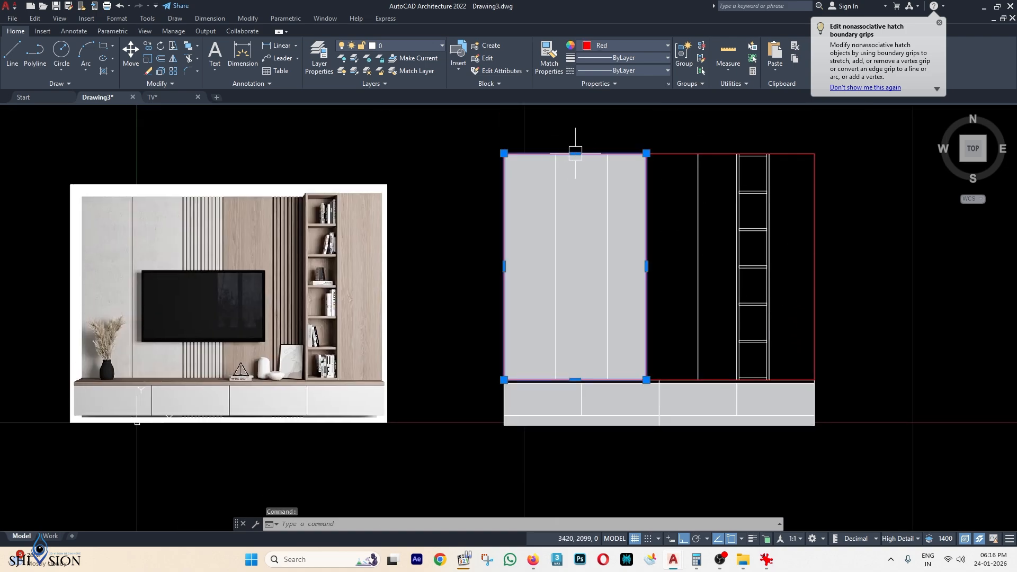
key("Delete")
middle_click_drag(690, 206, 651, 209)
left_click(756, 154)
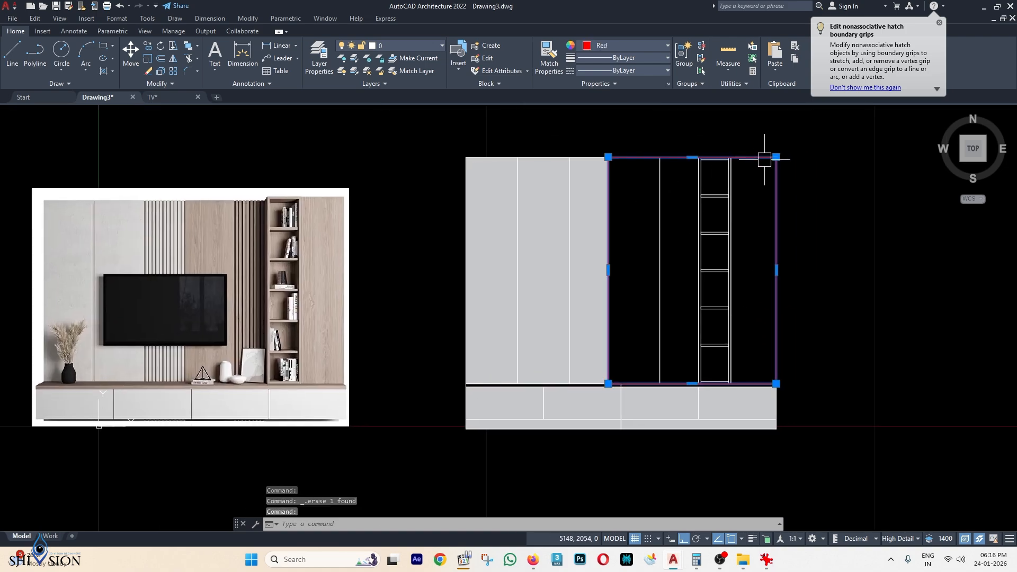
key("Escape")
scroll(477, 331, "up", 4)
scroll(866, 333, "down", 2)
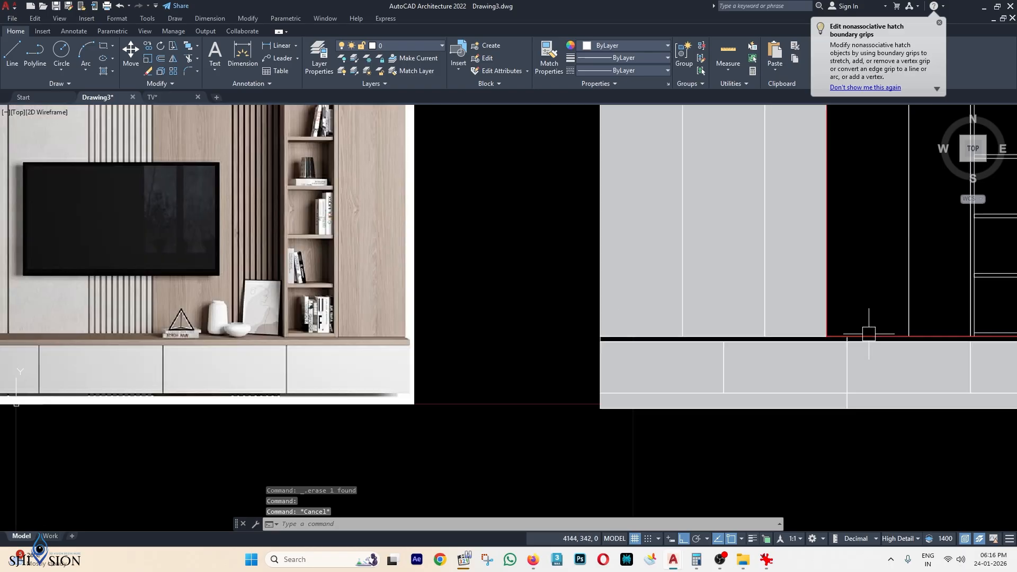
middle_click_drag(865, 334, 628, 276)
Draw a rectangle with REC spanning the gap between the upper section and base.
type("REC")
key("Return")
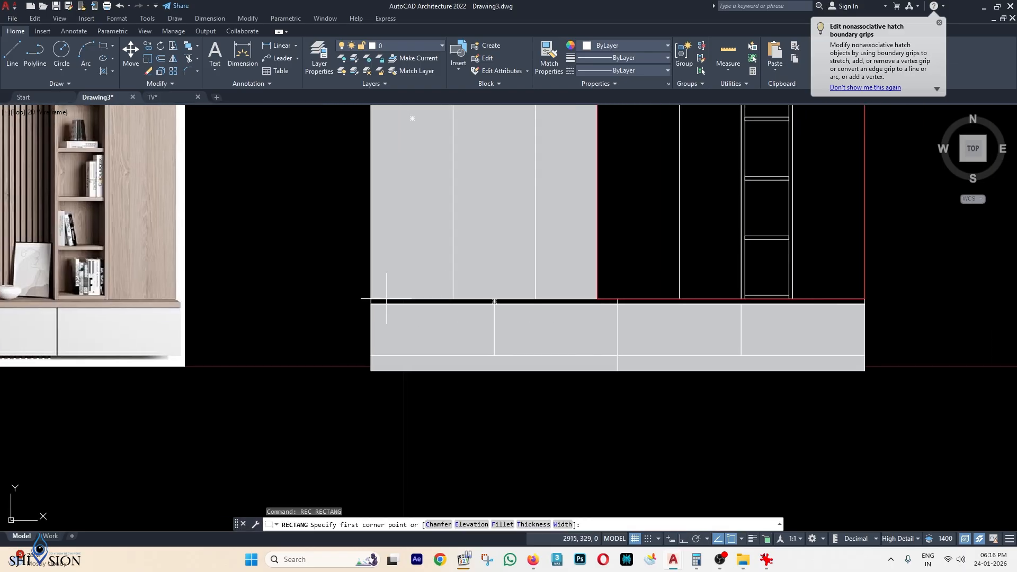
scroll(377, 300, "up", 2)
scroll(363, 301, "up", 3)
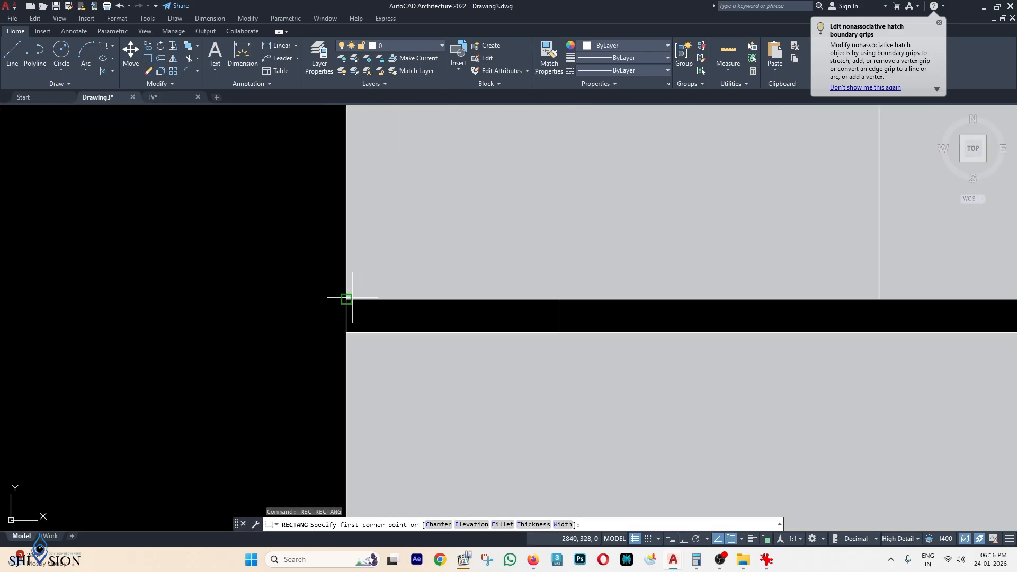
left_click(347, 300)
scroll(359, 301, "down", 3)
middle_click_drag(635, 311, 183, 321)
scroll(711, 334, "up", 2)
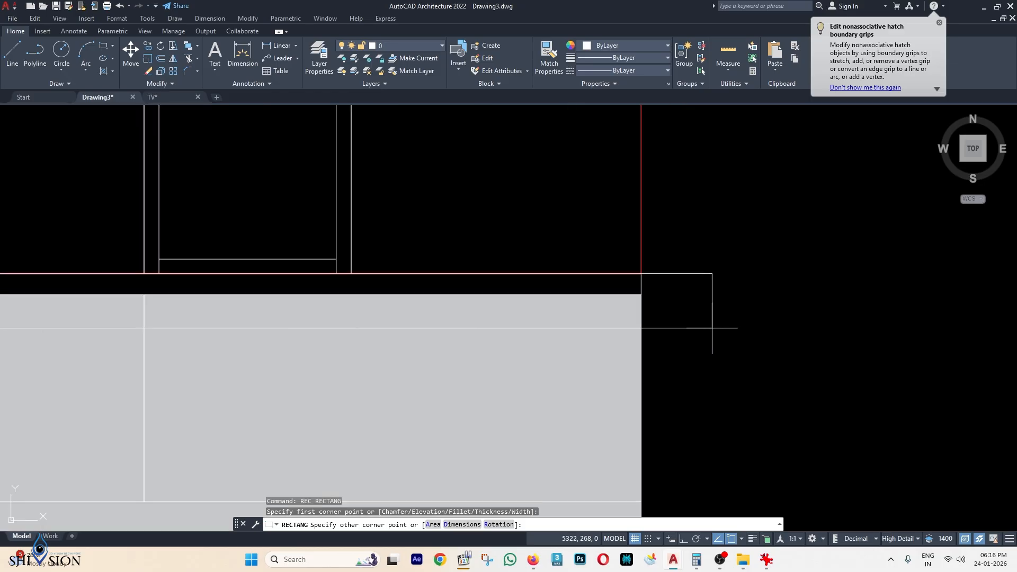
left_click(644, 295)
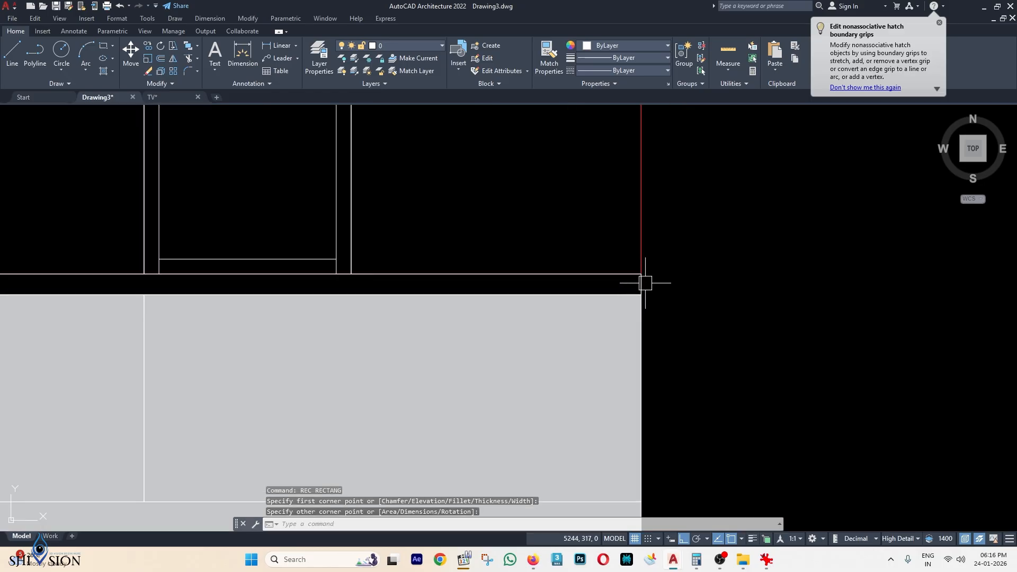
Set the new gap rectangle's colour to Red.
left_click(641, 283)
left_click(615, 46)
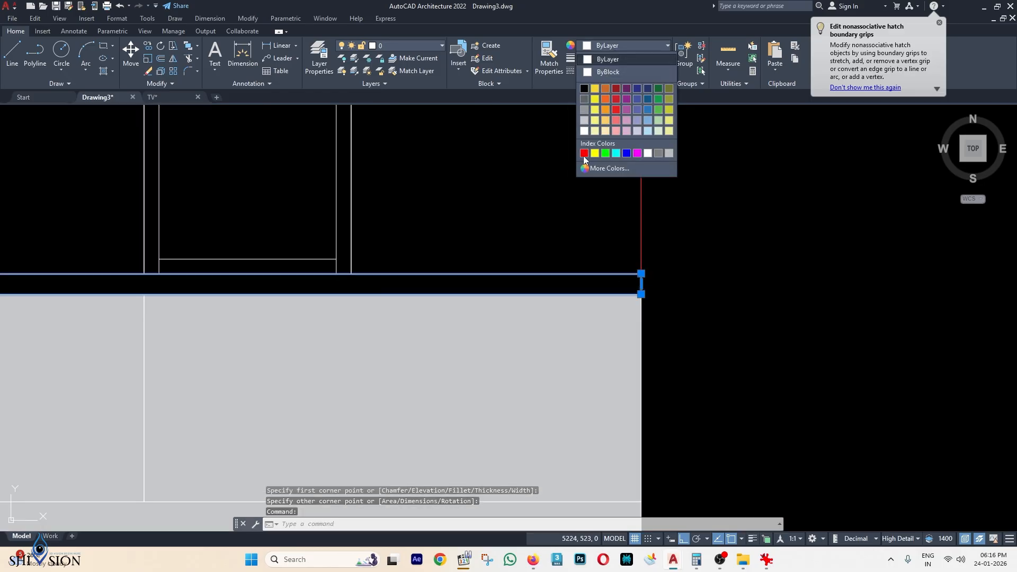
left_click(584, 153)
key("Escape")
key("Escape")
key("Escape")
scroll(596, 155, "down", 4)
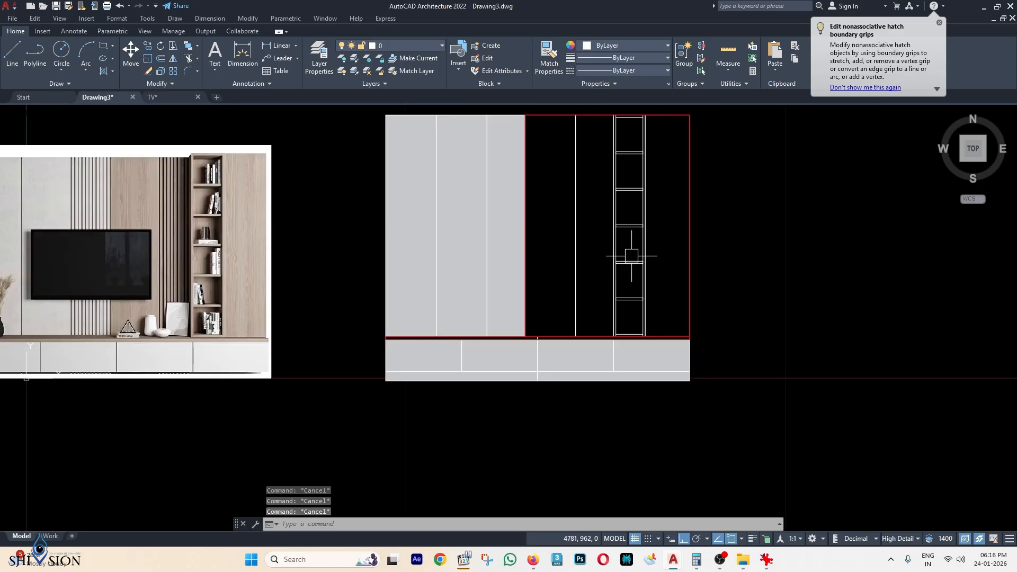
middle_click_drag(632, 256, 624, 257)
middle_click_drag(526, 254, 529, 254)
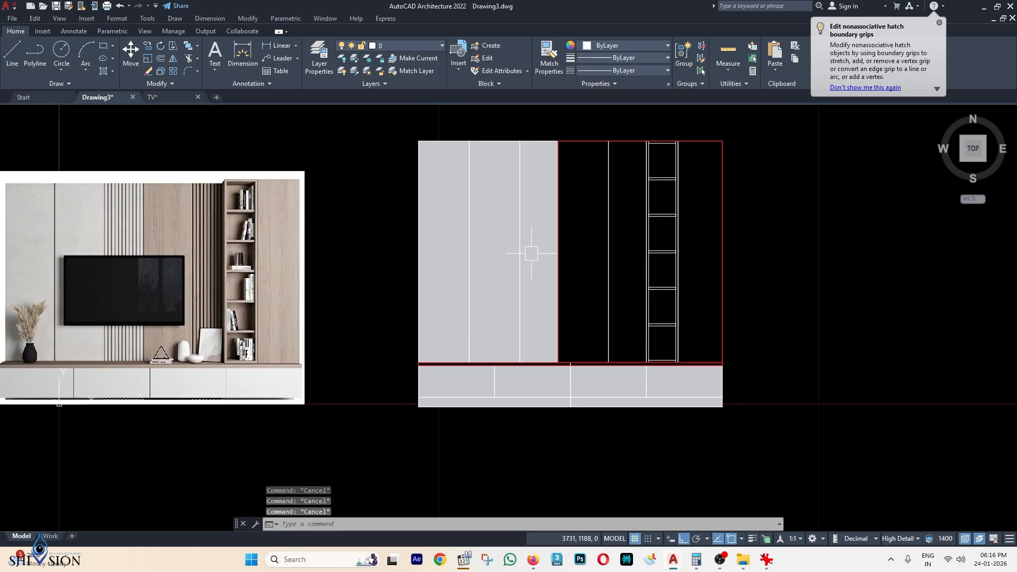
middle_click_drag(618, 267, 646, 276)
type("h")
key("Return")
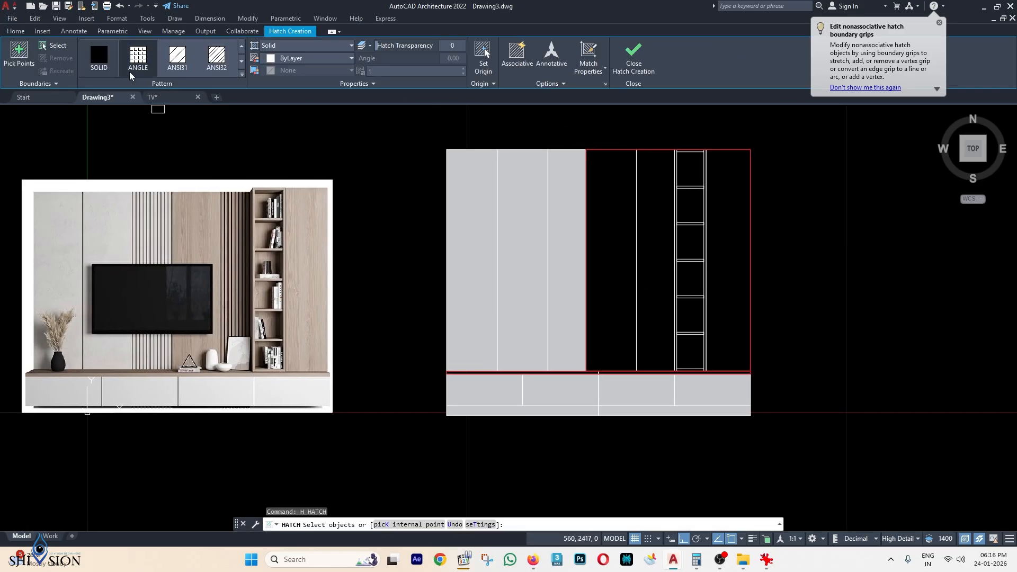
Pick the black right section and the horizontal strip as hatch boundaries.
left_click(50, 46)
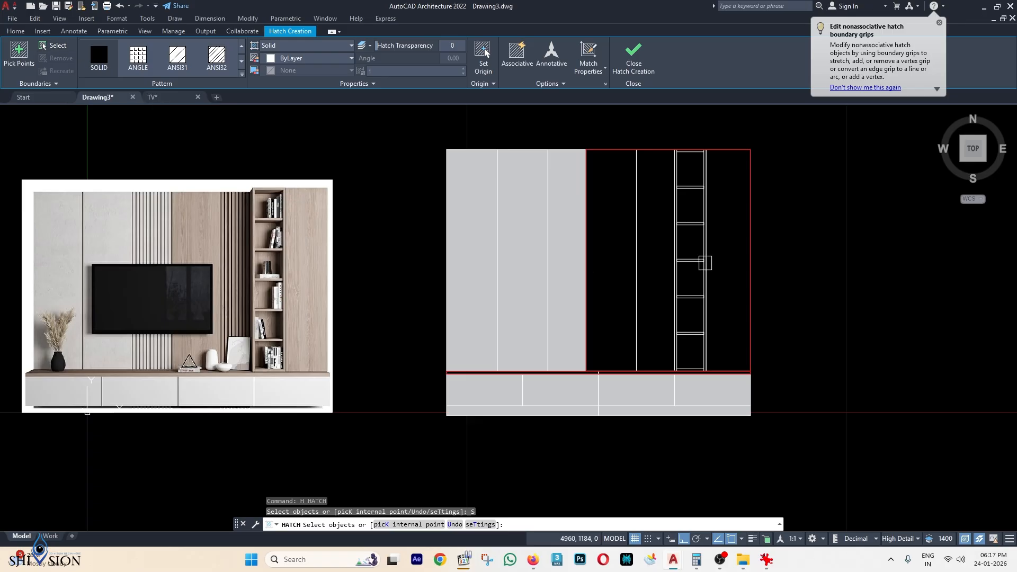
scroll(747, 259, "up", 2)
left_click(748, 261)
scroll(777, 220, "up", 4)
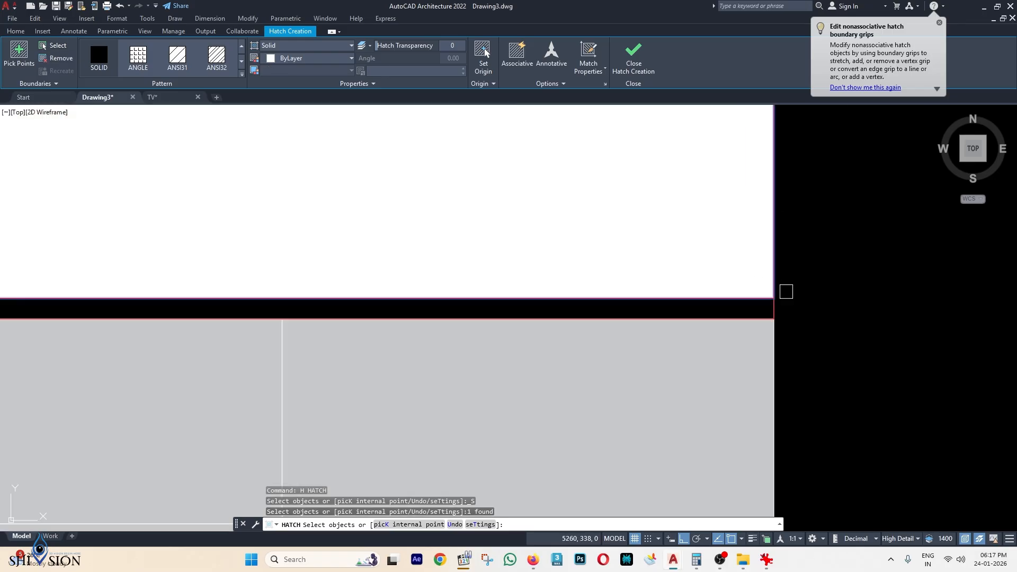
left_click(770, 311)
scroll(800, 303, "down", 3)
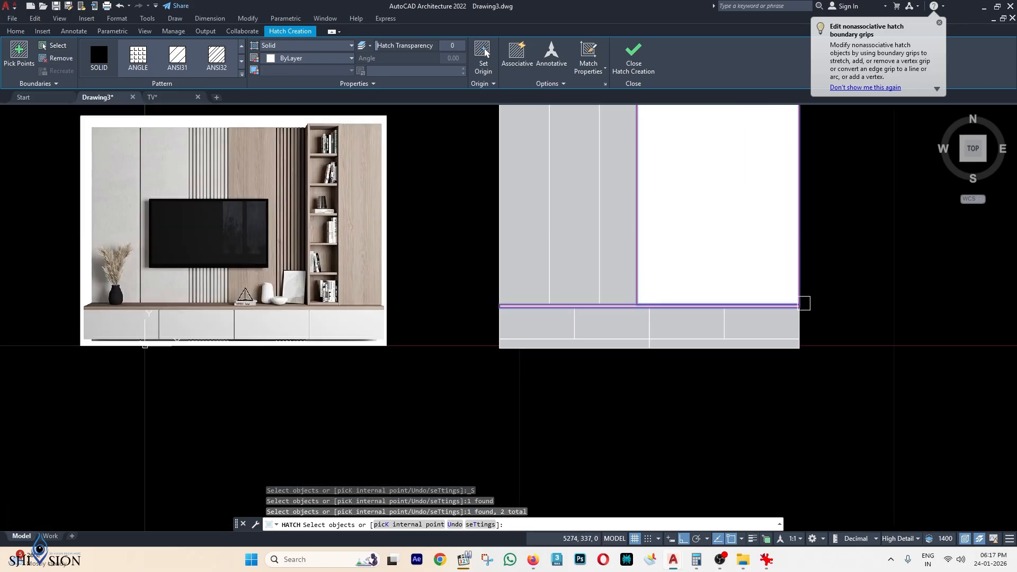
Make the fill a Gradient with both colours dark grey 99,100,102.
left_click(291, 46)
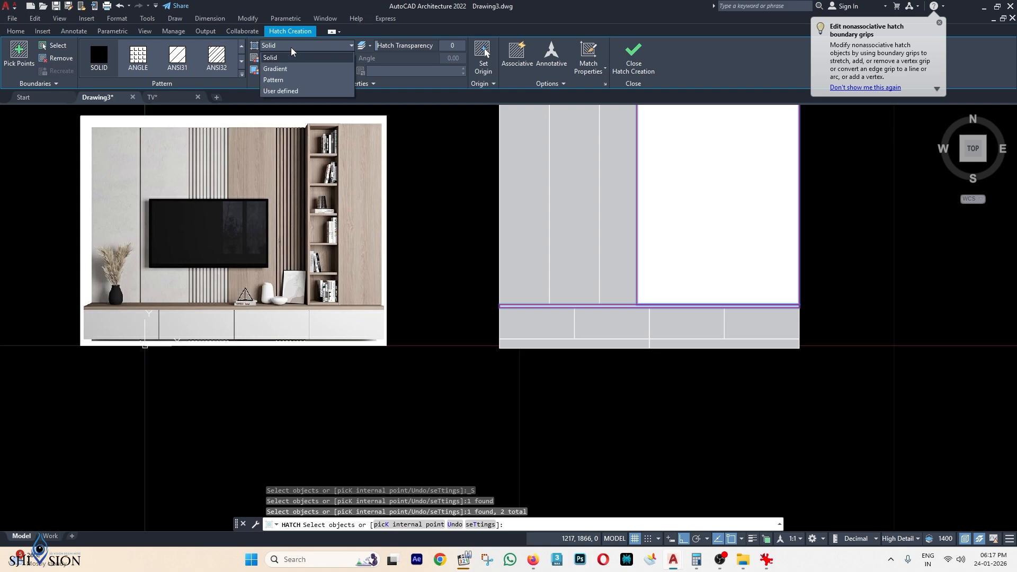
left_click(278, 69)
left_click(277, 57)
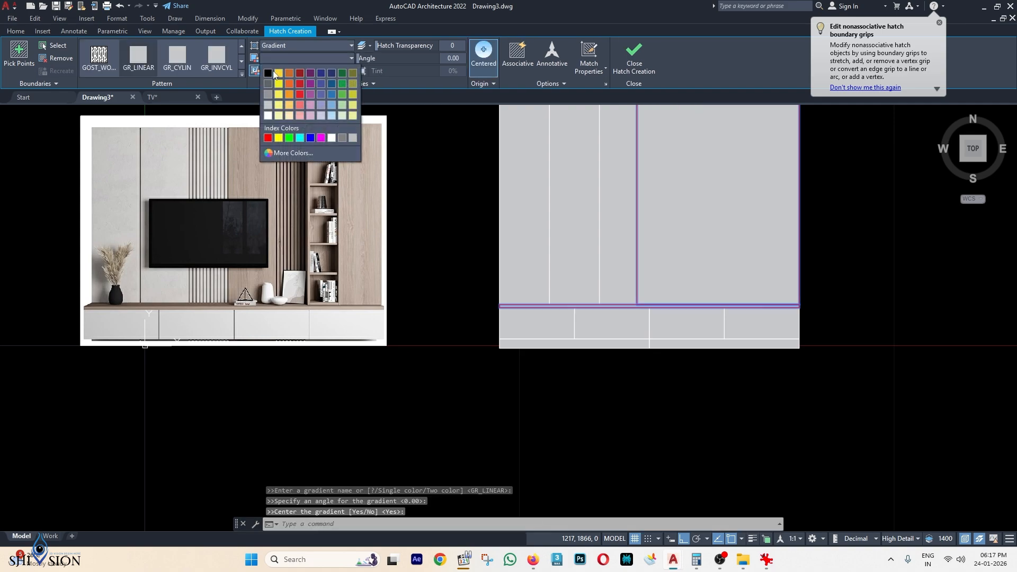
left_click(269, 82)
left_click(276, 71)
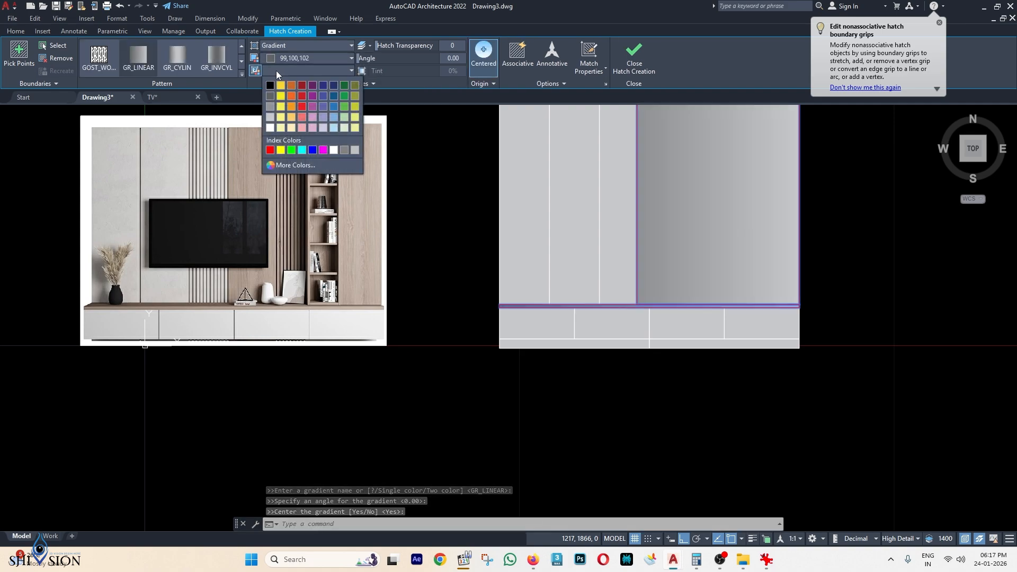
left_click(269, 94)
Select the new dark grey gradient fill and bring up its right-click options.
middle_click_drag(750, 244, 731, 287)
left_click(752, 255)
right_click(751, 255)
mouse_move(797, 308)
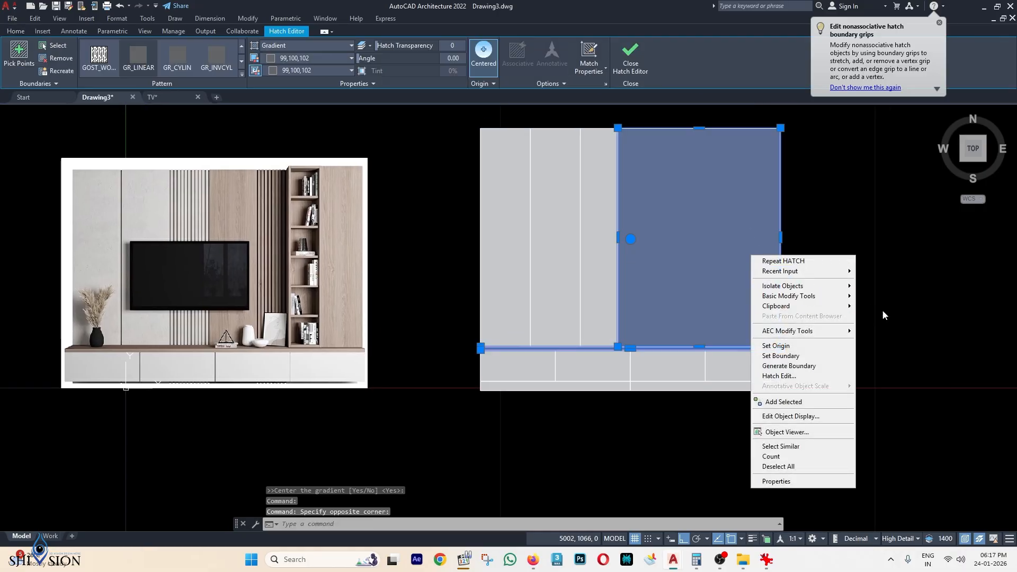
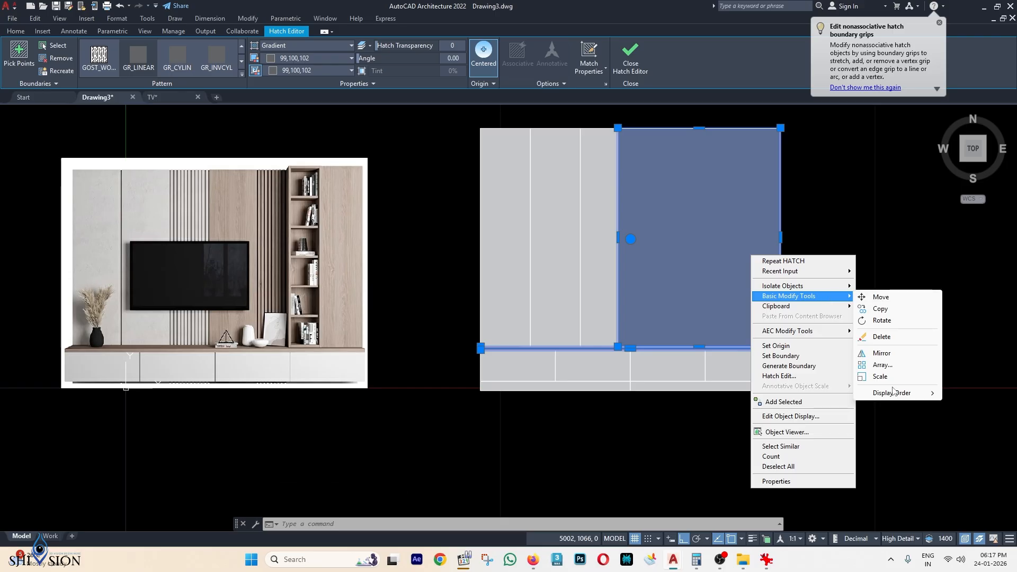
Send the dark grey gradient hatch behind the shelf lines.
mouse_move(892, 392)
left_click(816, 404)
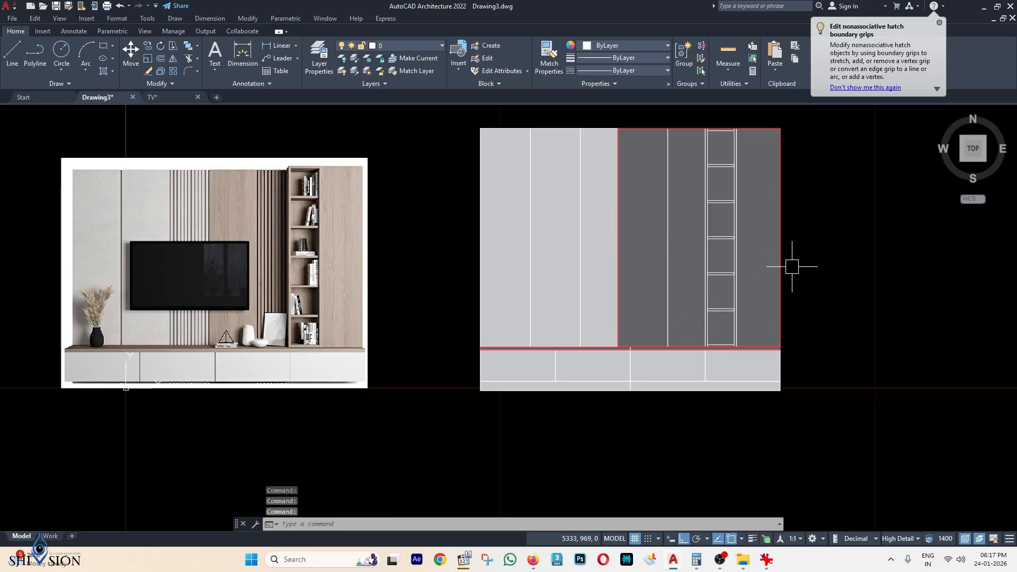
scroll(792, 266, "down", 2)
key("Escape")
key("Escape")
scroll(581, 213, "up", 2)
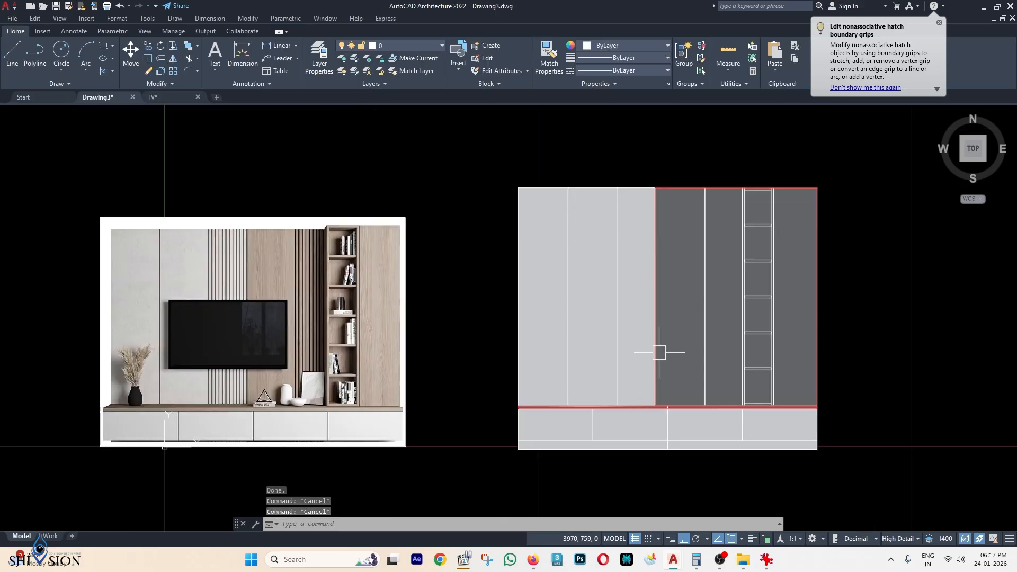
scroll(225, 241, "up", 2)
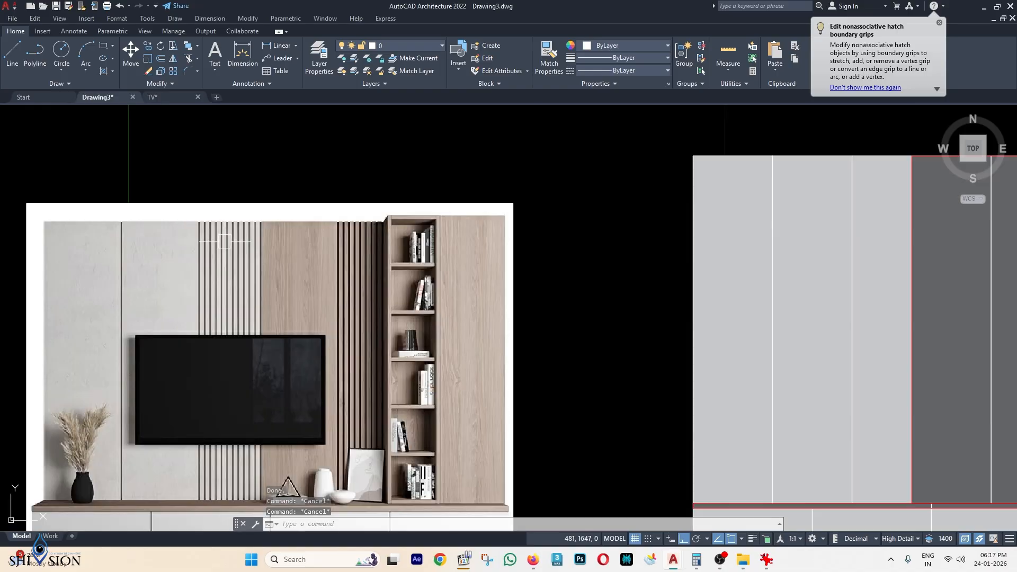
scroll(352, 271, "down", 2)
middle_click_drag(584, 289, 468, 274)
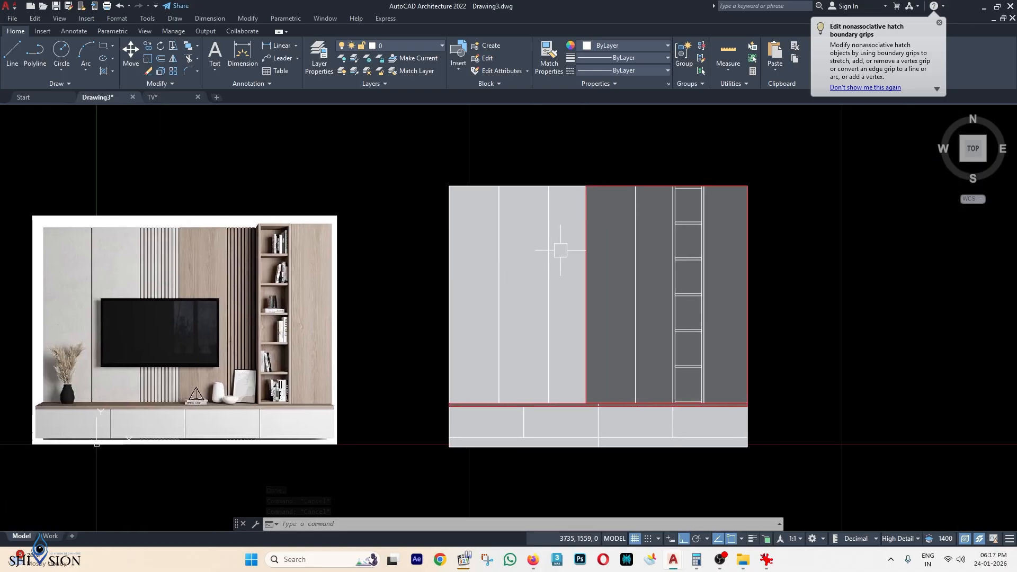
scroll(751, 410, "up", 2)
Erase the tall red outline and the thin red strip outline.
left_click(751, 361)
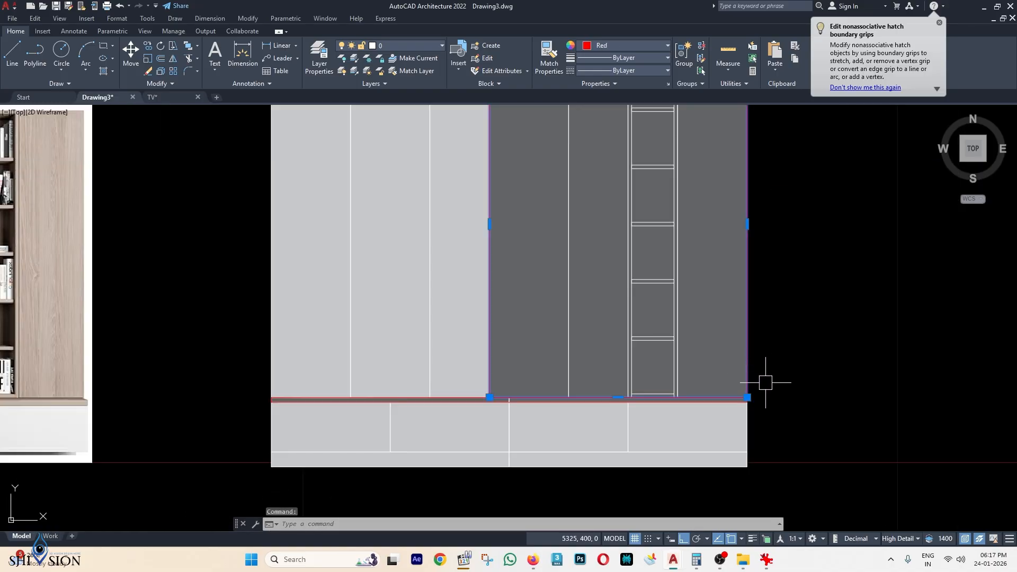
key("Delete")
scroll(756, 401, "up", 4)
left_click(724, 398)
key("Delete")
scroll(772, 392, "down", 3)
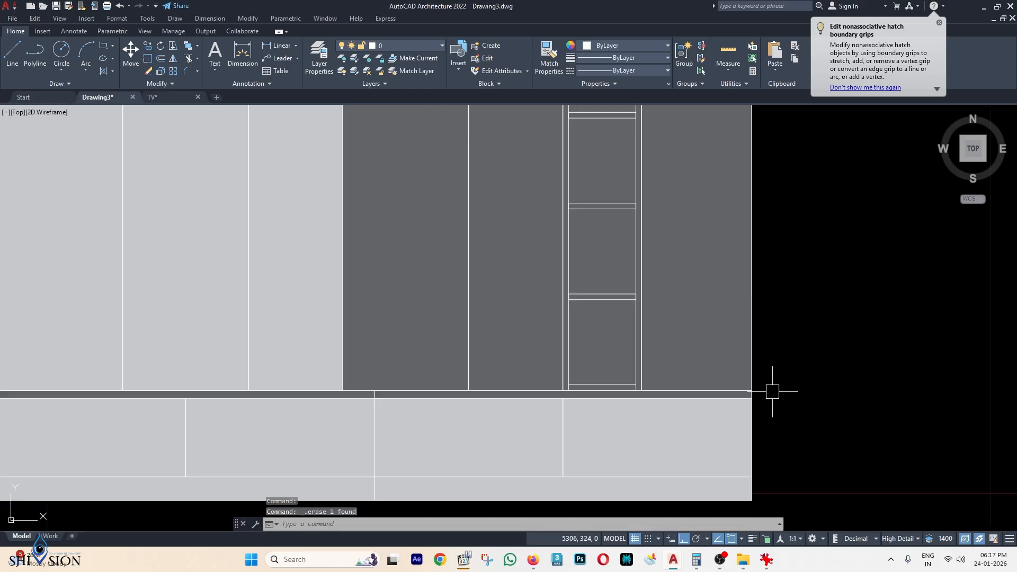
scroll(613, 261, "down", 1)
middle_click_drag(604, 255, 646, 334)
key("Escape")
key("Escape")
middle_click_drag(558, 305, 643, 295)
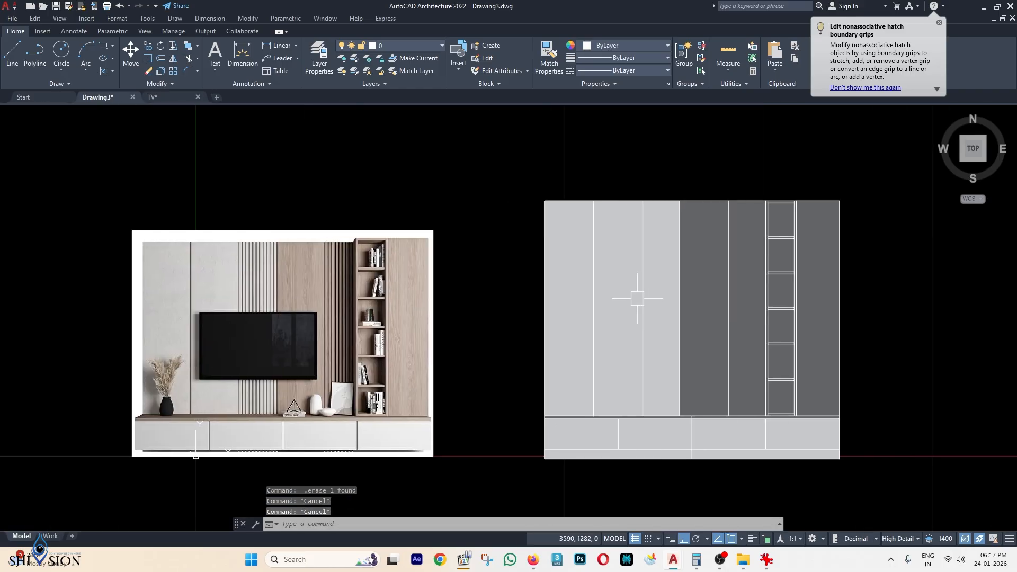
type("h")
key("Return")
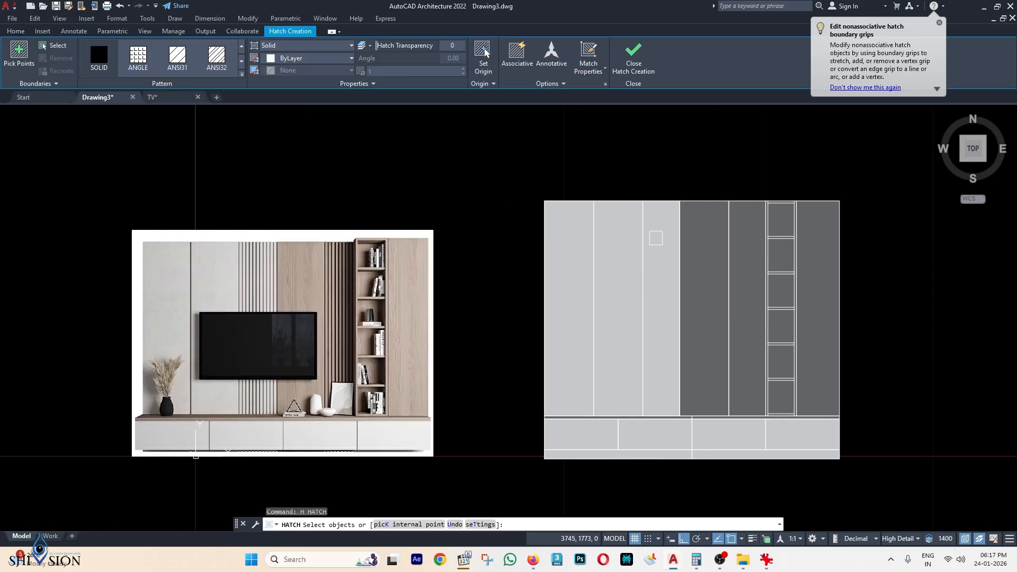
Hatch the narrow light panel and the dark panel beside the shelves.
left_click(18, 60)
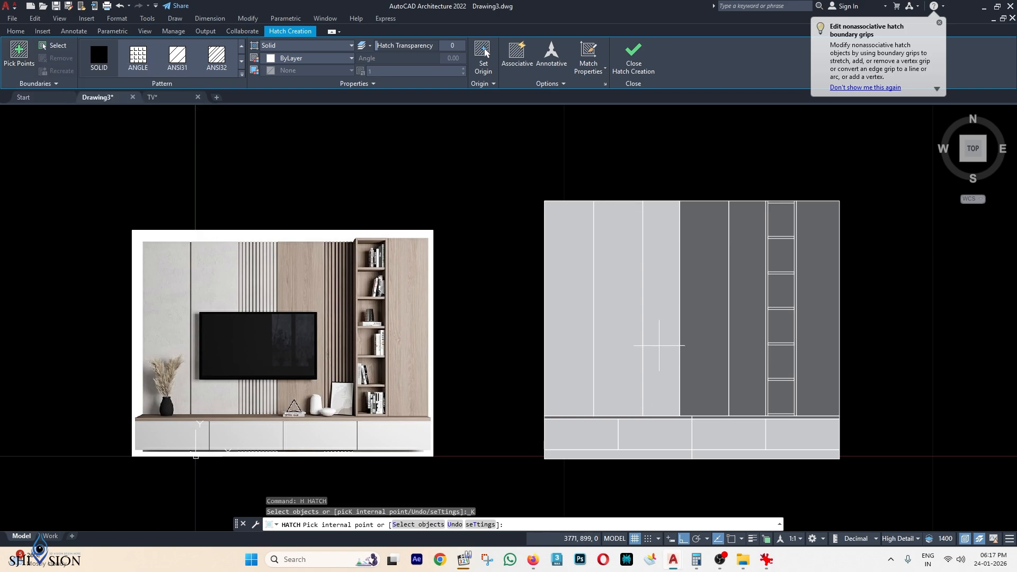
left_click(664, 276)
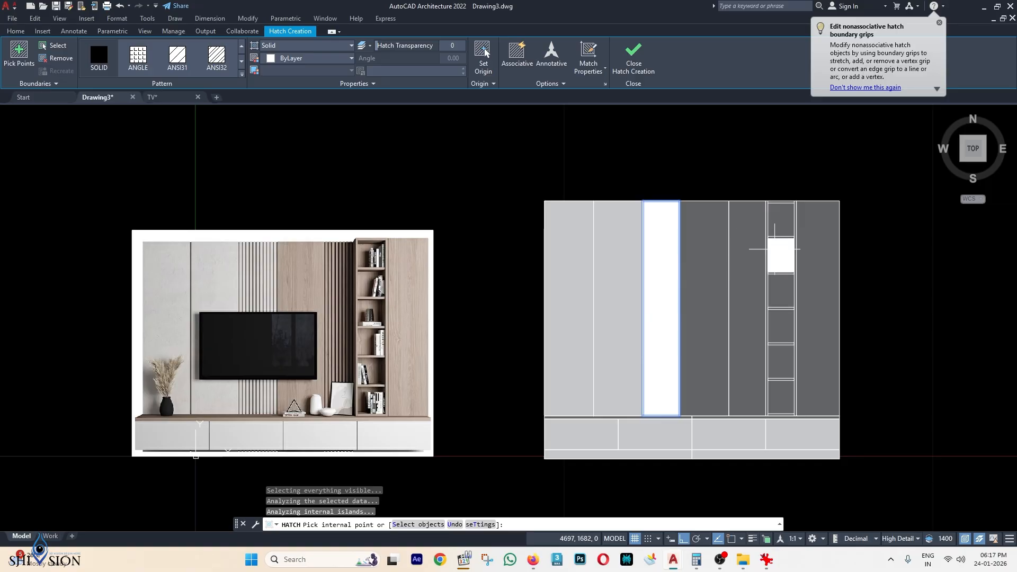
left_click(744, 256)
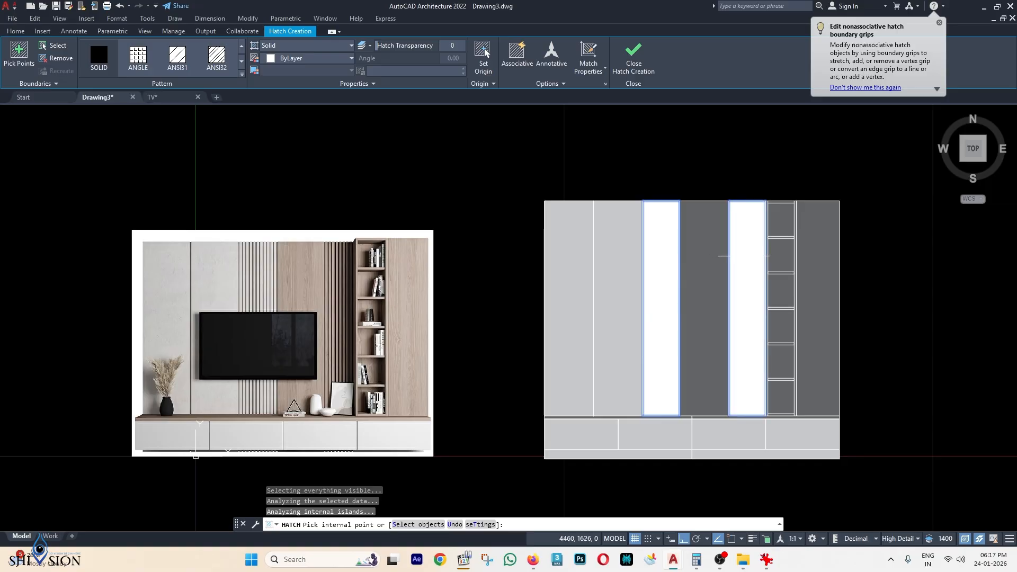
key("Return")
Change the new hatch's pattern to VLINE.
scroll(666, 228, "up", 2)
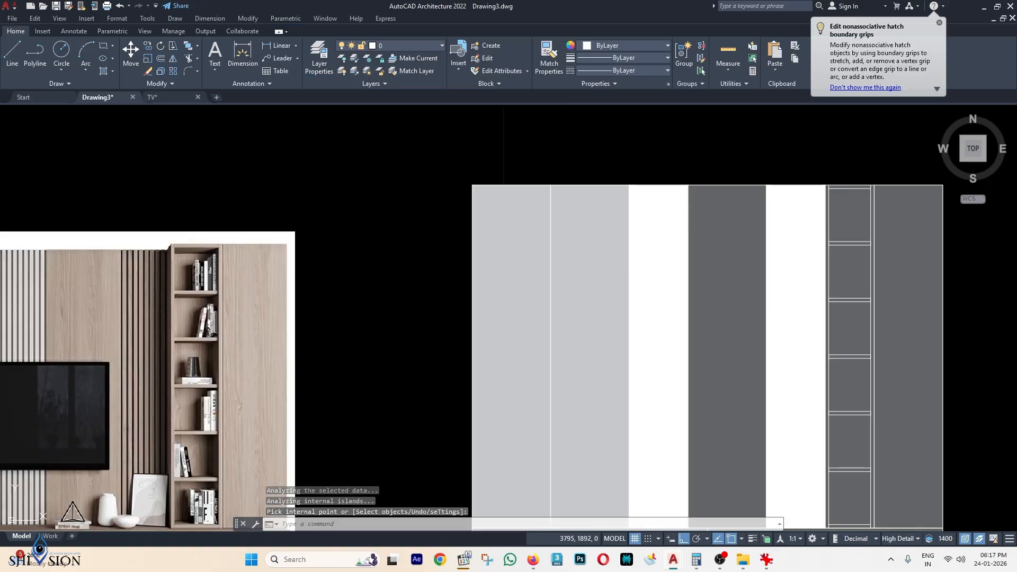
left_click(652, 220)
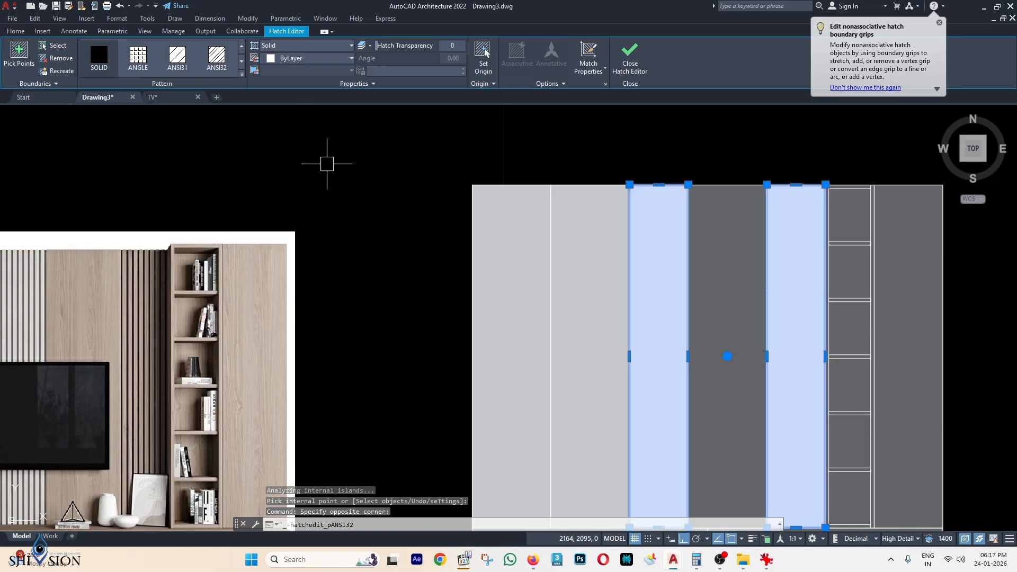
scroll(327, 163, "down", 2)
left_click(241, 73)
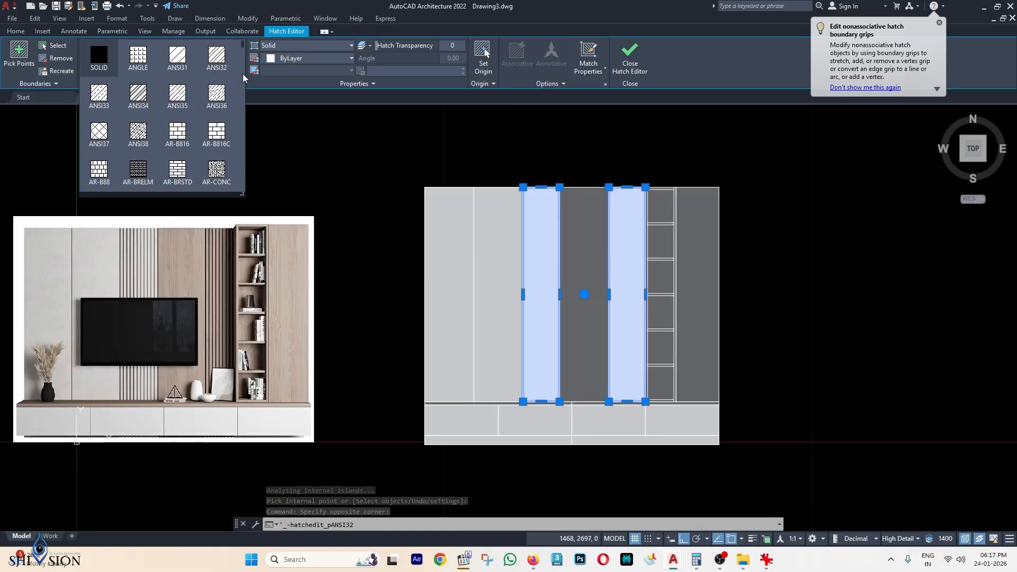
scroll(212, 117, "down", 10)
left_click(217, 110)
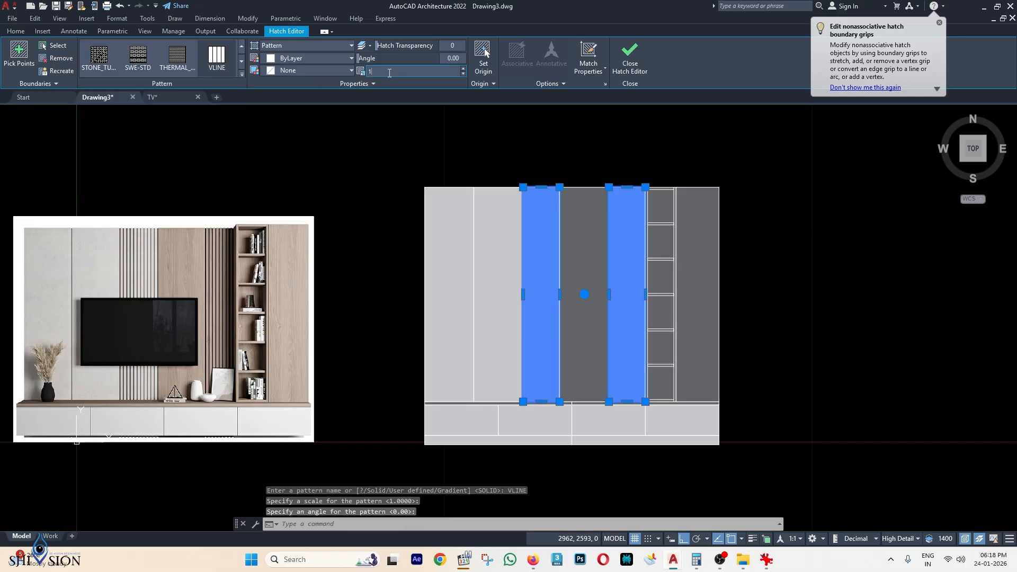
Set the VLINE hatch scale to 9.
left_click(390, 73)
type("50")
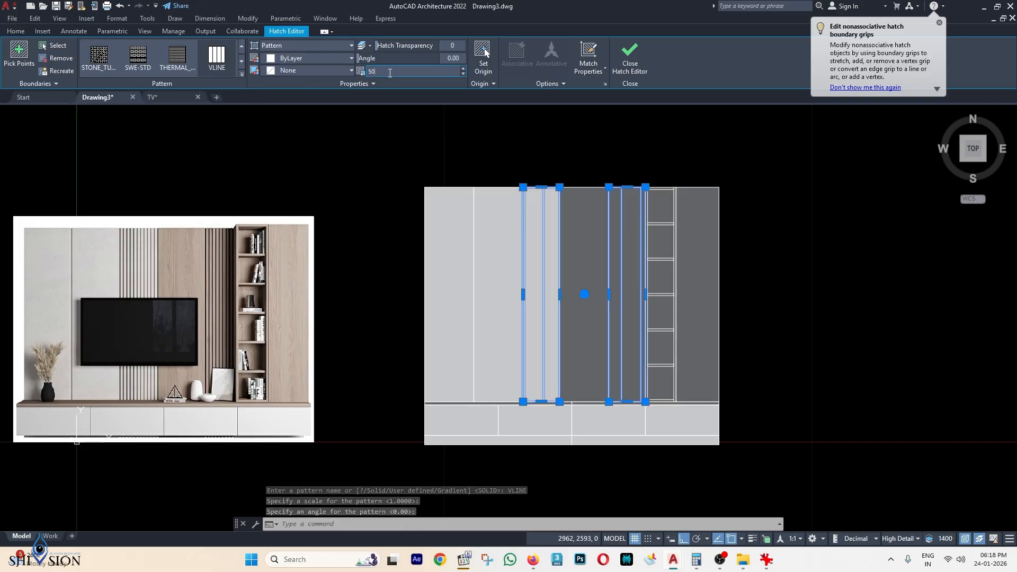
key("BackSpace")
type("15")
key("Return")
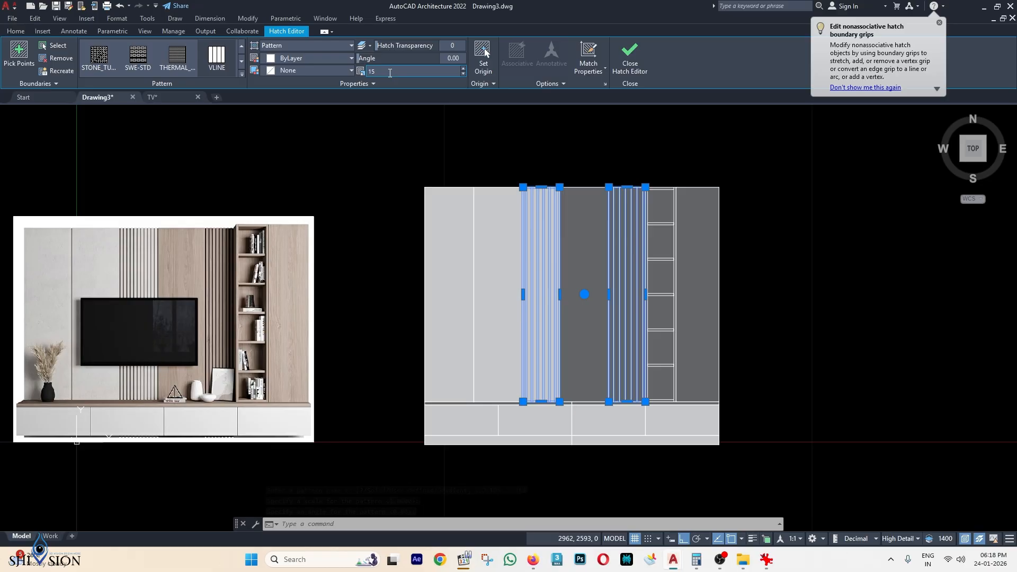
type("0")
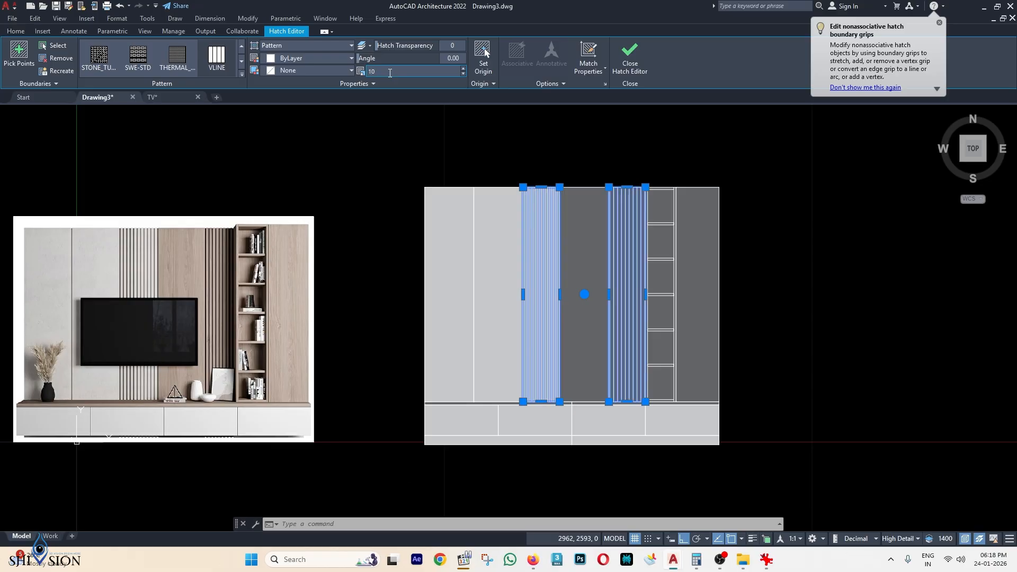
scroll(530, 212, "up", 2)
scroll(686, 256, "up", 2)
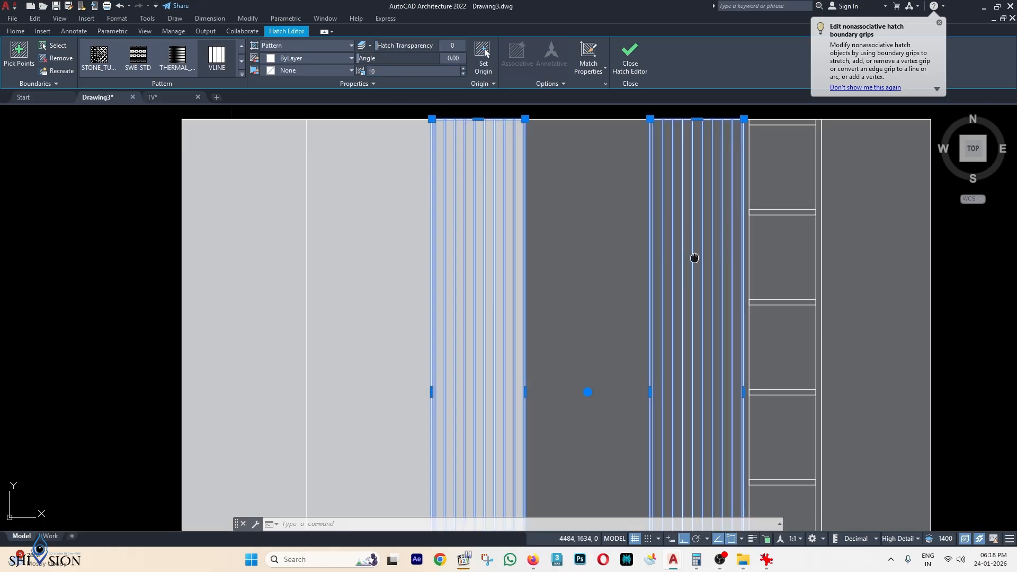
scroll(695, 258, "down", 2)
type("9")
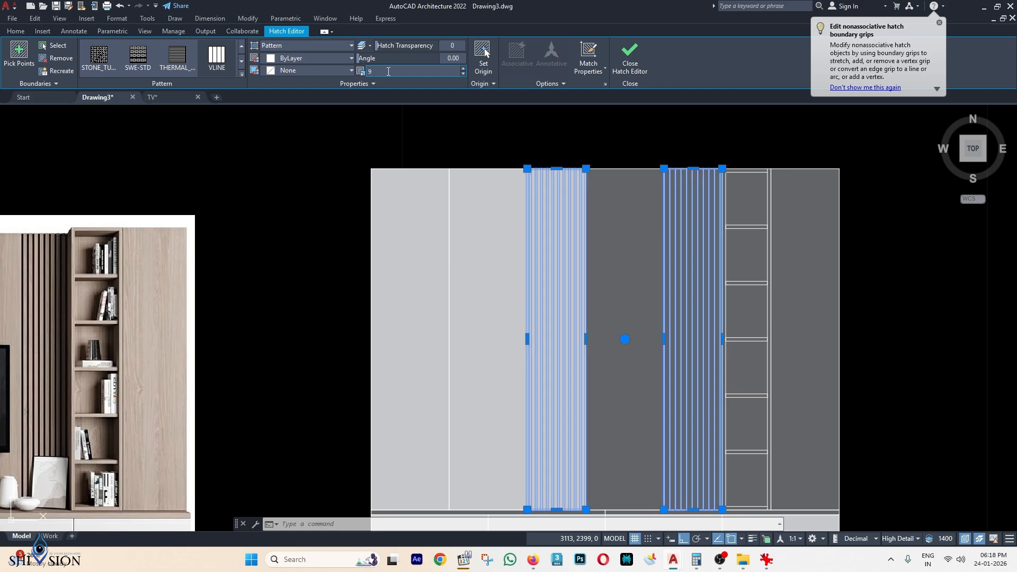
middle_click_drag(503, 178, 461, 163)
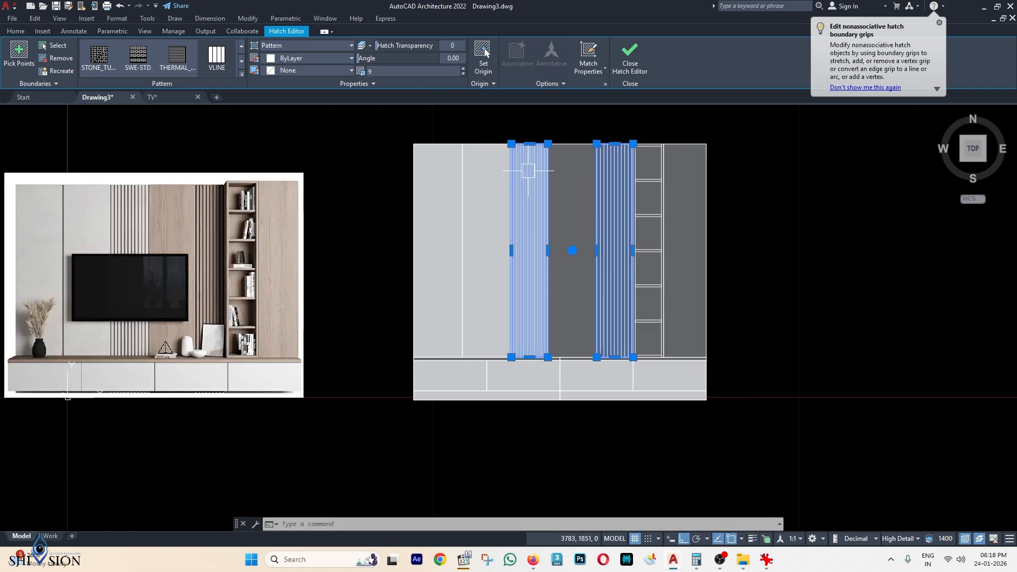
scroll(538, 226, "up", 2)
middle_click_drag(659, 219, 658, 261)
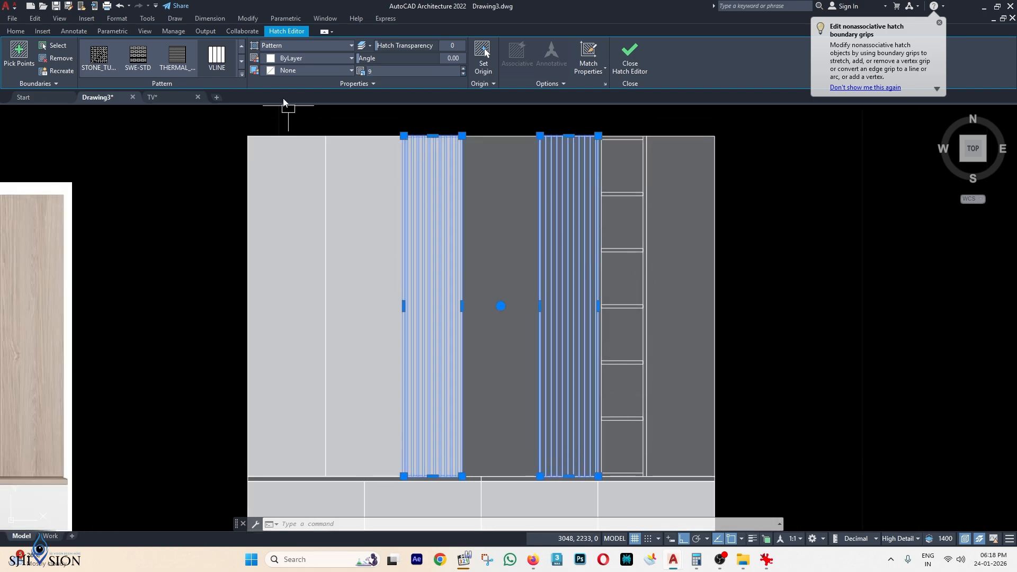
key("Escape")
Make the vertical-line hatch colour black.
scroll(682, 230, "down", 2)
scroll(729, 209, "down", 2)
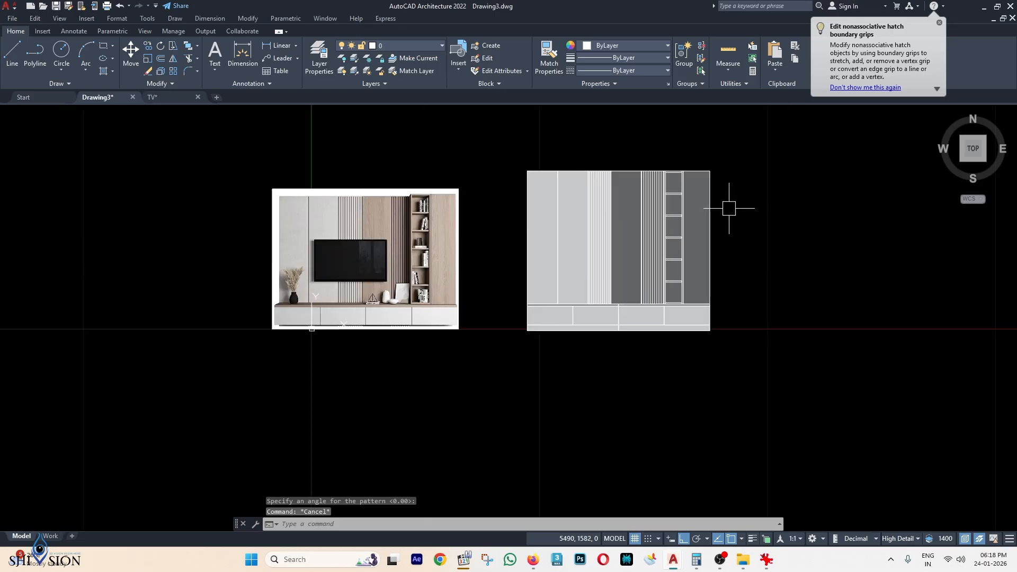
middle_click_drag(729, 207, 687, 216)
scroll(612, 204, "up", 4)
left_click(617, 204)
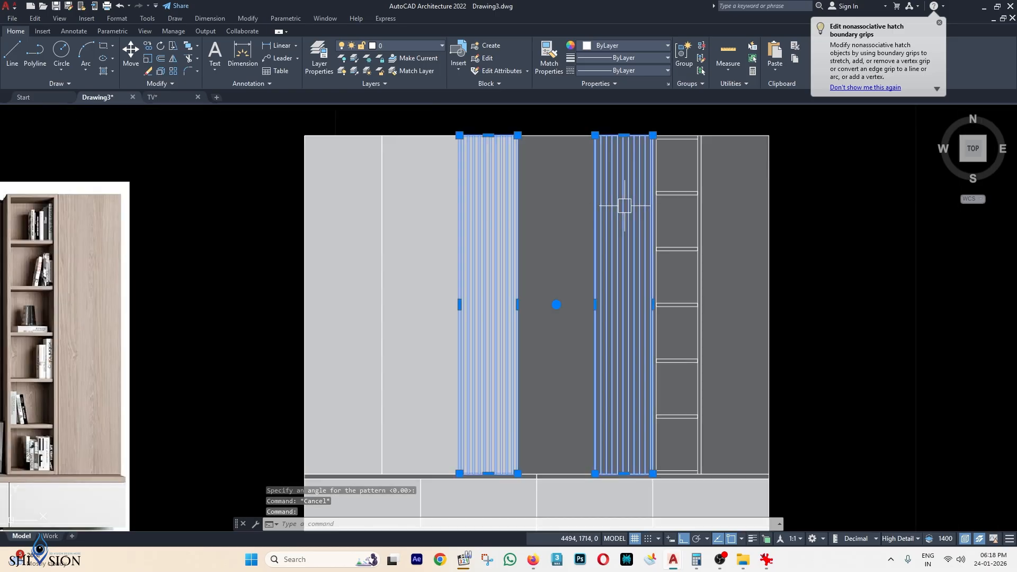
left_click(295, 58)
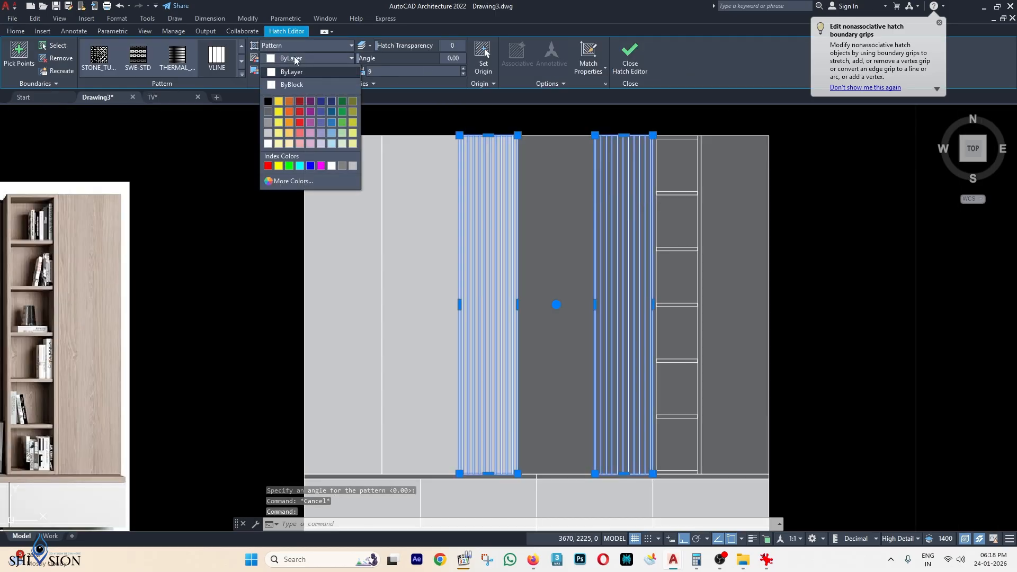
left_click(270, 102)
key("Escape")
scroll(813, 229, "down", 2)
mouse_move(813, 229)
middle_mouse_down()
mouse_move(689, 190)
mouse_move(697, 251)
mouse_move(668, 226)
middle_mouse_up()
scroll(688, 190, "down", 2)
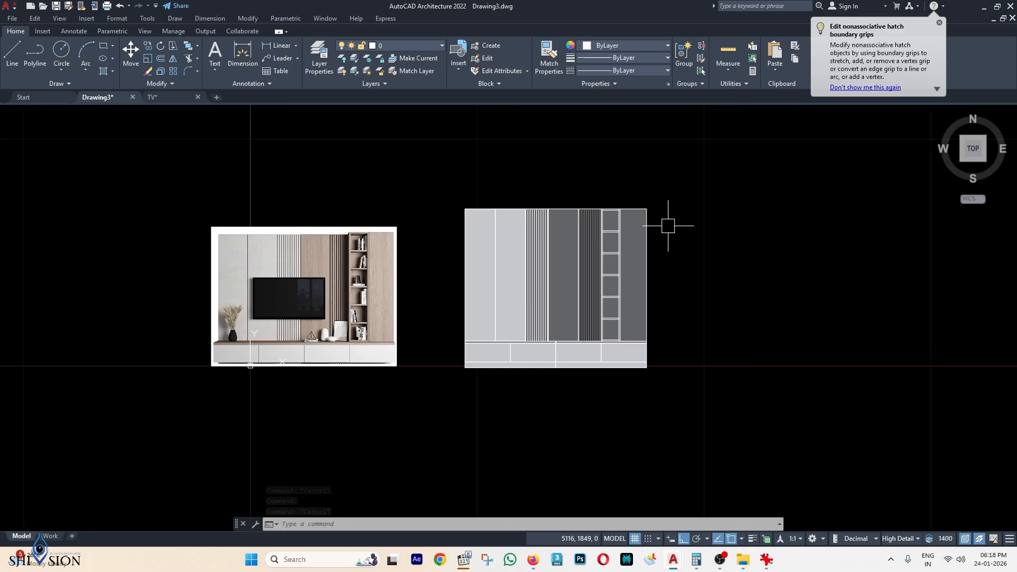
Turn on the DIMENSIONS layer.
scroll(513, 246, "up", 2)
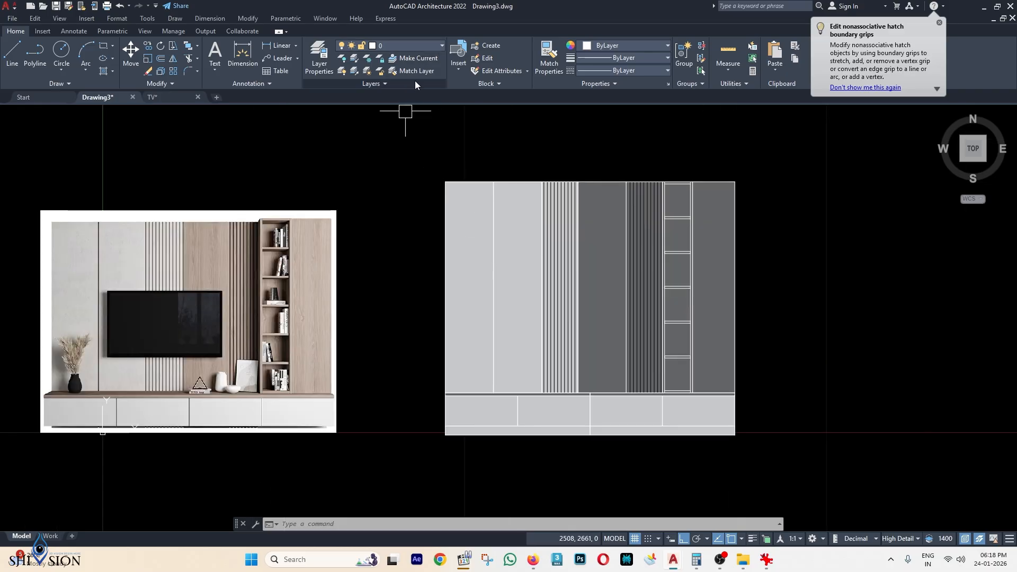
left_click(421, 48)
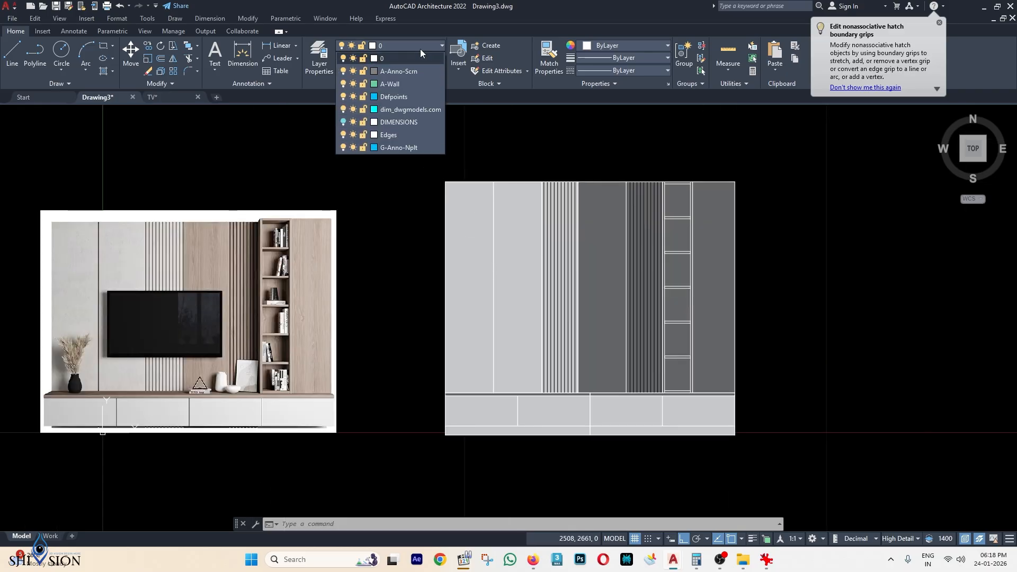
left_click(344, 121)
Show the Isolate Objects submenu from the drawing's shortcut menu.
middle_click_drag(630, 260, 465, 227)
right_click(657, 212)
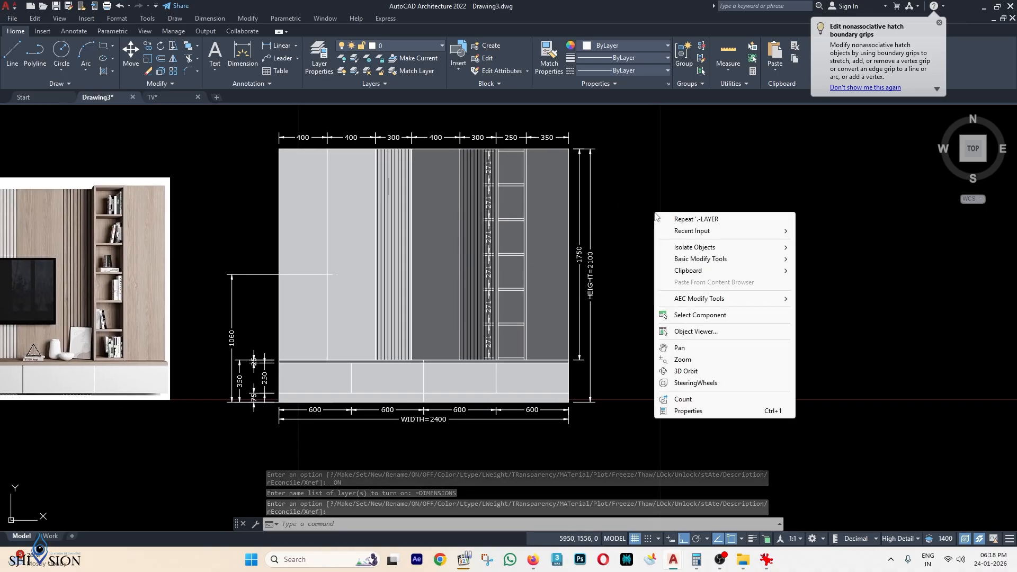
mouse_move(733, 262)
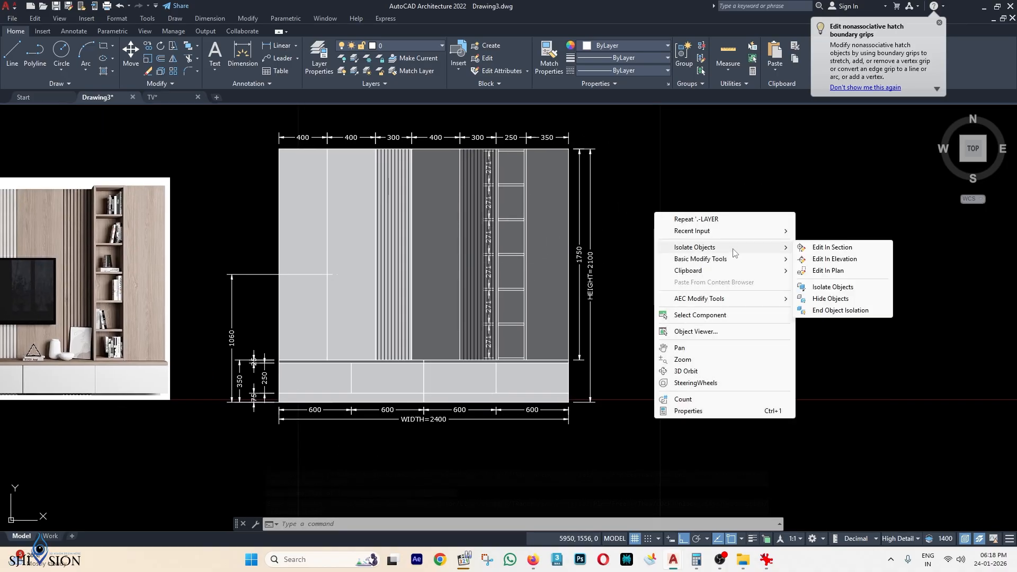
mouse_move(782, 253)
End object isolation and bring the TV image in front of the fluted slats.
left_click(841, 310)
scroll(556, 265, "up", 5)
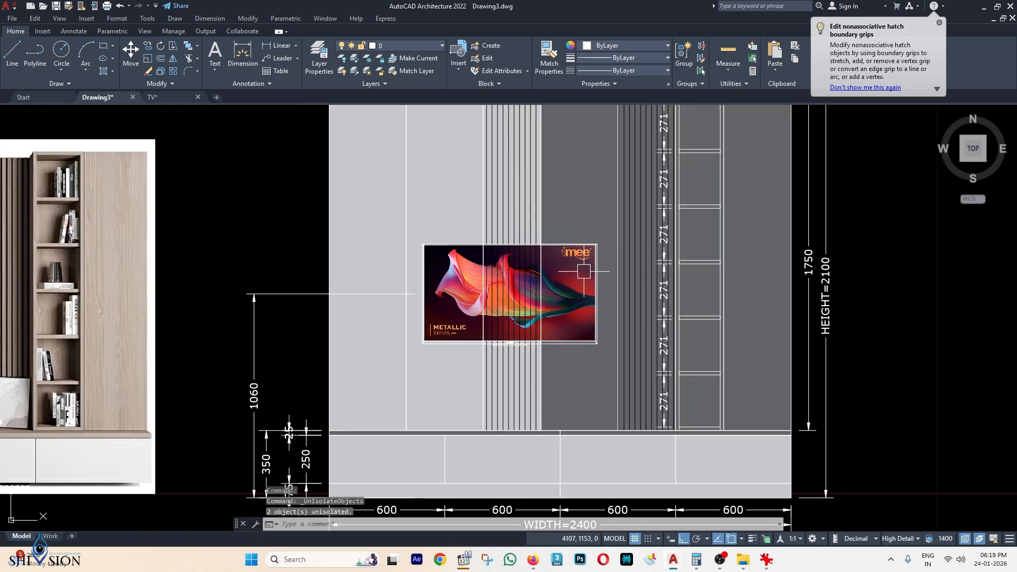
left_click(310, 218)
left_click(636, 353)
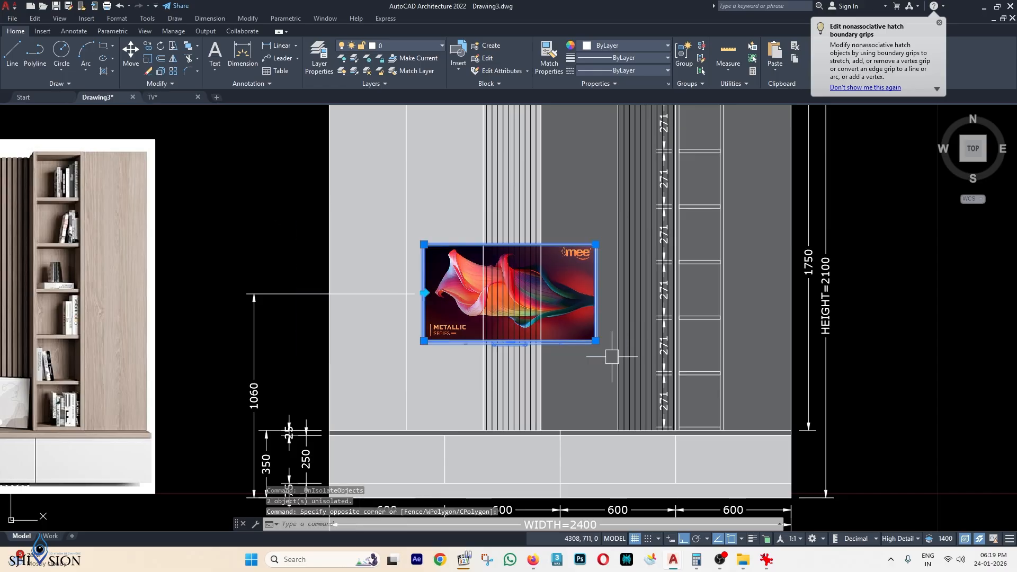
right_click(553, 290)
mouse_move(599, 332)
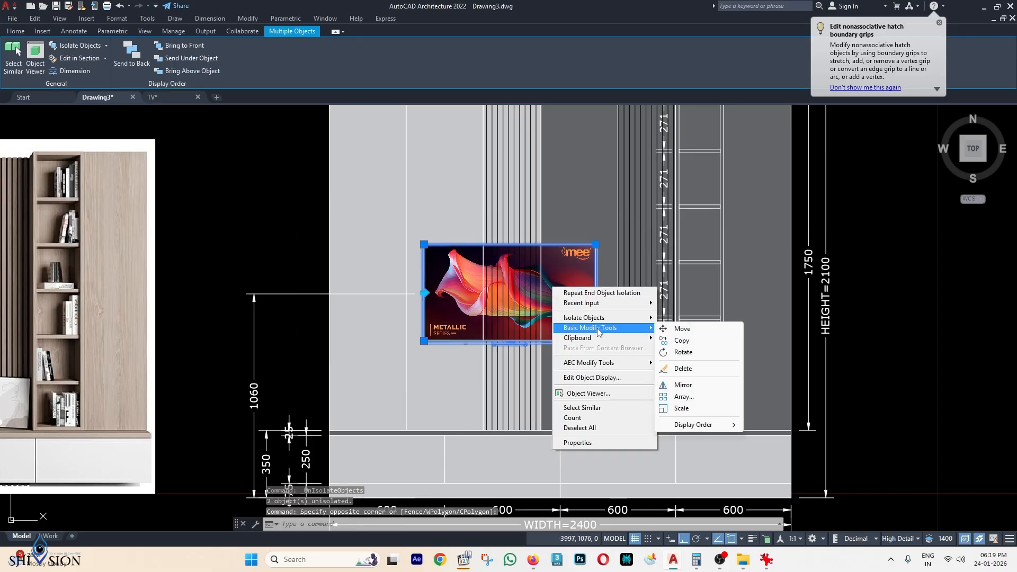
mouse_move(705, 425)
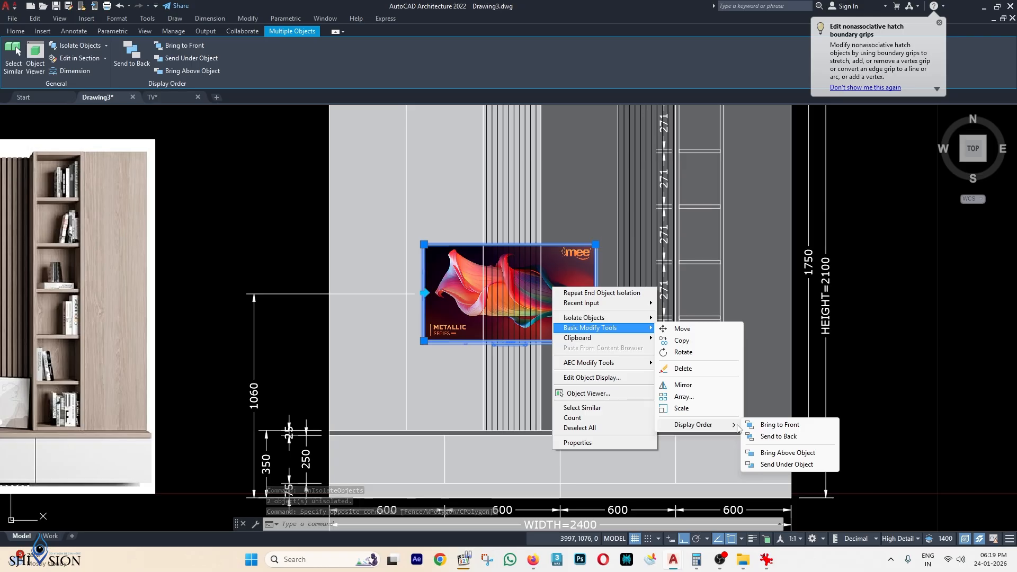
left_click(778, 426)
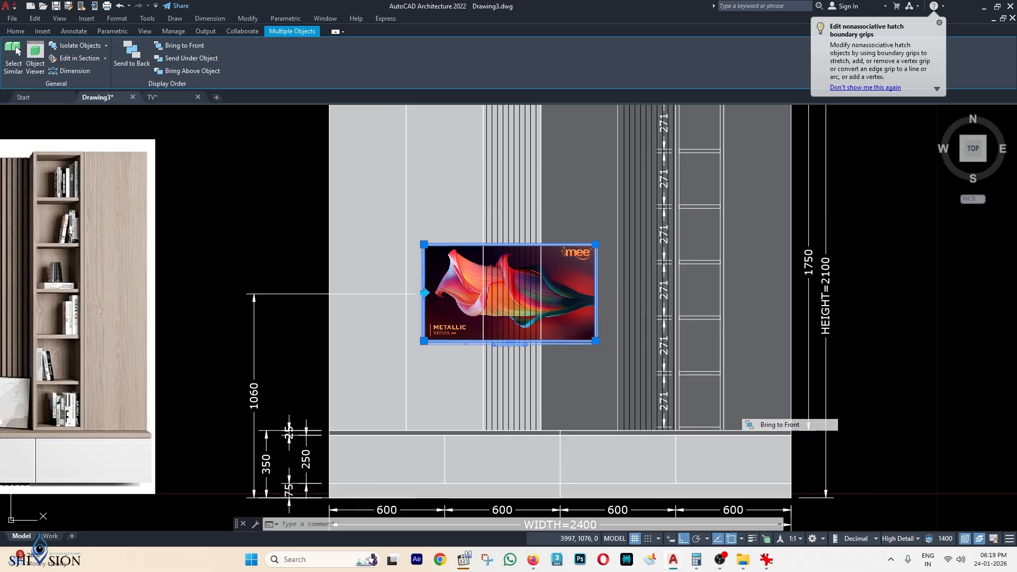
scroll(660, 311, "down", 2)
mouse_move(843, 282)
middle_mouse_down()
mouse_move(791, 195)
mouse_move(803, 256)
middle_mouse_up()
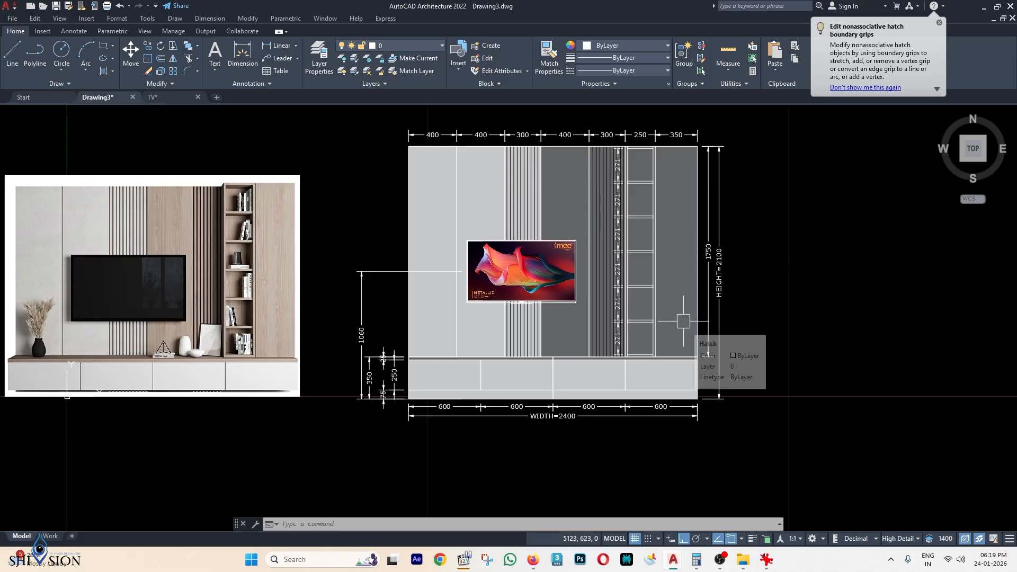
scroll(462, 265, "up", 2)
scroll(759, 253, "down", 2)
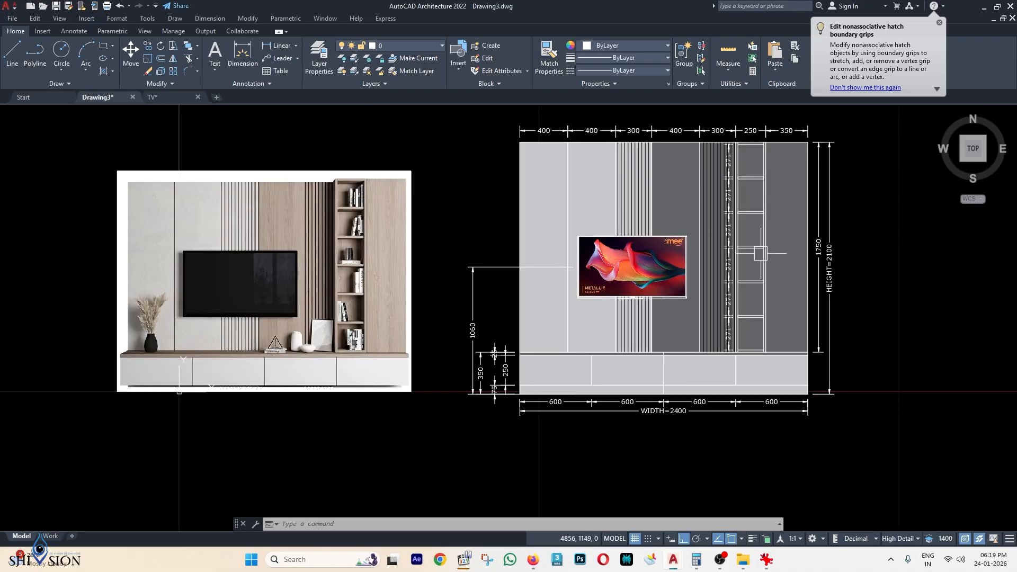
scroll(566, 222, "up", 2)
Start the linear dimension command with LI, then cancel it.
type("LI")
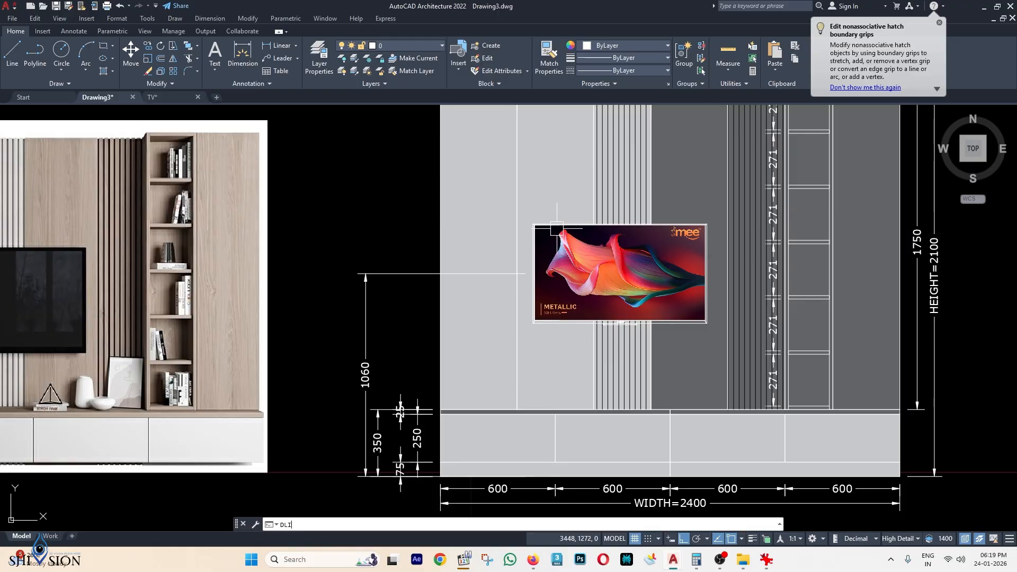
key("Return")
key("Escape")
key("Escape")
scroll(485, 306, "down", 2)
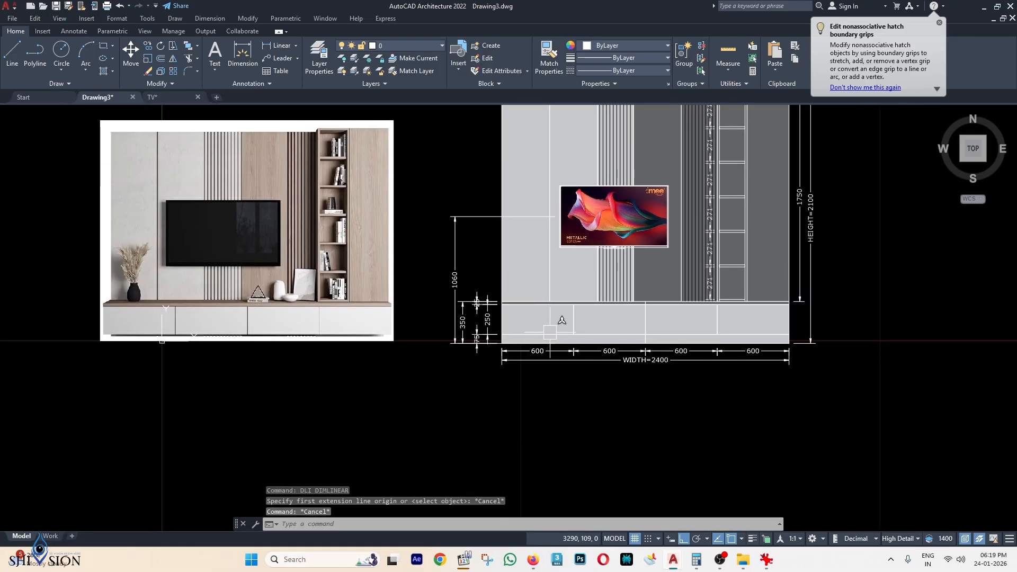
scroll(550, 332, "up", 2)
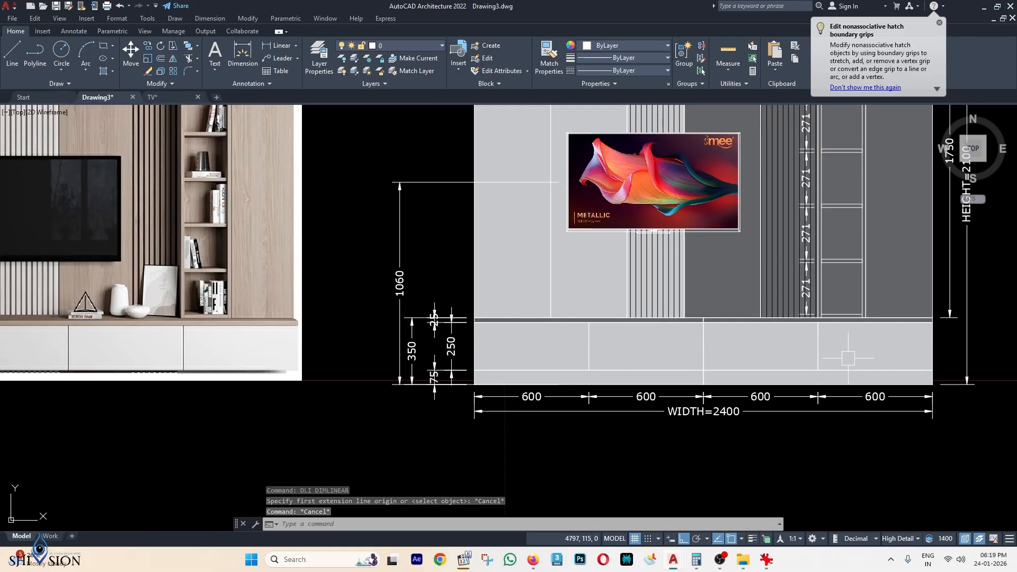
Pan to the empty space below the TV unit and open the Home tab's Text dropdown.
middle_click_drag(833, 355, 752, 354)
scroll(633, 344, "down", 2)
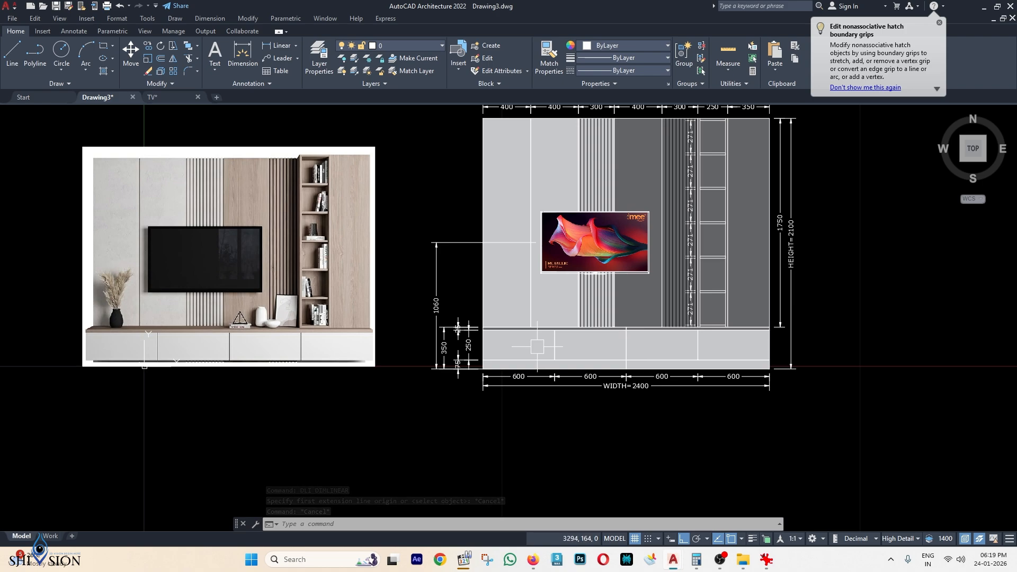
scroll(590, 343, "up", 2)
middle_click_drag(191, 144, 191, 121)
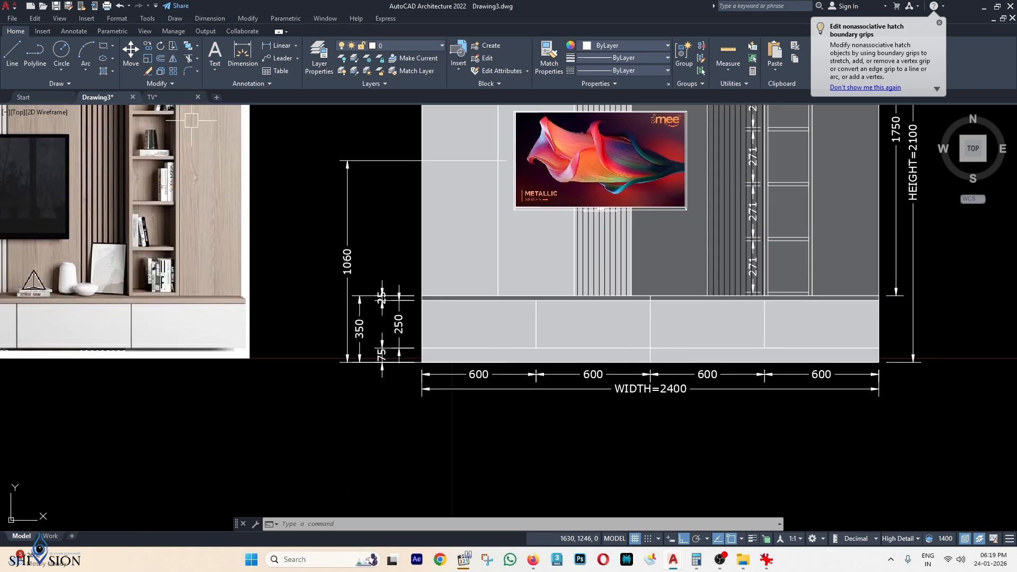
key("Escape")
key("Escape")
key("Escape")
middle_click_drag(286, 195, 286, 175)
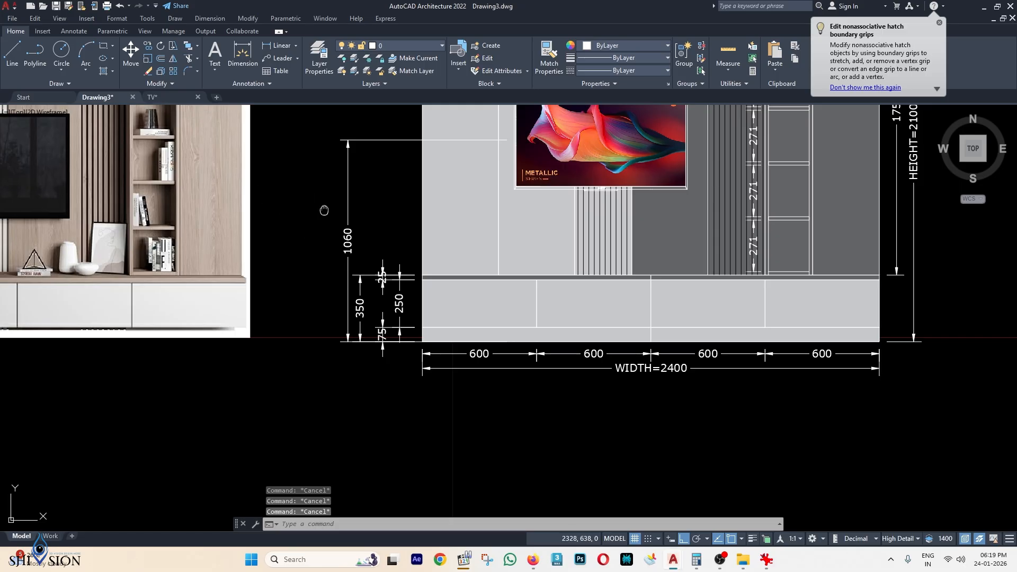
middle_click_drag(325, 210, 324, 208)
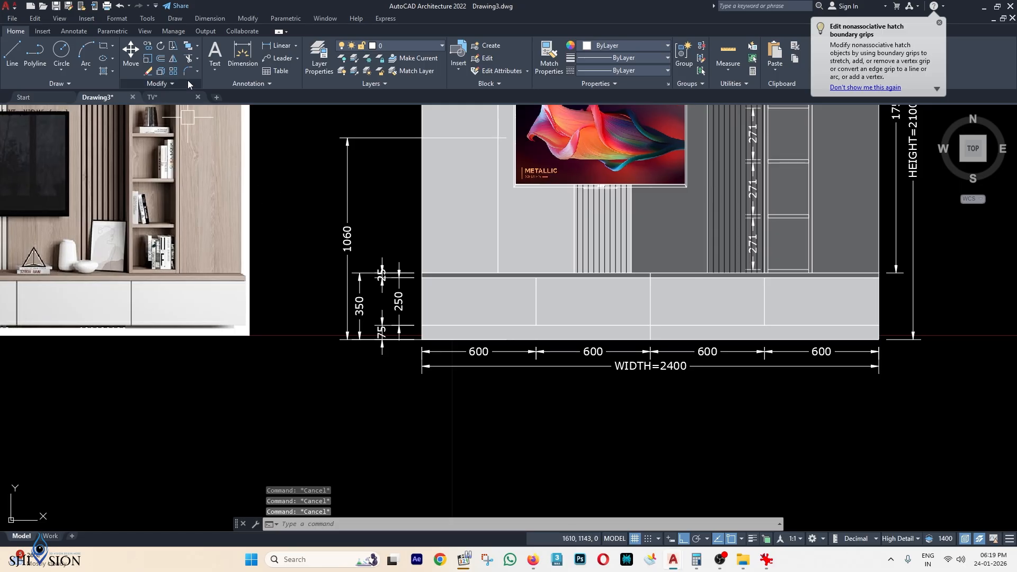
left_click(215, 73)
Create a multiline text box below the elevation reading 'WOODEN DWR'.
left_click(236, 88)
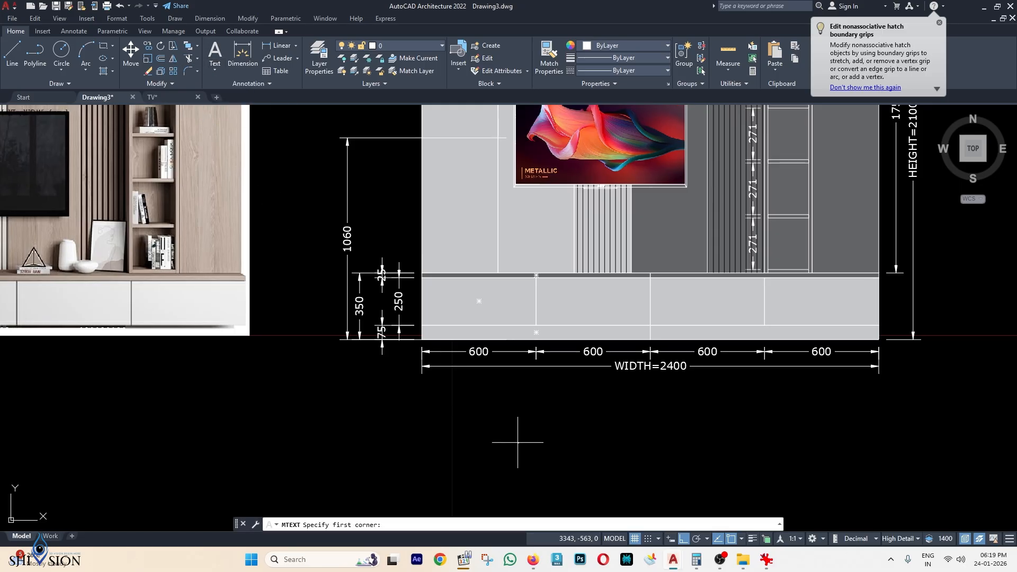
left_click(451, 403)
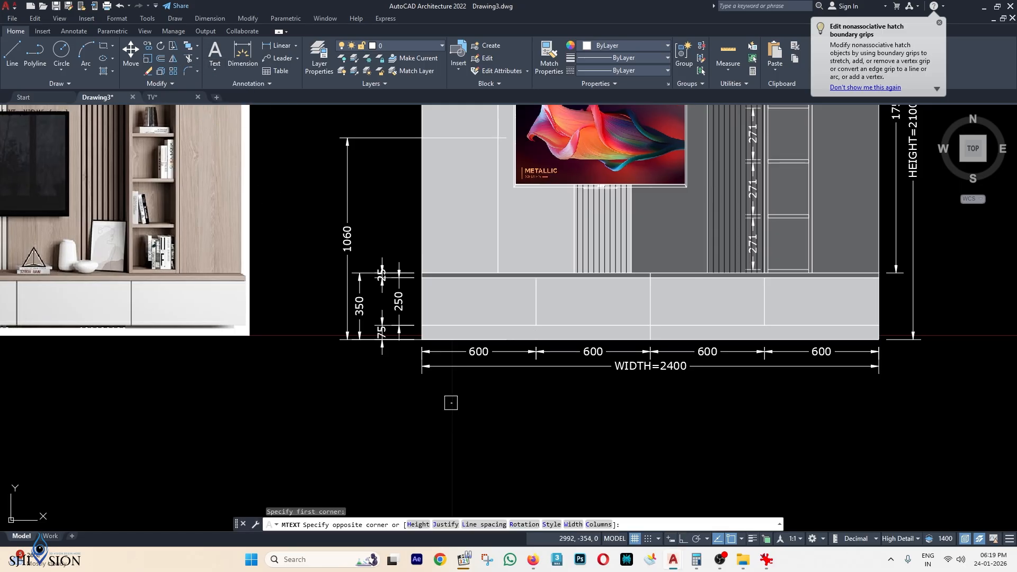
left_click(663, 463)
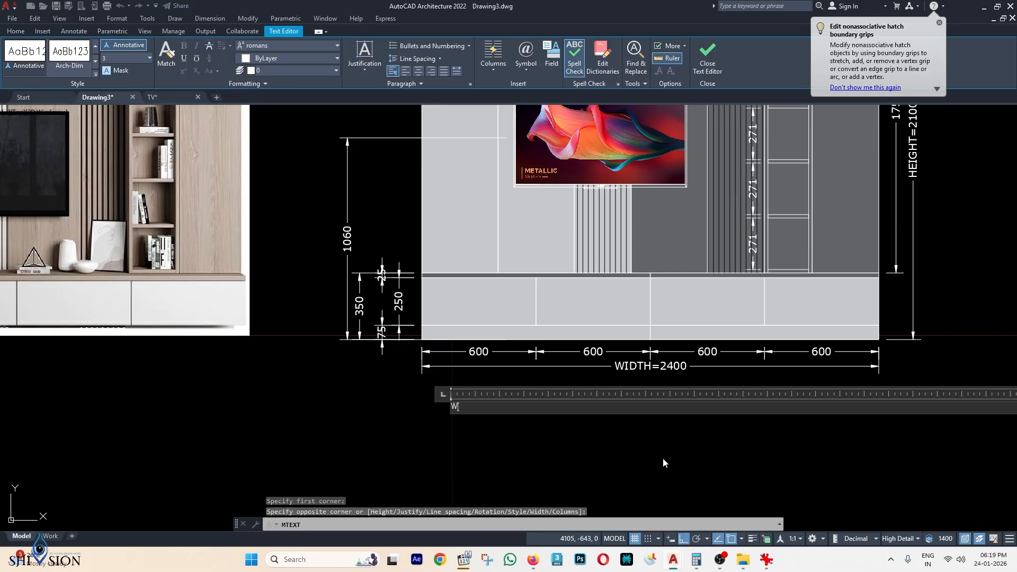
type("WOODEN DW")
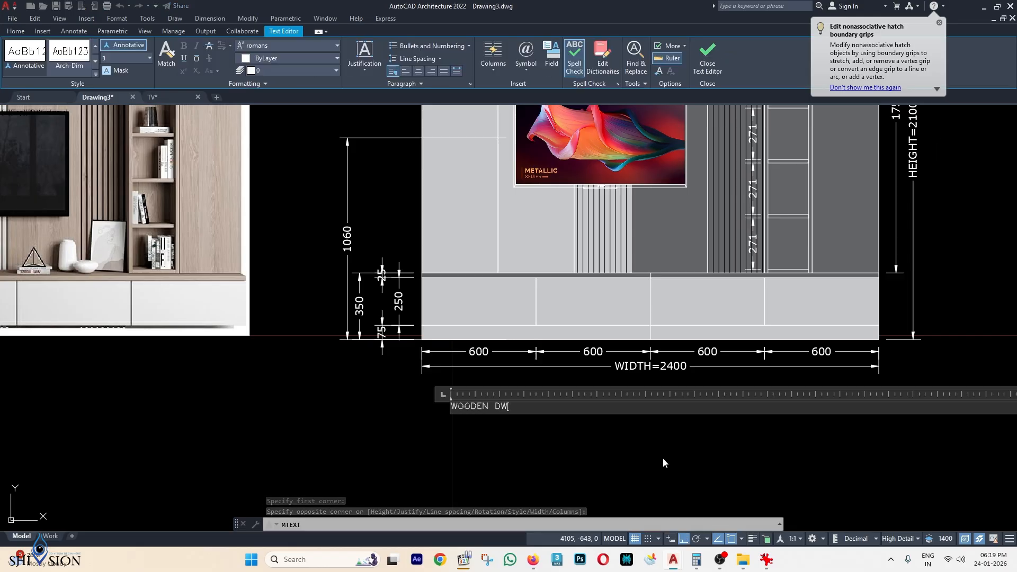
type("R")
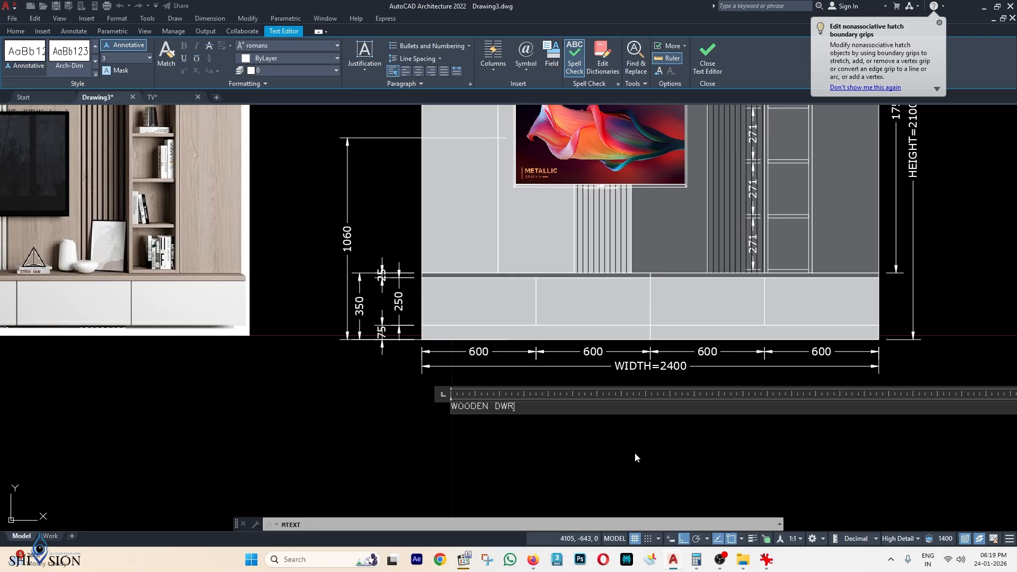
left_click(554, 446)
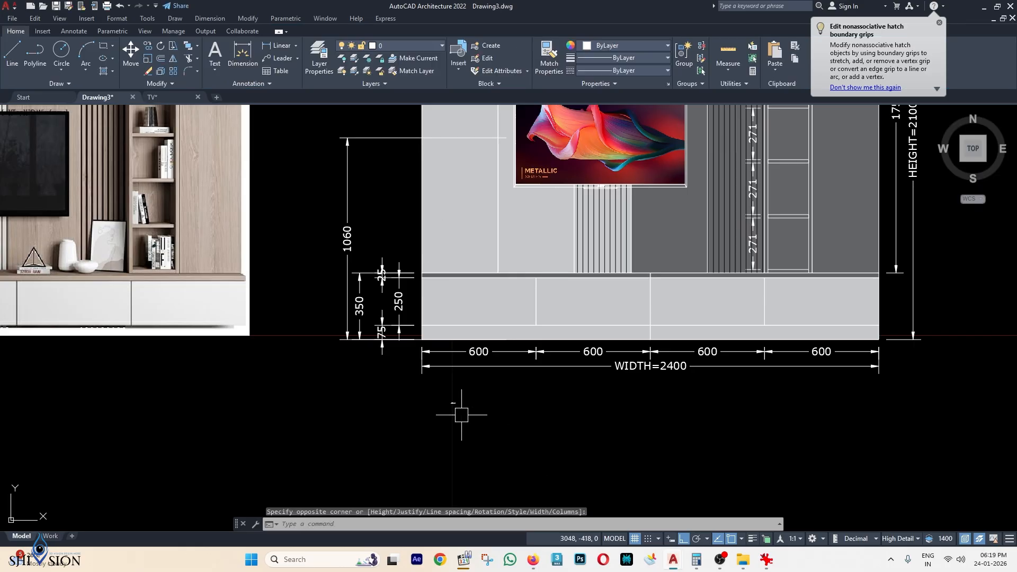
Restyle the label to RomanS at text height 35, centre-aligned.
scroll(459, 411, "up", 10)
scroll(444, 385, "down", 5)
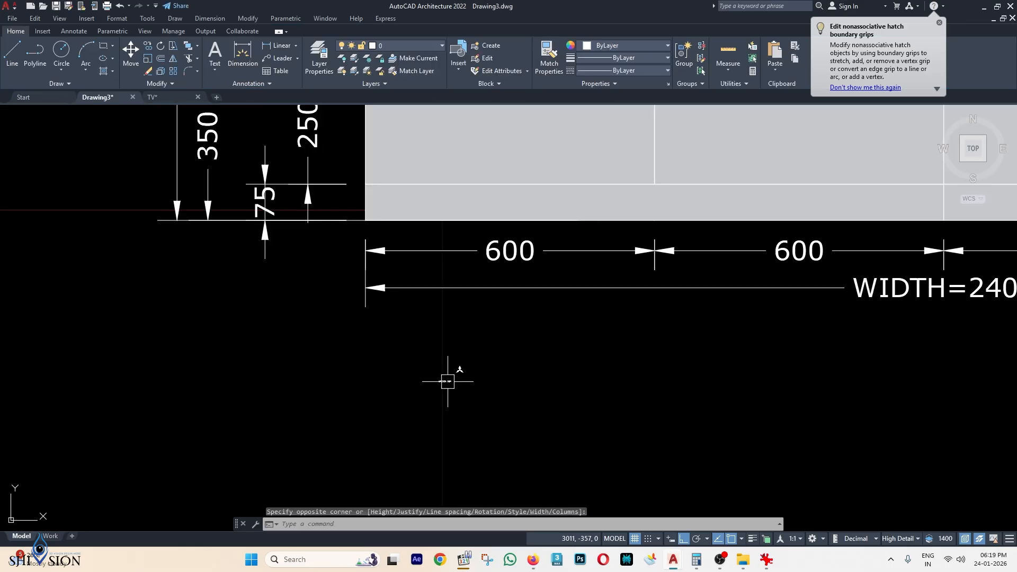
double_click(448, 382)
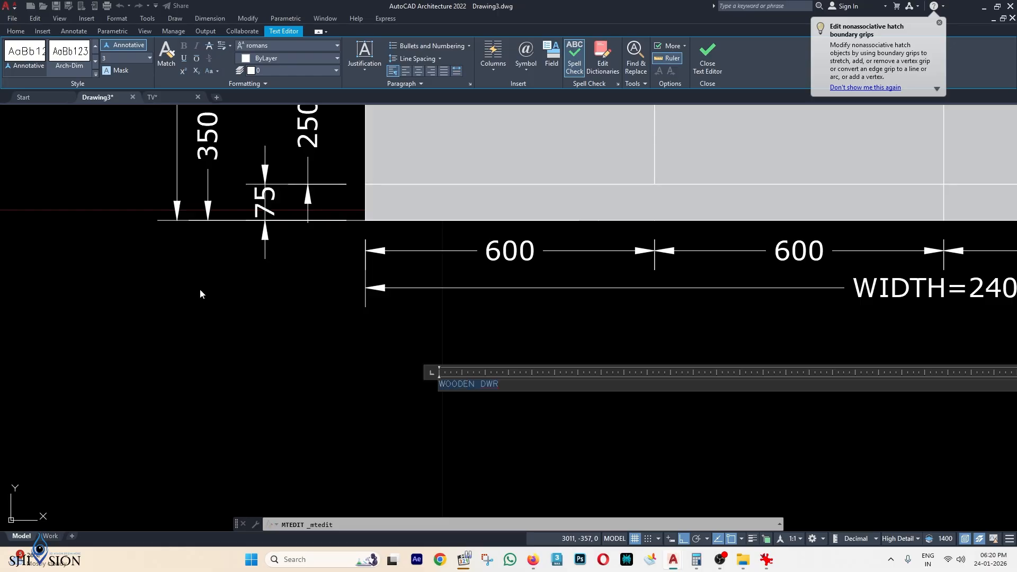
left_click(118, 58)
type("40")
key("Return")
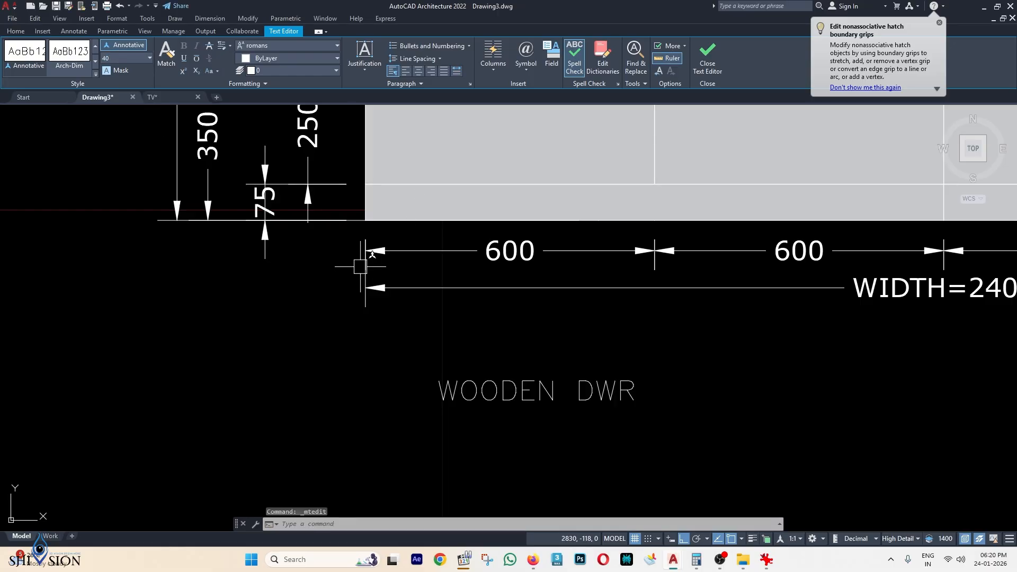
scroll(410, 280, "down", 4)
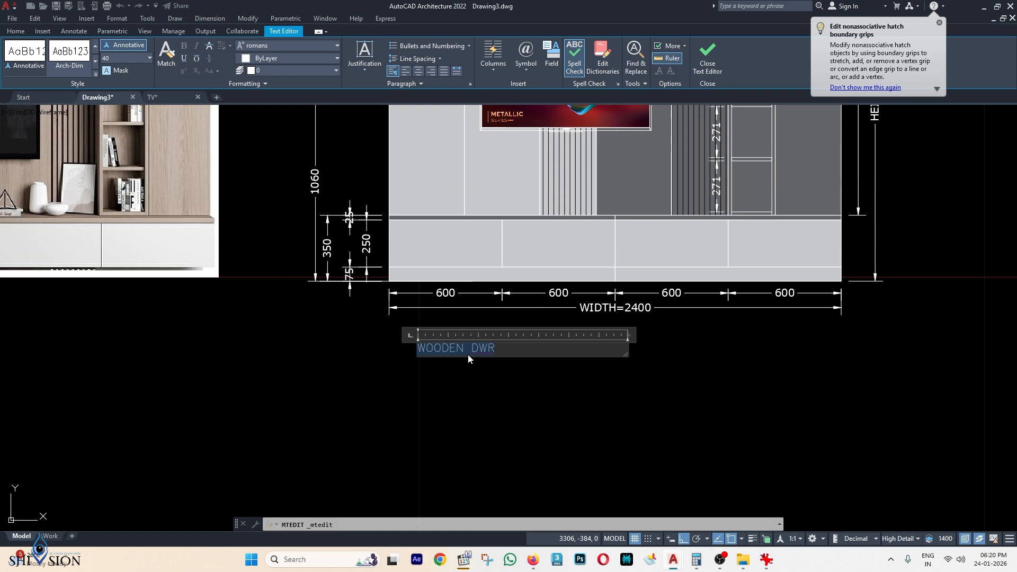
left_click(94, 74)
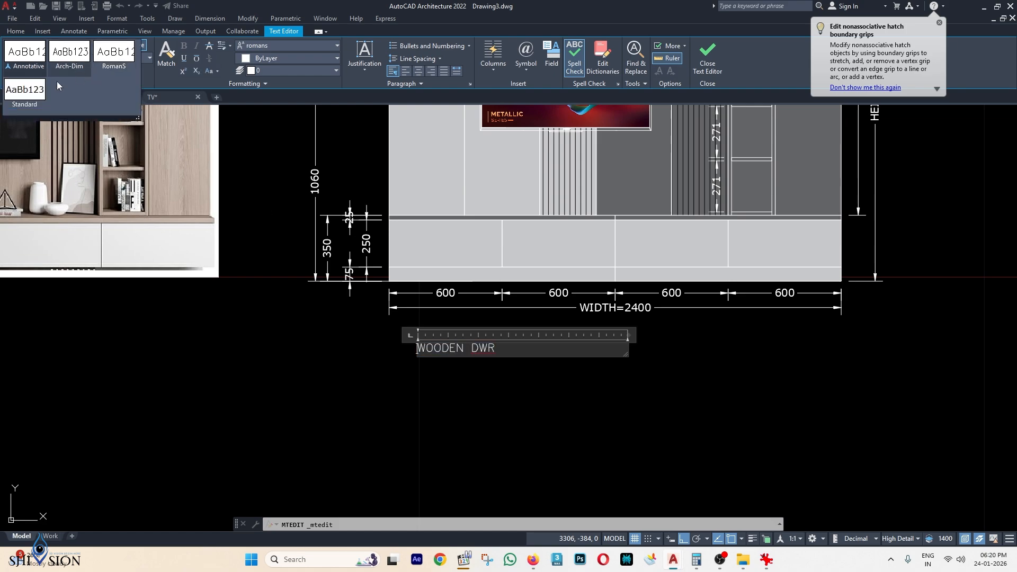
left_click(24, 94)
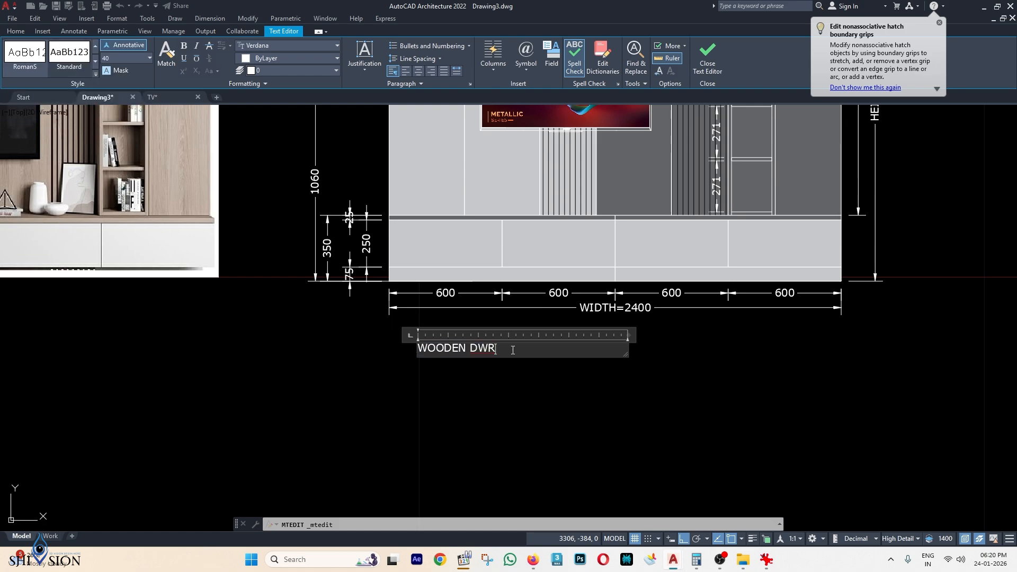
left_click(125, 59)
type("35")
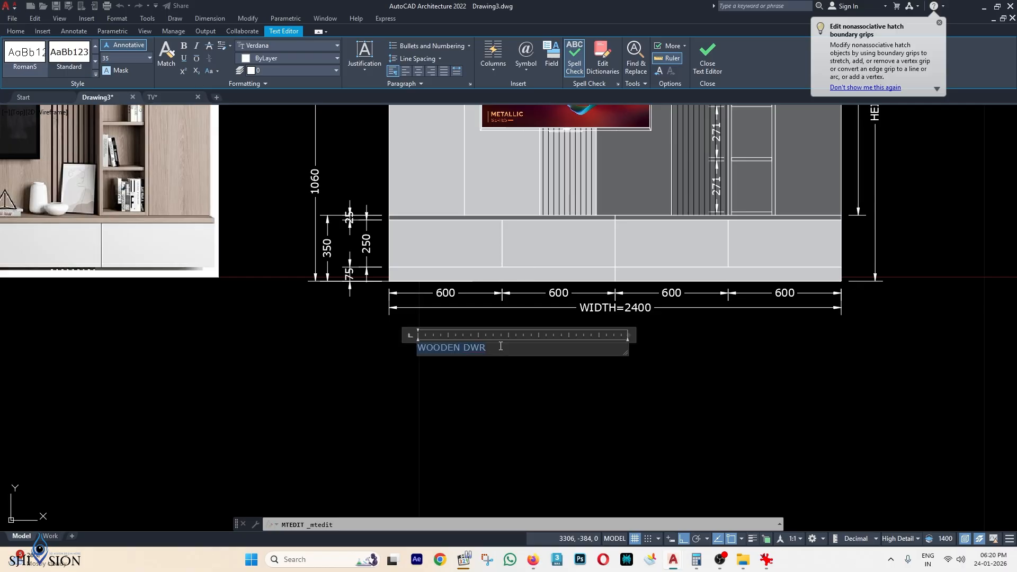
left_click(418, 71)
Move the WOODEN DWR label into the first drawer panel.
left_click(543, 419)
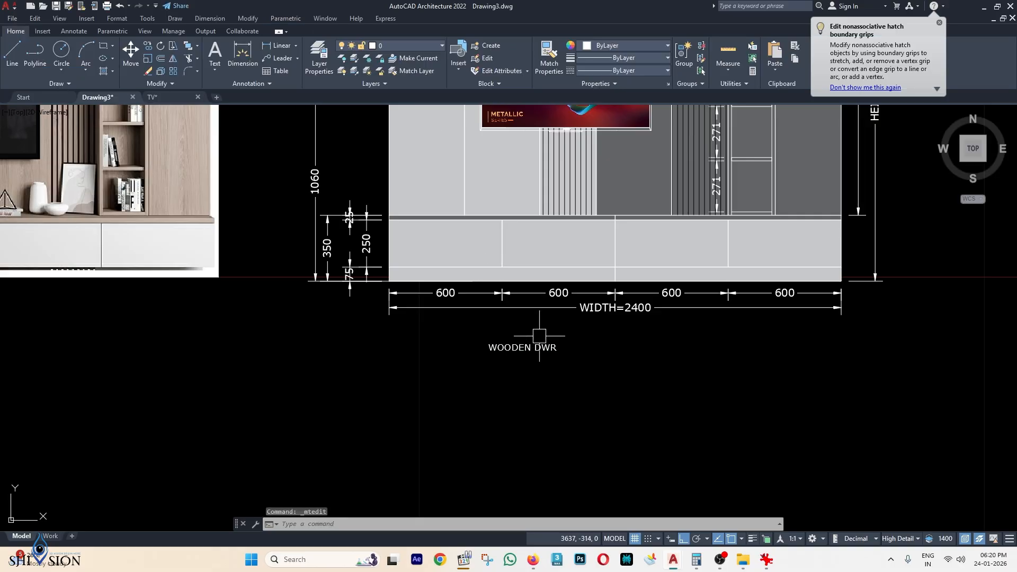
key("space")
left_click(558, 449)
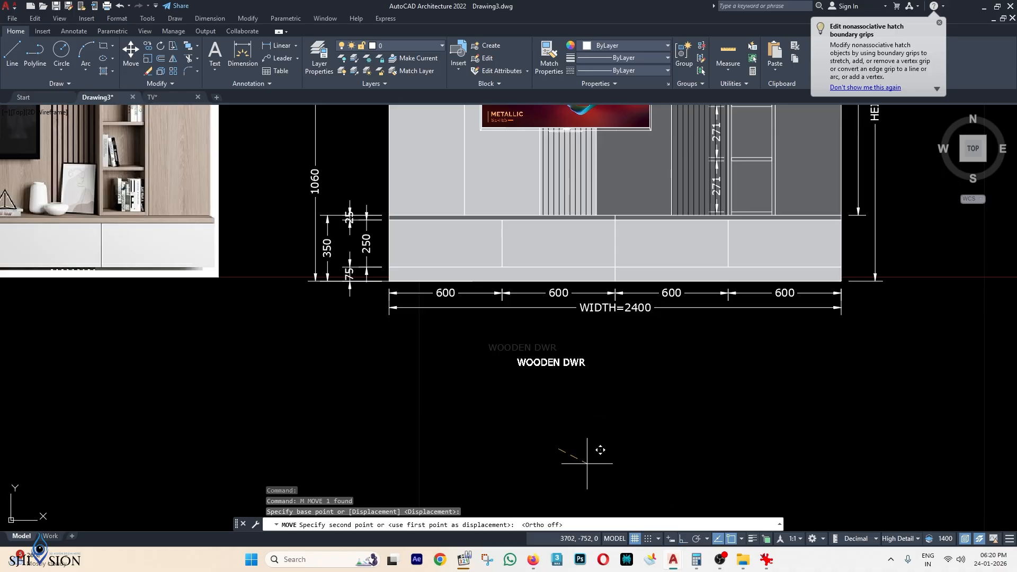
scroll(482, 345, "up", 2)
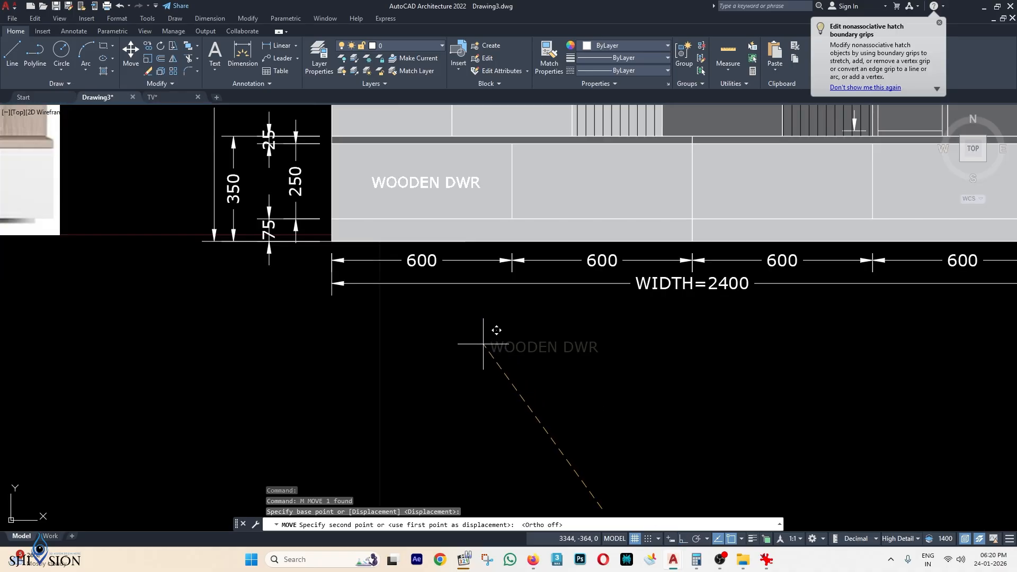
key("Escape")
key("Escape")
scroll(495, 341, "down", 3)
scroll(458, 265, "up", 3)
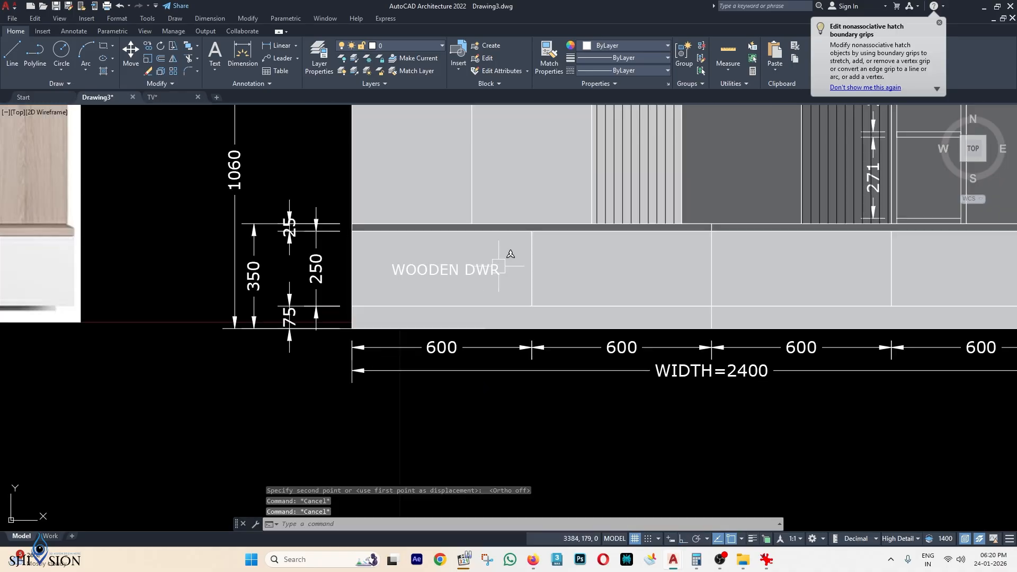
middle_click_drag(563, 295, 546, 323)
Colour the WOODEN DWR label dark grey 99,100,102.
left_click(474, 298)
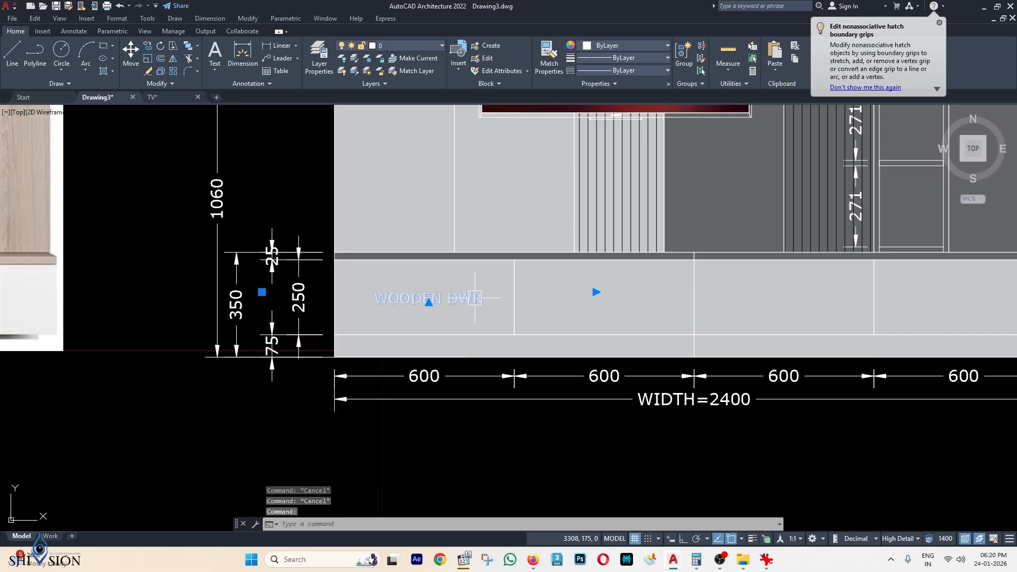
left_click(609, 47)
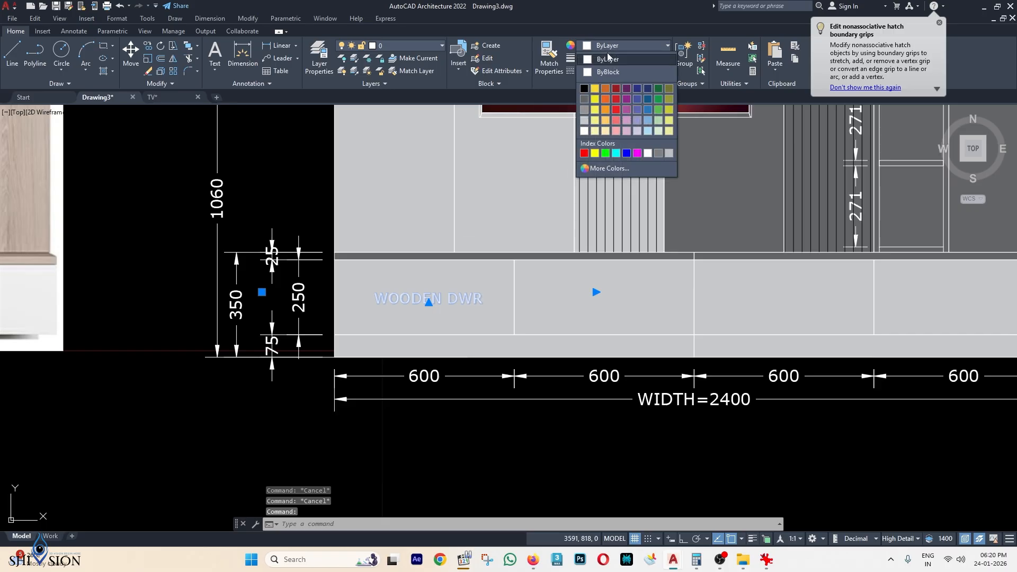
left_click(586, 98)
scroll(570, 226, "down", 2)
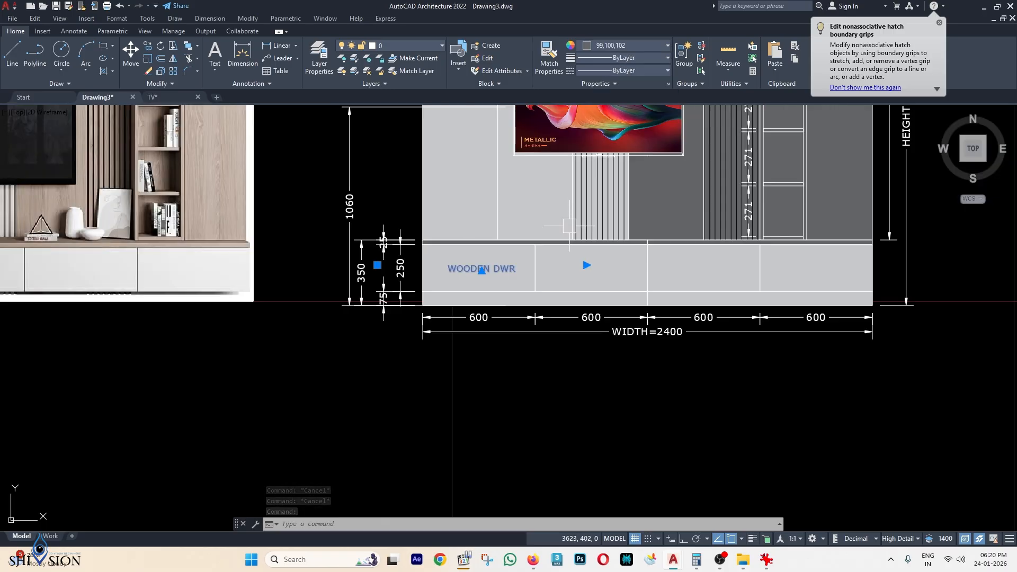
key("Escape")
middle_click_drag(570, 226, 555, 241)
left_click(496, 287)
middle_click_drag(550, 290, 466, 265)
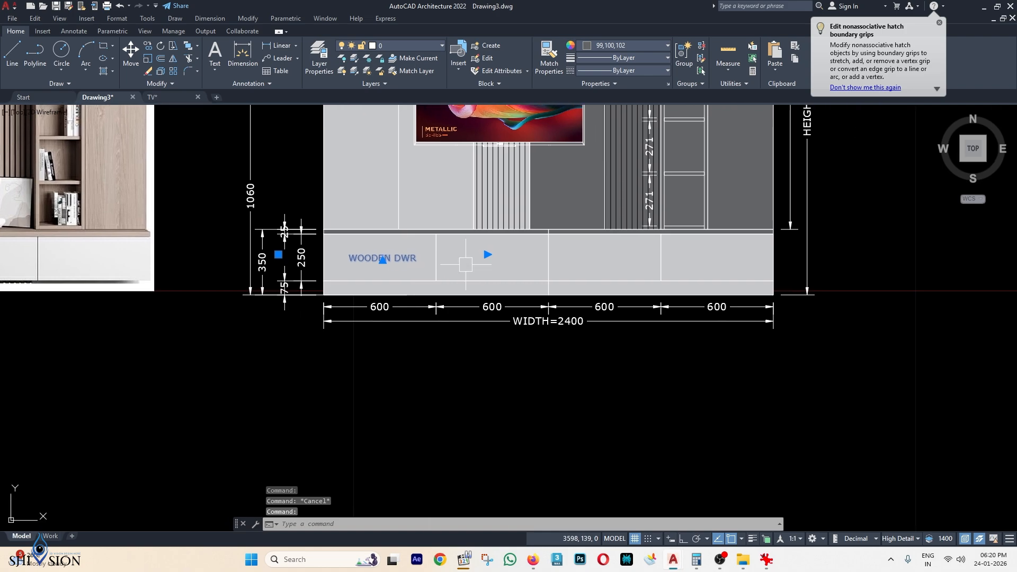
Copy the WOODEN DWR label with Ortho on into the second and third drawers.
type("Co")
key("Return")
left_click(364, 371)
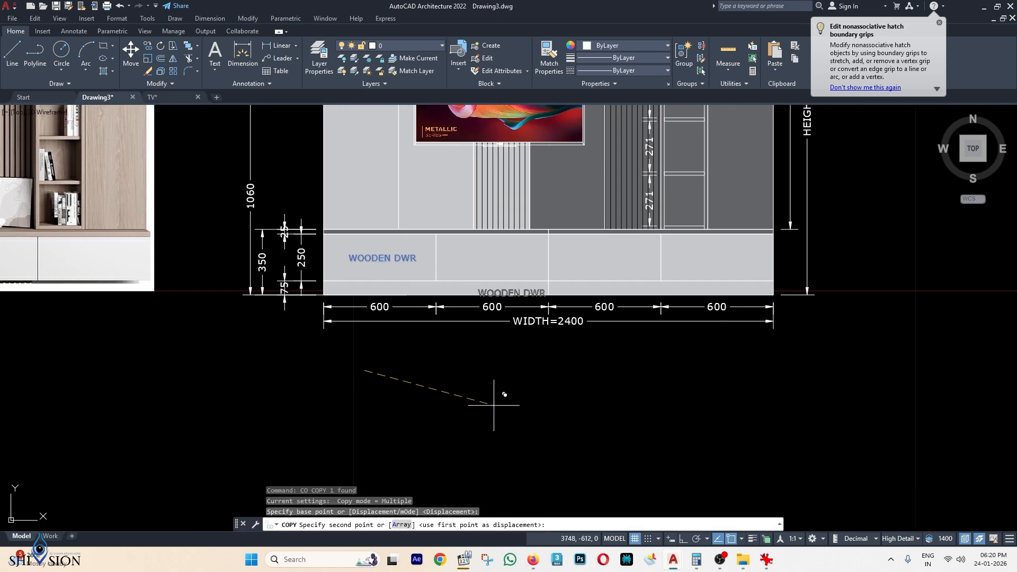
key("F8")
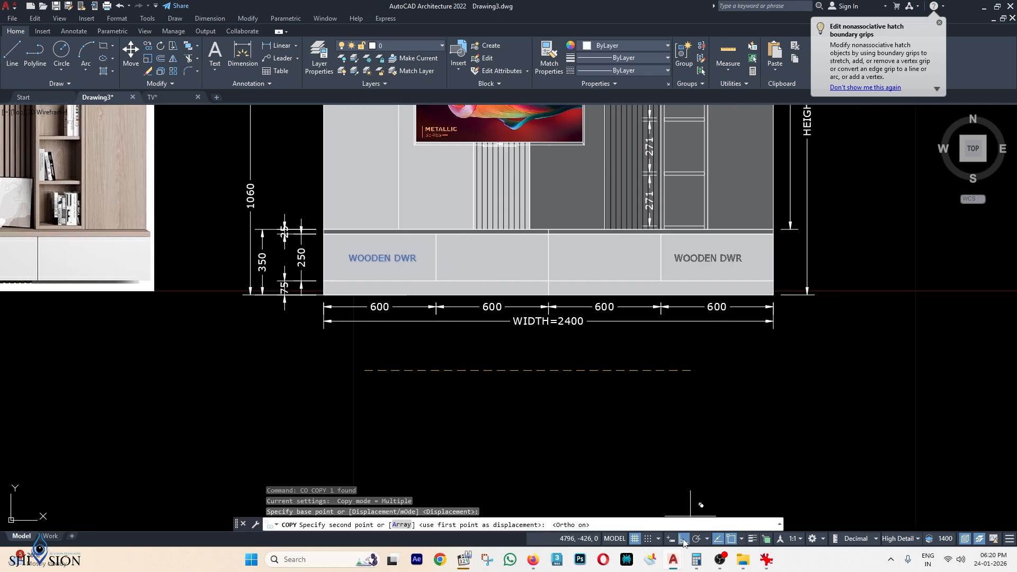
left_click(474, 424)
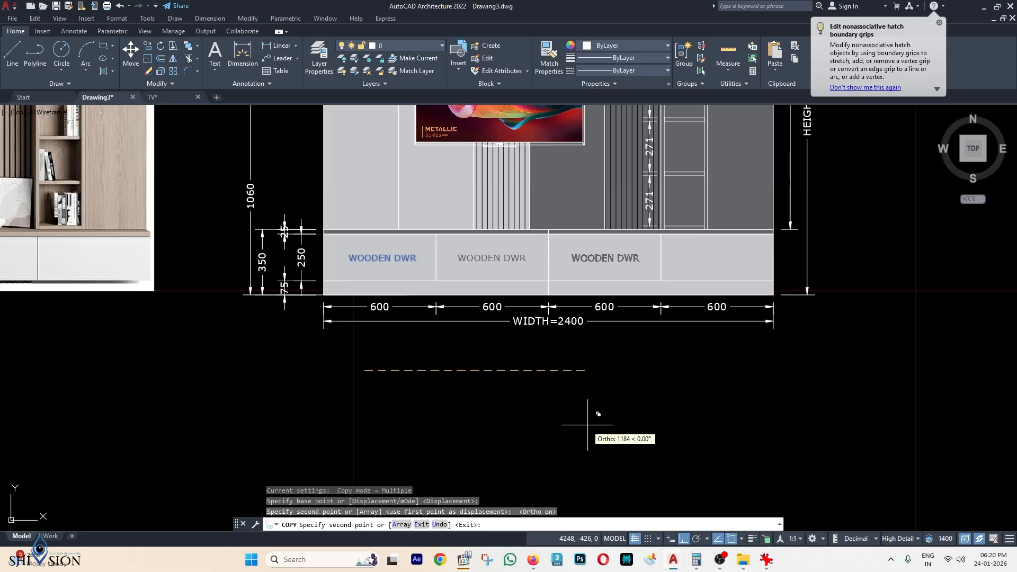
left_click(587, 424)
key("Escape")
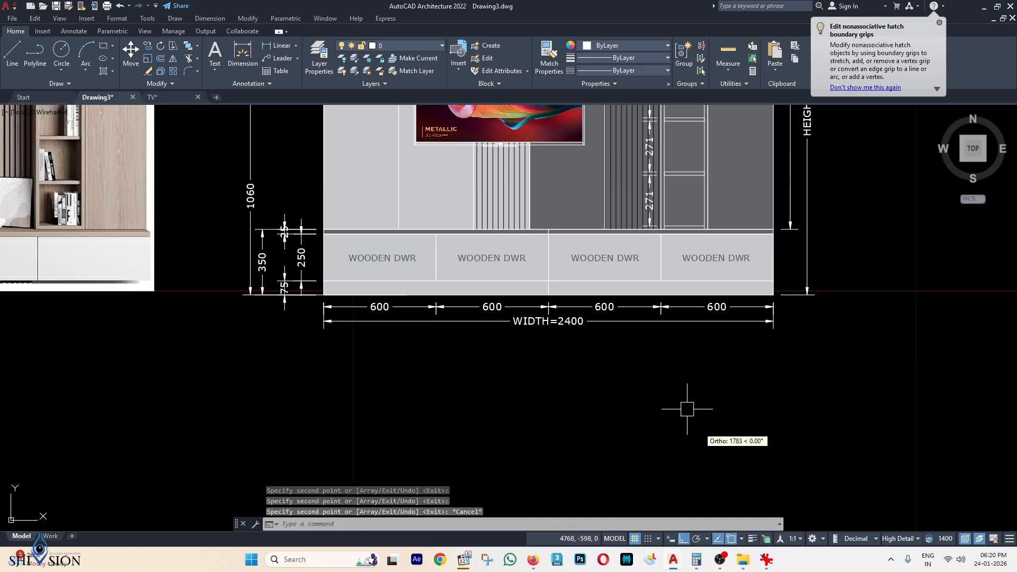
scroll(681, 414, "down", 2)
scroll(582, 307, "down", 2)
scroll(637, 305, "up", 3)
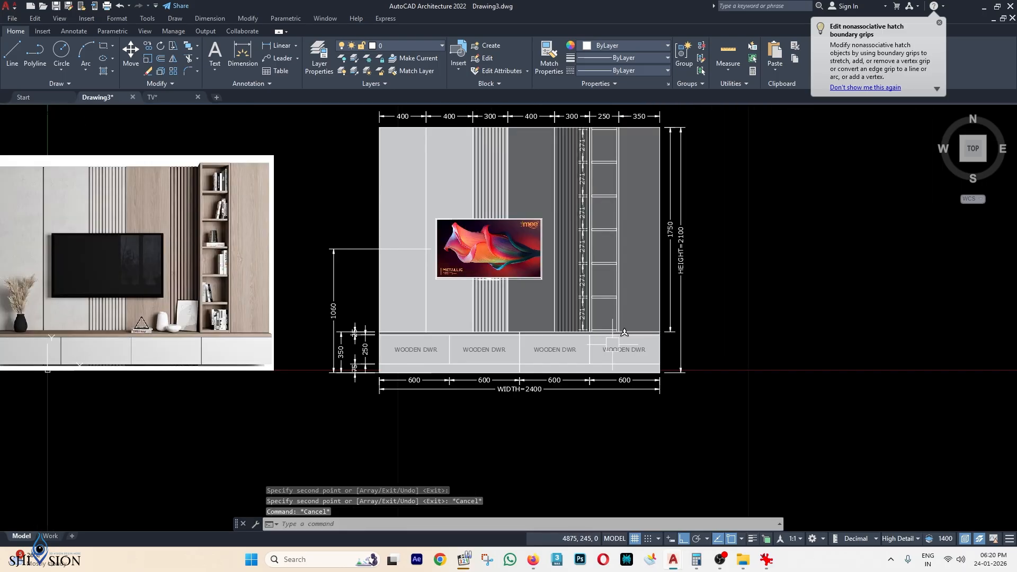
key("Escape")
key("Escape")
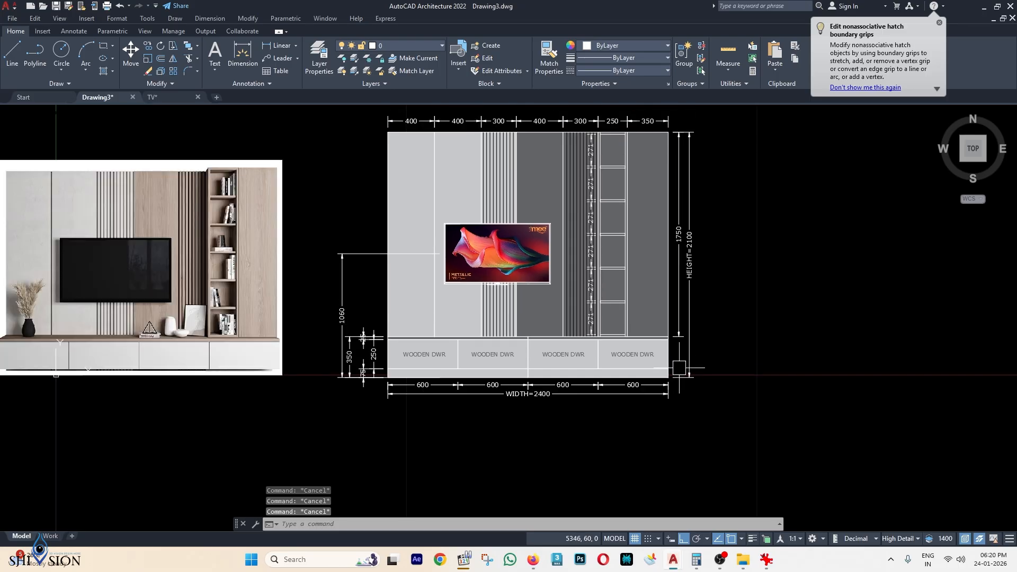
scroll(677, 350, "up", 2)
Add a 350 linear dimension for the drawer-base height on the right of the unit.
key("Return")
scroll(667, 328, "up", 4)
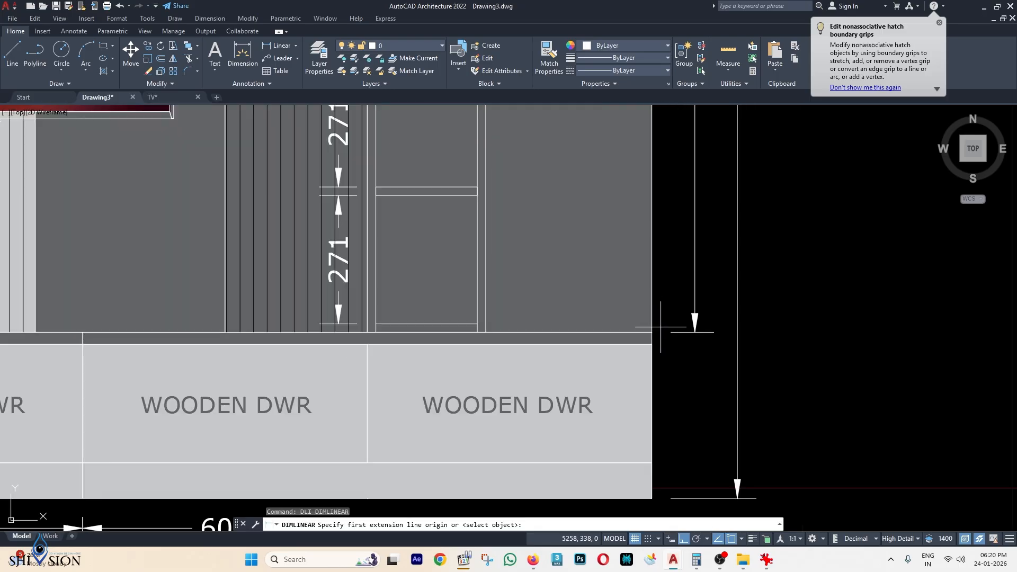
left_click(652, 333)
middle_click_drag(652, 333, 638, 225)
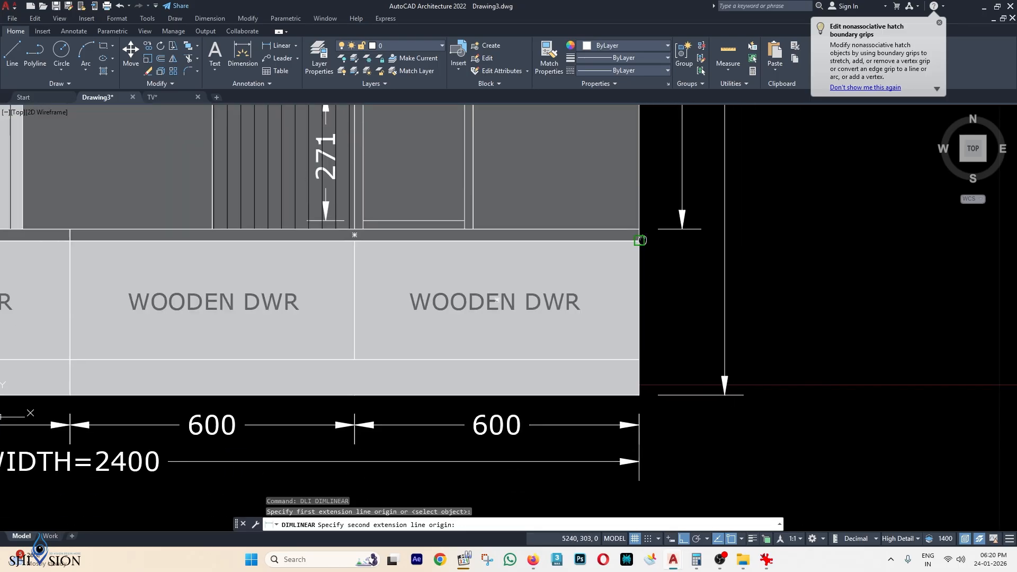
left_click(639, 389)
left_click(682, 178)
Delete the duplicate 350 dimension on the left side.
scroll(718, 199, "down", 4)
middle_click_drag(440, 235, 531, 256)
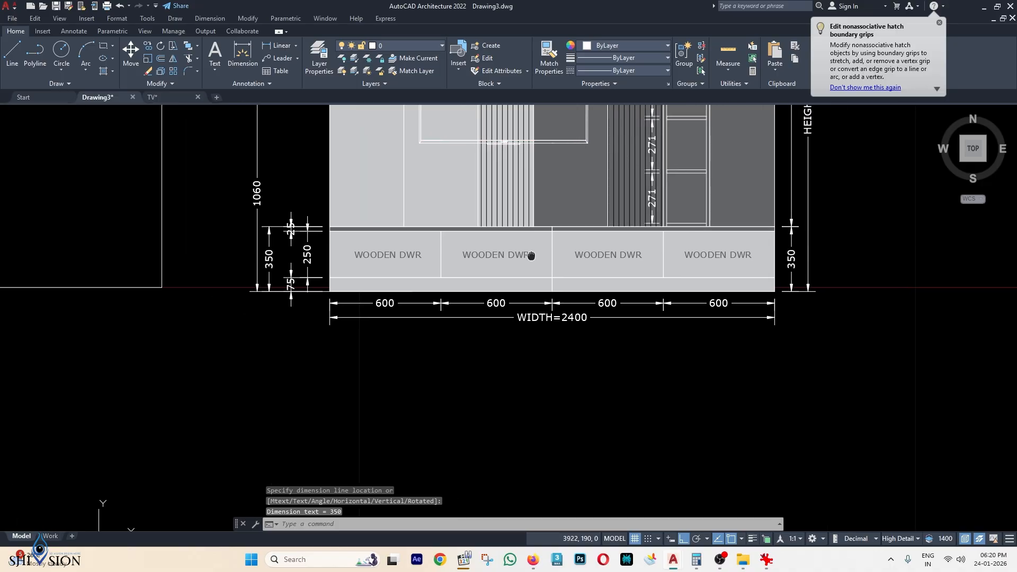
scroll(269, 280, "up", 3)
left_click(269, 249)
key("Delete")
scroll(393, 336, "down", 3)
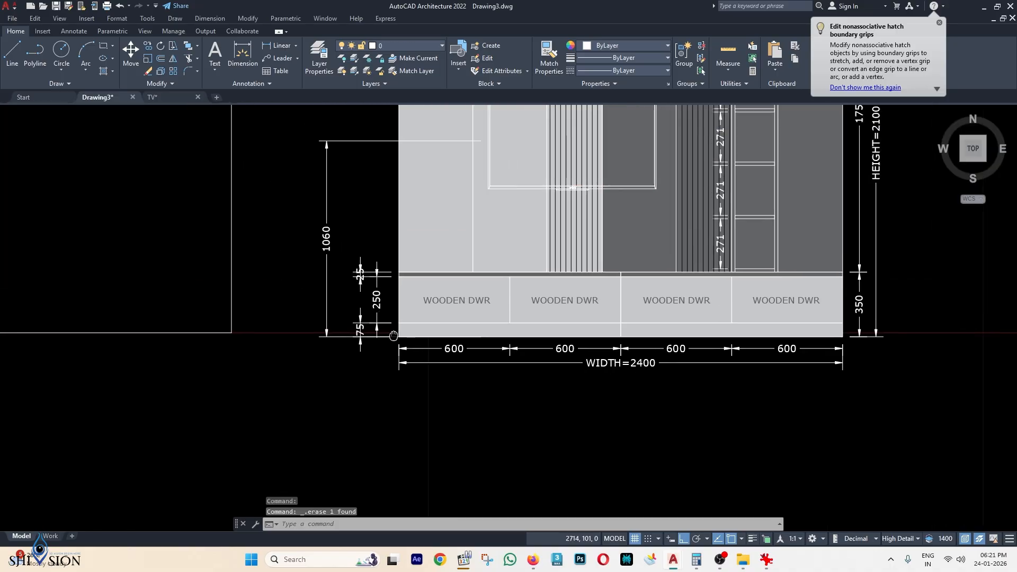
scroll(393, 336, "down", 2)
Stretch the bottom grip of the 1060 dimension slightly right to tidy it.
left_click(393, 360)
scroll(398, 360, "up", 4)
left_click(401, 364)
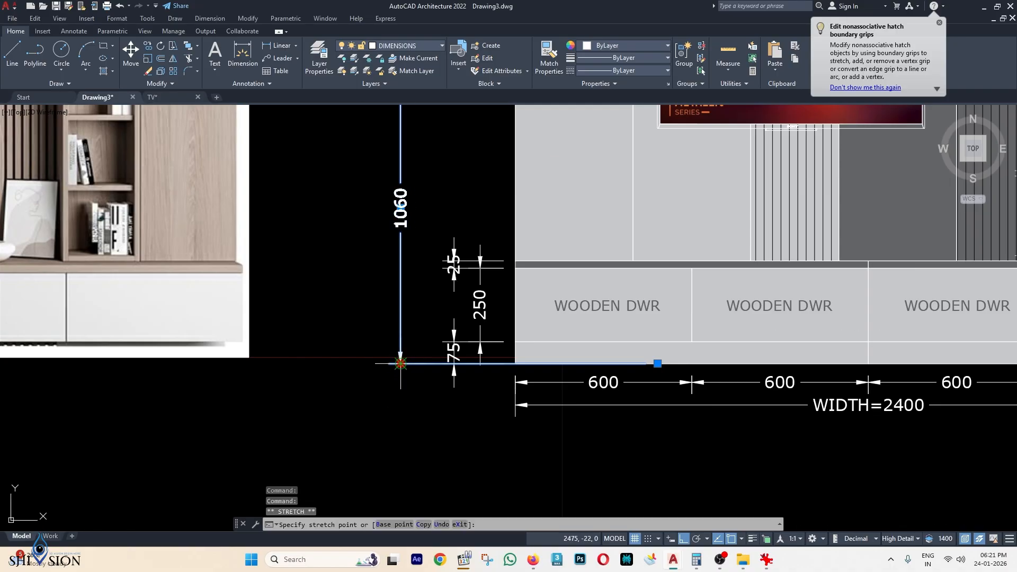
left_click(424, 364)
key("Escape")
key("Escape")
scroll(505, 352, "down", 2)
middle_click_drag(580, 335, 520, 343)
scroll(657, 288, "down", 2)
middle_click_drag(657, 289, 553, 340)
scroll(550, 318, "up", 2)
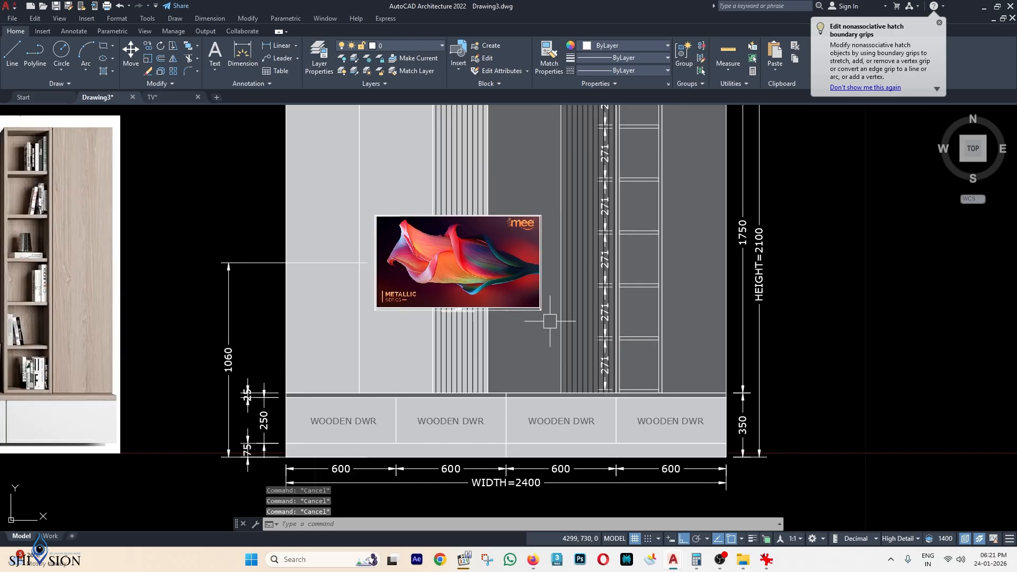
scroll(659, 436, "down", 2)
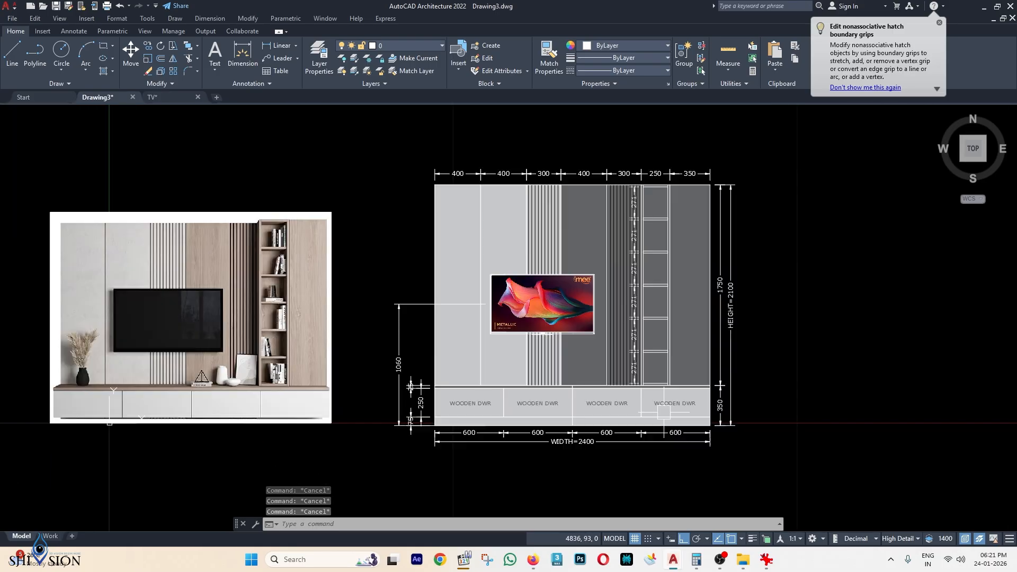
middle_click_drag(364, 273, 400, 266)
scroll(299, 350, "up", 2)
scroll(339, 242, "down", 2)
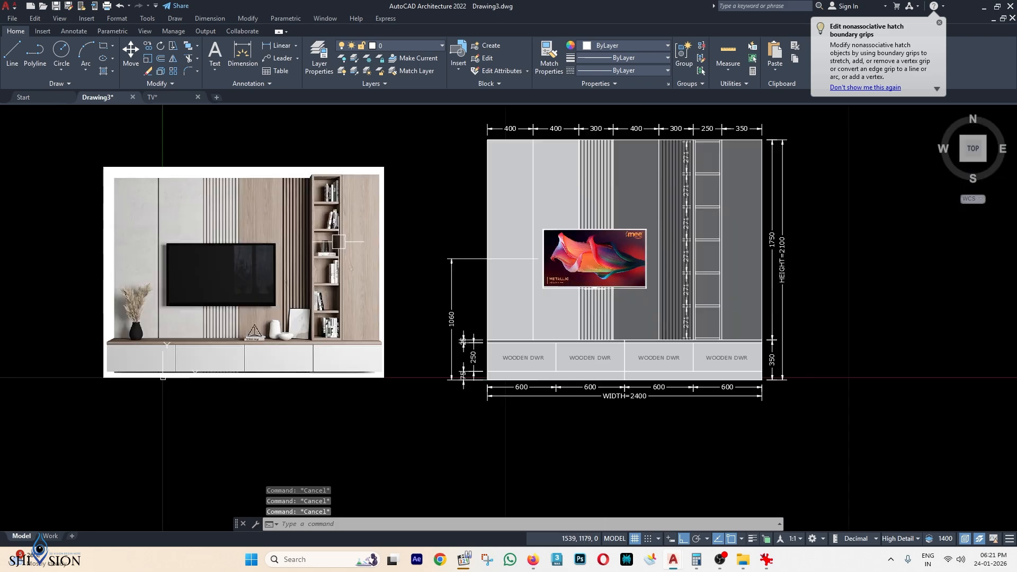
Open PLANT-1.dwg and copy the palm, vase and book blocks to the clipboard.
left_click(740, 564)
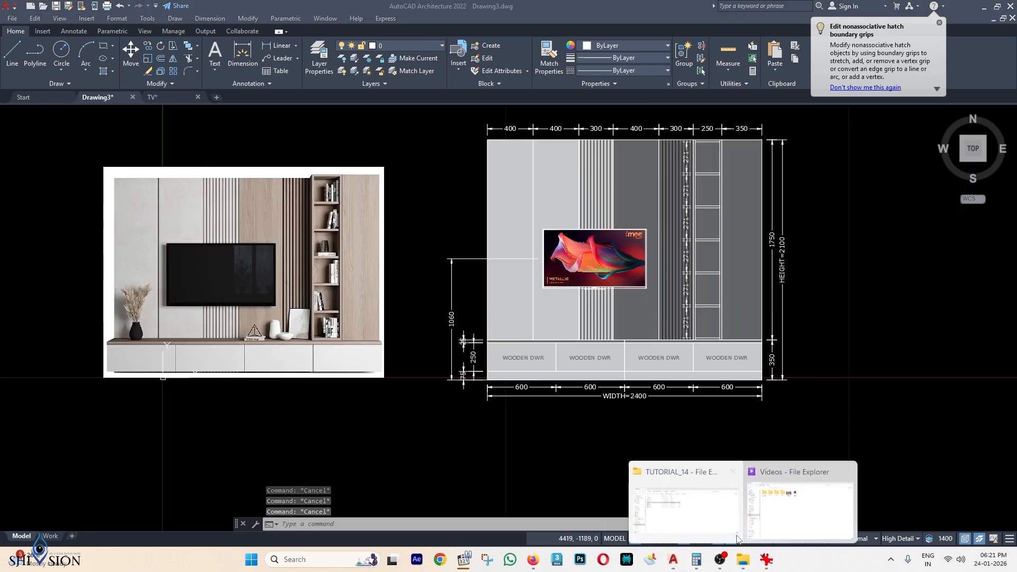
left_click(688, 506)
double_click(608, 393)
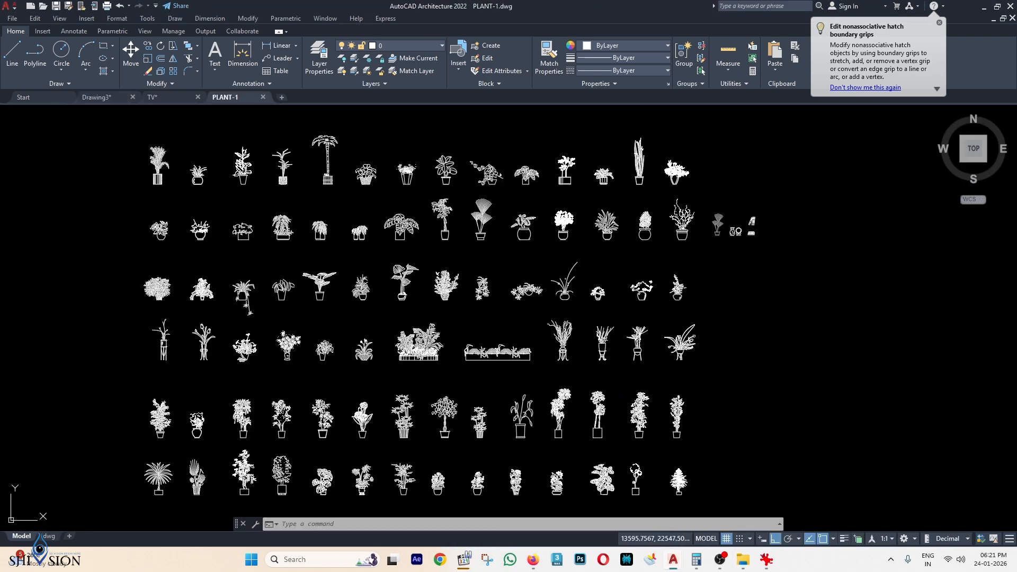
scroll(698, 202, "up", 4)
left_click(698, 202)
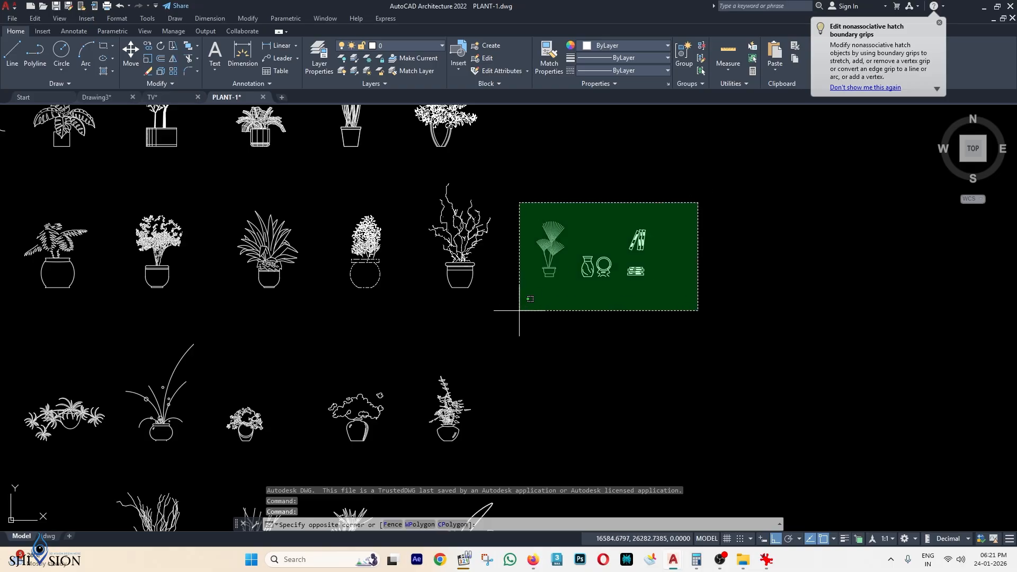
left_click(515, 318)
key("ctrl+c")
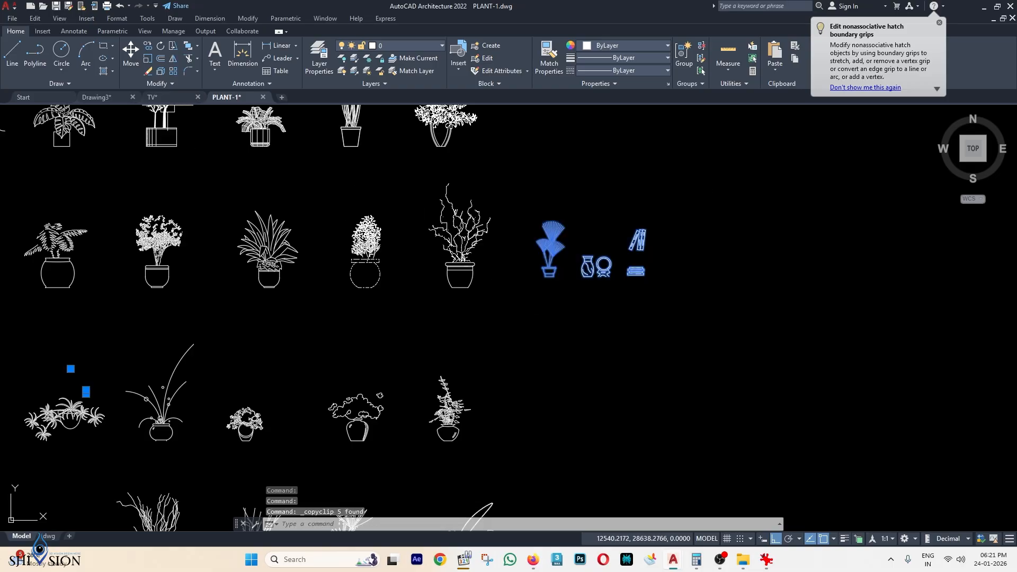
Paste the decor blocks onto the drawer top of the TV unit in Drawing3.
left_click(96, 97)
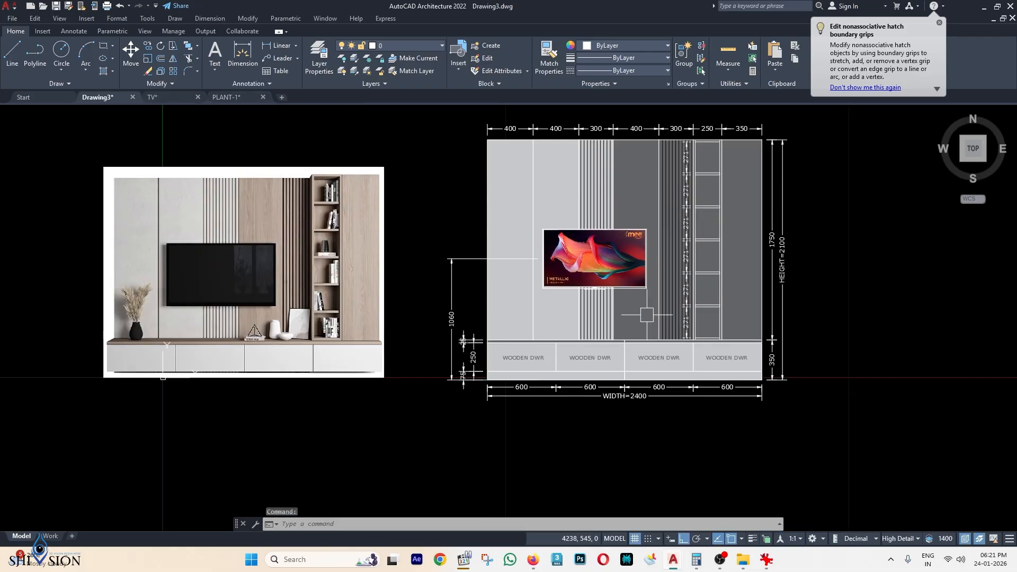
key("ctrl+v")
scroll(480, 320, "up", 6)
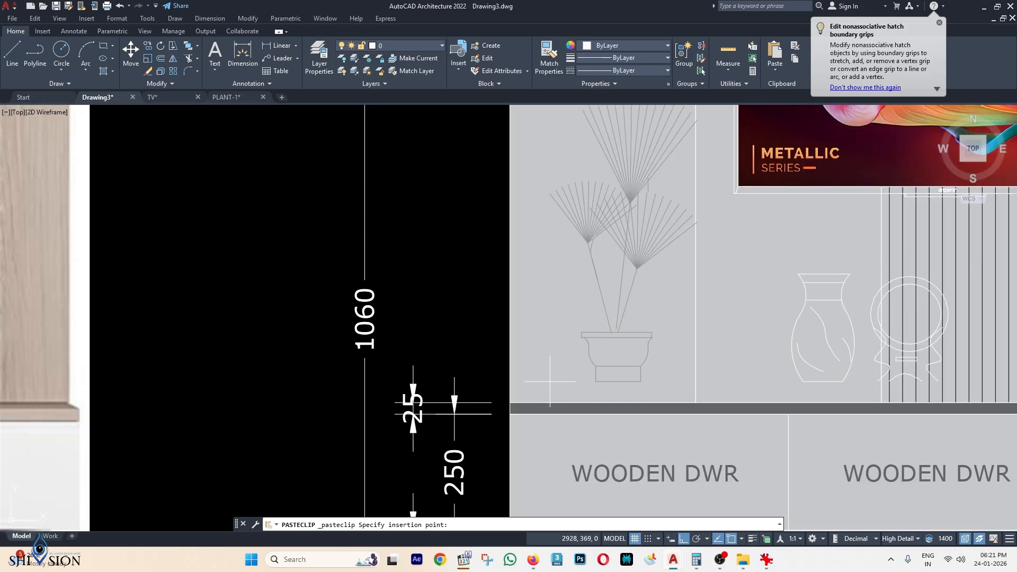
left_click(541, 401)
scroll(540, 402, "down", 2)
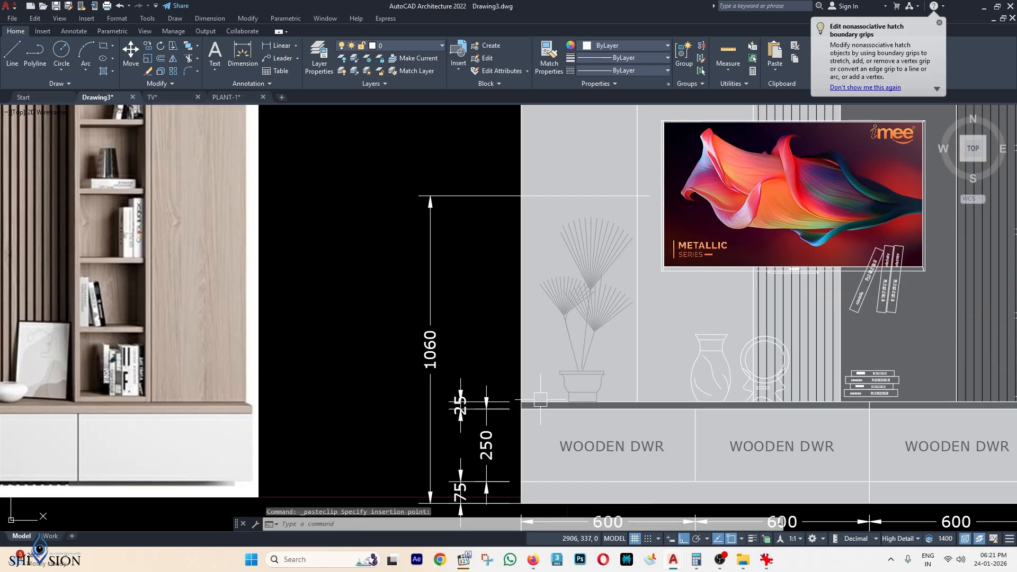
key("Escape")
scroll(825, 371, "down", 2)
middle_click_drag(825, 371, 514, 341)
Move the stacked and leaning books onto a shelf of the tall bookcase with Ortho off.
left_click(555, 350)
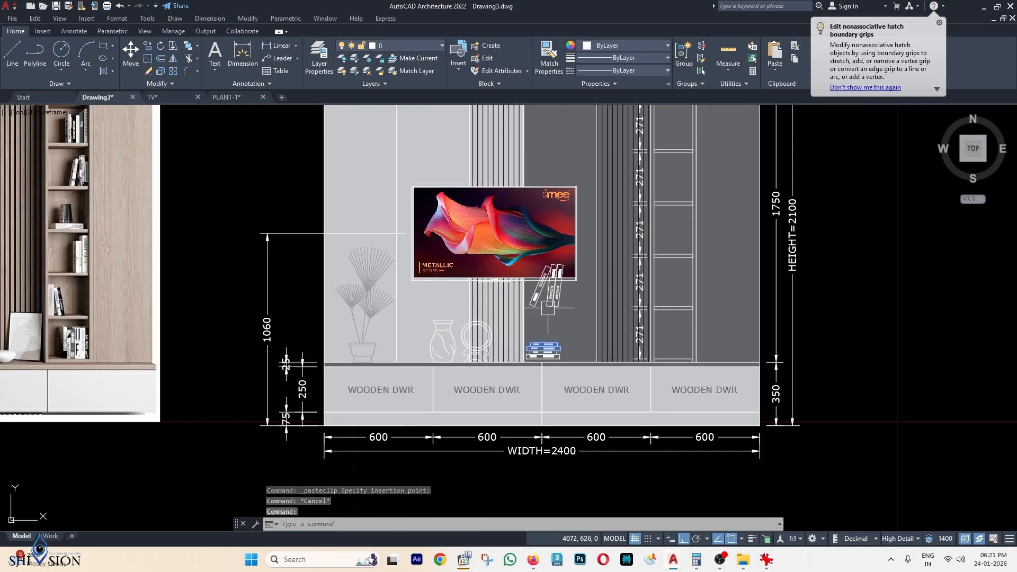
left_click(550, 306)
scroll(559, 355, "up", 4)
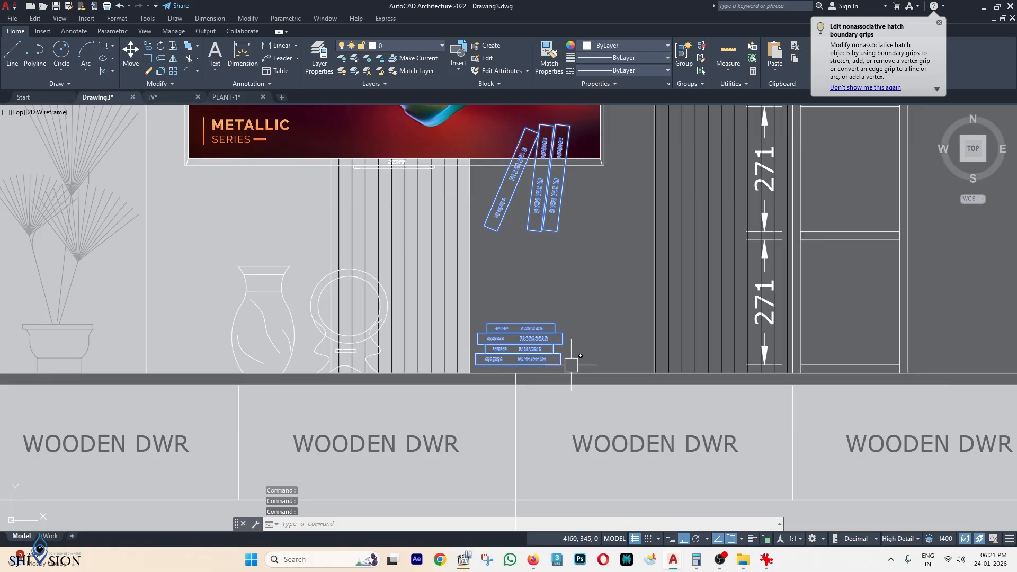
type("m")
key("space")
scroll(572, 366, "up", 2)
left_click(556, 366)
scroll(590, 363, "down", 2)
middle_click_drag(847, 357, 676, 360)
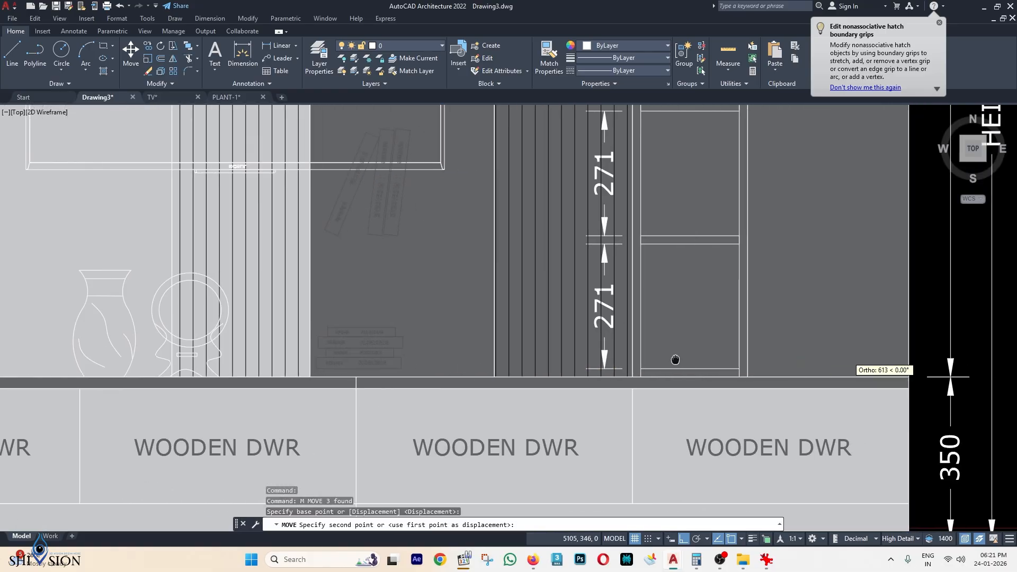
scroll(676, 359, "up", 3)
scroll(711, 363, "up", 2)
key("F8")
left_click(710, 367)
scroll(714, 368, "down", 4)
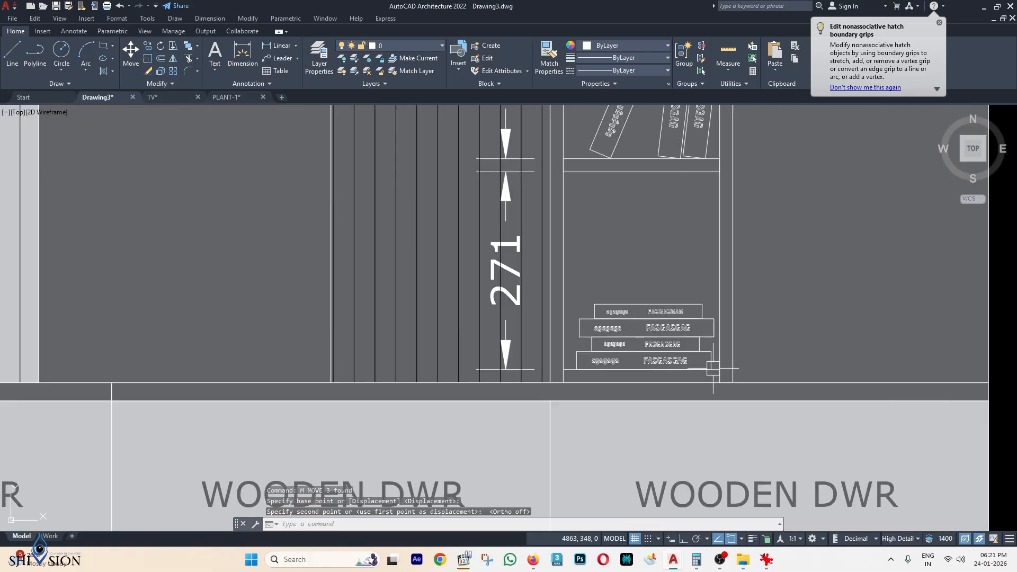
scroll(707, 289, "down", 3)
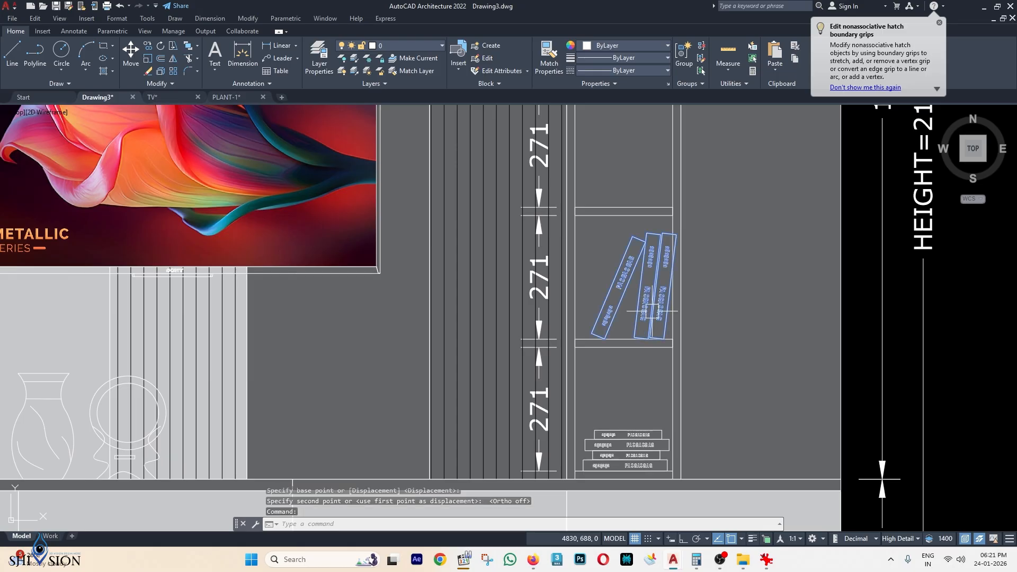
scroll(653, 312, "up", 4)
Shift the leaning books horizontally along the shelf with Ortho on.
type("m")
key("Return")
scroll(689, 214, "up", 4)
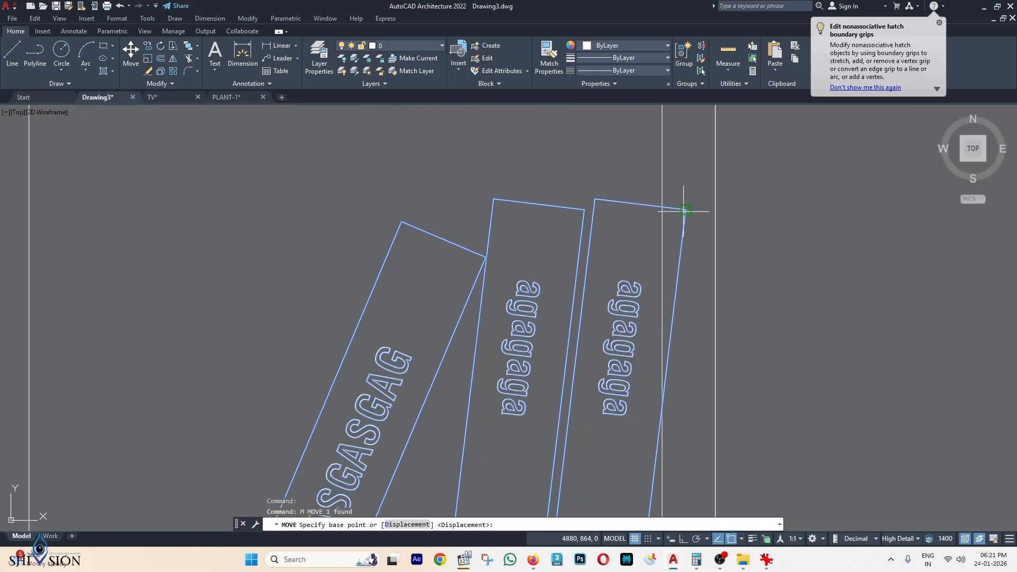
left_click(681, 210)
key("F8")
left_click(659, 211)
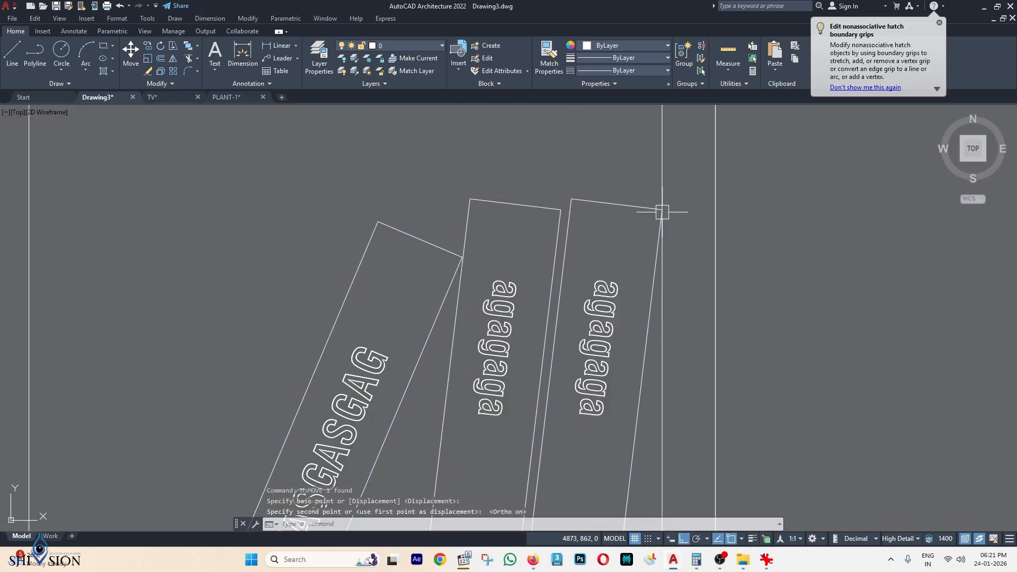
scroll(636, 265, "down", 6)
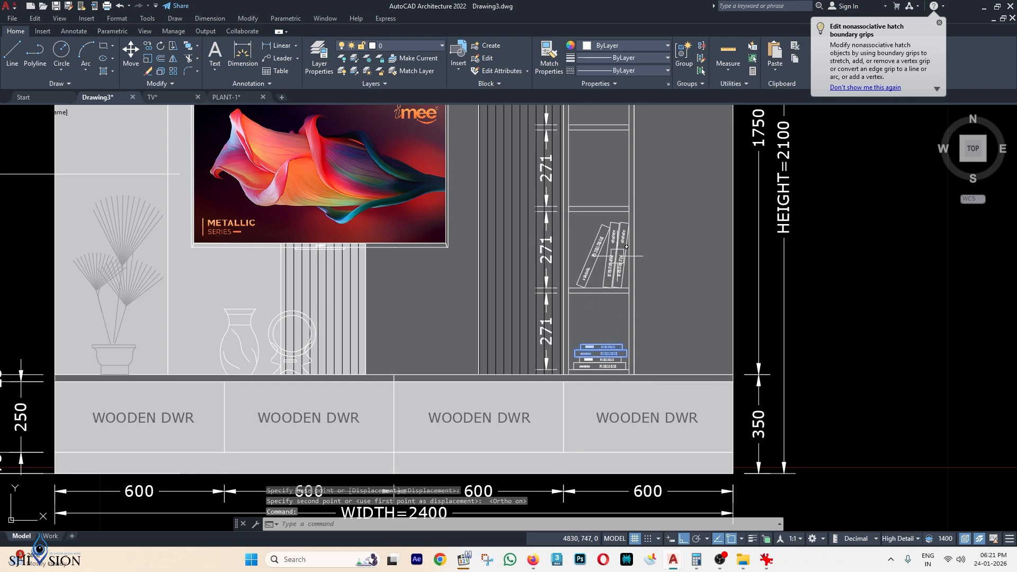
Copy the leaning and stacked books onto two higher shelves of the bookcase.
left_click(618, 256)
scroll(605, 354, "up", 2)
left_click(609, 369)
type("c")
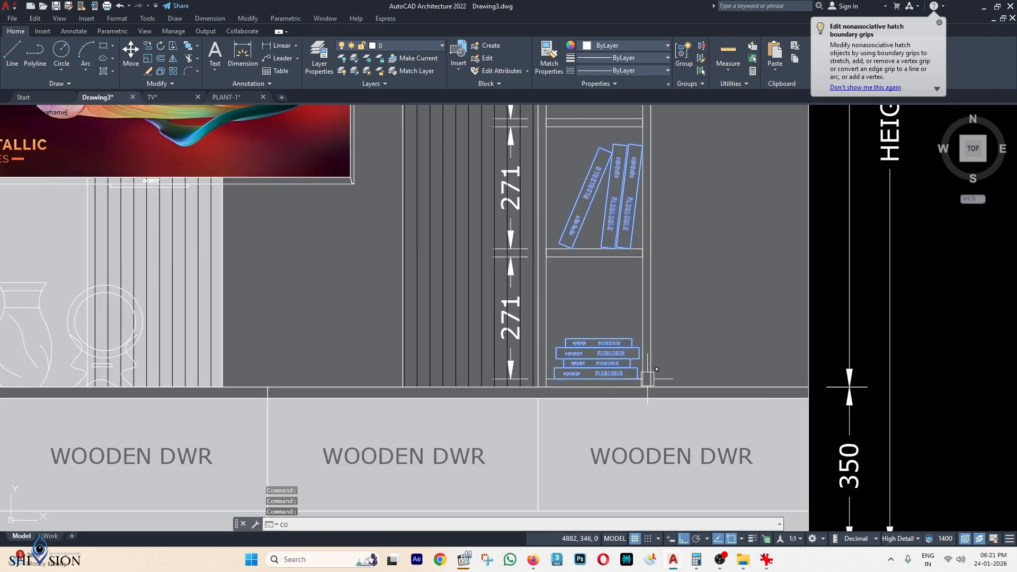
type("o")
key("Return")
scroll(647, 379, "up", 3)
left_click(643, 379)
scroll(643, 380, "down", 3)
scroll(643, 331, "up", 2)
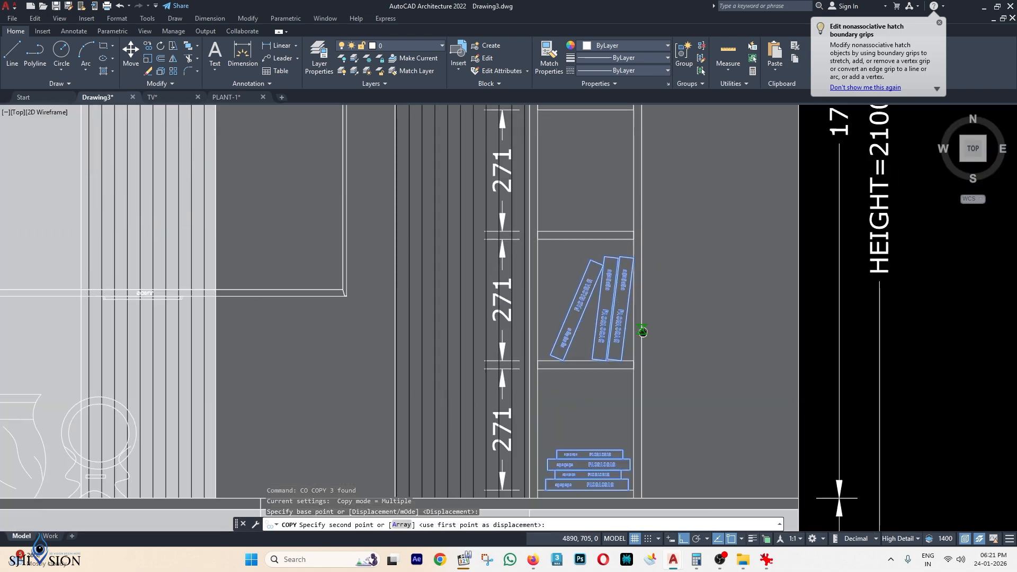
scroll(643, 332, "up", 4)
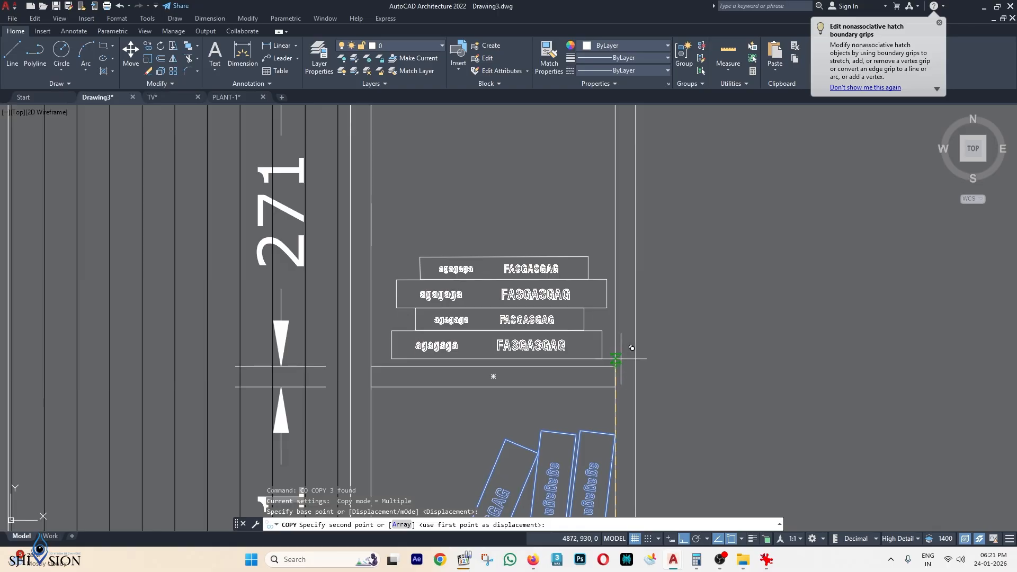
left_click(624, 341)
scroll(628, 228, "down", 6)
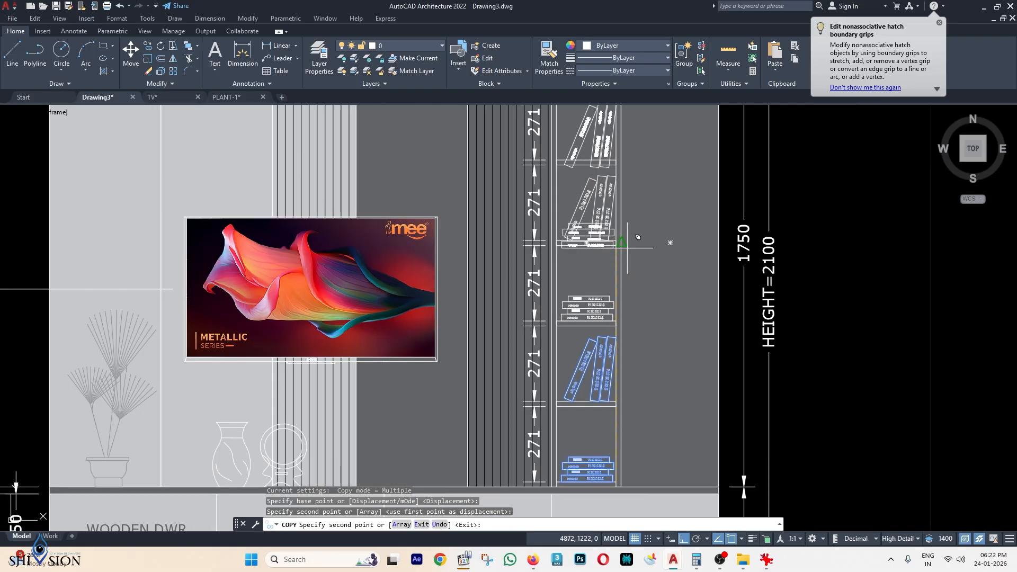
scroll(639, 237, "down", 1)
scroll(596, 291, "up", 5)
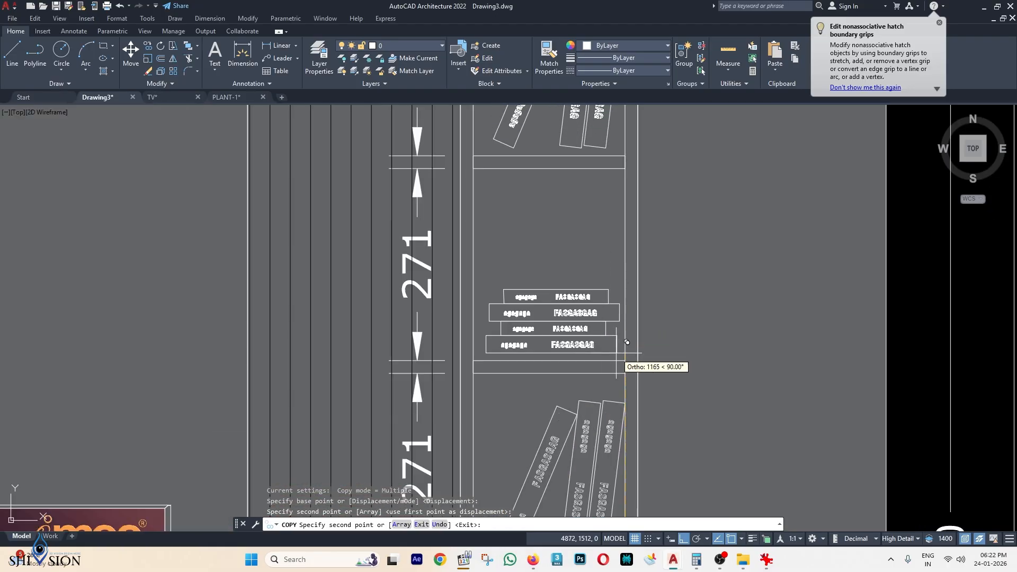
left_click(625, 360)
scroll(625, 355, "down", 4)
key("Escape")
Move the left vase-and-ring decoration 542 to the right along the drawer top.
scroll(668, 298, "down", 2)
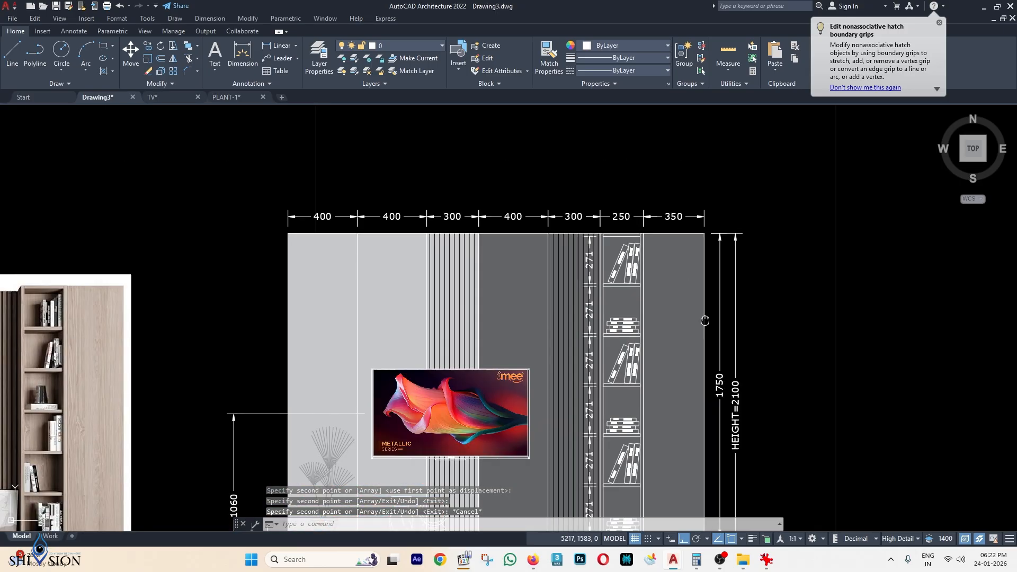
middle_click_drag(705, 320, 686, 200)
scroll(687, 243, "down", 2)
middle_click_drag(685, 348, 694, 316)
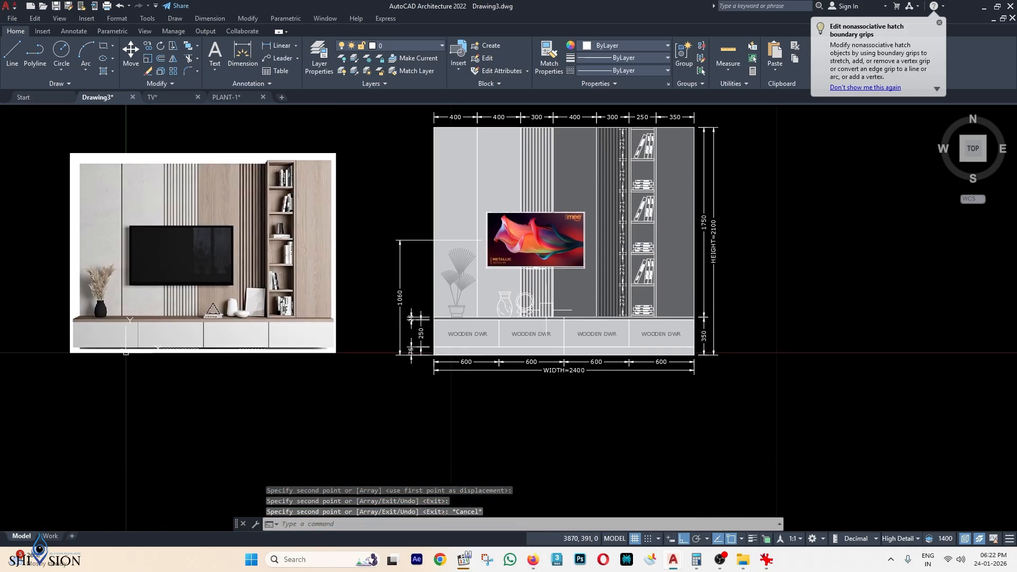
scroll(546, 311, "up", 2)
left_click(516, 317)
middle_click_drag(502, 354, 500, 305)
type("m")
key("space")
left_click(489, 401)
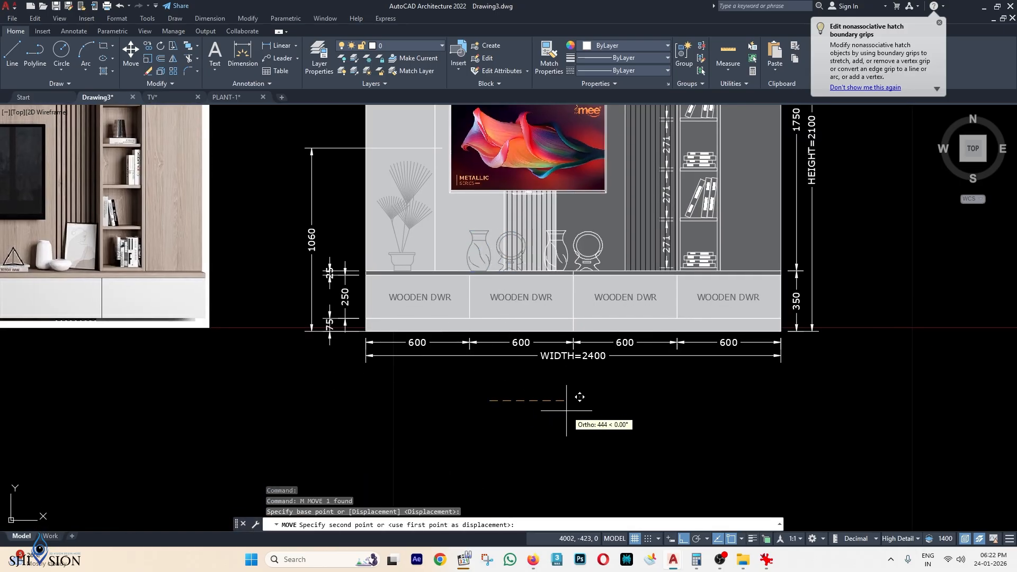
left_click(583, 414)
scroll(610, 408, "down", 4)
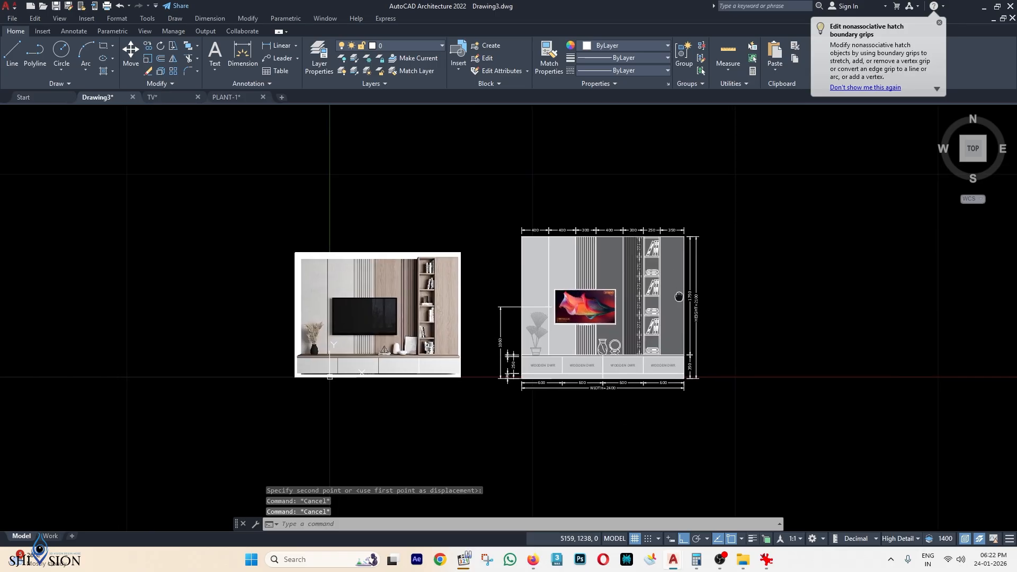
scroll(592, 364, "up", 2)
key("Escape")
key("Escape")
Nudge the vase-and-ring decoration a little further right, beside the bookcase.
left_click(592, 356)
type("m")
key("space")
left_click(587, 464)
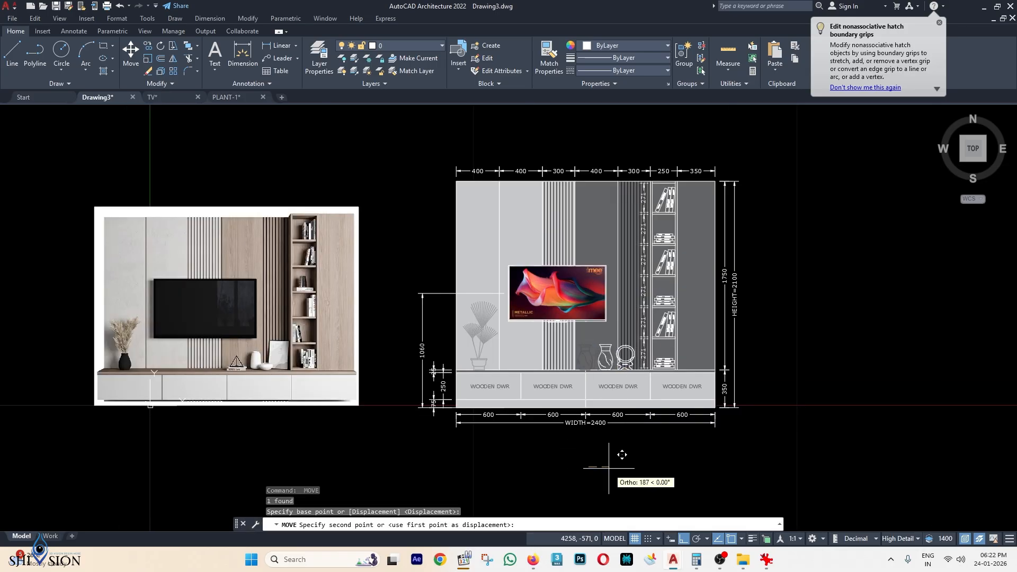
left_click(610, 469)
key("Escape")
middle_click_drag(640, 367, 643, 354)
middle_click_drag(654, 289, 657, 364)
key("Escape")
key("Escape")
middle_click_drag(718, 358, 668, 366)
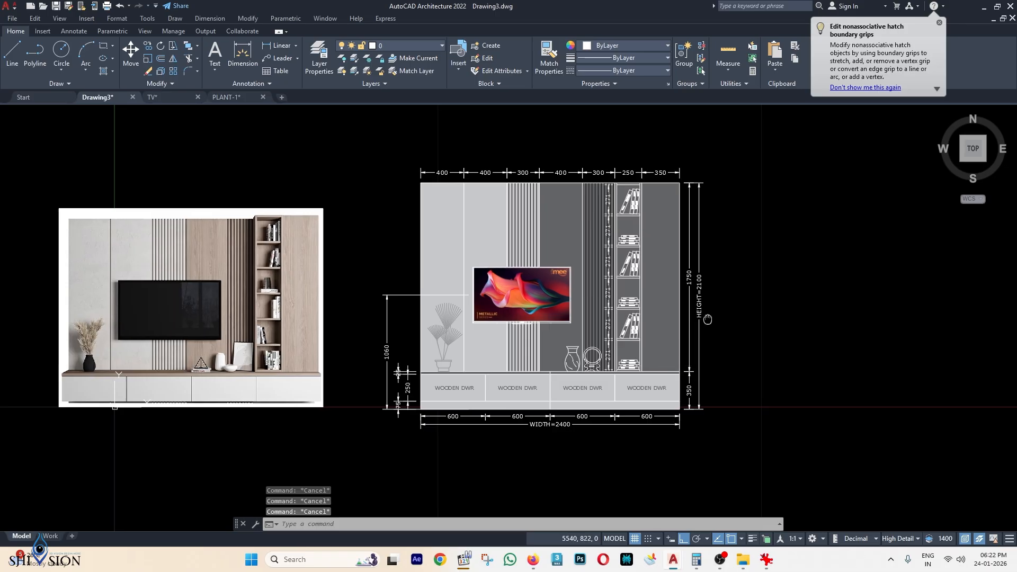
mouse_move(699, 333)
middle_mouse_down()
mouse_move(653, 308)
mouse_move(642, 312)
mouse_move(633, 358)
middle_mouse_up()
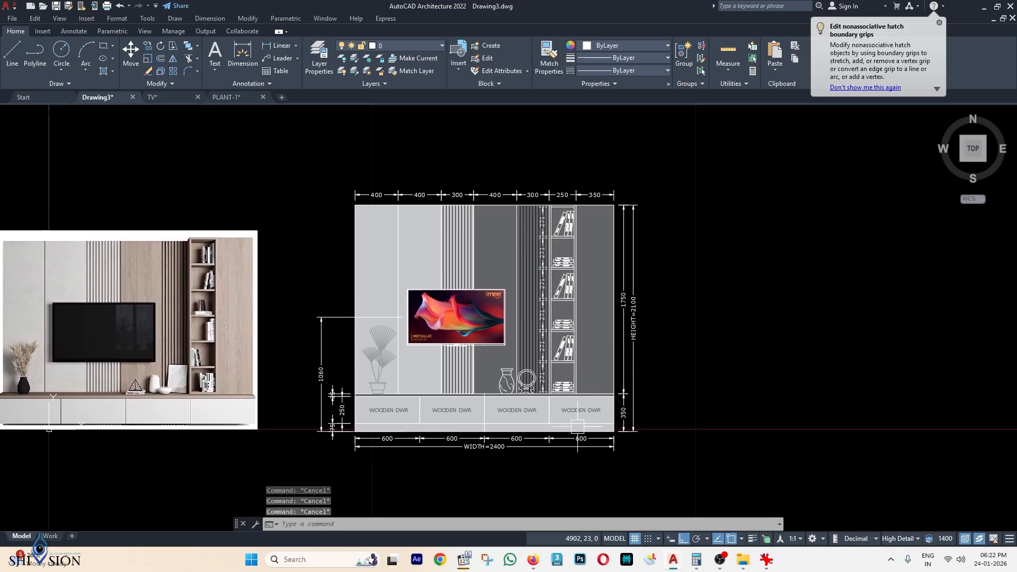
middle_click_drag(578, 426, 578, 420)
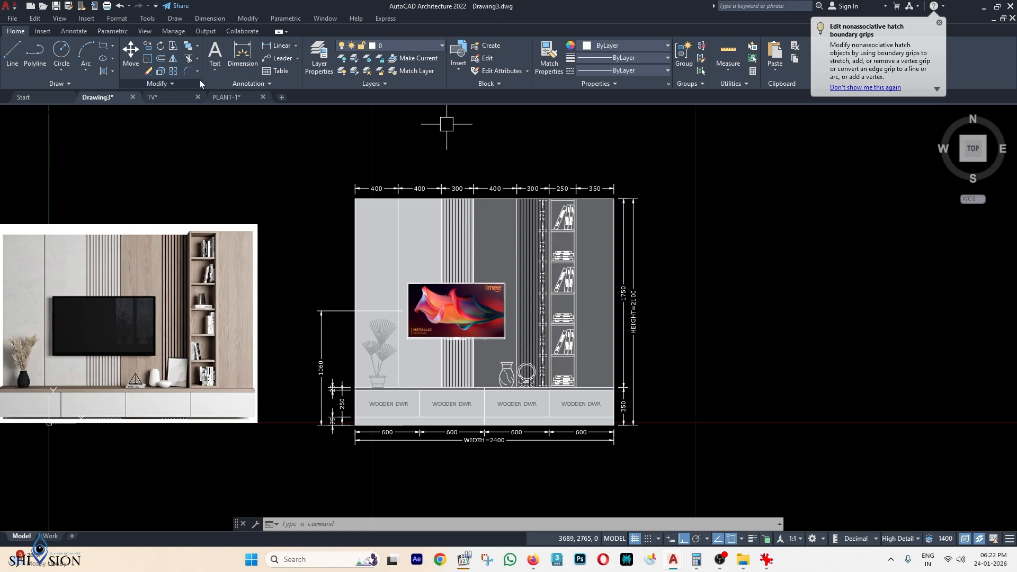
Add a multileader from the dark grey panel reading DARK GREY LAMINATE.
key("Escape")
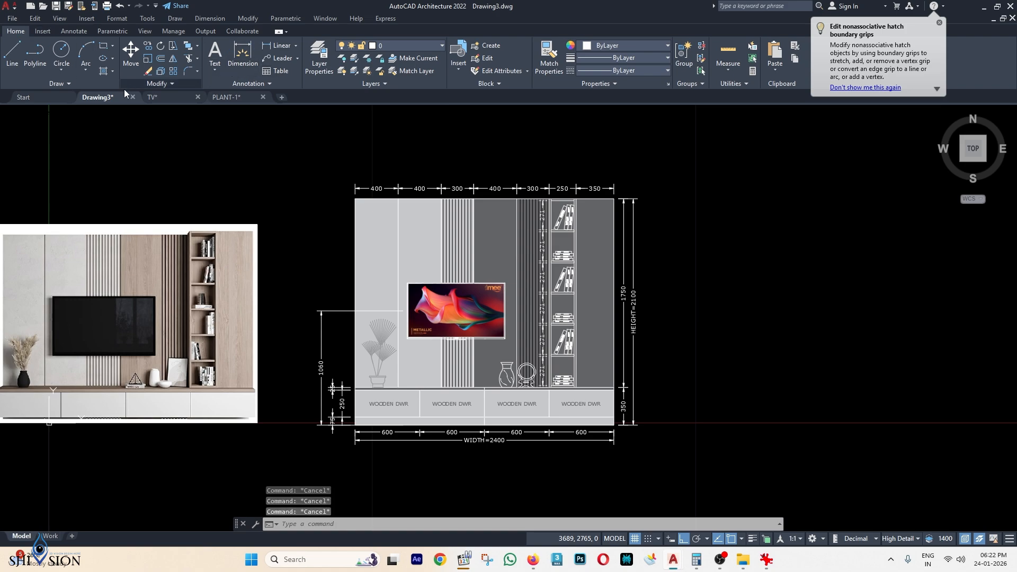
left_click(300, 58)
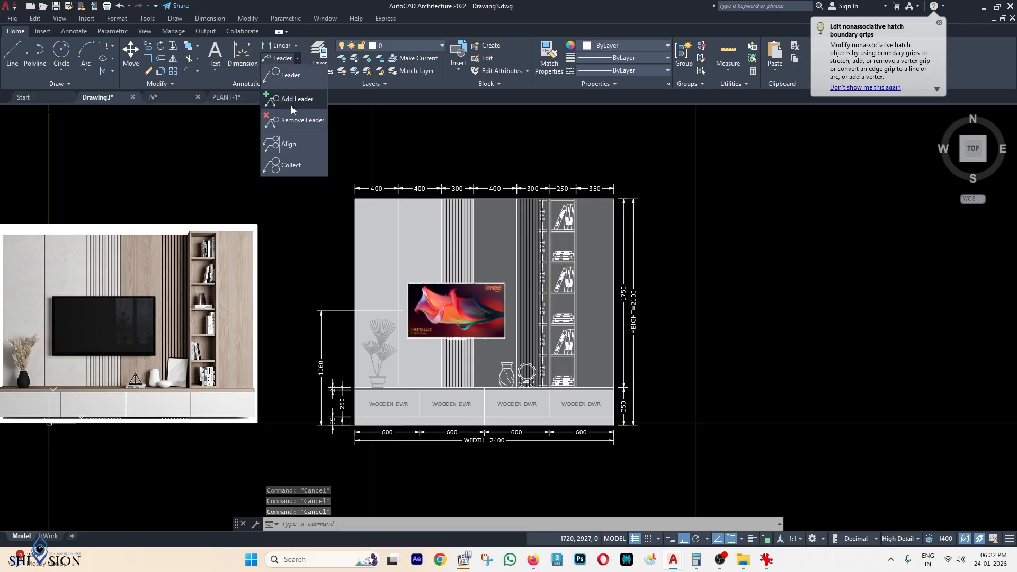
left_click(296, 79)
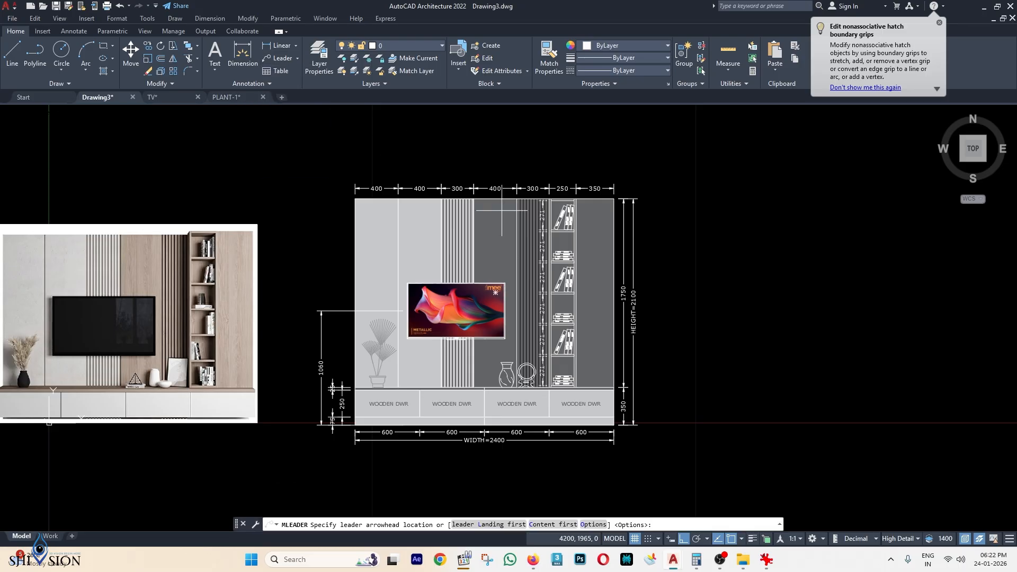
scroll(586, 249, "up", 4)
scroll(586, 250, "down", 3)
scroll(583, 252, "up", 1)
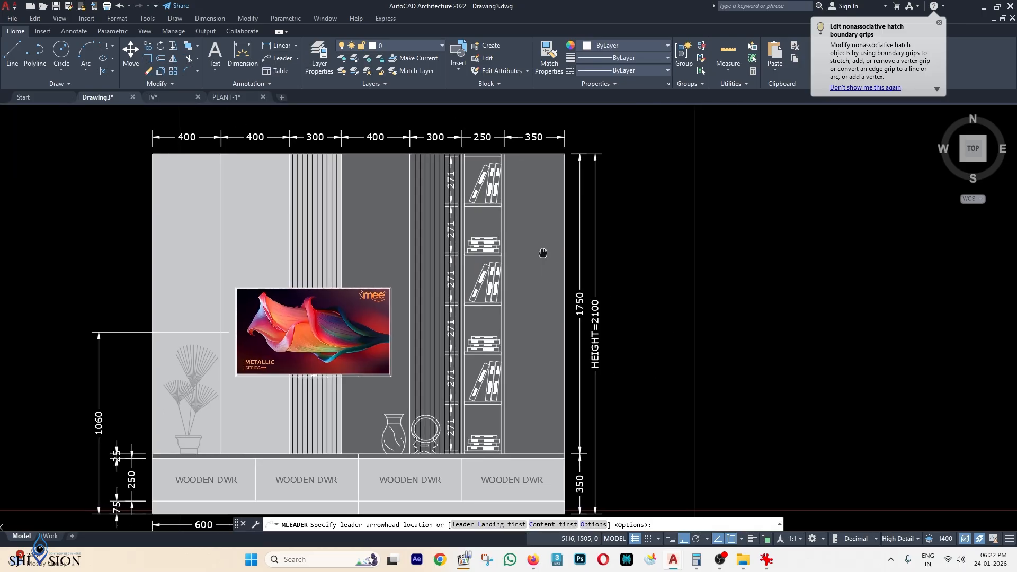
left_click(523, 196)
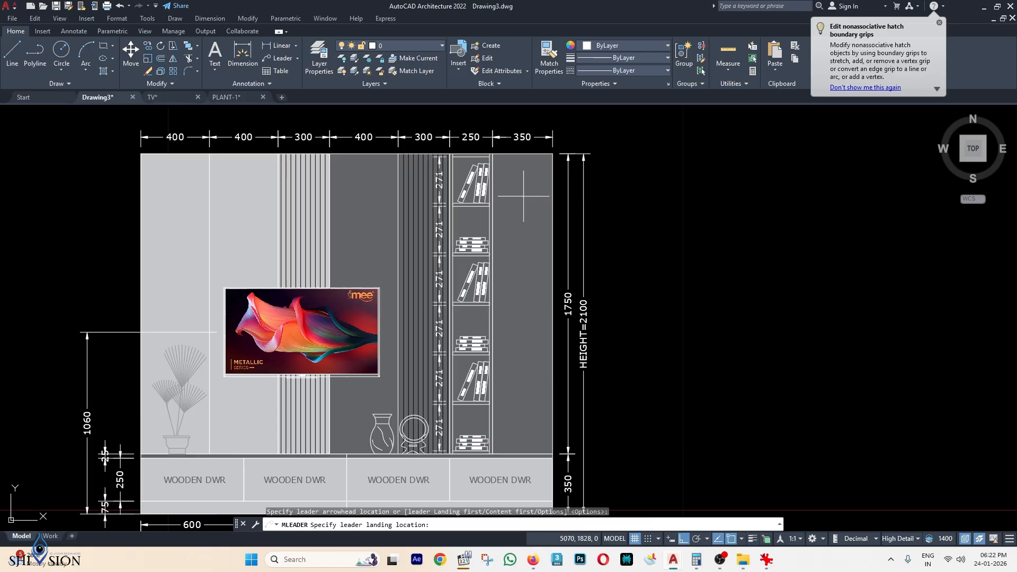
scroll(610, 204, "up", 2)
left_click(612, 204)
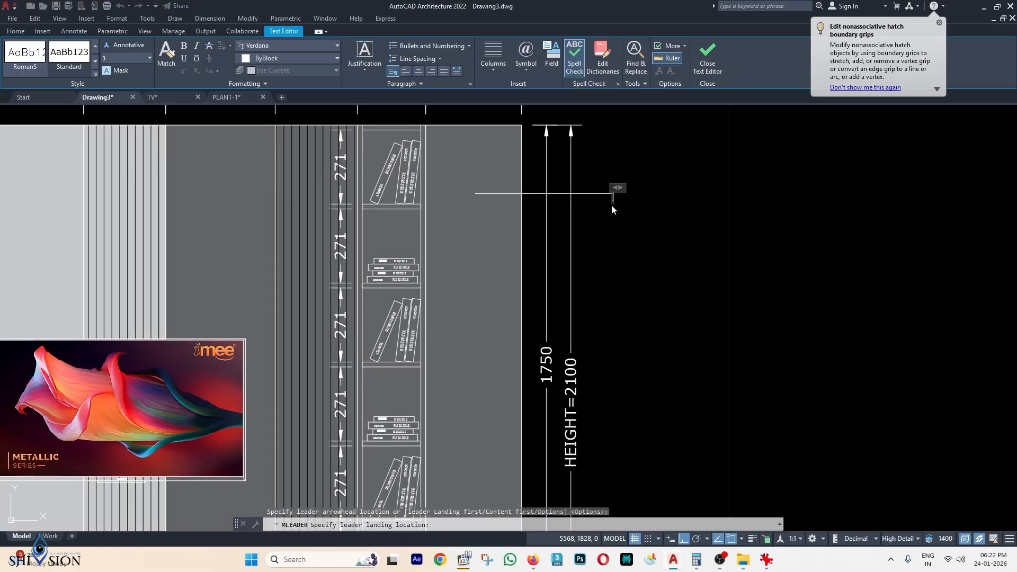
type("DARK GREY")
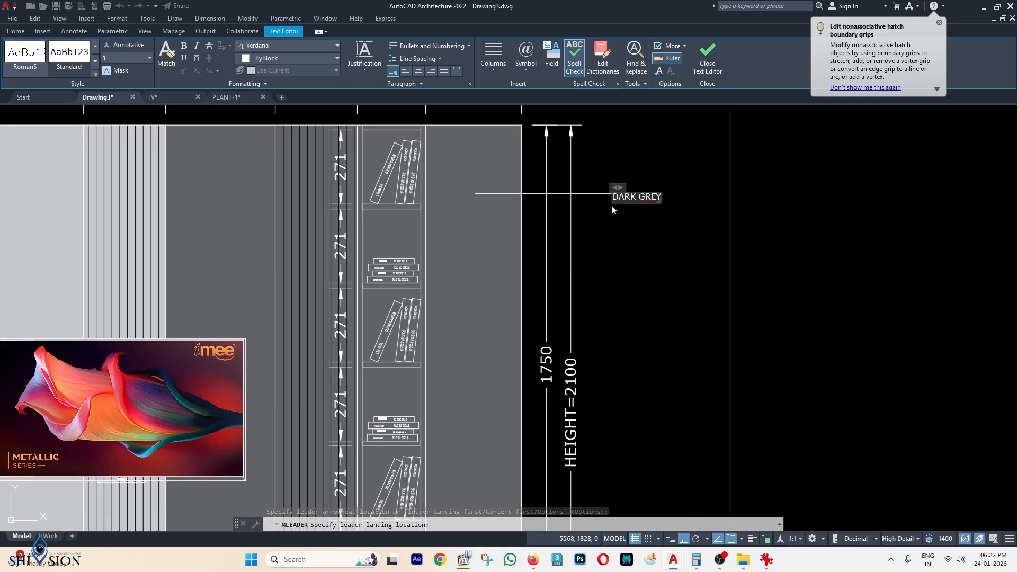
type(" LAMINATE")
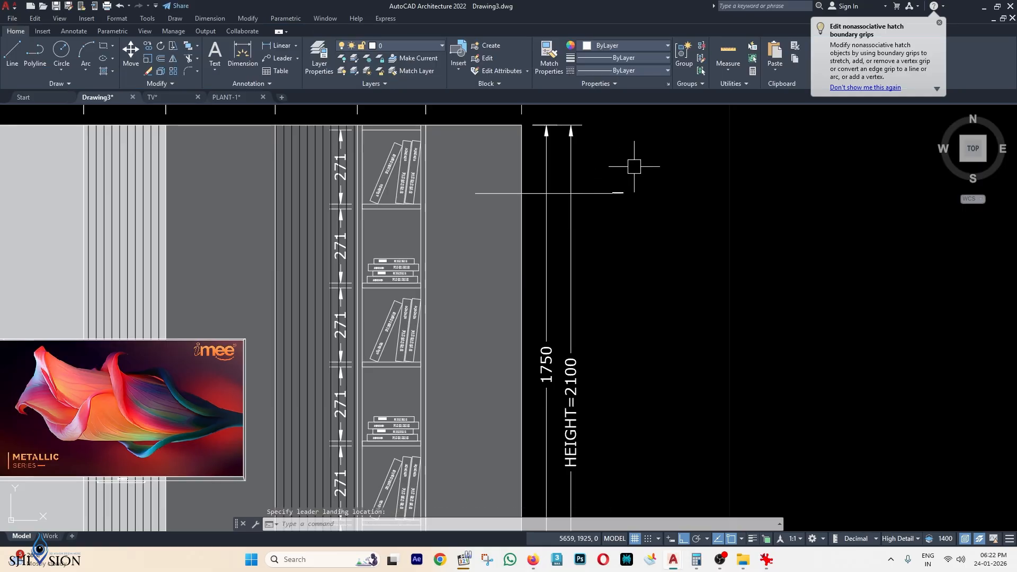
scroll(633, 164, "up", 2)
left_click(580, 205)
Make the DARK GREY LAMINATE leader non-annotative with an overall scale of 15.
right_click(604, 208)
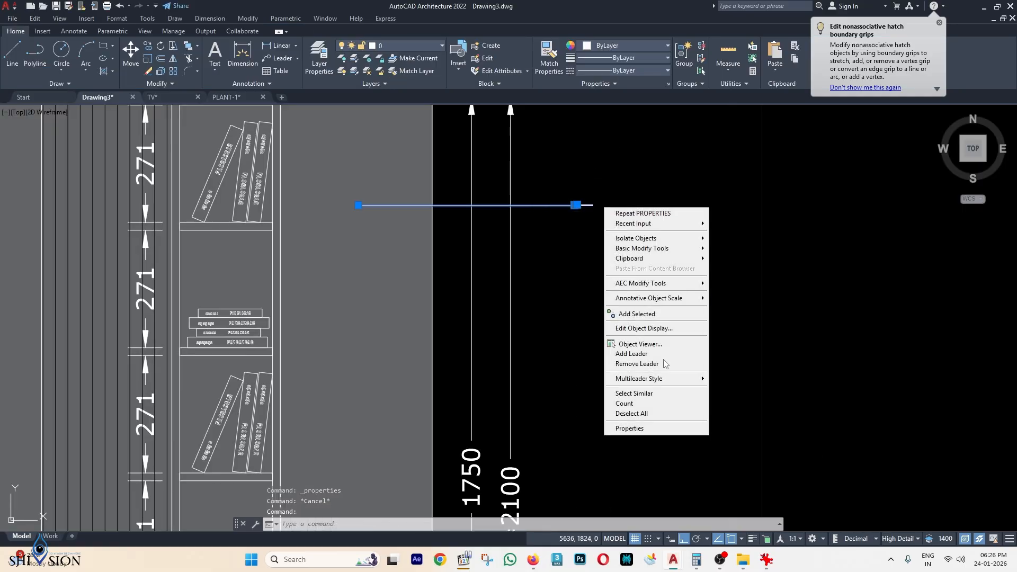
left_click(642, 427)
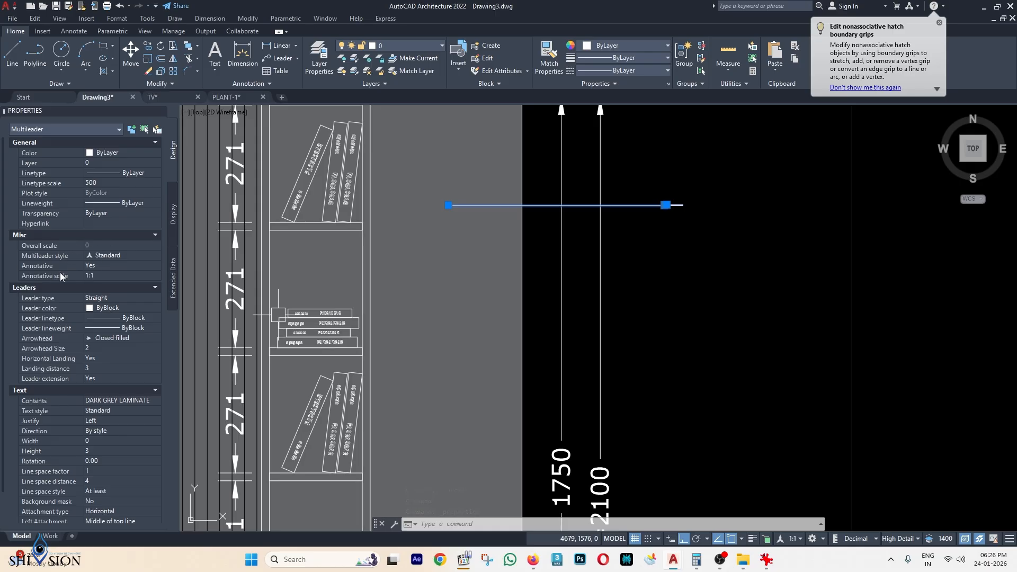
left_click(93, 244)
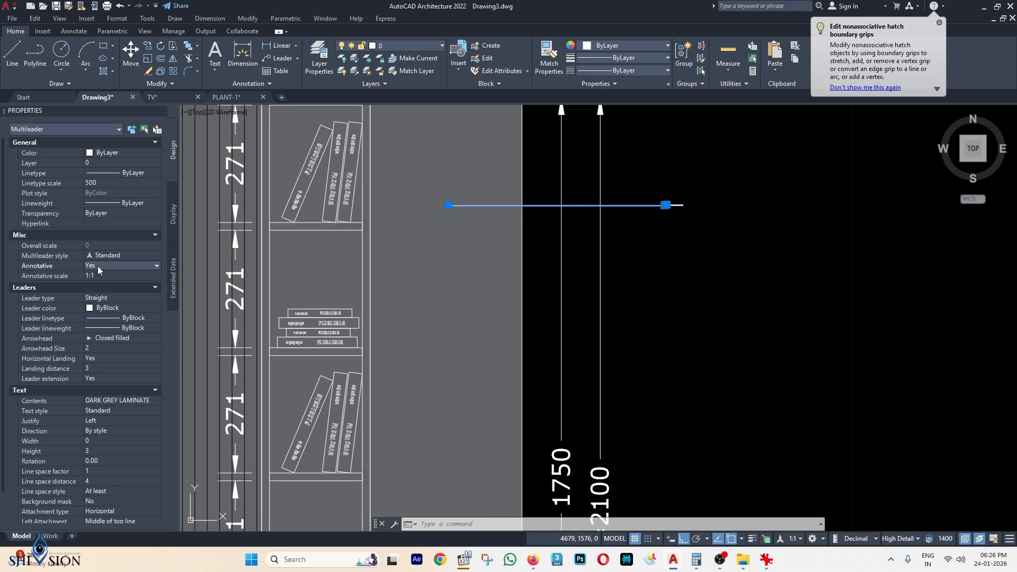
left_click(97, 266)
left_click(94, 283)
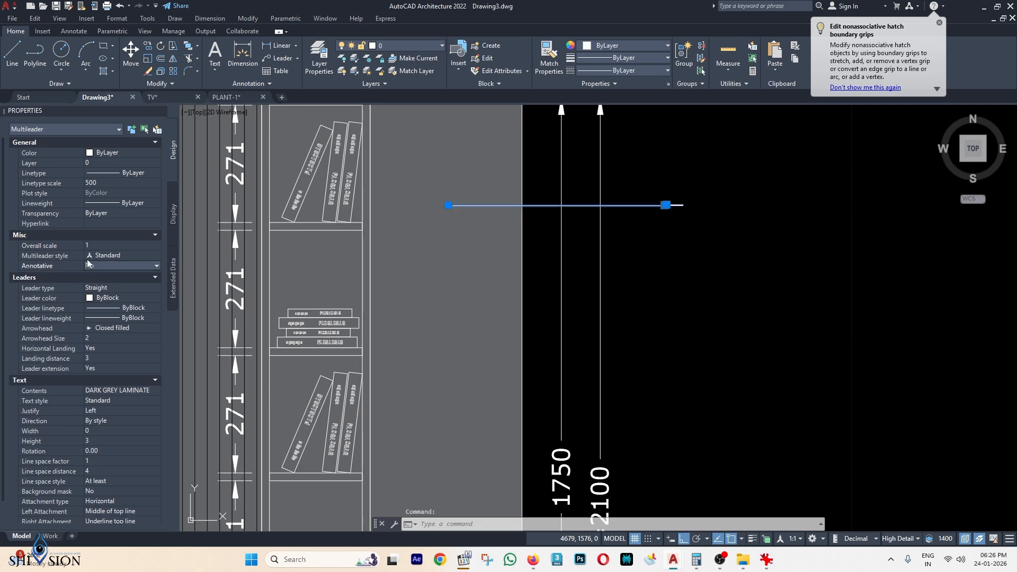
left_click(97, 245)
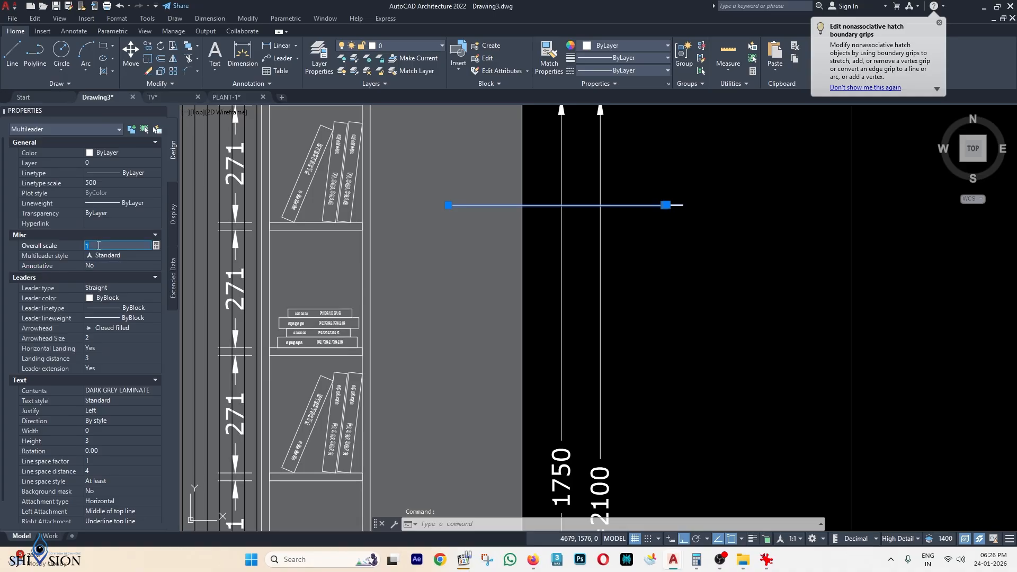
type("15")
key("Return")
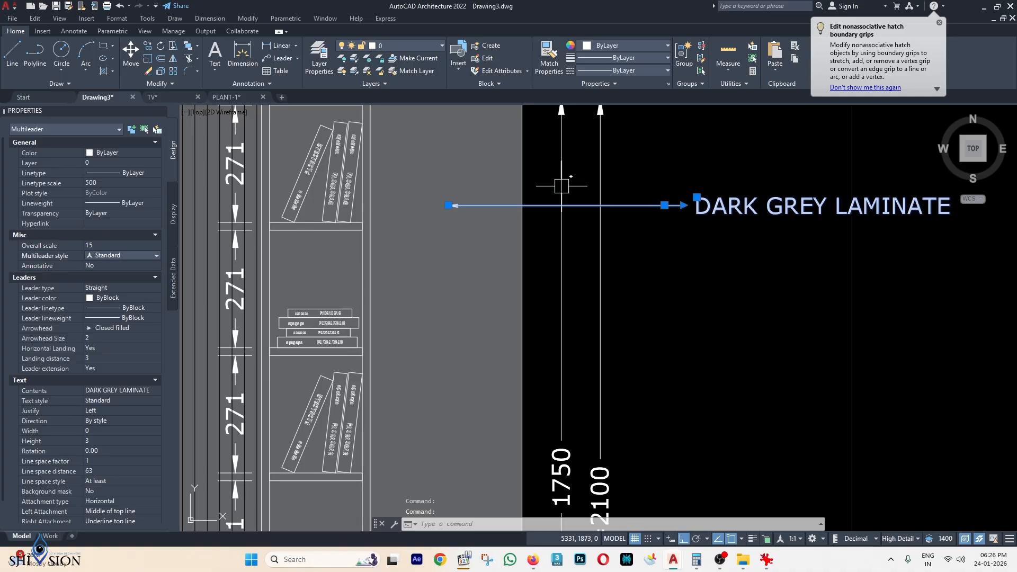
Set the leader's arrowhead size to 5, settling back on 5 after trying 7.
scroll(482, 210, "up", 5)
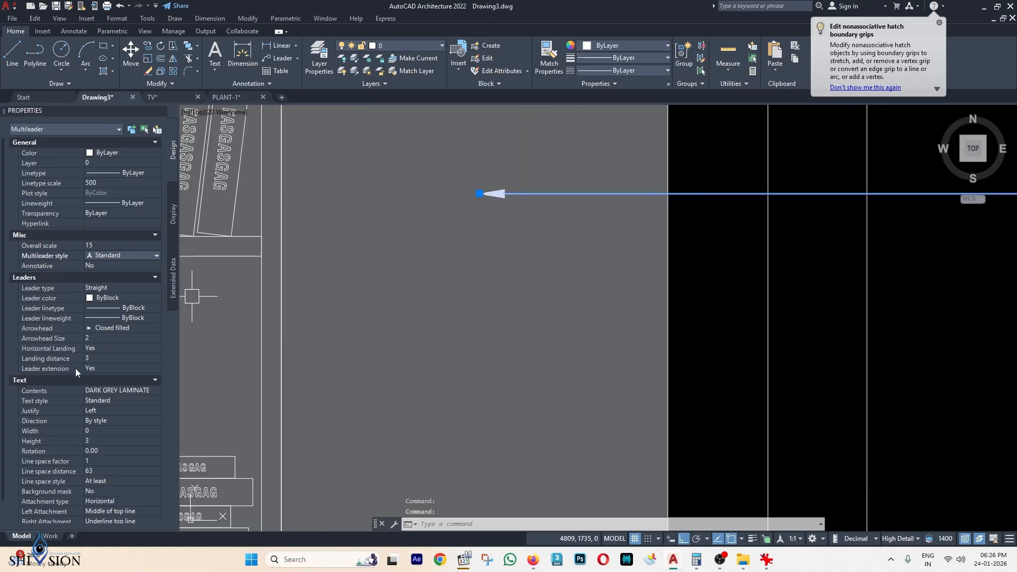
left_click(101, 338)
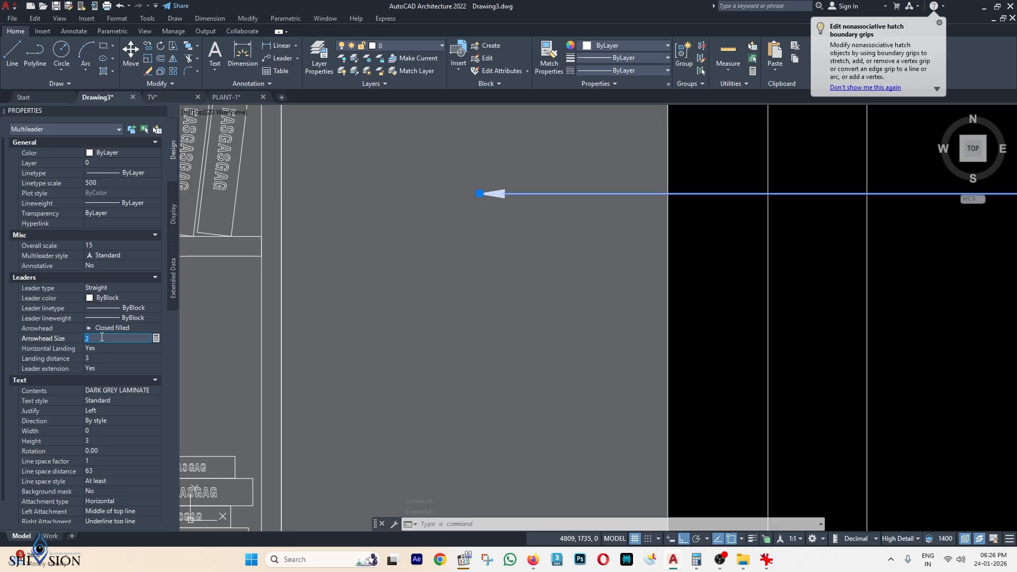
type("5")
key("Return")
left_click(107, 338)
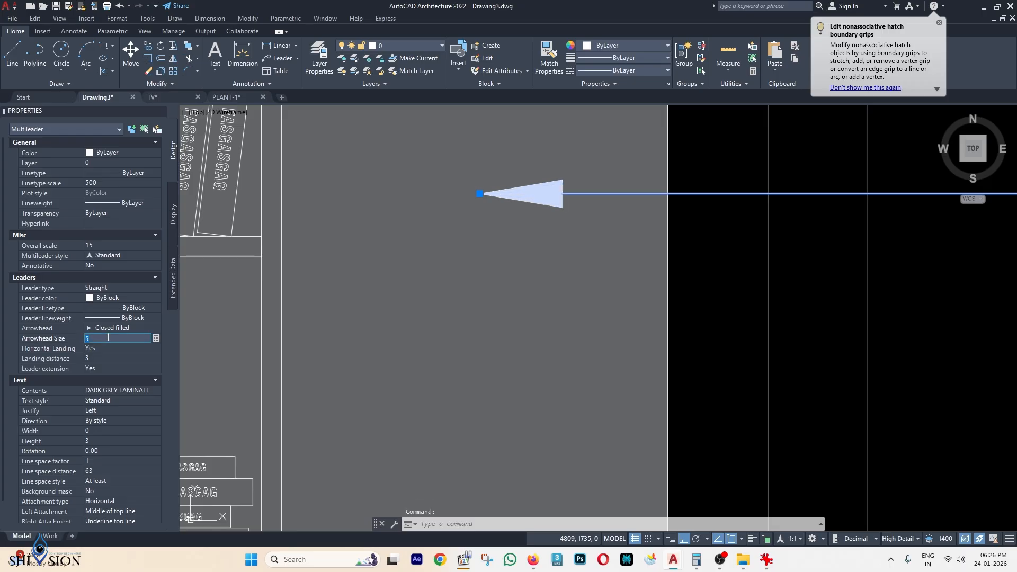
type("7")
key("Return")
scroll(636, 324, "down", 2)
key("Escape")
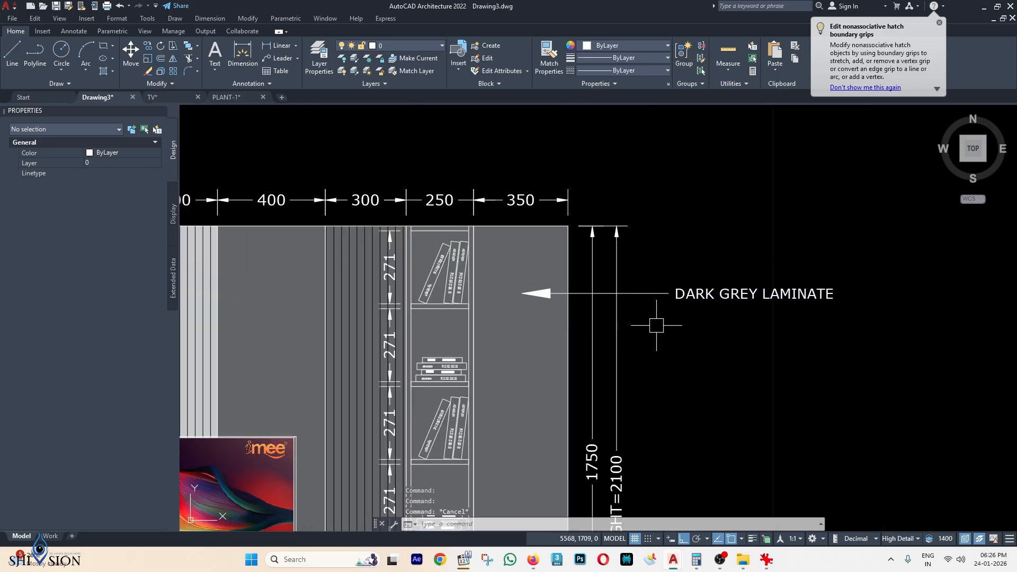
scroll(650, 265, "down", 2)
left_click(620, 250)
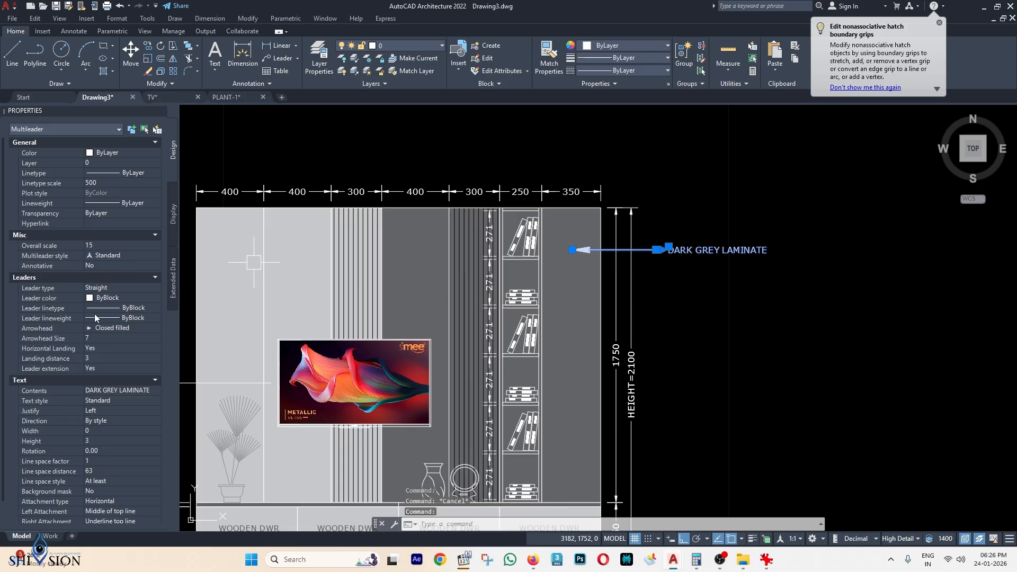
left_click(102, 337)
type("5")
key("Tab")
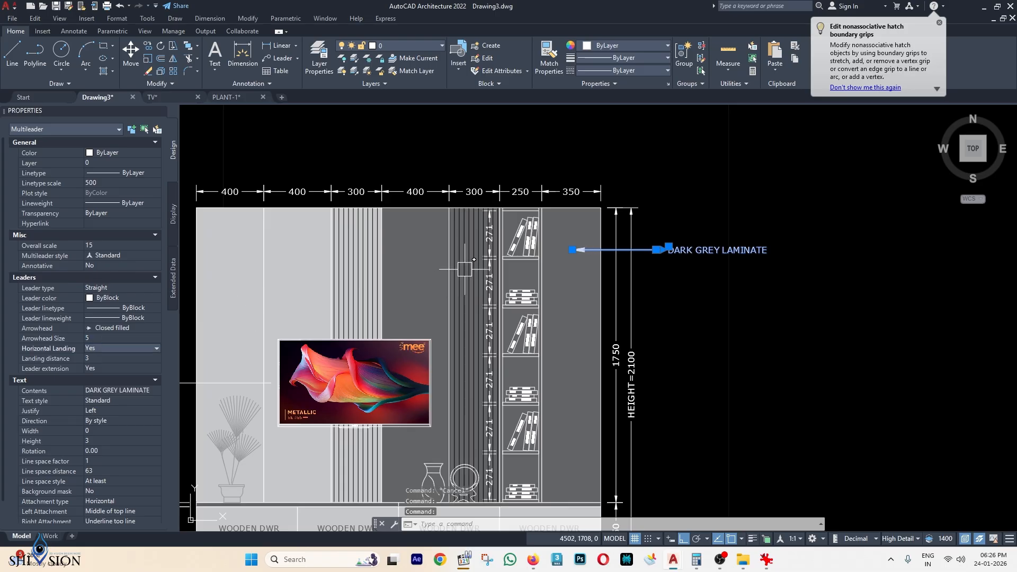
Move the label's landing grip to shorten the leader, then reselect the label.
scroll(599, 259, "up", 3)
scroll(728, 224, "up", 2)
left_click(756, 234)
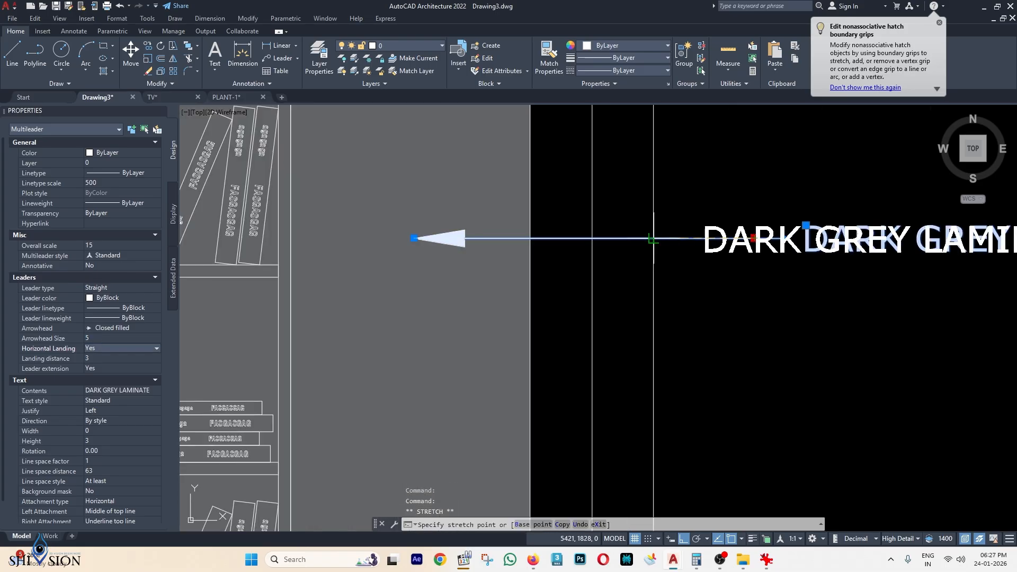
scroll(615, 242, "up", 2)
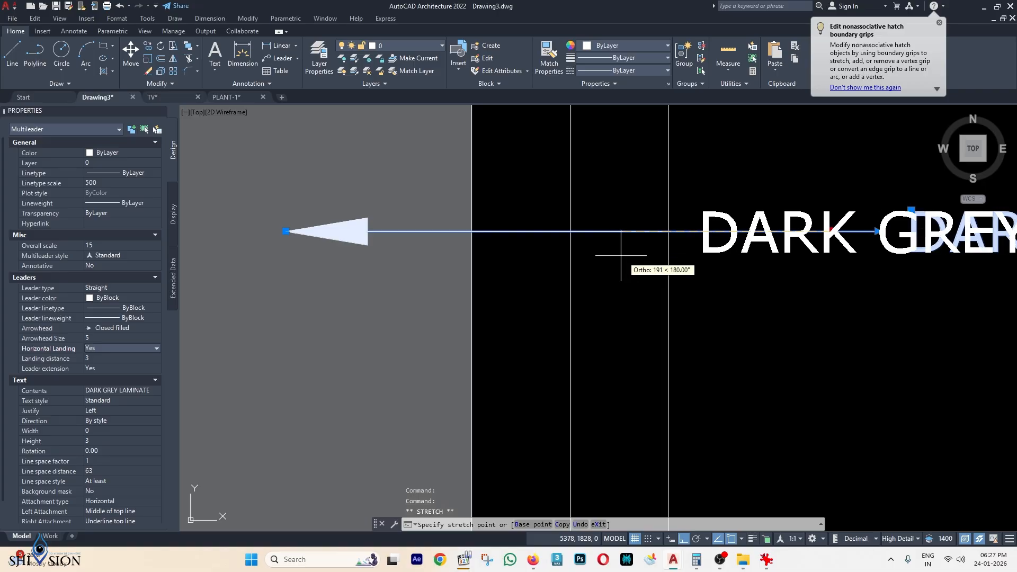
left_click(615, 265)
scroll(728, 271, "down", 2)
scroll(731, 274, "down", 2)
key("Escape")
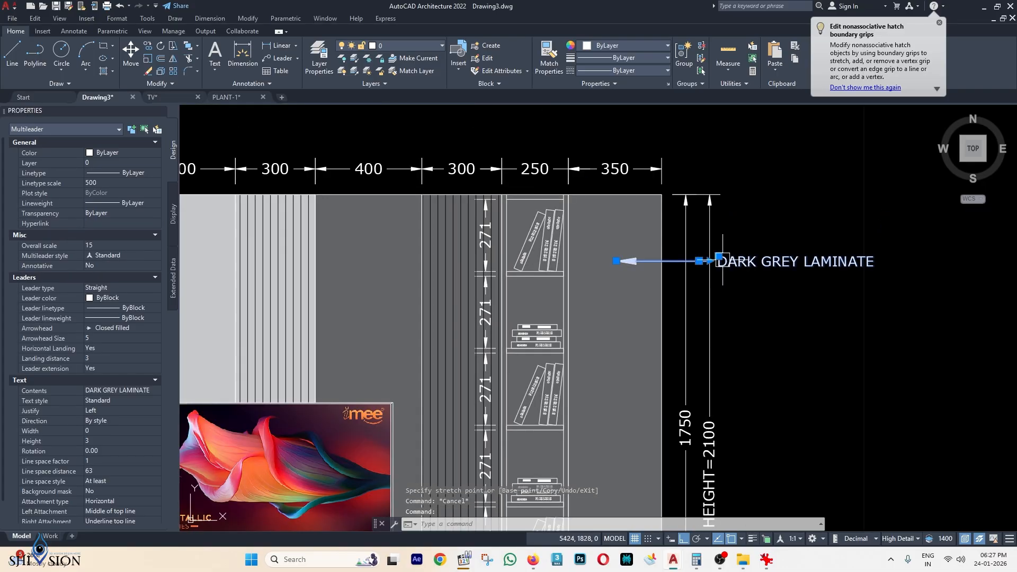
scroll(707, 260, "up", 6)
left_click(692, 243)
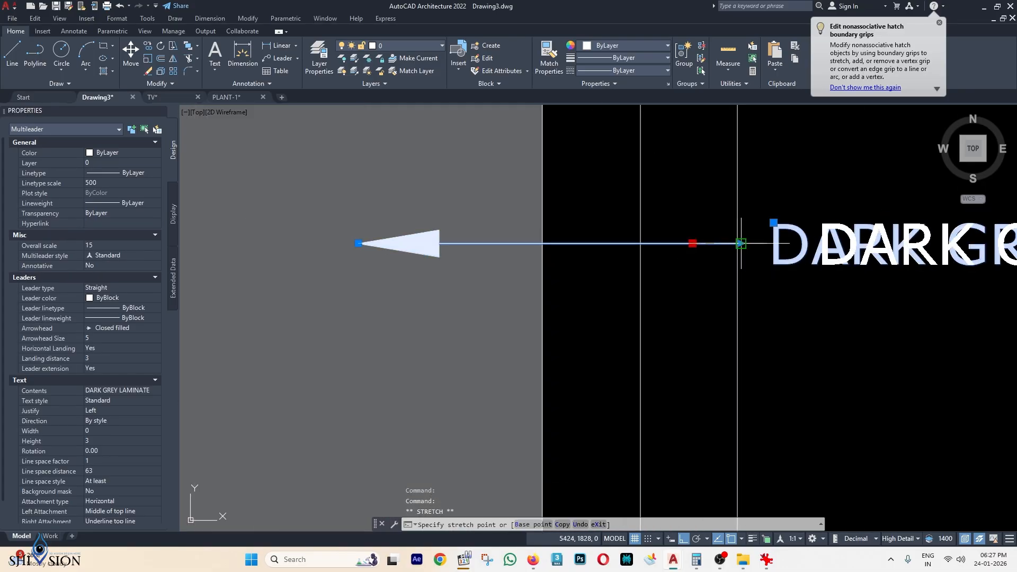
scroll(740, 241, "up", 2)
key("Escape")
key("Escape")
scroll(769, 255, "down", 6)
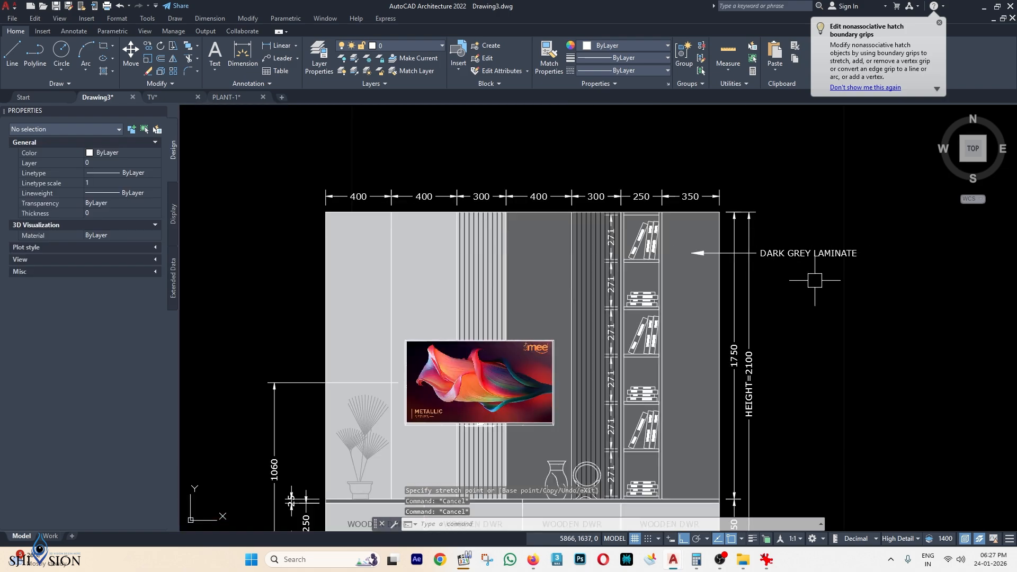
scroll(815, 281, "down", 2)
scroll(726, 212, "up", 2)
left_click(736, 197)
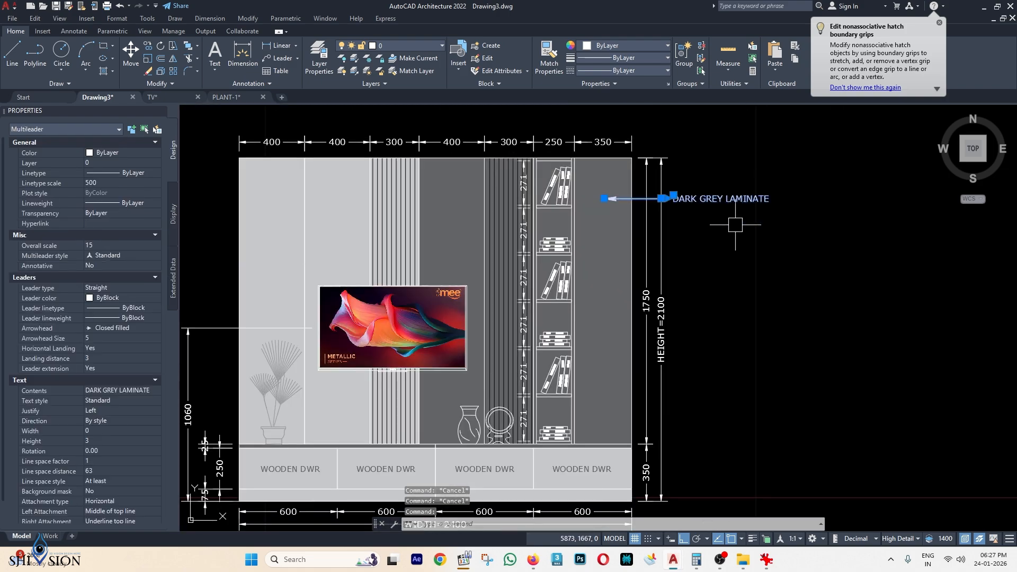
Copy the leader down beside the drawer unit and relabel it LIGHT GREY LAMINATE.
type("co")
key("Return")
left_click(740, 239)
middle_click_drag(717, 384, 716, 286)
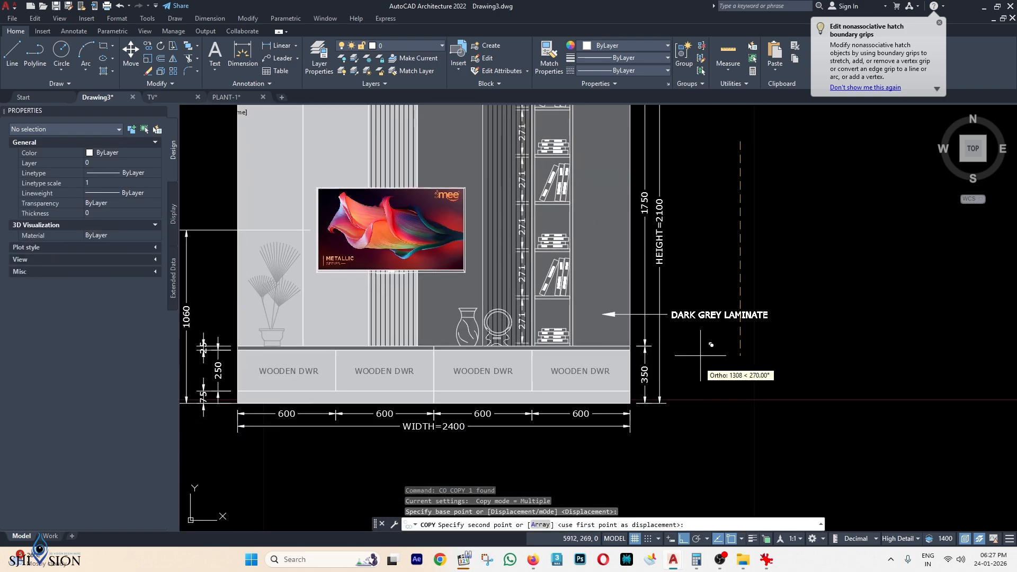
left_click(727, 387)
key("Escape")
double_click(695, 357)
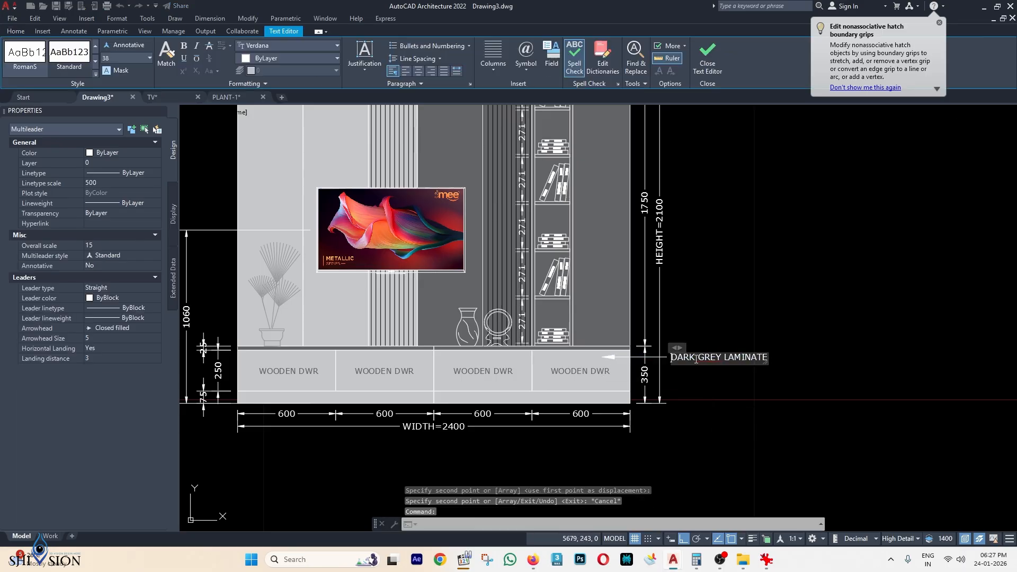
type("LIGHT")
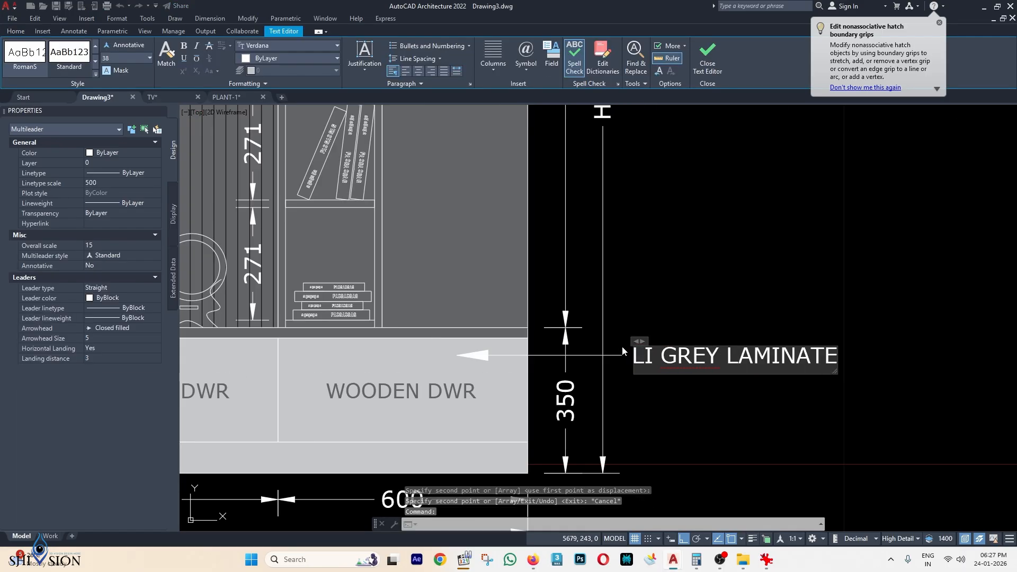
left_click(769, 297)
Copy that label 350 lower to the skirting and change its text to 75MM SKIRTING.
scroll(769, 298, "down", 2)
left_click(741, 339)
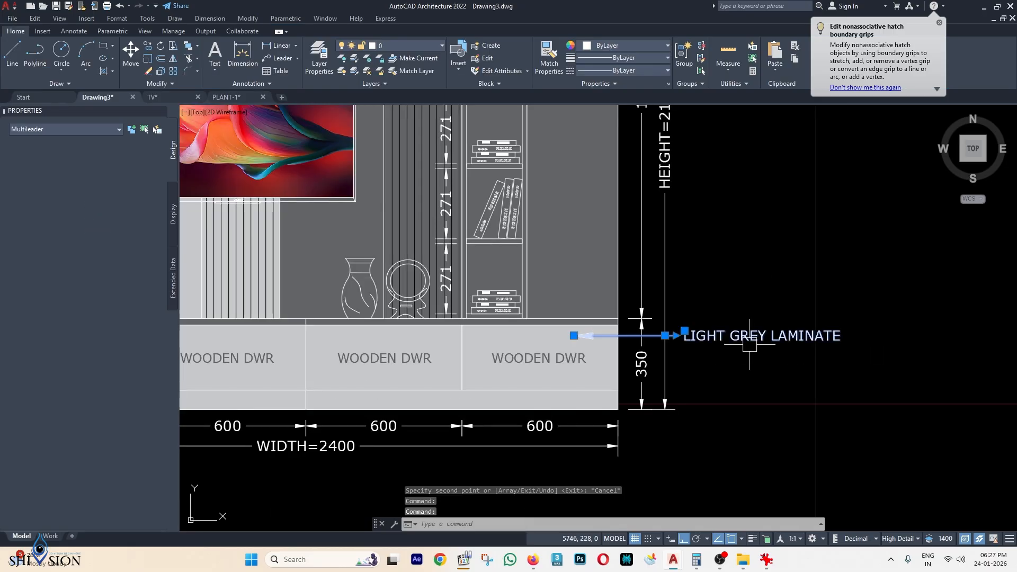
type("c")
key("Return")
left_click(907, 281)
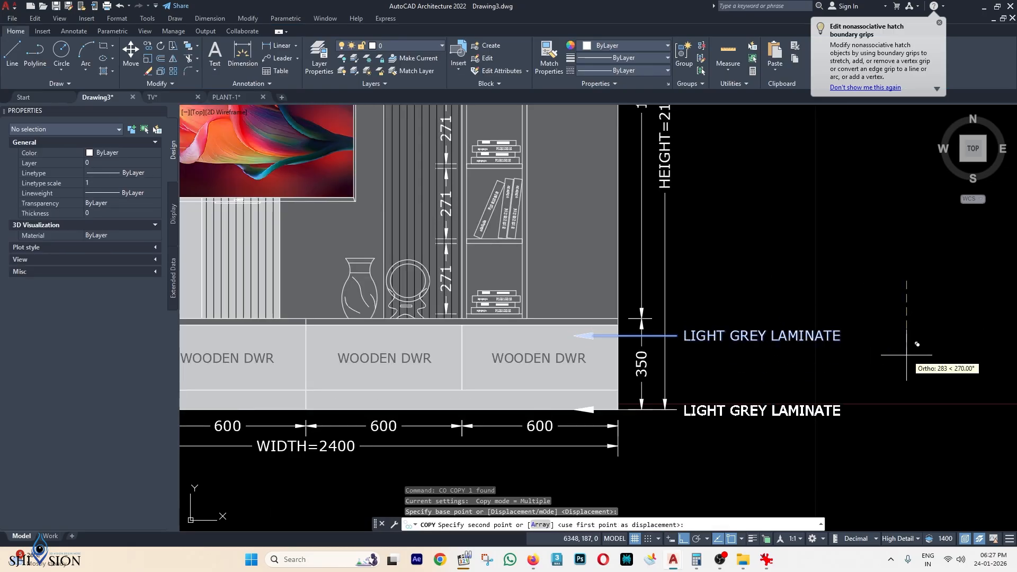
left_click(908, 343)
key("Return")
double_click(779, 399)
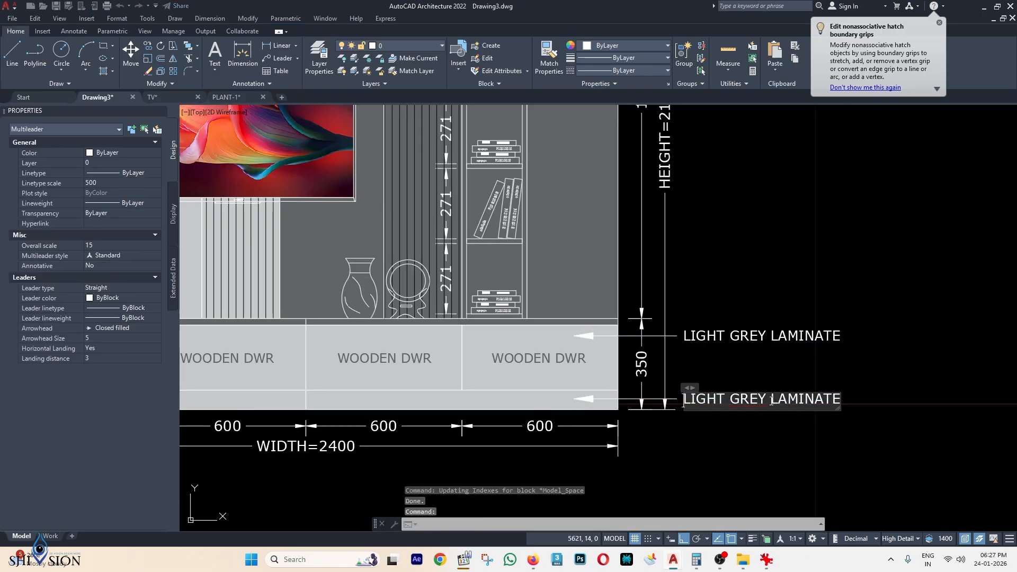
type("75MM")
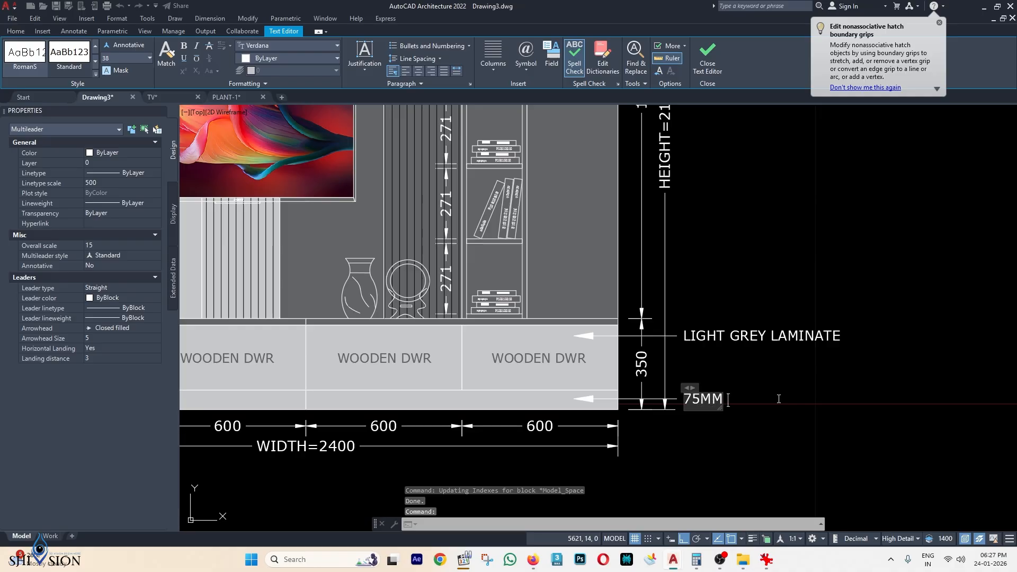
type(" SKIRTING")
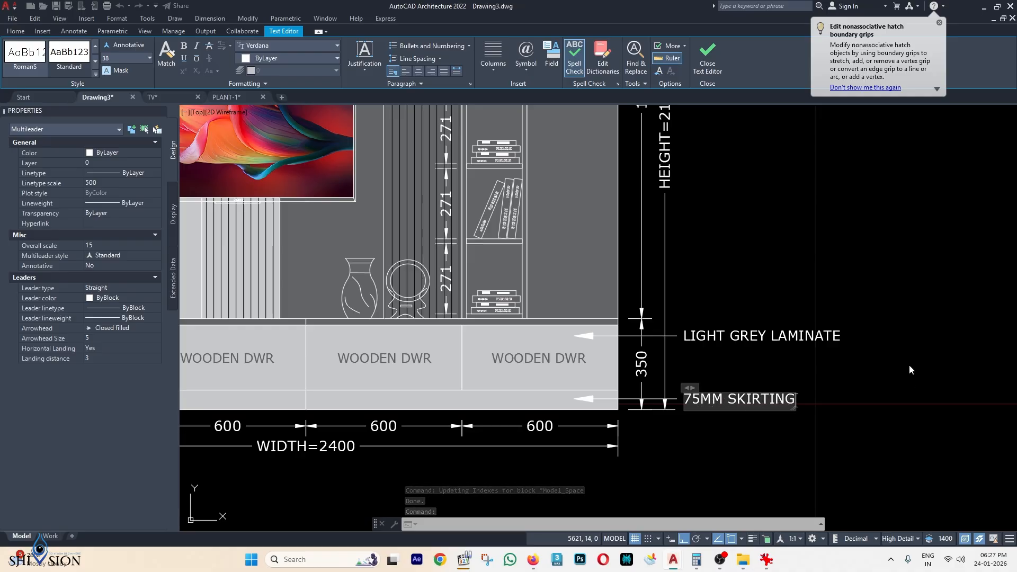
left_click(908, 368)
scroll(896, 287, "down", 4)
middle_click_drag(748, 271, 740, 374)
mouse_move(488, 320)
middle_mouse_down()
mouse_move(494, 238)
mouse_move(441, 335)
middle_mouse_up()
Copy the dark grey label onto the fluted panel with its text lifted above the dimensions.
left_click(765, 262)
type("c")
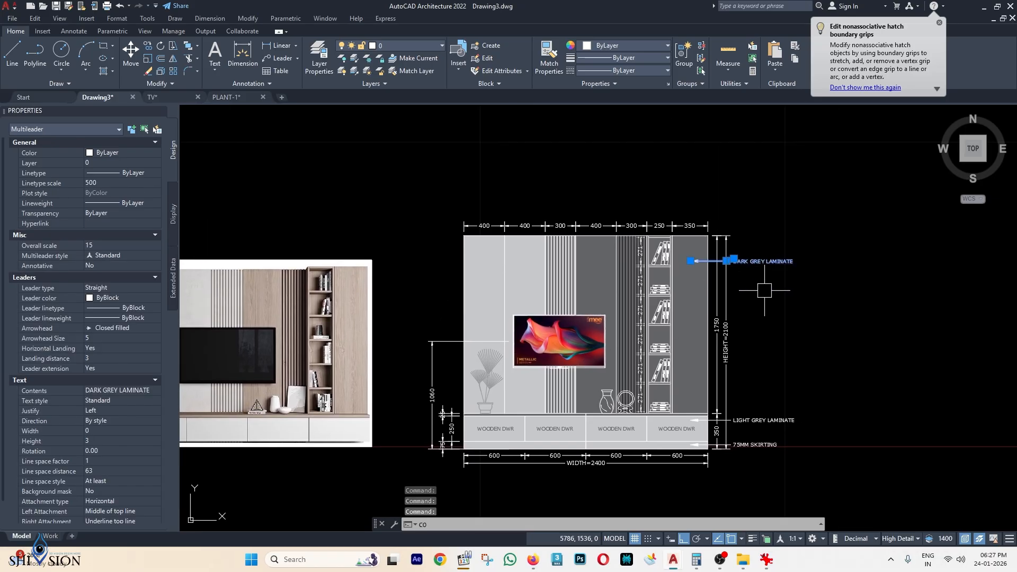
type("o")
key("Return")
left_click(690, 261)
scroll(585, 221, "up", 5)
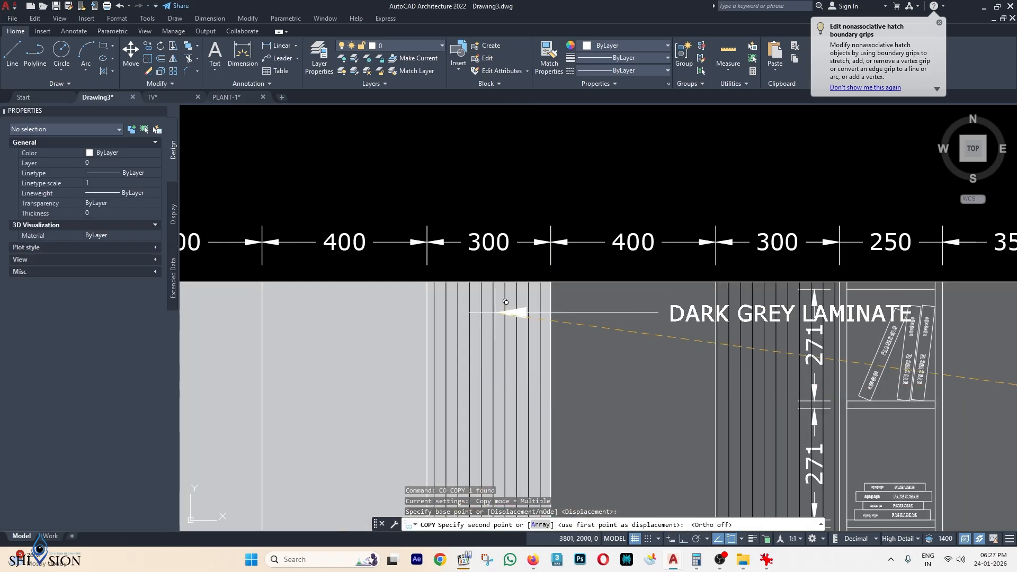
scroll(488, 317, "up", 2)
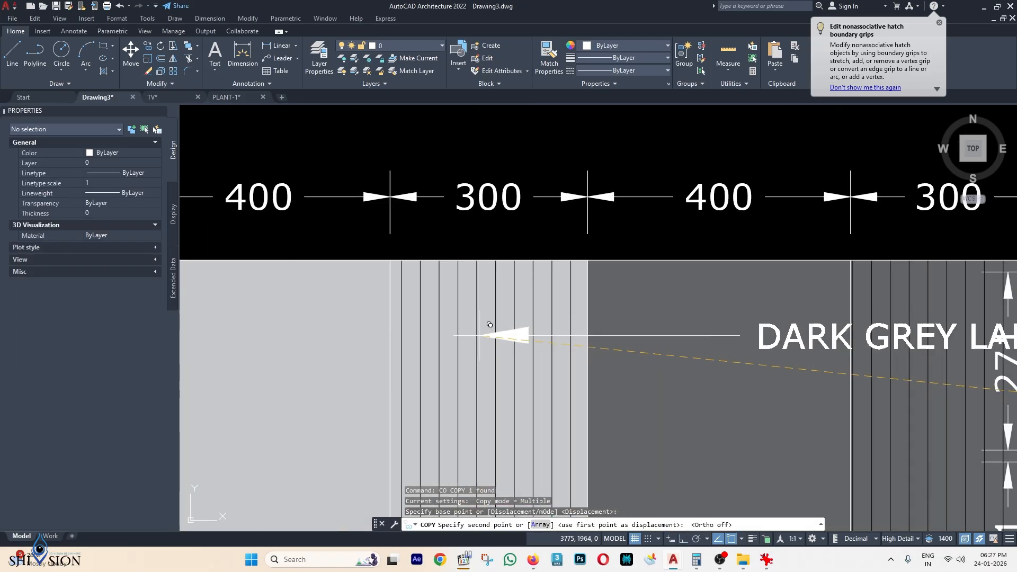
left_click(528, 329)
scroll(528, 329, "down", 2)
key("Escape")
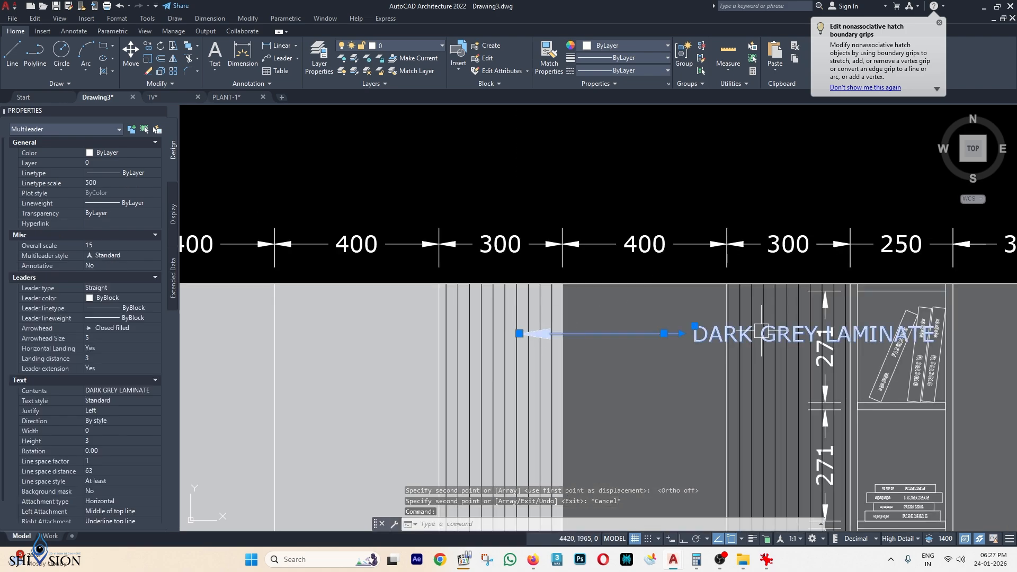
left_click(664, 334)
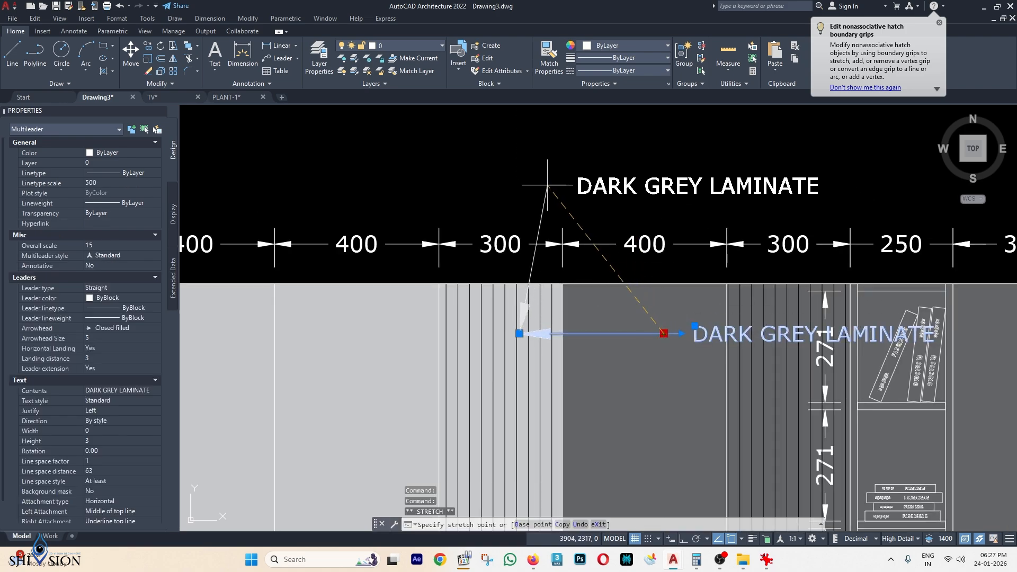
left_click(547, 186)
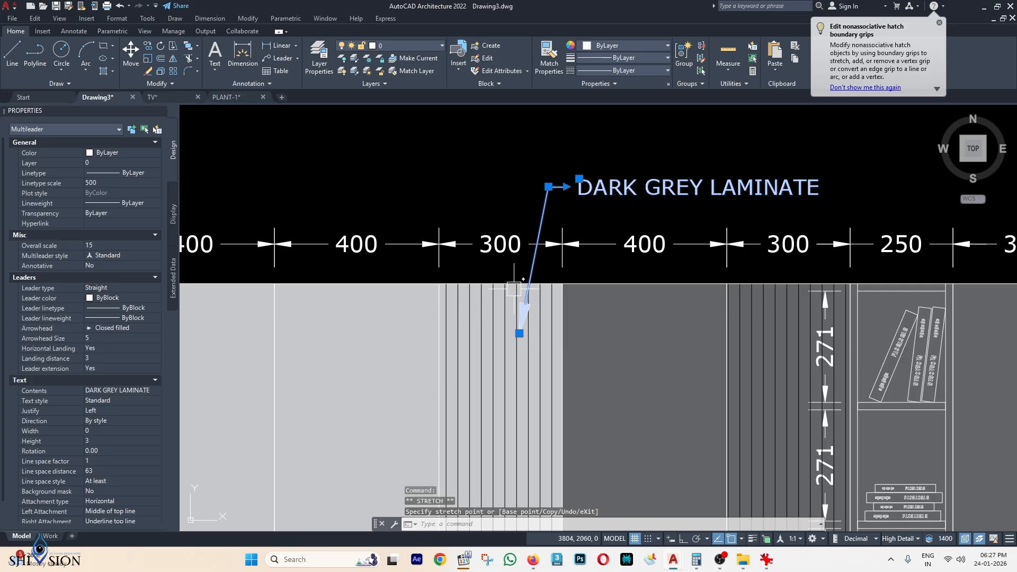
Change the copied leader's type to Spline.
middle_click_drag(325, 245, 330, 226)
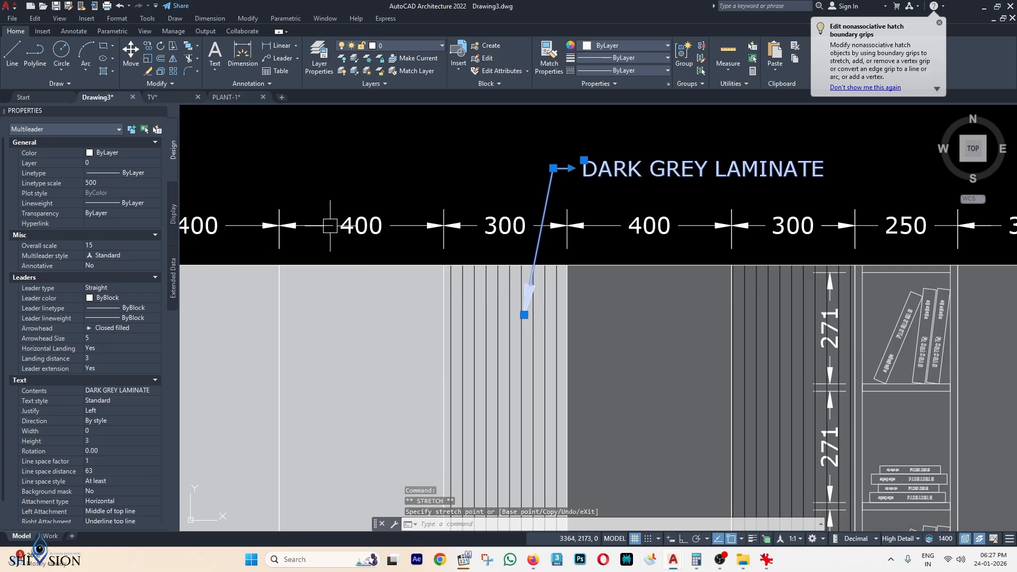
left_click(98, 290)
left_click(98, 290)
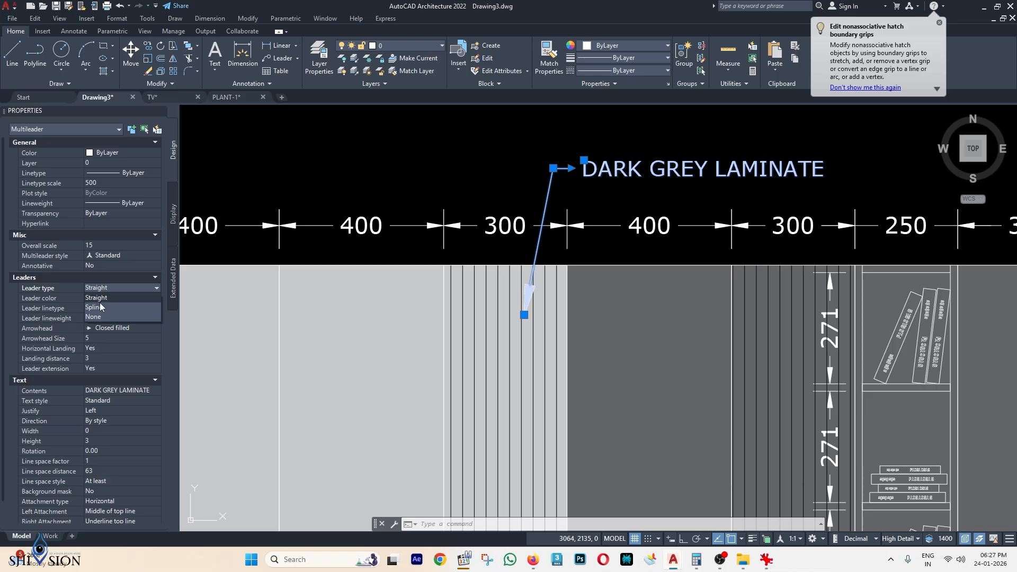
left_click(100, 307)
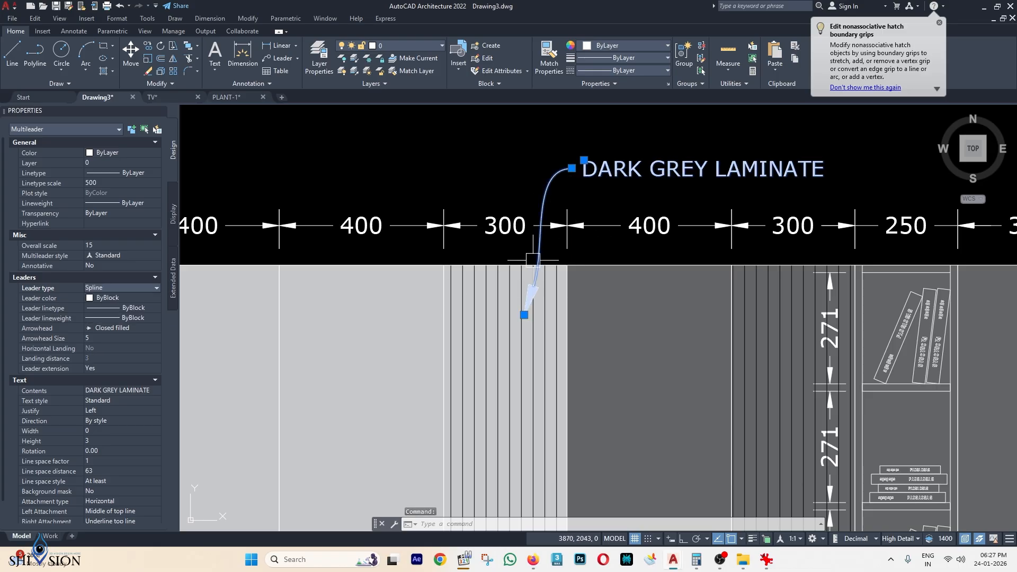
key("Escape")
key("Escape")
scroll(609, 223, "down", 2)
scroll(618, 228, "up", 2)
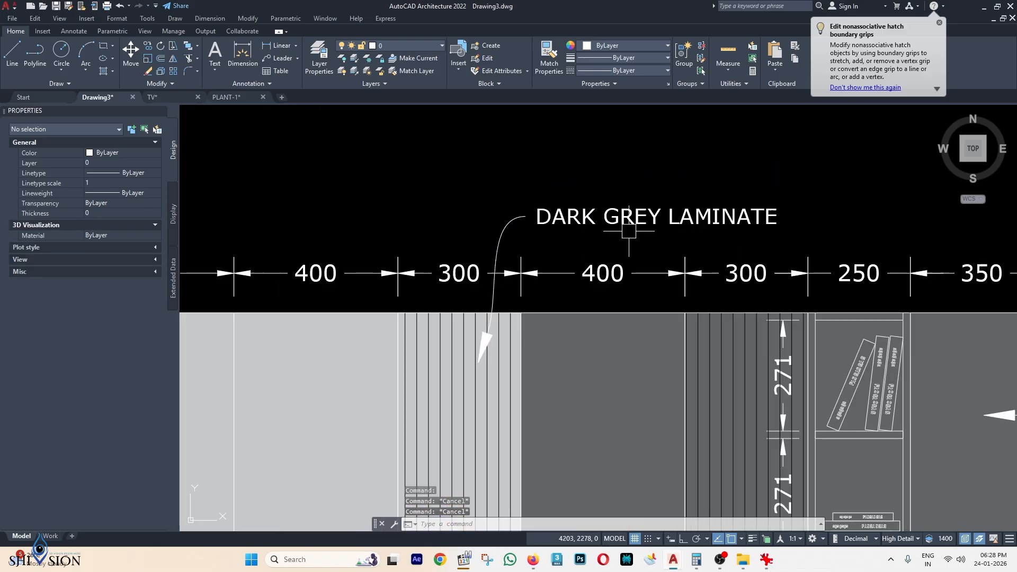
Edit the copied label's text to read FLUTED LAMINATE.
double_click(633, 226)
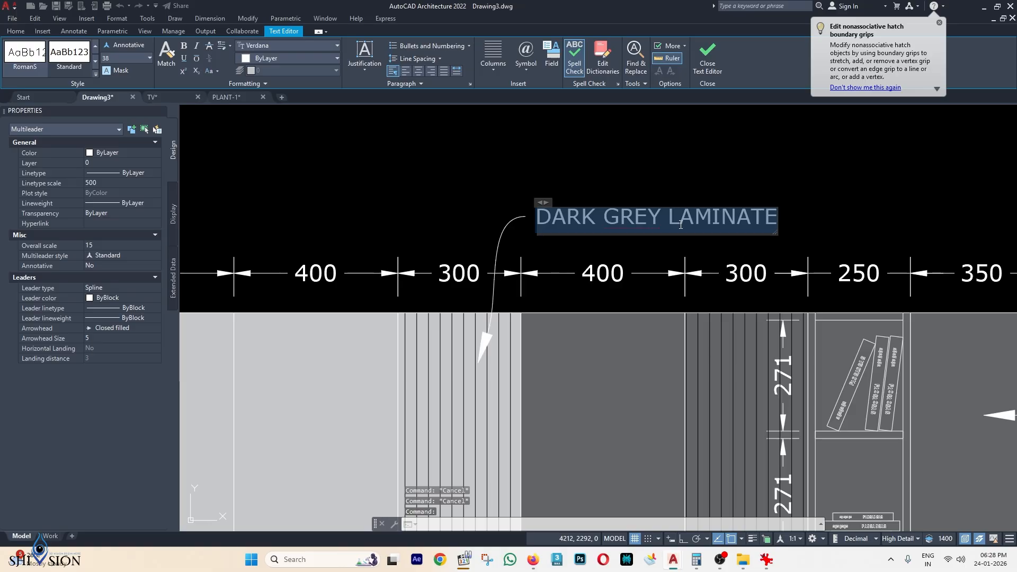
left_click(661, 218)
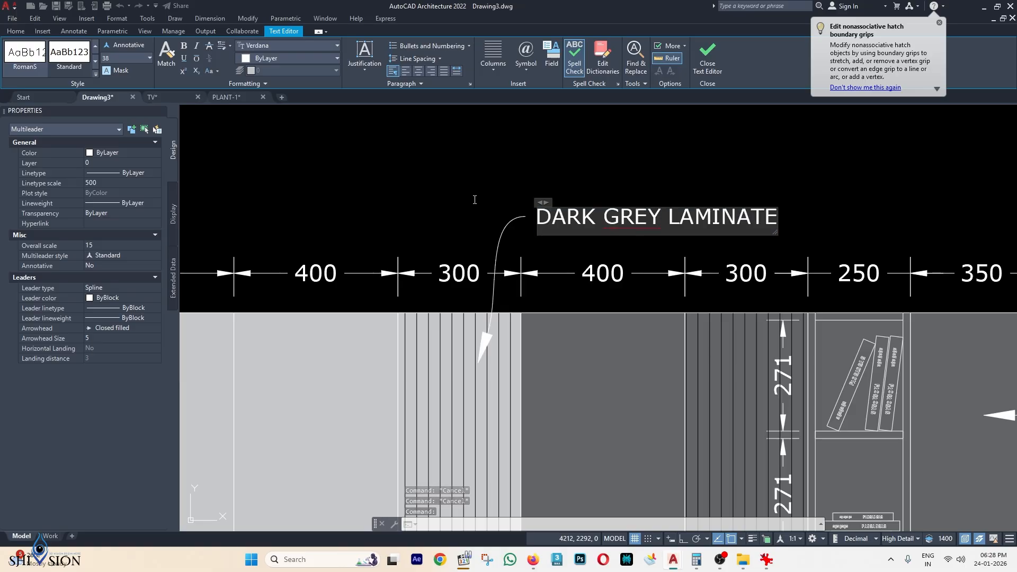
key("shift+Home")
type("FLUTED")
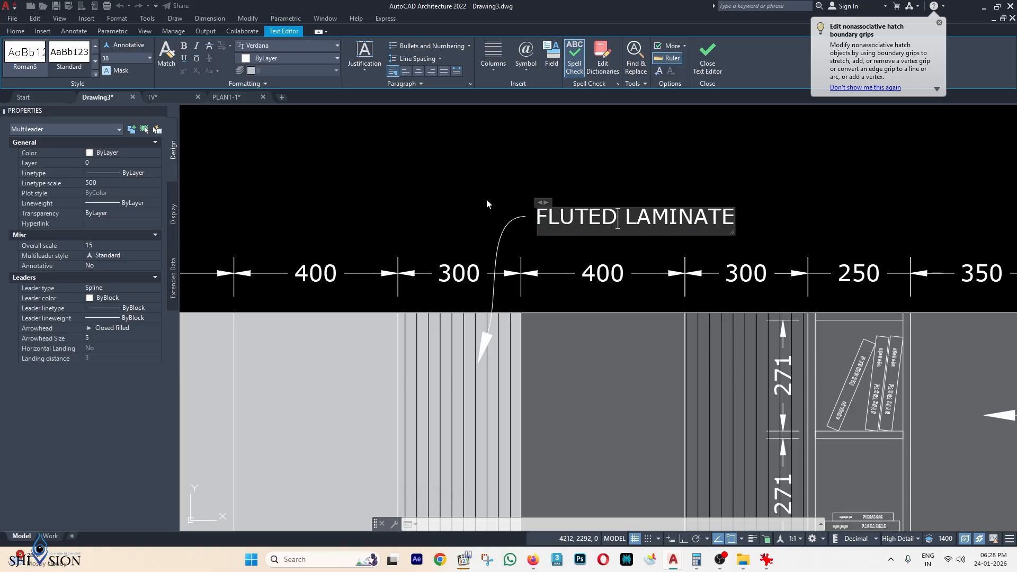
left_click(574, 185)
scroll(573, 185, "down", 4)
middle_click_drag(658, 265, 641, 212)
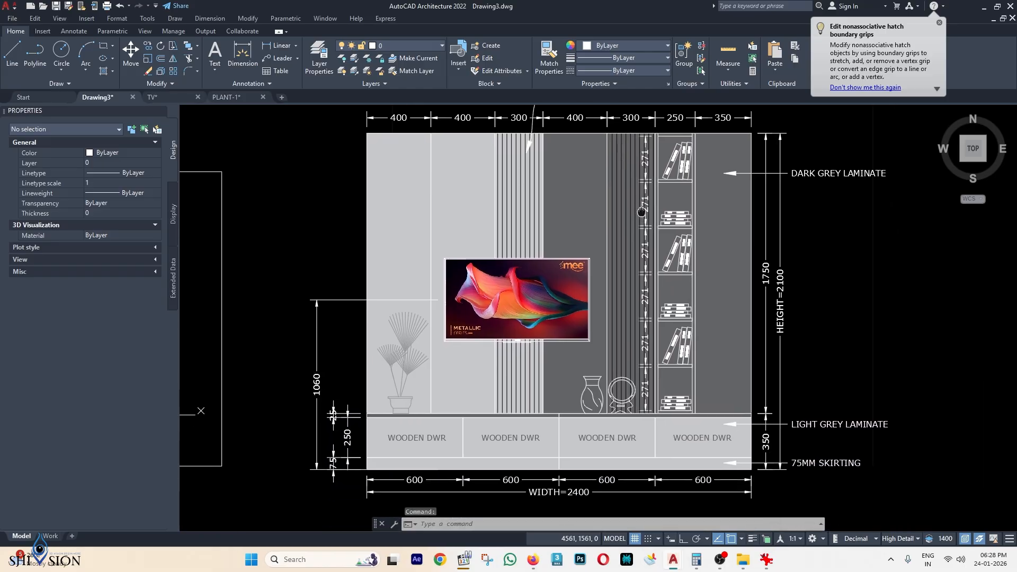
scroll(641, 212, "down", 4)
Select the fourth WOODEN DWR label and start copying it with CO from a base point.
mouse_move(610, 265)
middle_mouse_down()
mouse_move(615, 277)
mouse_move(589, 298)
middle_mouse_up()
scroll(605, 275, "up", 2)
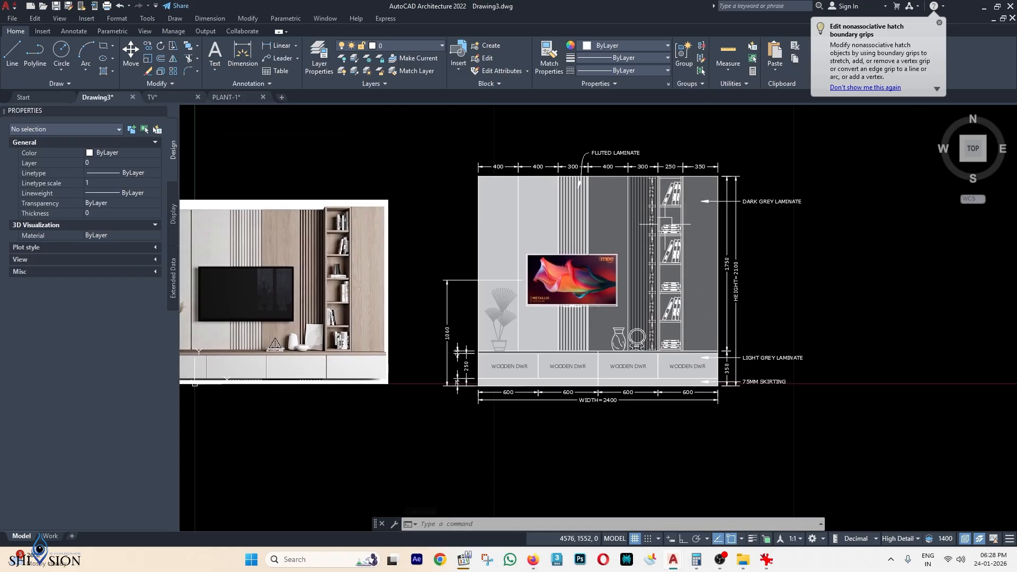
scroll(617, 395, "up", 2)
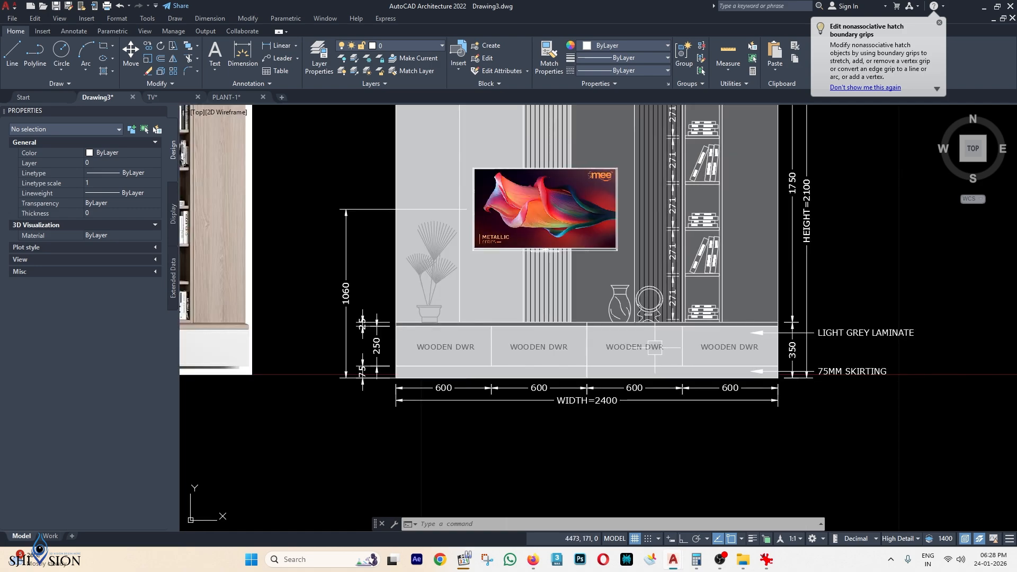
left_click(745, 354)
middle_click_drag(745, 354, 754, 293)
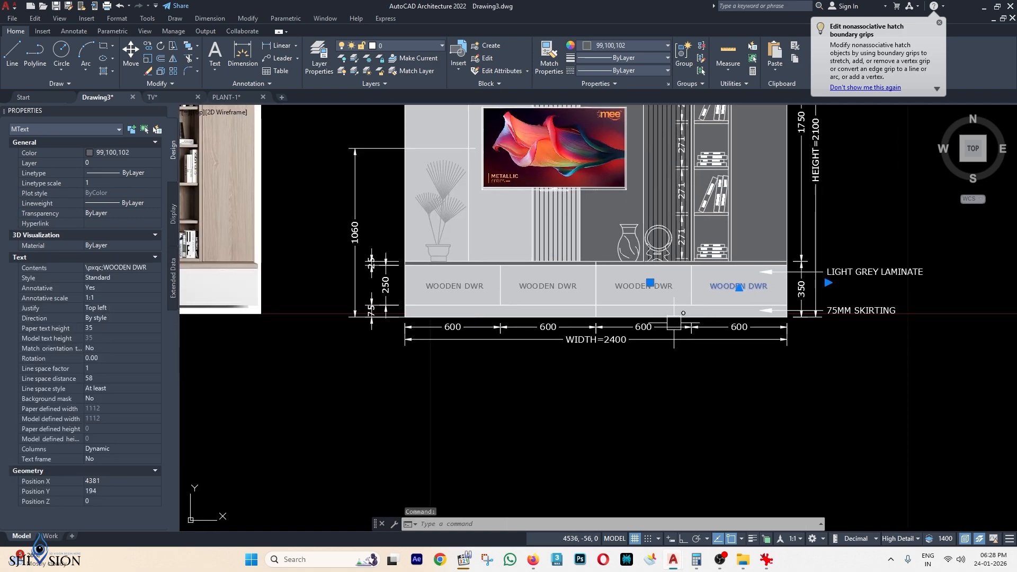
scroll(674, 323, "down", 2)
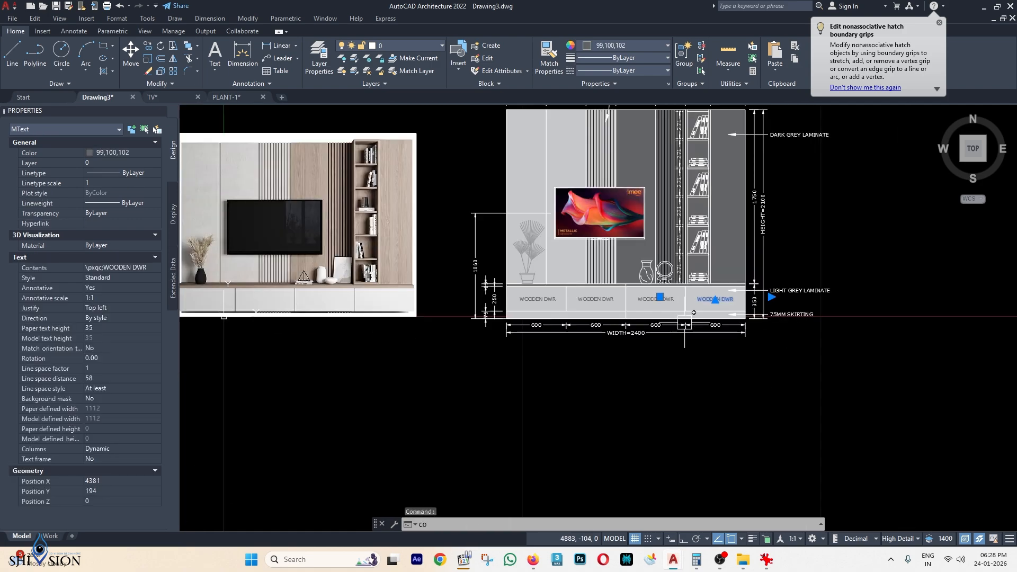
type("co")
key("Return")
left_click(744, 333)
scroll(570, 380, "up", 2)
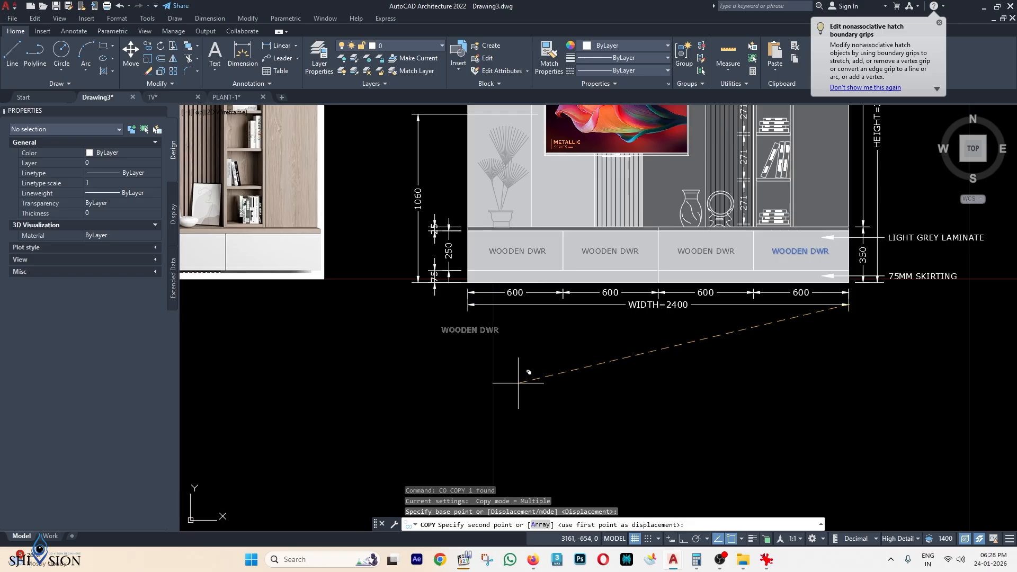
Place the copy below the elevation and replace its text with the client's name at height 50.
left_click(520, 381)
key("Escape")
double_click(493, 334)
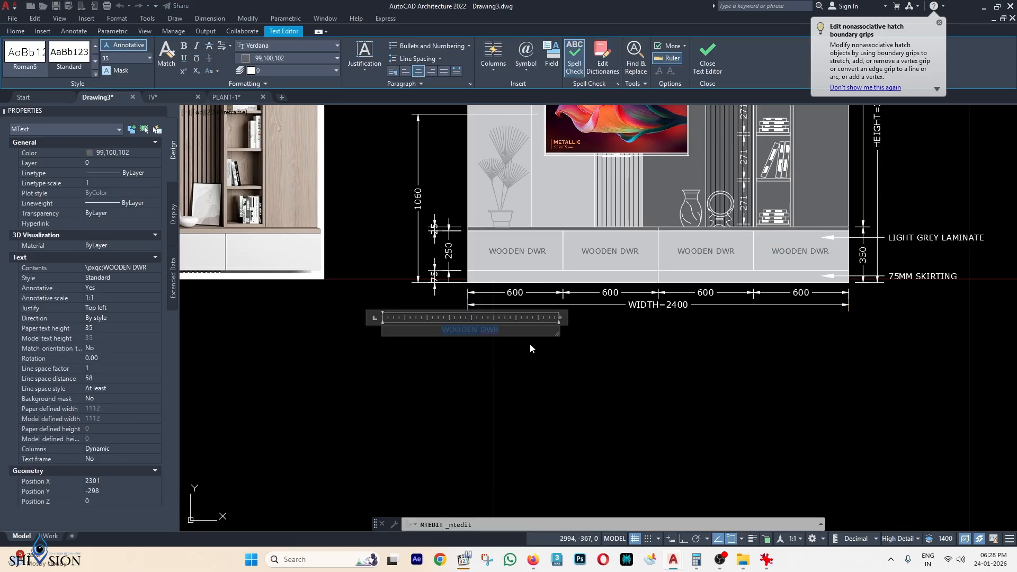
key("Return")
left_click(523, 341)
Move the title text under the left part of the width dimension.
left_click(509, 333)
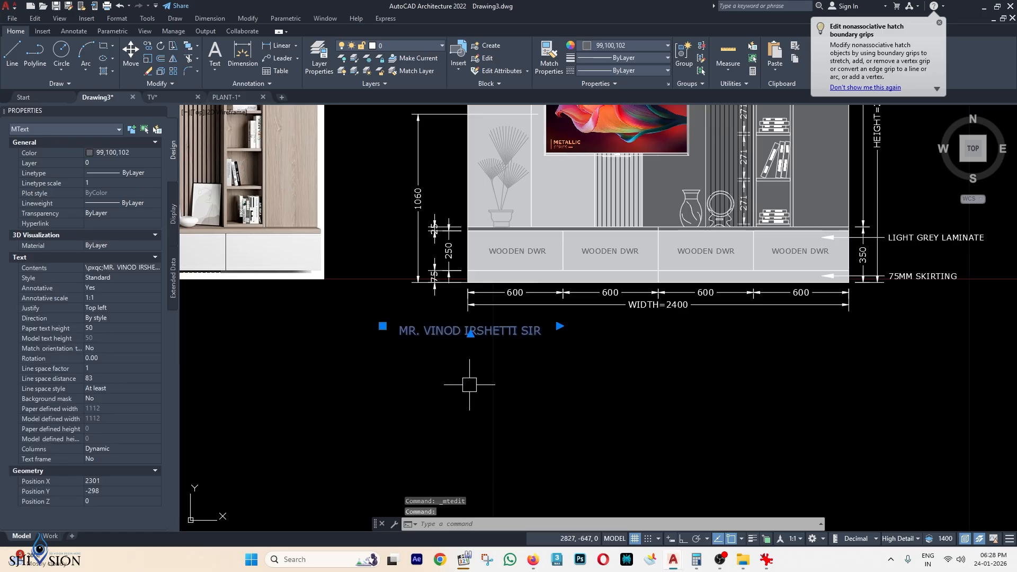
type("m")
key("Return")
left_click(443, 379)
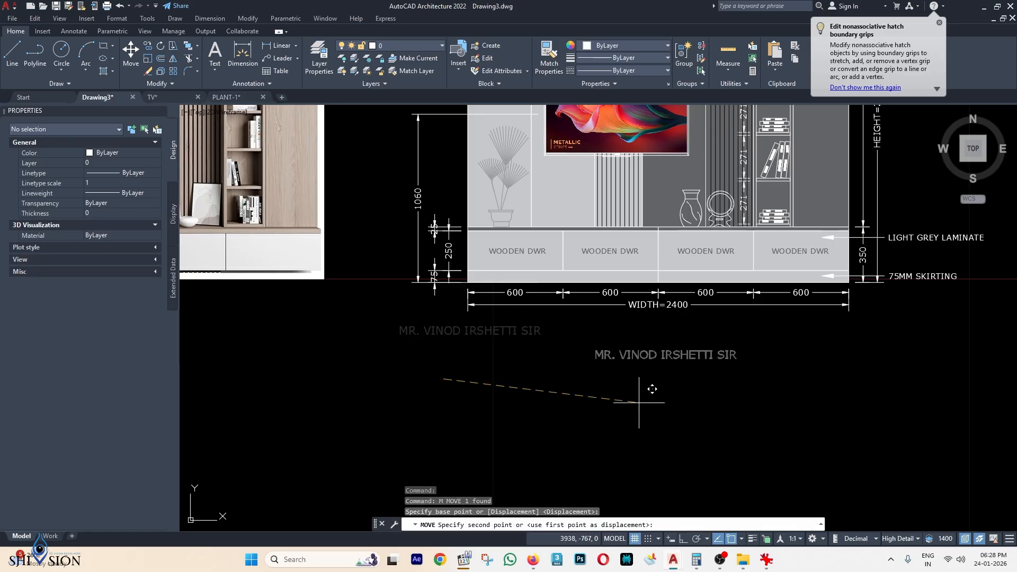
left_click(491, 377)
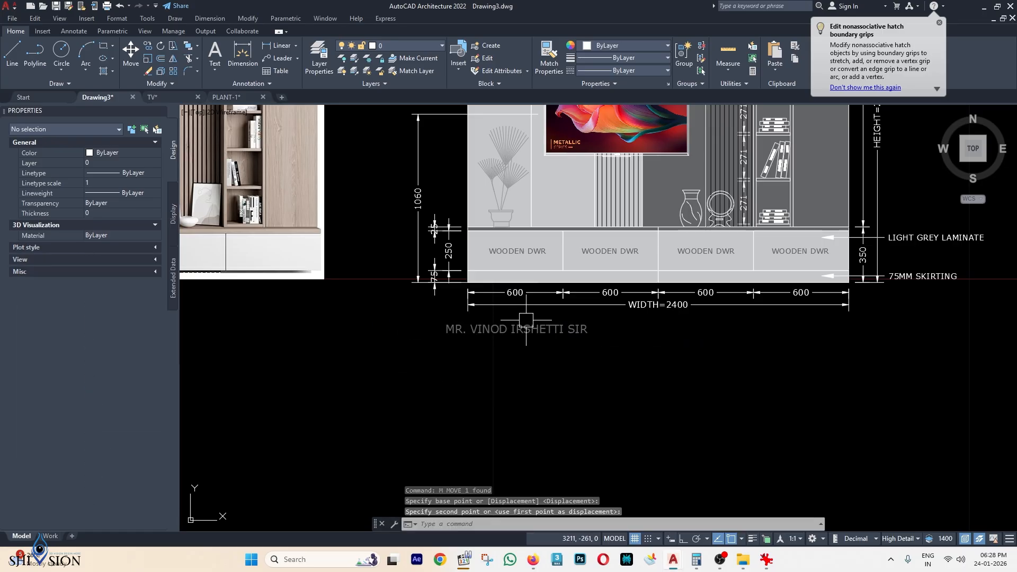
scroll(530, 328, "down", 2)
scroll(533, 326, "down", 2)
Draw a rectangular border frame around the whole TV unit elevation.
type("rec")
key("Return")
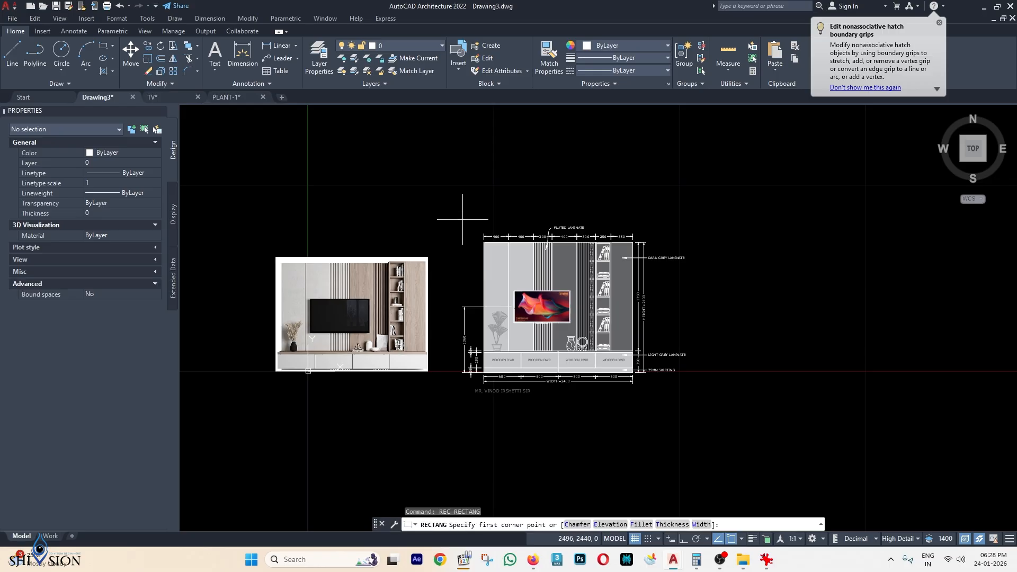
left_click(457, 218)
scroll(697, 366, "up", 2)
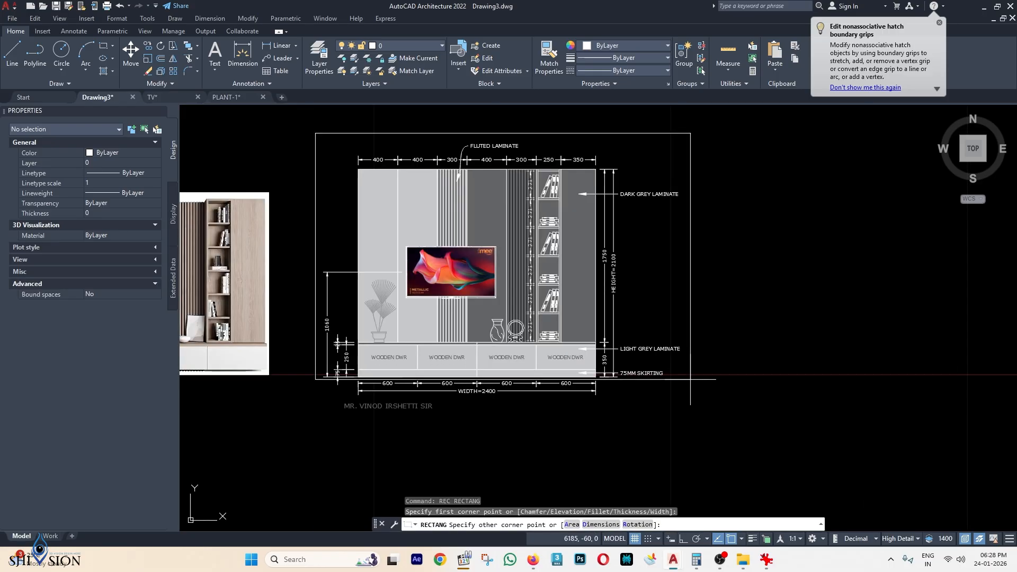
left_click(685, 413)
scroll(452, 414, "up", 2)
Move the client title text slightly to the left.
left_click(417, 401)
middle_click_drag(438, 401, 566, 367)
type("m")
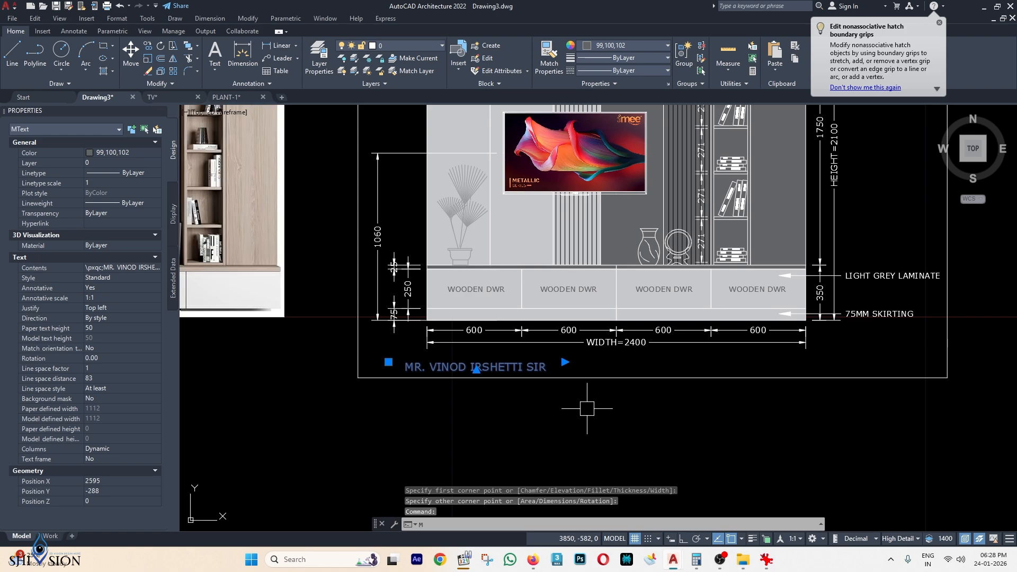
key("space")
left_click(584, 409)
left_click(550, 407)
key("Escape")
Draw a rectangle enclosing the client title caption.
scroll(453, 368, "up", 2)
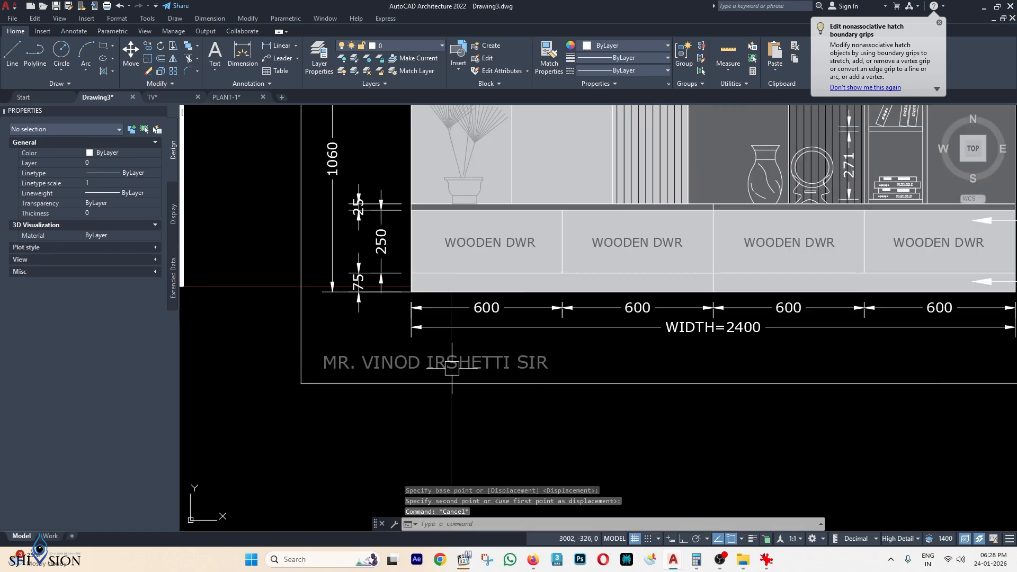
type("rec")
key("space")
left_click(301, 383)
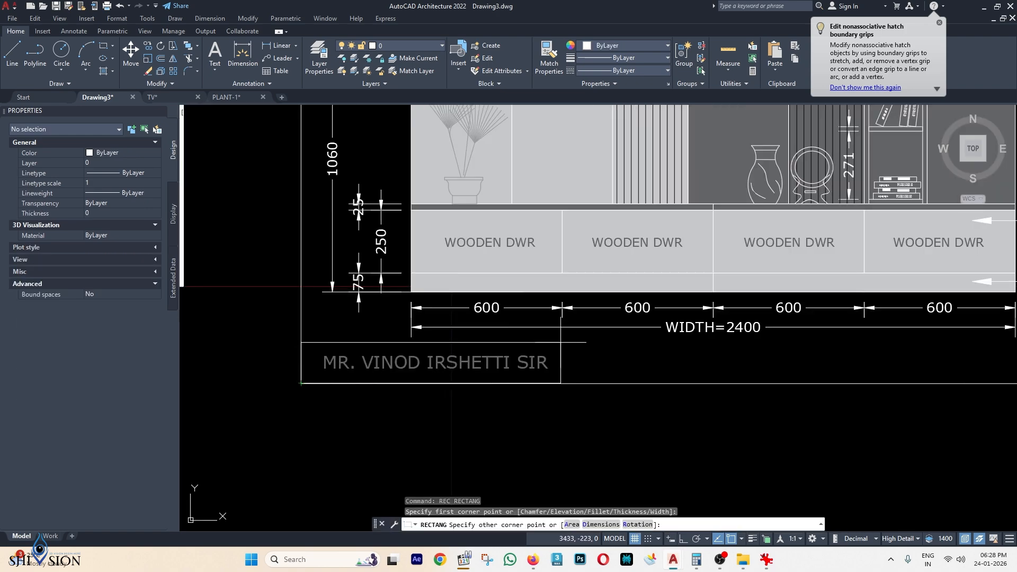
left_click(566, 342)
Make the whole client title text bold.
double_click(536, 365)
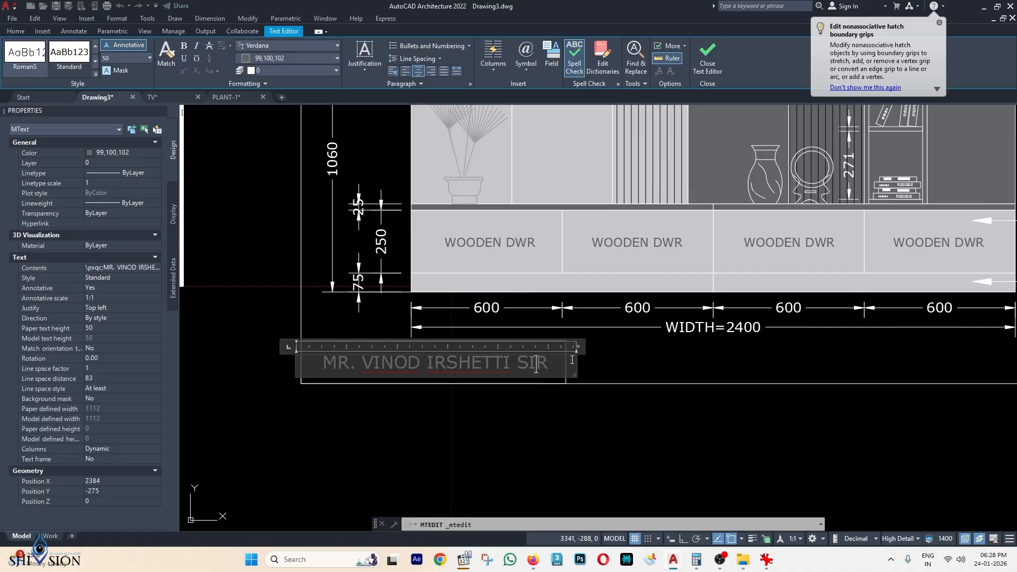
key("ctrl+a")
left_click(184, 46)
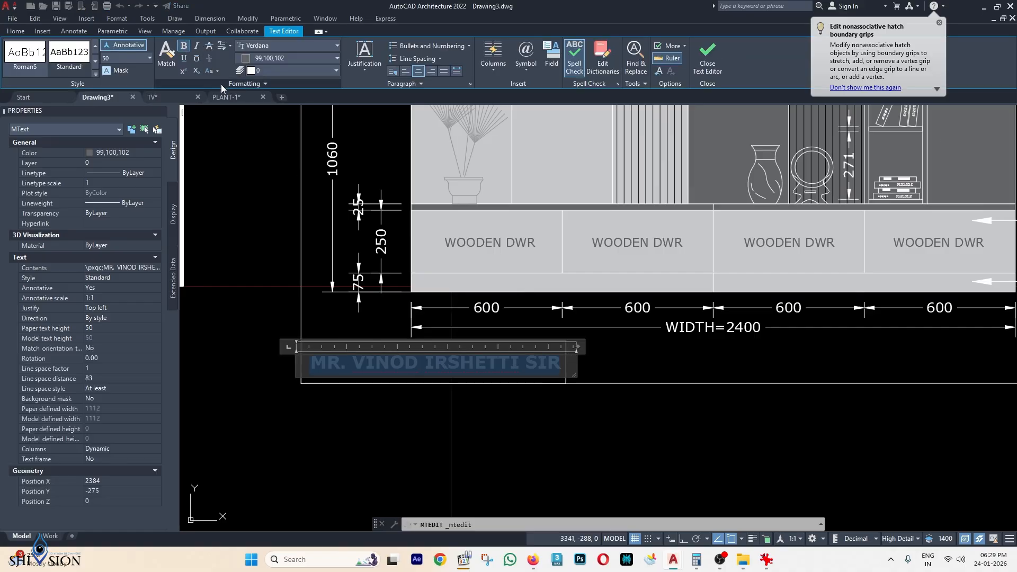
left_click(697, 350)
scroll(700, 347, "down", 6)
middle_click_drag(700, 347, 552, 365)
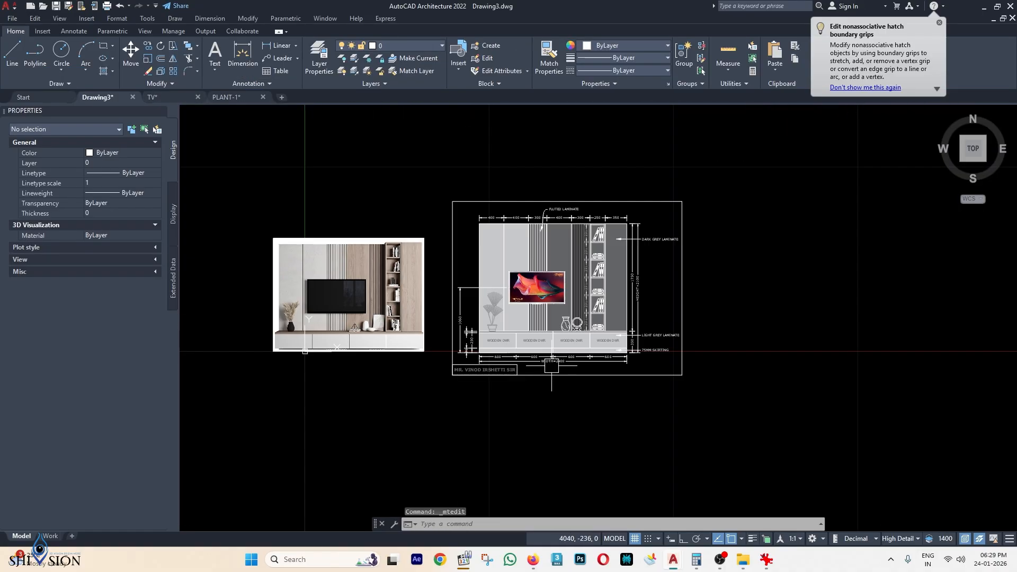
scroll(572, 361, "up", 2)
key("Escape")
key("Escape")
key("Escape")
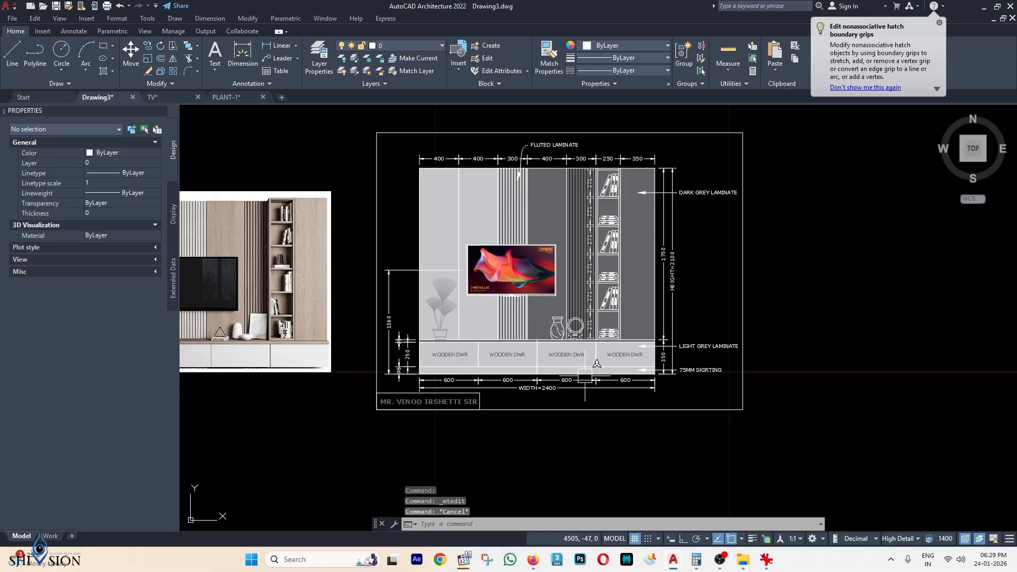
Colour the title box and outer frame polylines grey 99,100,102.
scroll(530, 413, "up", 5)
left_click(503, 414)
left_click(409, 366)
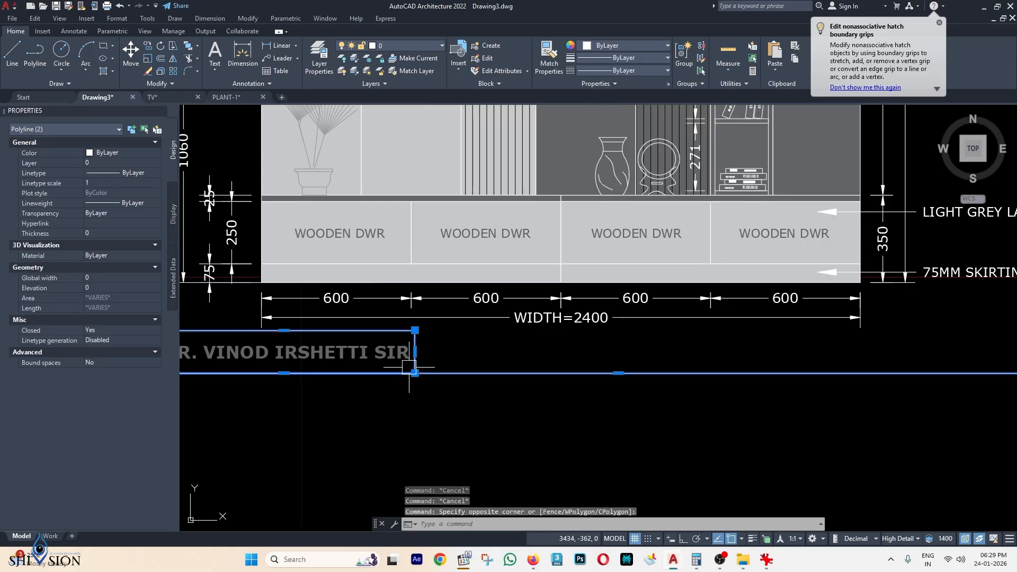
left_click(593, 45)
left_click(582, 98)
key("Escape")
scroll(571, 346, "down", 2)
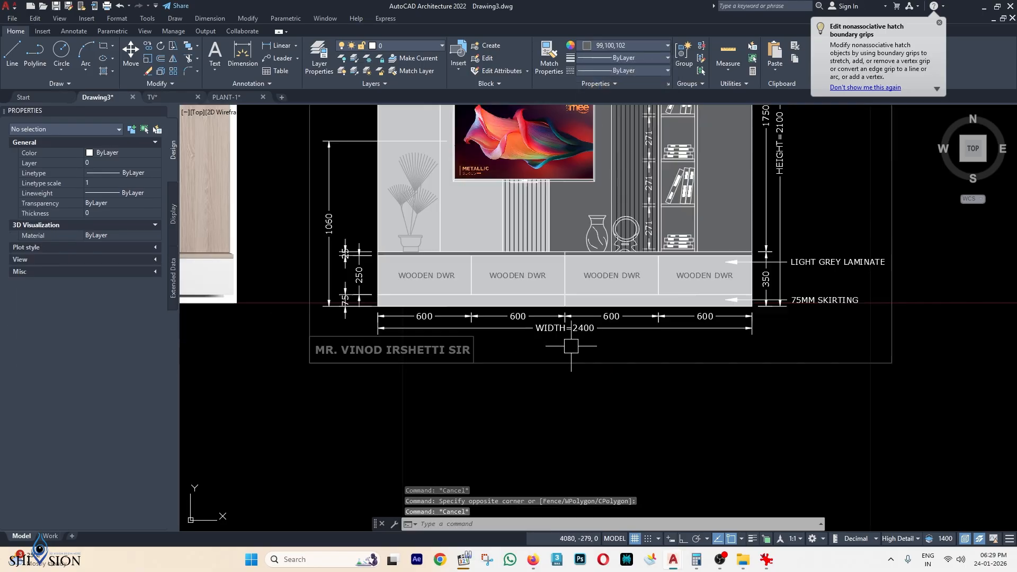
key("Escape")
scroll(571, 346, "down", 3)
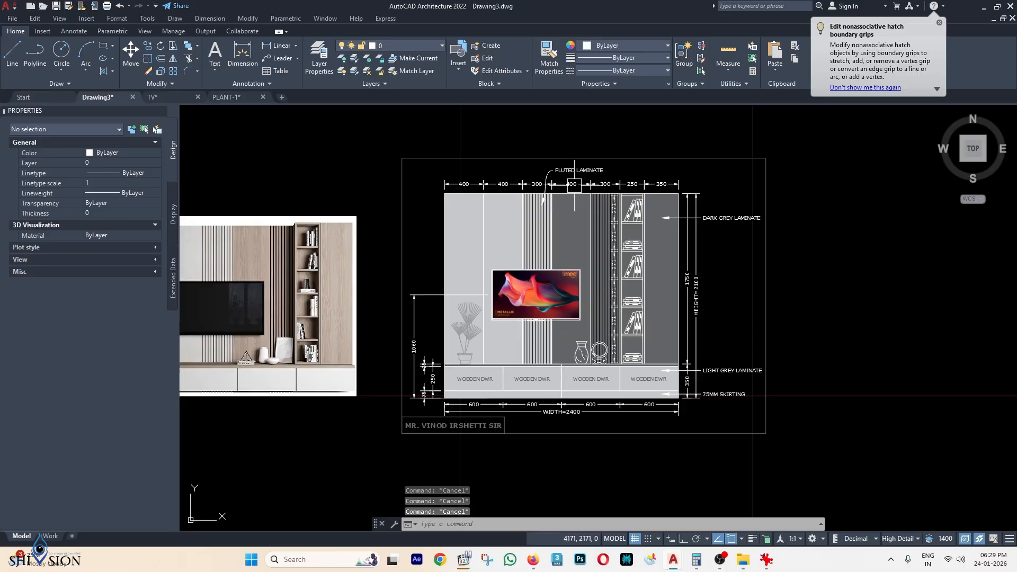
scroll(580, 177, "up", 2)
scroll(686, 170, "down", 2)
middle_click_drag(686, 201, 687, 188)
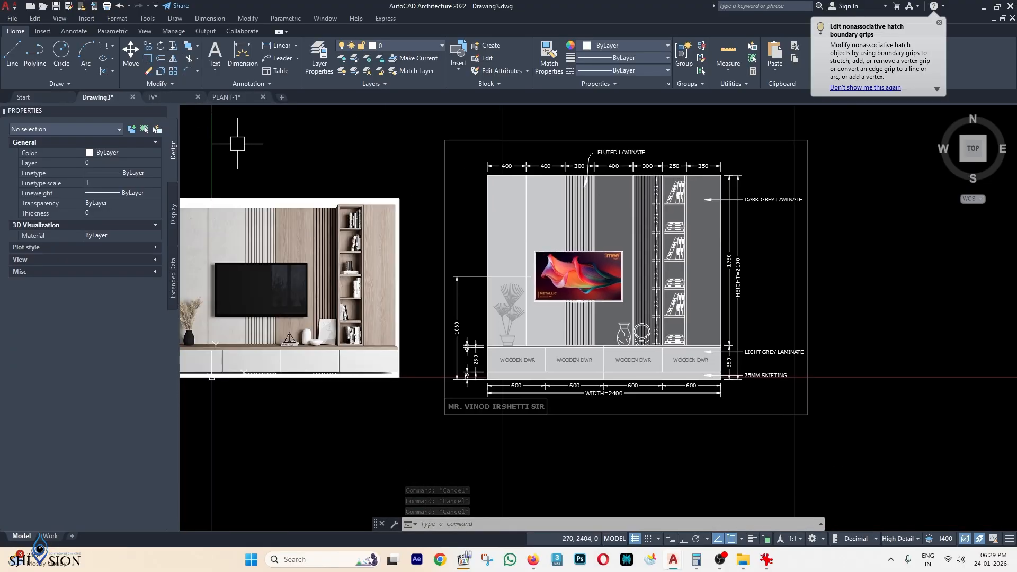
Start a plot using DWG To PDF on ISO A4 paper, plotting a Window.
key("ctrl+p")
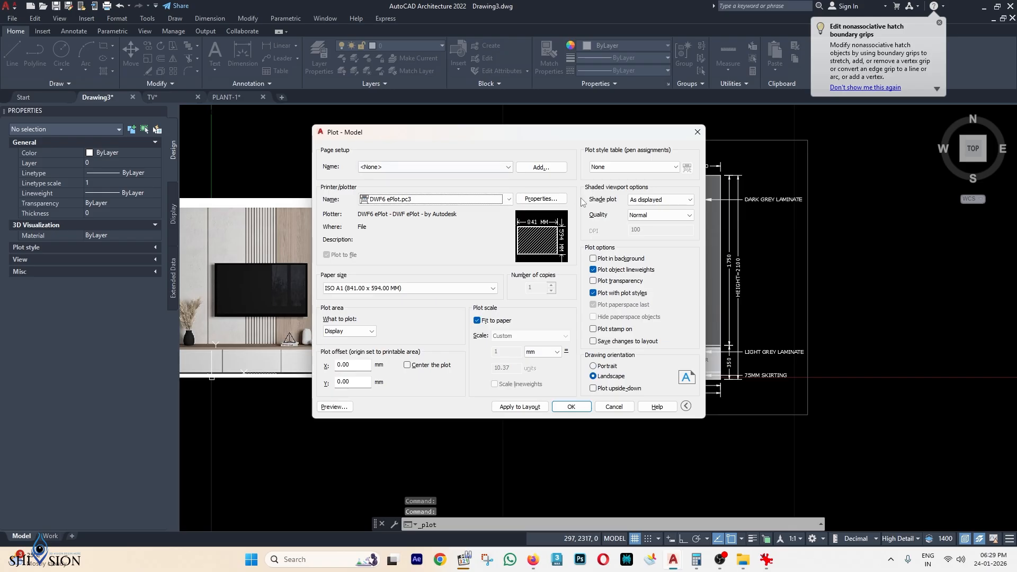
left_click(401, 201)
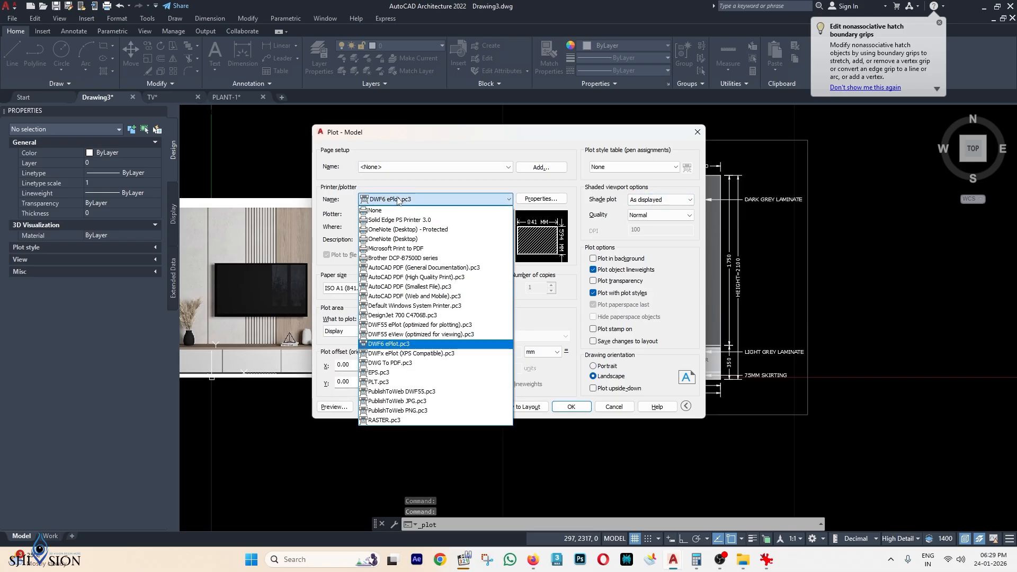
left_click(408, 364)
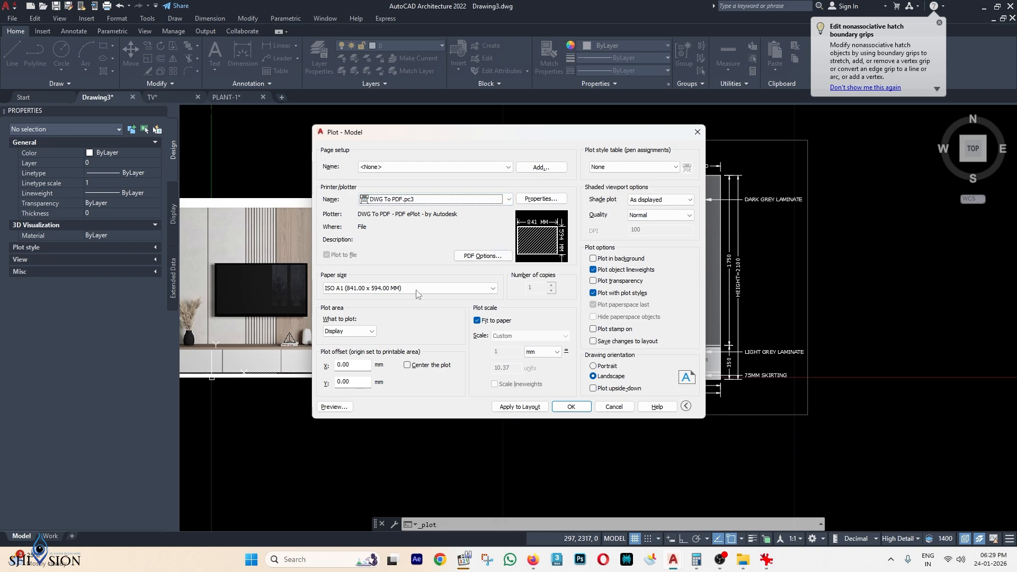
left_click(380, 289)
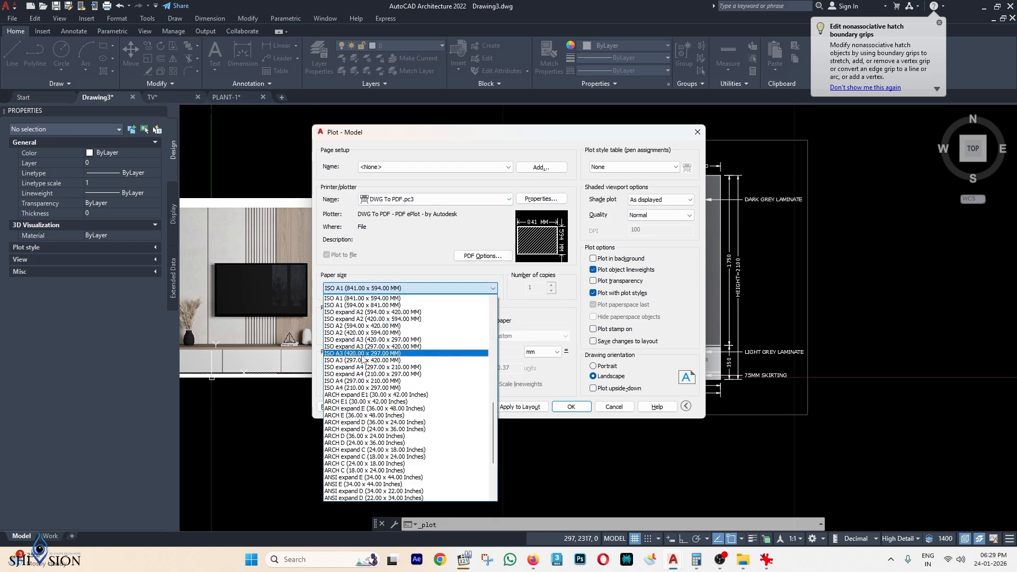
left_click(372, 382)
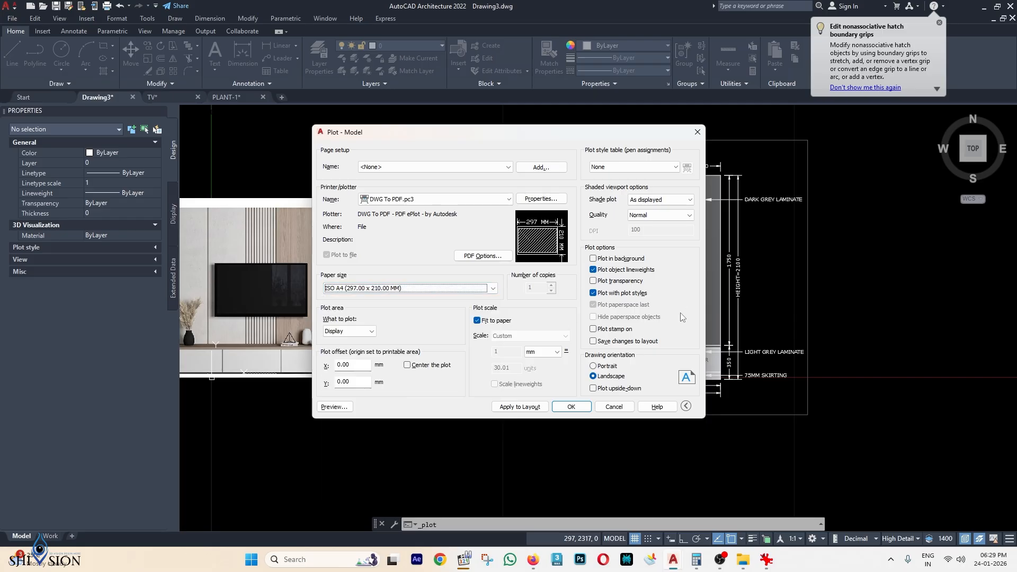
left_click(346, 333)
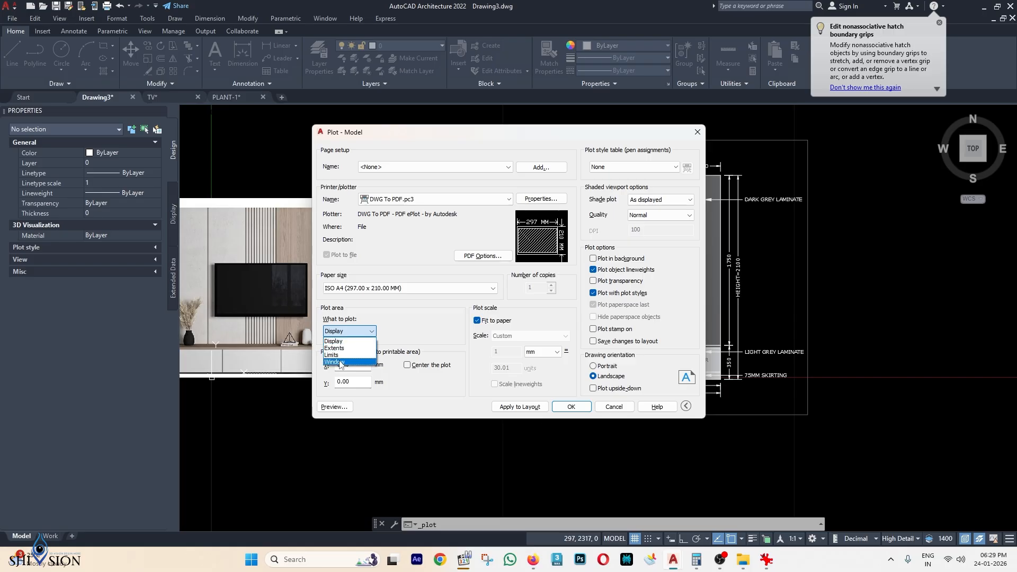
left_click(339, 362)
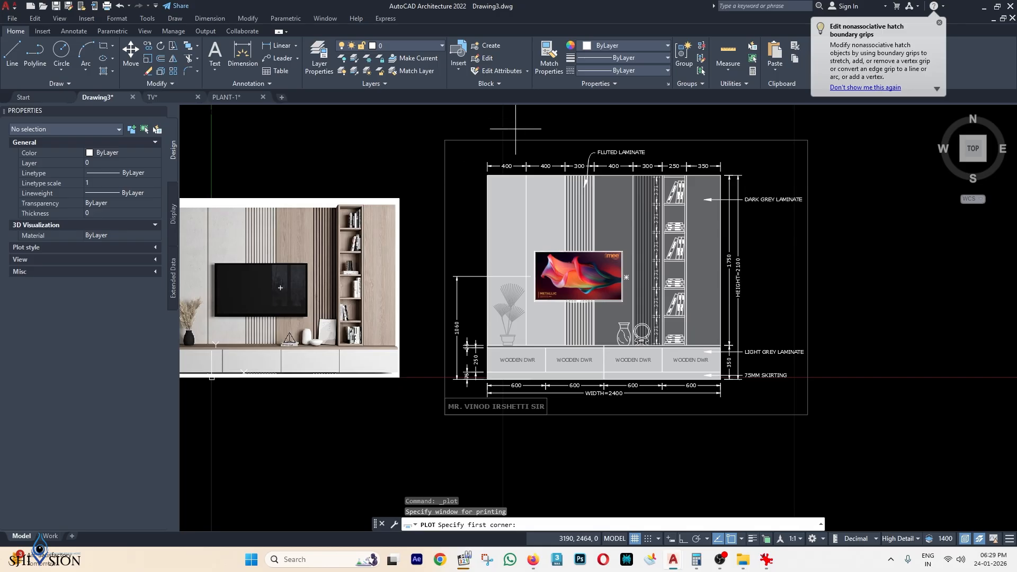
Pick the frame corners as the plot window, centre the plot, and preview it.
scroll(447, 147, "up", 2)
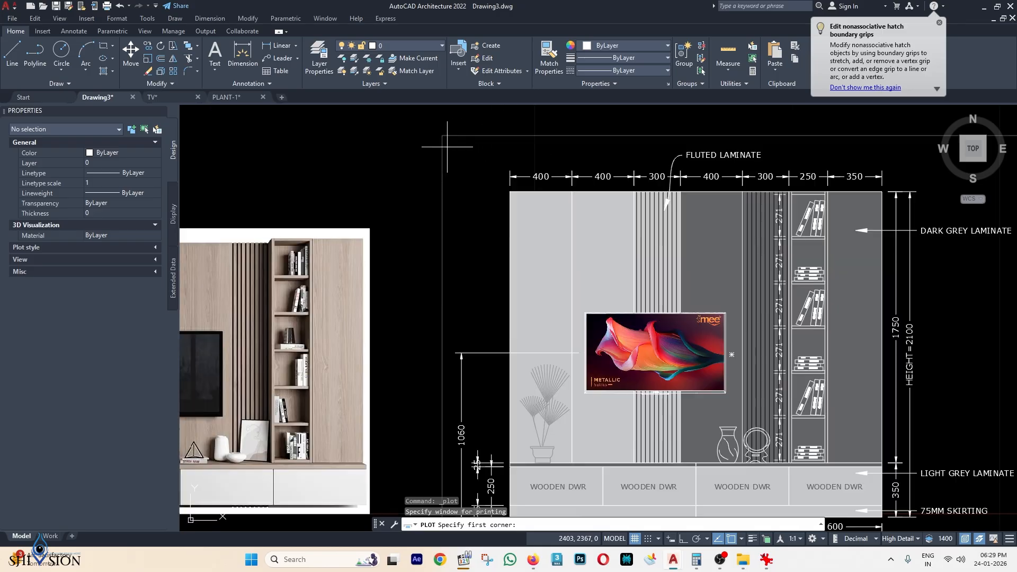
left_click(450, 147)
scroll(452, 133, "down", 4)
scroll(581, 189, "up", 2)
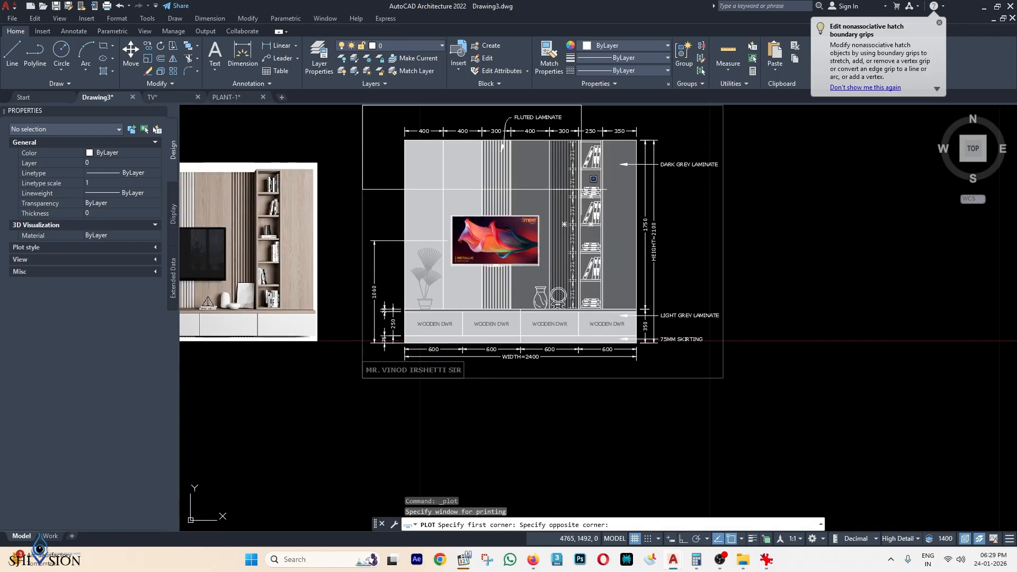
scroll(711, 367, "up", 2)
scroll(705, 365, "down", 2)
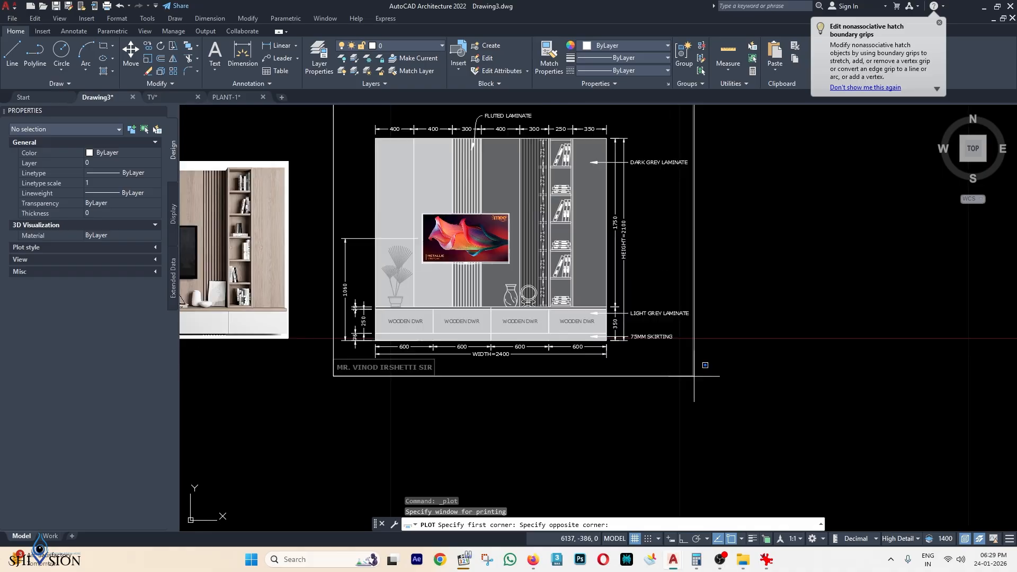
scroll(693, 376, "down", 2)
scroll(692, 373, "up", 2)
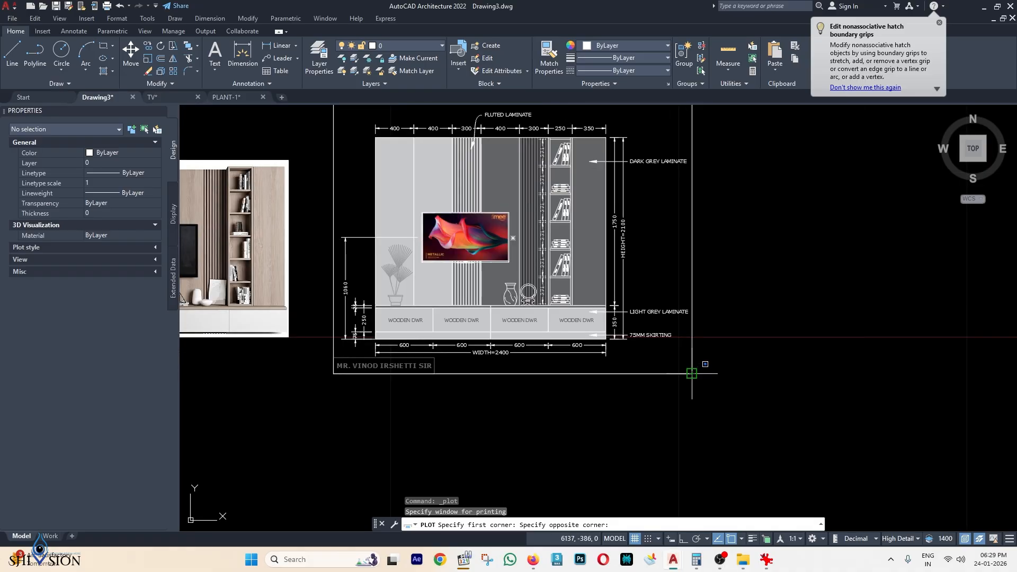
left_click(692, 374)
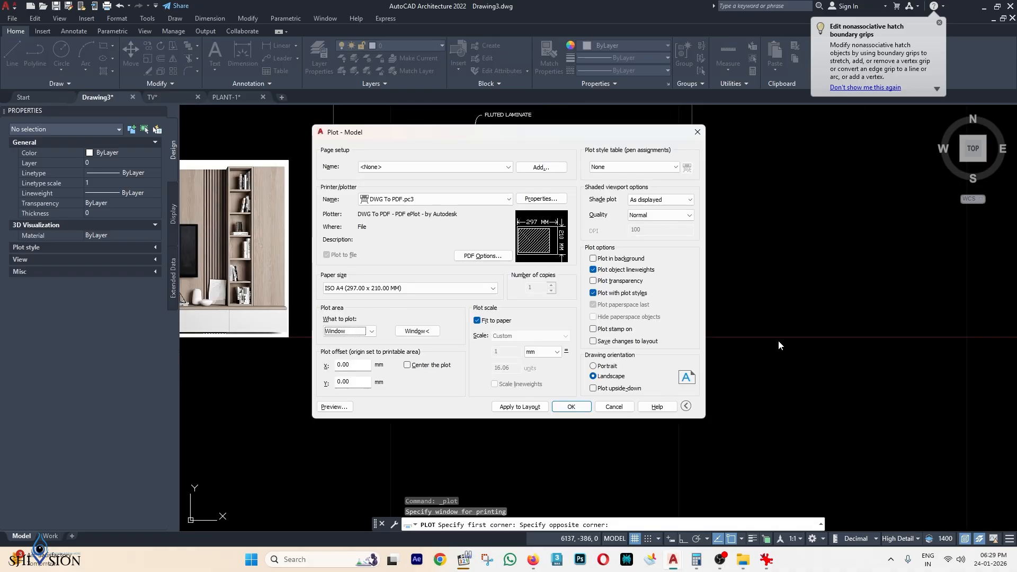
mouse_move(533, 234)
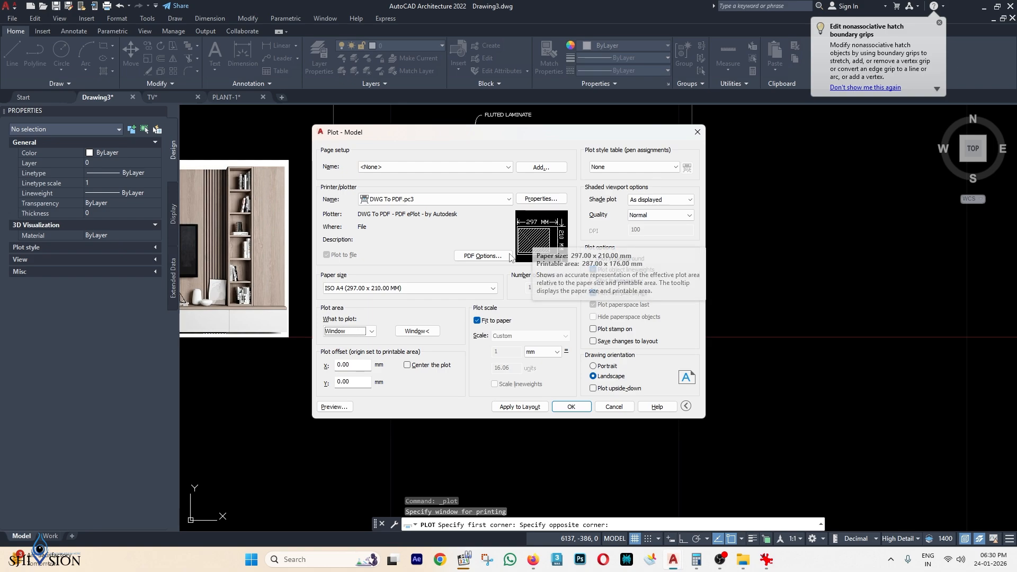
left_click(407, 365)
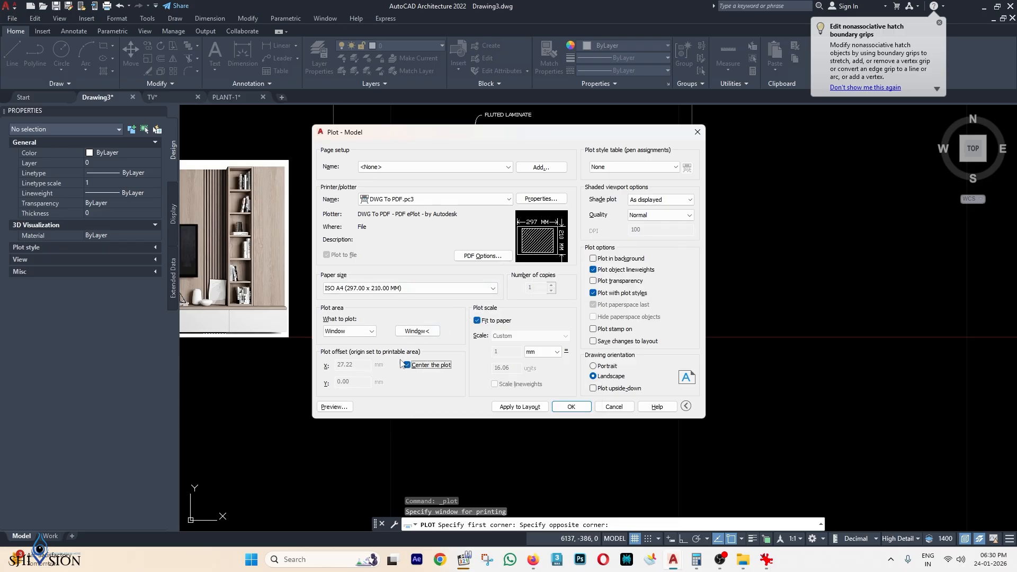
left_click(334, 407)
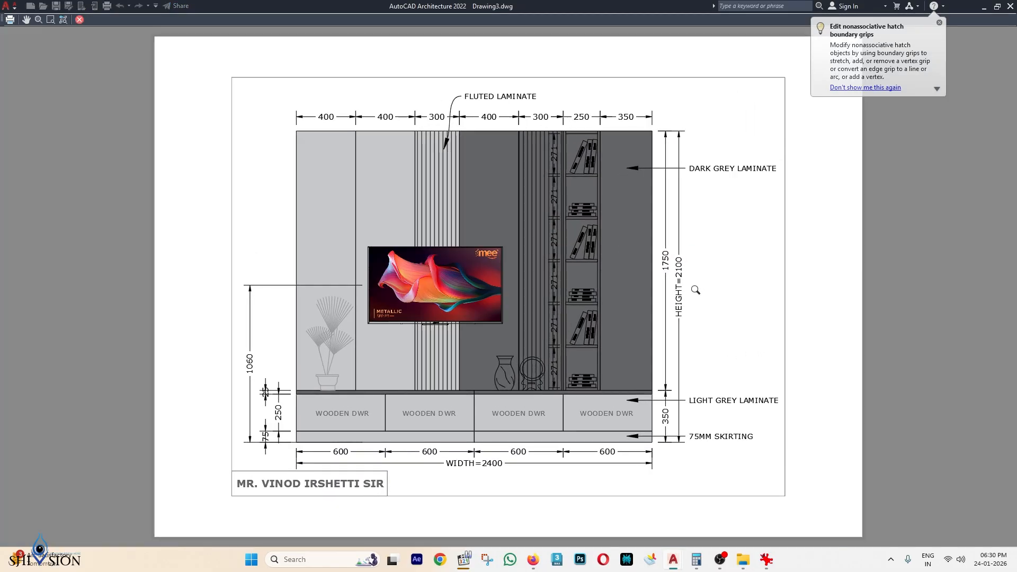
Plot the previewed sheet to a PDF file named TV UNIT DESIGN.
mouse_move(624, 328)
left_mouse_down()
mouse_move(667, 269)
mouse_move(625, 327)
mouse_move(625, 309)
left_mouse_up()
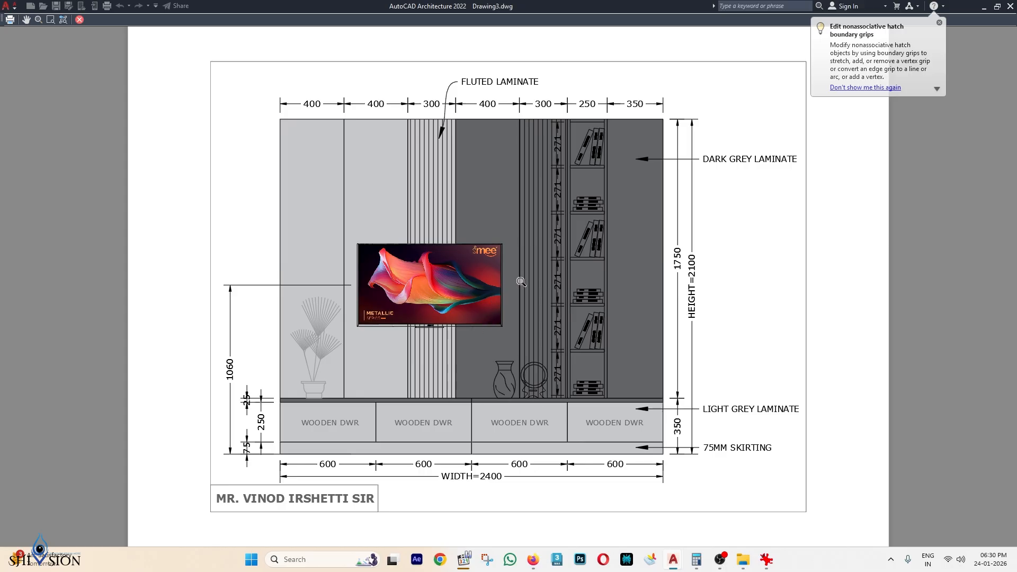
left_click(10, 20)
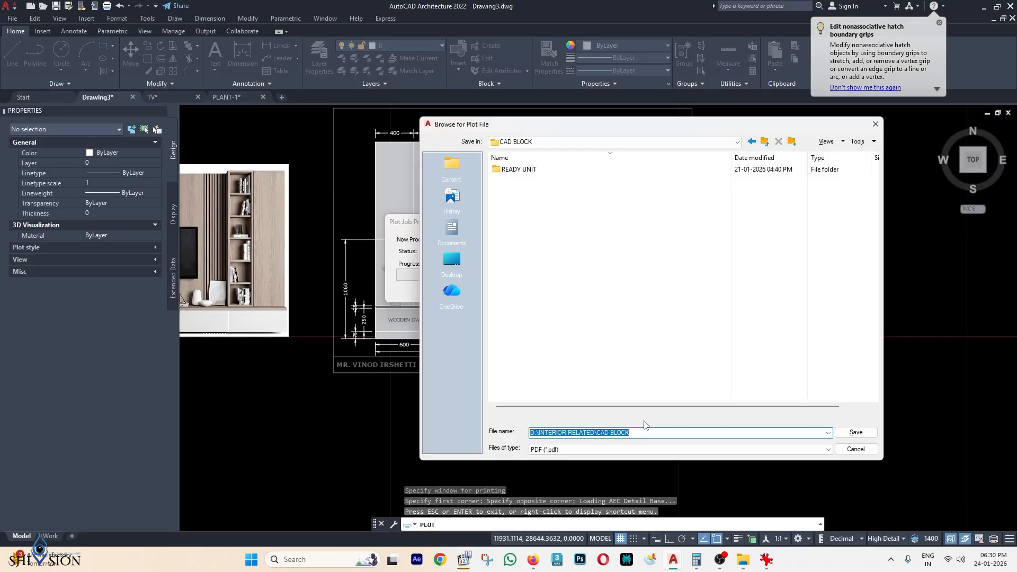
type("TV UNIT DESIGN")
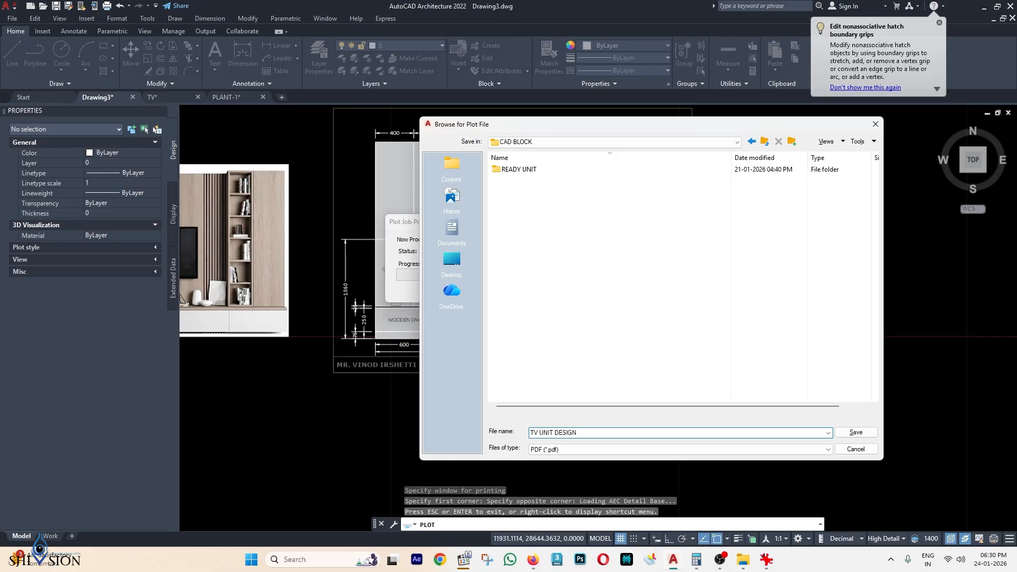
key("Return")
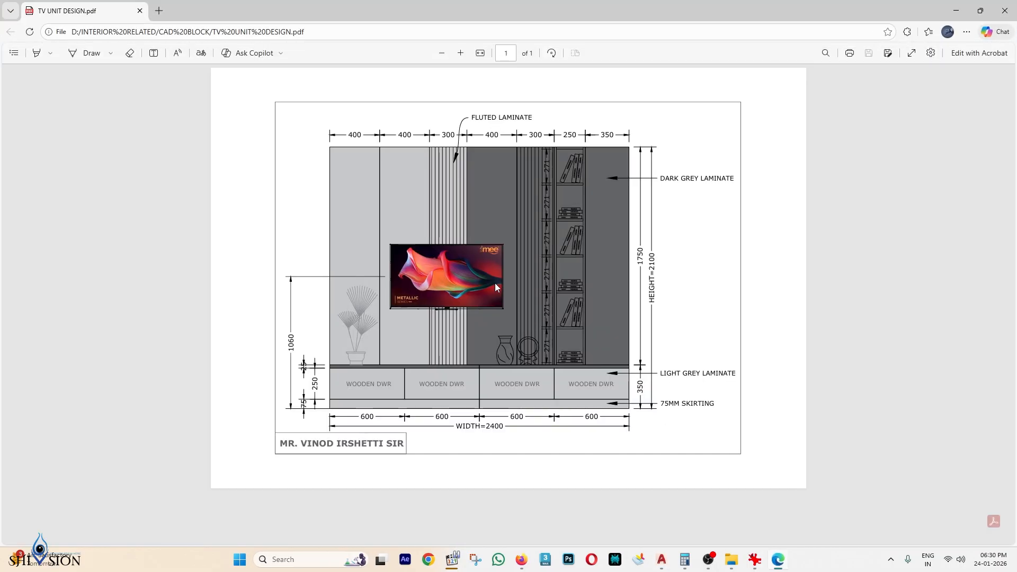
scroll(419, 252, "up", 2, "ctrl")
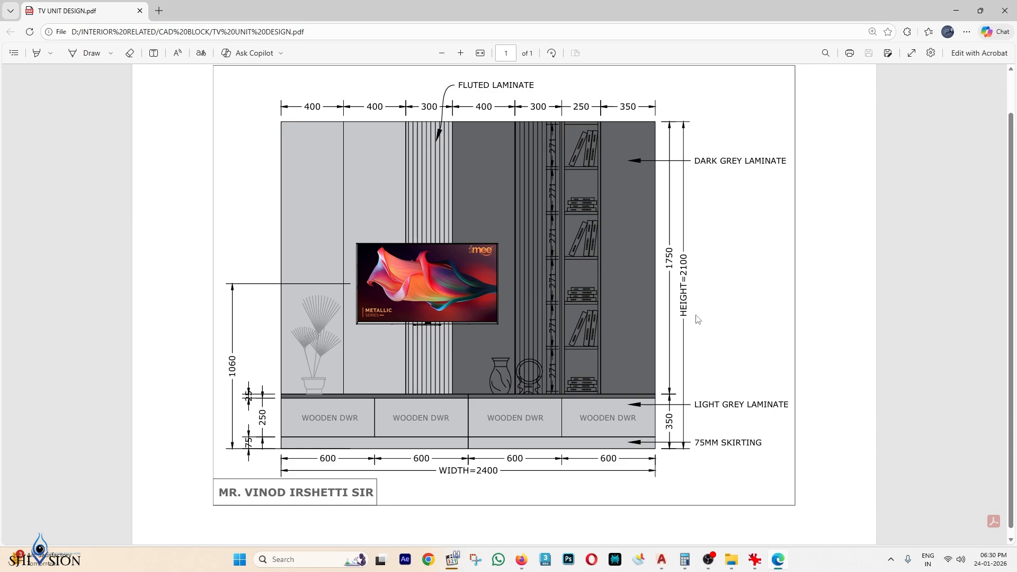